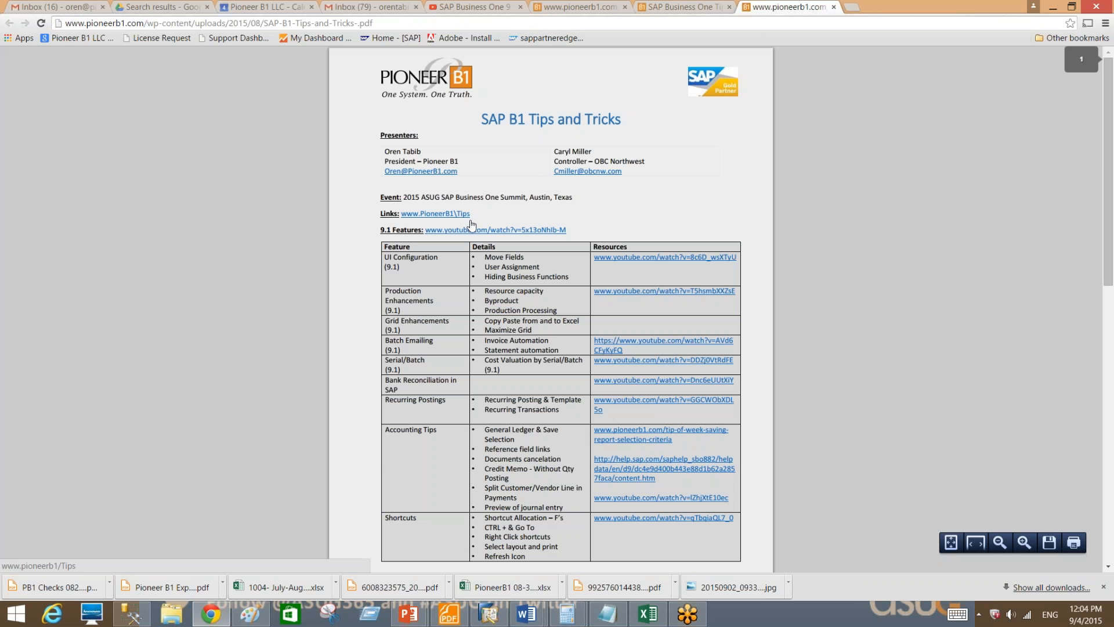
# Open the UI Configuration resource video from the tips document and pause it.
pyautogui.scroll(-2, 472, 226)
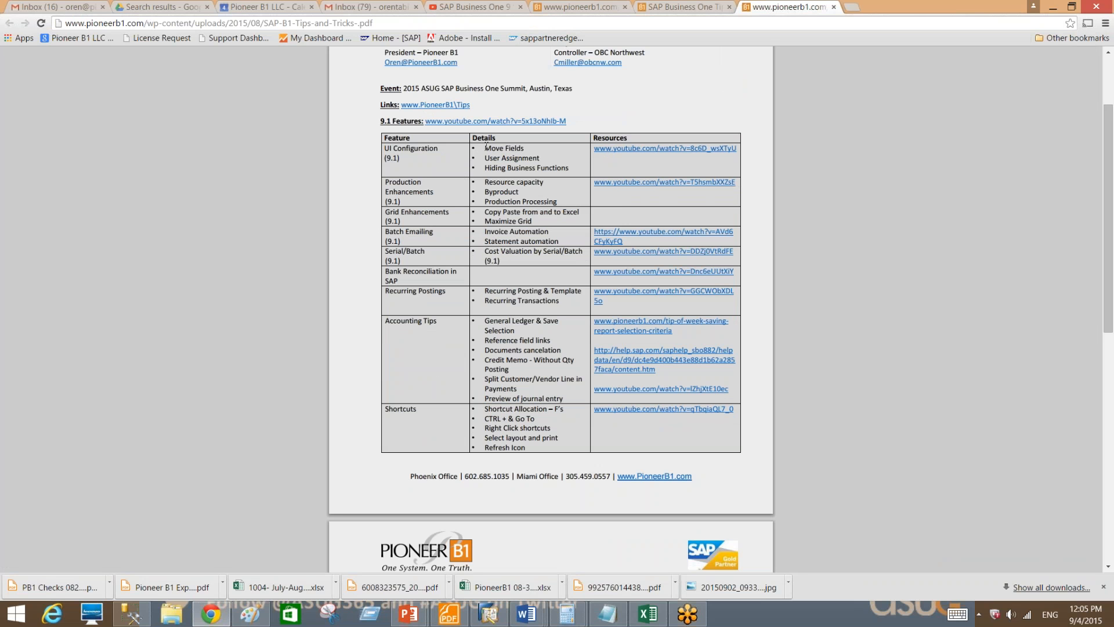
pyautogui.moveTo(487, 145); pyautogui.dragTo(570, 170)
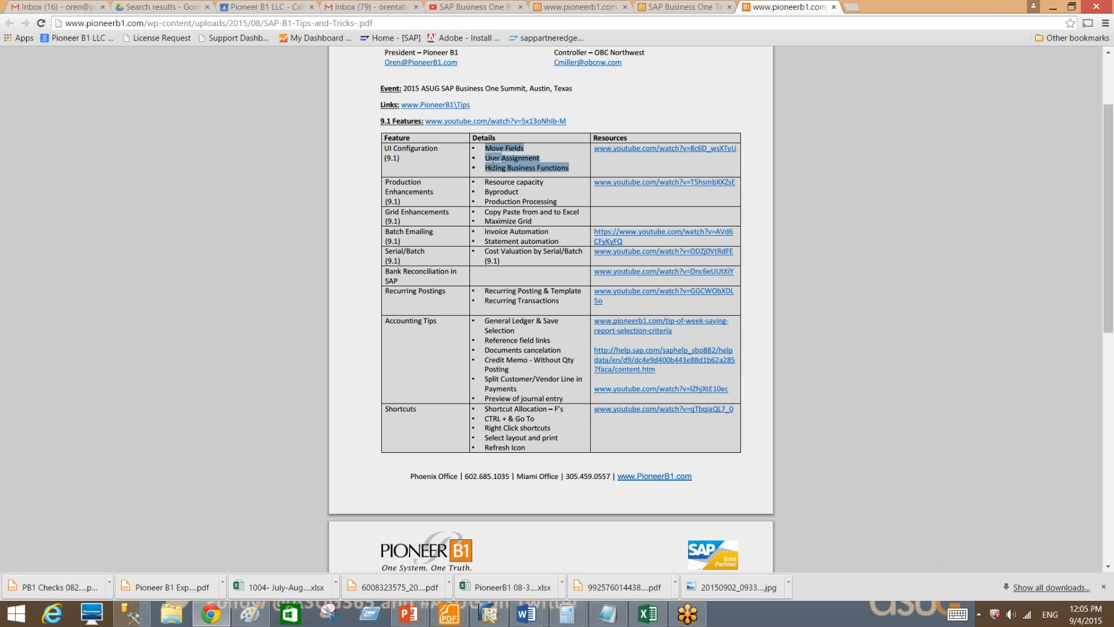
pyautogui.click(487, 149)
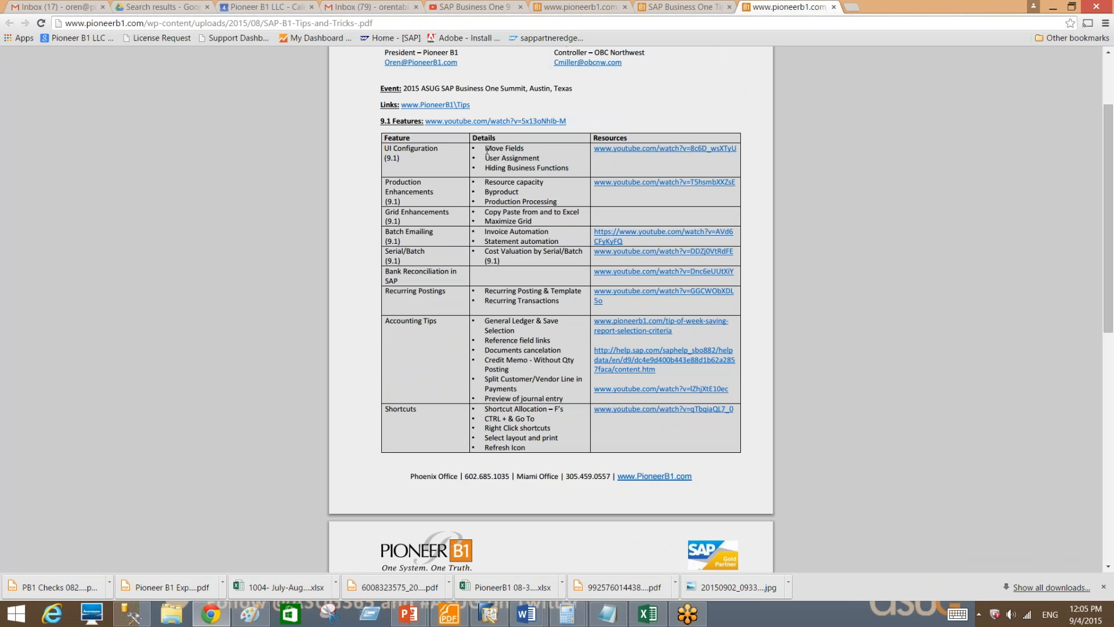
pyautogui.click(608, 150)
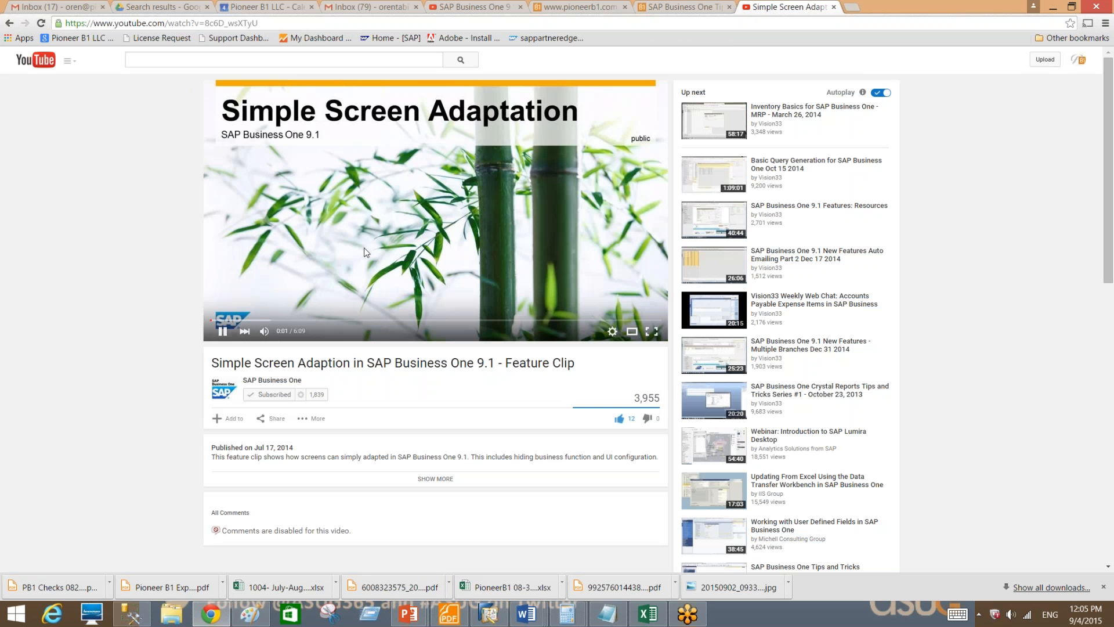
pyautogui.click(222, 333)
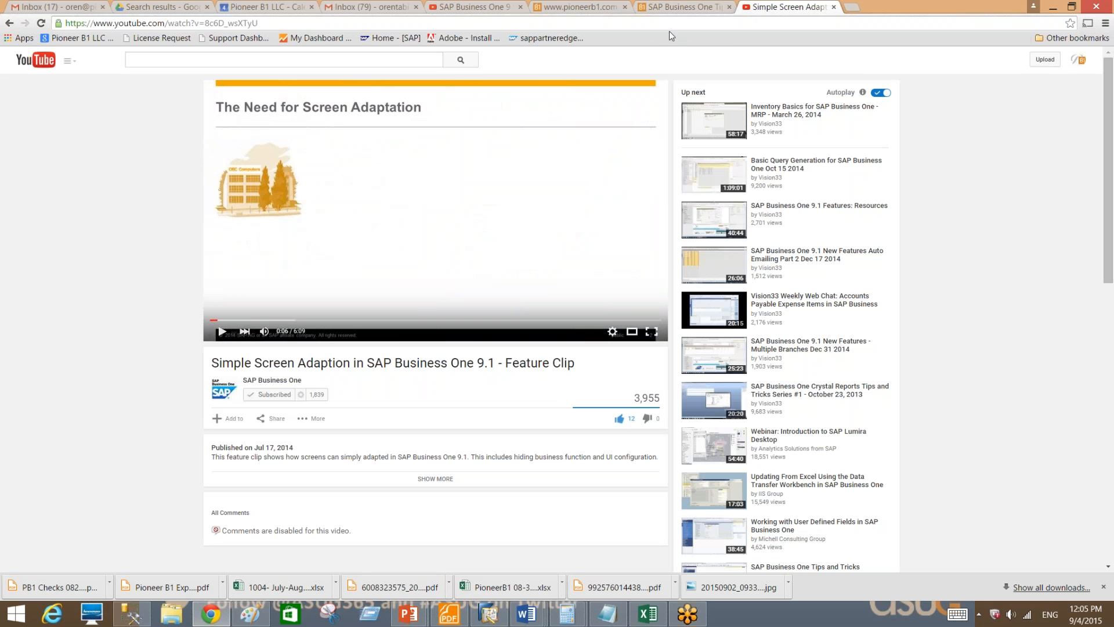
# Switch to SAP Business One.
pyautogui.hotkey('alt', 'Tab')
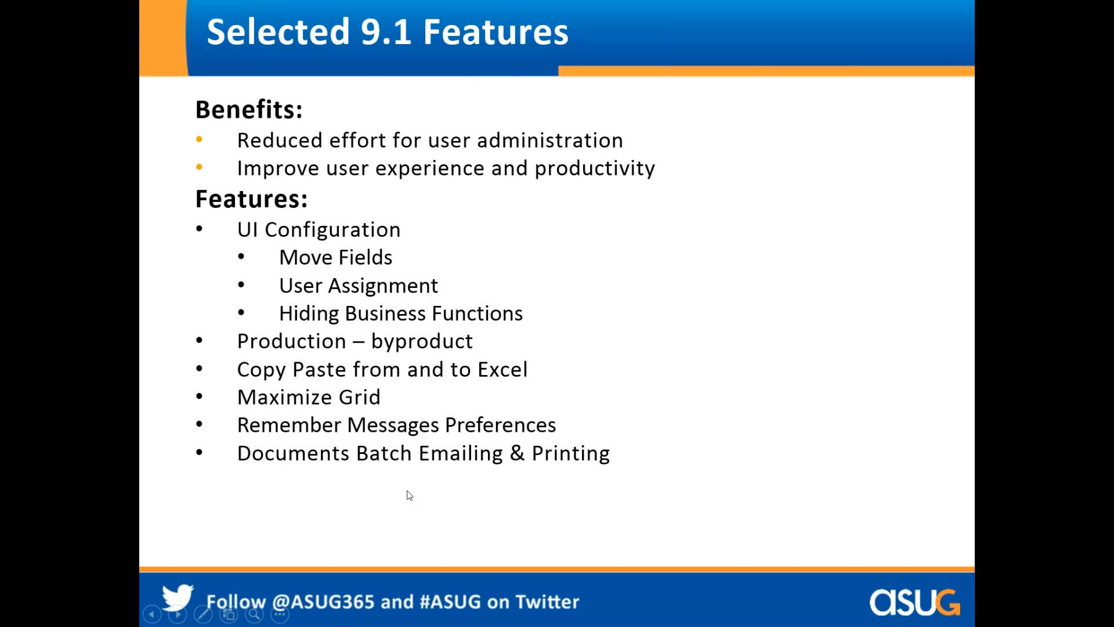
pyautogui.hotkey('alt', 'Tab')
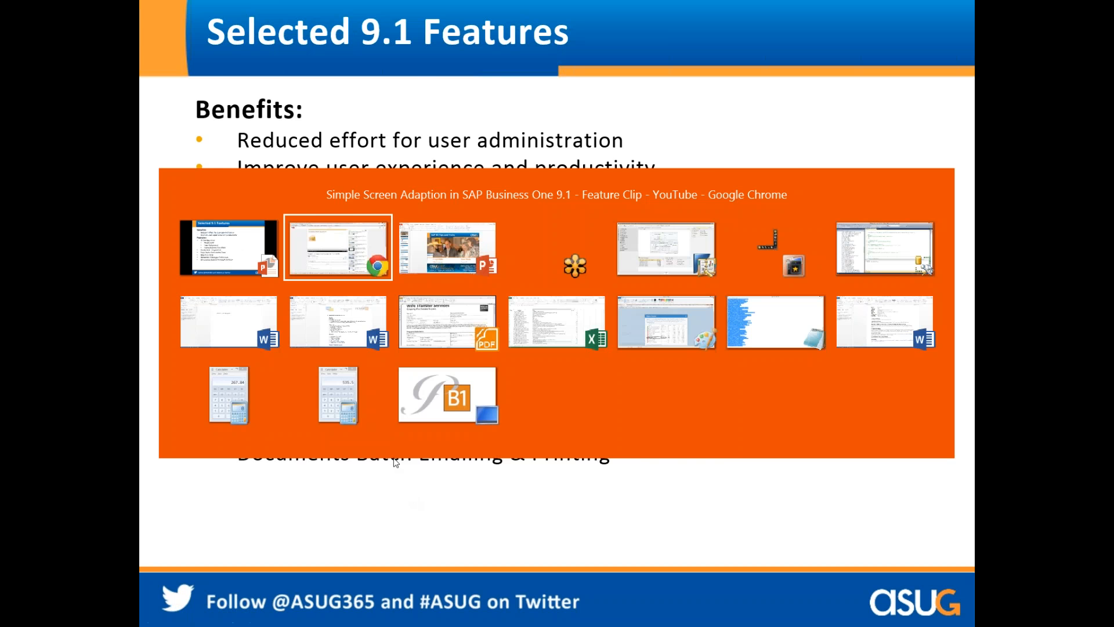
pyautogui.hotkey('alt', 'Tab')
pyautogui.hotkey('alt', 'Tab')
pyautogui.hotkey('alt', 'Tab')
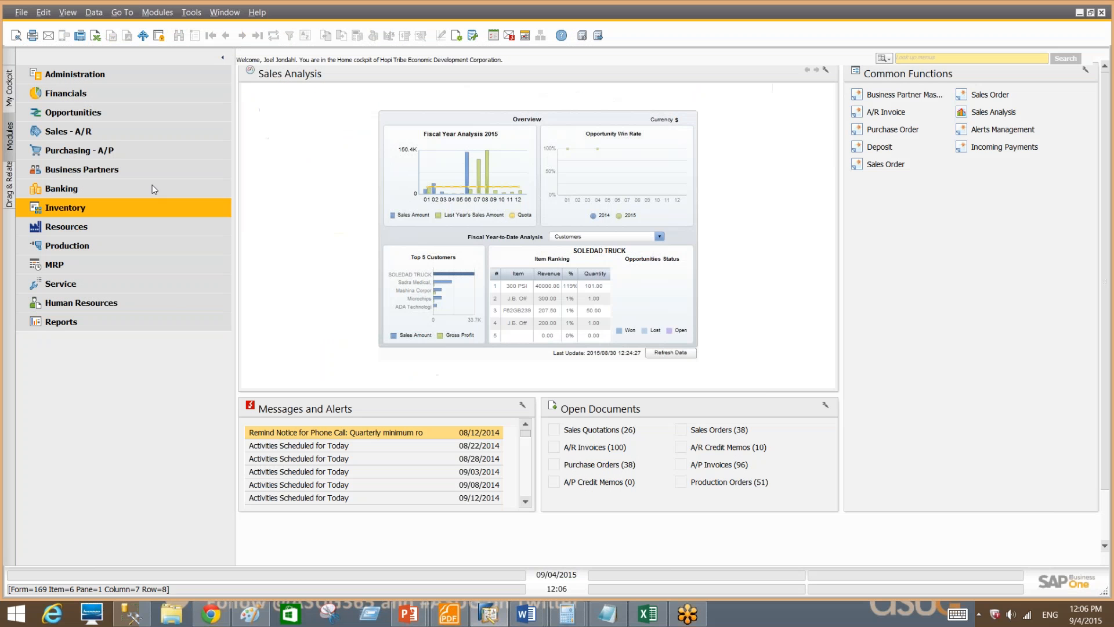
# Open a new A/R Invoice from the Sales - A/R module and put its form into UI edit mode.
pyautogui.click(151, 132)
pyautogui.click(144, 205)
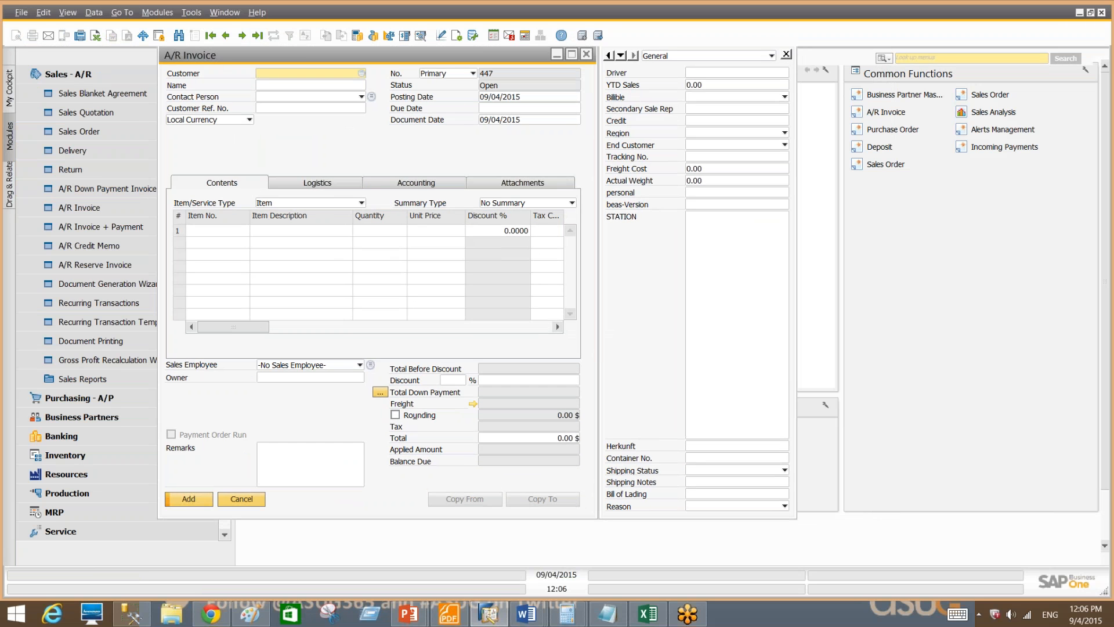
pyautogui.moveTo(304, 54); pyautogui.dragTo(303, 66)
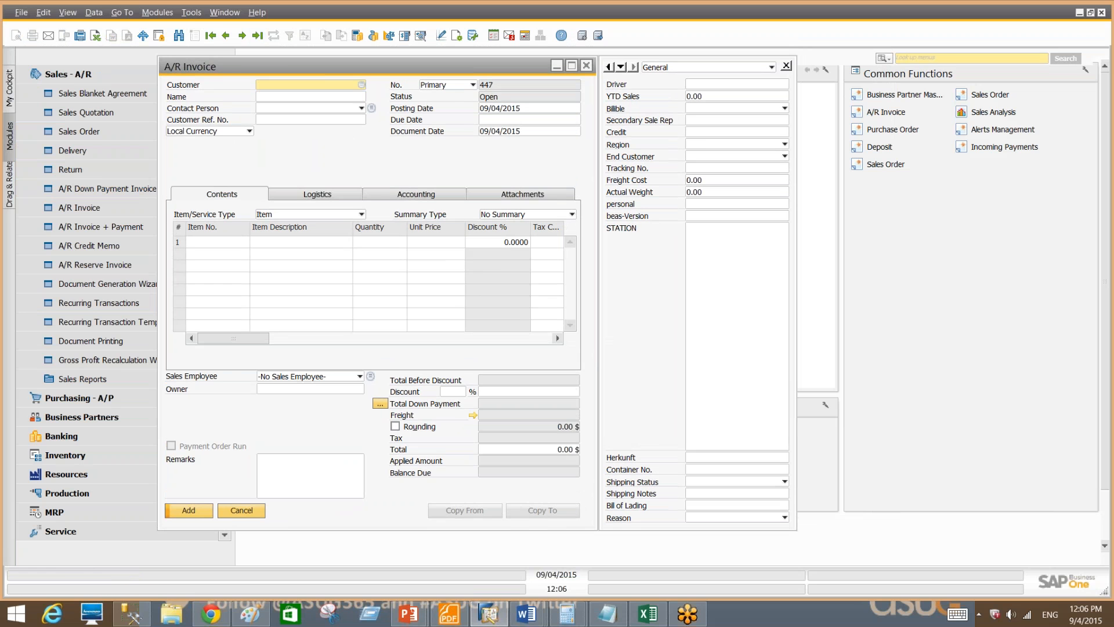
pyautogui.click(192, 13)
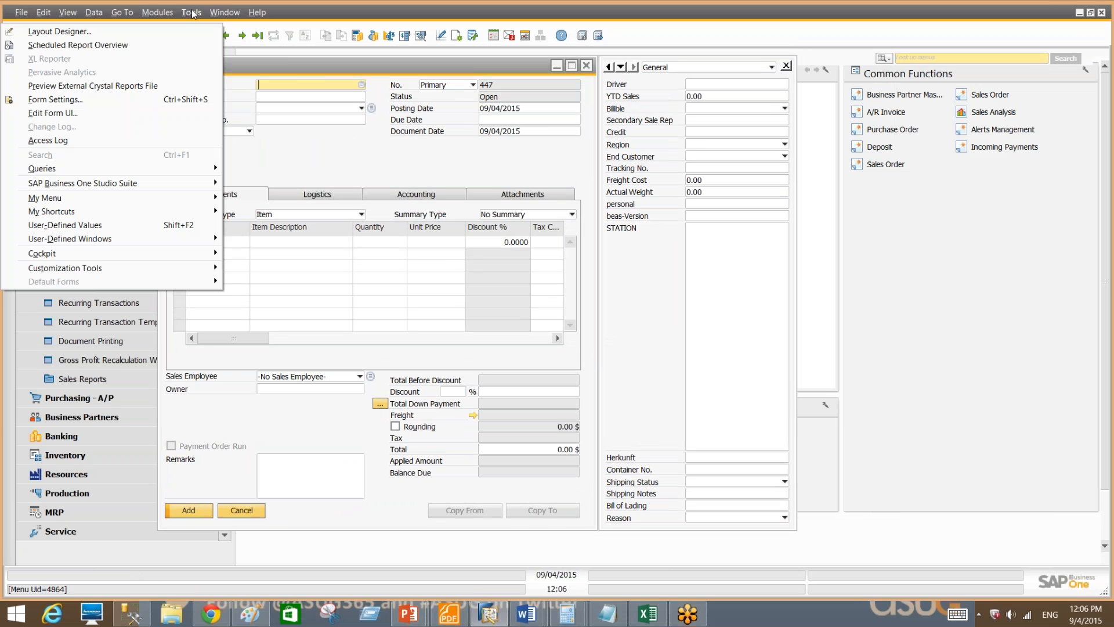
pyautogui.click(174, 113)
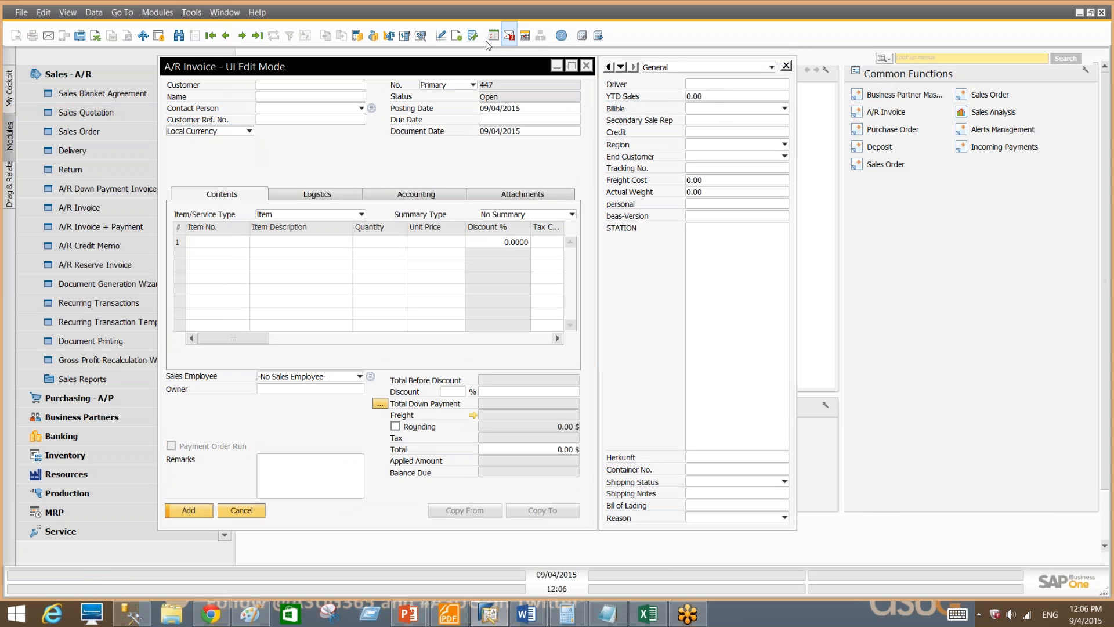
# In the invoice's form settings, try deactivating the Cancel, Customer, No. and Due Date UI elements, and reactivate them.
pyautogui.click(457, 36)
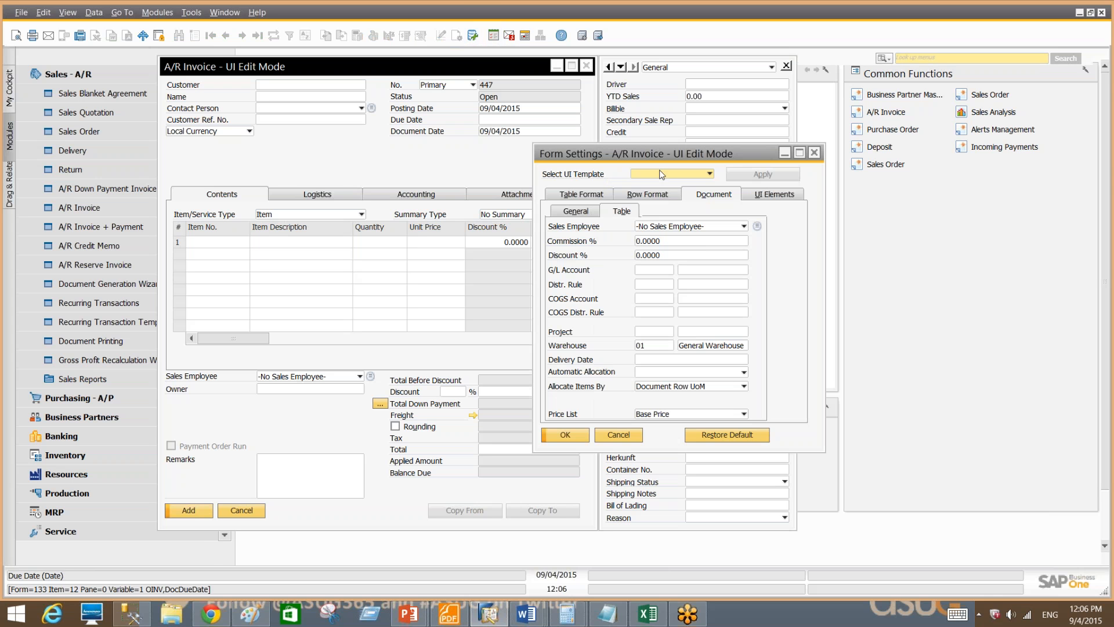
pyautogui.click(767, 195)
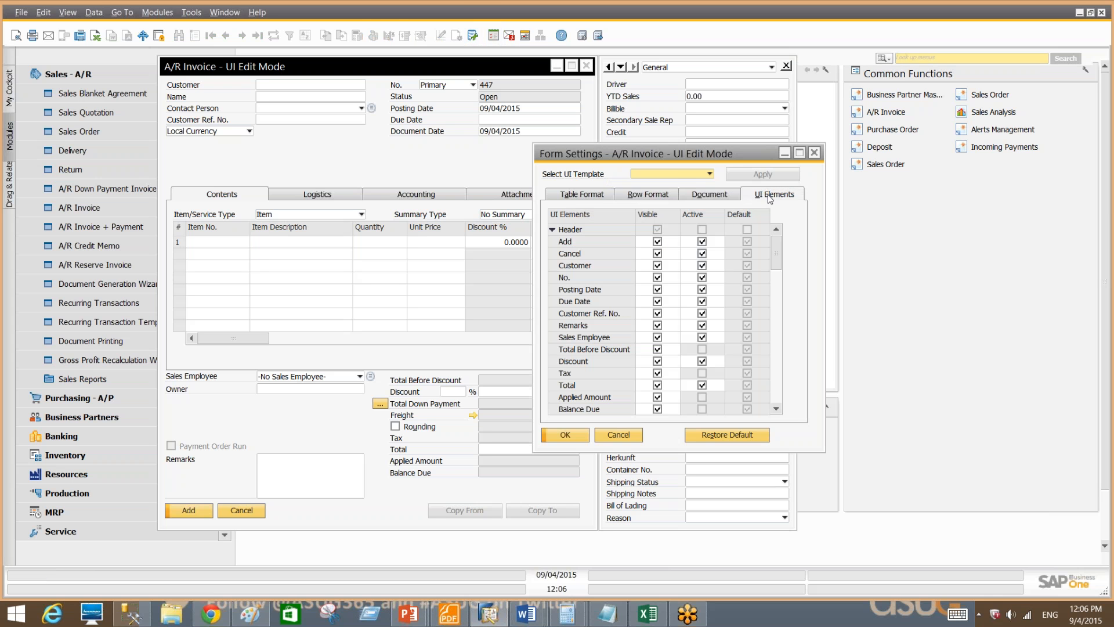
pyautogui.click(702, 254)
pyautogui.click(702, 265)
pyautogui.click(703, 278)
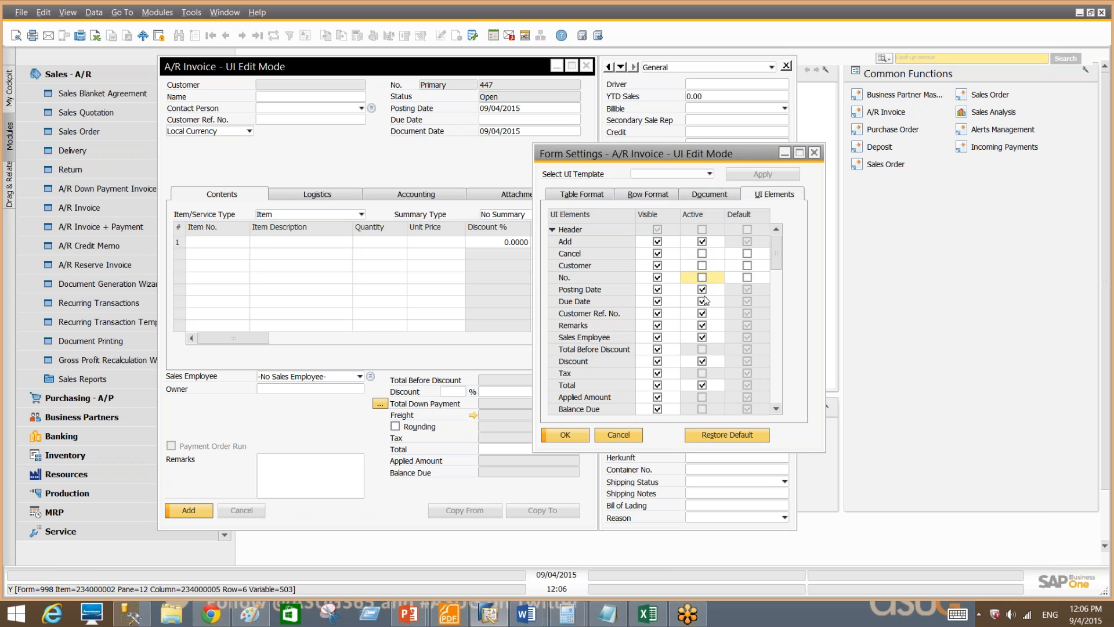
pyautogui.click(703, 301)
pyautogui.click(703, 301)
pyautogui.click(702, 277)
pyautogui.click(703, 266)
pyautogui.click(702, 254)
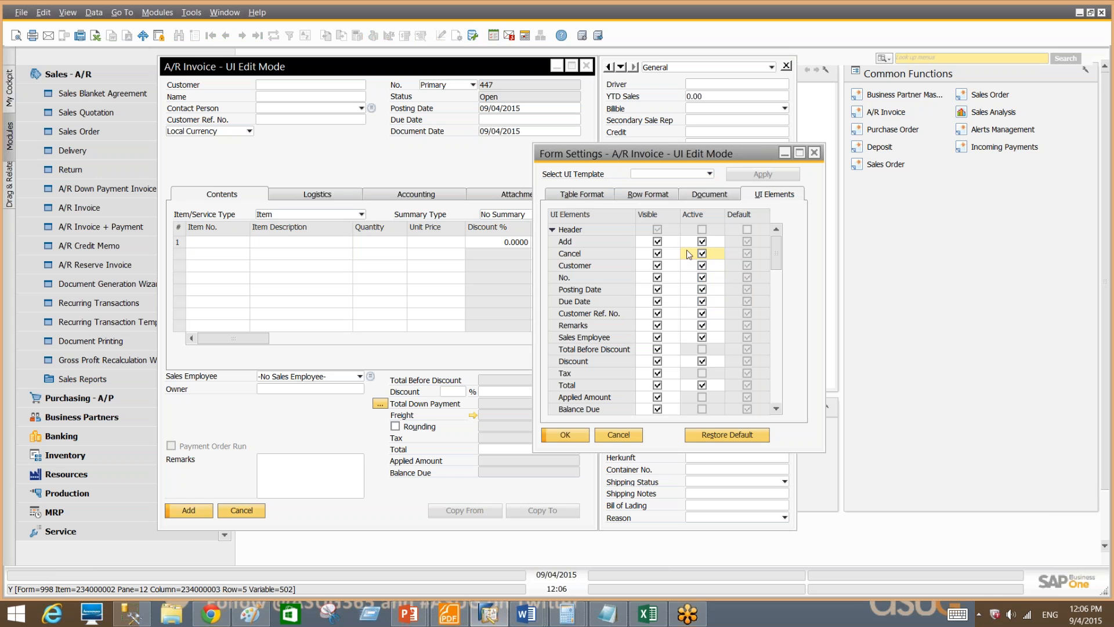
# Try hiding the Customer and No. elements, make them visible again, and confirm the form settings.
pyautogui.click(657, 267)
pyautogui.click(659, 278)
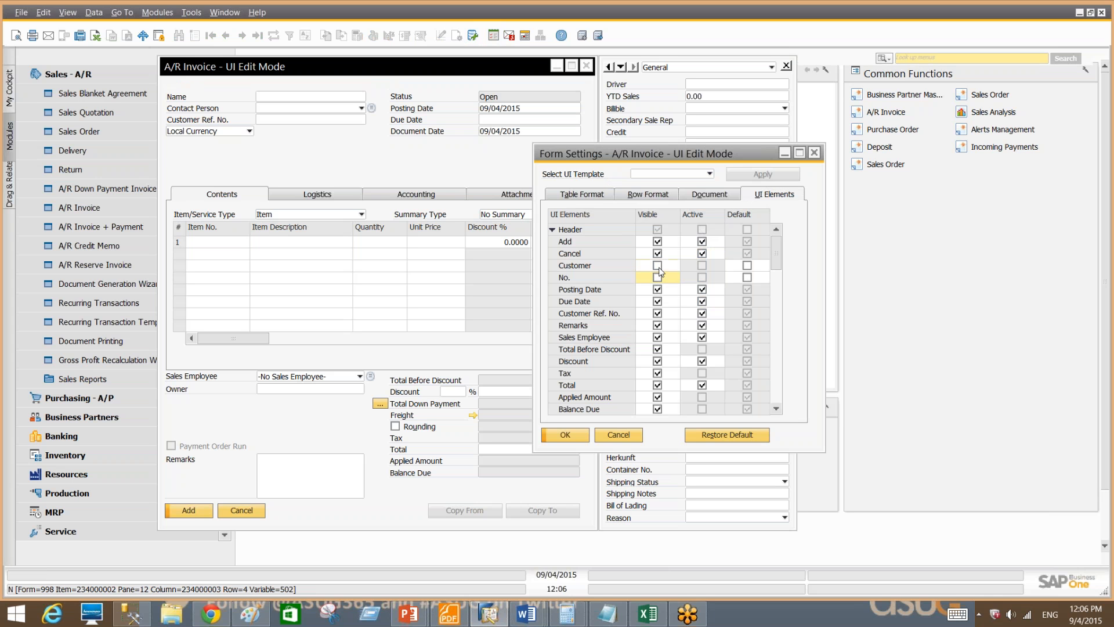
pyautogui.click(658, 266)
pyautogui.click(659, 278)
pyautogui.click(565, 434)
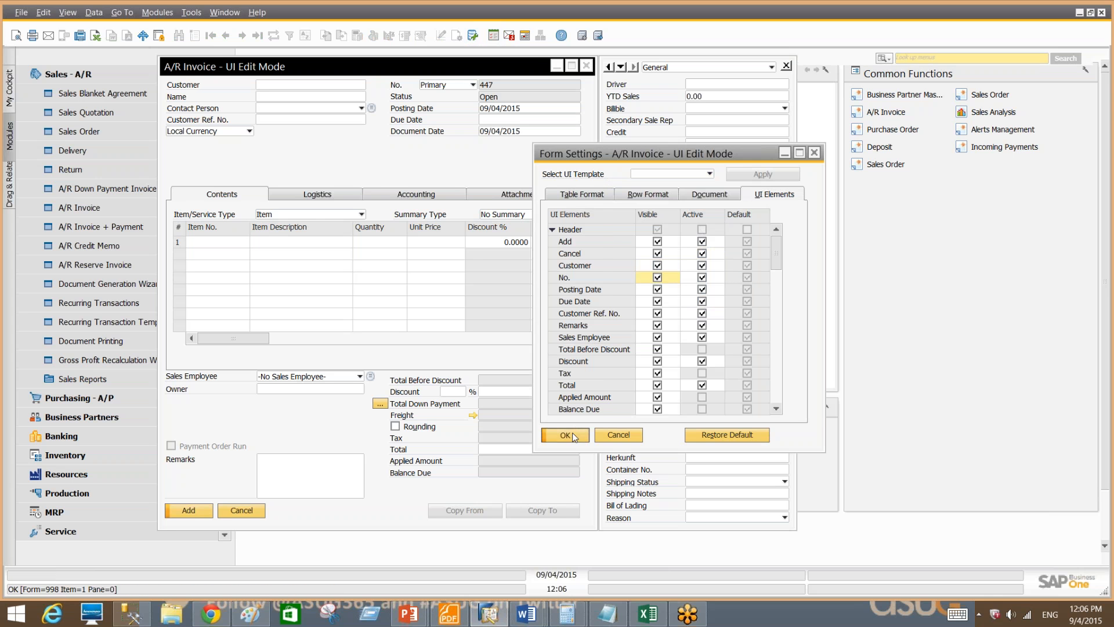
# Move the Ship To fields from the invoice's Logistics section into the header below the currency field.
pyautogui.click(312, 196)
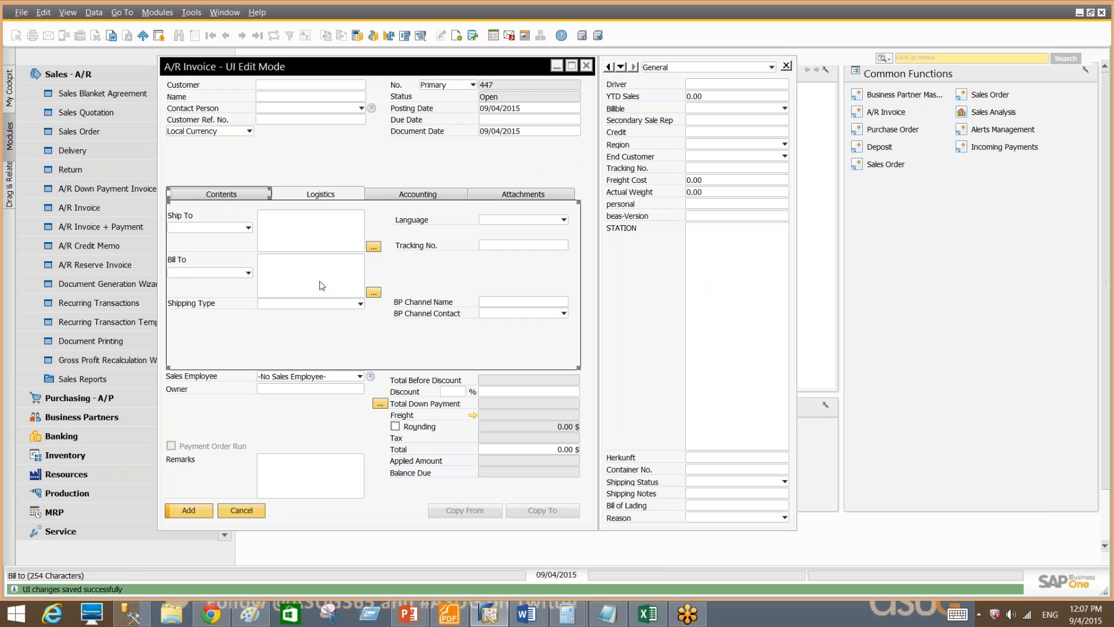
pyautogui.click(225, 232)
pyautogui.moveTo(261, 255); pyautogui.dragTo(263, 360)
pyautogui.moveTo(278, 410); pyautogui.dragTo(280, 162)
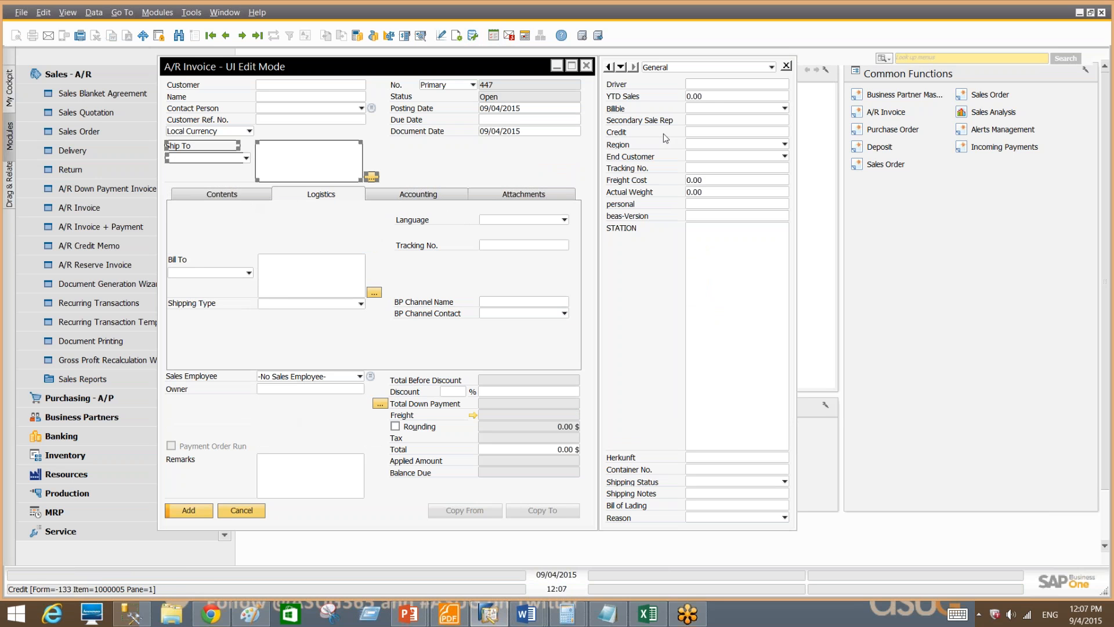
# Move the YTD Sales user-defined field into the invoice header below Document Date and left-align it with Document Date.
pyautogui.moveTo(718, 100); pyautogui.dragTo(509, 156)
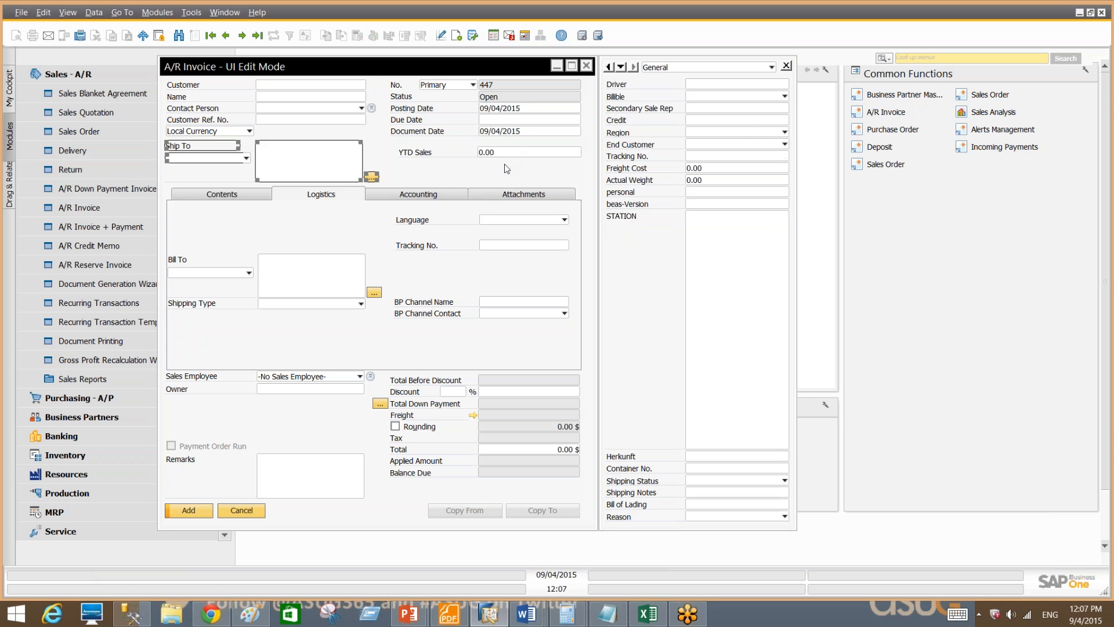
pyautogui.click(256, 189)
pyautogui.rightClick(422, 154)
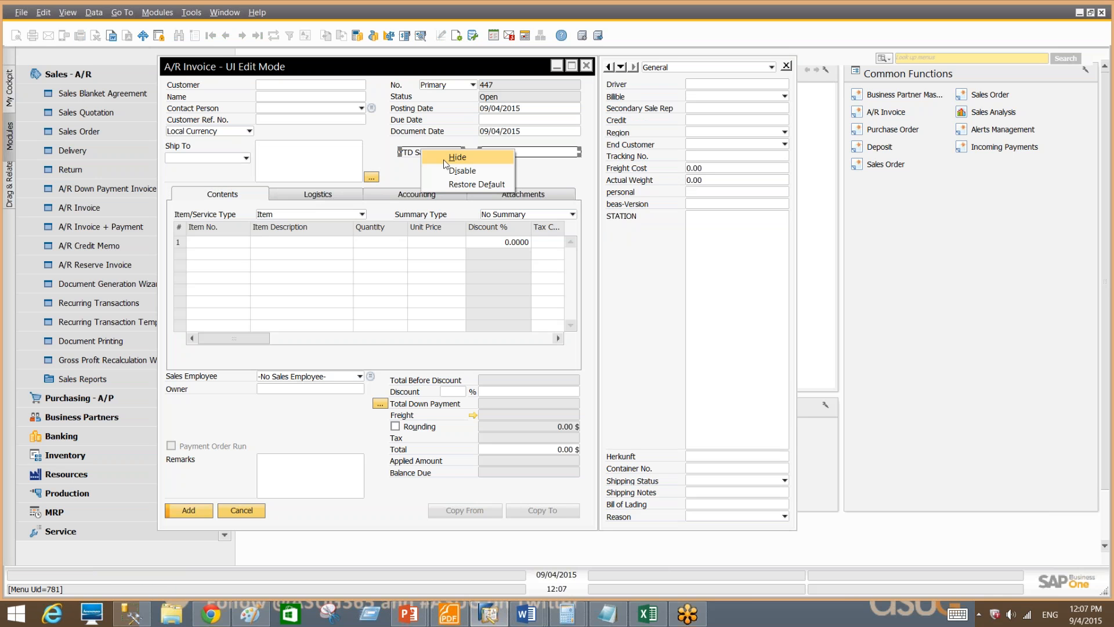
pyautogui.click(375, 147)
pyautogui.rightClick(374, 139)
pyautogui.click(410, 147)
pyautogui.click(426, 153)
pyautogui.keyDown('ctrl'); pyautogui.click(423, 133); pyautogui.keyUp('ctrl')
pyautogui.rightClick(423, 135)
pyautogui.moveTo(463, 184)
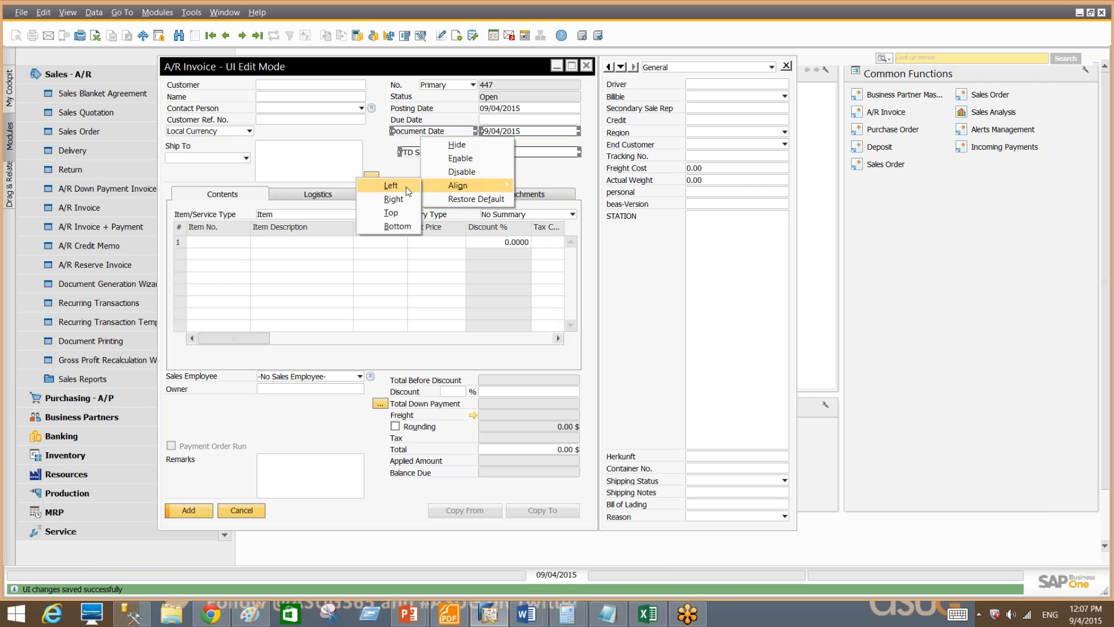
pyautogui.click(402, 186)
# Save the A/R Invoice layout changes and leave UI edit mode.
pyautogui.click(494, 154)
pyautogui.rightClick(494, 154)
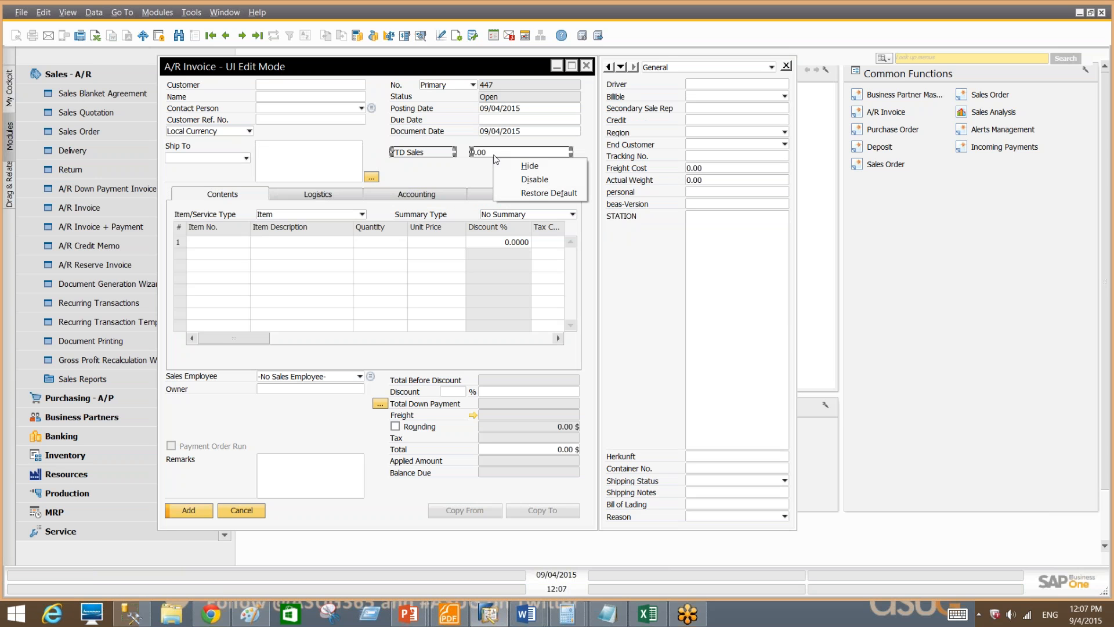
pyautogui.click(459, 177)
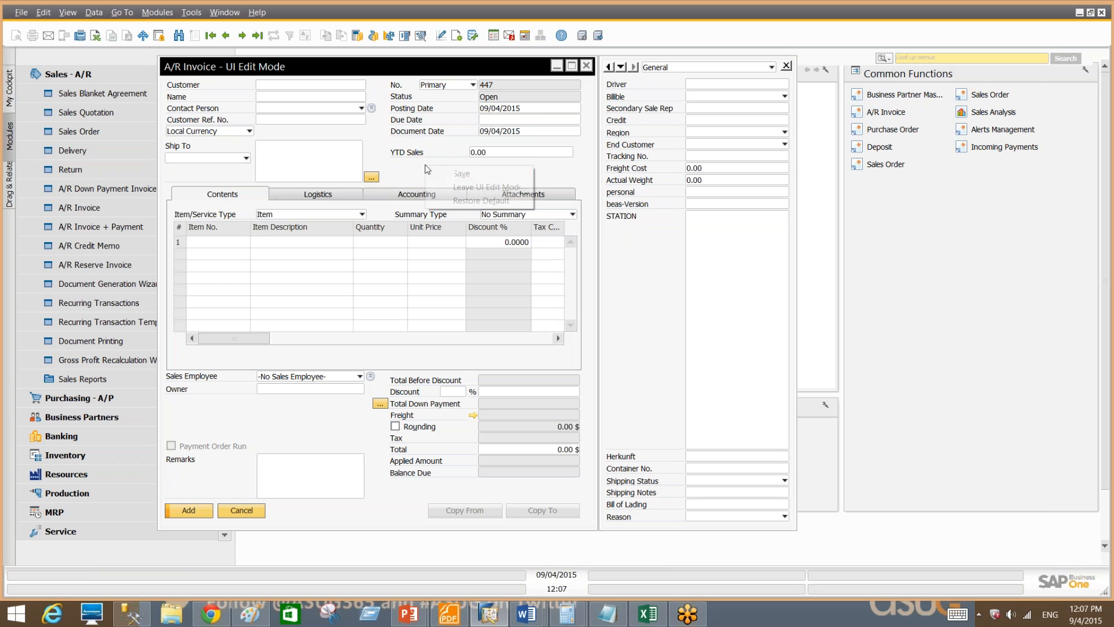
pyautogui.rightClick(445, 169)
pyautogui.click(460, 172)
pyautogui.rightClick(430, 148)
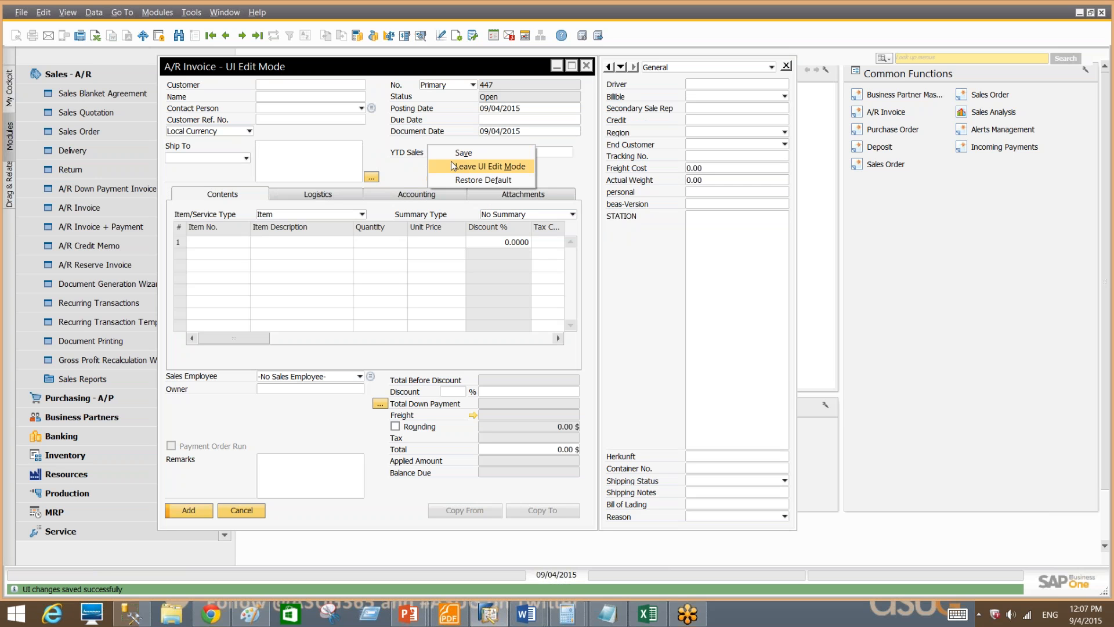
pyautogui.click(454, 166)
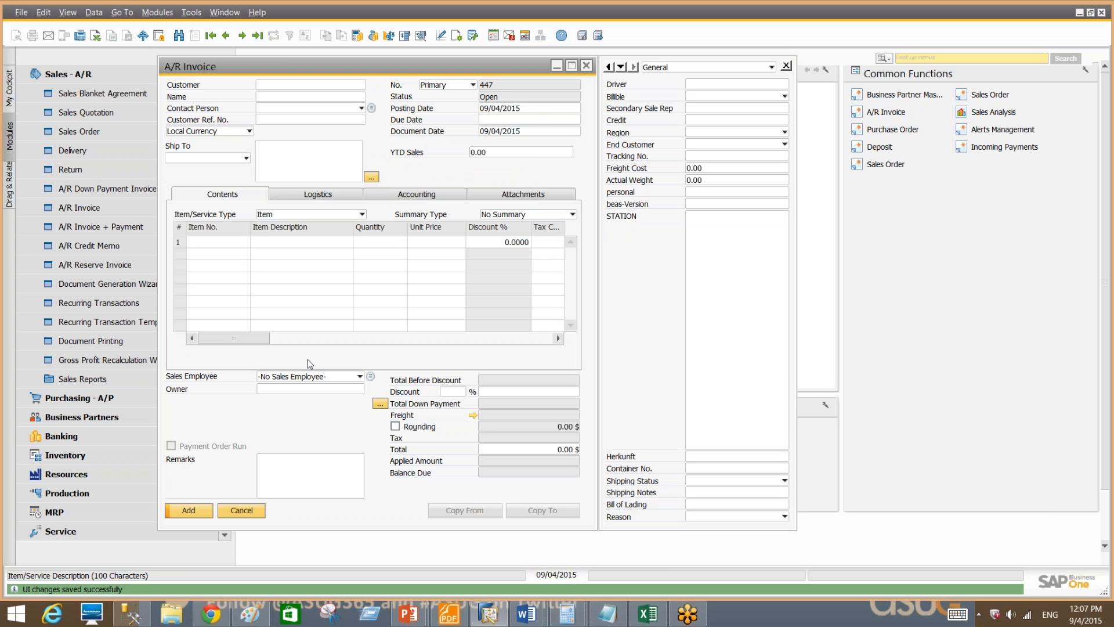
# Reopen the A/R Invoice form to check the moved Ship To and YTD Sales fields, and close it.
pyautogui.click(241, 510)
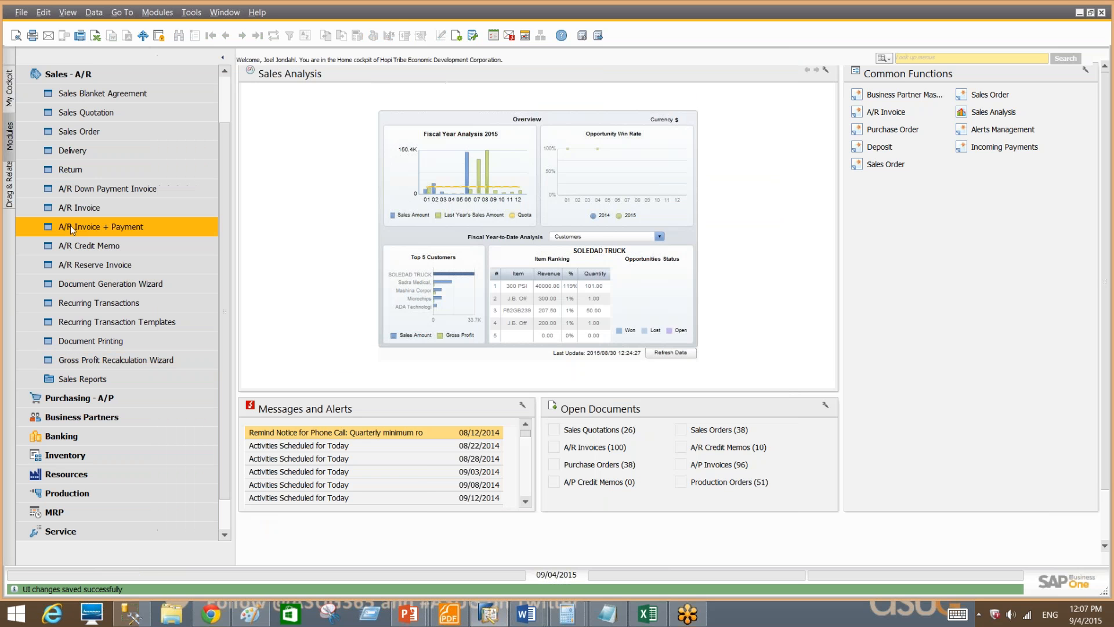
pyautogui.click(79, 208)
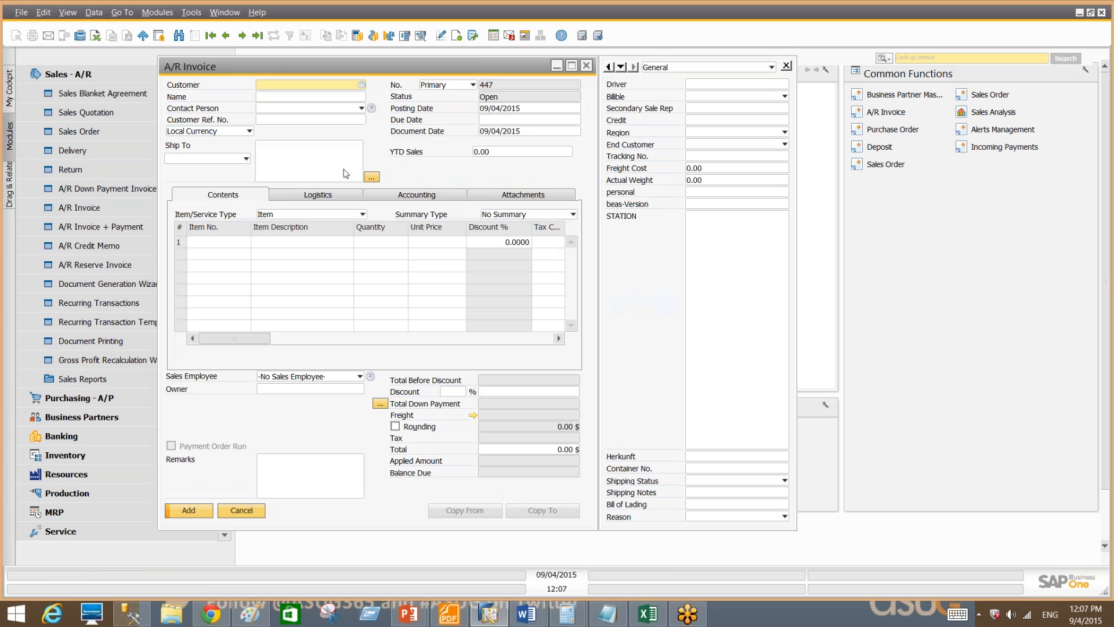
pyautogui.click(228, 159)
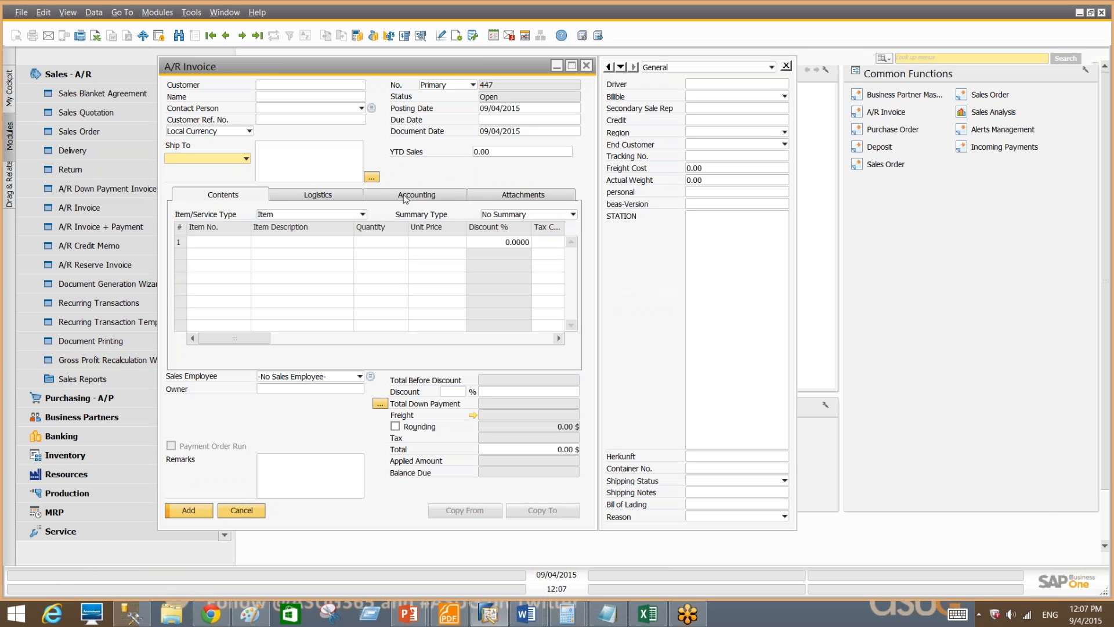
pyautogui.click(588, 67)
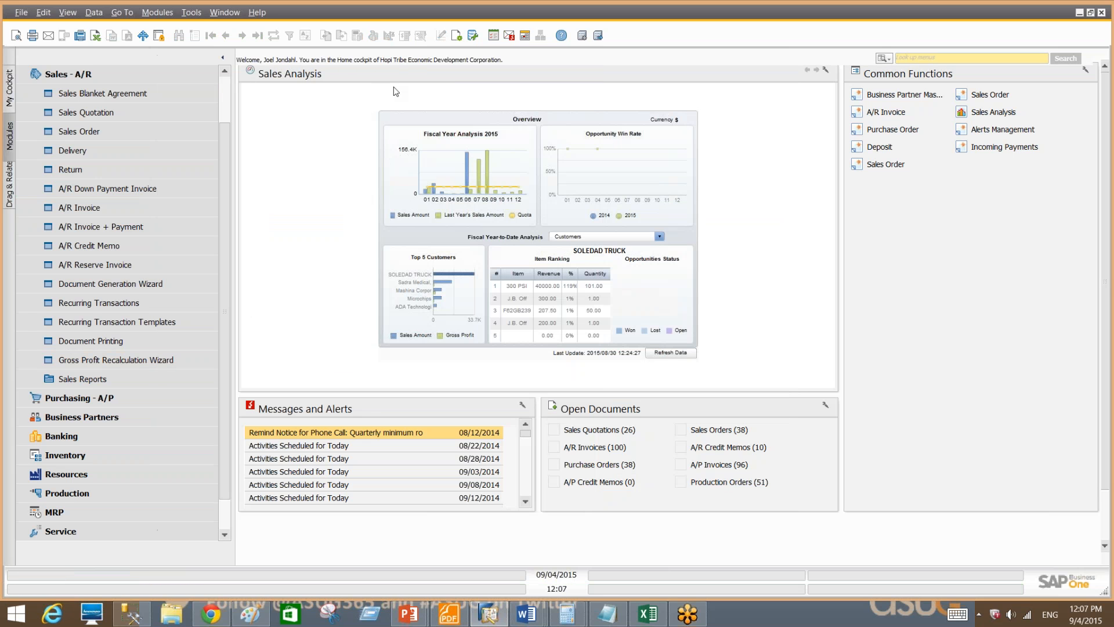
# Open the UI Configuration Template utility from the administration utilities.
pyautogui.click(147, 78)
pyautogui.click(148, 78)
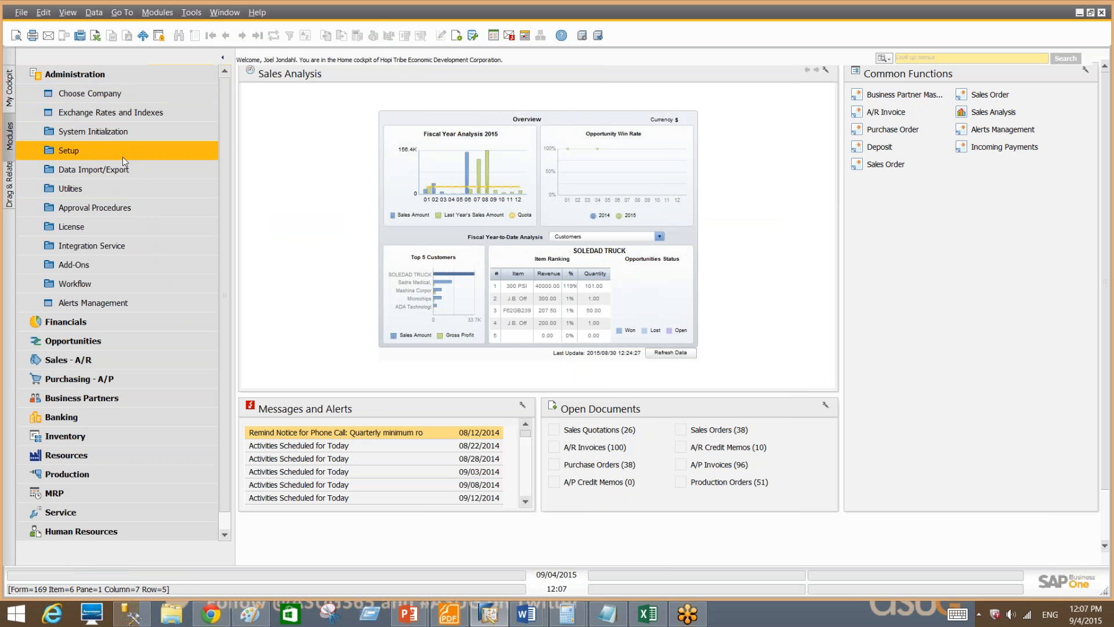
pyautogui.click(121, 187)
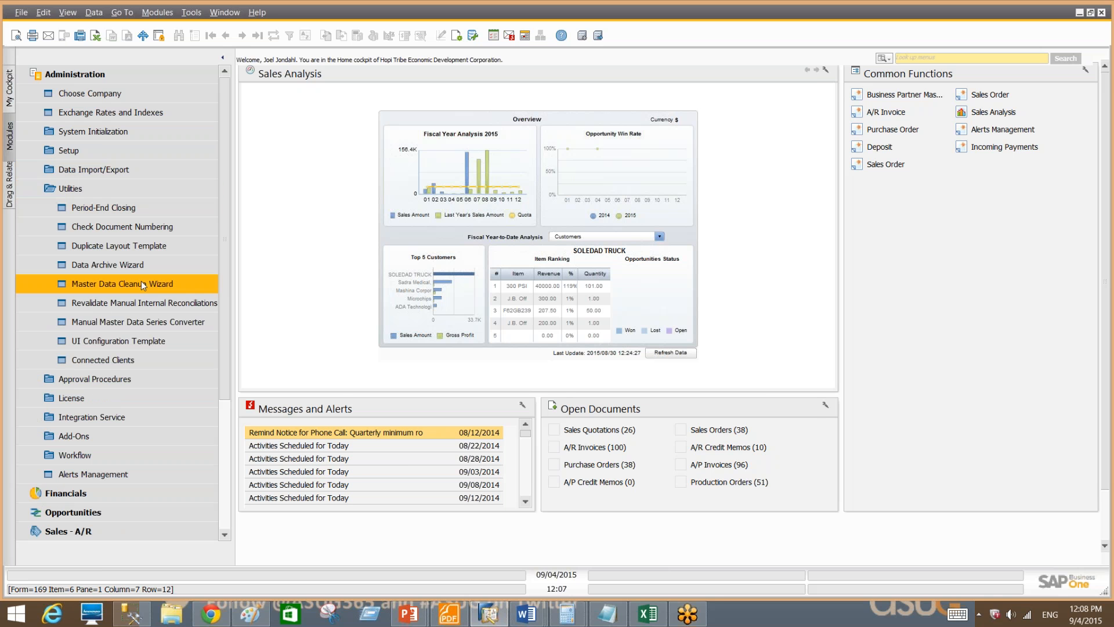
pyautogui.click(141, 340)
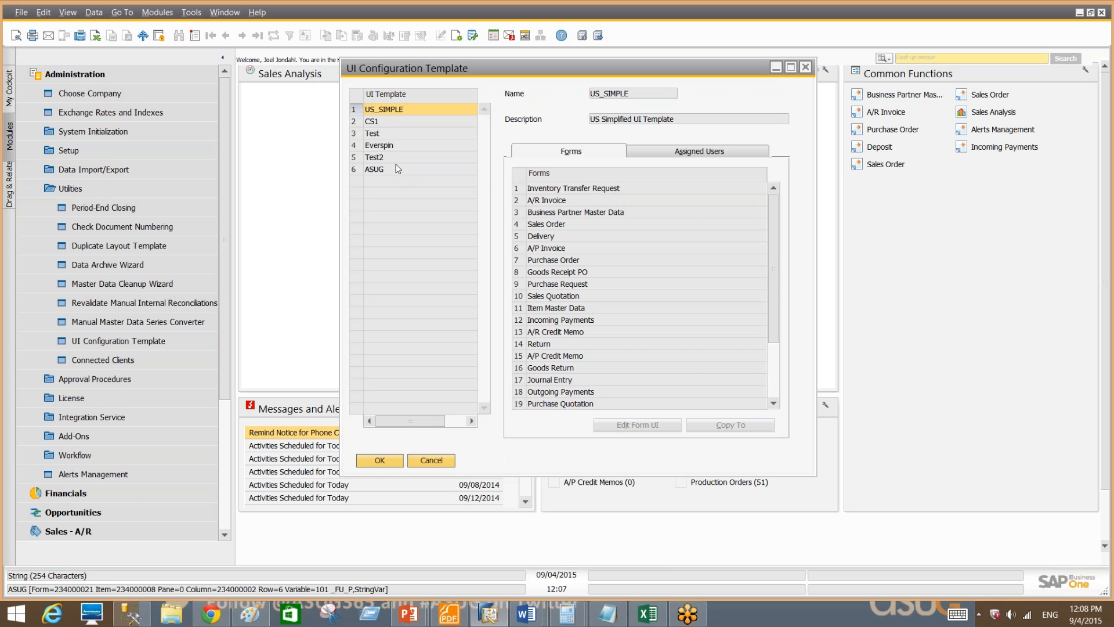
# Review the forms included in the Everspin and Test2 templates and the choice of forms available for adding to Test2.
pyautogui.click(386, 134)
pyautogui.click(386, 146)
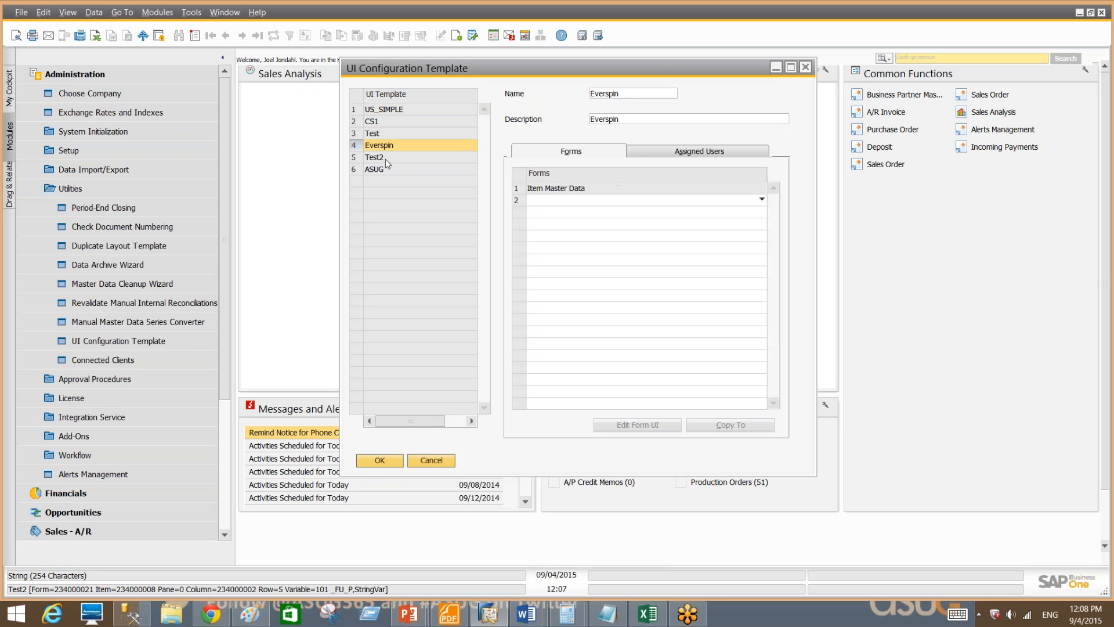
pyautogui.click(386, 157)
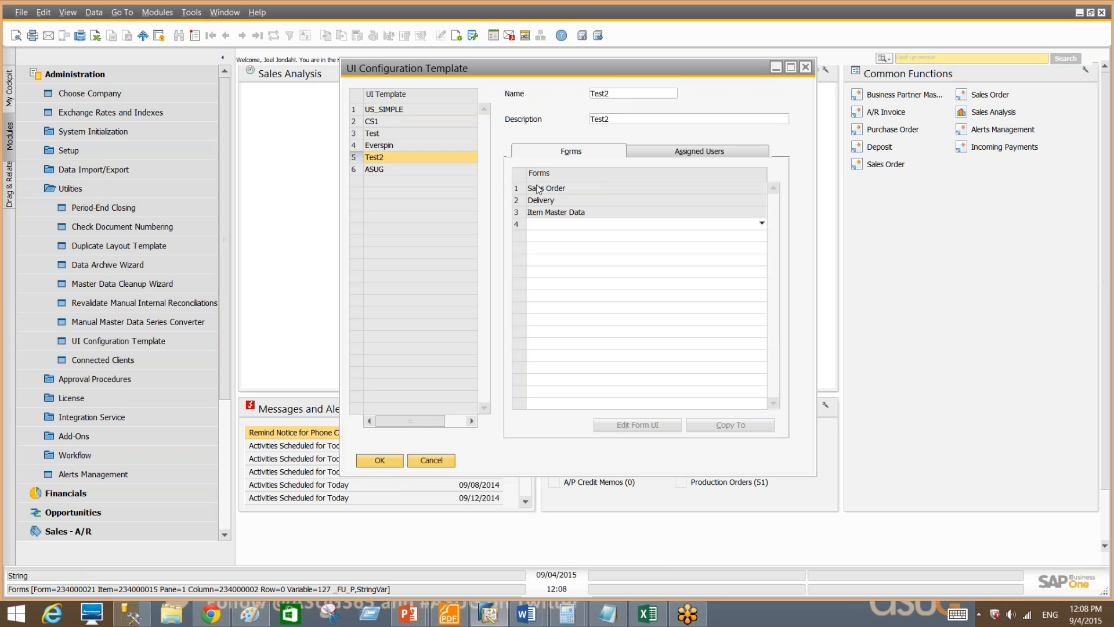
pyautogui.click(562, 230)
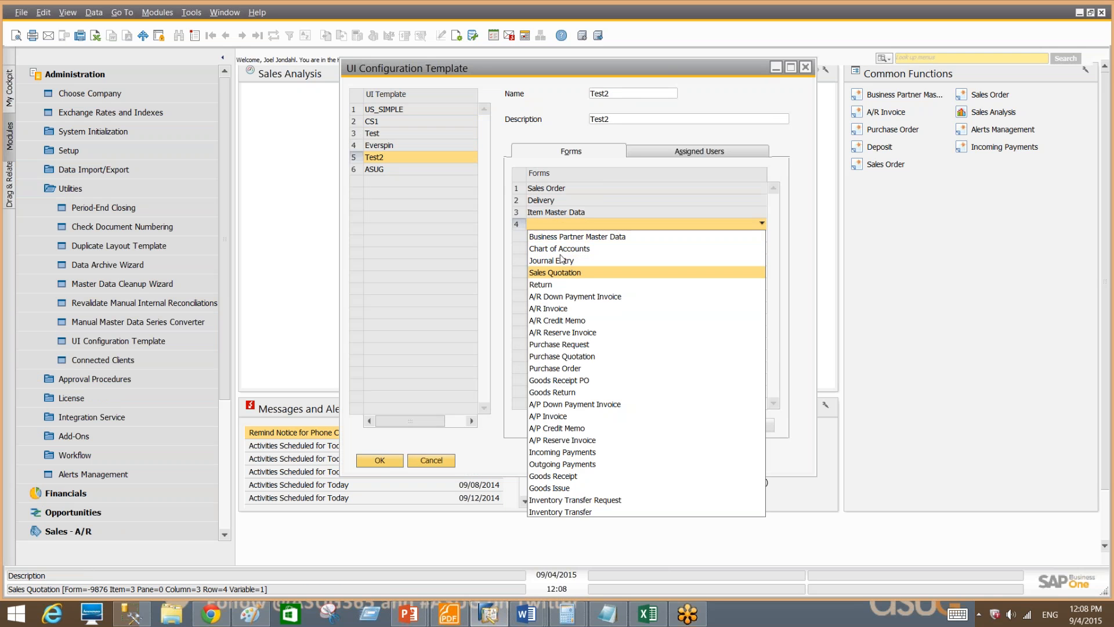
pyautogui.click(556, 225)
# Edit the Delivery form of the Test2 template, shifting the Item/Service Type field toward the middle, then save the UI changes and close the form.
pyautogui.click(517, 202)
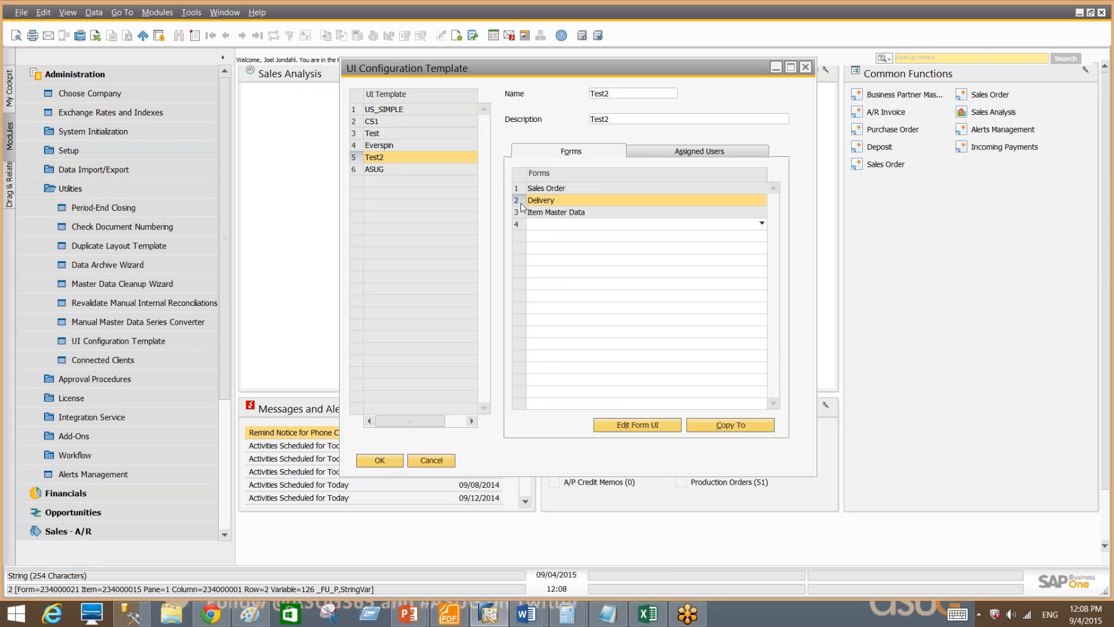
pyautogui.click(627, 422)
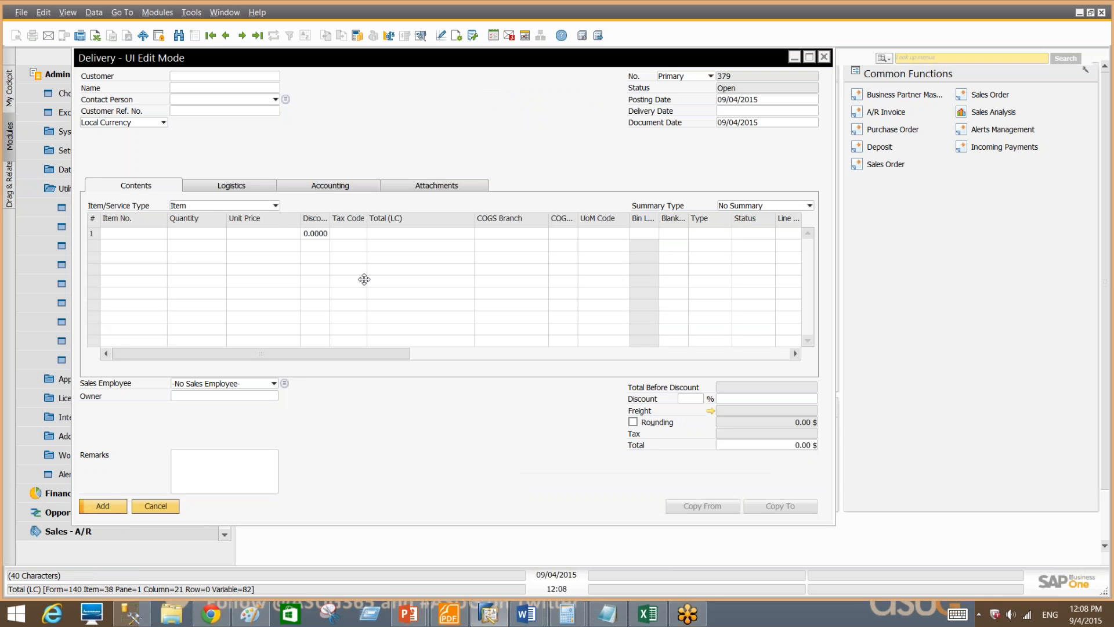
pyautogui.moveTo(198, 207); pyautogui.dragTo(308, 205)
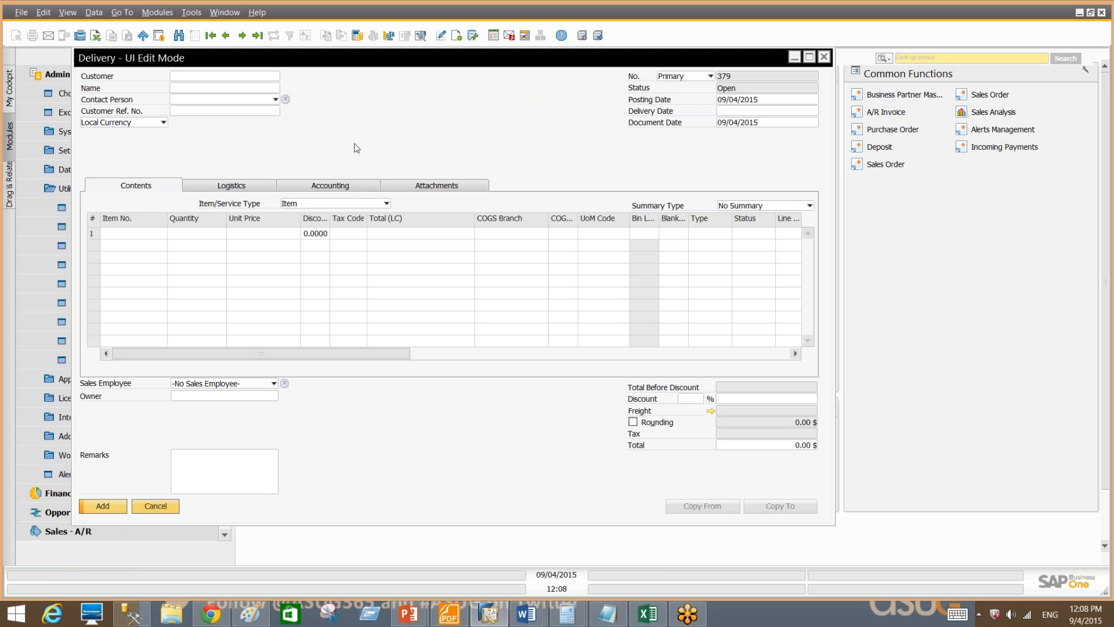
pyautogui.rightClick(341, 140)
pyautogui.click(372, 147)
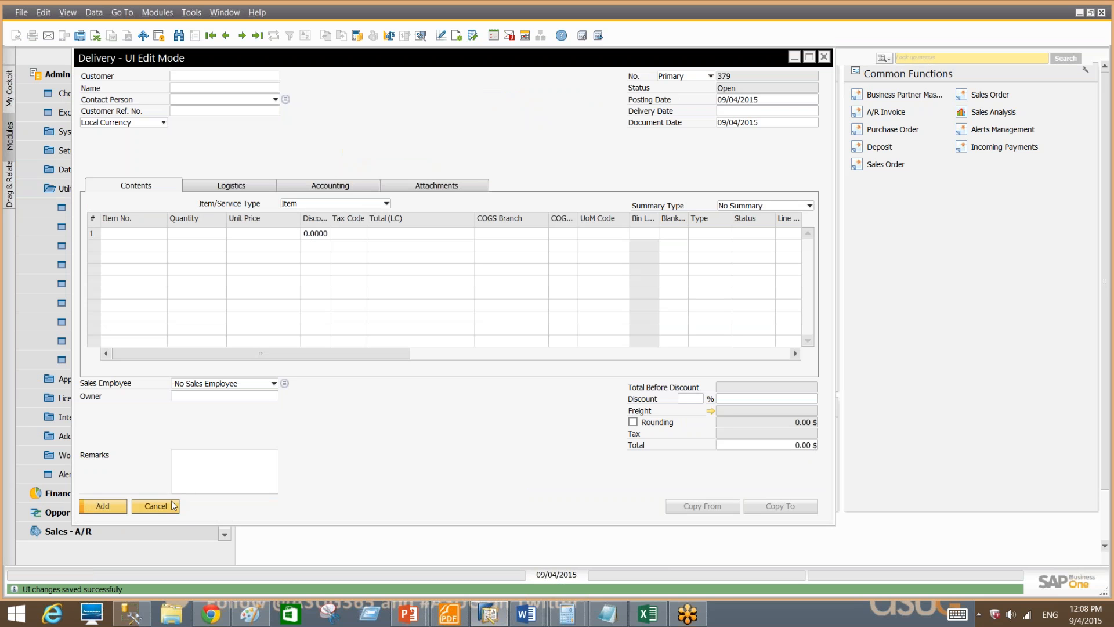
pyautogui.click(824, 57)
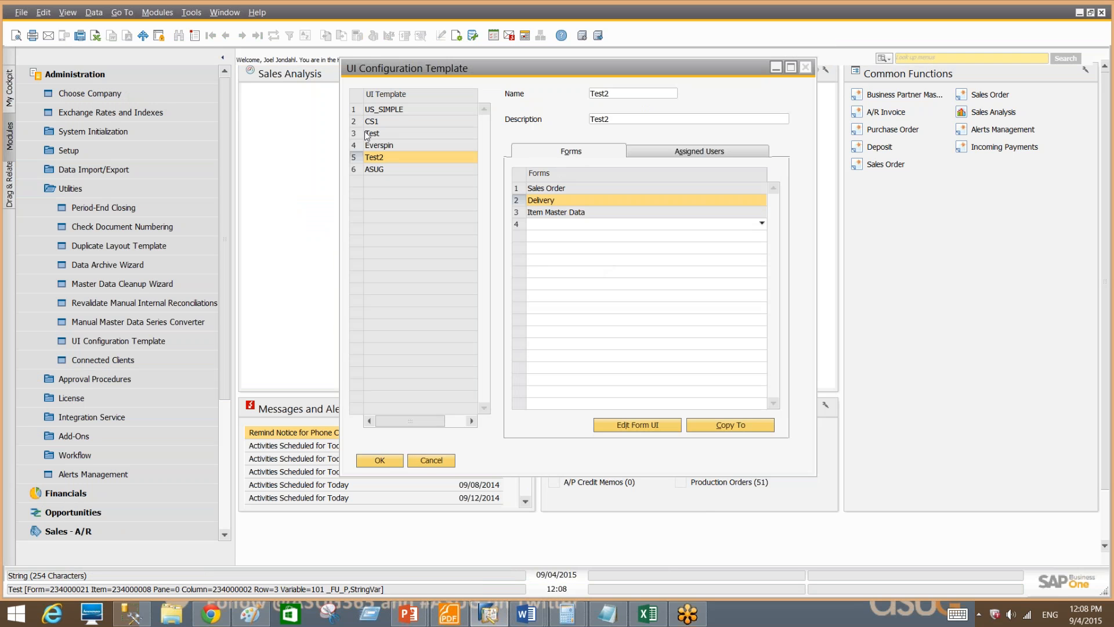
# Try assigning one more user to the Test2 template and leave the template window without updating it.
pyautogui.click(653, 152)
pyautogui.scroll(-3, 580, 290)
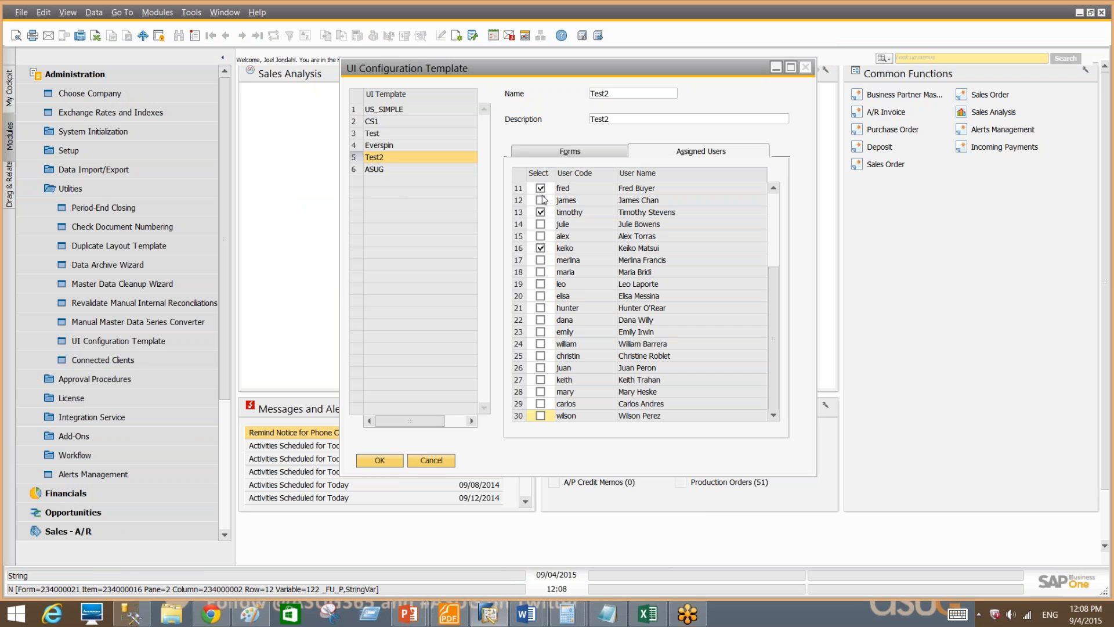
pyautogui.click(541, 200)
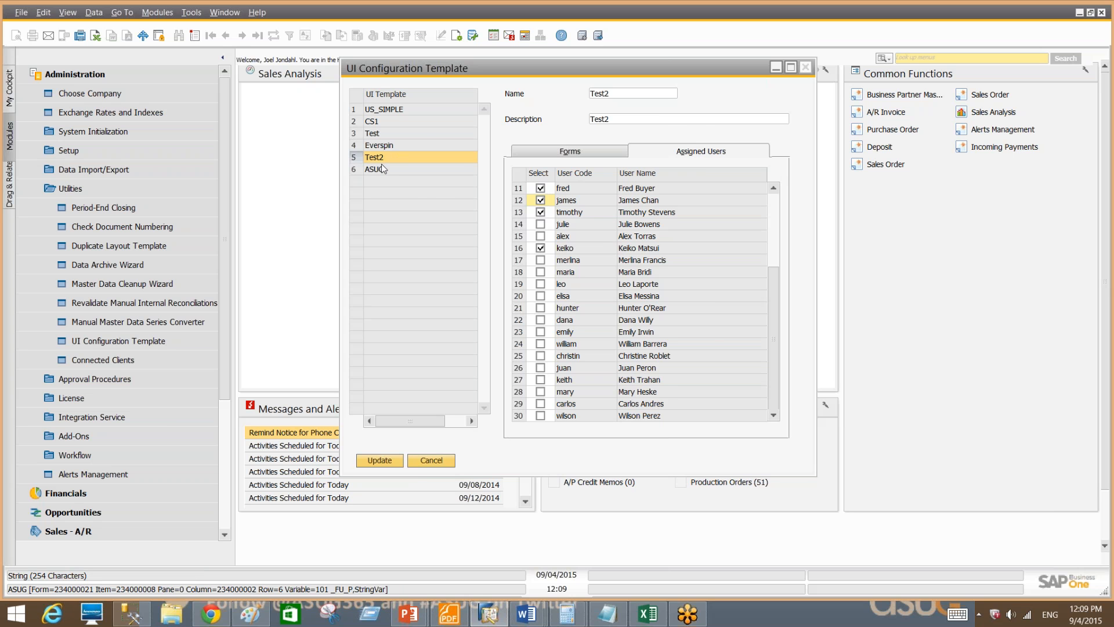
pyautogui.click(419, 460)
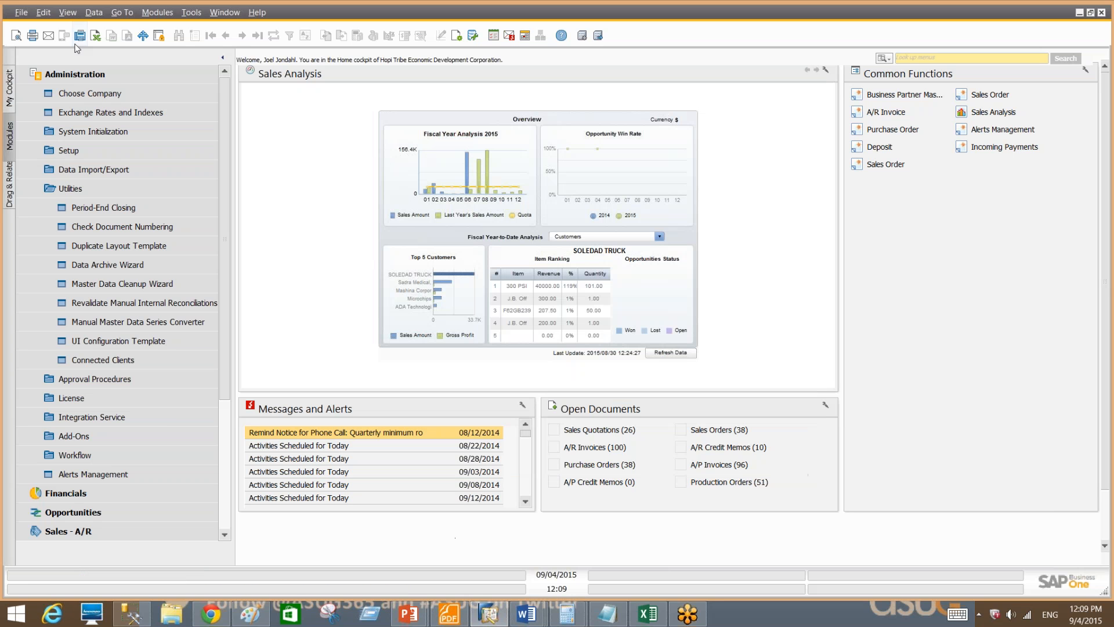
# Open the Production Order form and display the most recent order, for product 1200.
pyautogui.click(78, 67)
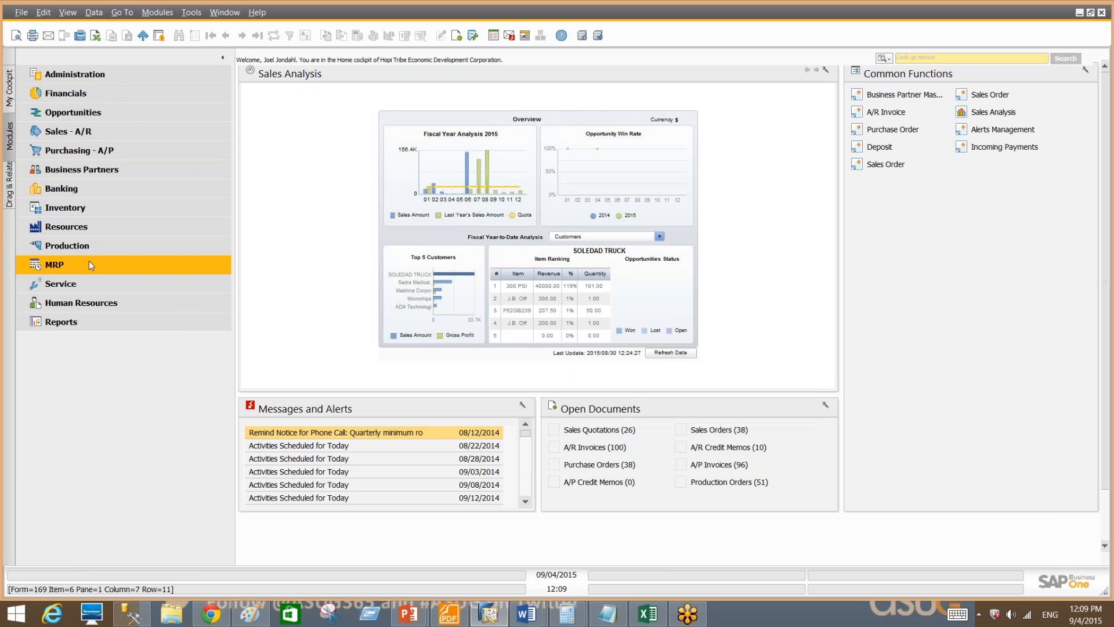
pyautogui.click(85, 229)
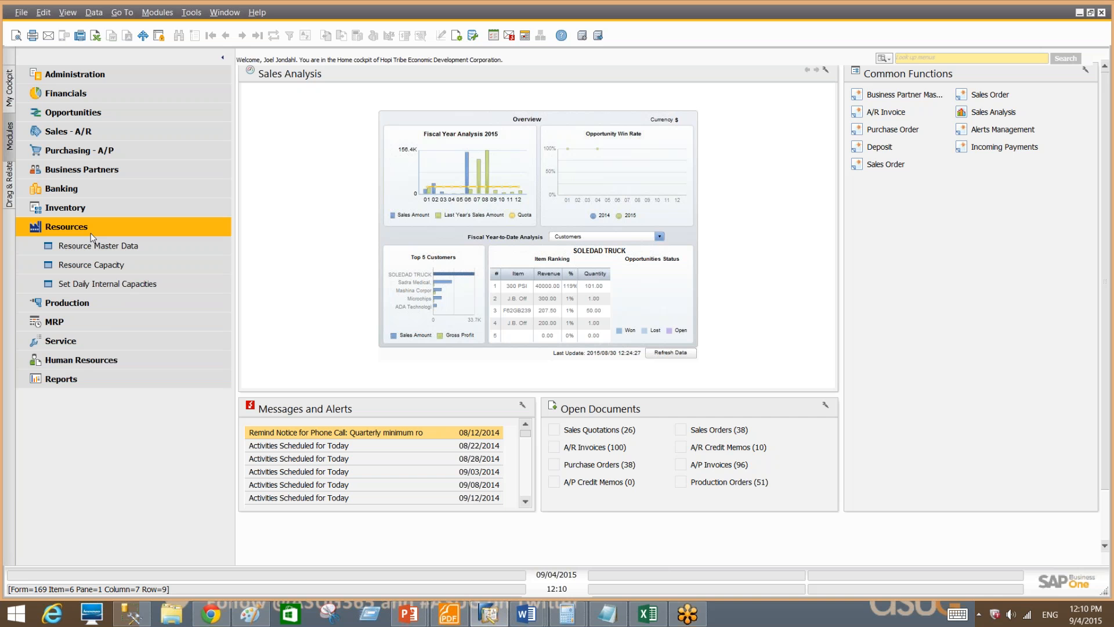
pyautogui.click(100, 302)
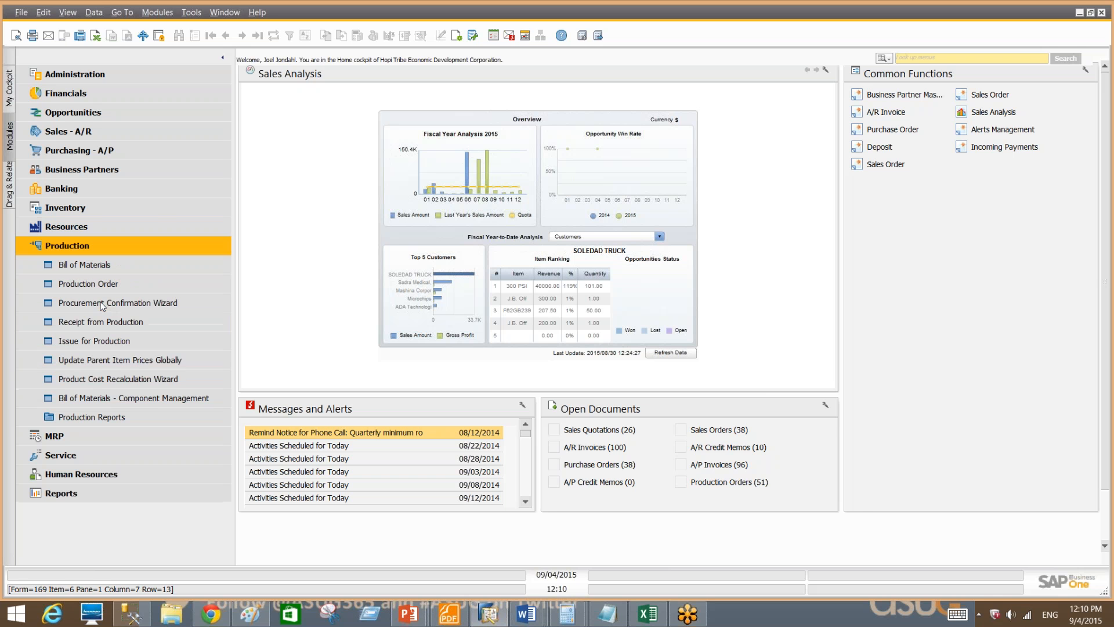
pyautogui.click(96, 281)
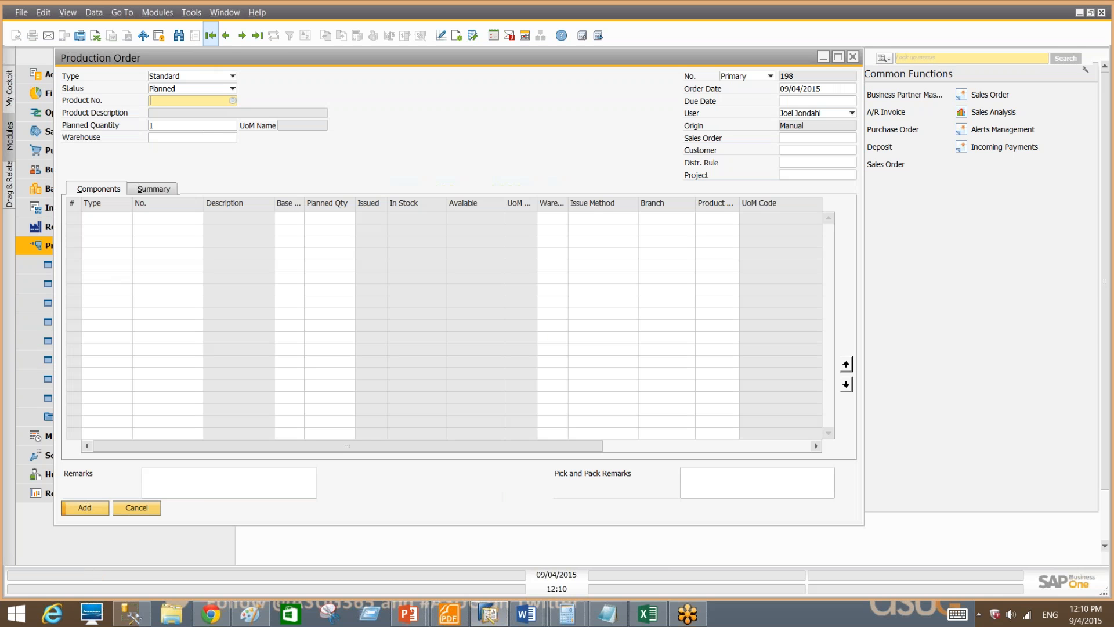
pyautogui.click(225, 36)
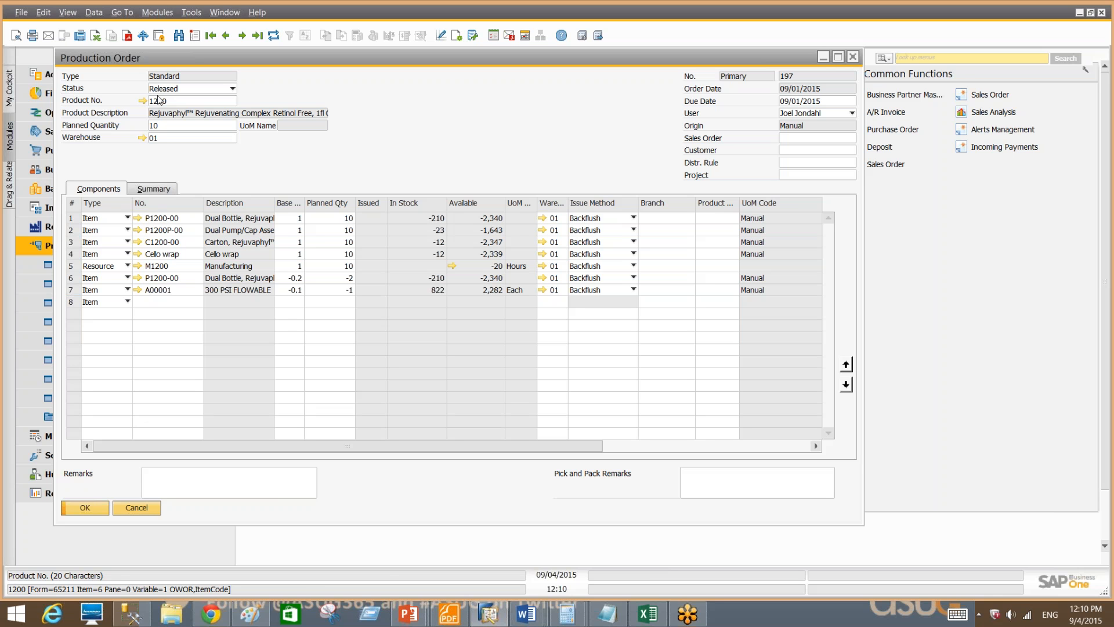
# Examine the item numbers and planned quantities of component rows 6 and 7, P1200-00 and A00001, in the production order.
pyautogui.click(169, 278)
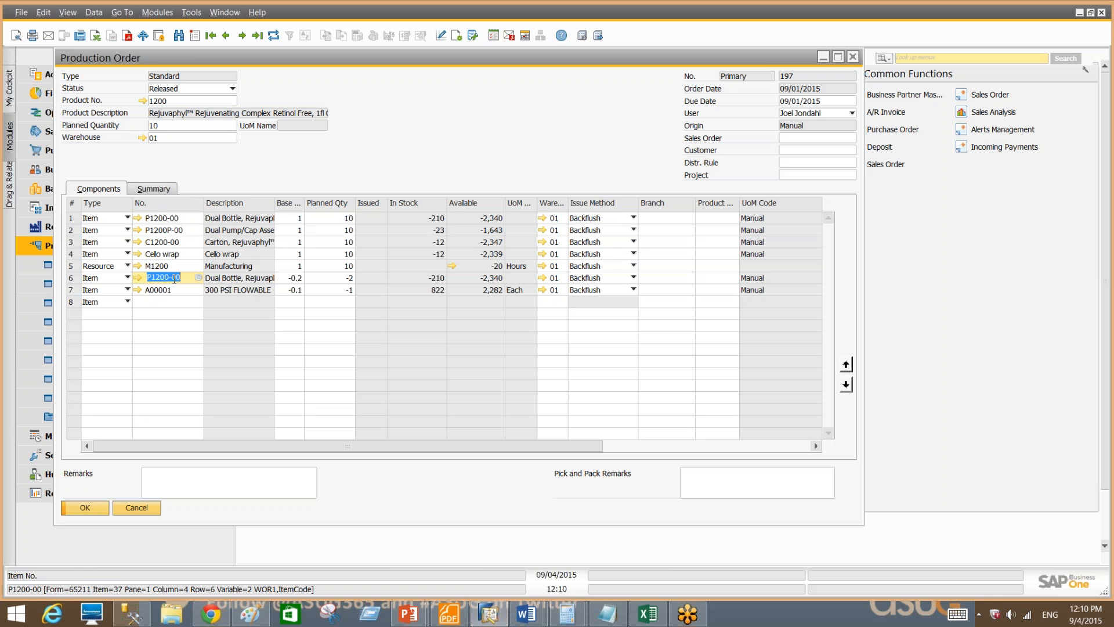
pyautogui.click(349, 276)
pyautogui.click(342, 290)
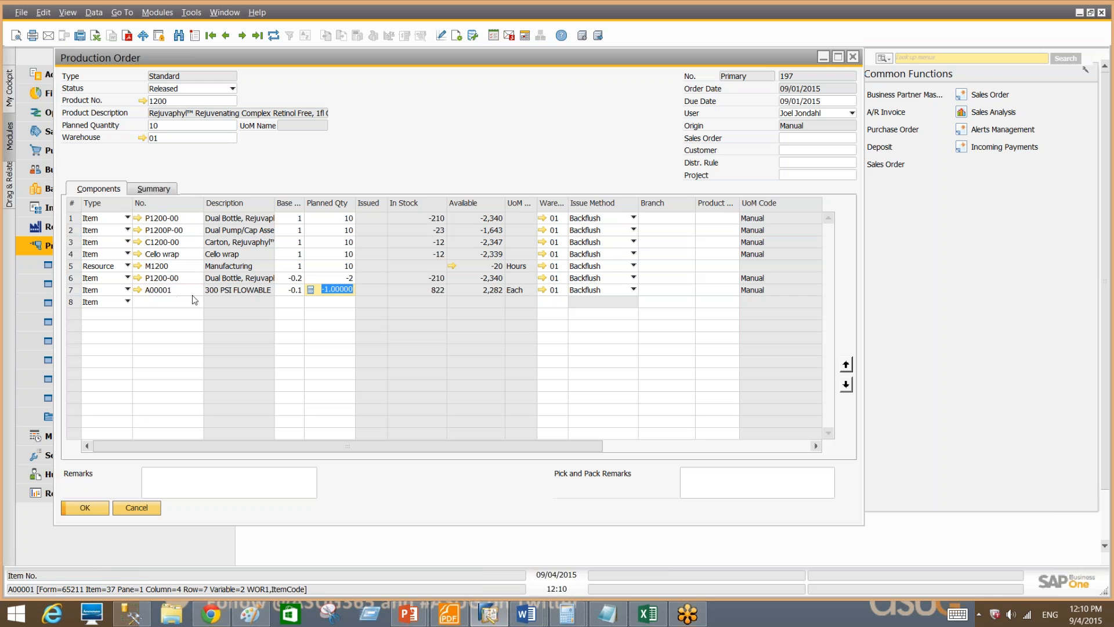
pyautogui.hotkey('shift', 'Tab')
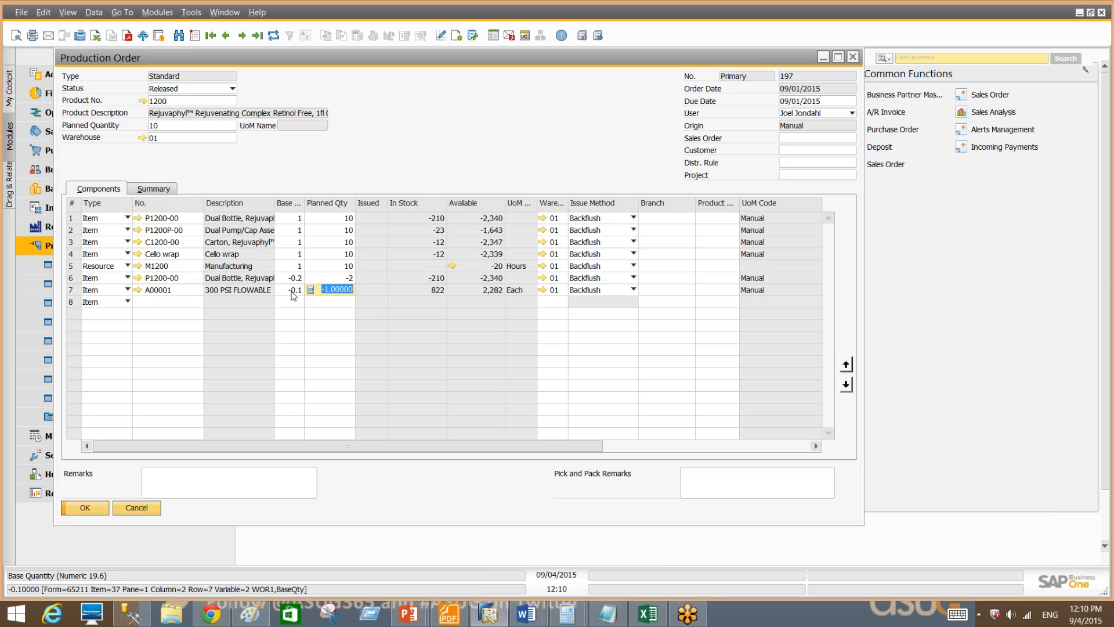
pyautogui.click(336, 280)
pyautogui.click(342, 289)
pyautogui.click(342, 278)
pyautogui.click(341, 288)
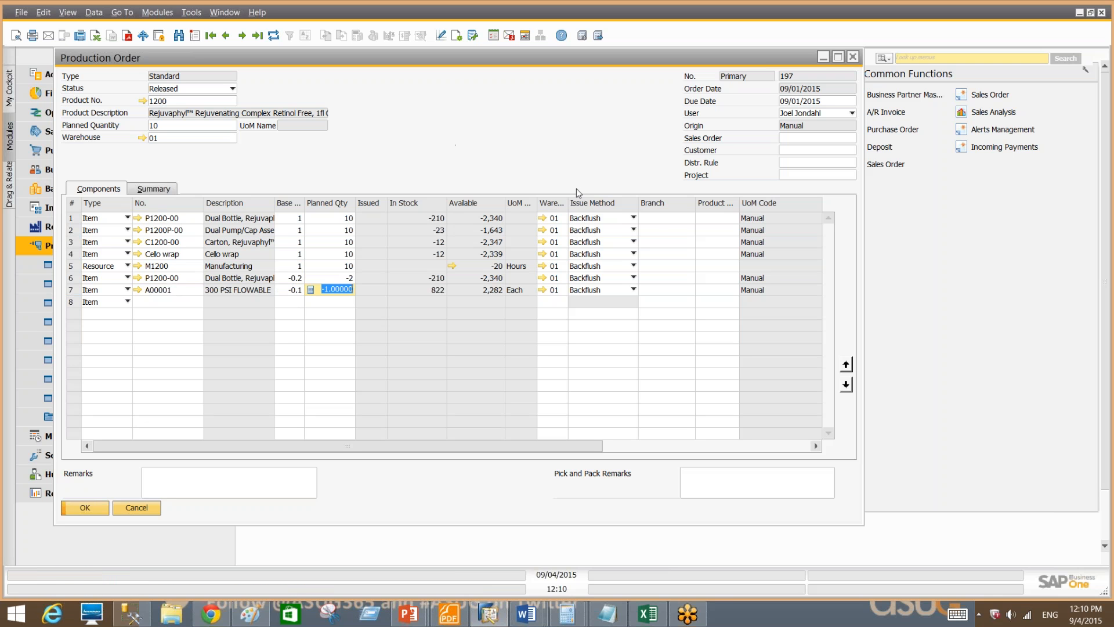
# Start Report Completion for the production order, review the Receipt from Production lines, and cancel both the receipt and the order form.
pyautogui.rightClick(434, 117)
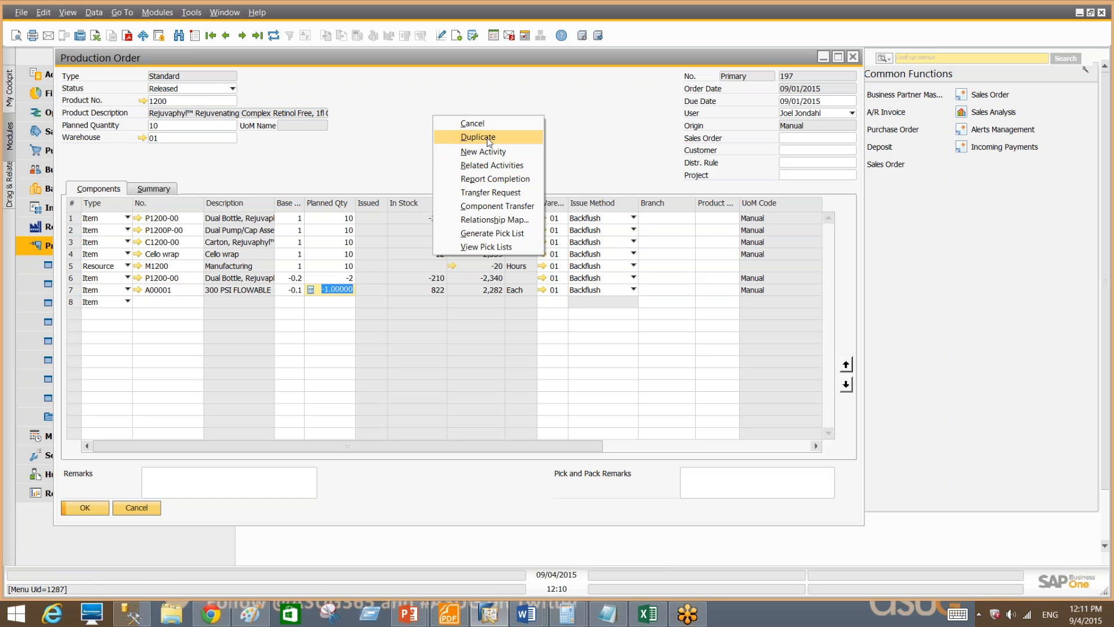
pyautogui.click(502, 183)
pyautogui.moveTo(423, 139); pyautogui.dragTo(505, 76)
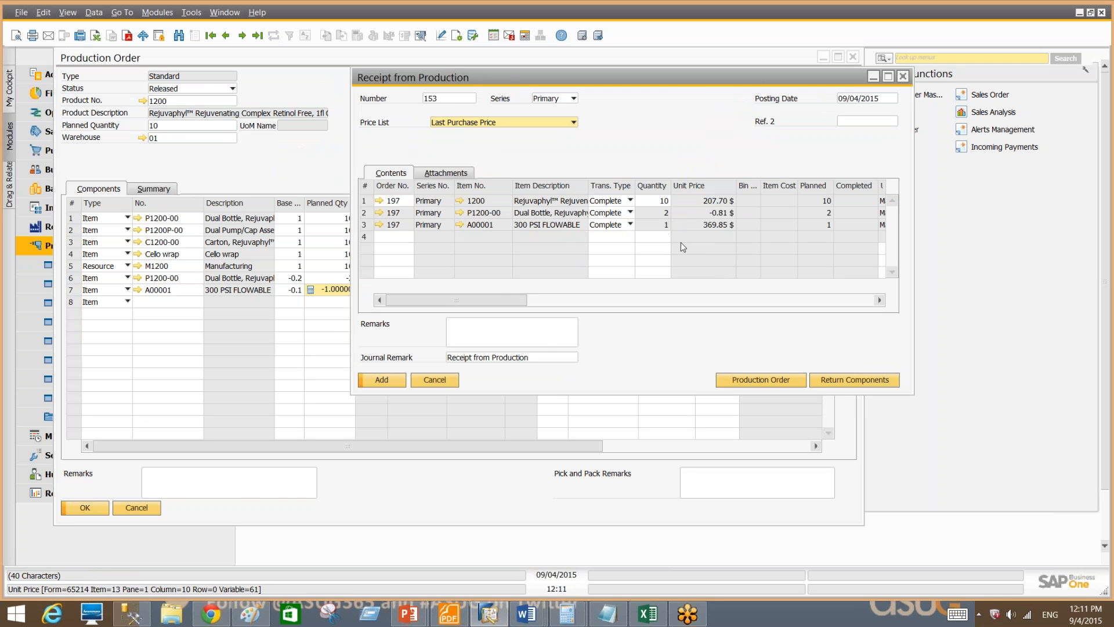
pyautogui.click(434, 380)
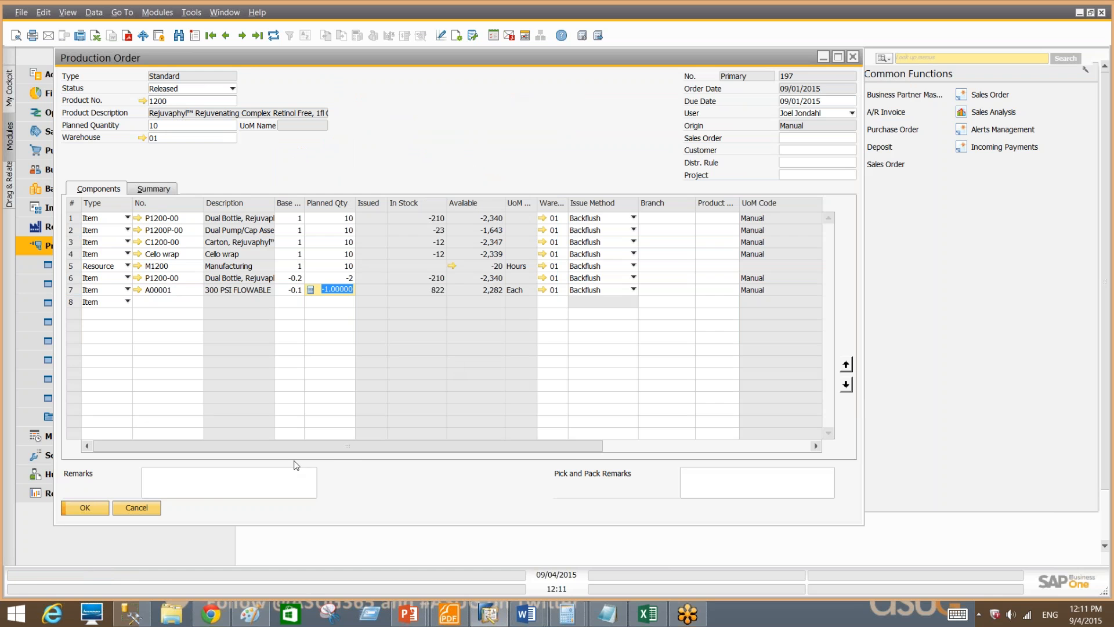
pyautogui.click(131, 512)
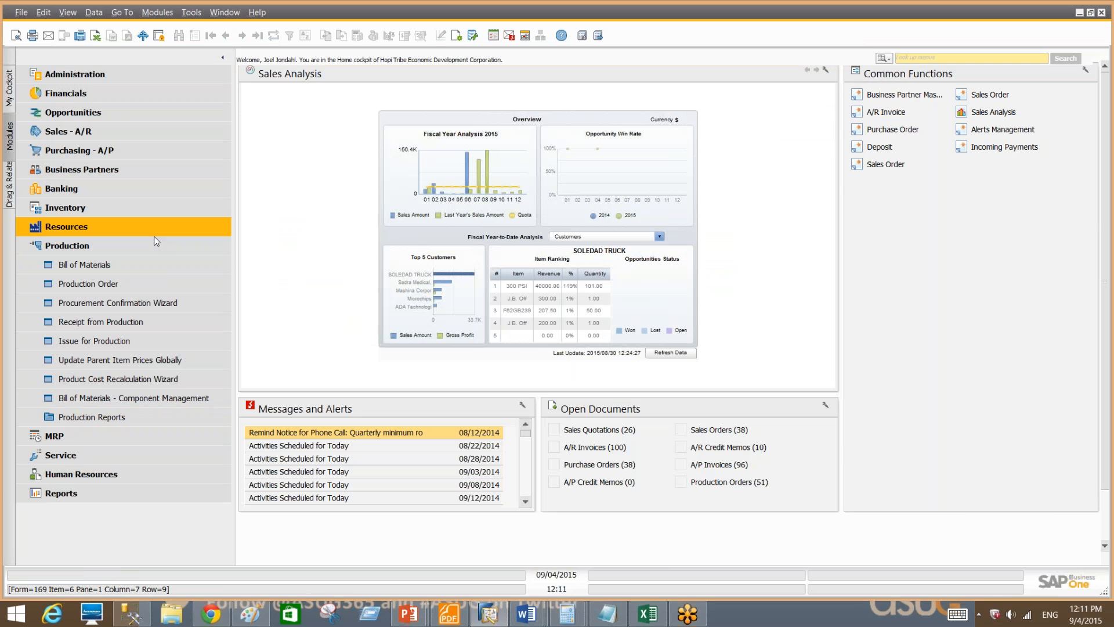
# Open the Sales Order form for a new order.
pyautogui.click(149, 248)
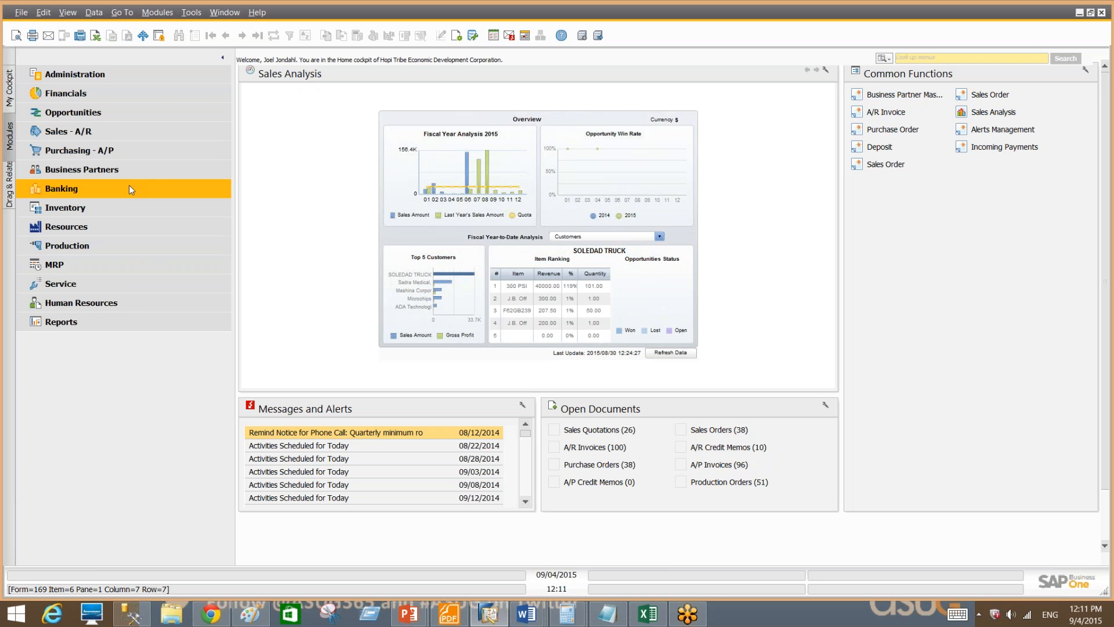
pyautogui.click(152, 132)
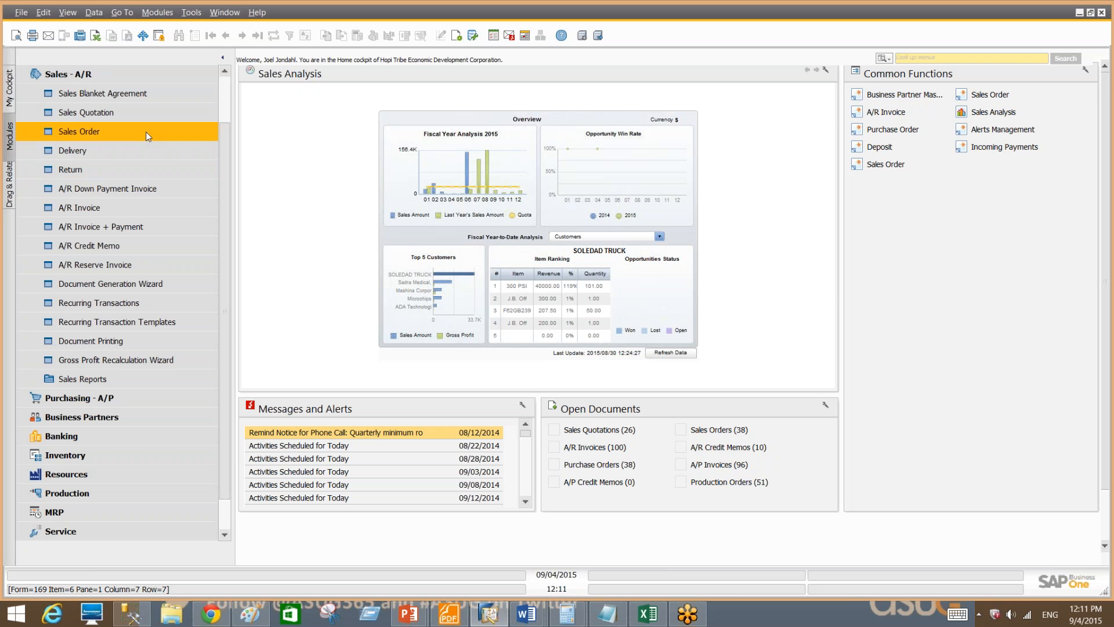
pyautogui.click(146, 133)
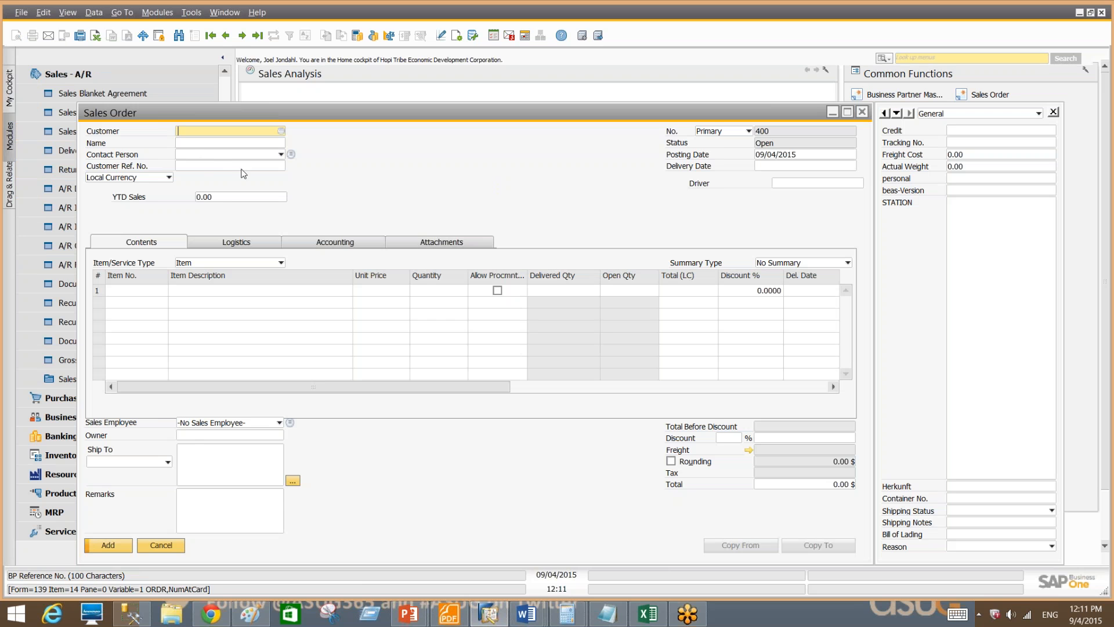
pyautogui.press('Tab')
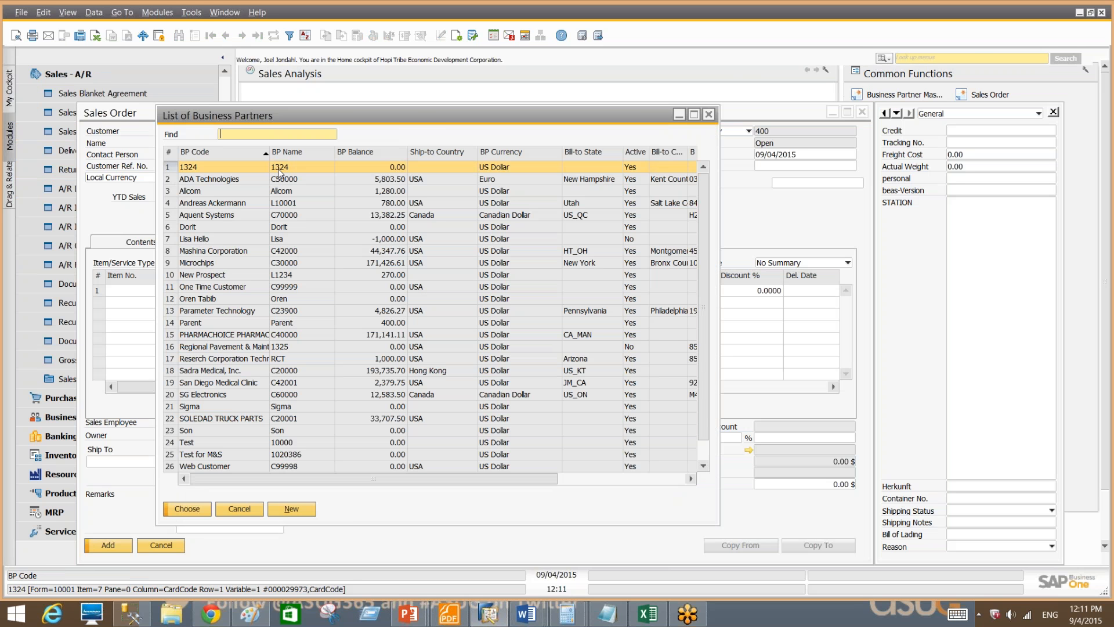
pyautogui.press('Return')
pyautogui.click(653, 612)
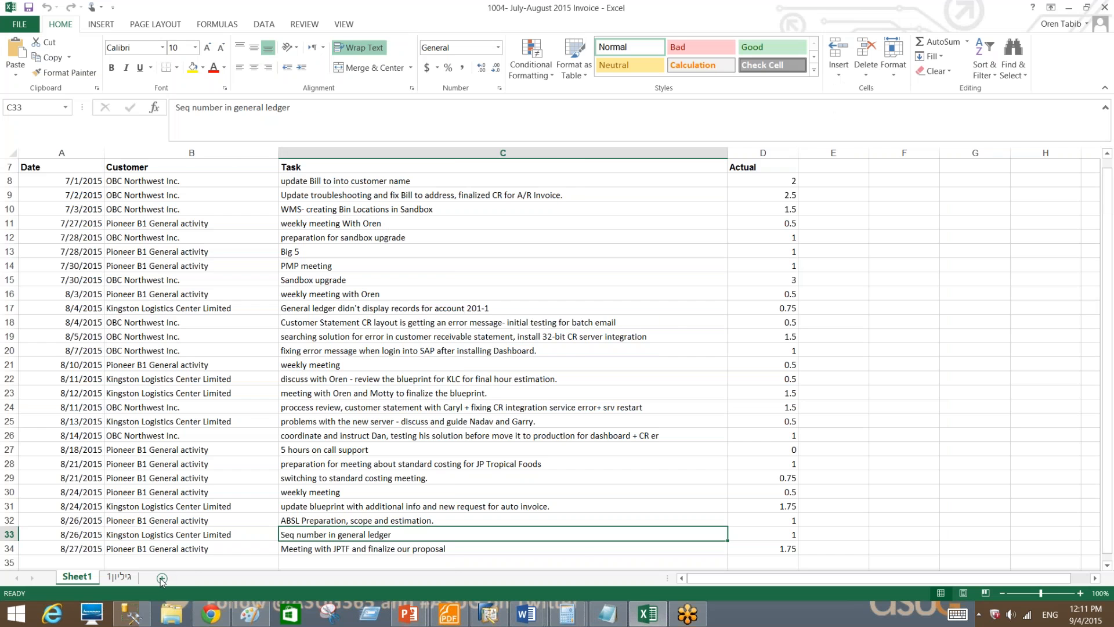
pyautogui.click(161, 577)
pyautogui.hotkey('alt', 'Tab')
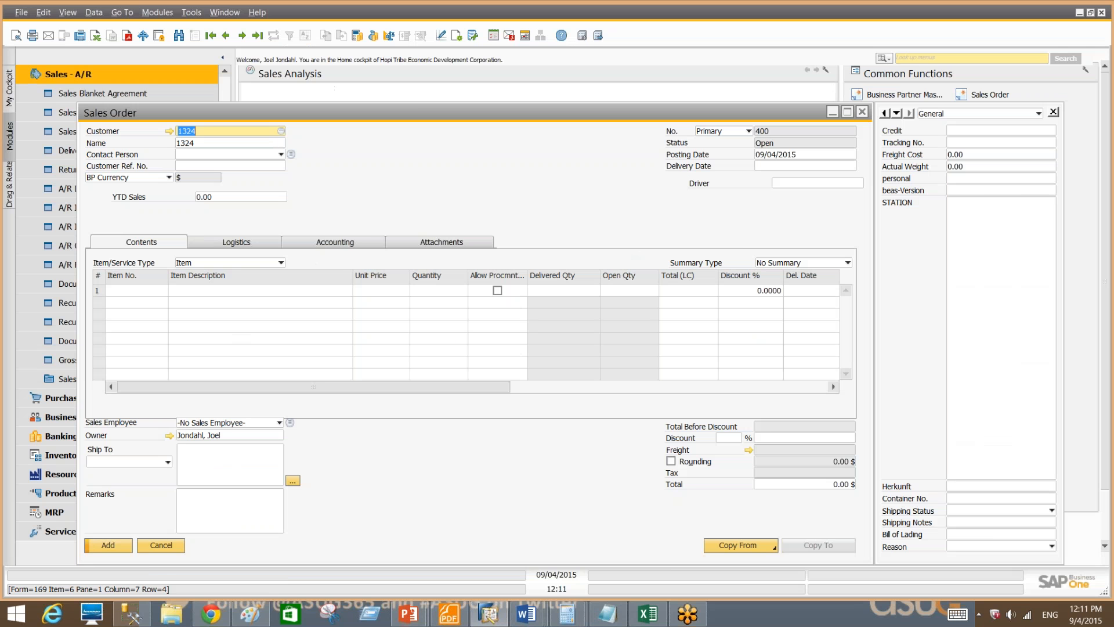
# Display the previous sales order, discarding the unsaved new order.
pyautogui.click(226, 36)
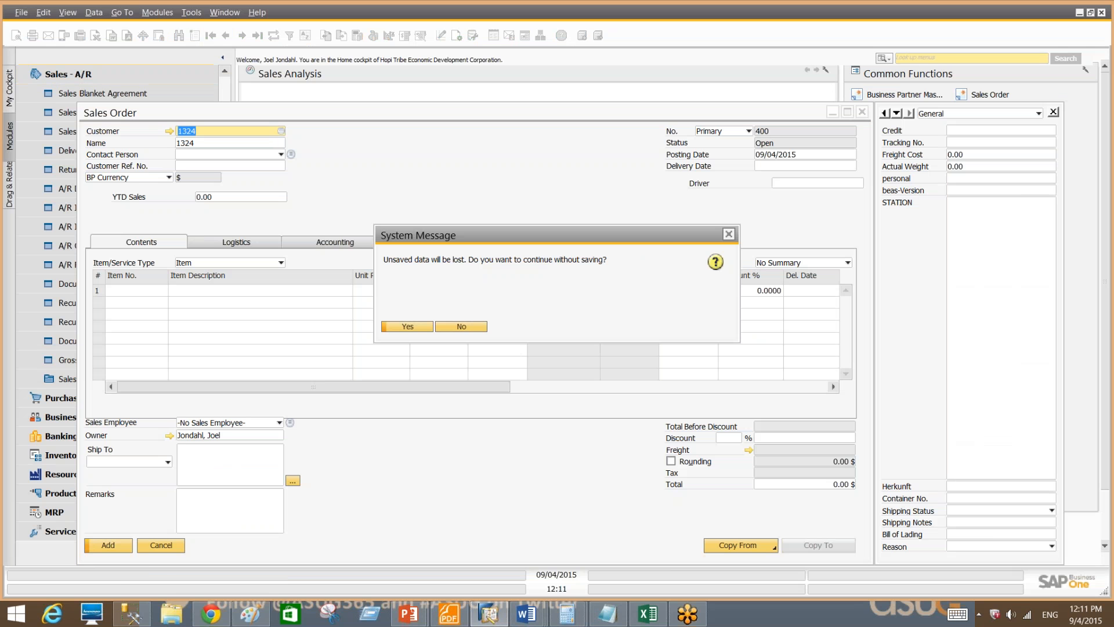
pyautogui.click(400, 326)
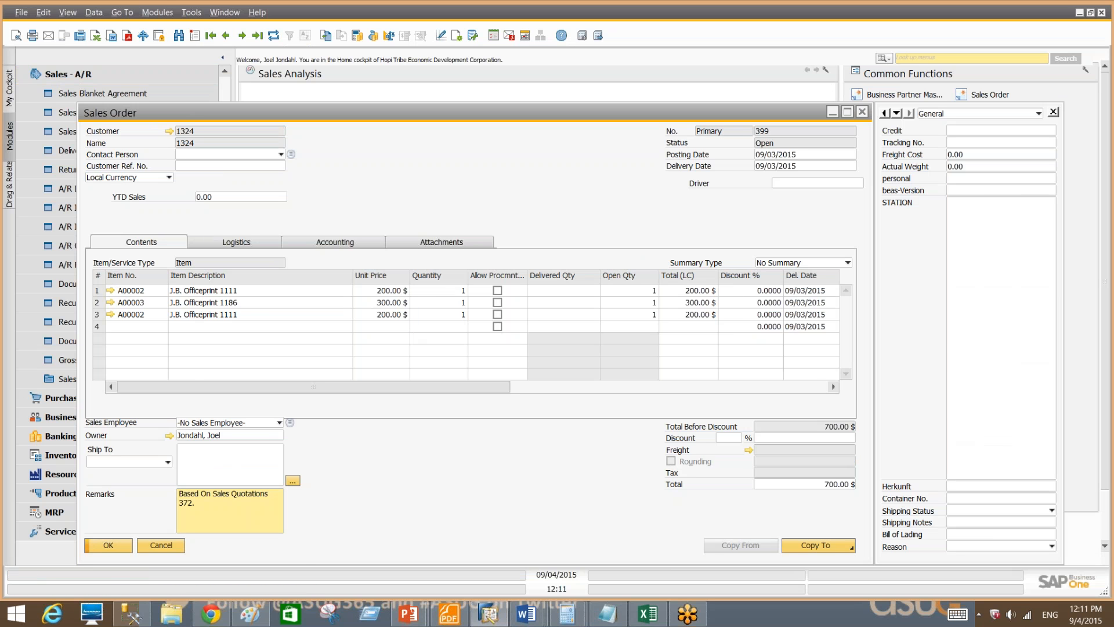
# Display the previous sales order and maximize its item grid.
pyautogui.click(226, 36)
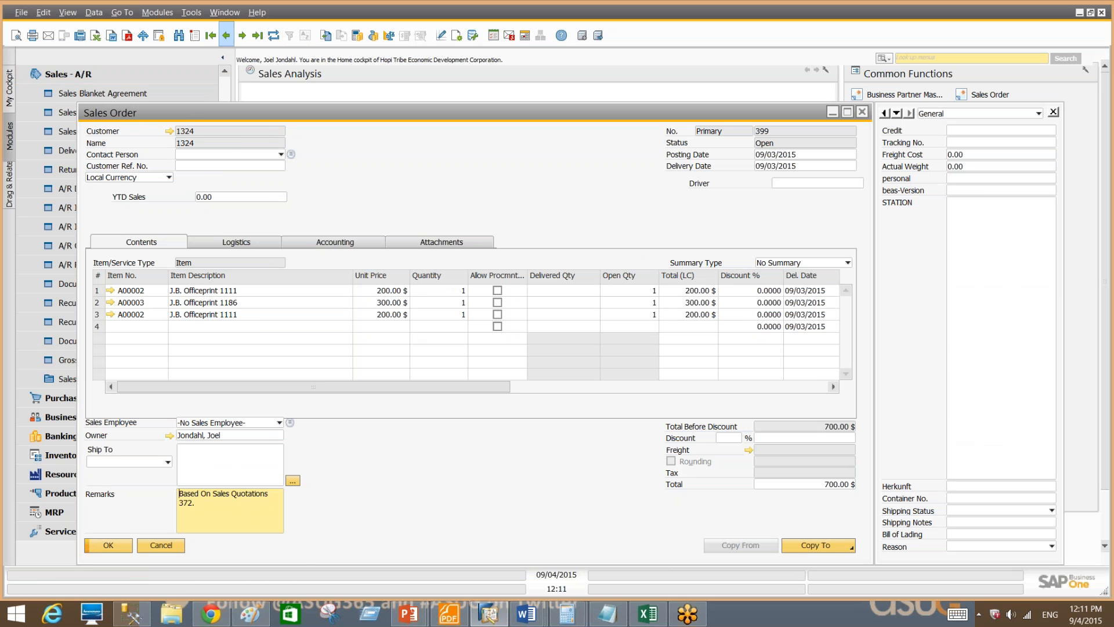
pyautogui.rightClick(100, 277)
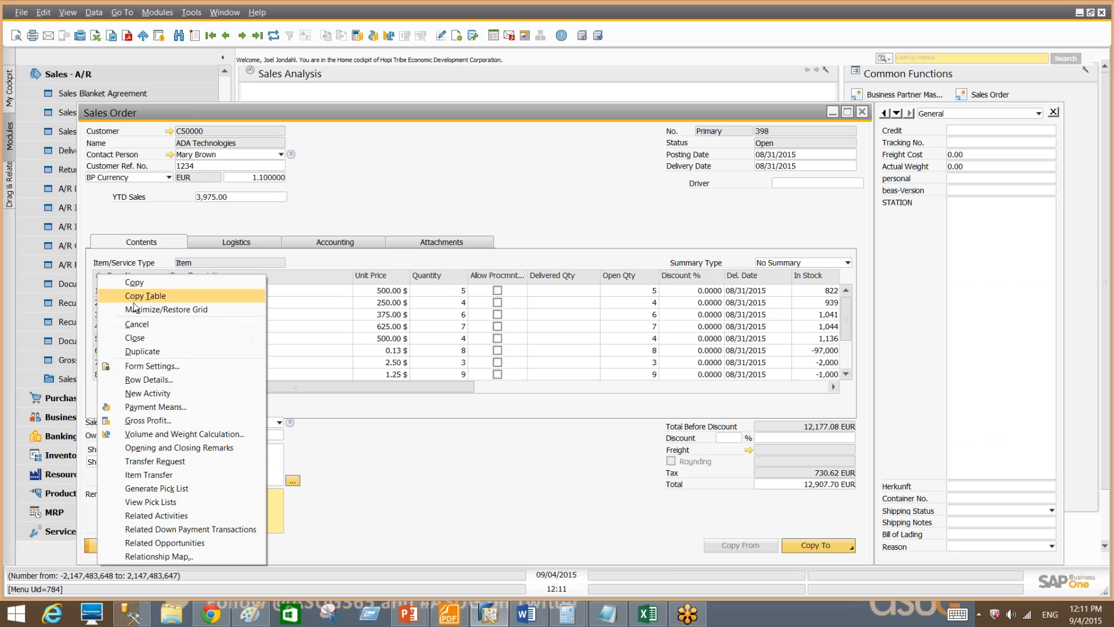
pyautogui.click(435, 171)
pyautogui.rightClick(100, 284)
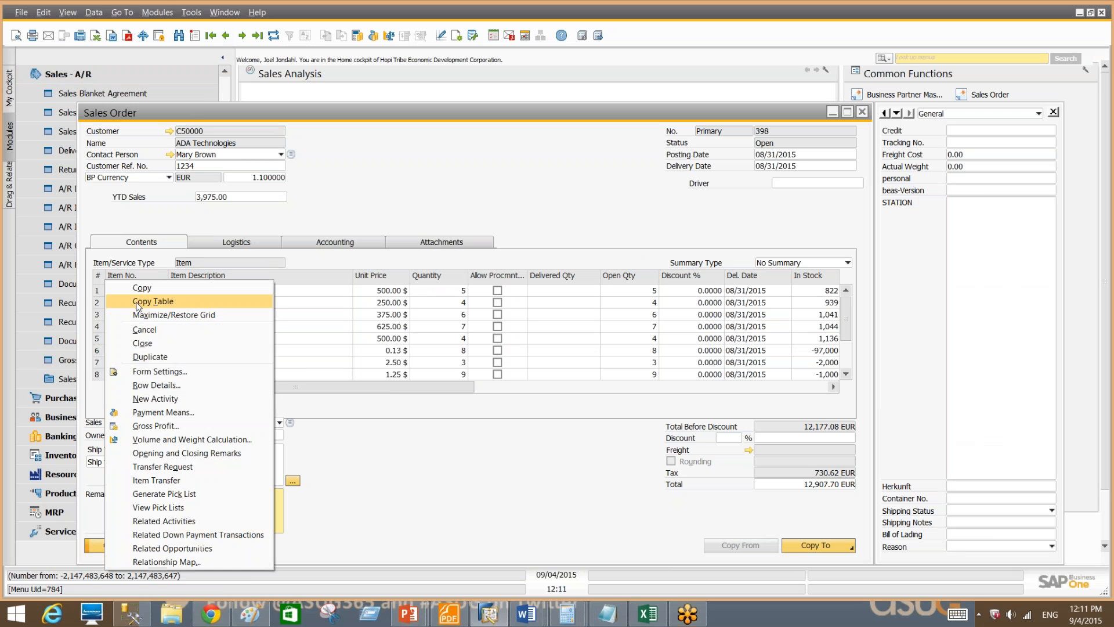
pyautogui.click(148, 314)
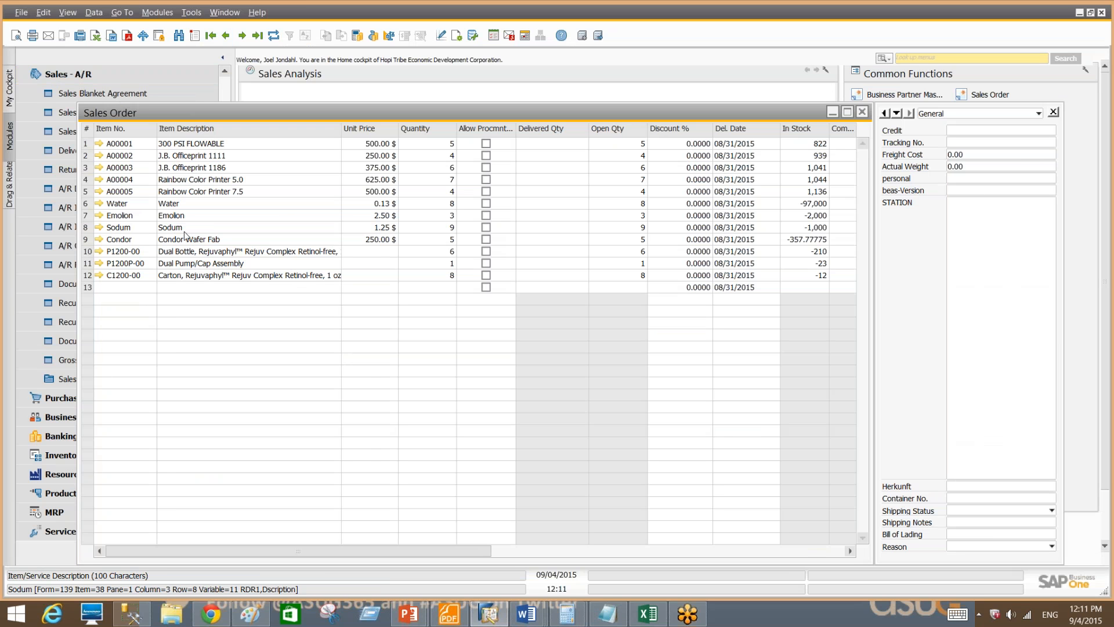
# Copy the sales order's entire item table and paste it into Sheet2 of the Excel workbook.
pyautogui.rightClick(91, 134)
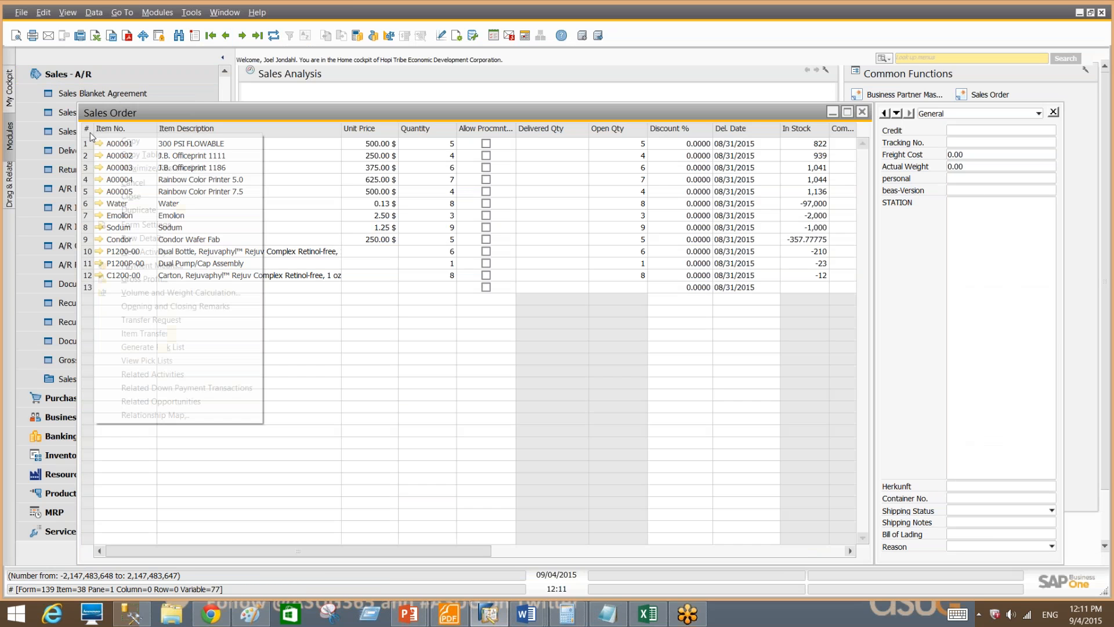
pyautogui.click(135, 155)
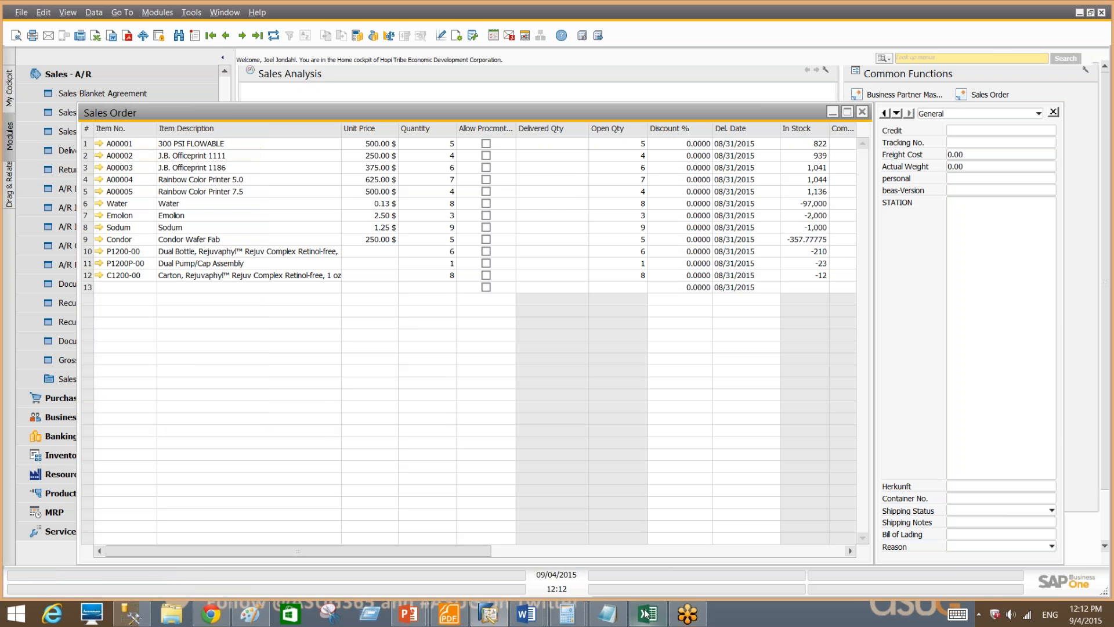
pyautogui.hotkey('alt', 'Tab')
pyautogui.hotkey('ctrl', 'v')
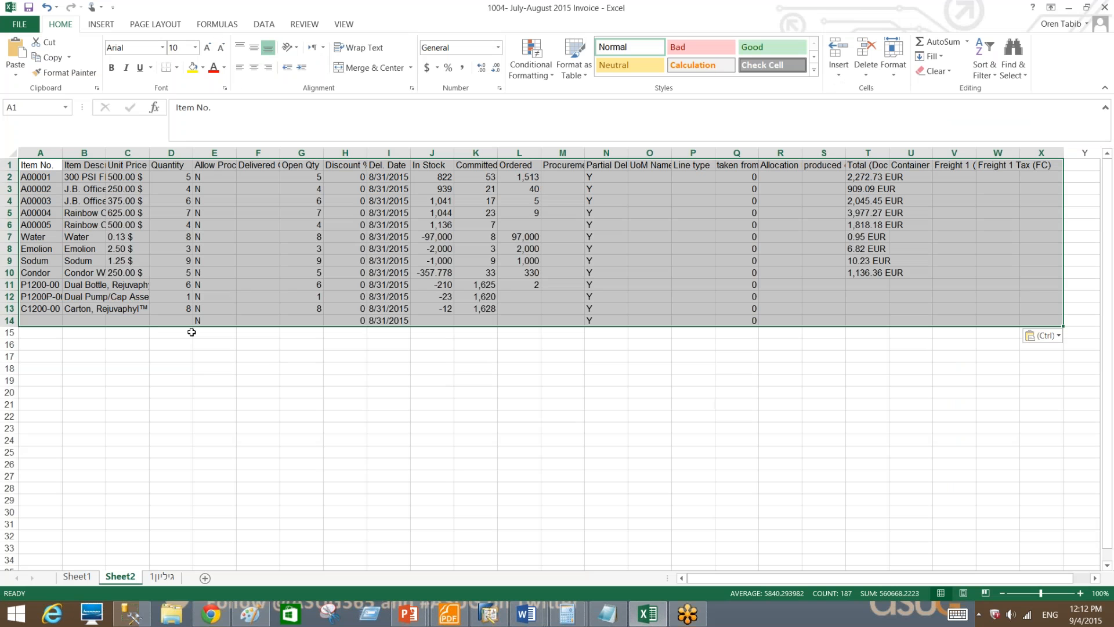
# Copy cells A2:D6 for items A00001 to A00005 in Excel, and restore the item grid's normal size in SAP Business One.
pyautogui.moveTo(37, 176); pyautogui.dragTo(150, 222)
pyautogui.hotkey('ctrl', 'c')
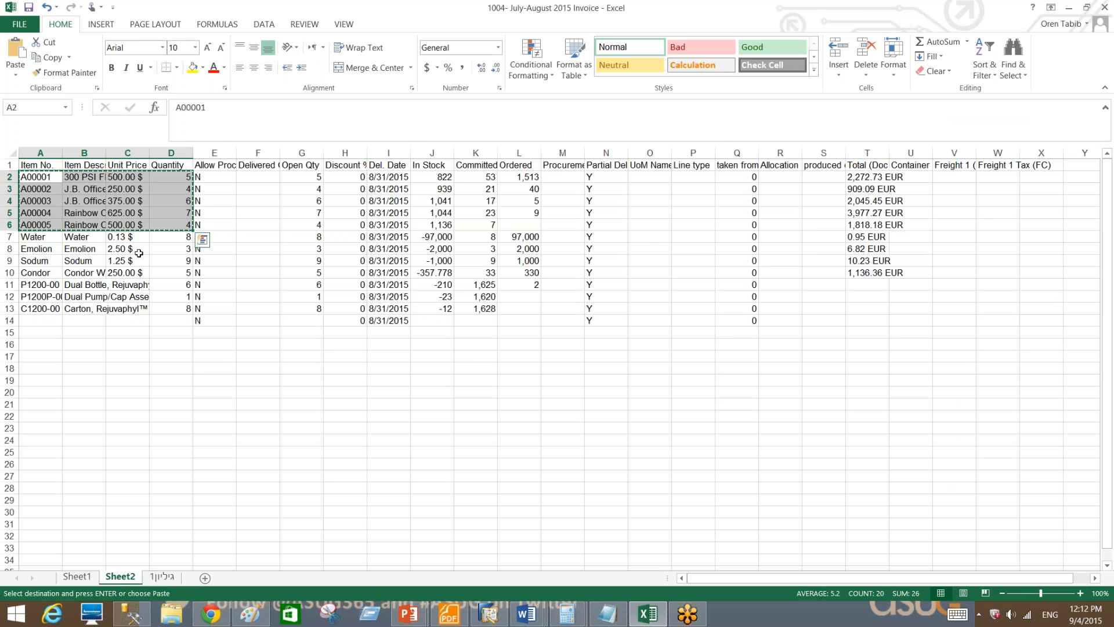
pyautogui.hotkey('alt', 'Tab')
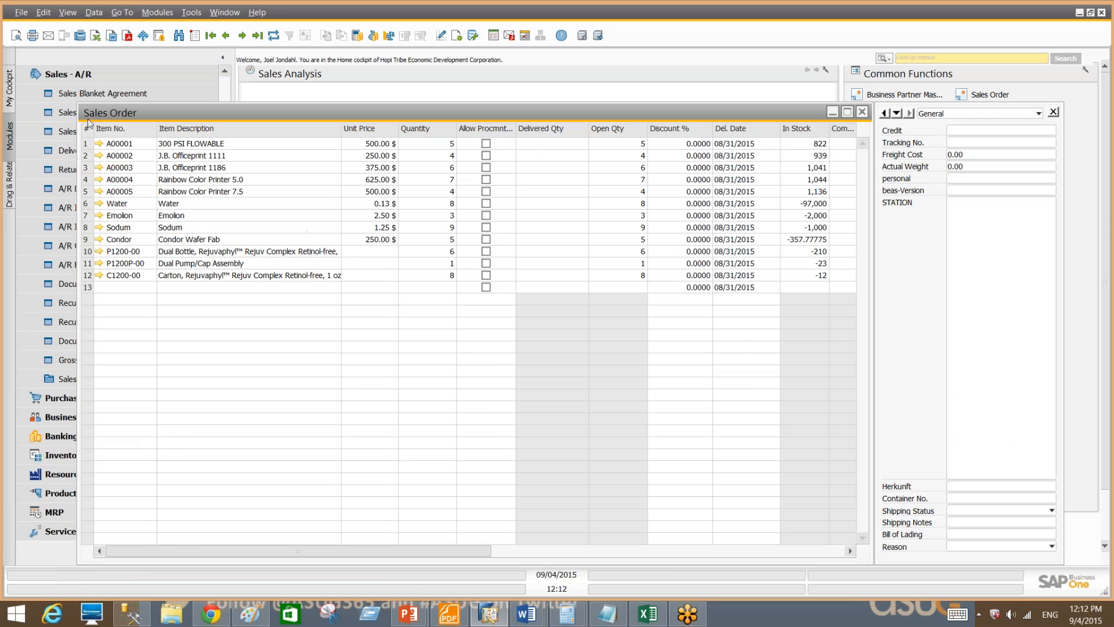
pyautogui.click(136, 292)
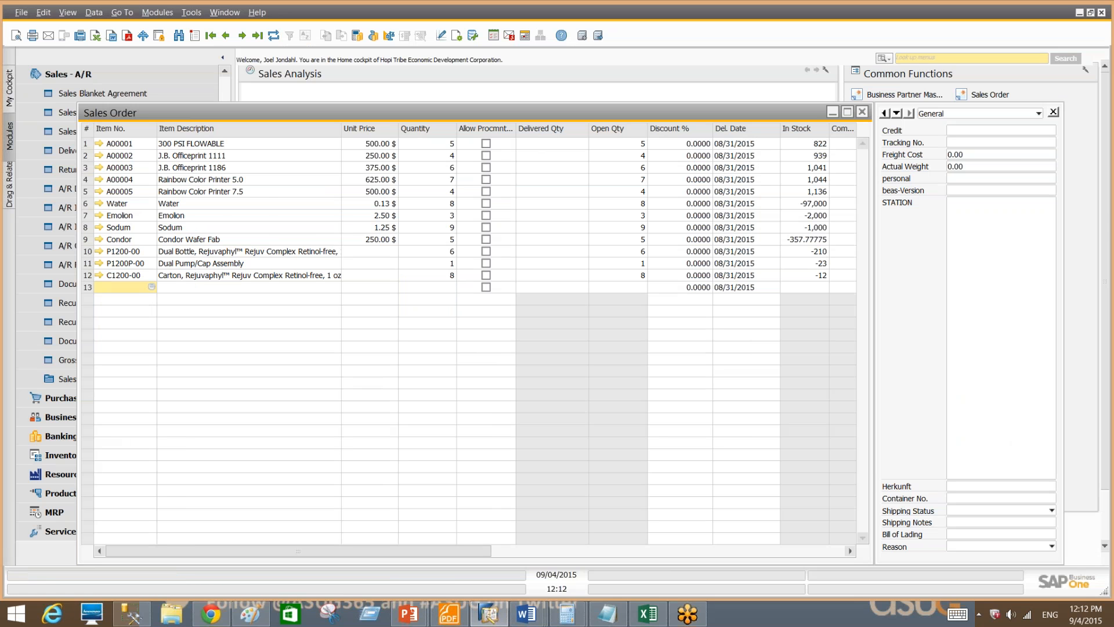
pyautogui.rightClick(94, 133)
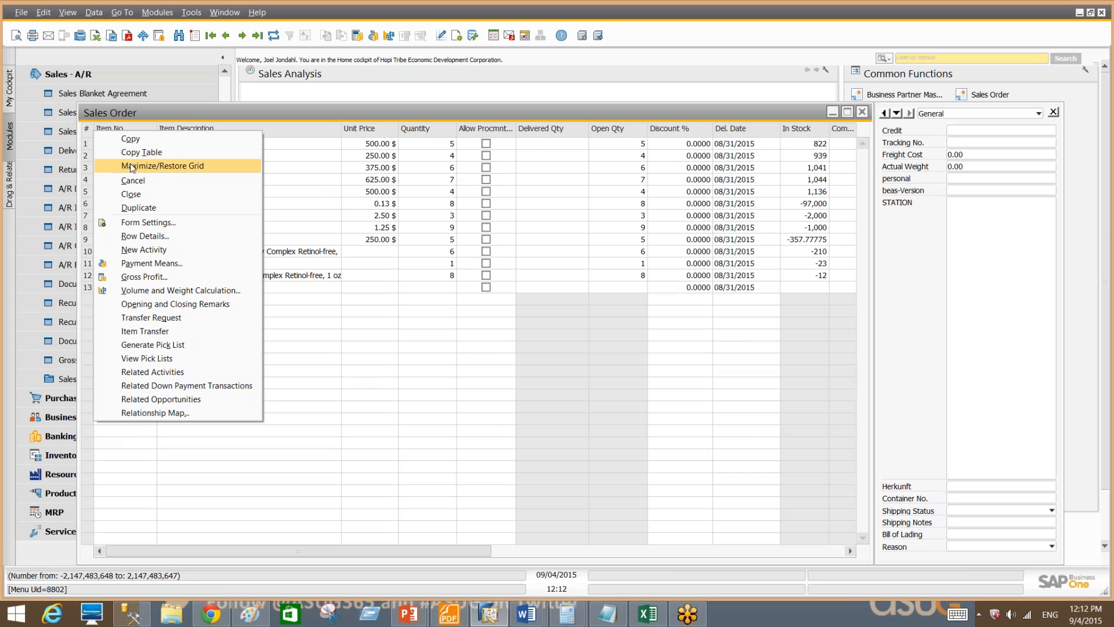
pyautogui.click(131, 167)
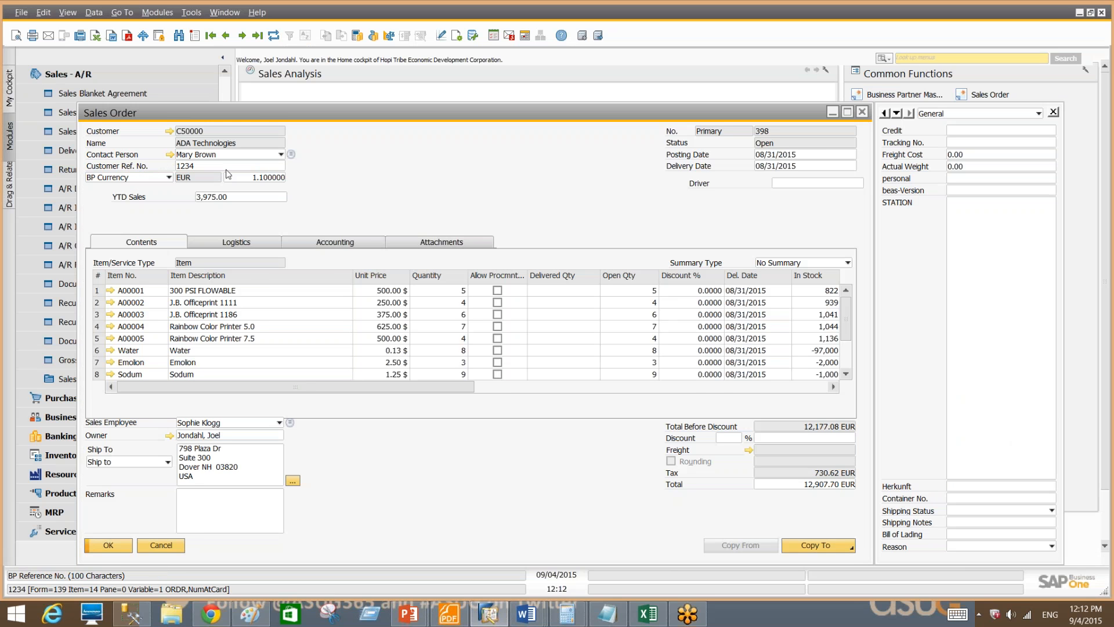
# Start a new sales order for the first listed business partner and go to the first item line.
pyautogui.press('Tab')
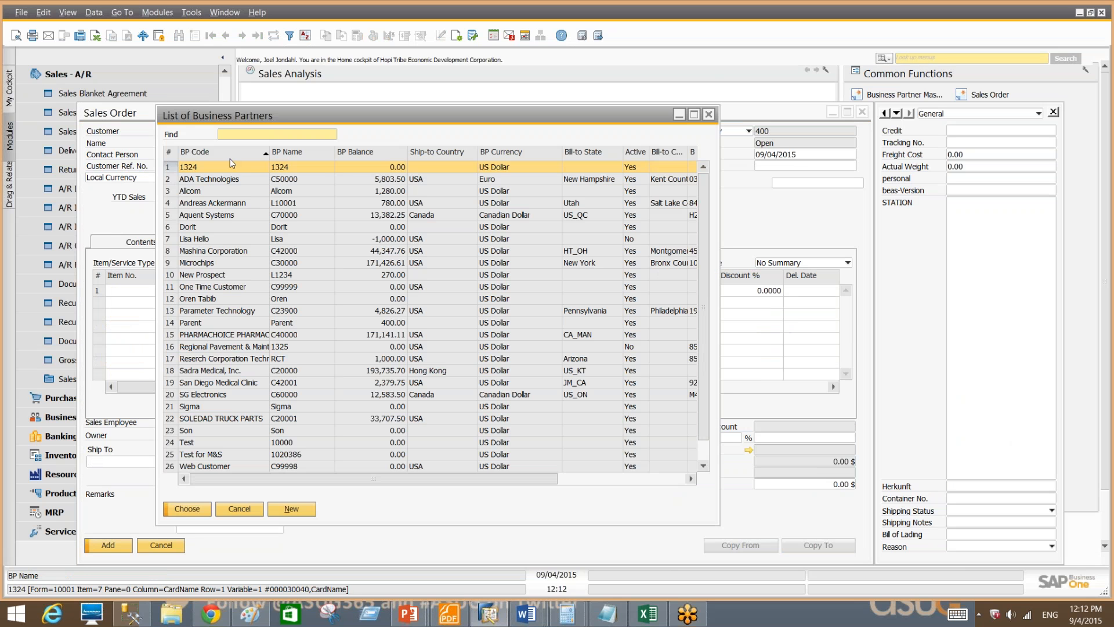
pyautogui.doubleClick(230, 168)
pyautogui.click(142, 291)
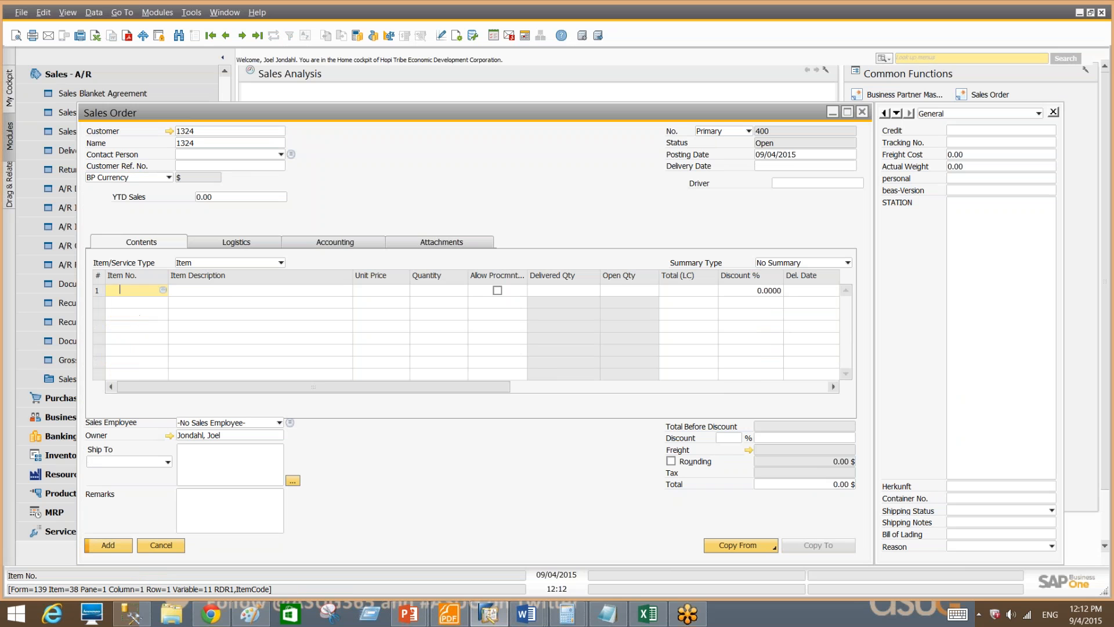
# Fill the order lines with the copied items A00001 to A00005, using quantities 5, 4, 6, 7 and 4 and their unit prices.
pyautogui.write('A00001')
pyautogui.press('Tab')
pyautogui.press('Tab')
pyautogui.write('500')
pyautogui.press('Tab')
pyautogui.write('5')
pyautogui.click(152, 301)
pyautogui.write('A00002')
pyautogui.press('Tab')
pyautogui.press('Tab')
pyautogui.write('250')
pyautogui.press('Tab')
pyautogui.write('6')
pyautogui.click(136, 326)
pyautogui.write('A00004')
pyautogui.press('Tab')
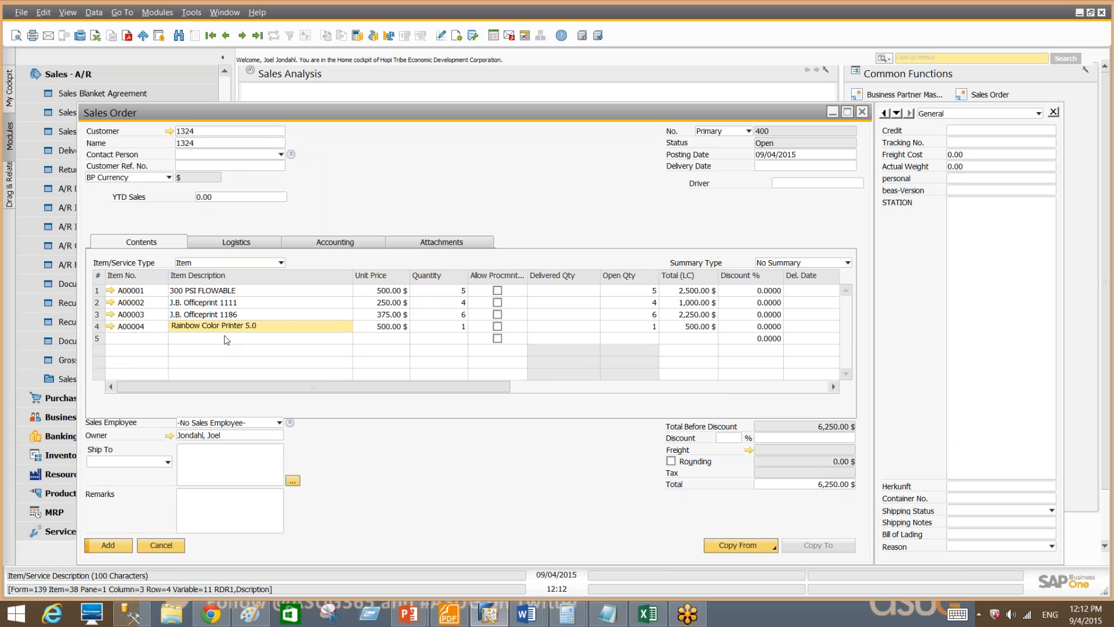
pyautogui.write('7')
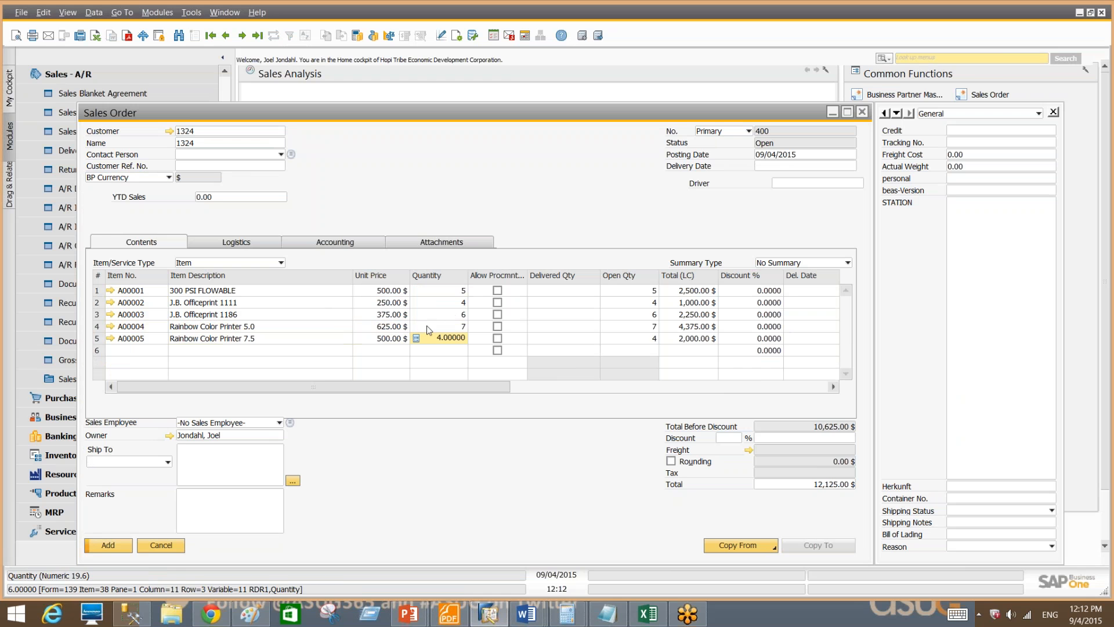
# In Excel, set the quantities of A00001, A00002 and A00003 to 20, 30 and 40, and copy those three cells.
pyautogui.hotkey('alt', 'Tab')
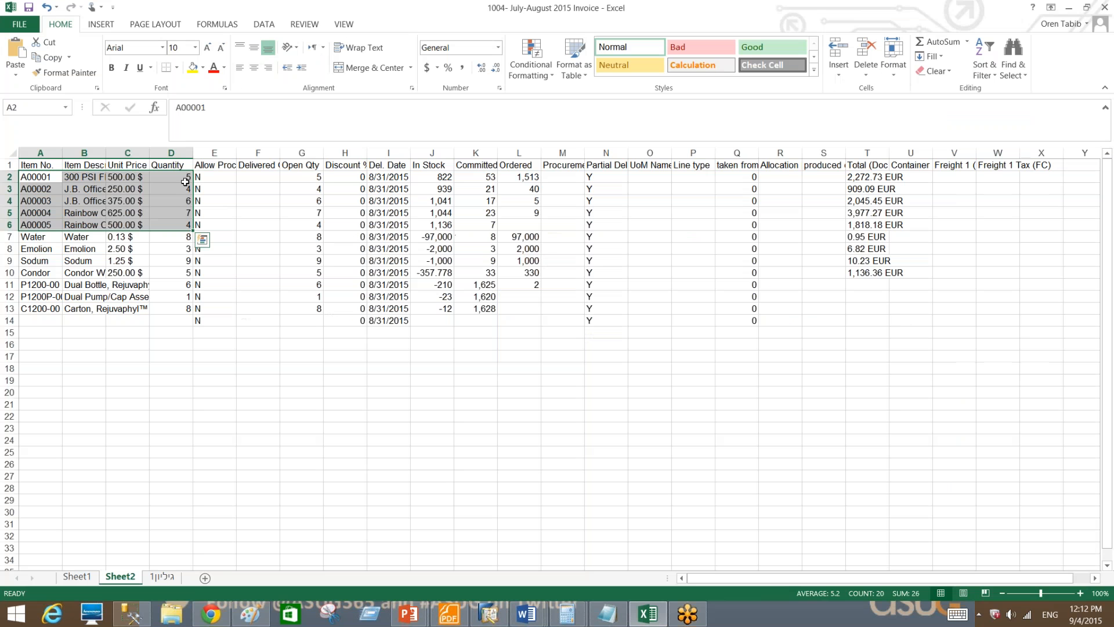
pyautogui.click(184, 180)
pyautogui.write('20')
pyautogui.press('Return')
pyautogui.write('30')
pyautogui.press('Return')
pyautogui.write('40')
pyautogui.press('Return')
pyautogui.moveTo(179, 178); pyautogui.dragTo(182, 199)
pyautogui.hotkey('ctrl', 'c')
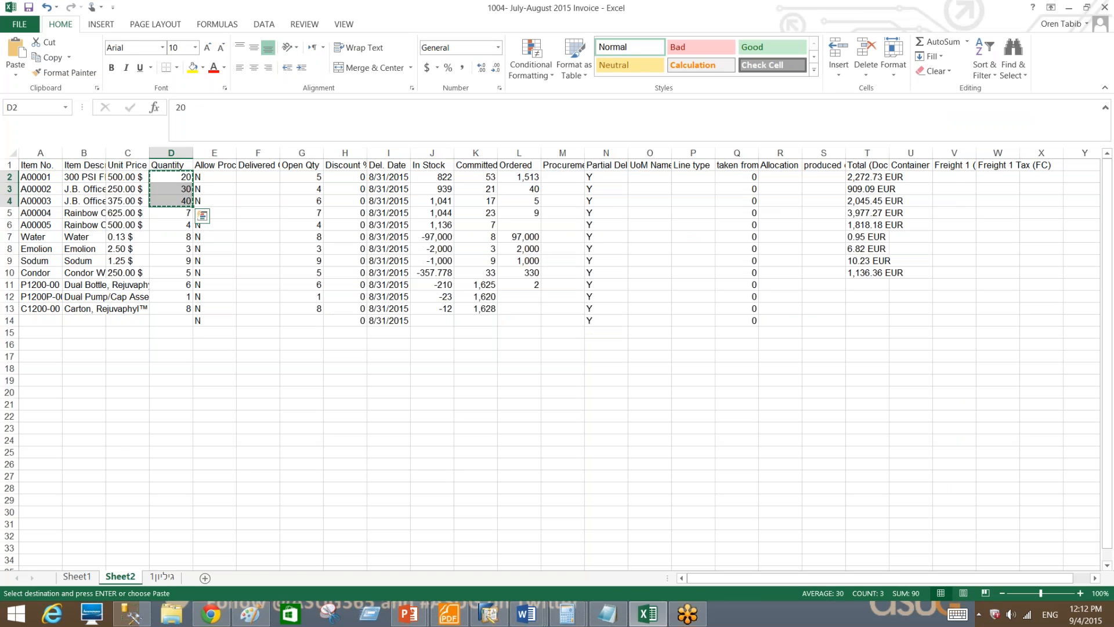
# Paste the copied quantities 20, 30 and 40 into the first three sales order lines, and cancel the order.
pyautogui.hotkey('alt', 'Tab')
pyautogui.click(384, 292)
pyautogui.click(456, 290)
pyautogui.hotkey('ctrl', 'v')
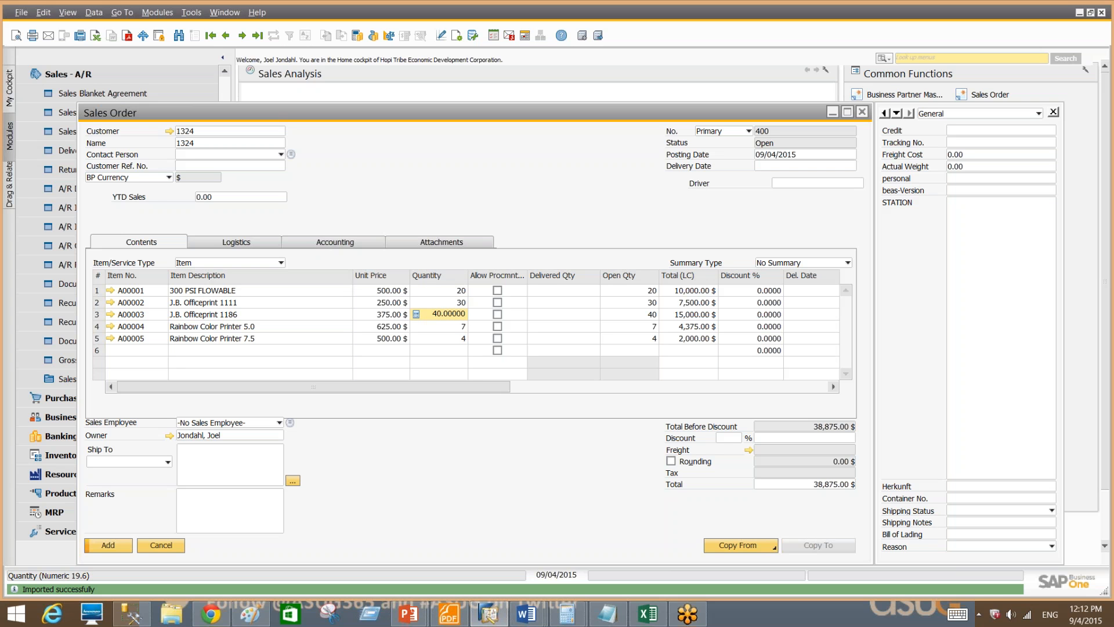
pyautogui.click(162, 546)
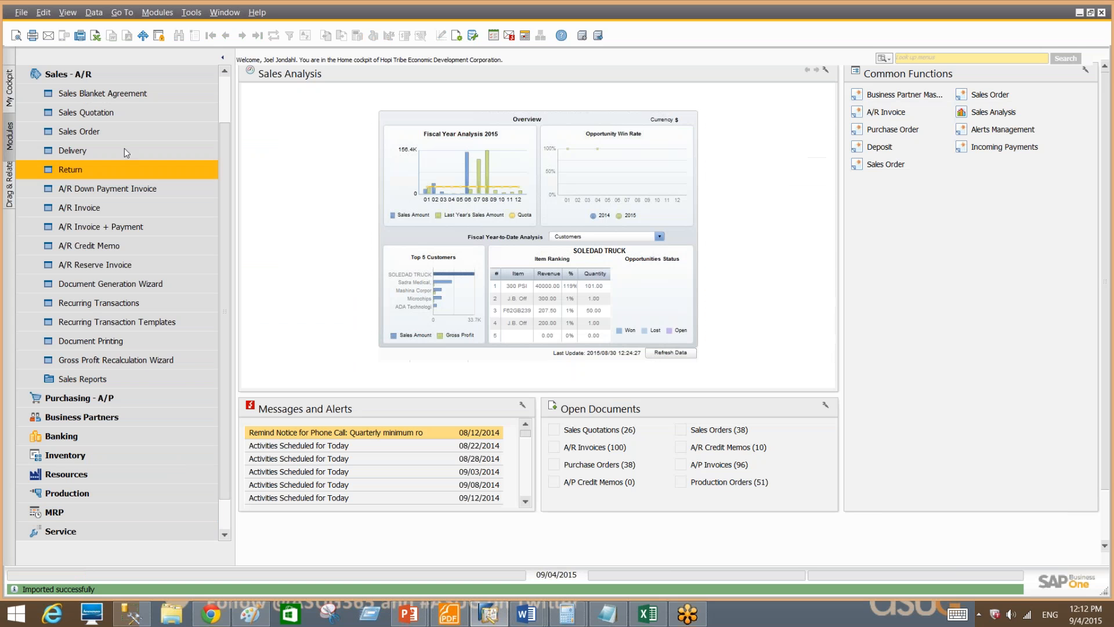
# Start the Payment Wizard from Banking, keep the default general parameters, and add vendors of all groups to the business partner list.
pyautogui.click(139, 74)
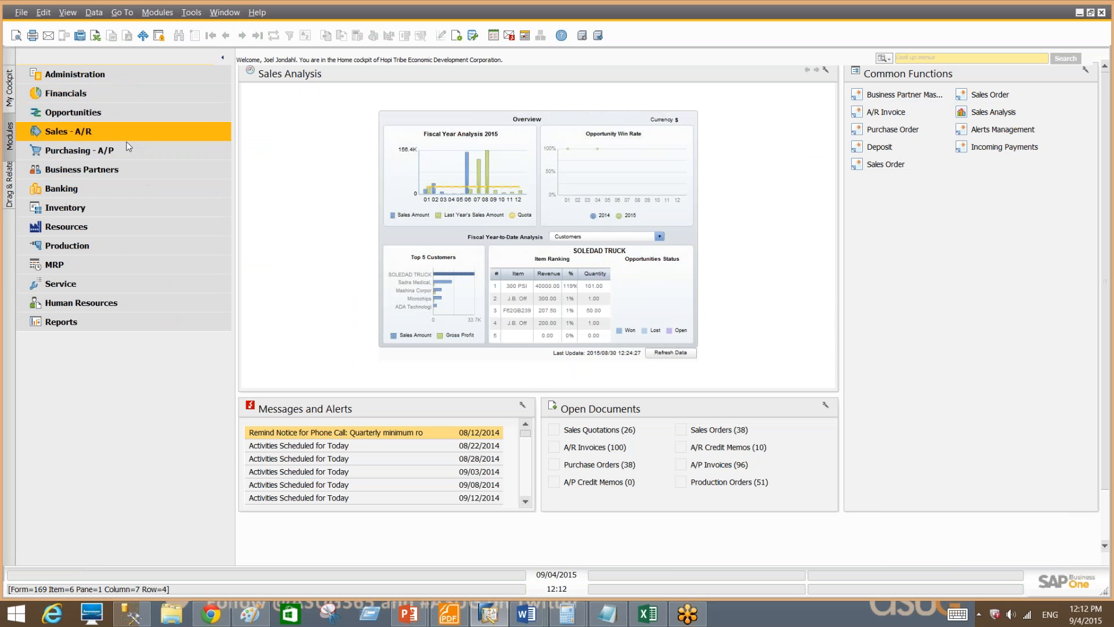
pyautogui.click(110, 188)
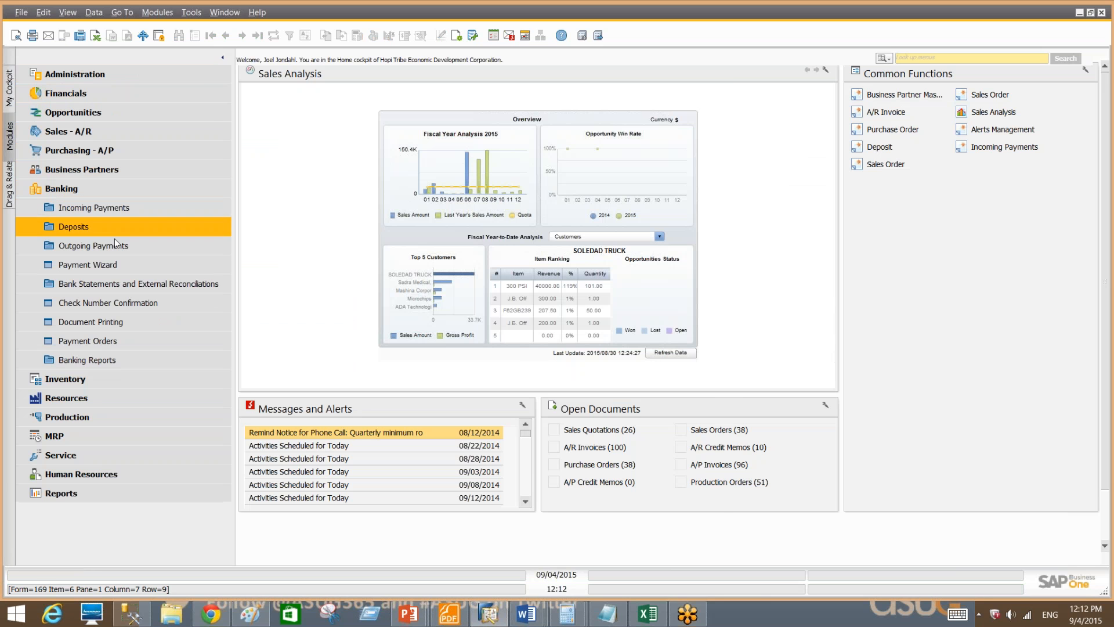
pyautogui.click(116, 264)
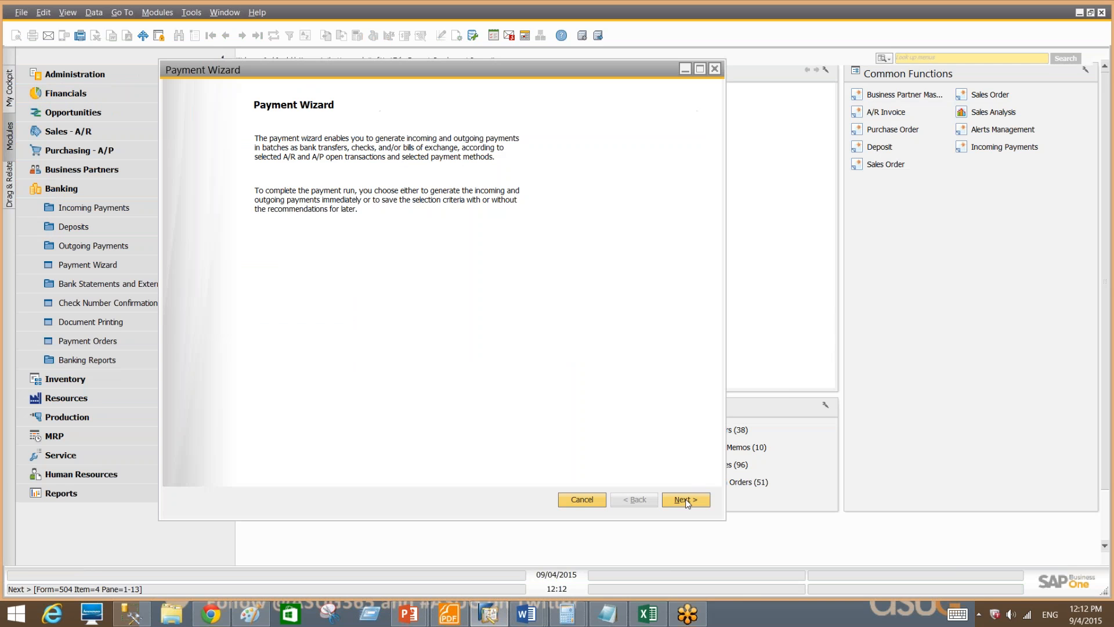
pyautogui.click(686, 501)
pyautogui.click(686, 500)
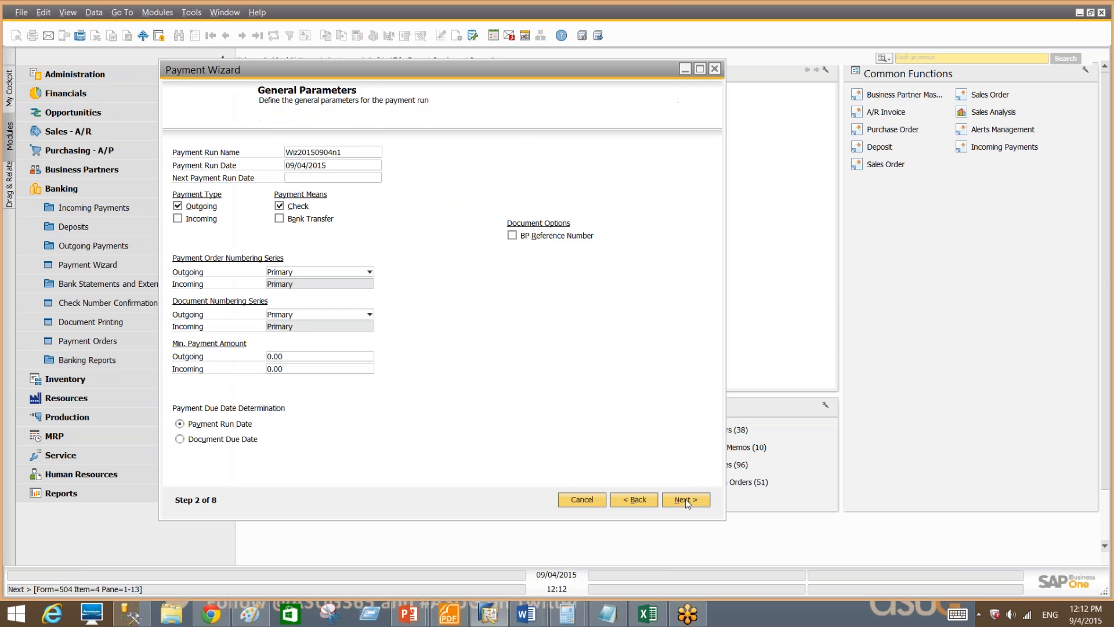
pyautogui.click(685, 500)
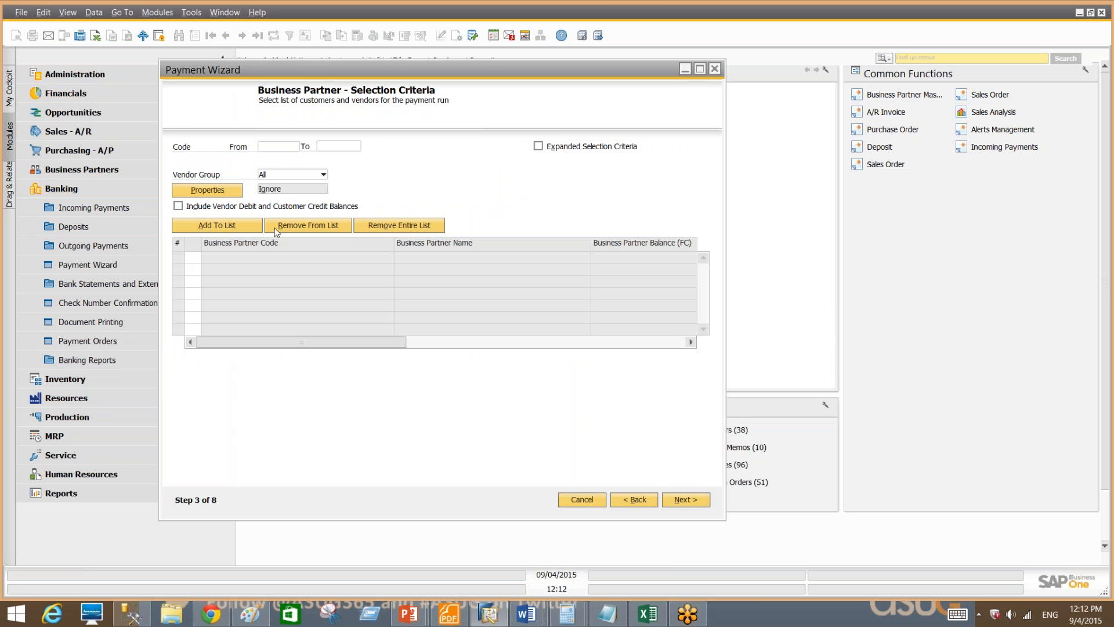
pyautogui.click(235, 224)
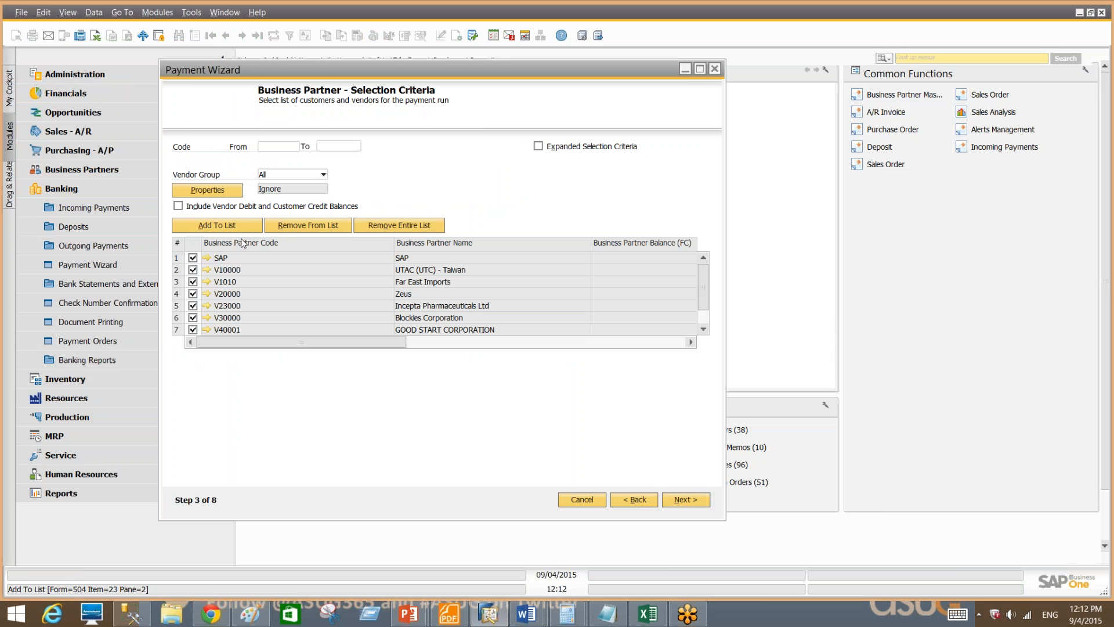
# Maximize the wizard's business partner grid, enlarge the window, restore the grid, and close the Payment Wizard.
pyautogui.rightClick(177, 243)
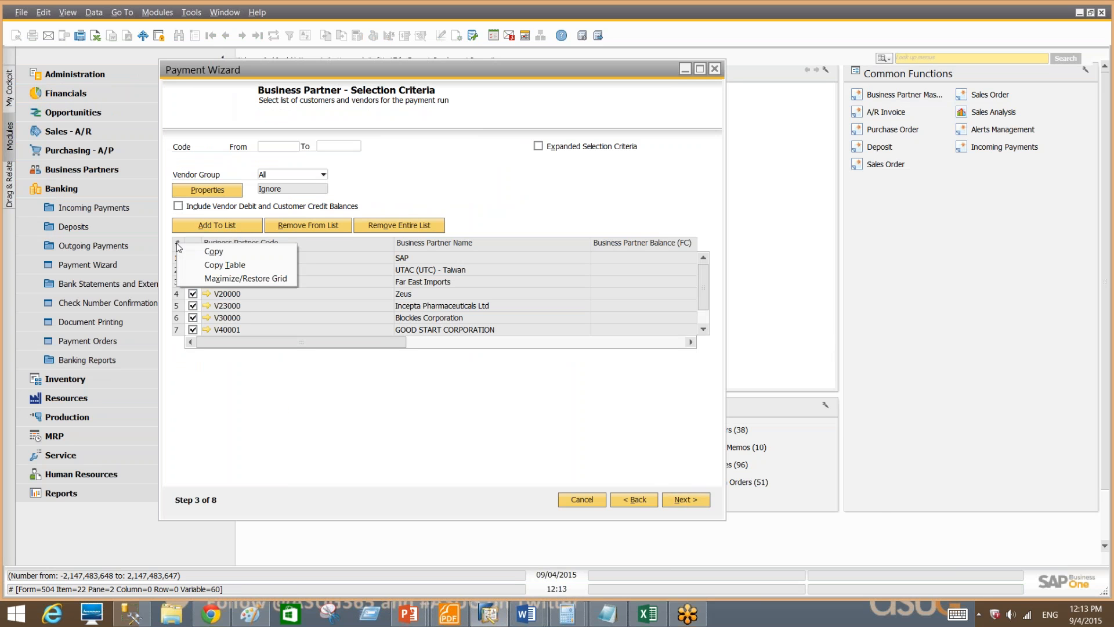
pyautogui.click(210, 279)
pyautogui.moveTo(721, 518); pyautogui.dragTo(915, 563)
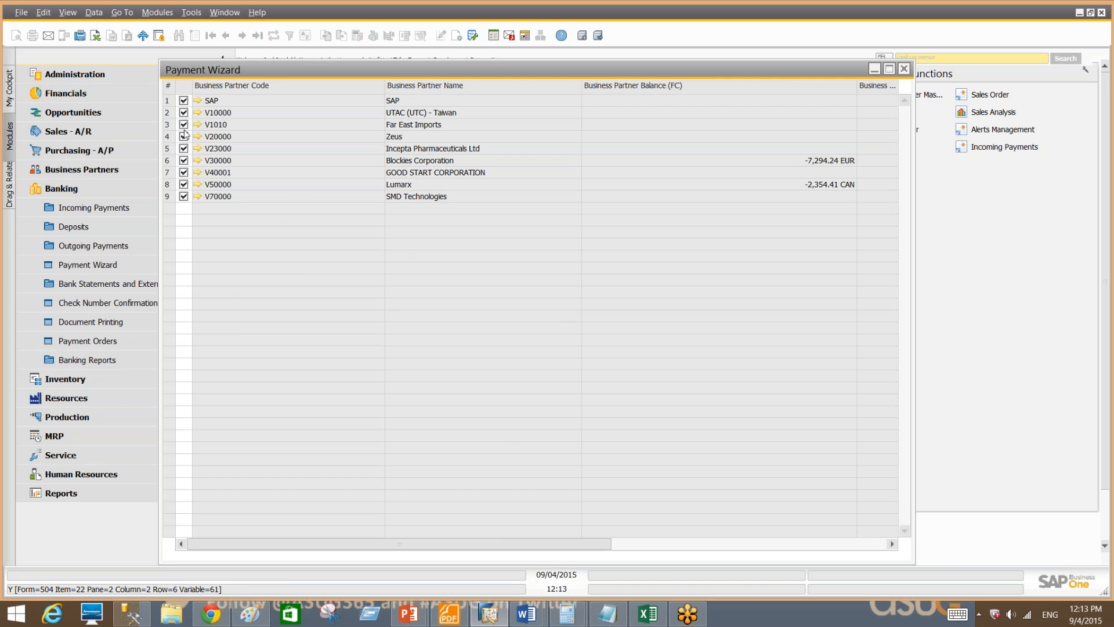
pyautogui.rightClick(170, 88)
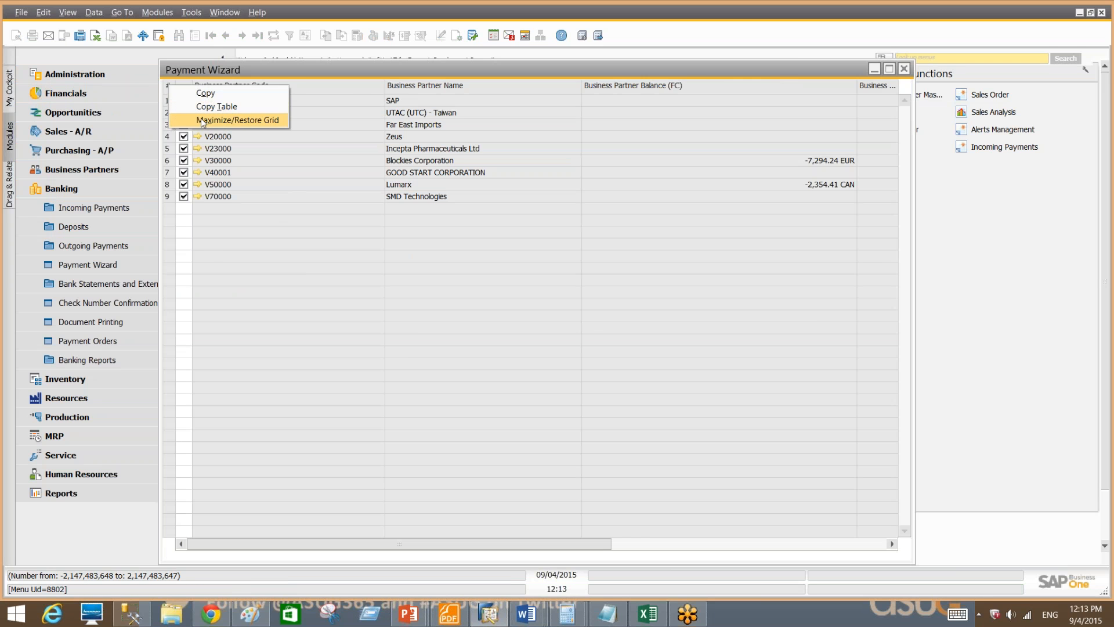
pyautogui.click(201, 120)
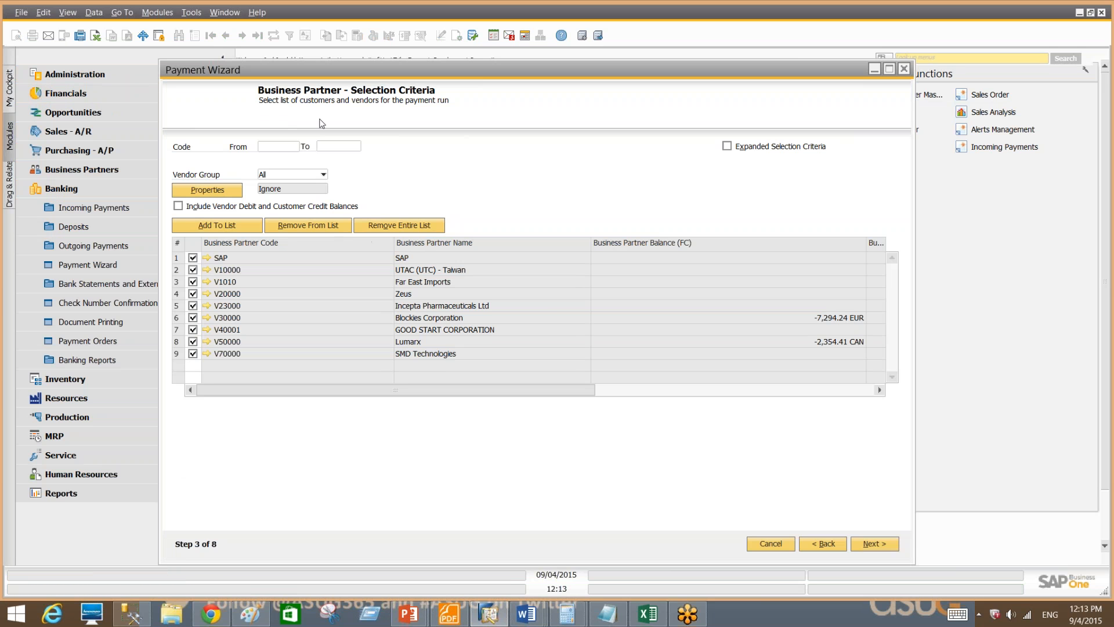
pyautogui.click(904, 68)
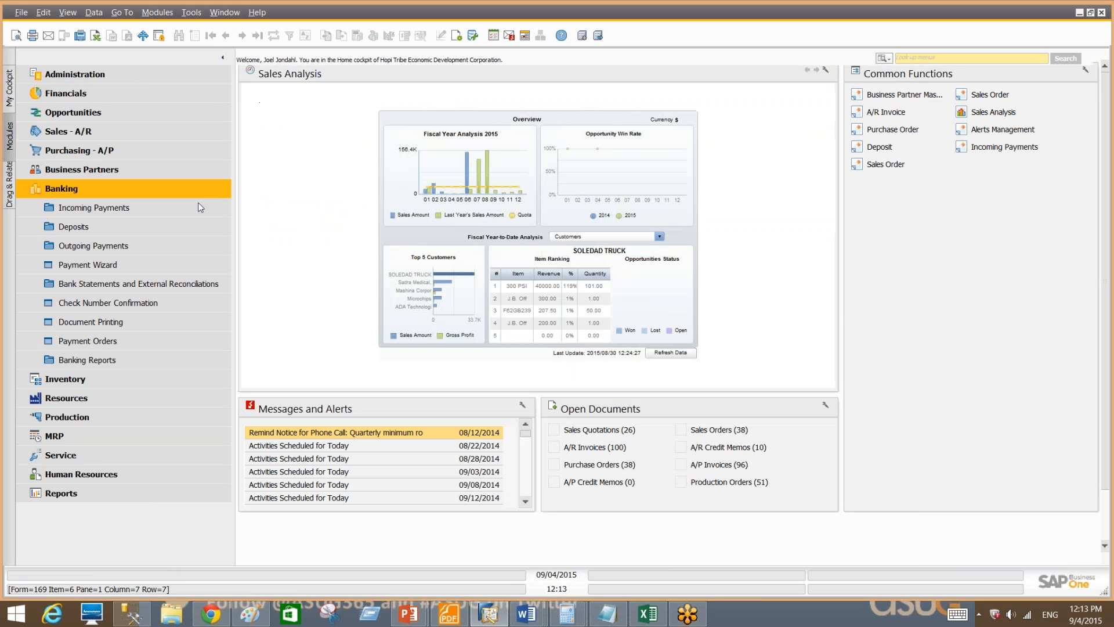
# Open the General Ledger selection criteria from the accounting reports under Financials.
pyautogui.click(141, 189)
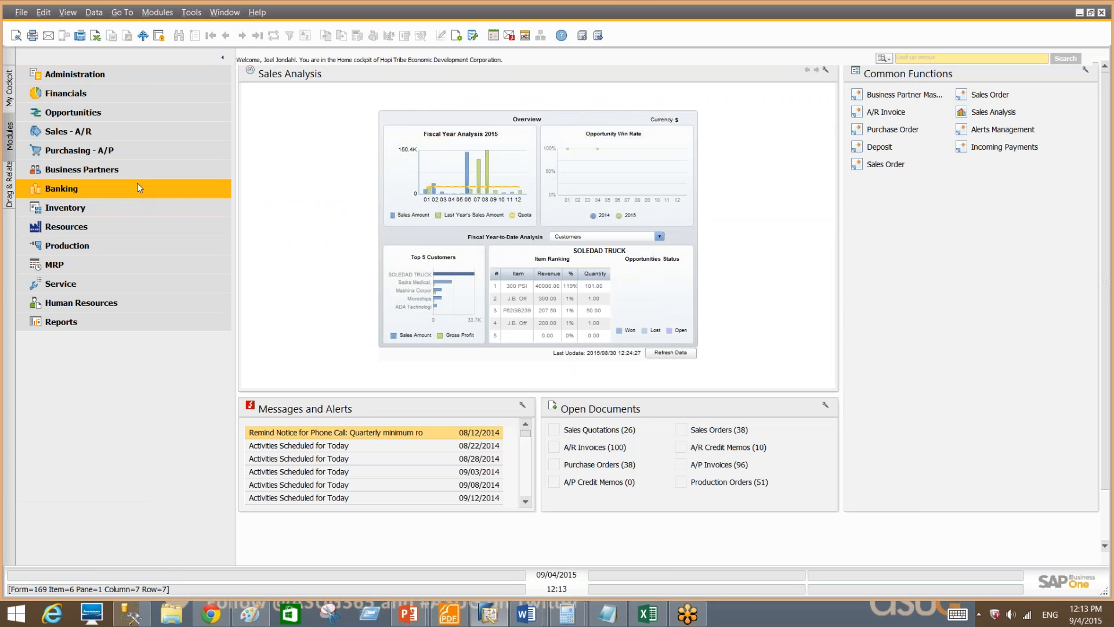
pyautogui.click(134, 94)
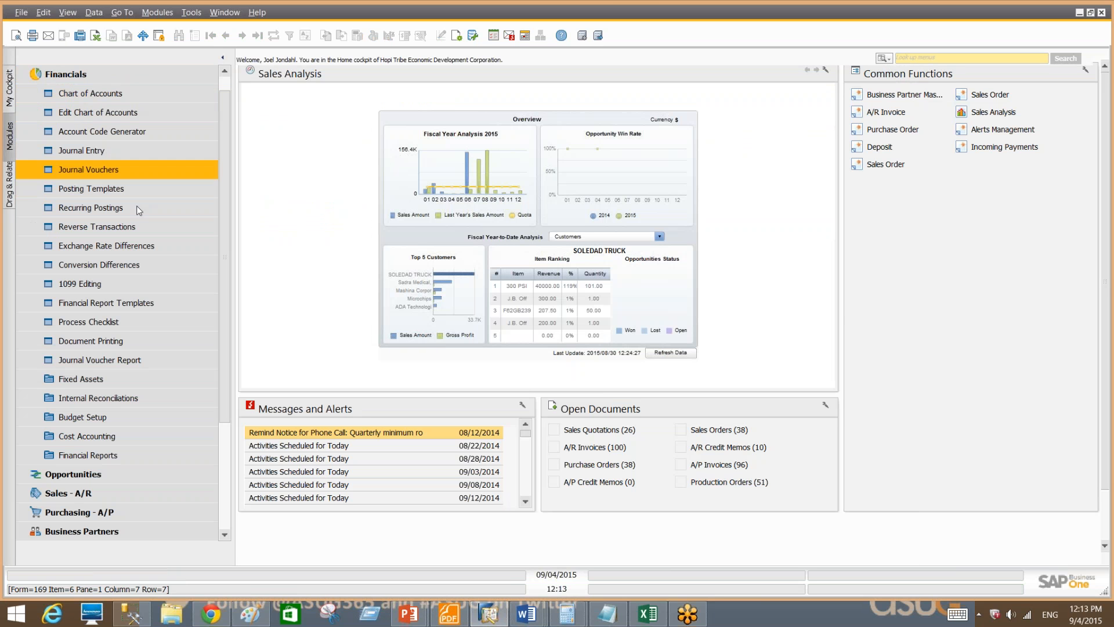
pyautogui.click(137, 456)
pyautogui.click(131, 474)
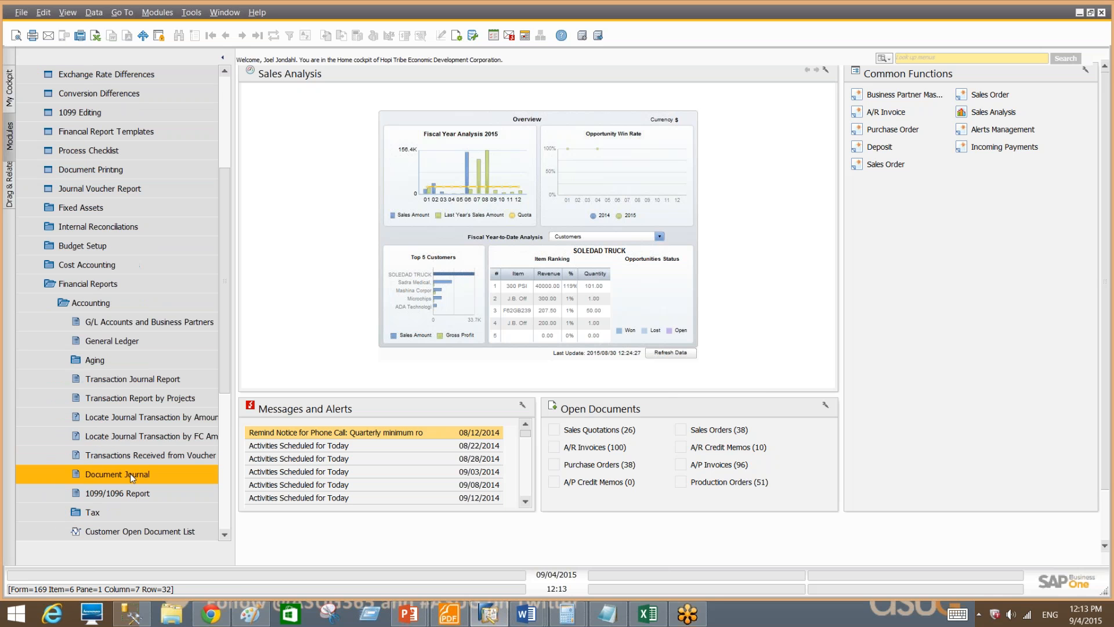
pyautogui.click(134, 342)
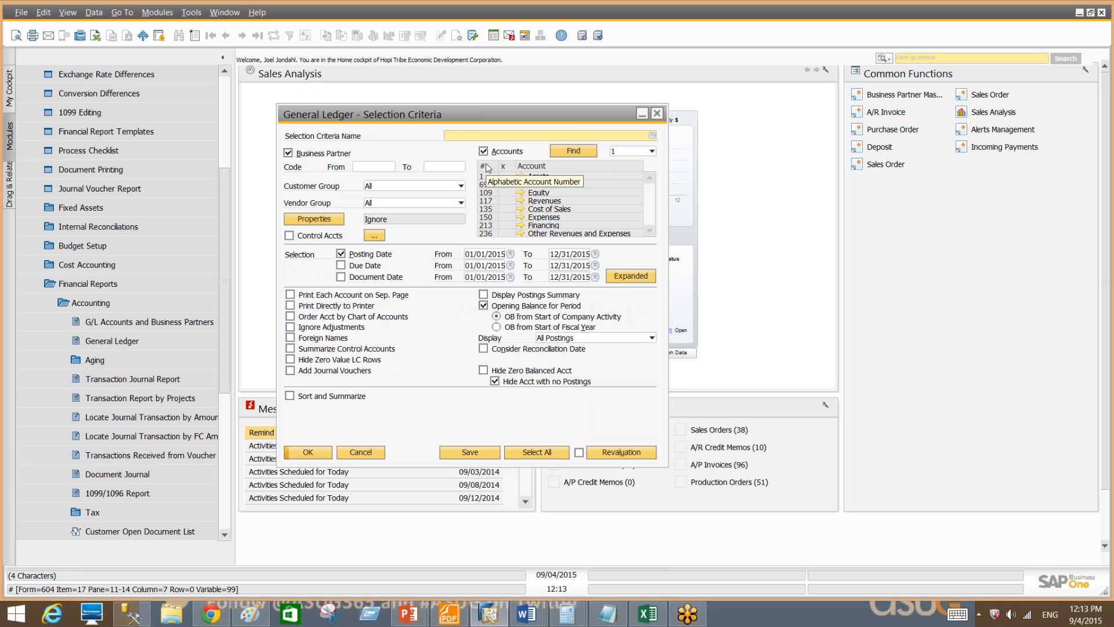
# Maximize the accounts grid in the General Ledger selection criteria, close the form, and reopen it.
pyautogui.rightClick(487, 165)
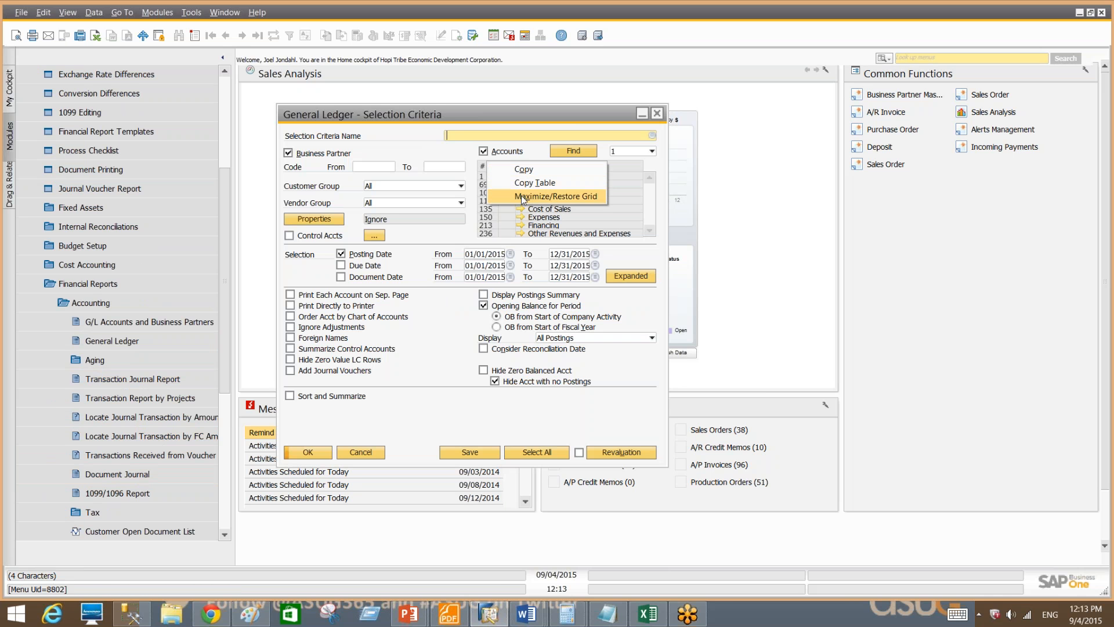
pyautogui.click(521, 195)
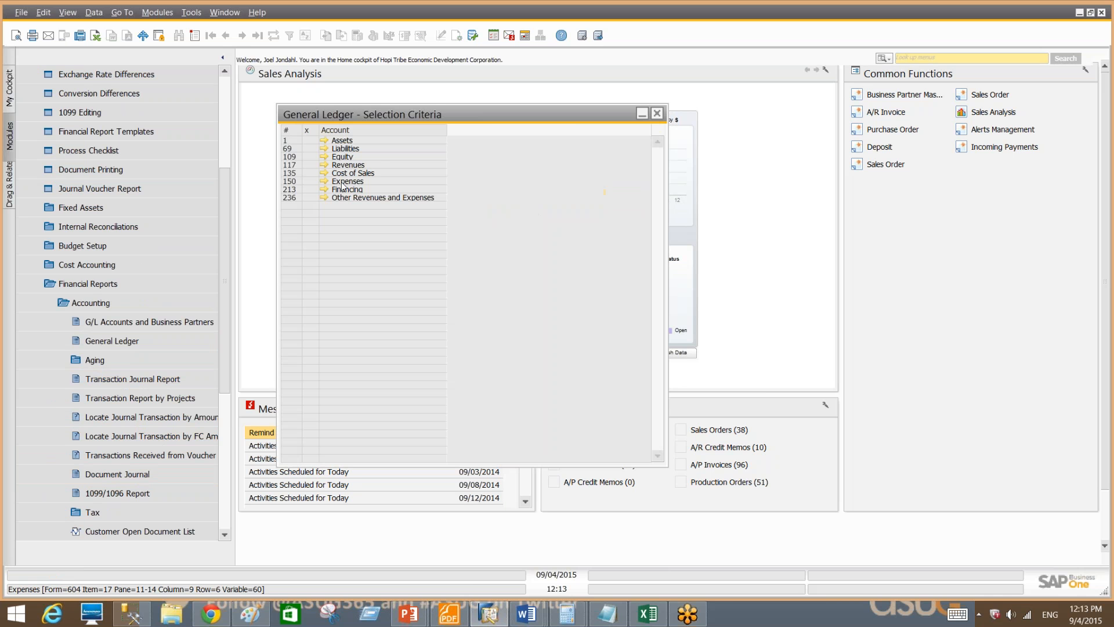
pyautogui.click(657, 114)
pyautogui.click(167, 341)
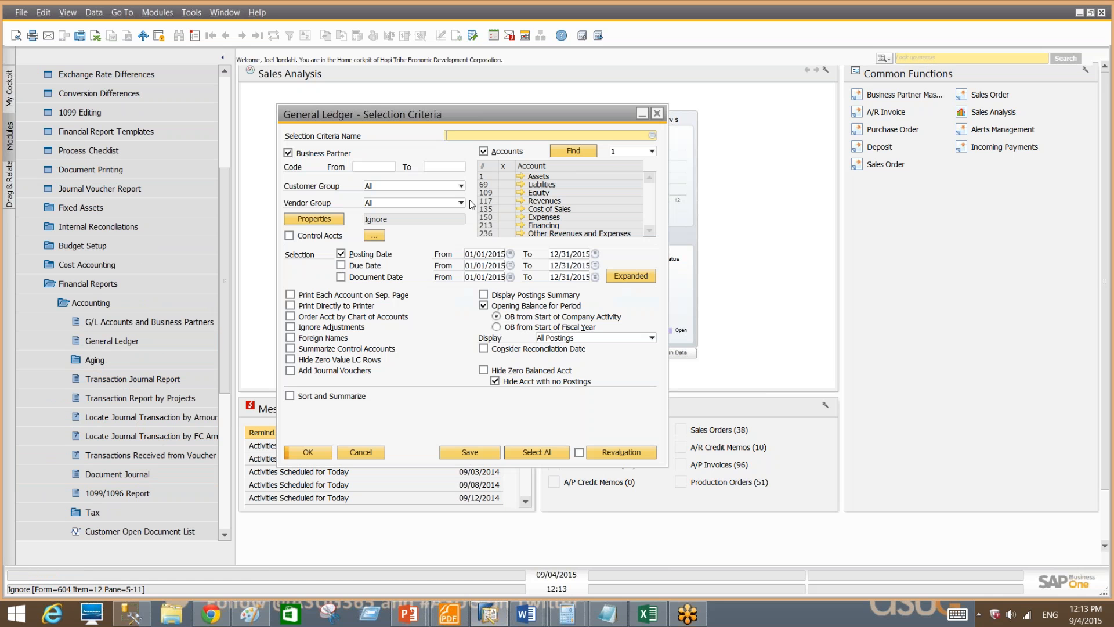
# Set the account level to 4, maximize the accounts grid, mark several cash and receivables accounts, and close the selection criteria.
pyautogui.click(632, 154)
pyautogui.click(627, 198)
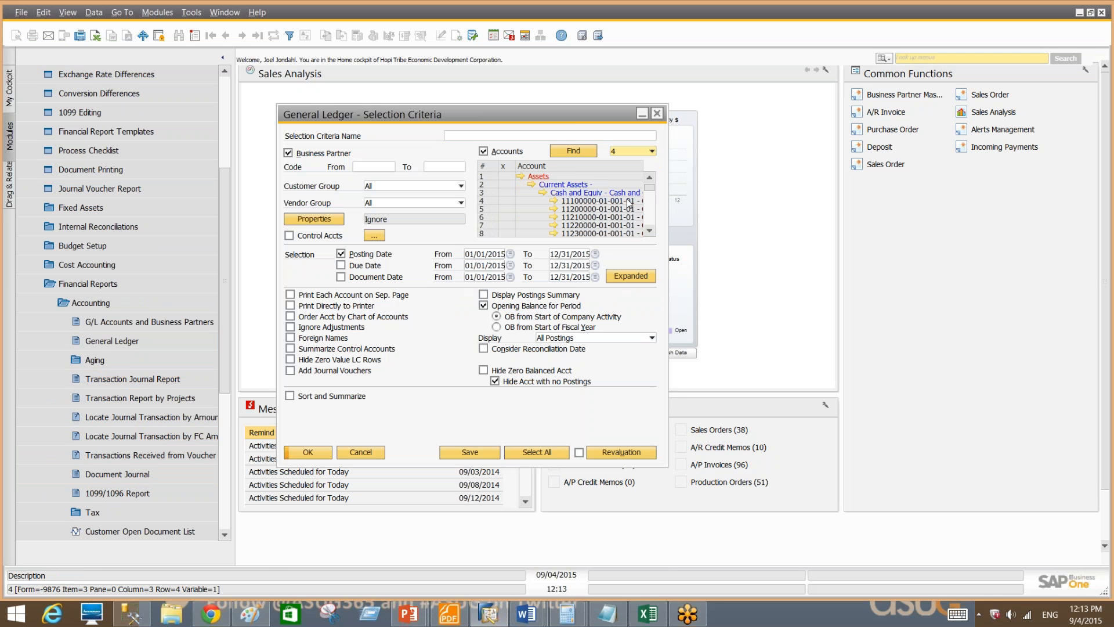
pyautogui.rightClick(488, 172)
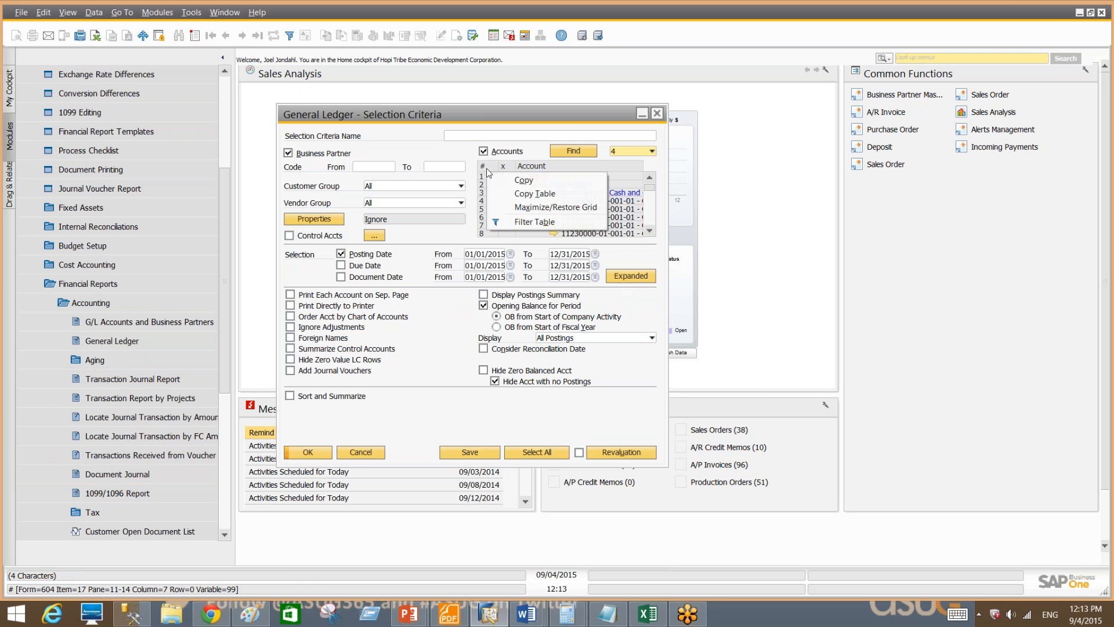
pyautogui.click(522, 207)
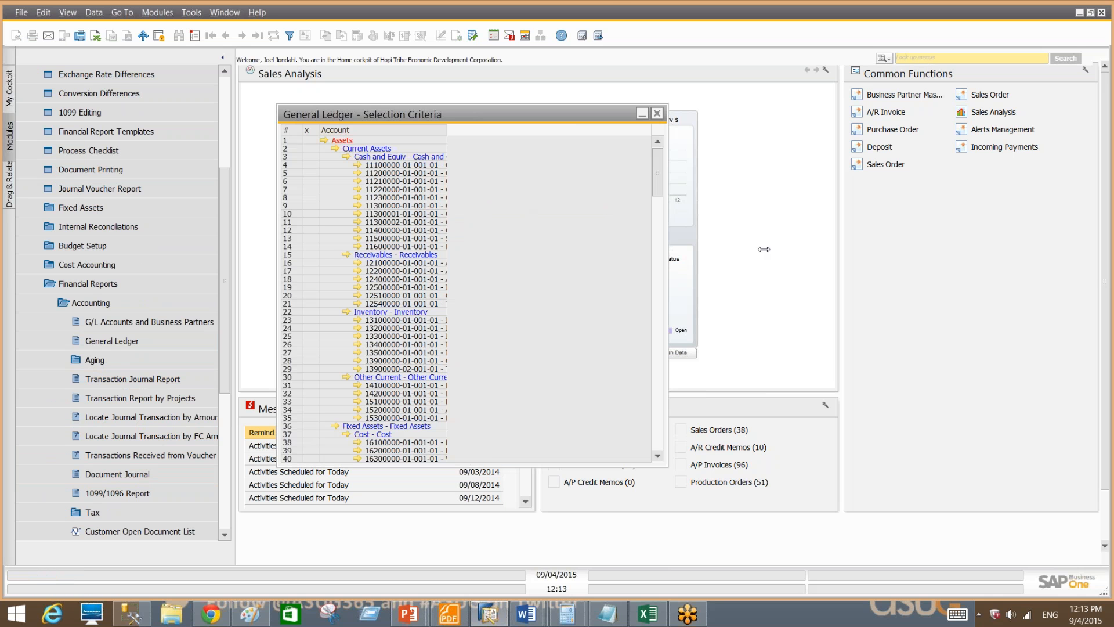
pyautogui.click(306, 189)
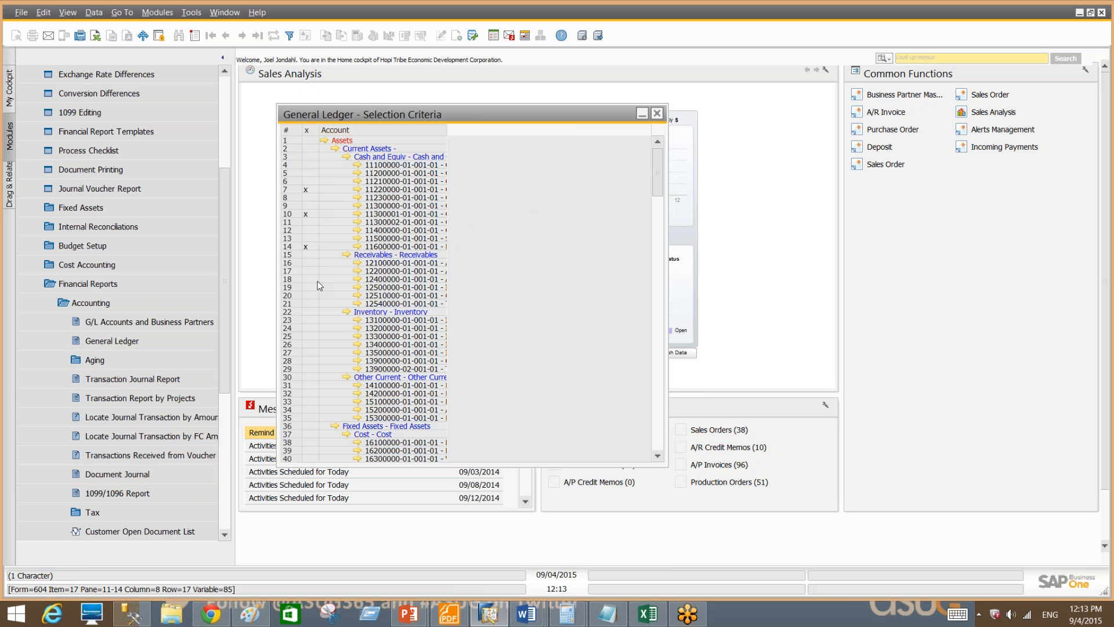
pyautogui.click(317, 296)
pyautogui.click(658, 114)
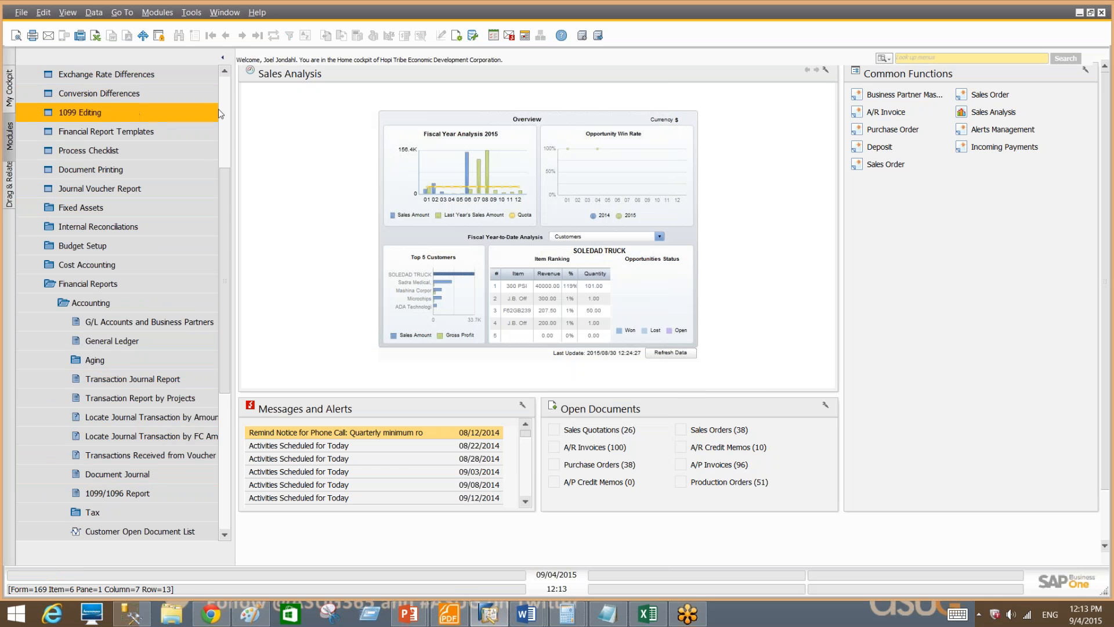
# Collapse the Financials module so only the main module list remains expanded.
pyautogui.scroll(3, 227, 113)
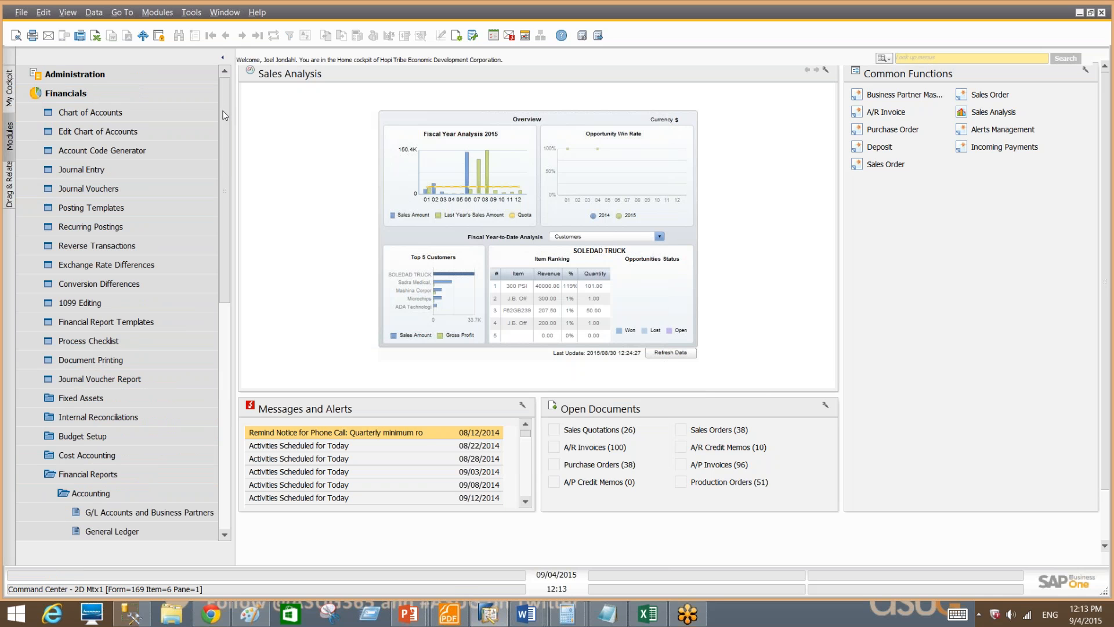
pyautogui.click(187, 101)
pyautogui.click(186, 95)
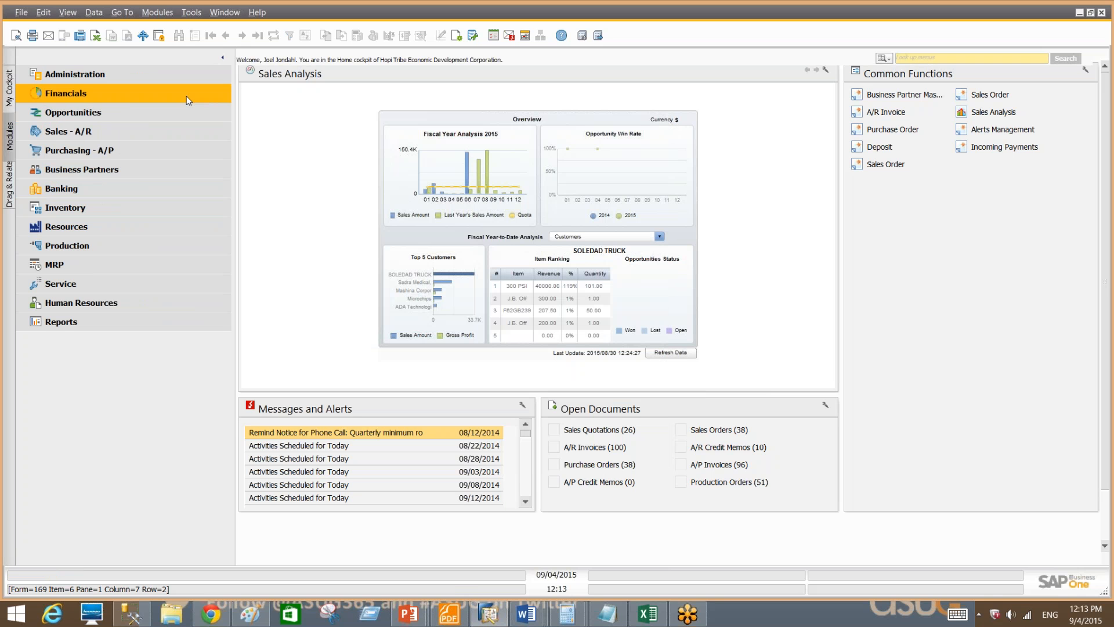
pyautogui.click(261, 123)
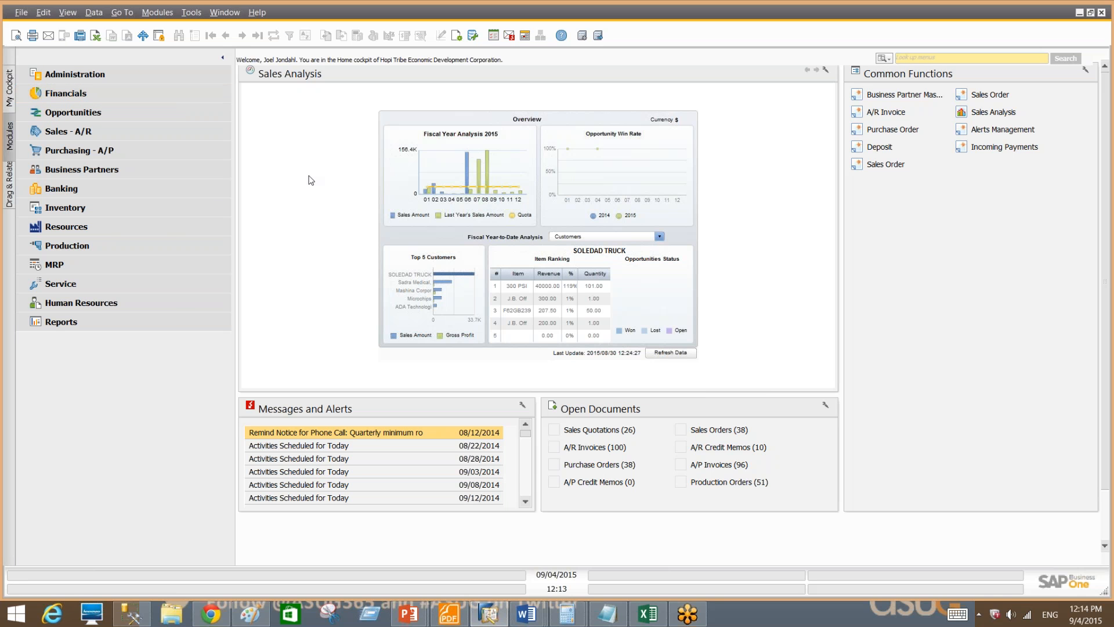
# Switch to Chrome, view the Pioneer B1 tips page, and review the SAP B1 Tips and Tricks PDF.
pyautogui.hotkey('alt', 'Tab')
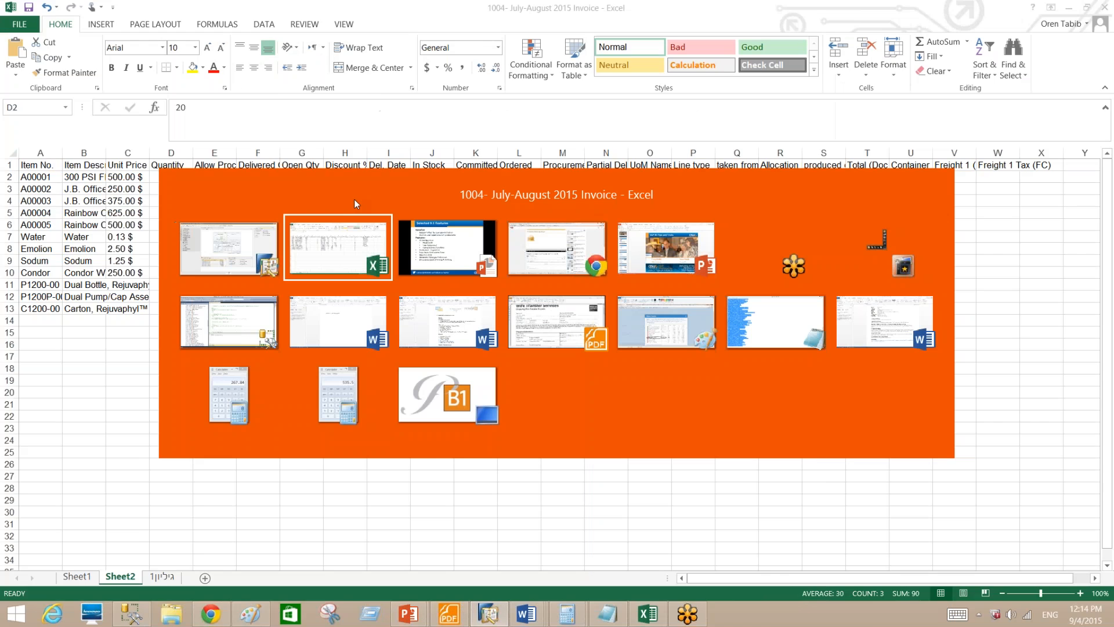
pyautogui.hotkey('alt', 'Tab')
pyautogui.hotkey('alt', 'Tab')
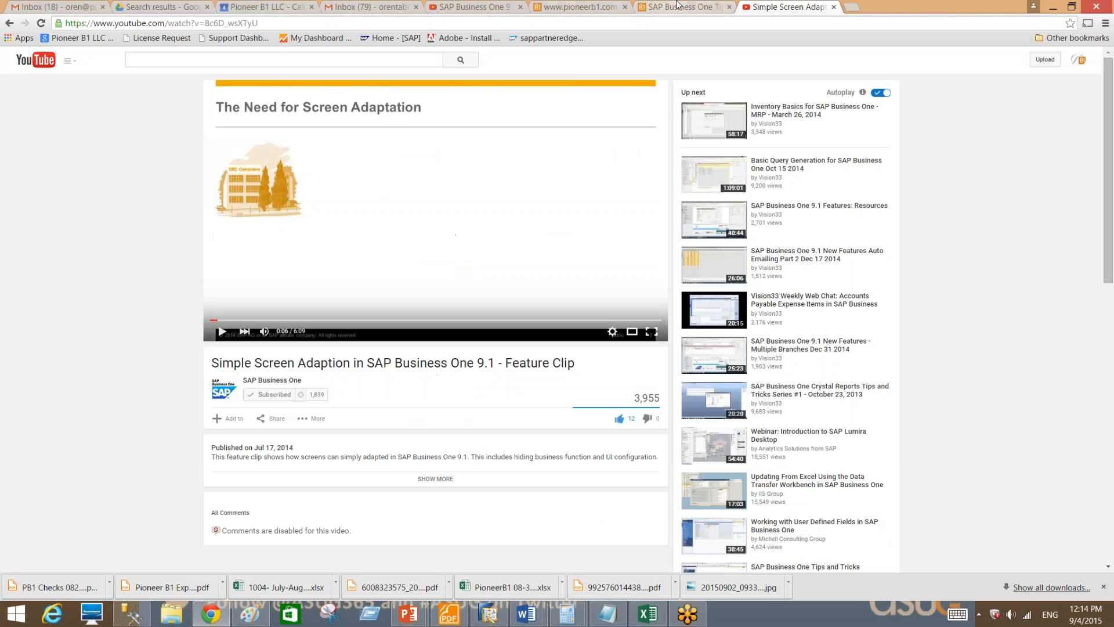
pyautogui.click(678, 4)
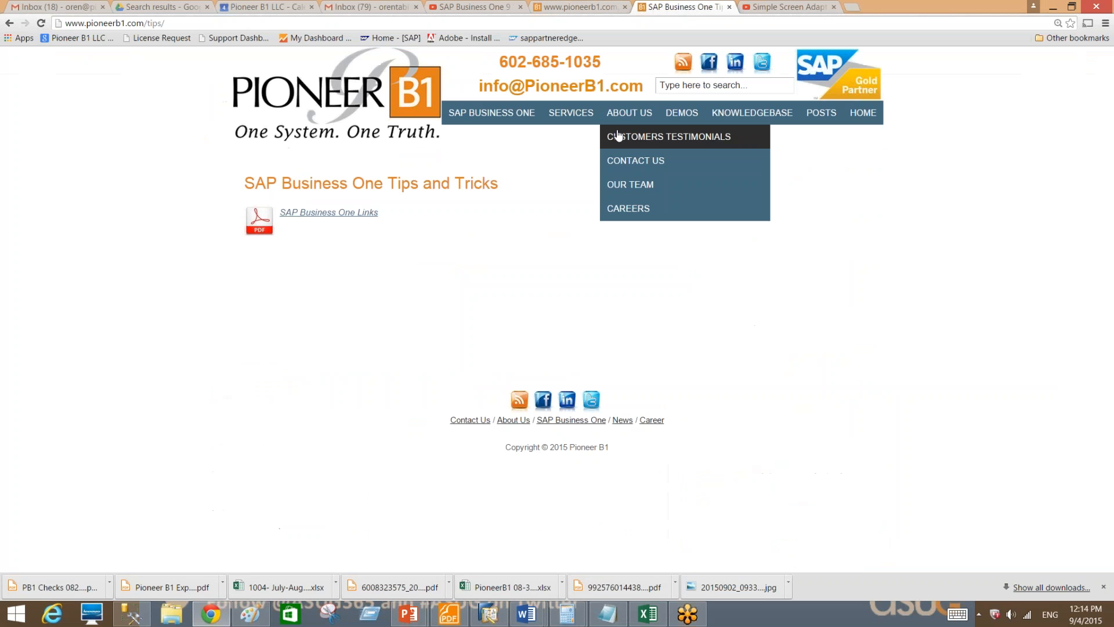
pyautogui.click(596, 8)
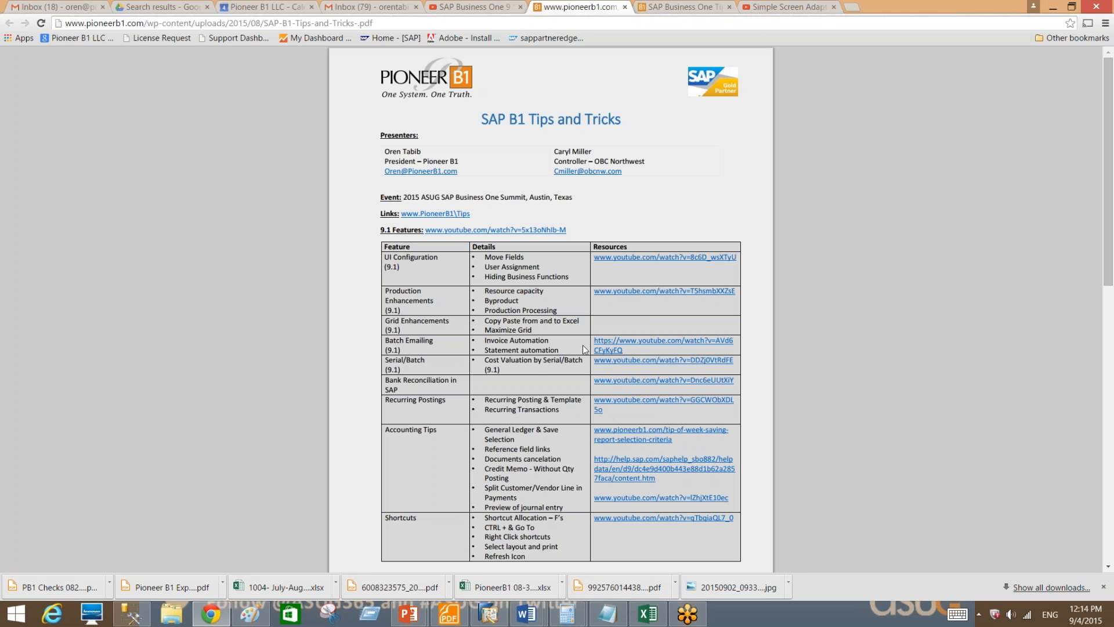
# Switch back to SAP Business One, open the Sales Order form from Sales - A/R, and go to the last order.
pyautogui.hotkey('alt', 'Tab')
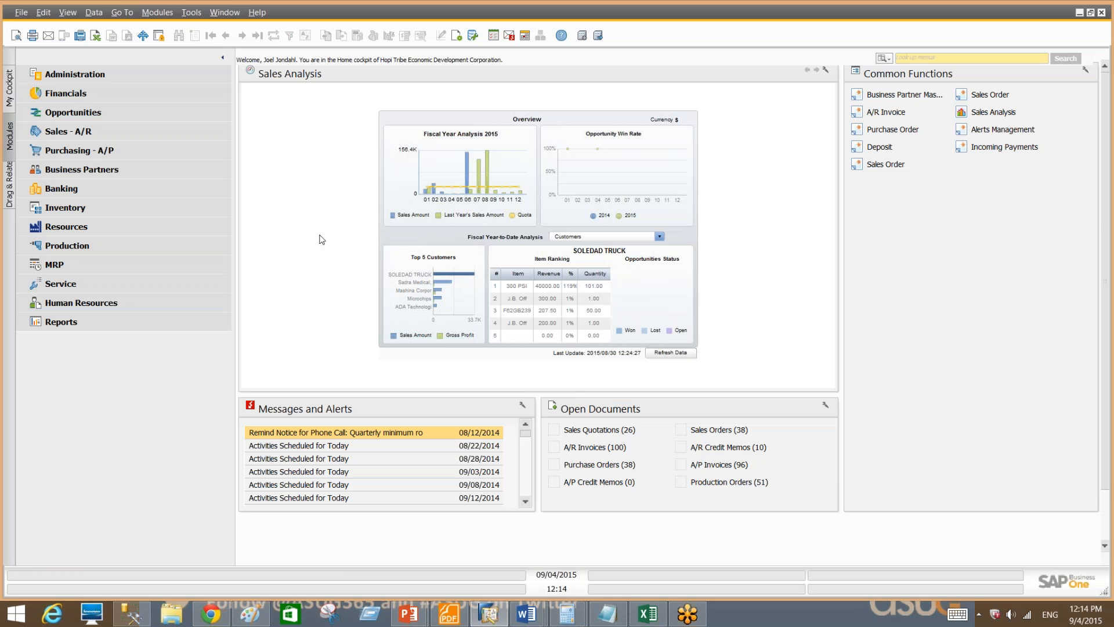
pyautogui.click(122, 133)
pyautogui.click(121, 138)
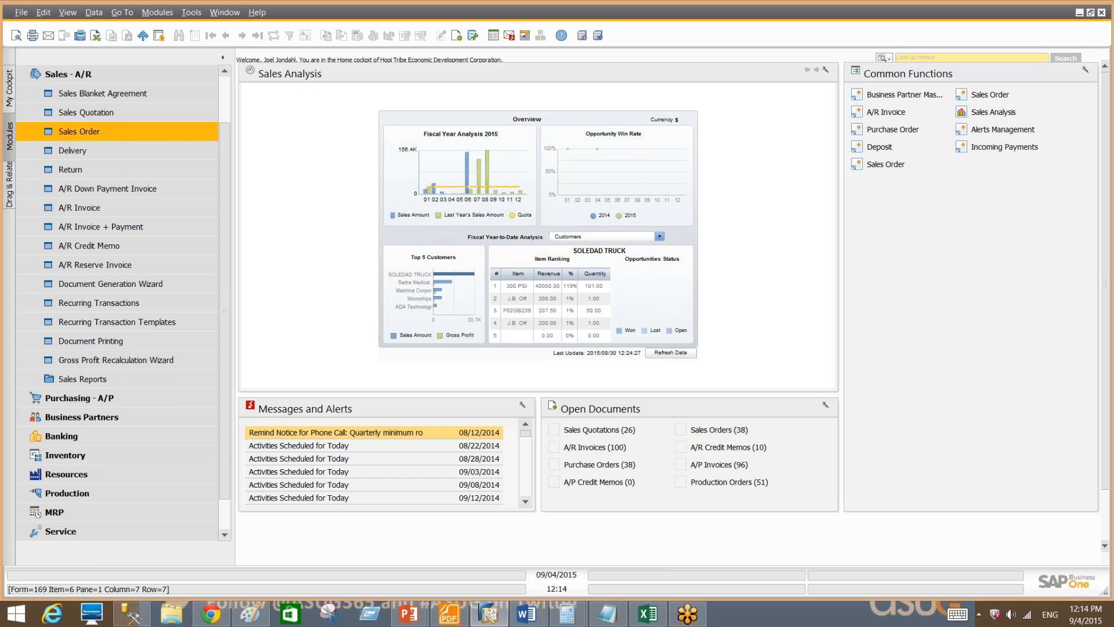
pyautogui.moveTo(398, 110); pyautogui.dragTo(408, 55)
pyautogui.click(255, 36)
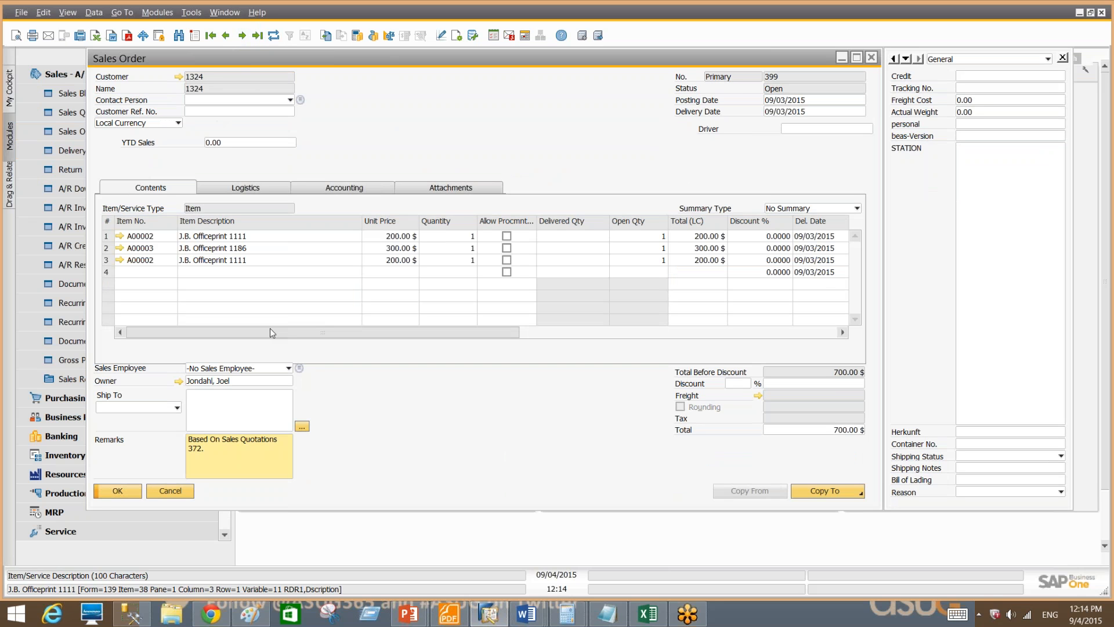
# Assign a sales employee to the order and store Yes as the remembered answer to "Update existing rows?".
pyautogui.click(231, 369)
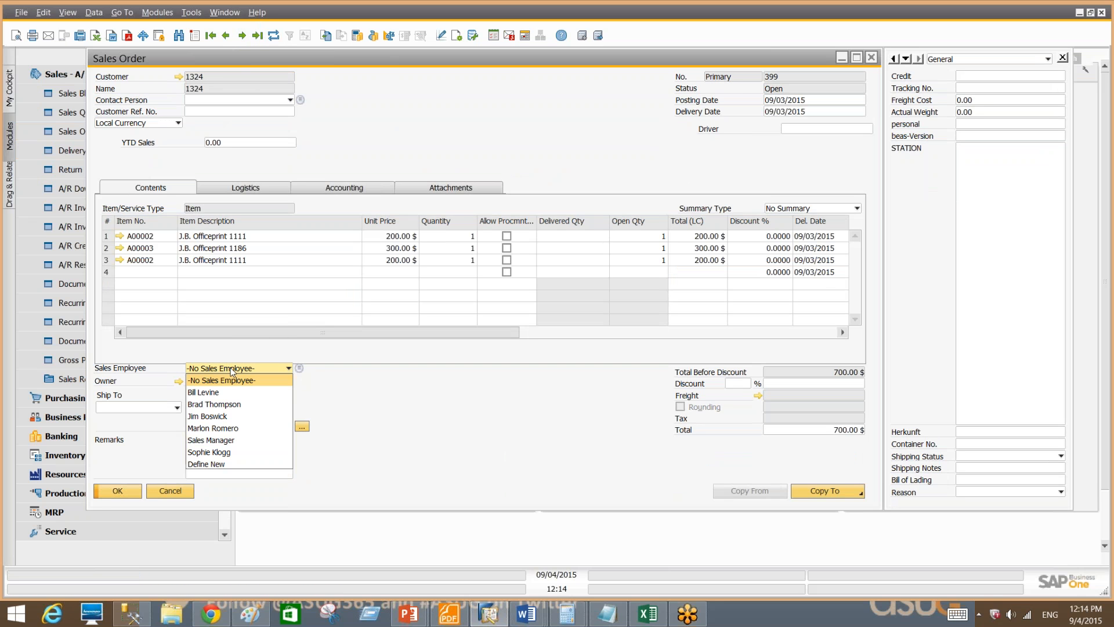
pyautogui.click(226, 430)
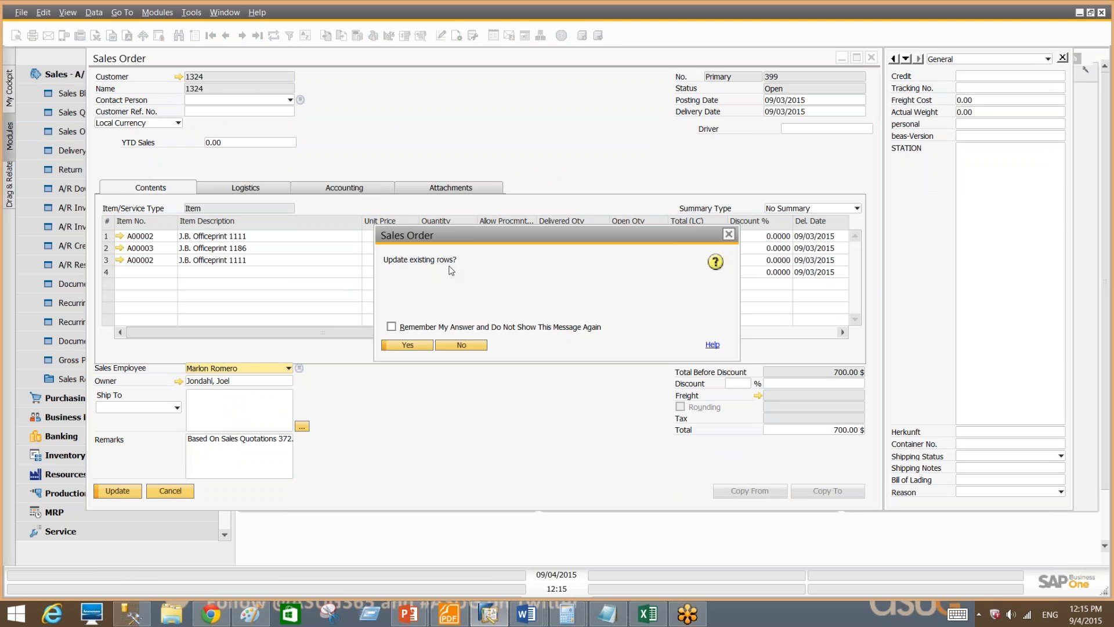
pyautogui.click(391, 327)
pyautogui.click(413, 345)
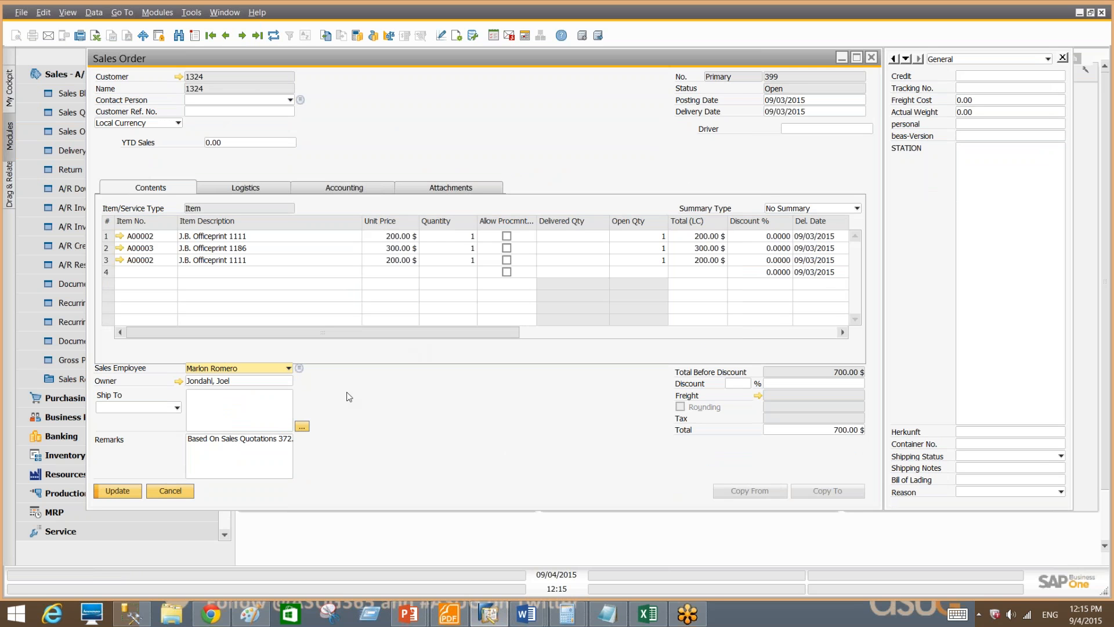
# Assign a different sales employee to the same order, and check its Logistics details and ship-to selection.
pyautogui.click(246, 367)
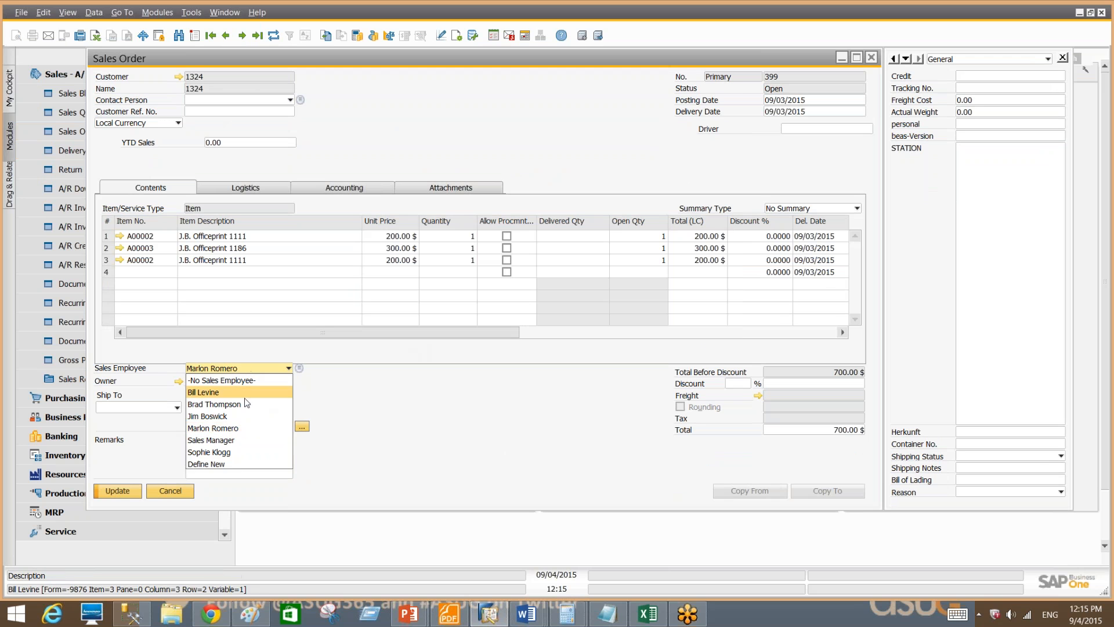
pyautogui.click(244, 458)
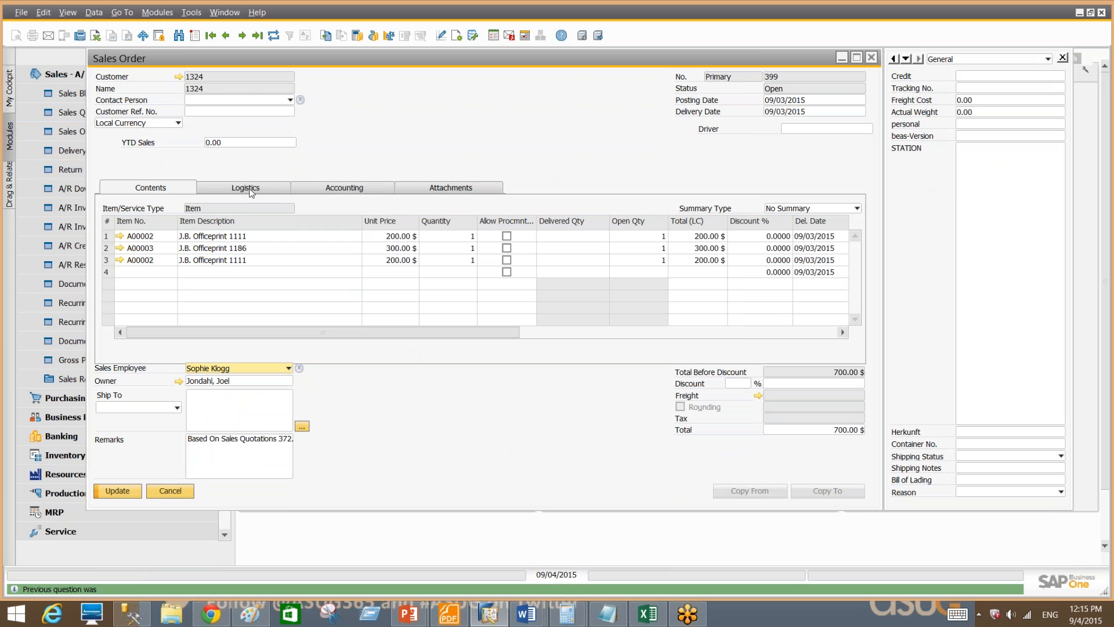
pyautogui.click(249, 188)
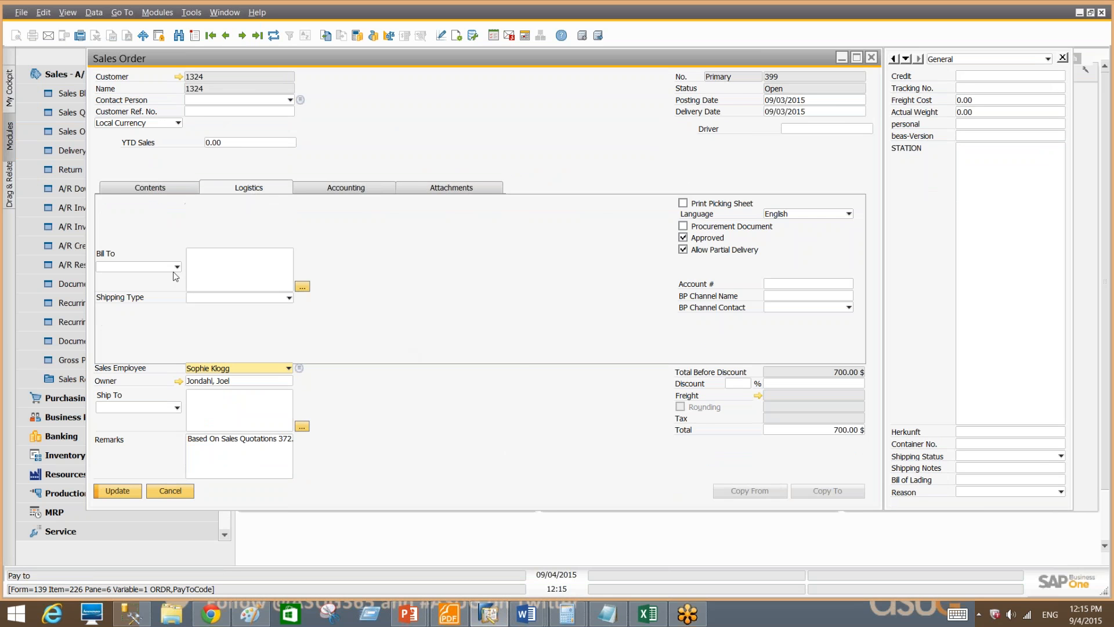
pyautogui.click(155, 189)
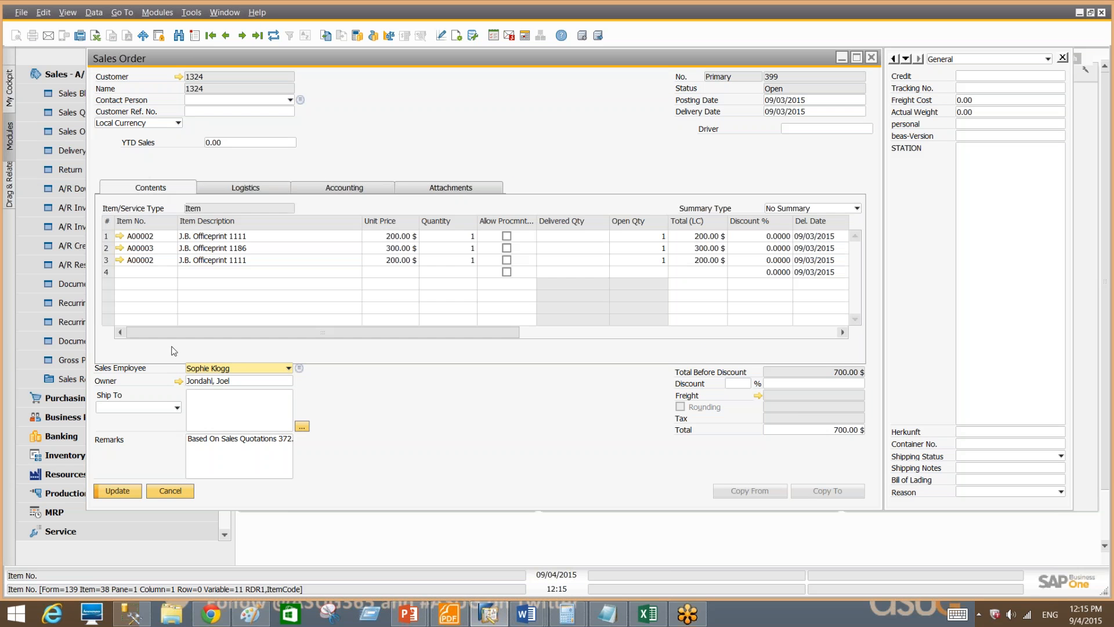
pyautogui.click(163, 414)
pyautogui.click(164, 413)
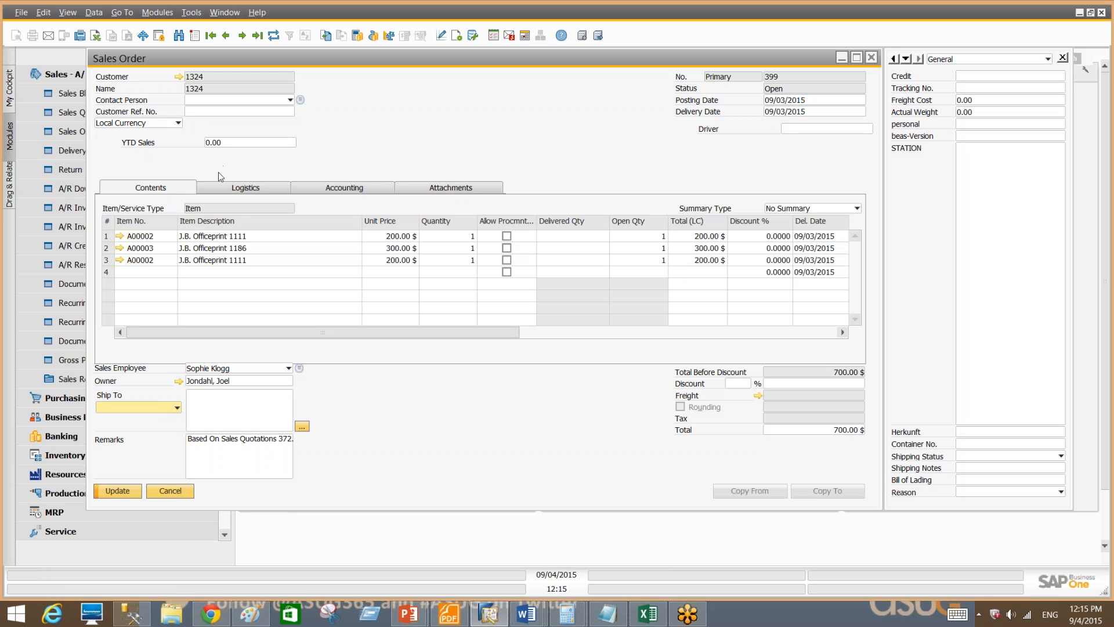
# Go to the previous sales order without saving, clear its ship-to selection, and remember Yes as the answer to "Update existing rows?".
pyautogui.click(235, 37)
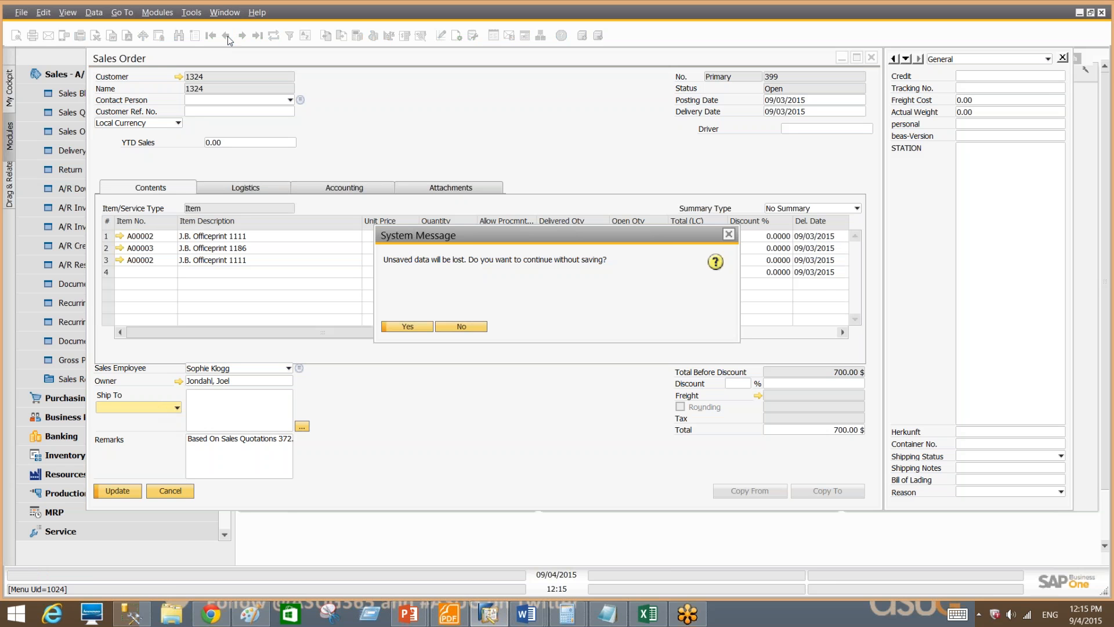
pyautogui.click(408, 327)
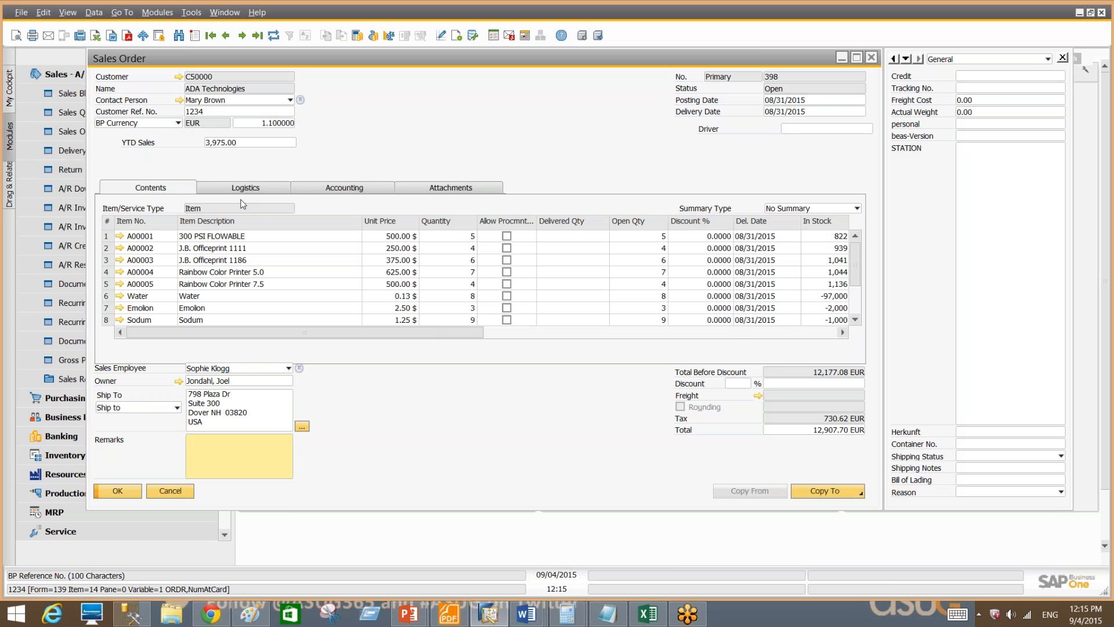
pyautogui.click(147, 407)
pyautogui.click(147, 419)
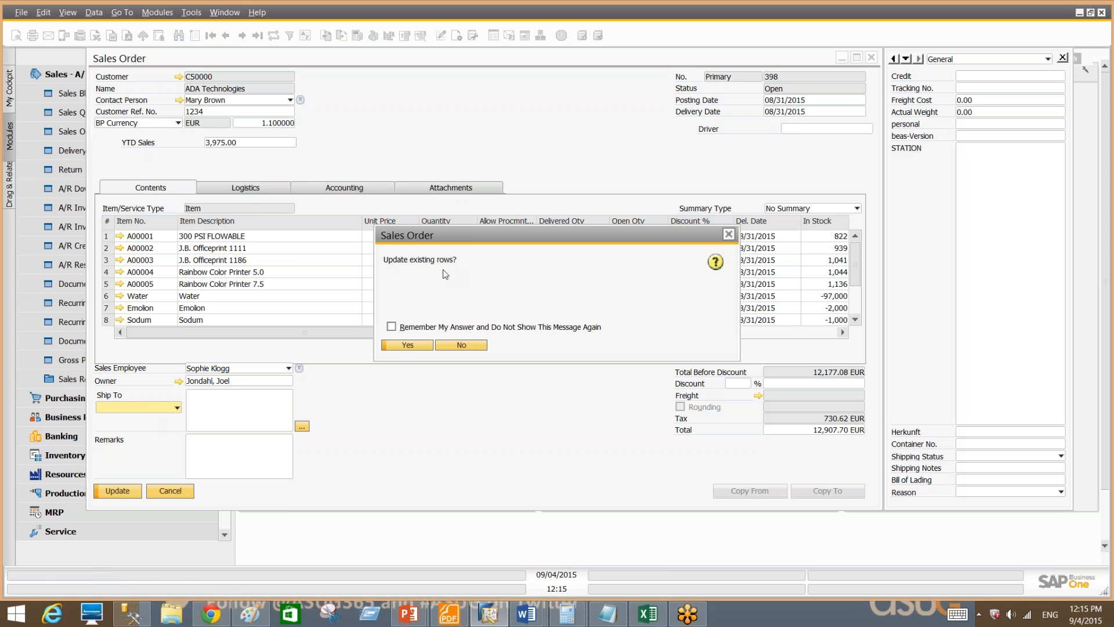
pyautogui.click(391, 327)
pyautogui.click(407, 345)
# Select the Ship to address for the order again, and cancel the sales order form.
pyautogui.click(141, 408)
pyautogui.click(147, 430)
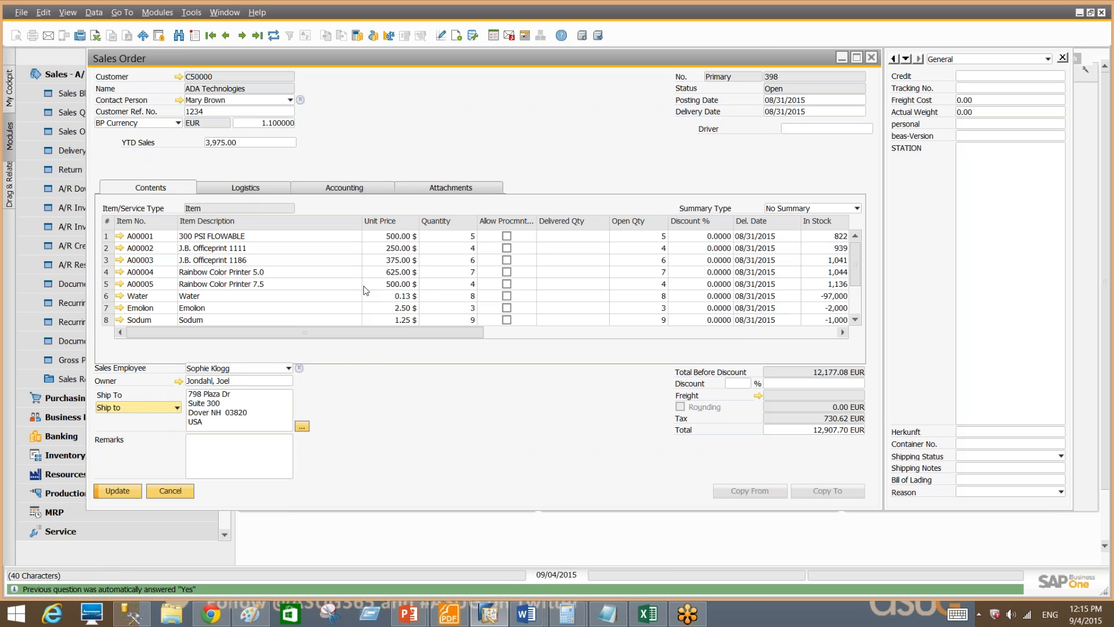
pyautogui.click(166, 491)
# Open Message Preferences from the general setup under Administration and remove the second Sales Order "Update existing rows?" entry.
pyautogui.click(125, 72)
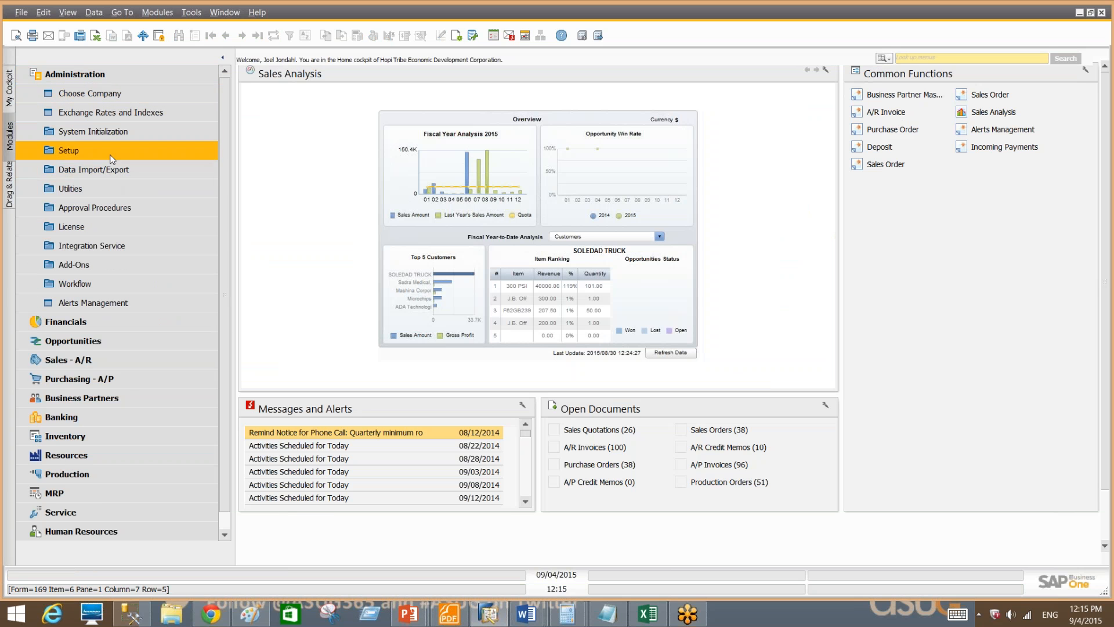
pyautogui.click(110, 151)
pyautogui.click(112, 169)
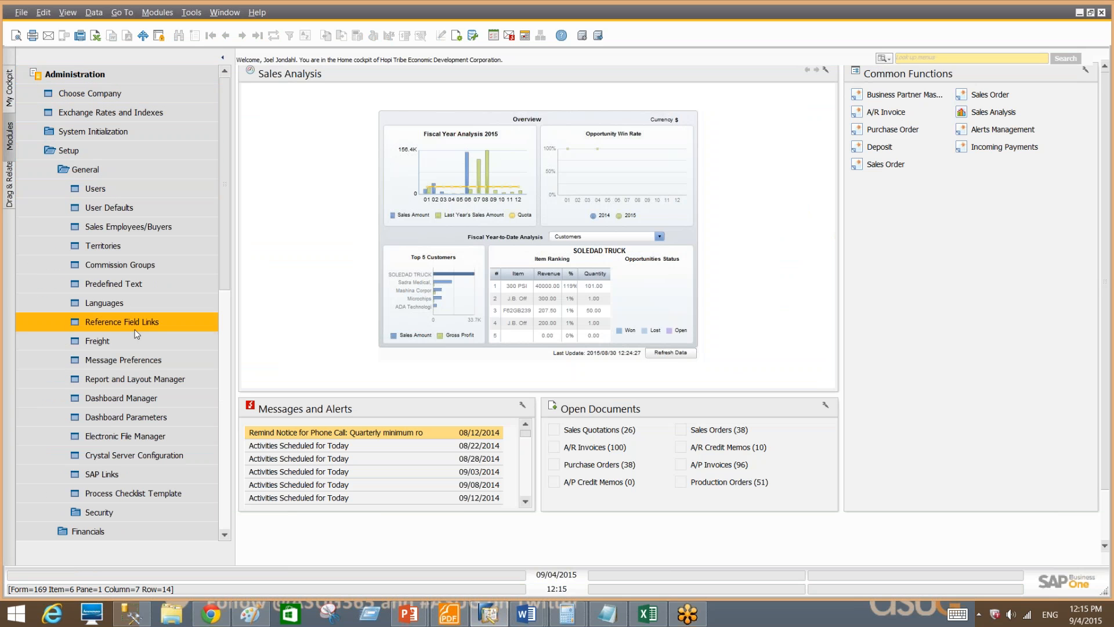
pyautogui.click(145, 361)
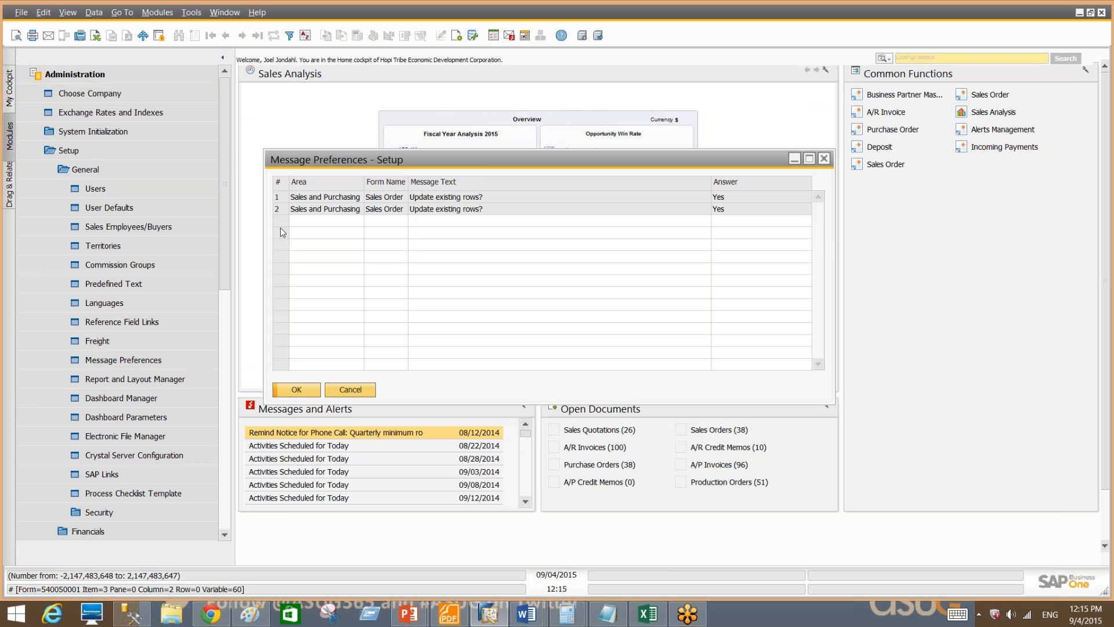
pyautogui.rightClick(279, 209)
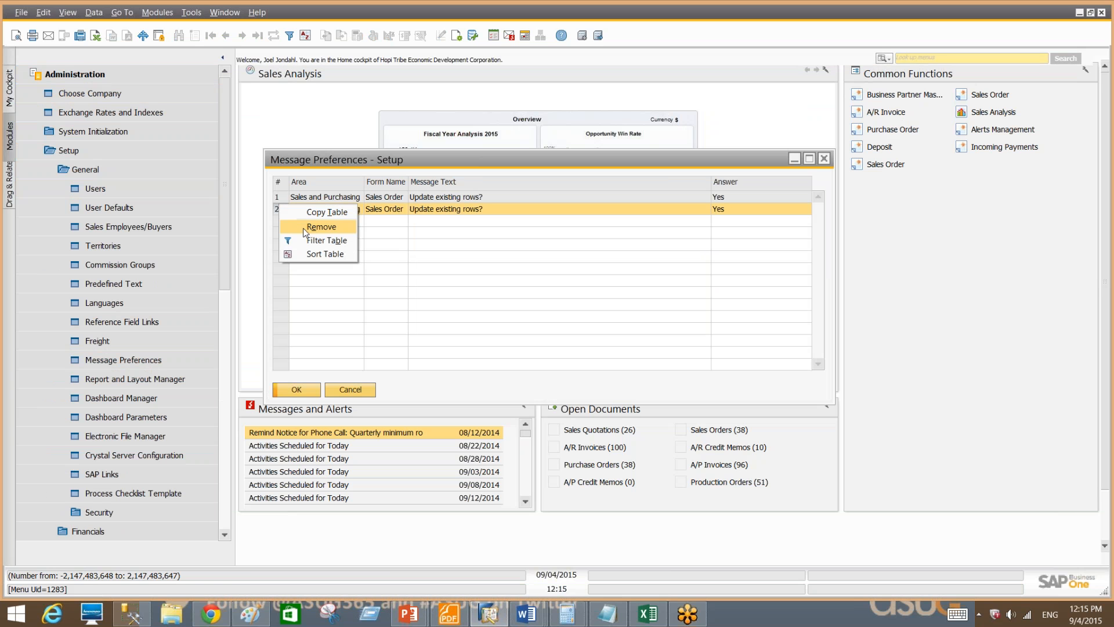
pyautogui.click(321, 226)
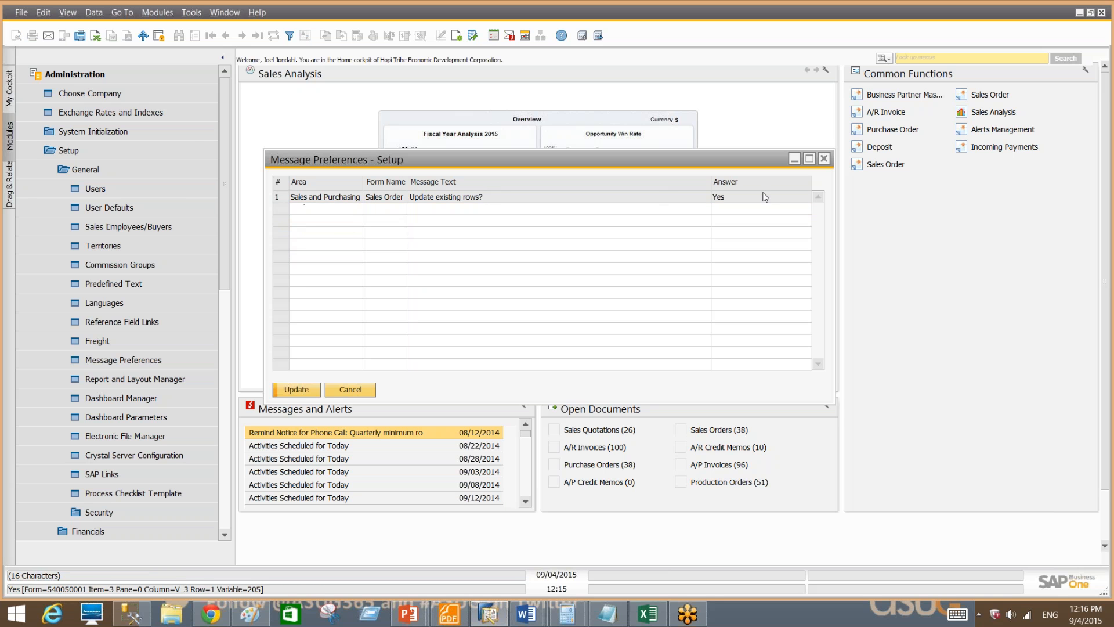
# Remove the remaining Sales Order "Update existing rows?" entry from Message Preferences, save the change, and collapse the Administration module.
pyautogui.rightClick(282, 196)
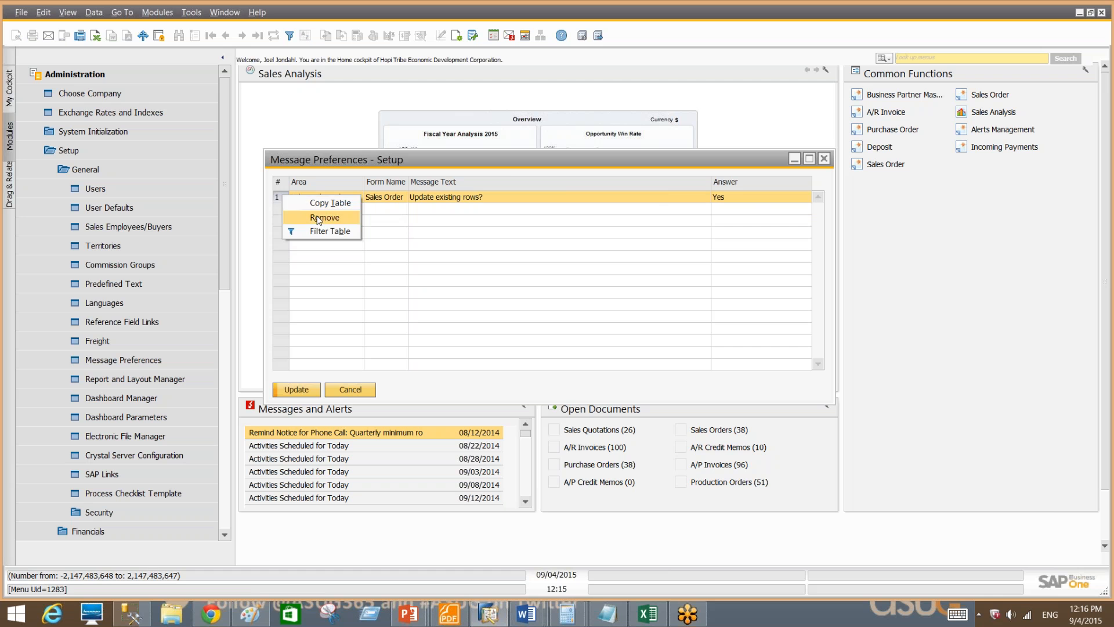
pyautogui.click(324, 218)
pyautogui.click(299, 389)
pyautogui.click(299, 390)
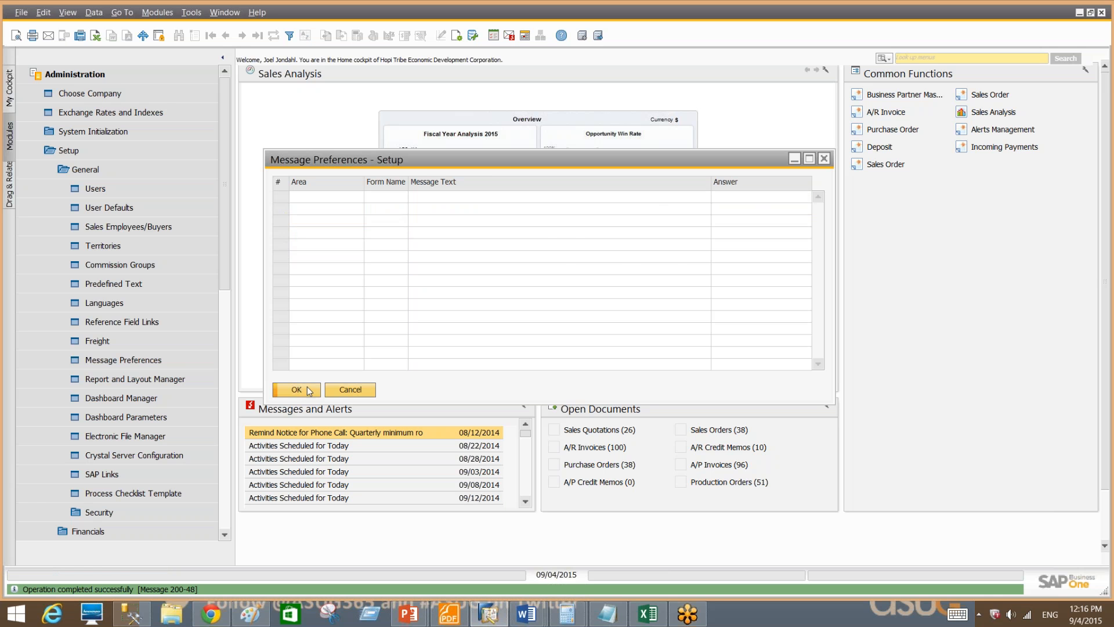
pyautogui.click(96, 78)
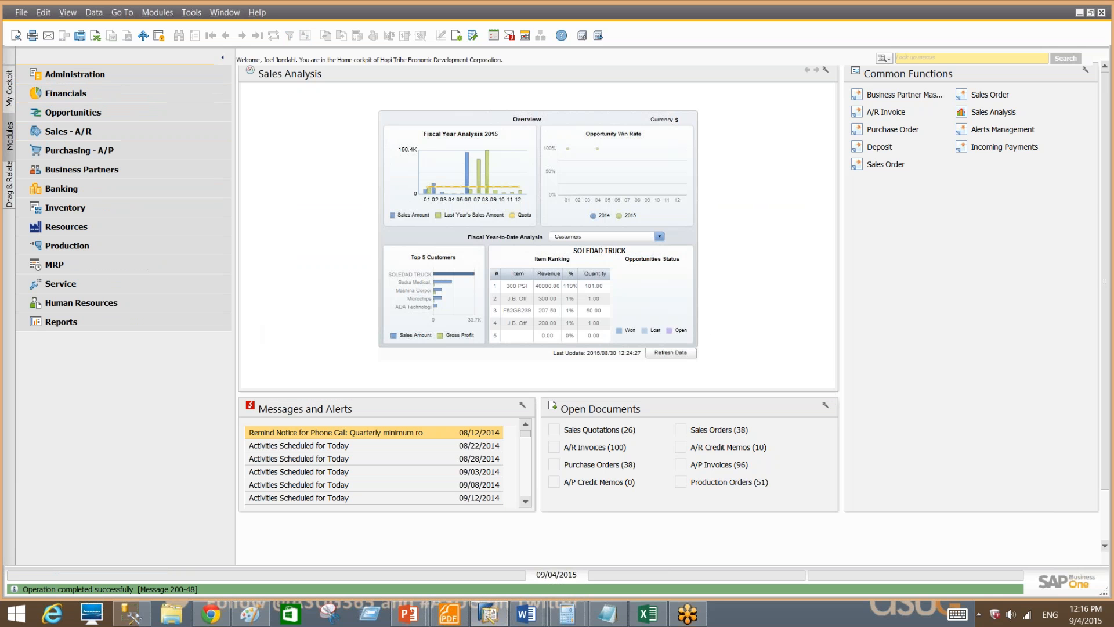
# Switch to the PowerPoint slide show and advance to the Accounting/Financial Tips slide.
pyautogui.hotkey('alt', 'Tab')
pyautogui.hotkey('alt', 'Tab')
pyautogui.hotkey('alt', 'Tab')
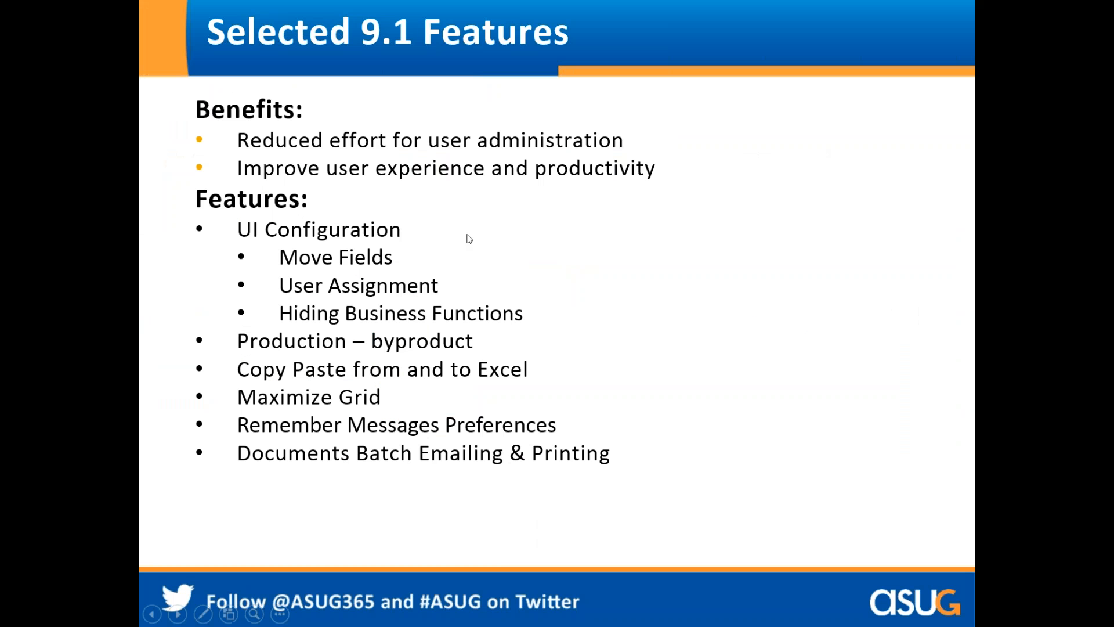
pyautogui.click(598, 299)
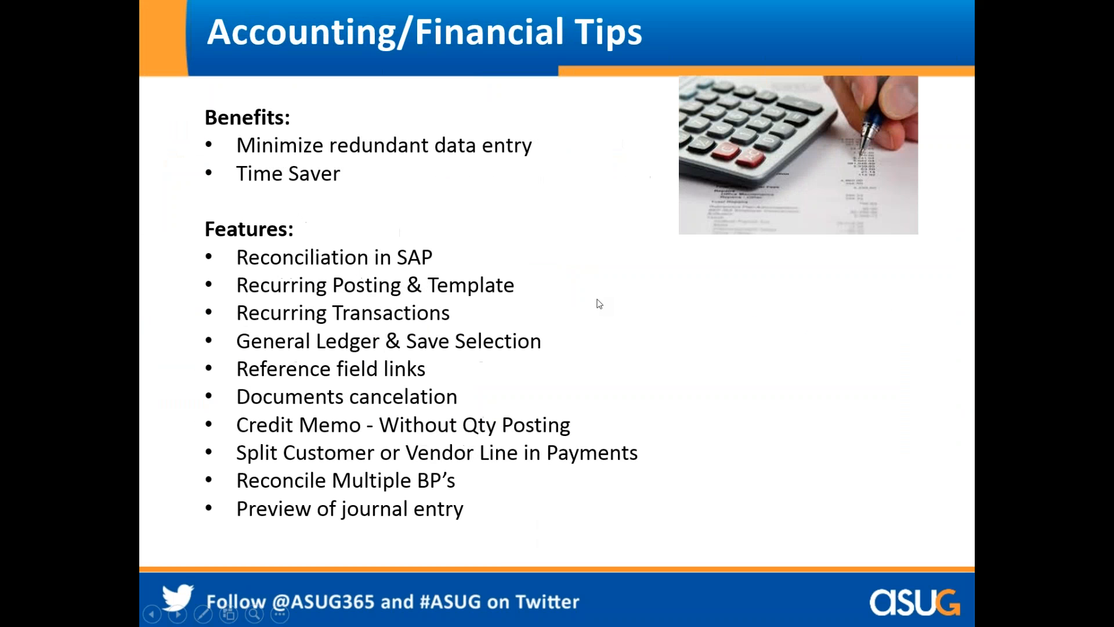
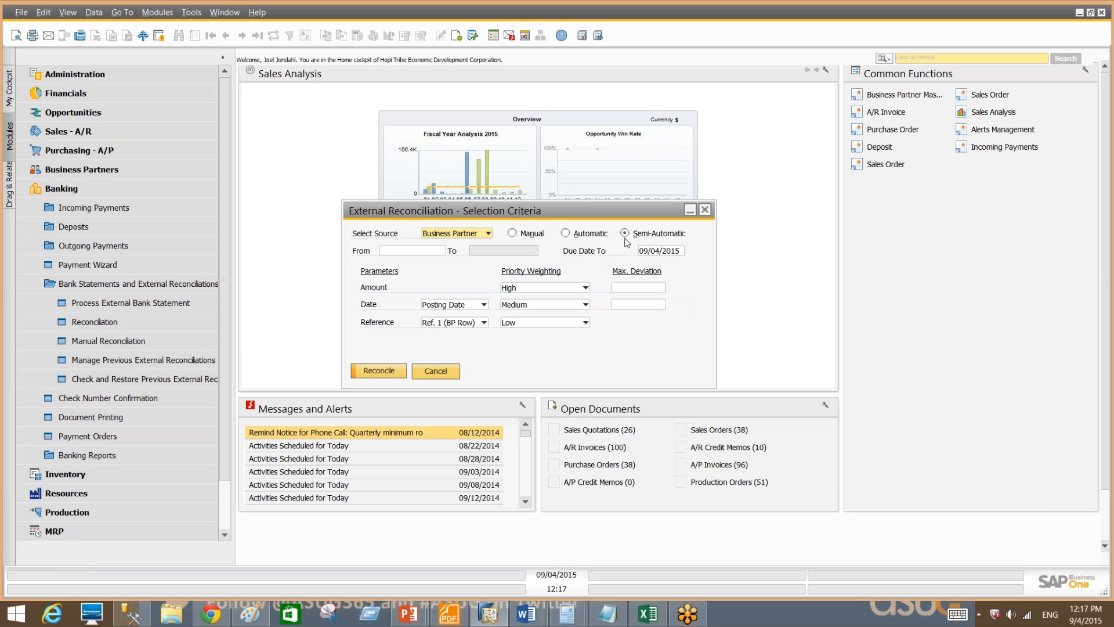
# Close the External Reconciliation selection criteria, view the Reconciliation form under Banking once more, and cancel it.
pyautogui.click(435, 371)
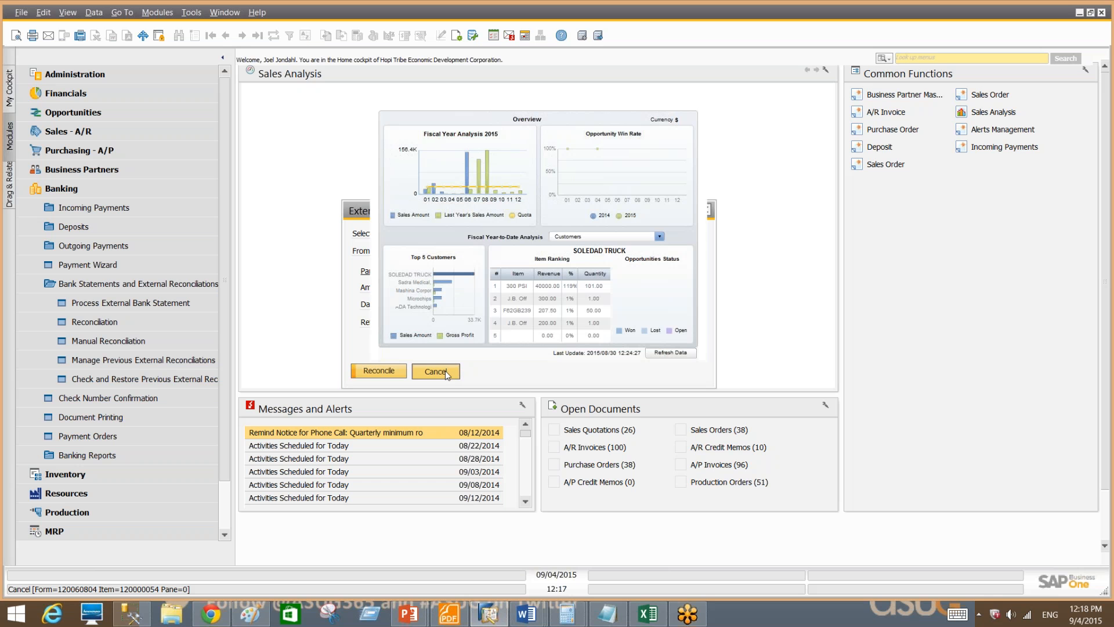
pyautogui.click(130, 324)
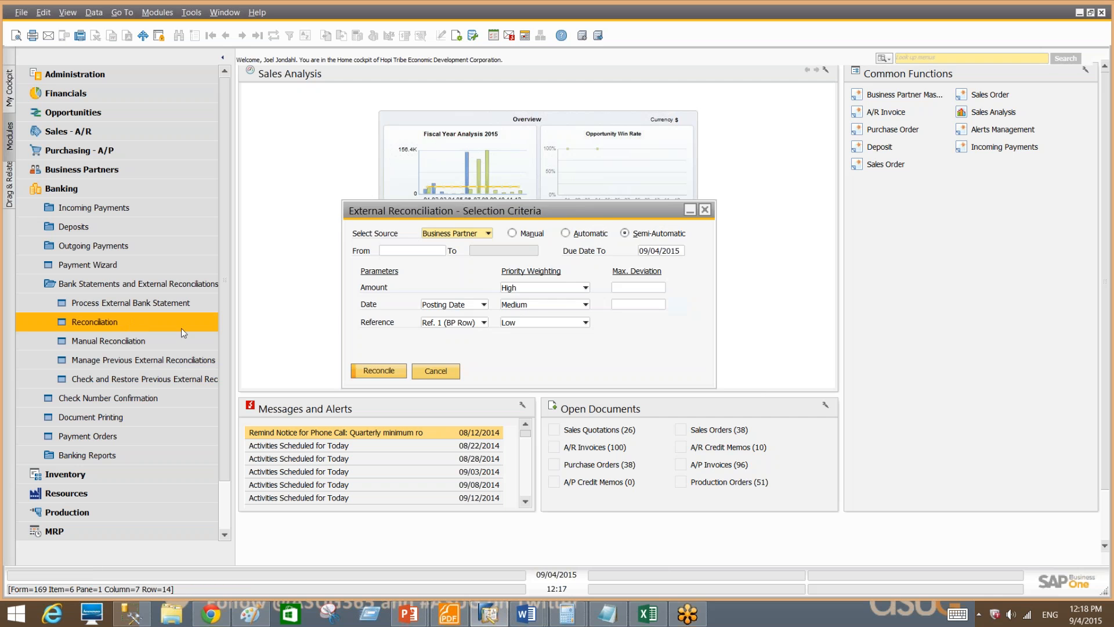
pyautogui.click(436, 371)
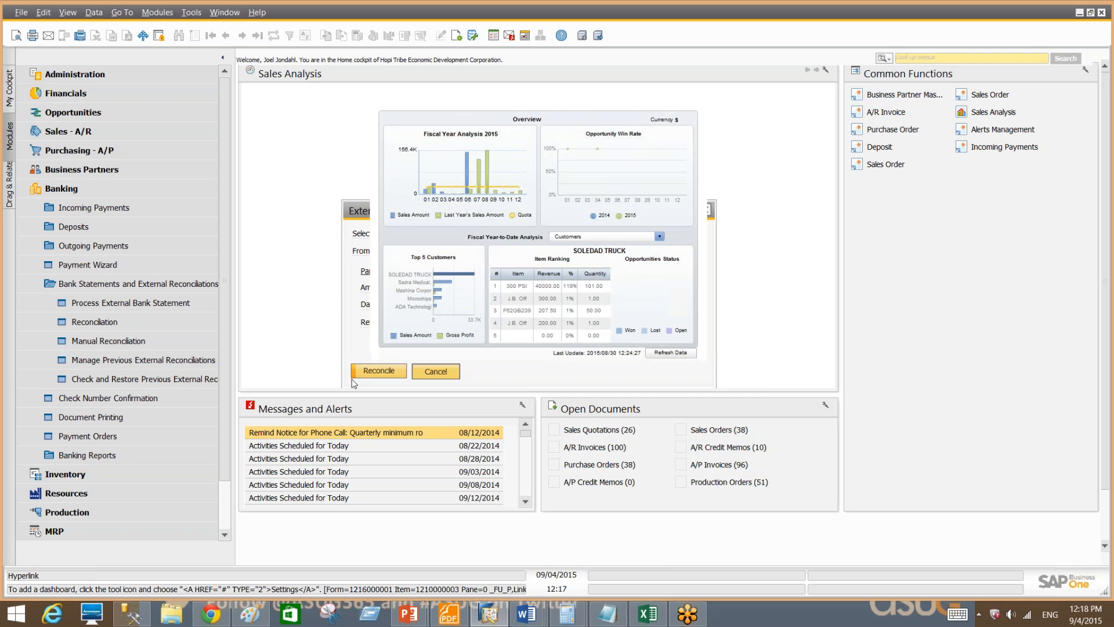
# Open Manual Reconciliation for the Cash at Bank - Checking account, keeping the existing ending balance and end date.
pyautogui.click(121, 342)
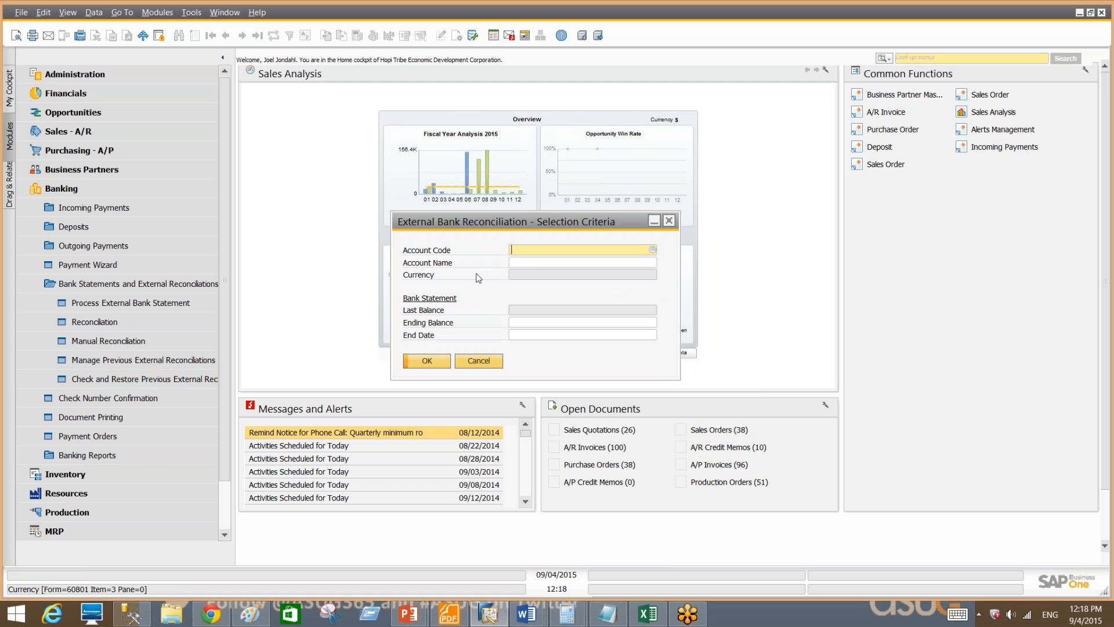
pyautogui.press('Tab')
pyautogui.click(532, 256)
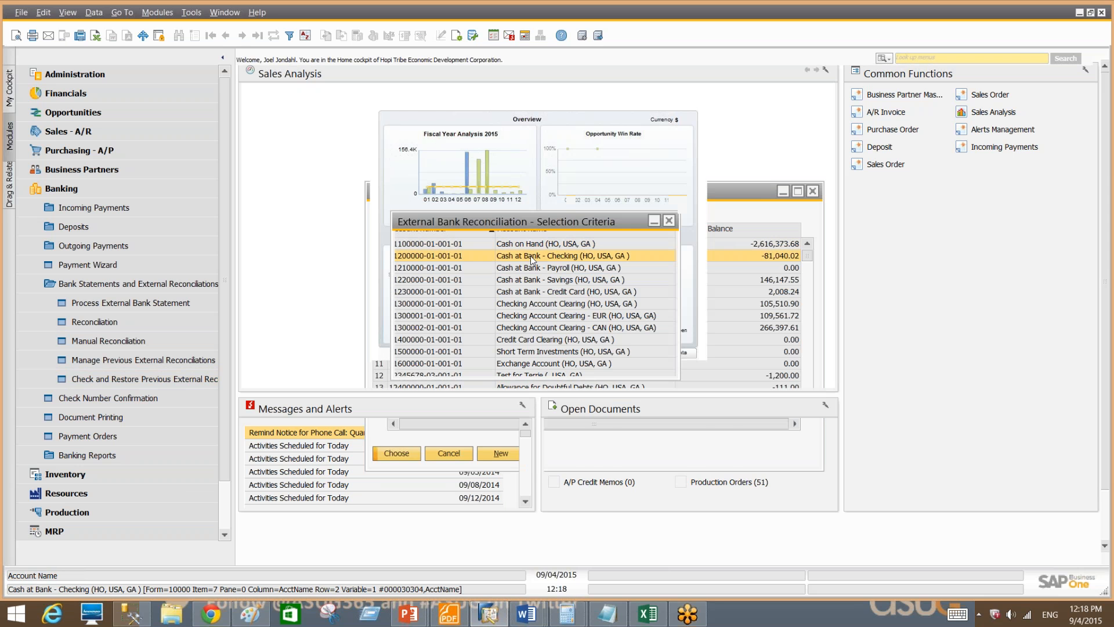
pyautogui.doubleClick(531, 257)
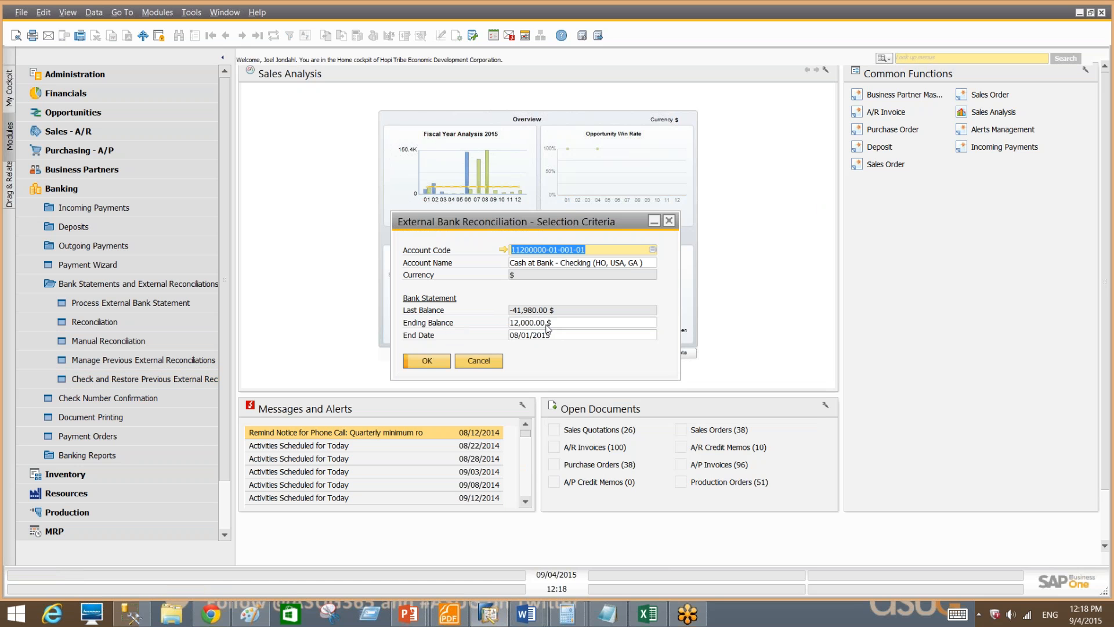
pyautogui.press('Tab')
pyautogui.press('Tab')
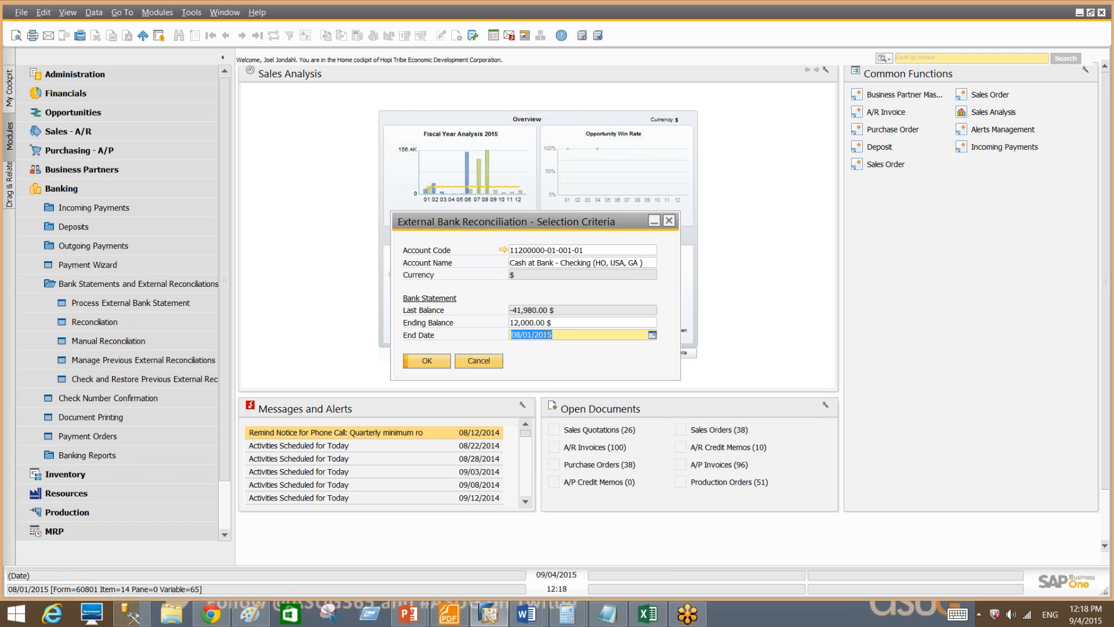
pyautogui.click(532, 324)
pyautogui.click(427, 361)
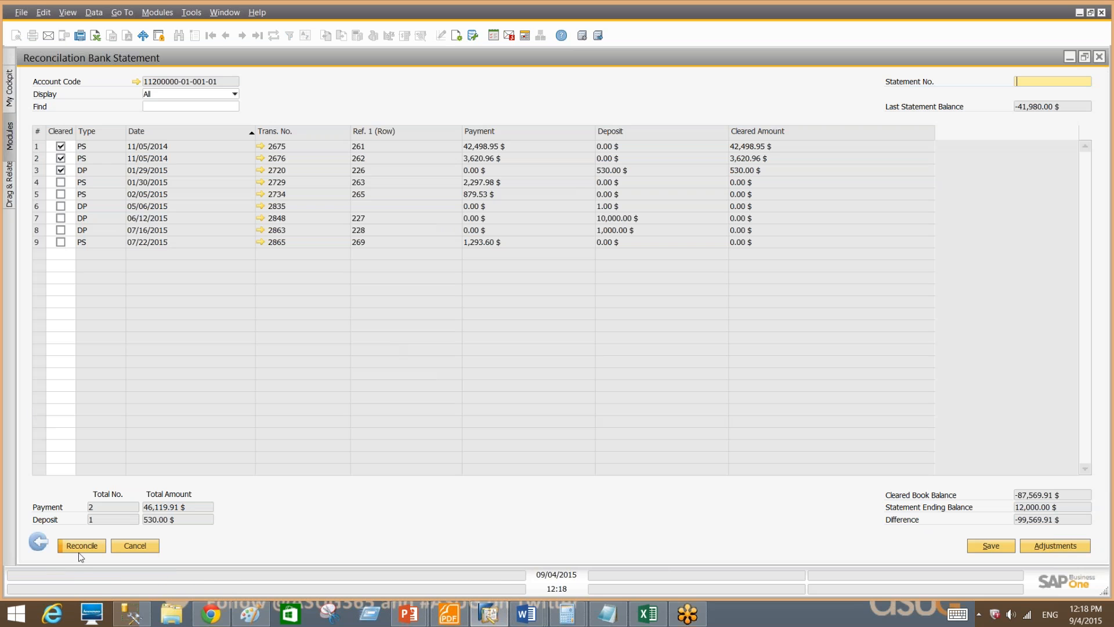
# Try marking all bank statement transactions as cleared at once, and return to the selection criteria without saving.
pyautogui.doubleClick(58, 132)
pyautogui.click(61, 133)
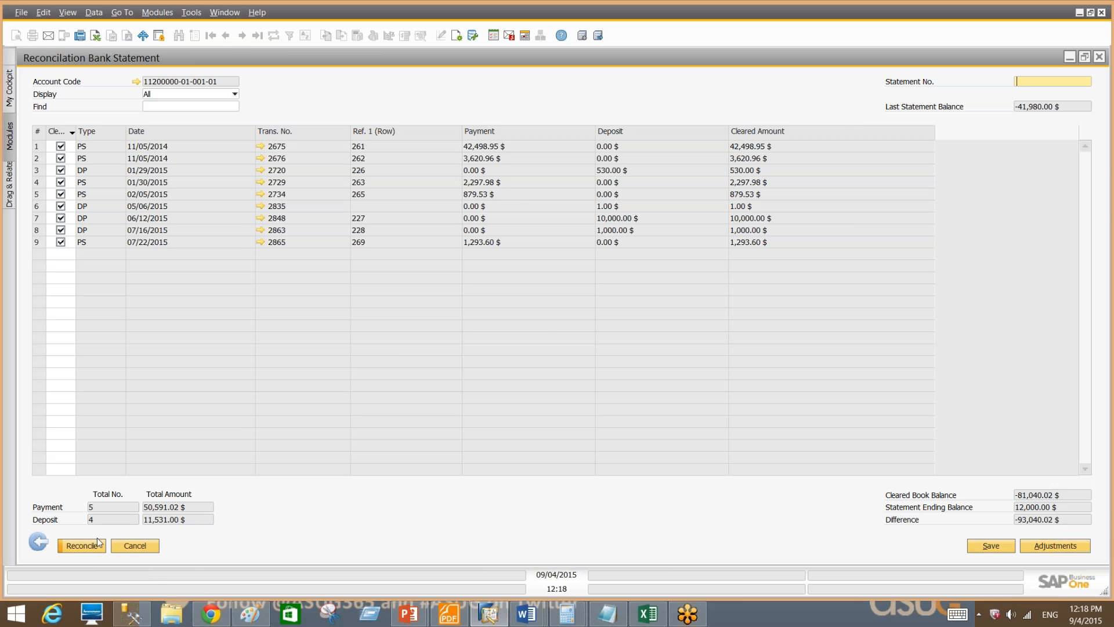
pyautogui.click(38, 544)
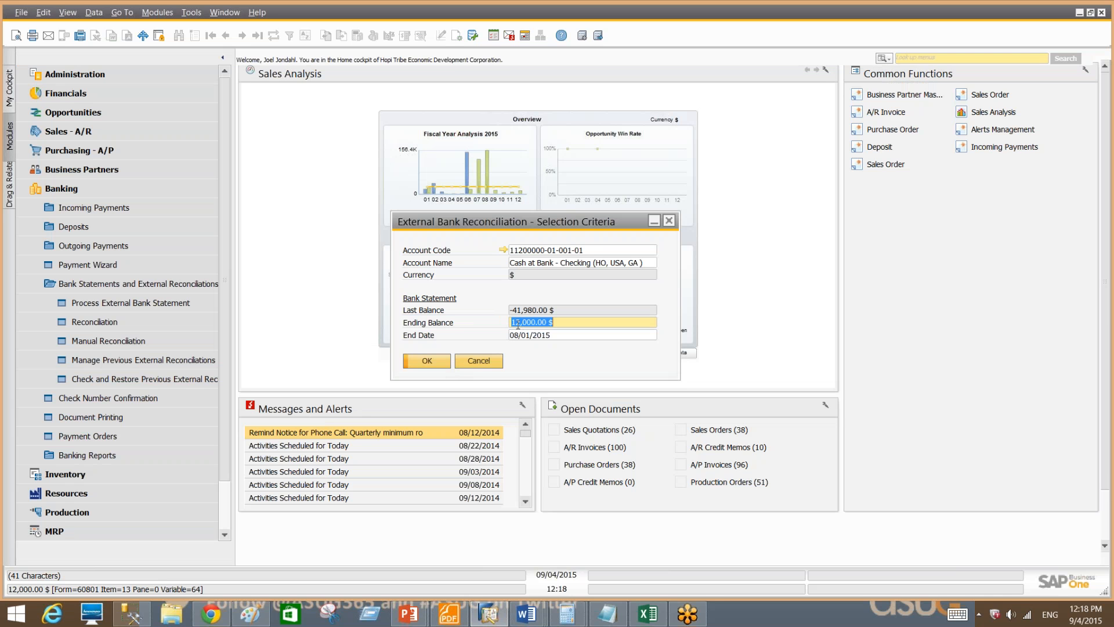
# Reopen the bank statement with the same criteria and mark the 01/30/2015 and 02/05/2015 payments as cleared.
pyautogui.moveTo(516, 323); pyautogui.dragTo(562, 318)
pyautogui.press('Tab')
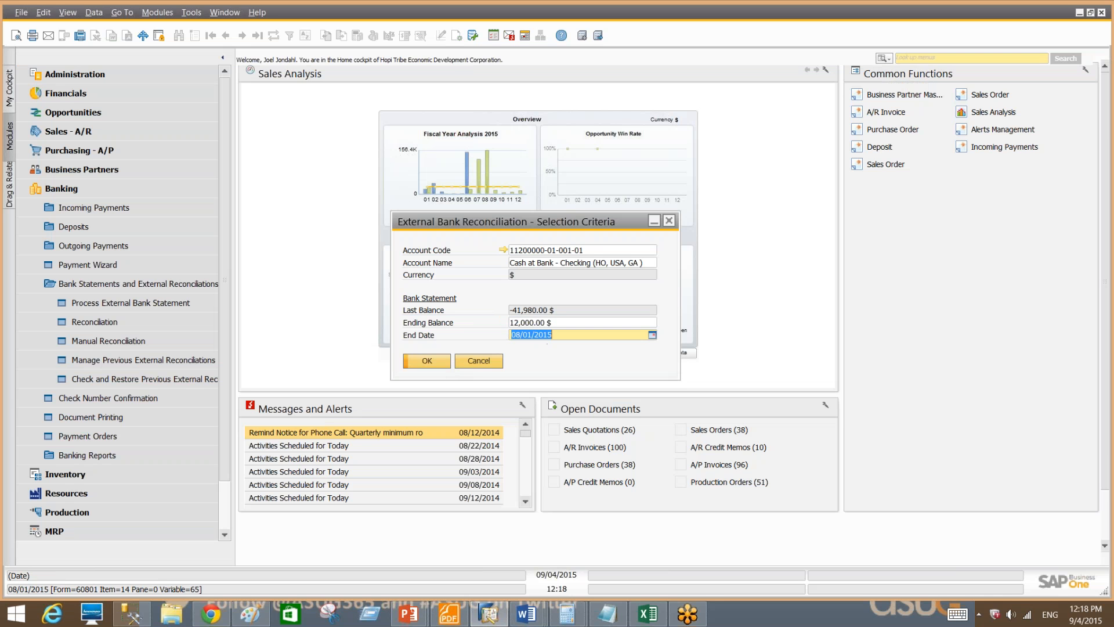
pyautogui.click(426, 360)
pyautogui.click(61, 183)
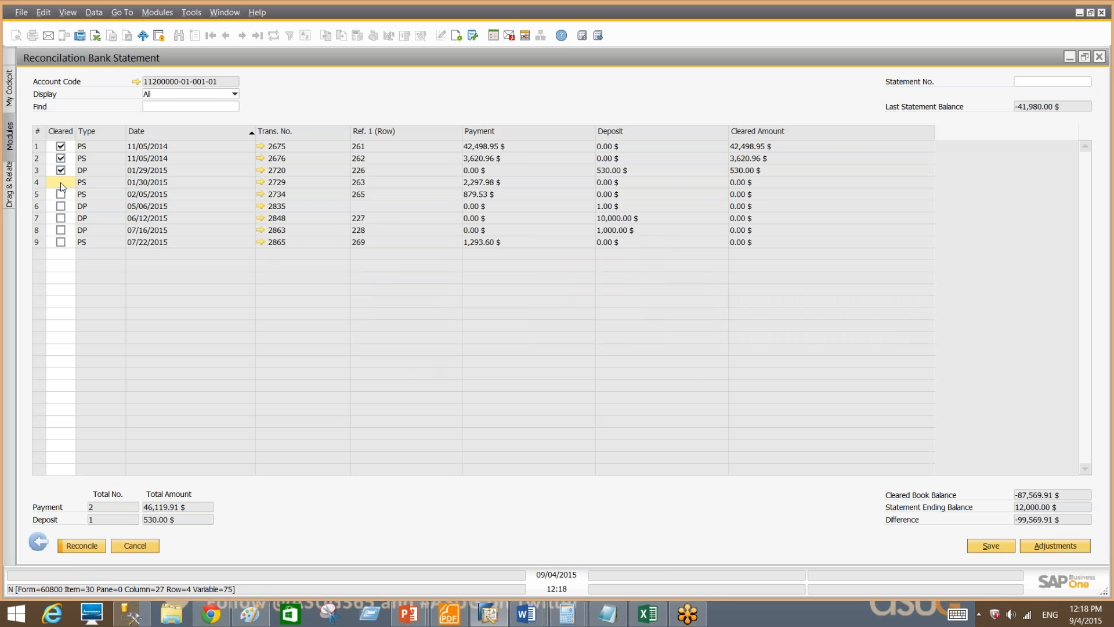
pyautogui.click(60, 194)
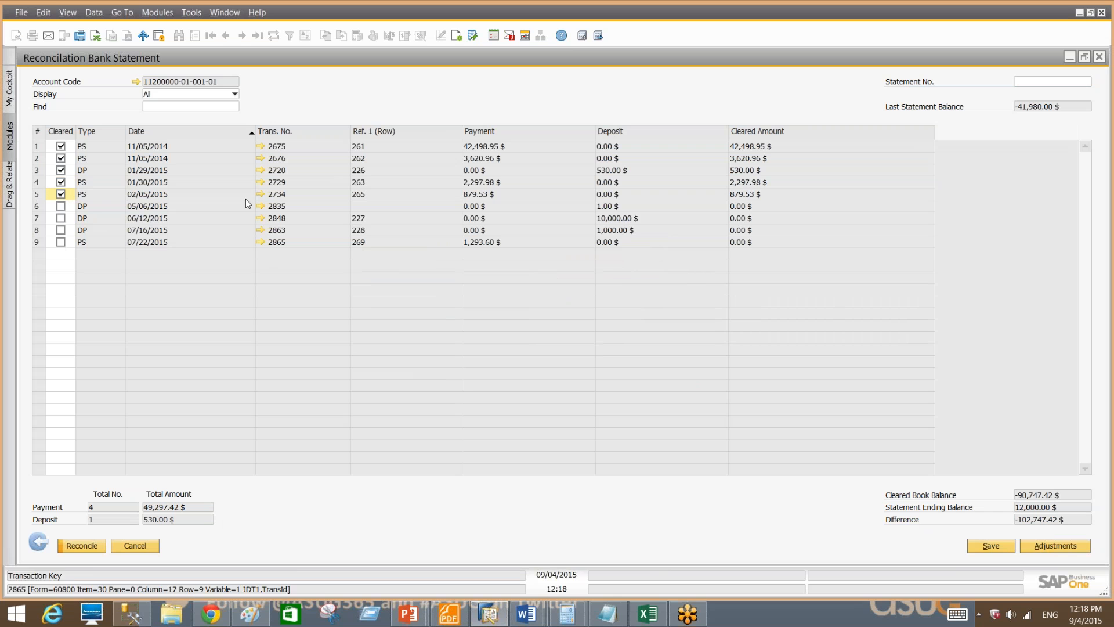
# View the Incoming Payment form from the reconciliation adjustments, and cancel both the payment and the adjustment.
pyautogui.click(1057, 544)
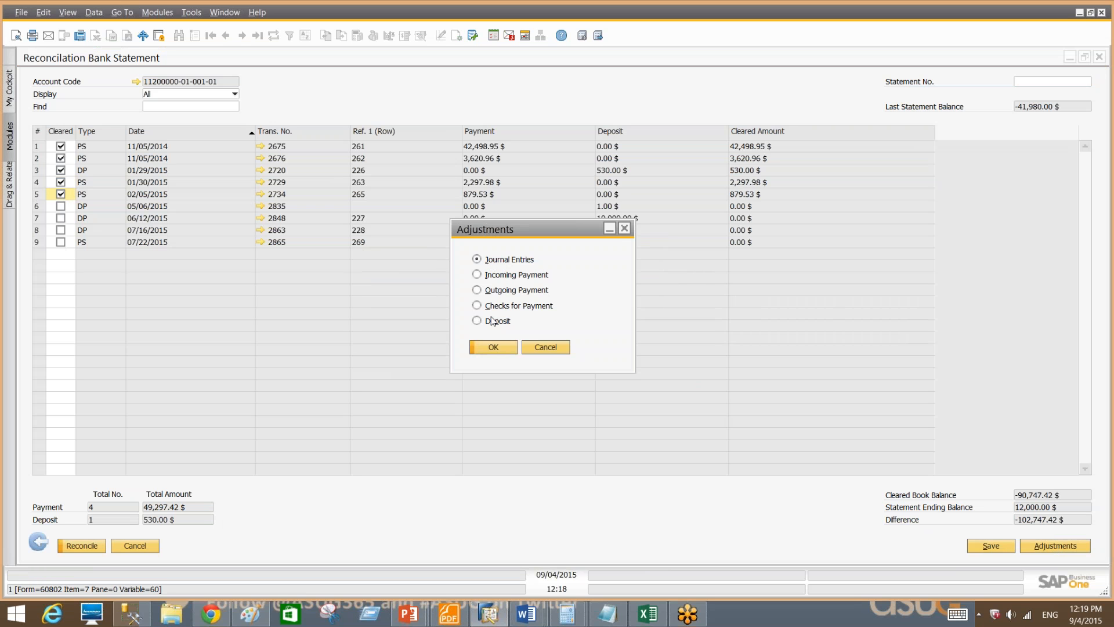
pyautogui.click(491, 275)
pyautogui.click(497, 346)
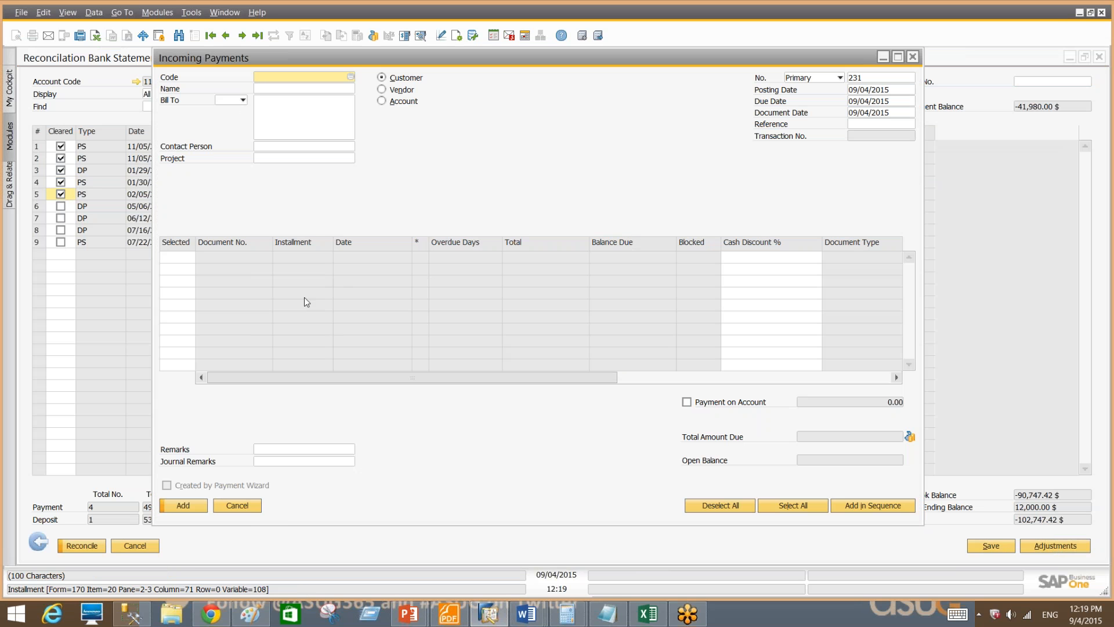
pyautogui.click(243, 507)
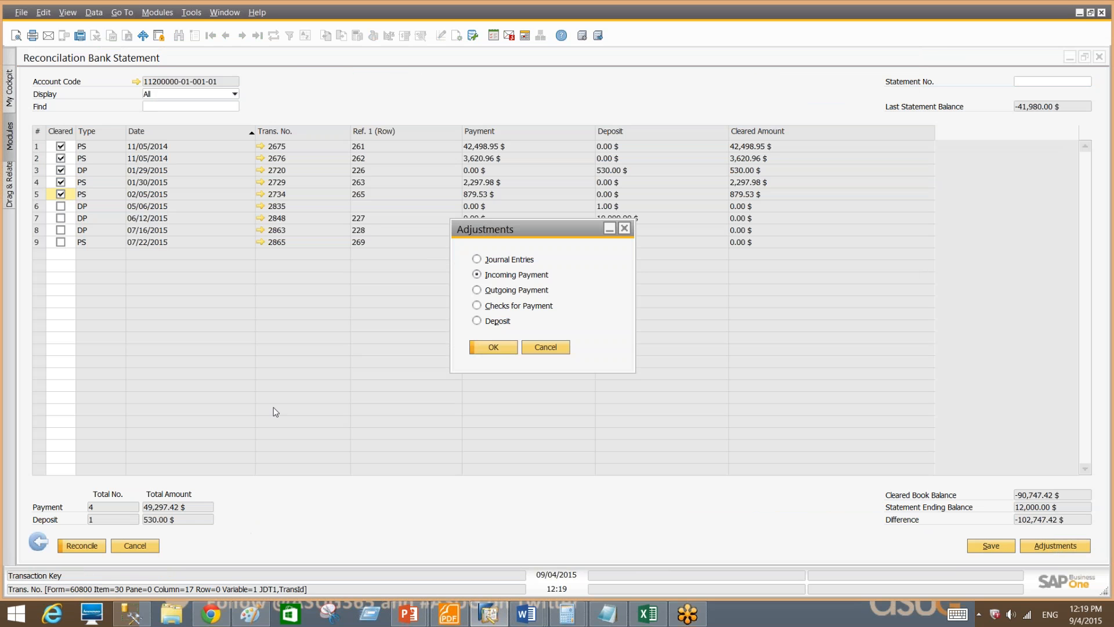
pyautogui.click(537, 348)
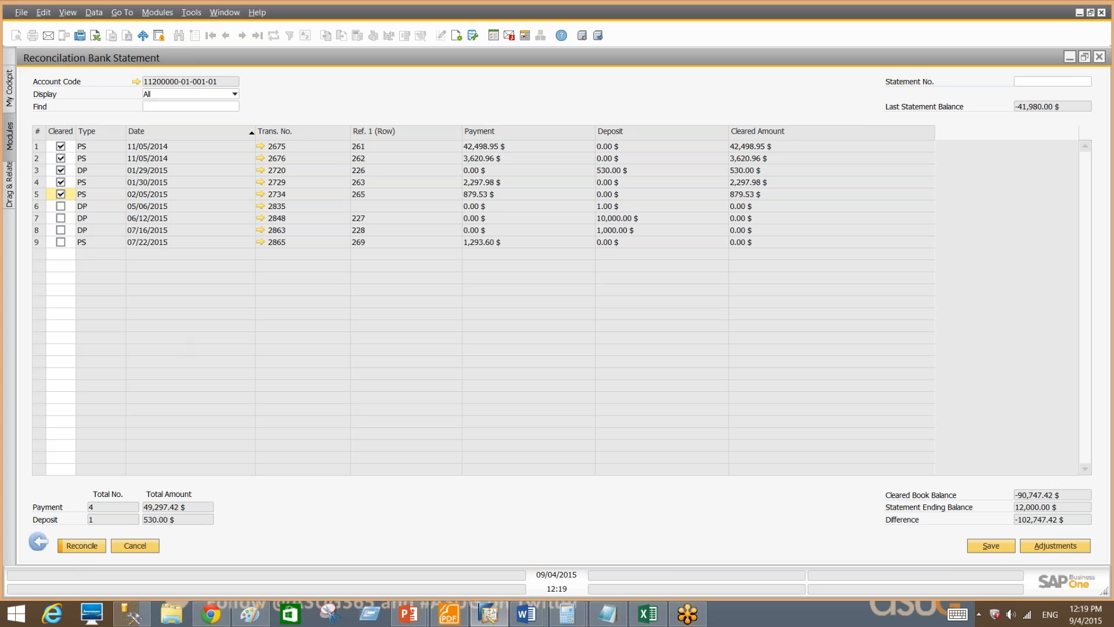
# Save the bank reconciliation progress, go back to the selection criteria, and reopen the statement with the same values.
pyautogui.click(990, 546)
pyautogui.click(39, 544)
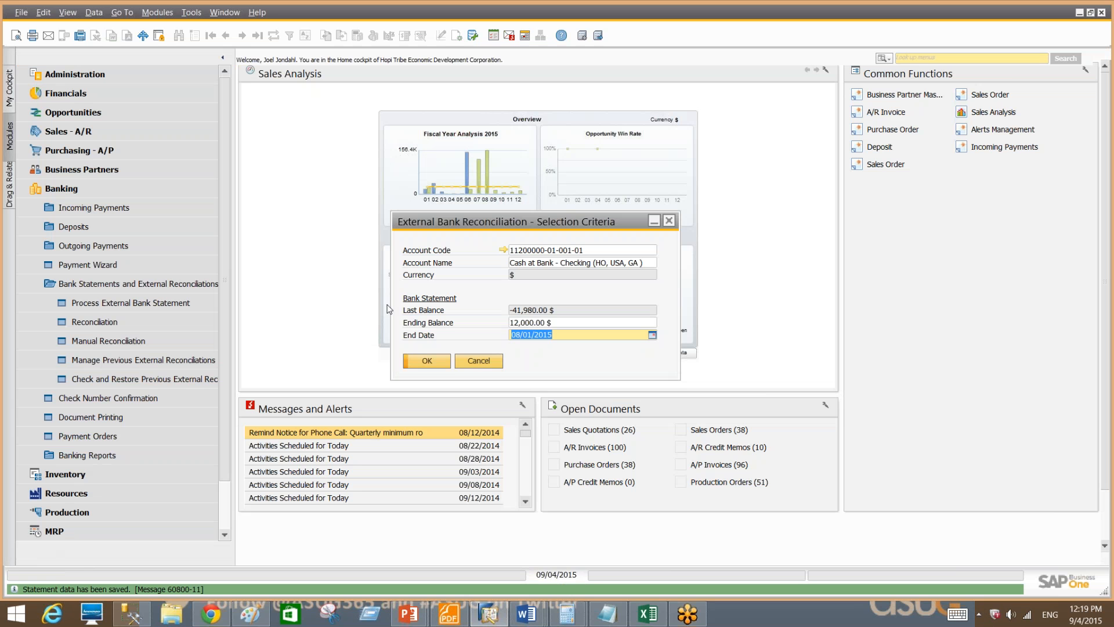
pyautogui.click(430, 361)
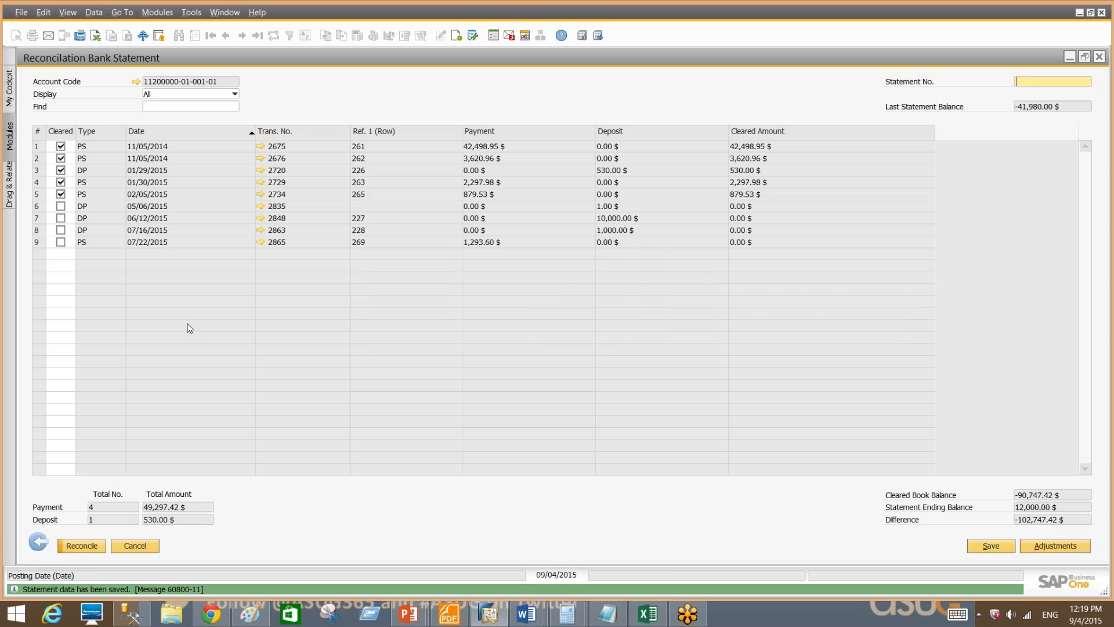
# Mark the 05/06/2015 and 06/12/2015 deposits as cleared, and leave the bank reconciliation without saving.
pyautogui.click(60, 206)
pyautogui.click(60, 218)
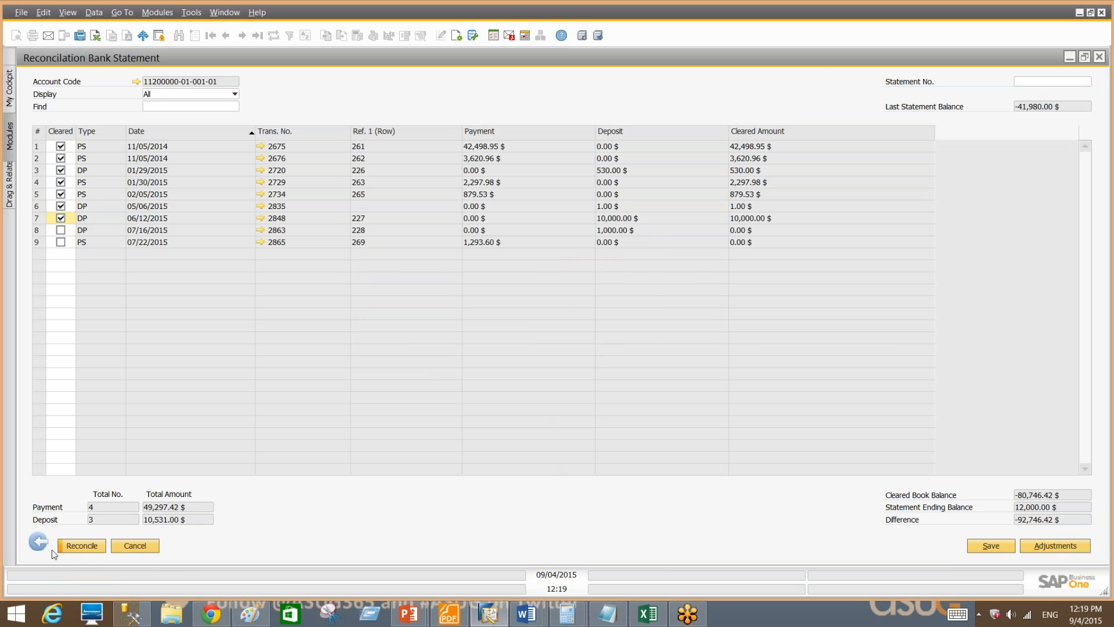
pyautogui.click(38, 542)
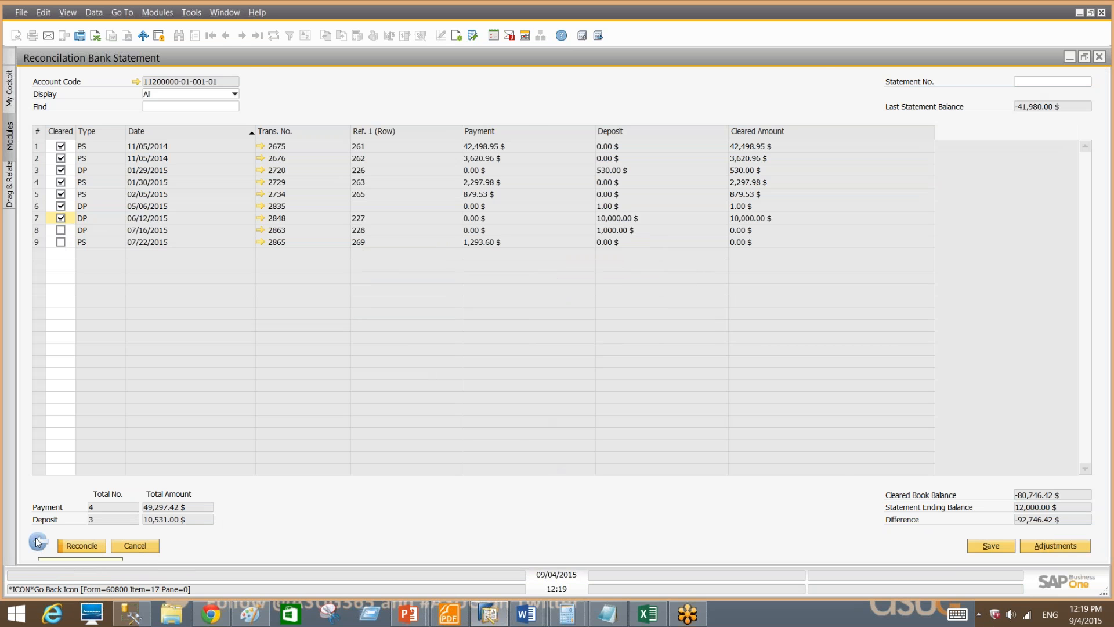
pyautogui.click(492, 360)
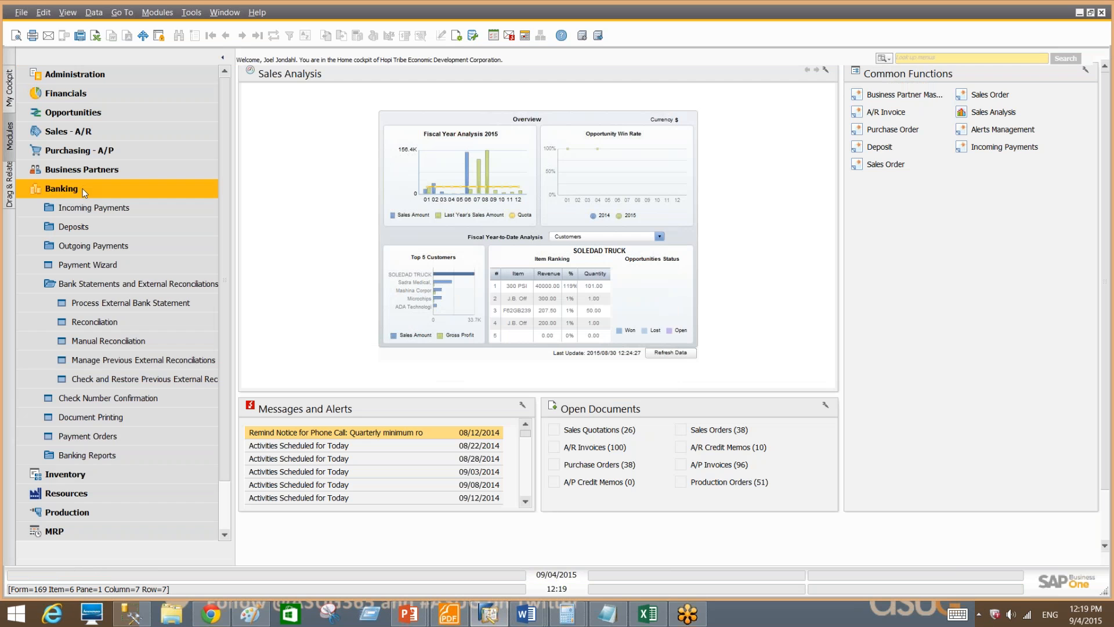
# Open Posting Templates under Financials and bring up the existing Payroll template.
pyautogui.click(83, 189)
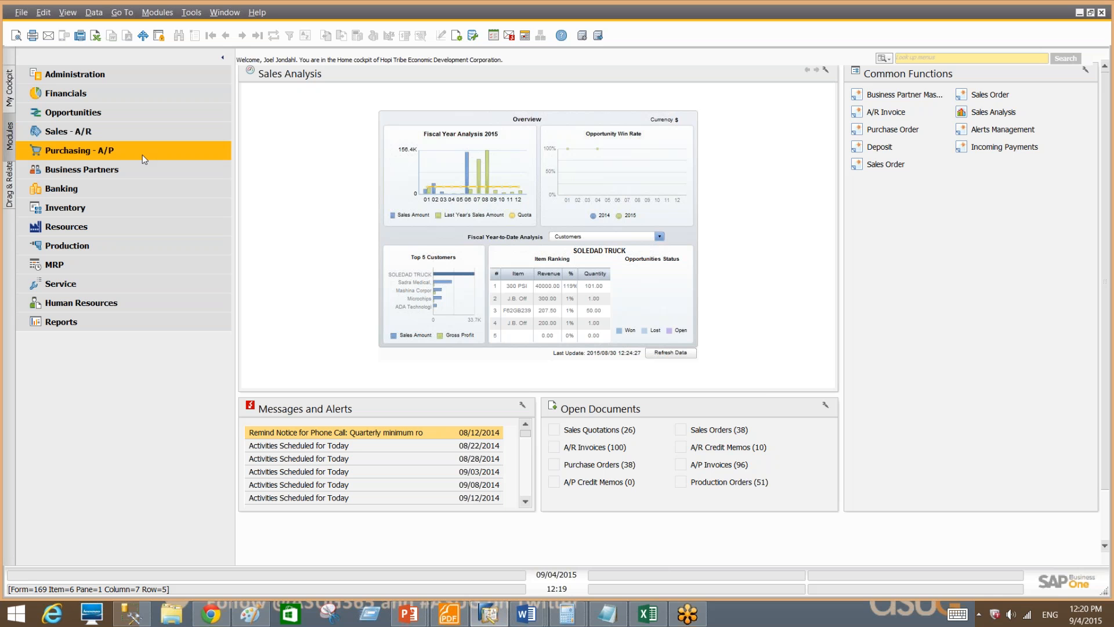
pyautogui.click(130, 95)
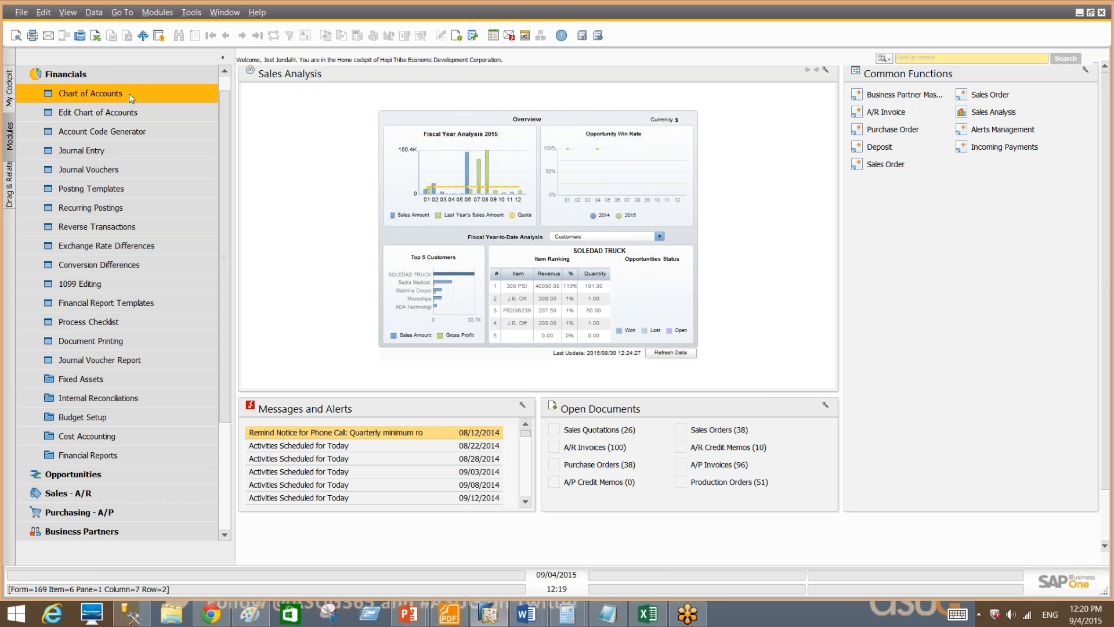
pyautogui.click(129, 189)
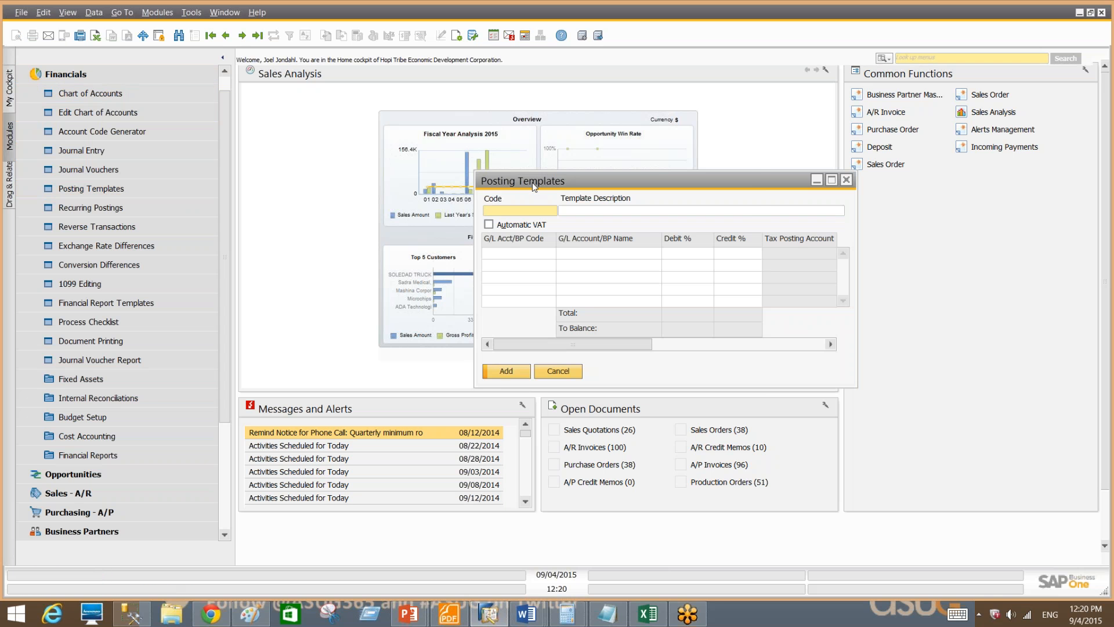
pyautogui.moveTo(537, 183); pyautogui.dragTo(288, 129)
pyautogui.click(226, 35)
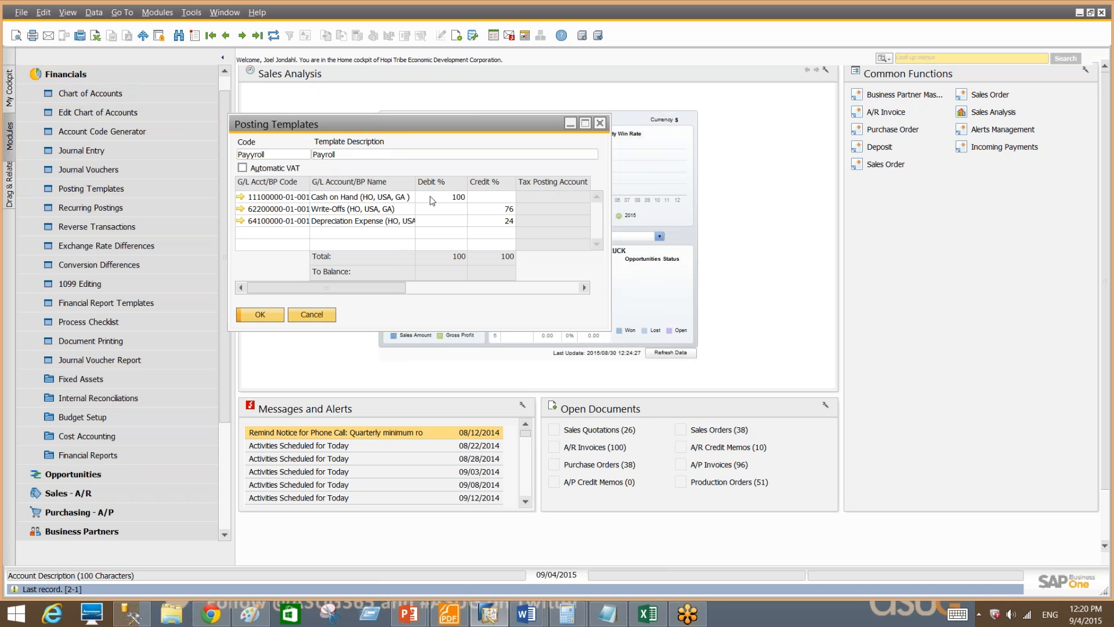
# Enlarge the Posting Templates window and widen the G/L Account/BP Name column to examine the Payroll template's debit and credit percentages.
pyautogui.click(454, 200)
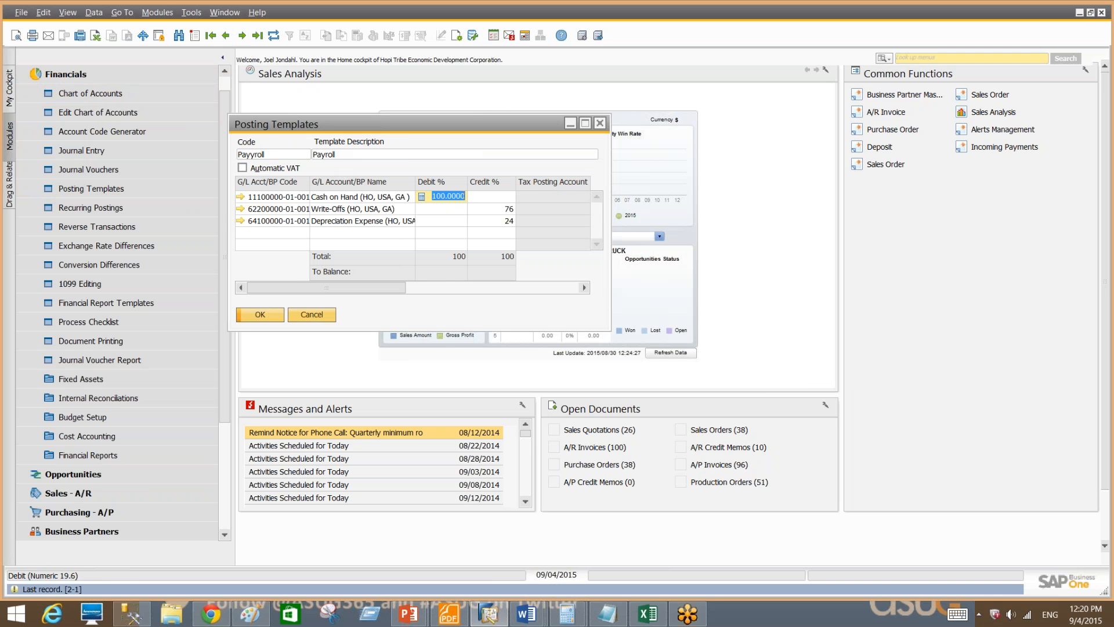
pyautogui.moveTo(609, 330); pyautogui.dragTo(678, 403)
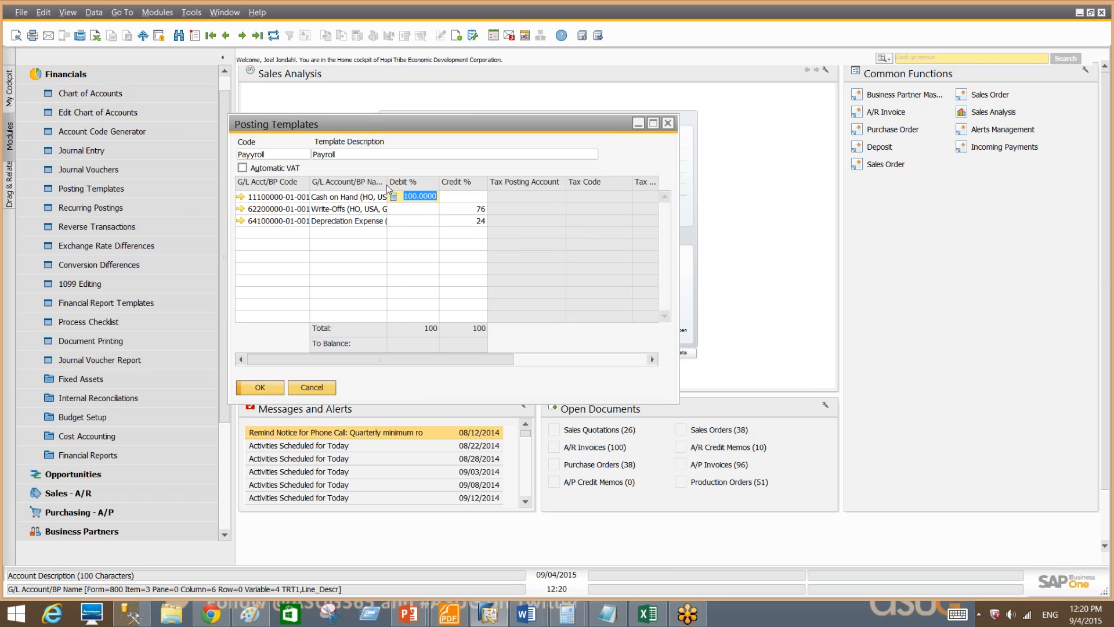
pyautogui.moveTo(387, 188); pyautogui.dragTo(406, 189)
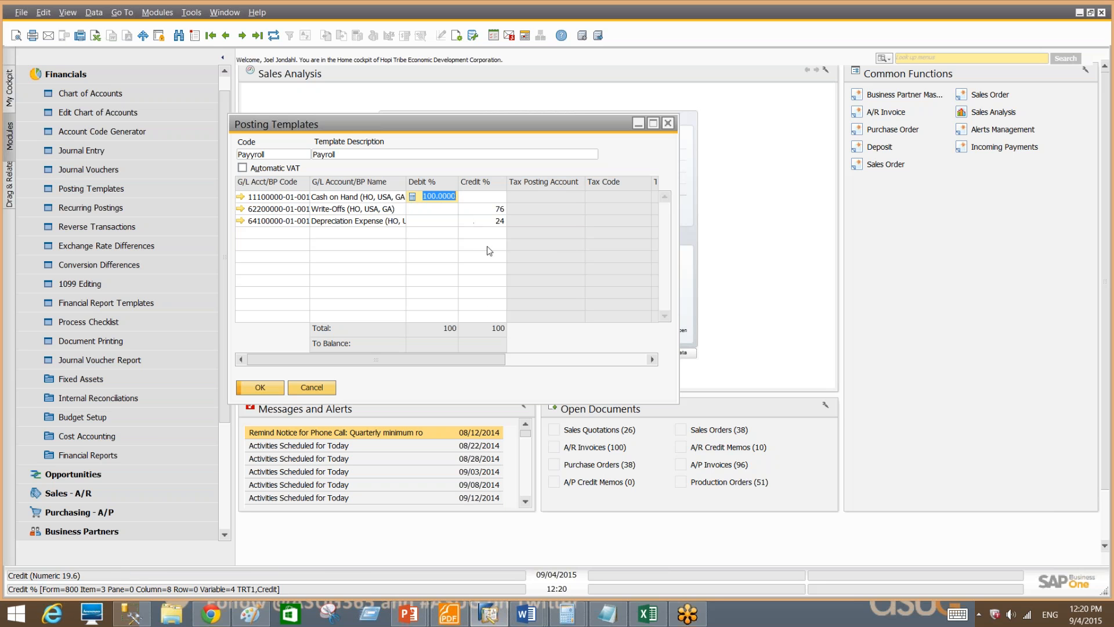
# Leave the posting template, open Recurring Postings under Financials and view the available frequency options, keeping Monthly.
pyautogui.click(312, 387)
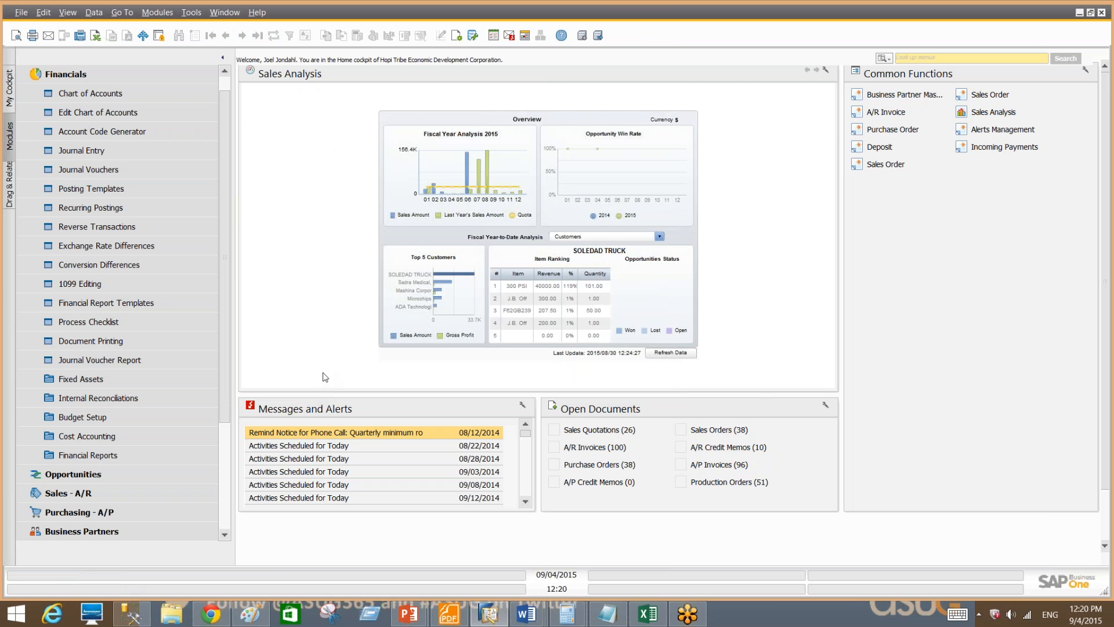
pyautogui.click(128, 207)
pyautogui.click(459, 394)
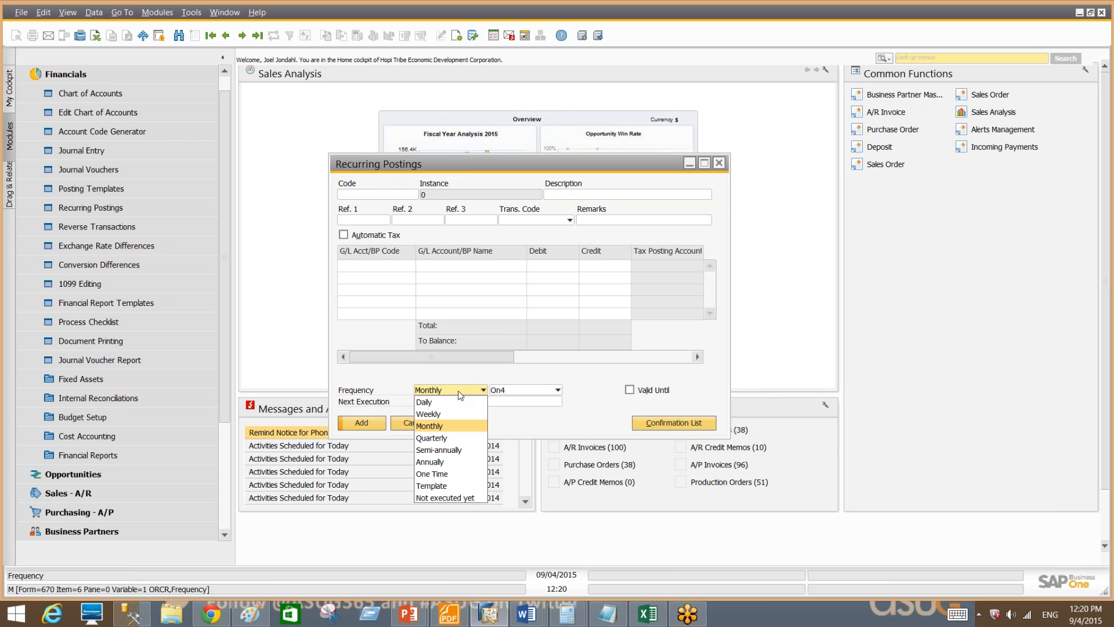
pyautogui.click(459, 395)
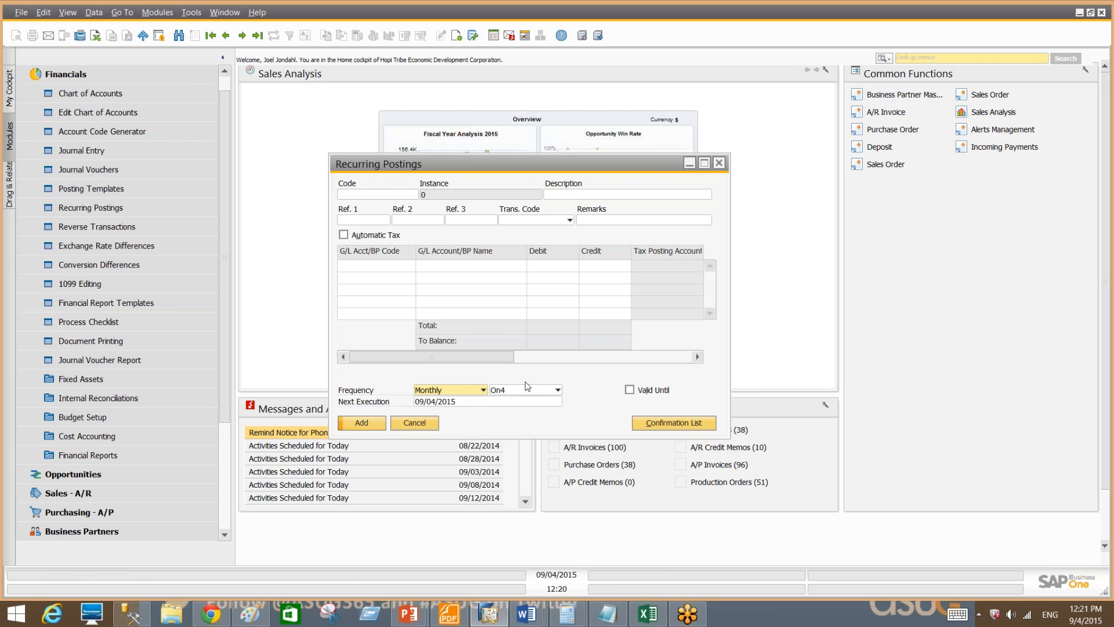
# Browse back through the PAYR recurring postings to instance 316, and review the confirmation list without executing any postings.
pyautogui.click(226, 35)
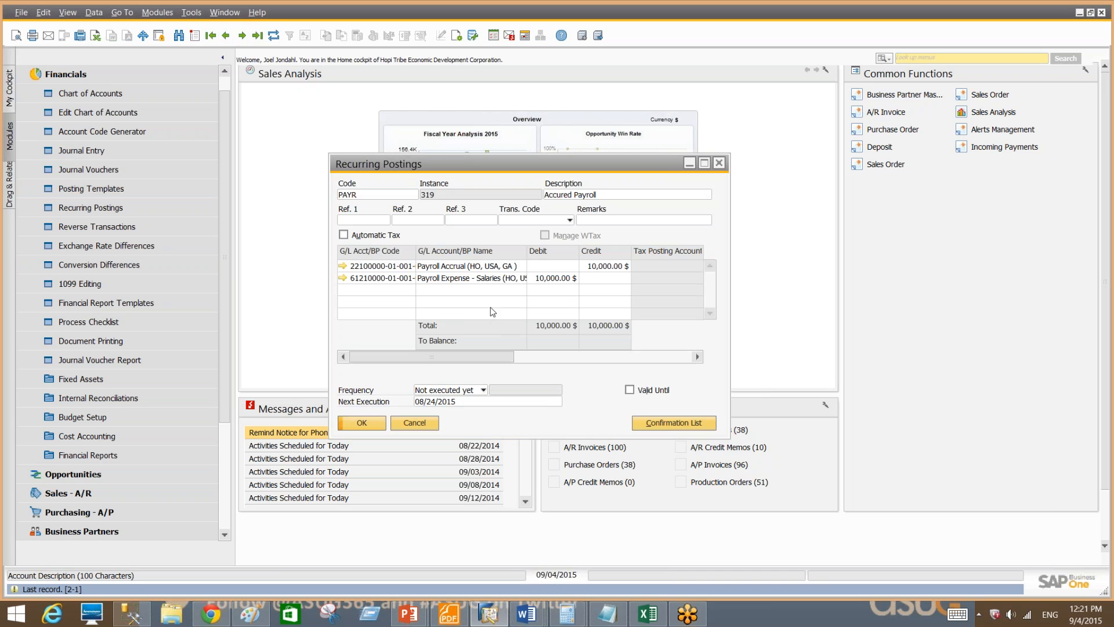
pyautogui.click(226, 35)
pyautogui.click(226, 35)
pyautogui.click(226, 35)
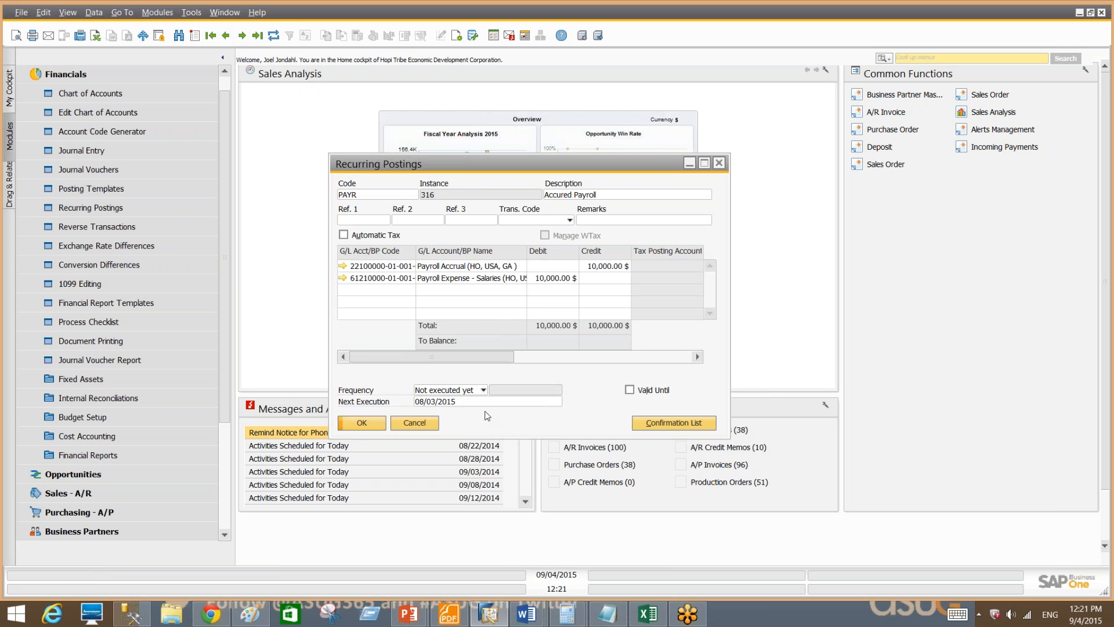
pyautogui.click(659, 426)
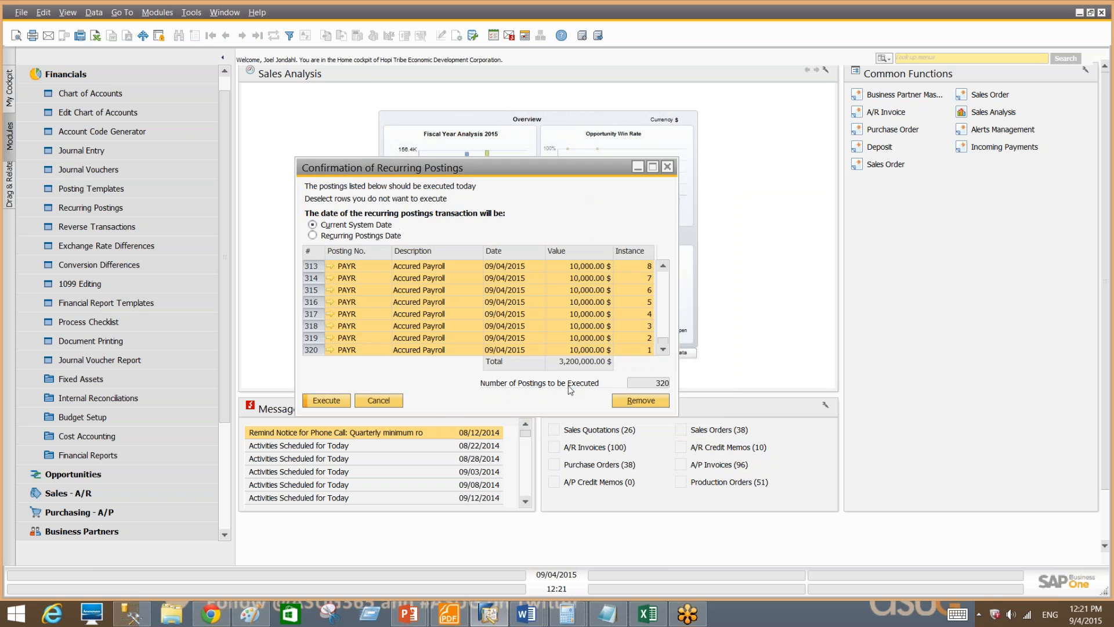
pyautogui.click(382, 400)
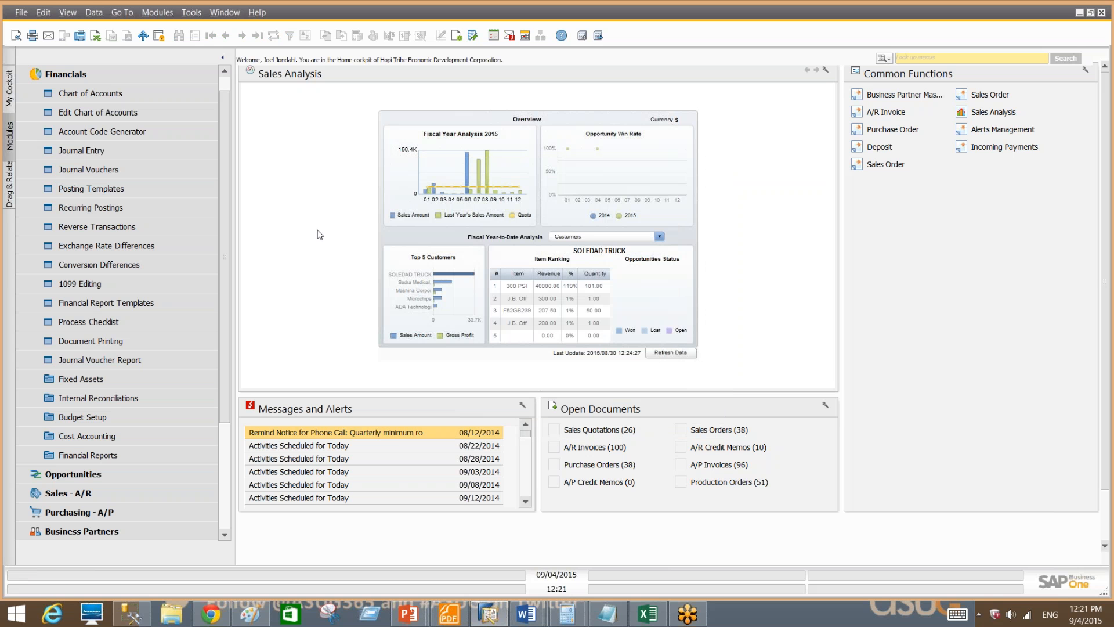
# Start a new journal entry under Financials with template type Percentage and the Payyroll template.
pyautogui.click(198, 74)
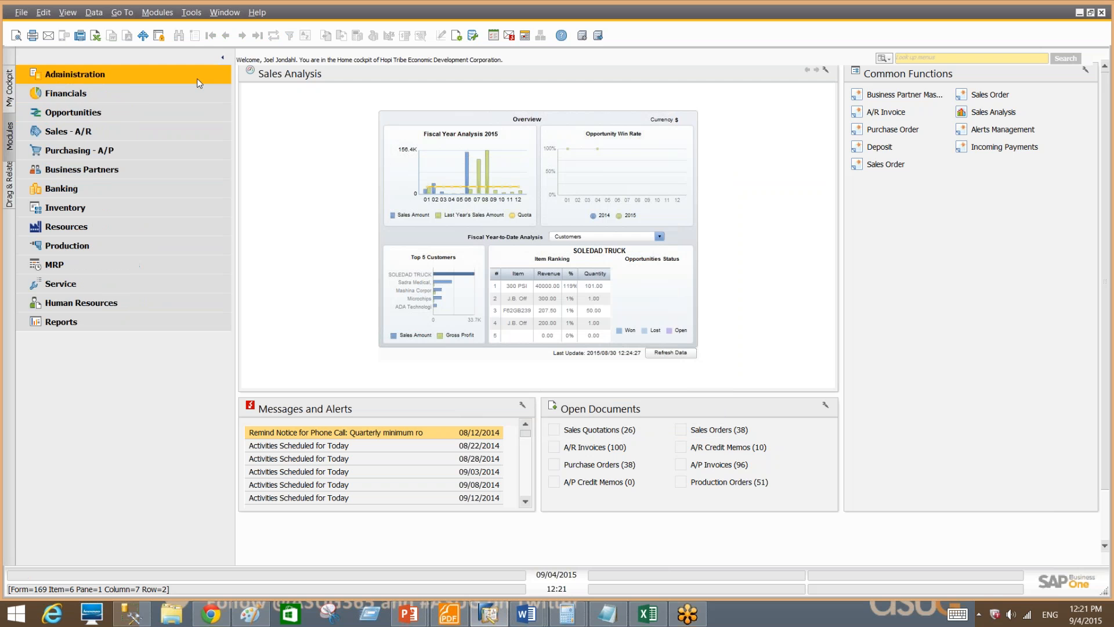
pyautogui.click(179, 90)
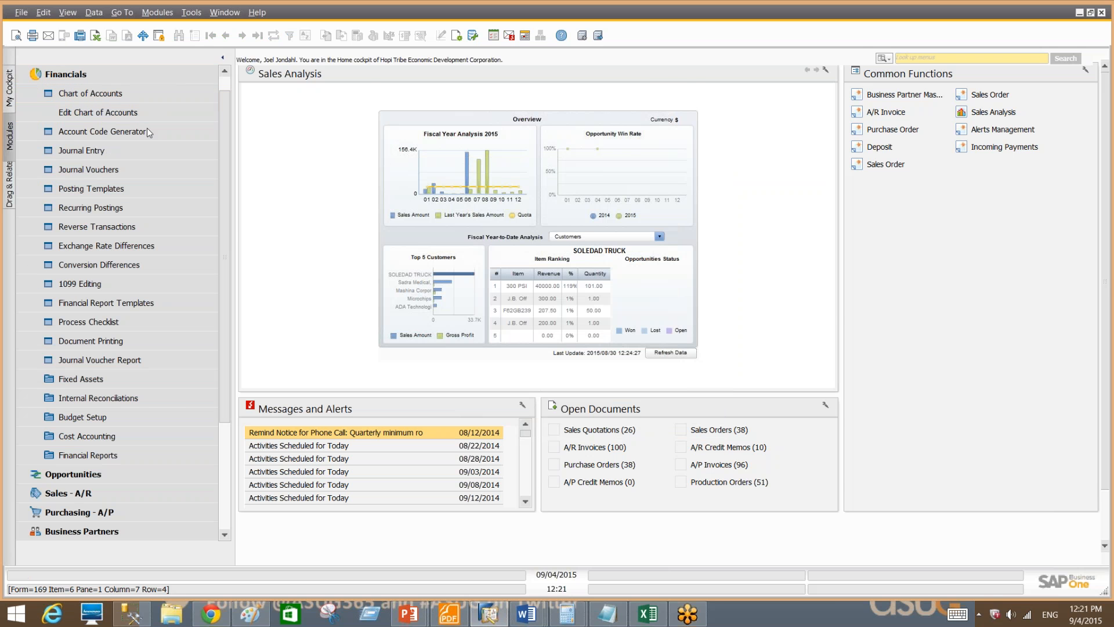
pyautogui.click(151, 151)
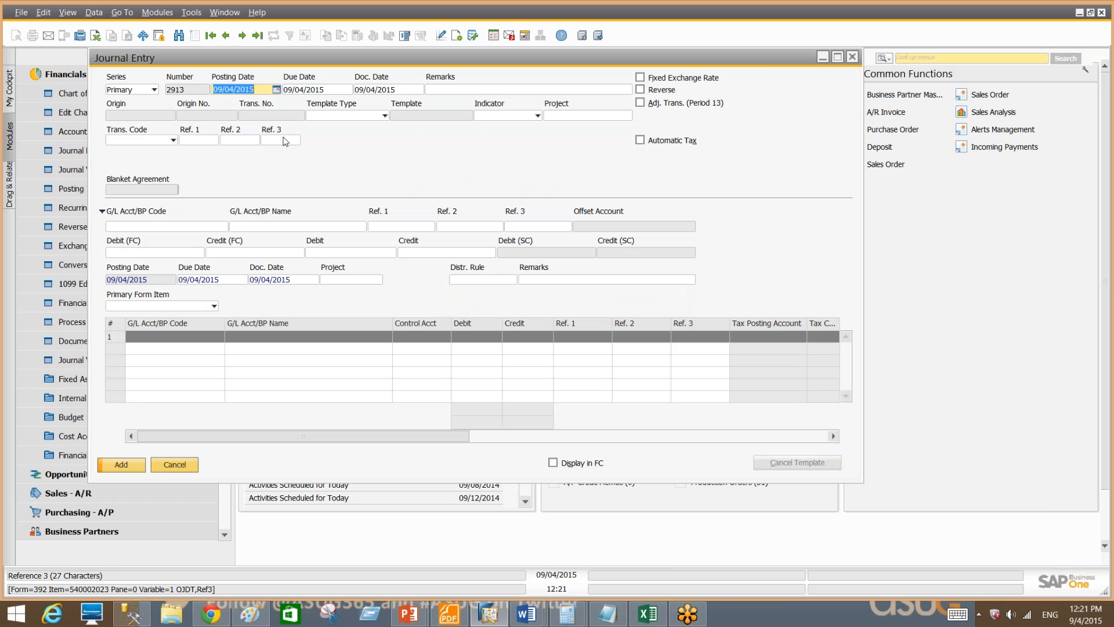
pyautogui.click(344, 116)
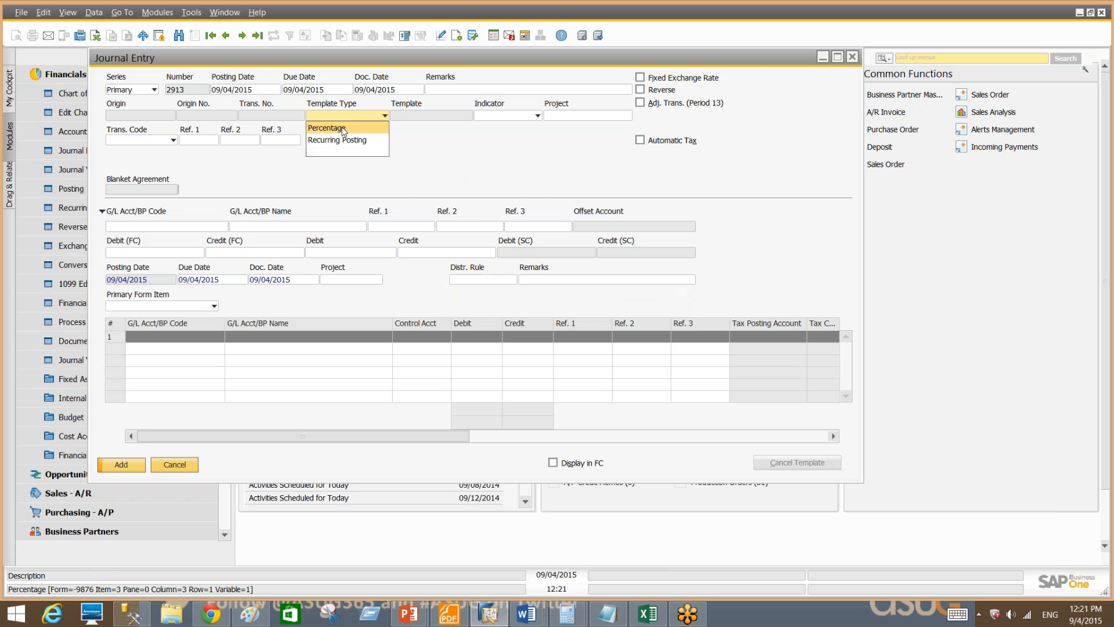
pyautogui.click(342, 128)
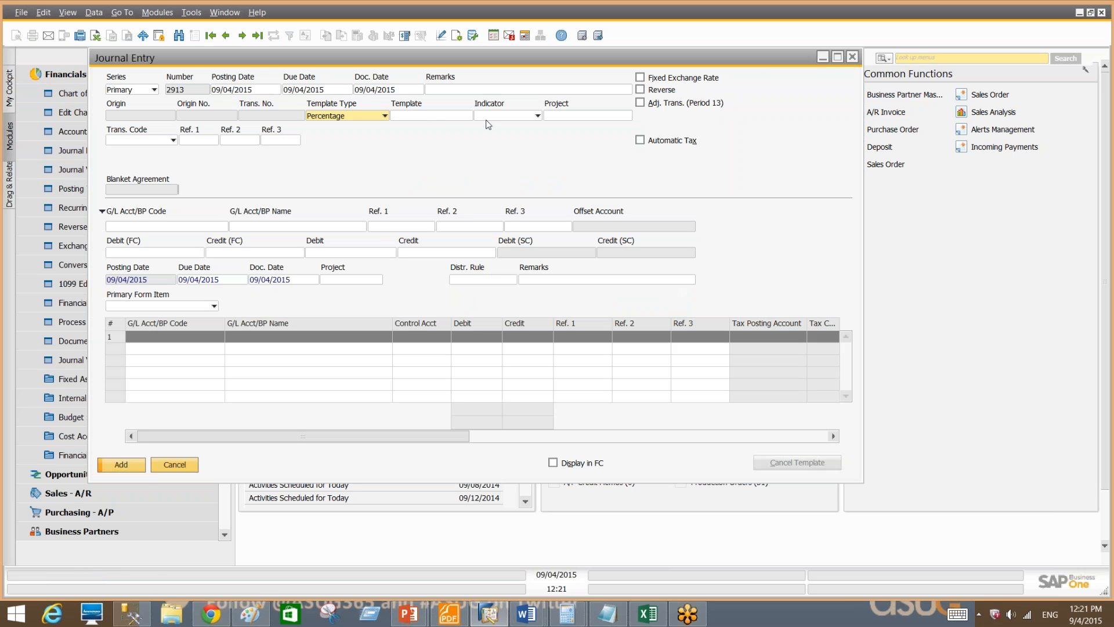
pyautogui.press('Tab')
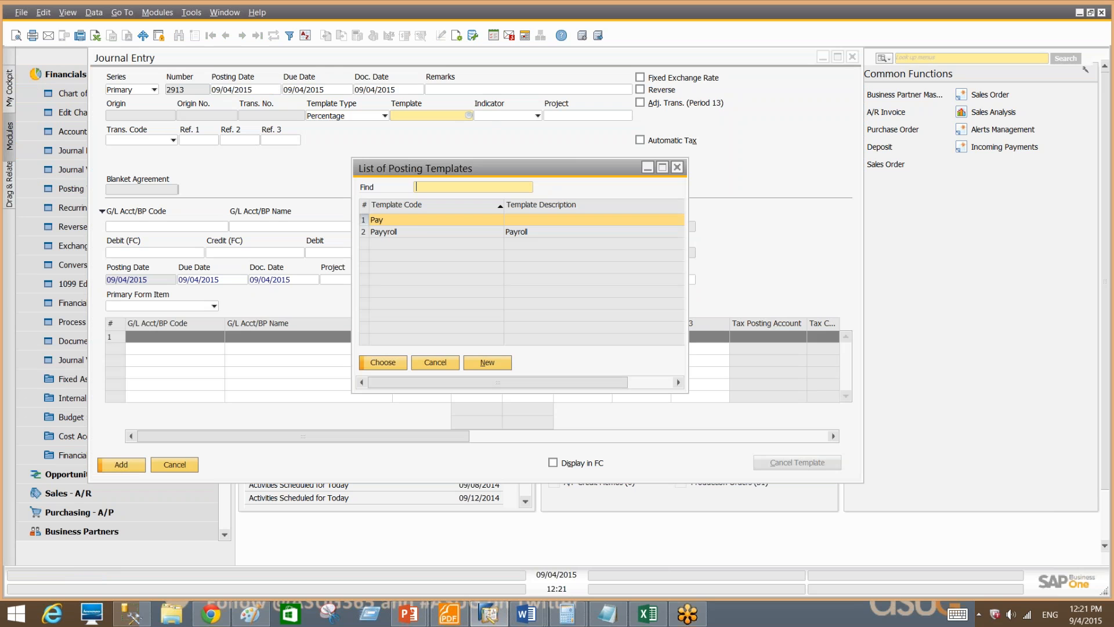
pyautogui.click(420, 232)
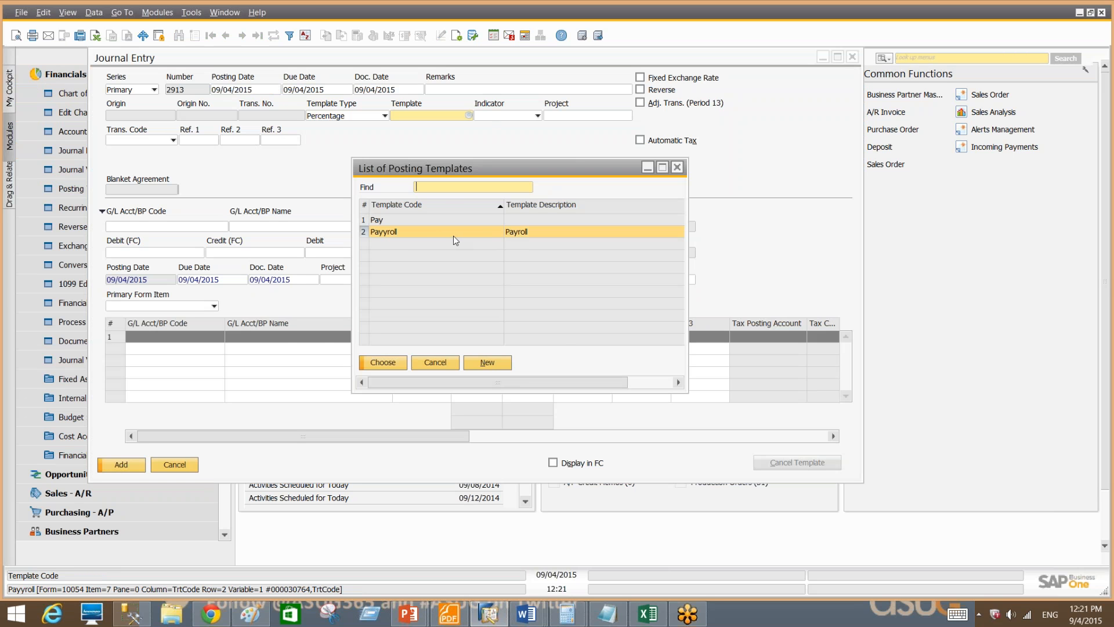
pyautogui.doubleClick(448, 231)
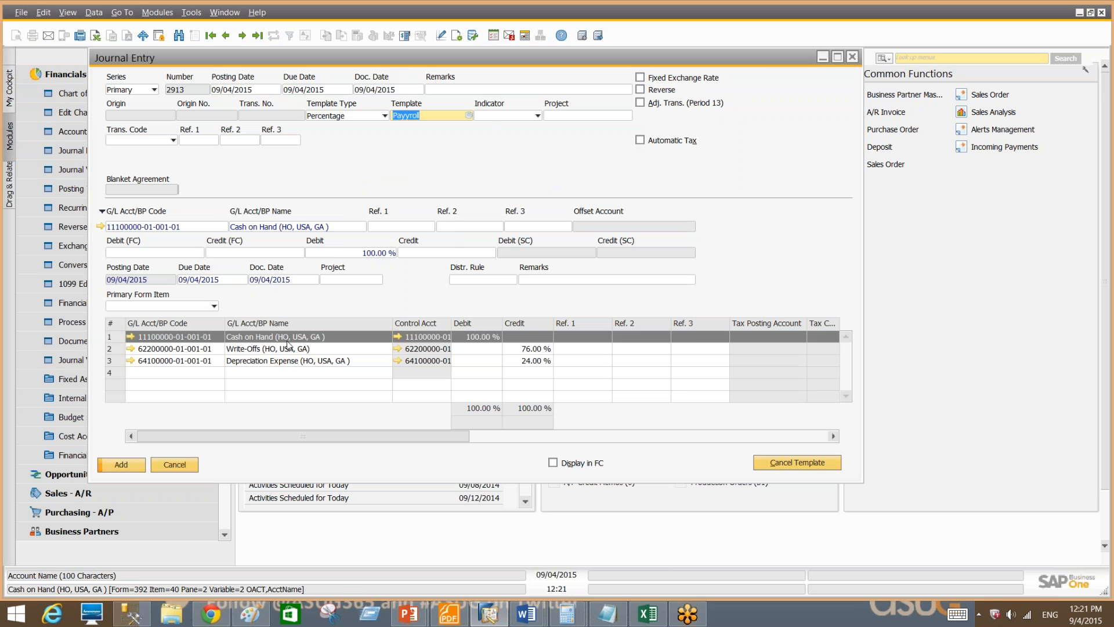
# Enter a debit of 2500 on the Cash on Hand line to distribute the credits by the template's percentages.
pyautogui.click(471, 336)
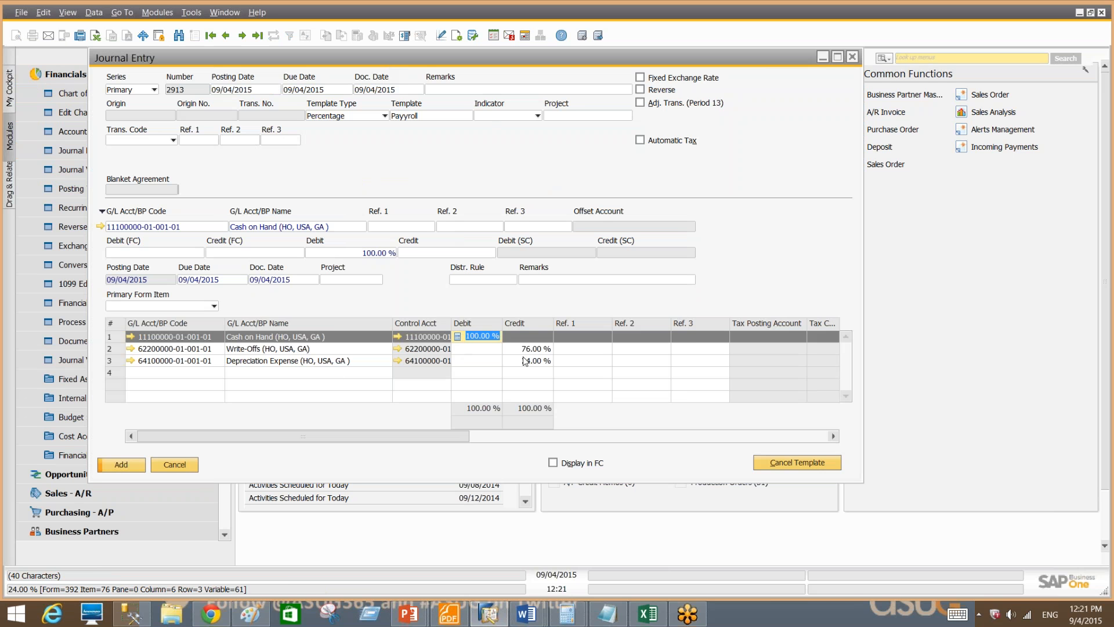
pyautogui.write('2500')
pyautogui.press('Tab')
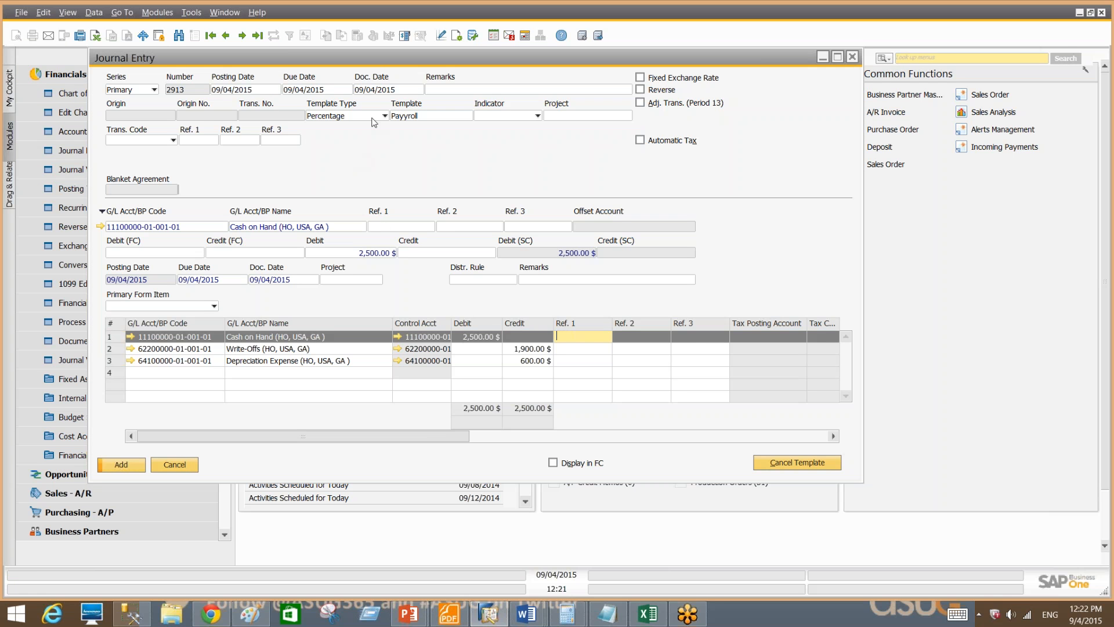
# Switch the journal entry's template type to Recurring Posting, and leave the entry without adding it.
pyautogui.click(373, 116)
pyautogui.click(352, 143)
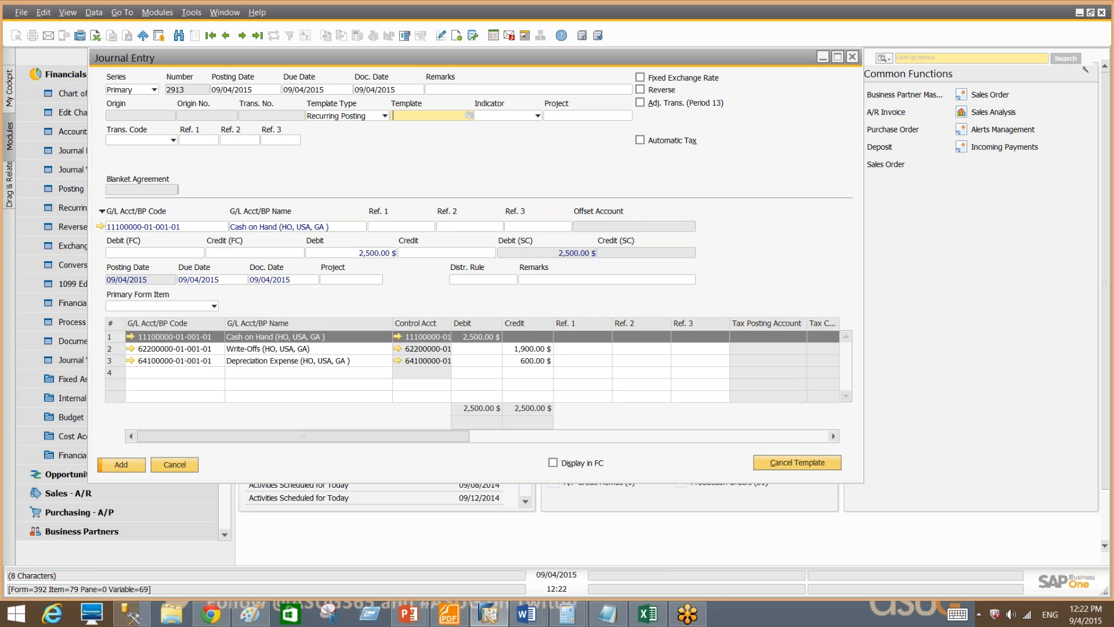
pyautogui.click(452, 382)
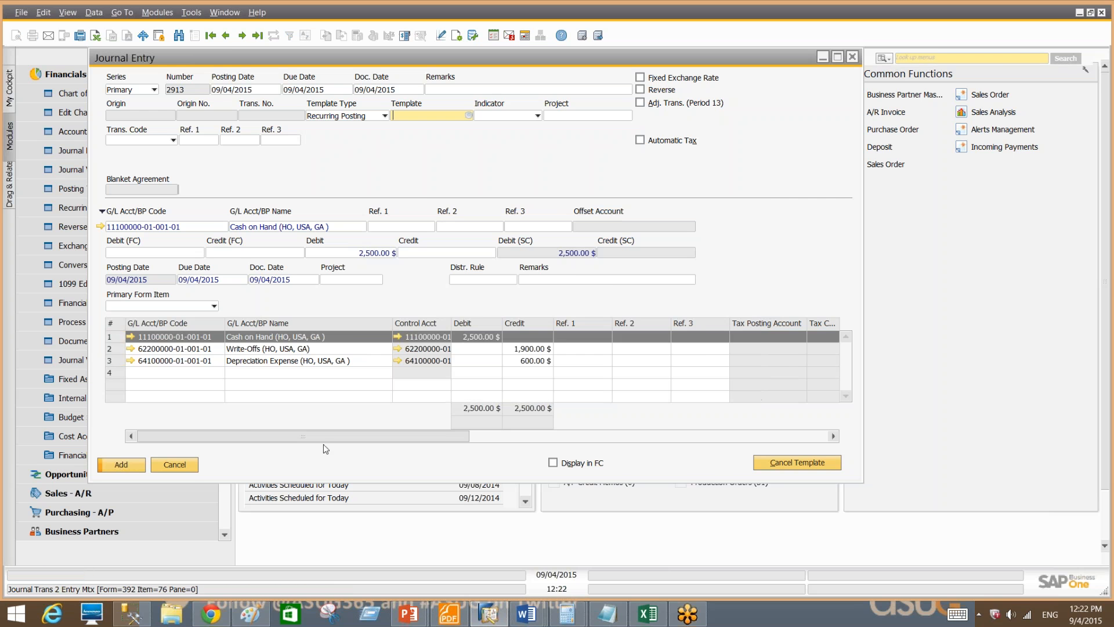
pyautogui.click(177, 464)
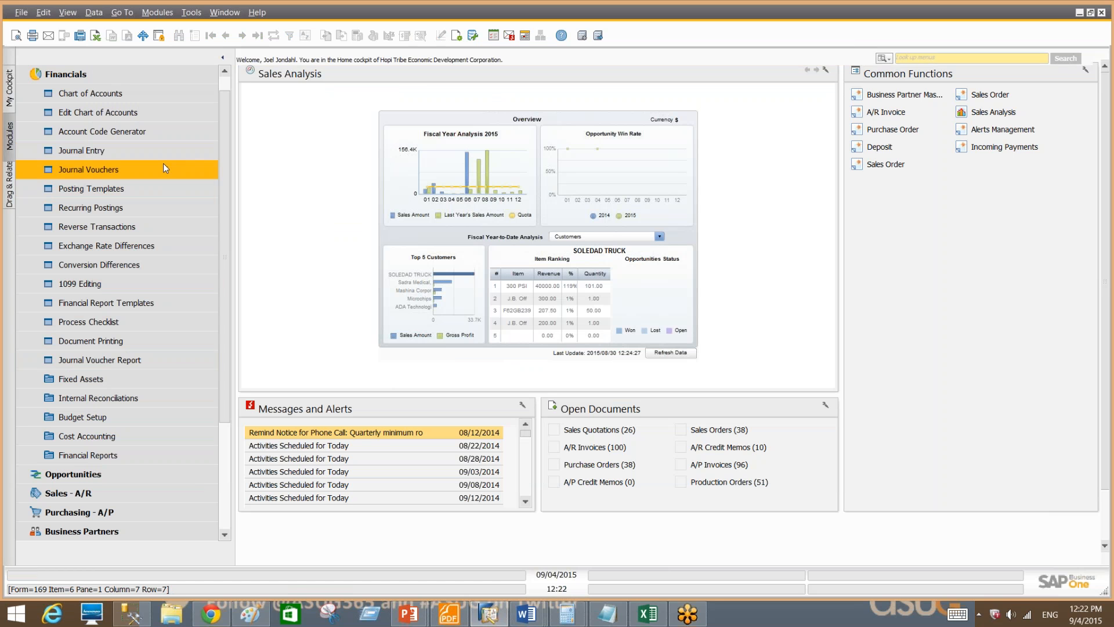
# Open Recurring Transactions under Sales - A/R, review the transactions scheduled for execution, and close the list without executing any.
pyautogui.click(129, 80)
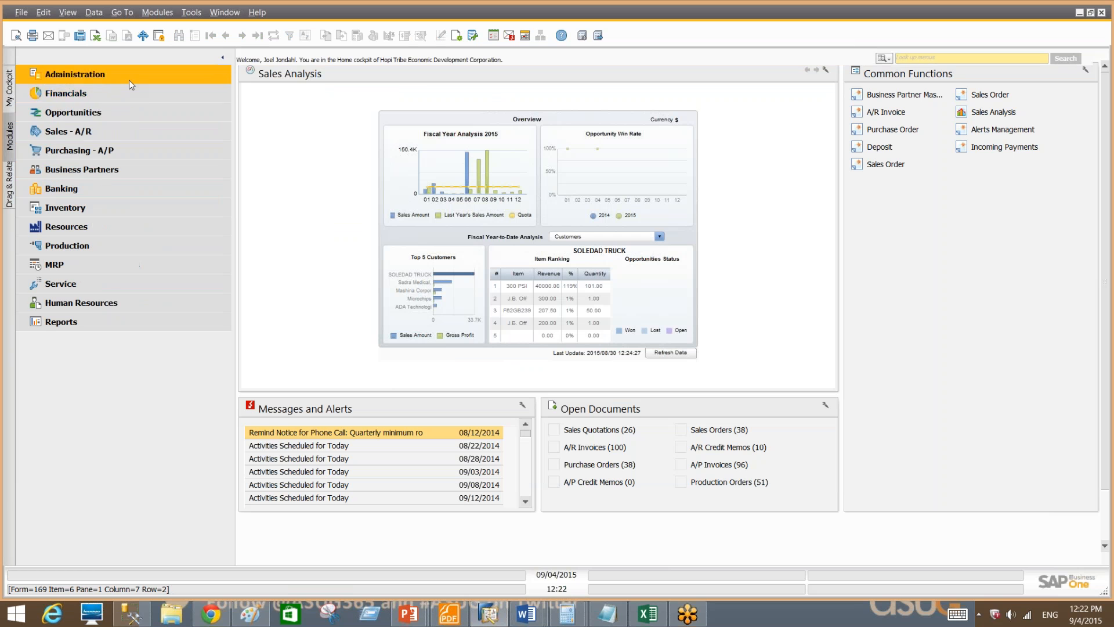
pyautogui.click(124, 136)
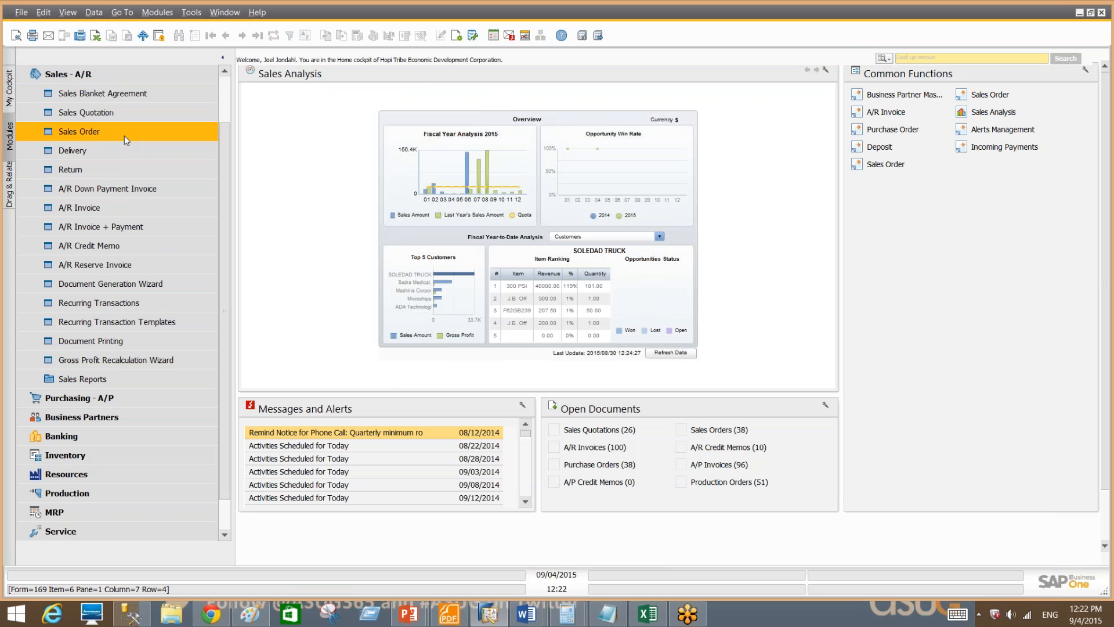
pyautogui.click(134, 308)
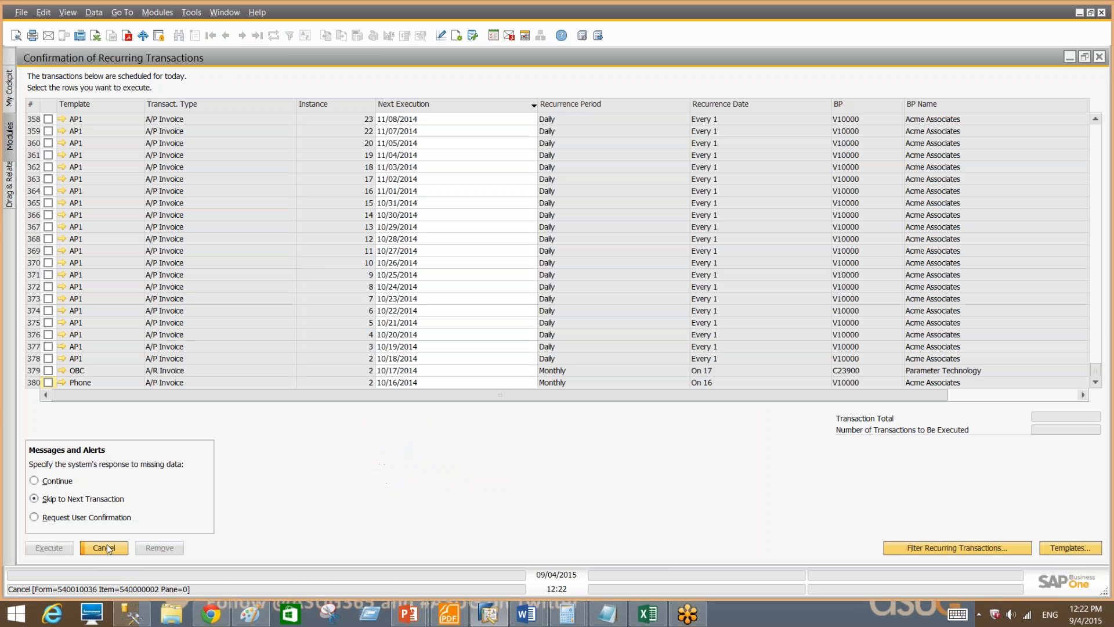
pyautogui.click(104, 548)
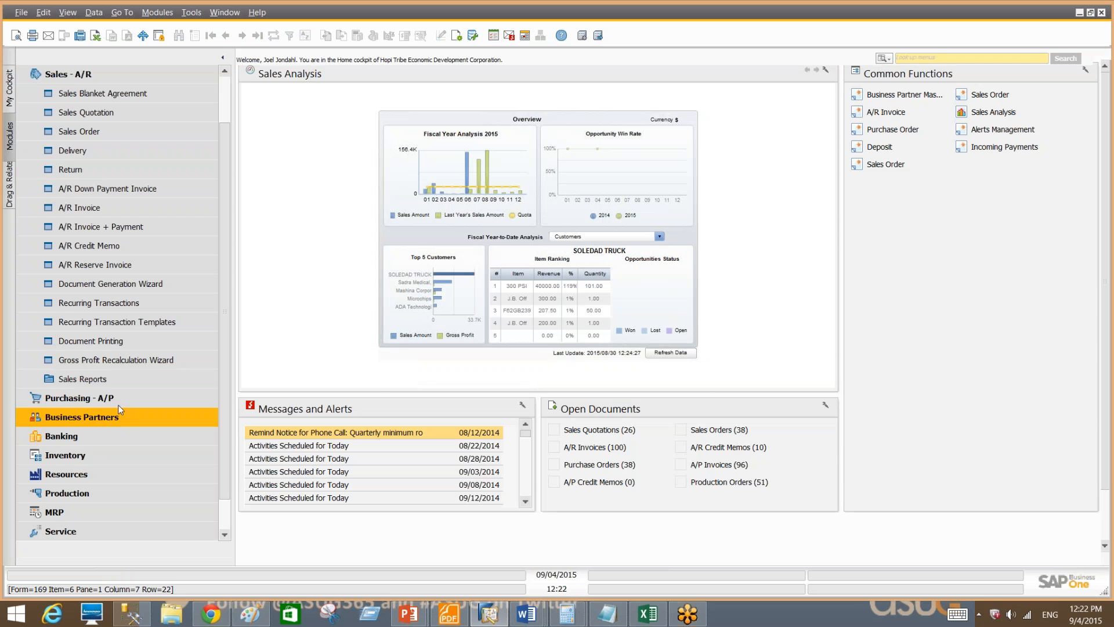
# Open Recurring Transaction Templates and add a template row coded Rent5 with the type A/P Invoice.
pyautogui.click(112, 322)
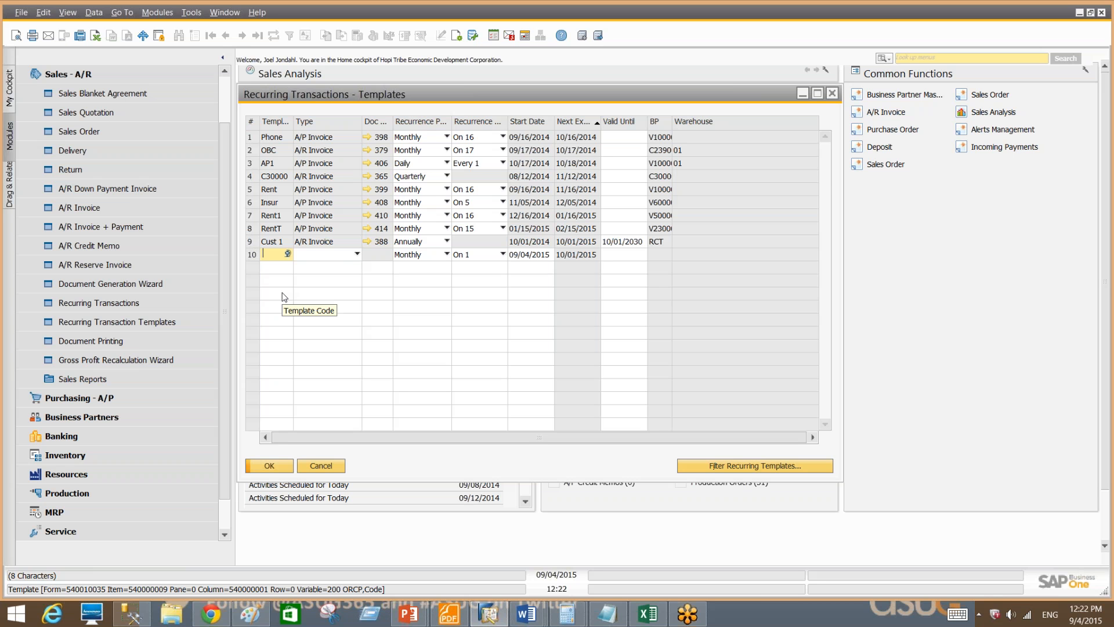
pyautogui.write('Rent5')
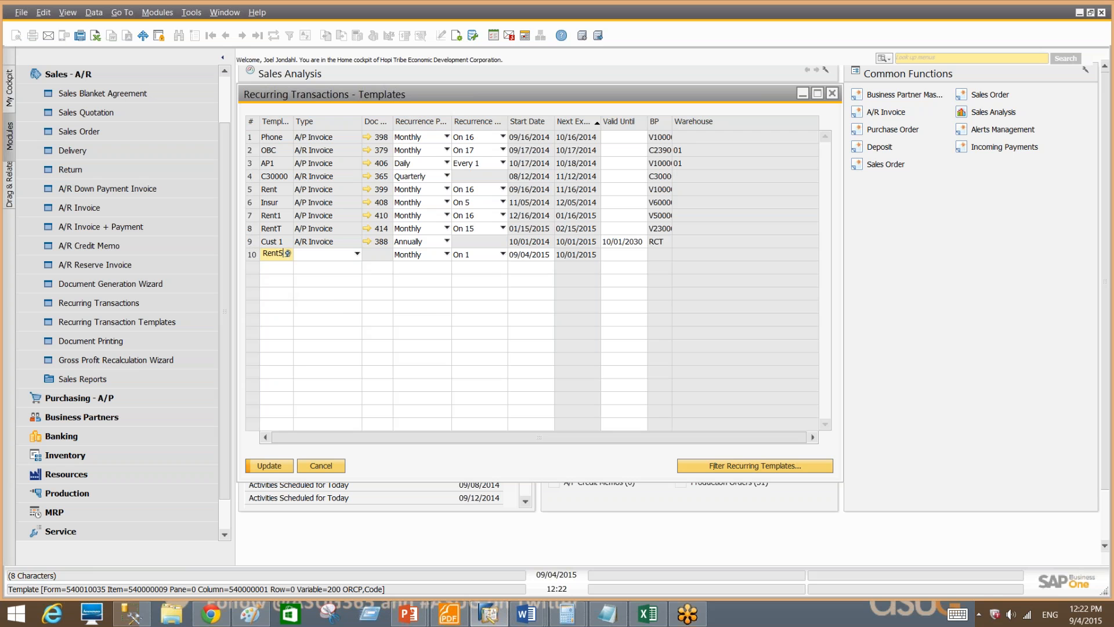
pyautogui.press('Tab')
pyautogui.click(323, 254)
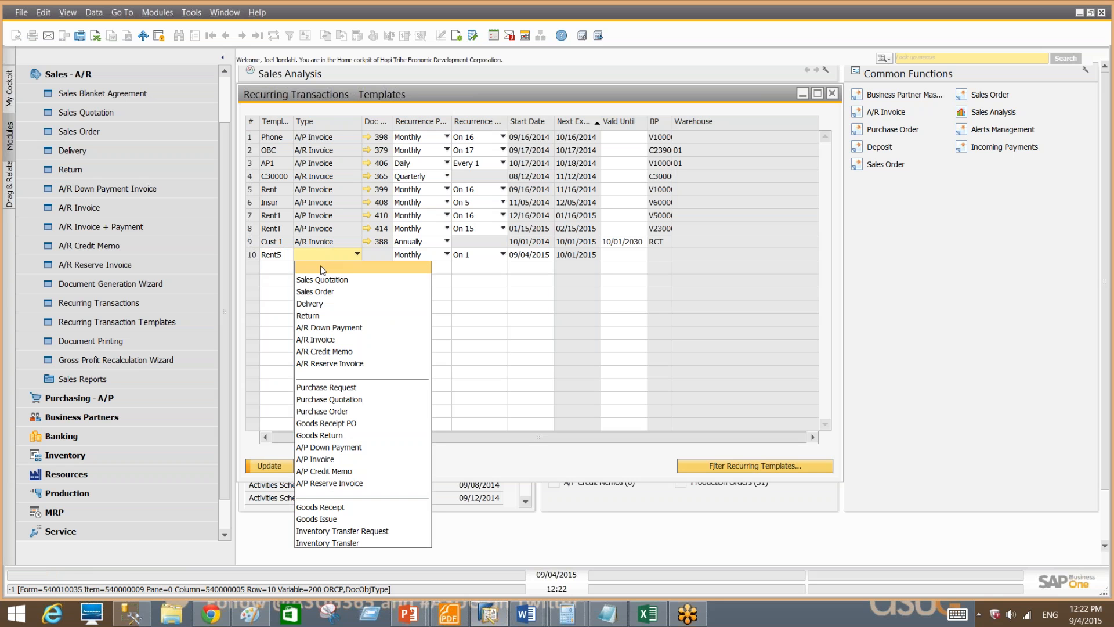
pyautogui.click(335, 459)
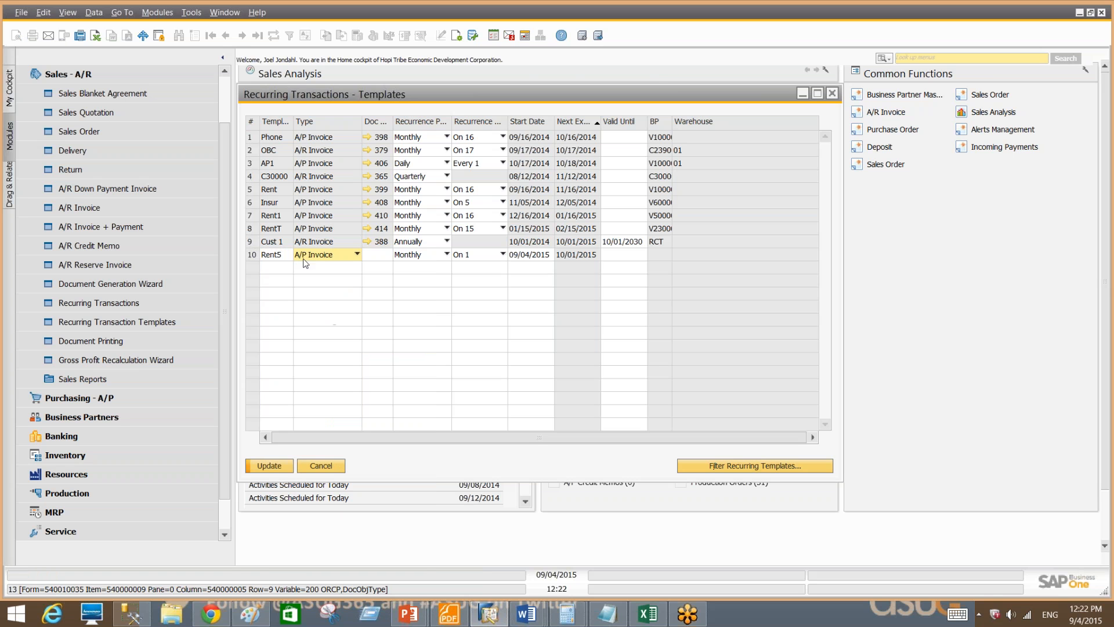
# Create a new draft A/P invoice for the Rent5 template and choose the business partner named Vendor.
pyautogui.click(374, 256)
pyautogui.click(377, 256)
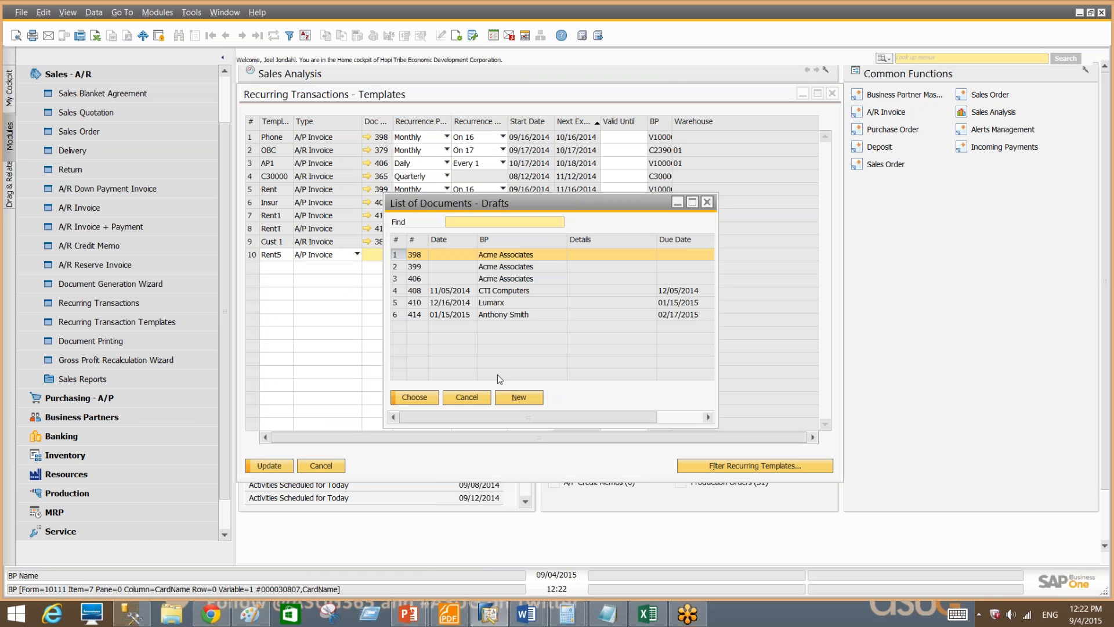
pyautogui.click(514, 399)
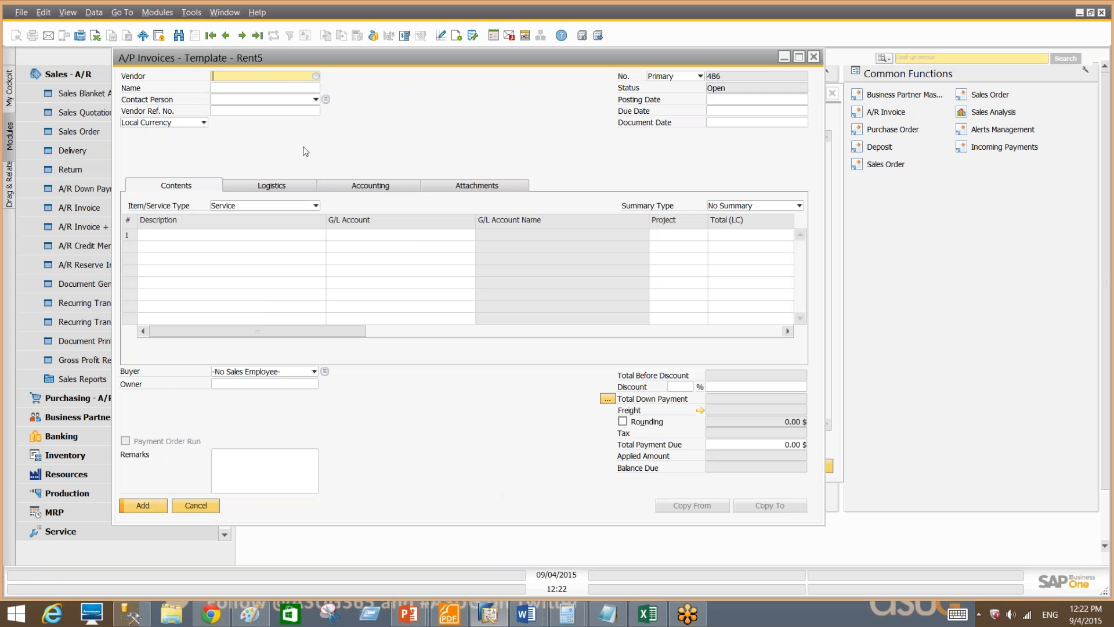
pyautogui.click(196, 506)
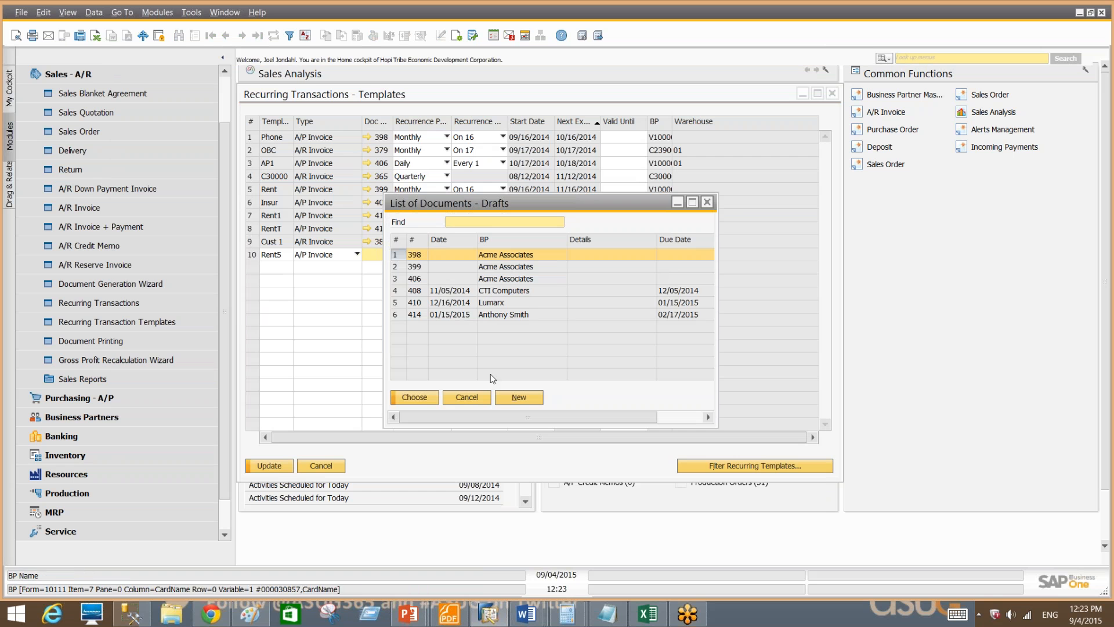
pyautogui.click(515, 398)
pyautogui.click(316, 76)
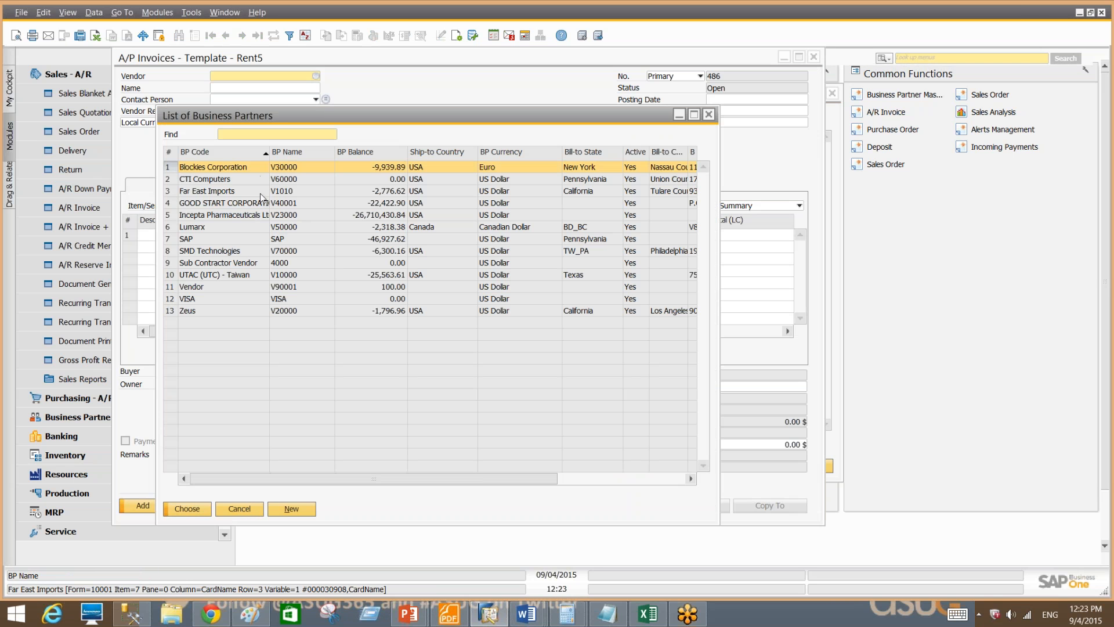
pyautogui.doubleClick(259, 291)
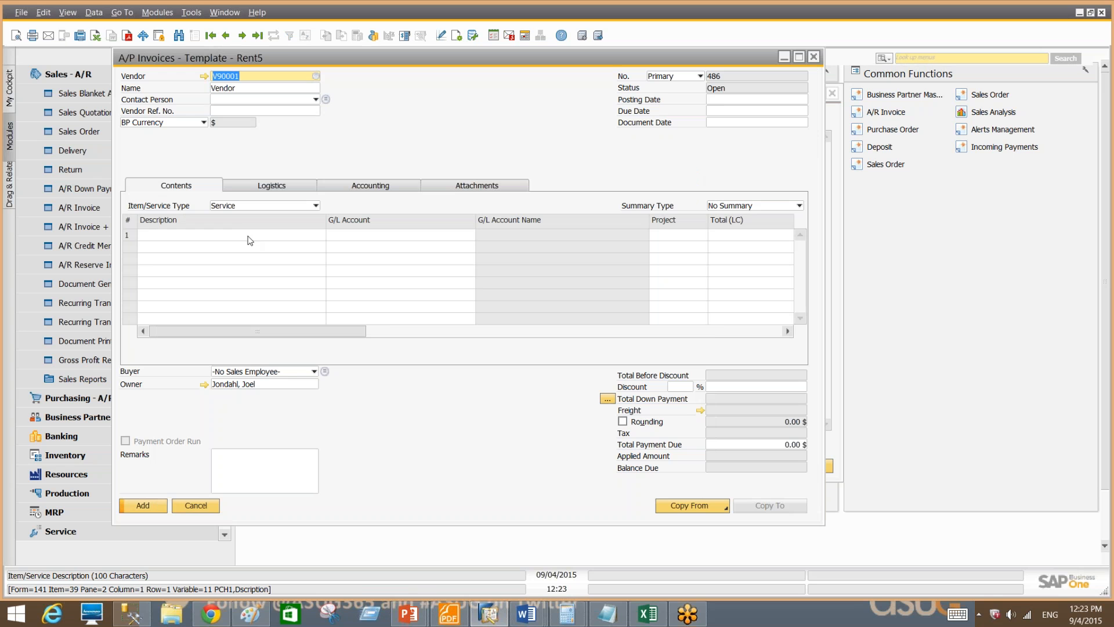
# Describe the invoice's first service line as "Rent for Phoenix office".
pyautogui.click(250, 239)
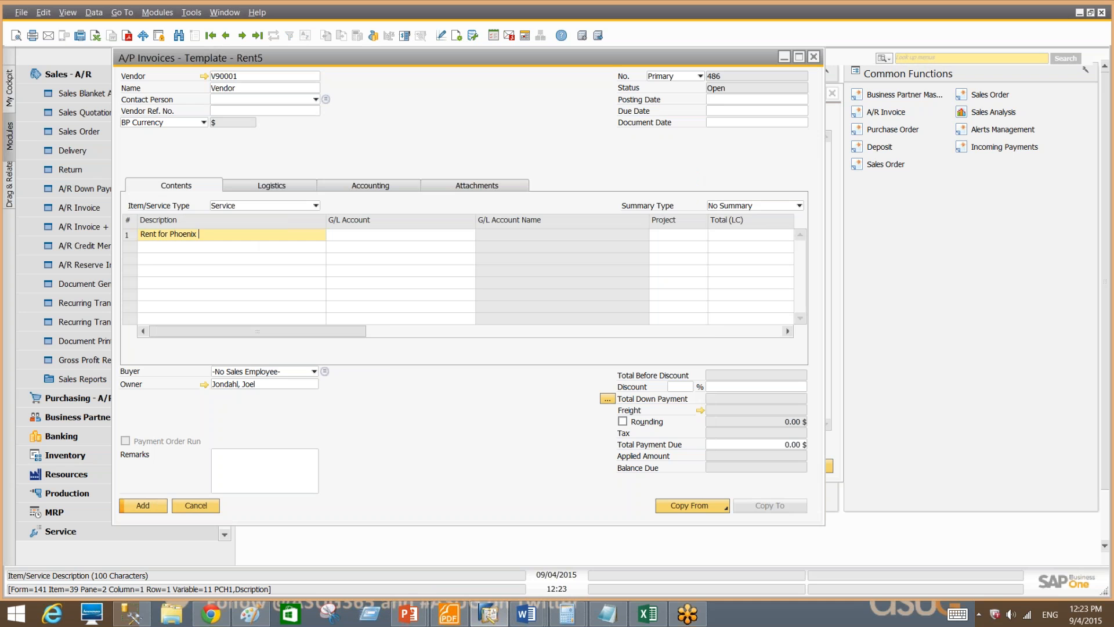
pyautogui.write('Rent for Phoenix office')
pyautogui.press('Tab')
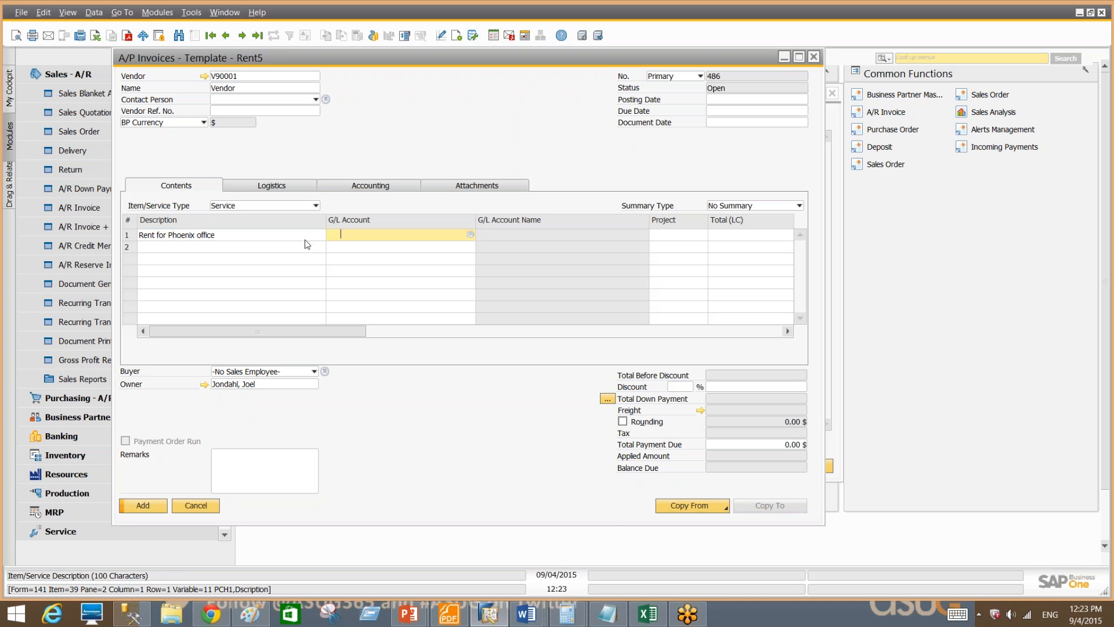
pyautogui.write('6')
pyautogui.press('Tab')
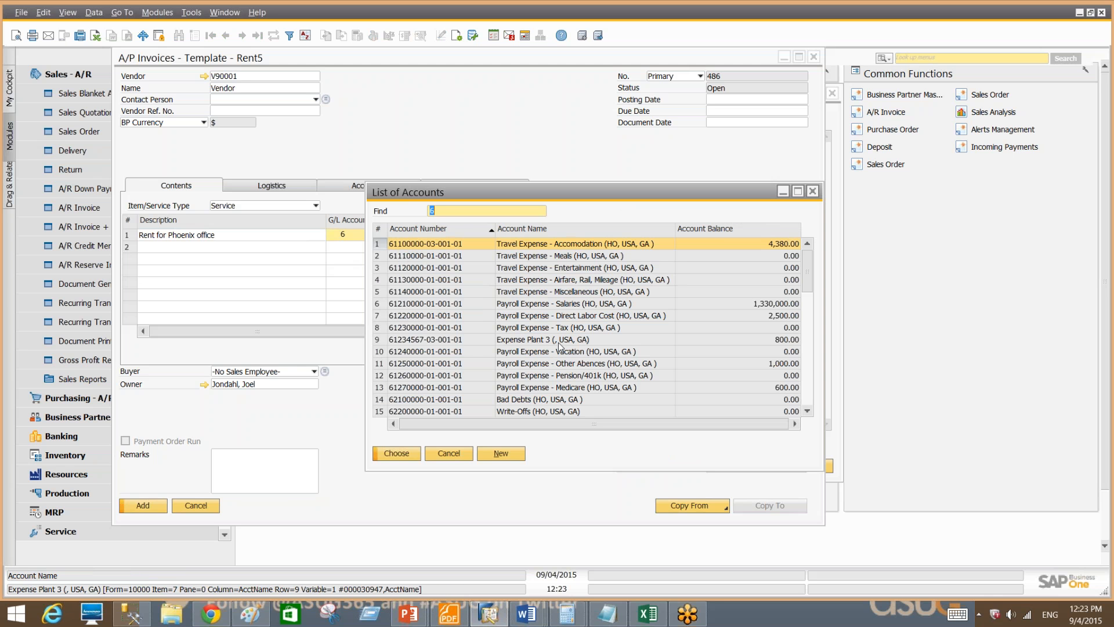
pyautogui.scroll(-2, 562, 366)
pyautogui.scroll(-1, 562, 367)
pyautogui.click(551, 365)
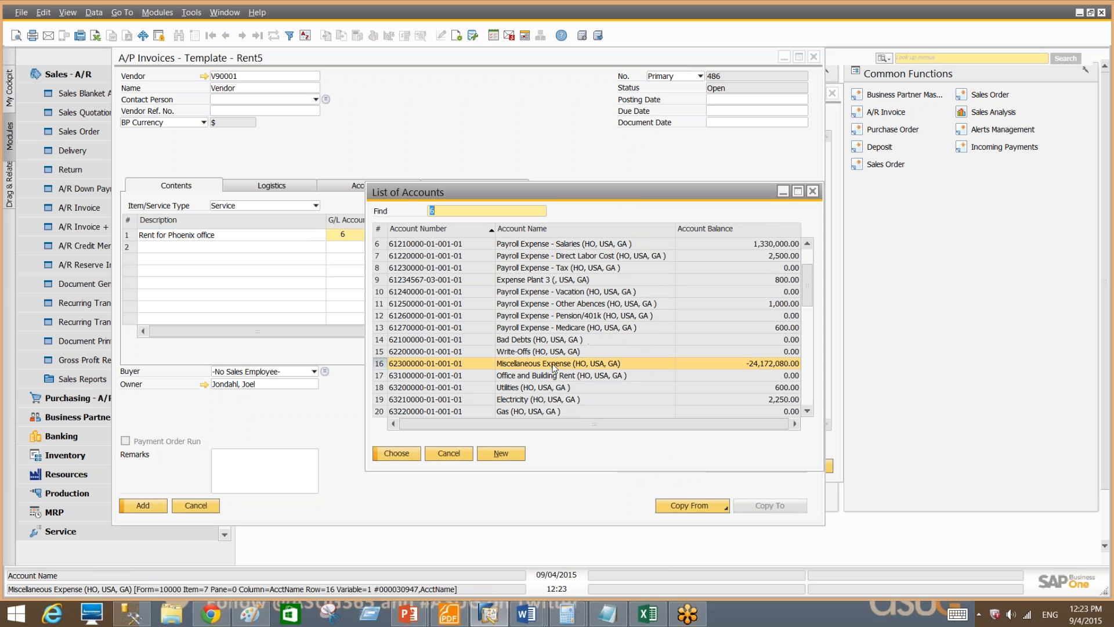
pyautogui.doubleClick(542, 364)
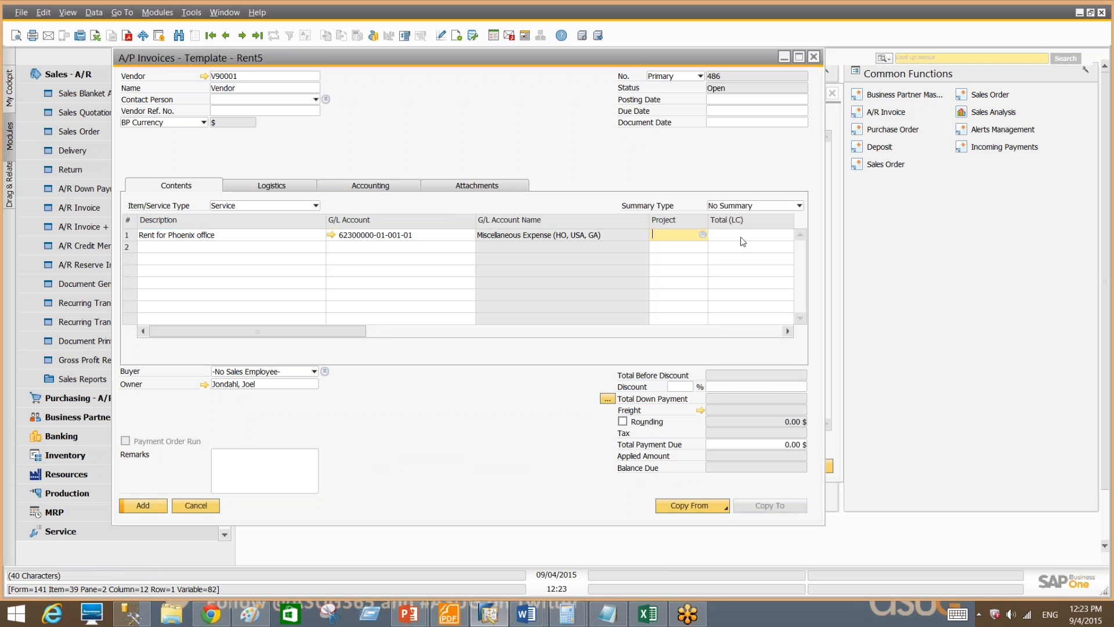
# Complete the draft invoice with posting date 09/04/2015 and a rent line total of 1800, and add it.
pyautogui.click(755, 99)
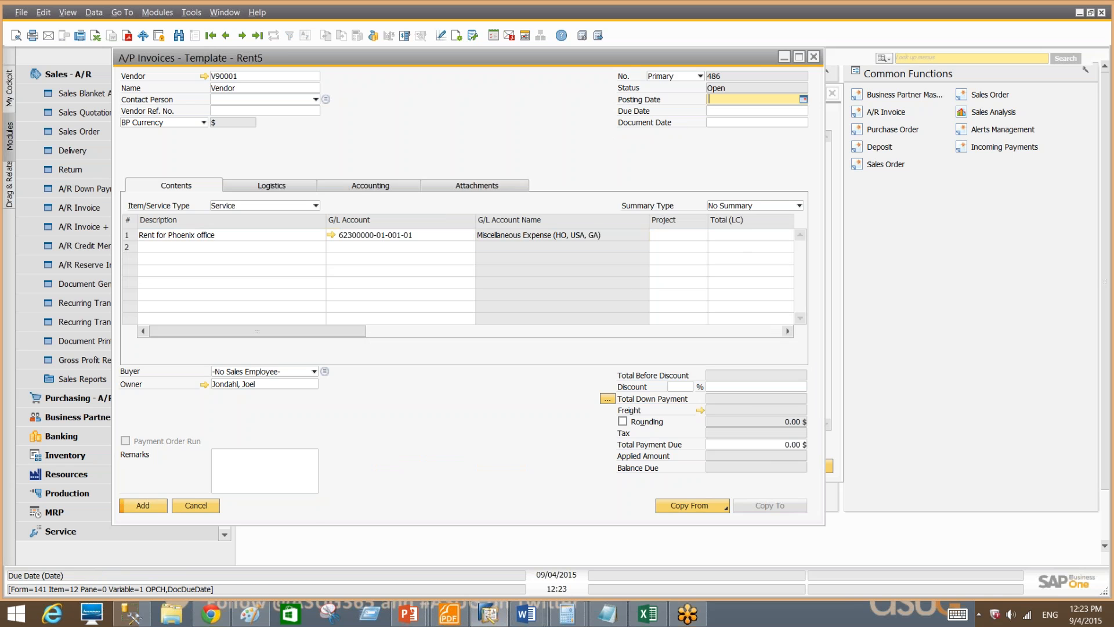
pyautogui.press('Tab')
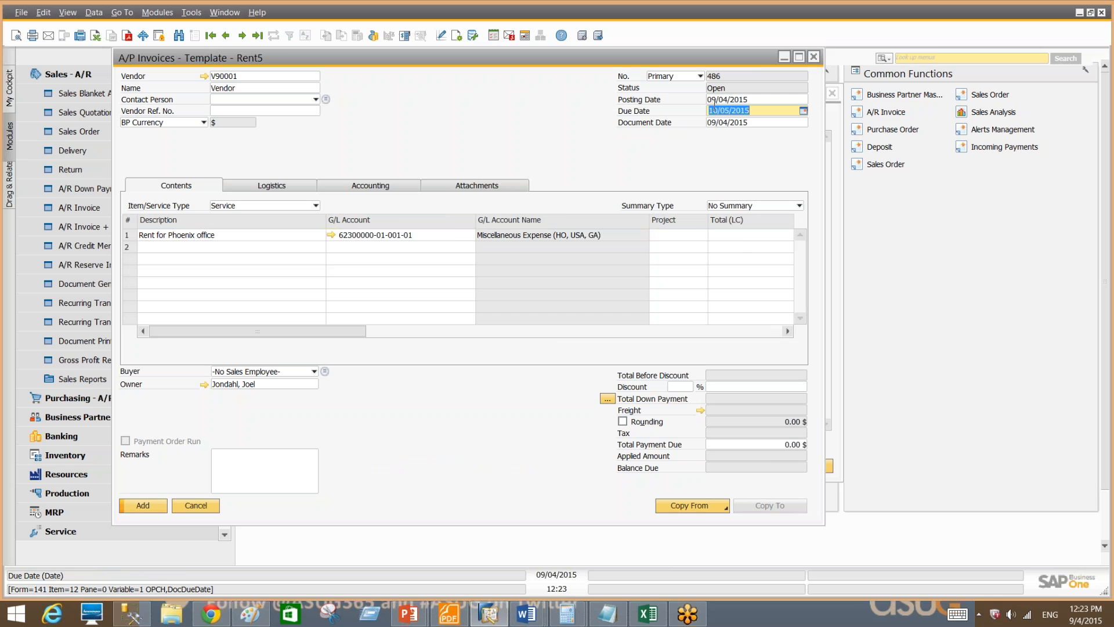
pyautogui.click(739, 235)
pyautogui.moveTo(360, 329); pyautogui.dragTo(333, 339)
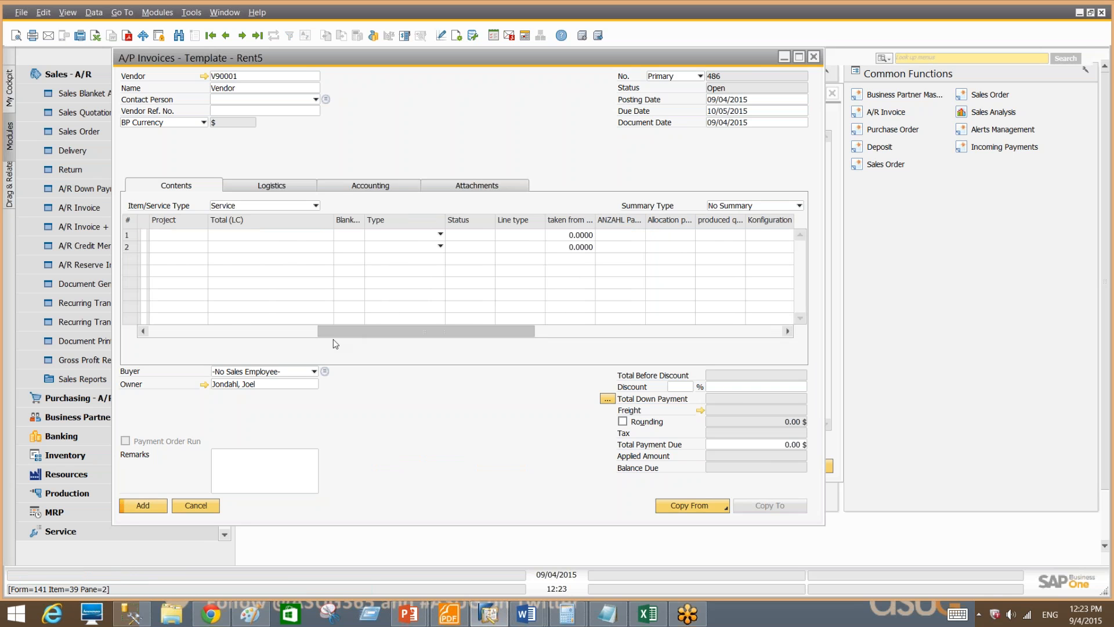
pyautogui.write('1800')
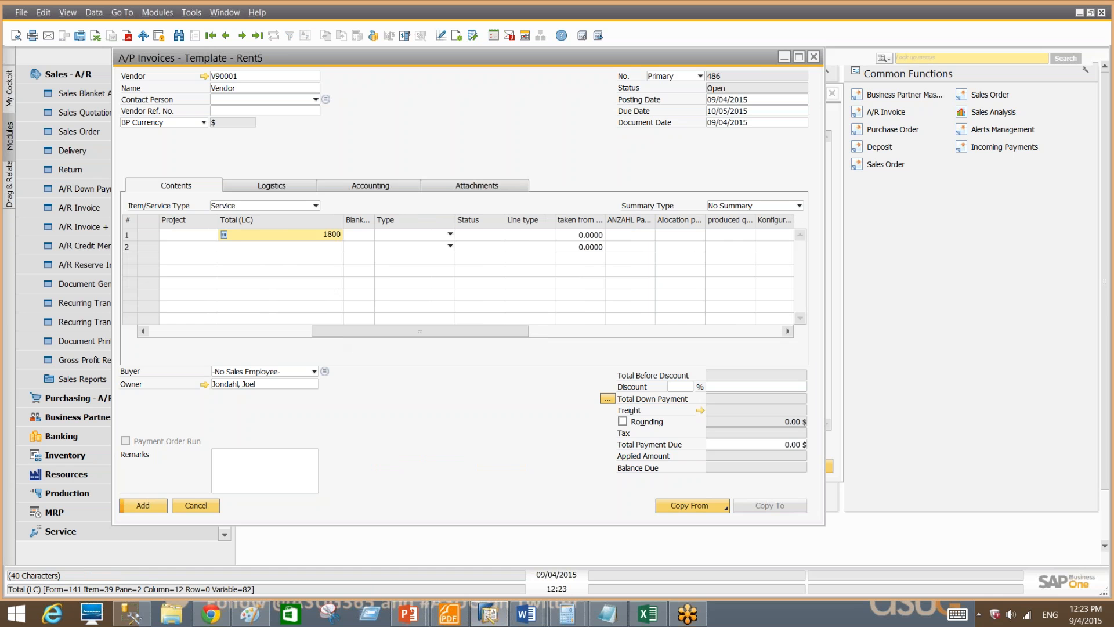
pyautogui.press('Tab')
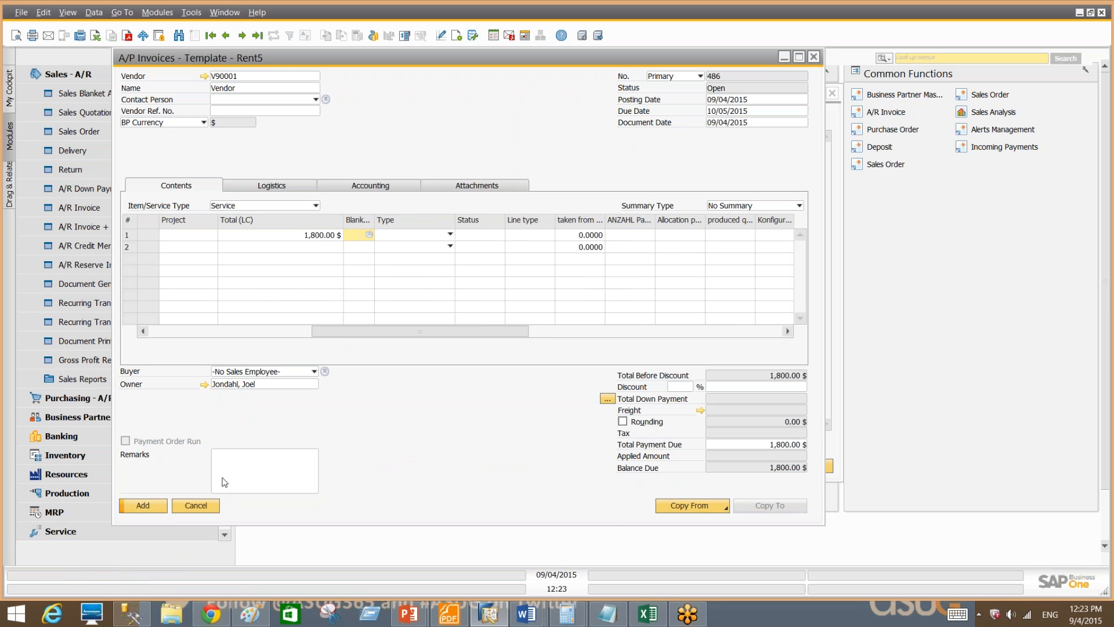
pyautogui.click(148, 506)
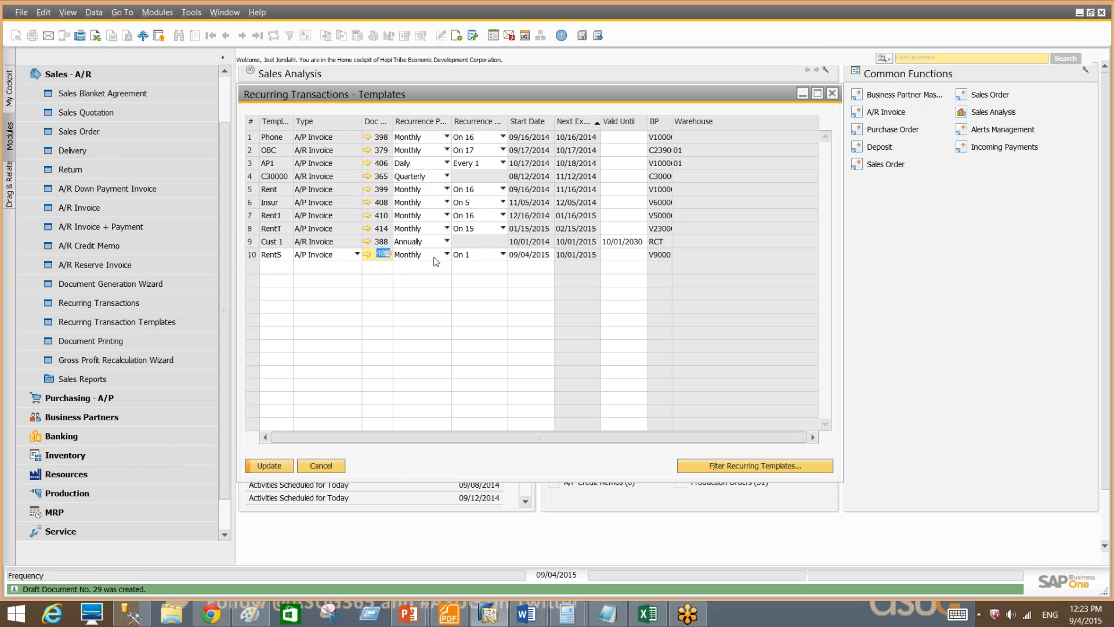
# Keep the Rent5 template's recurrence period at Monthly and save the template list.
pyautogui.click(432, 256)
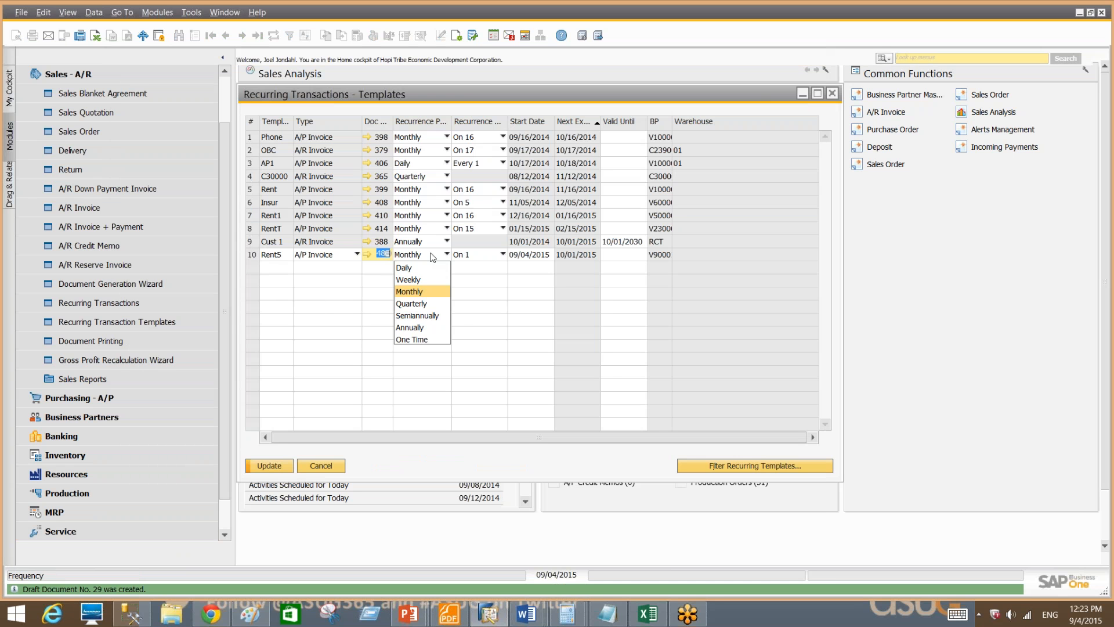
pyautogui.click(431, 254)
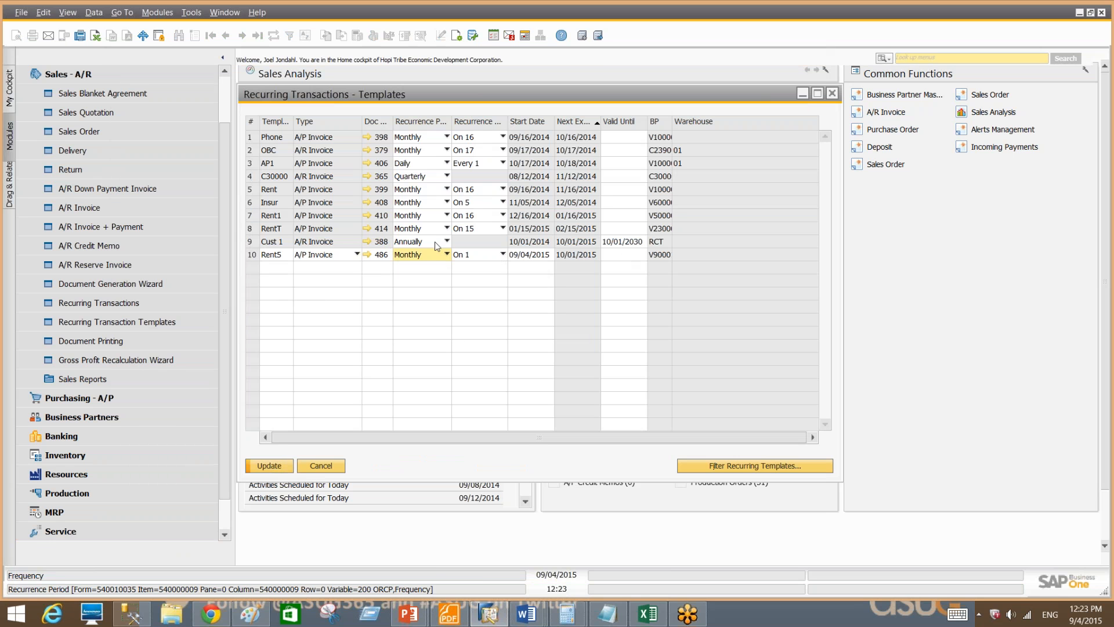
pyautogui.press('Return')
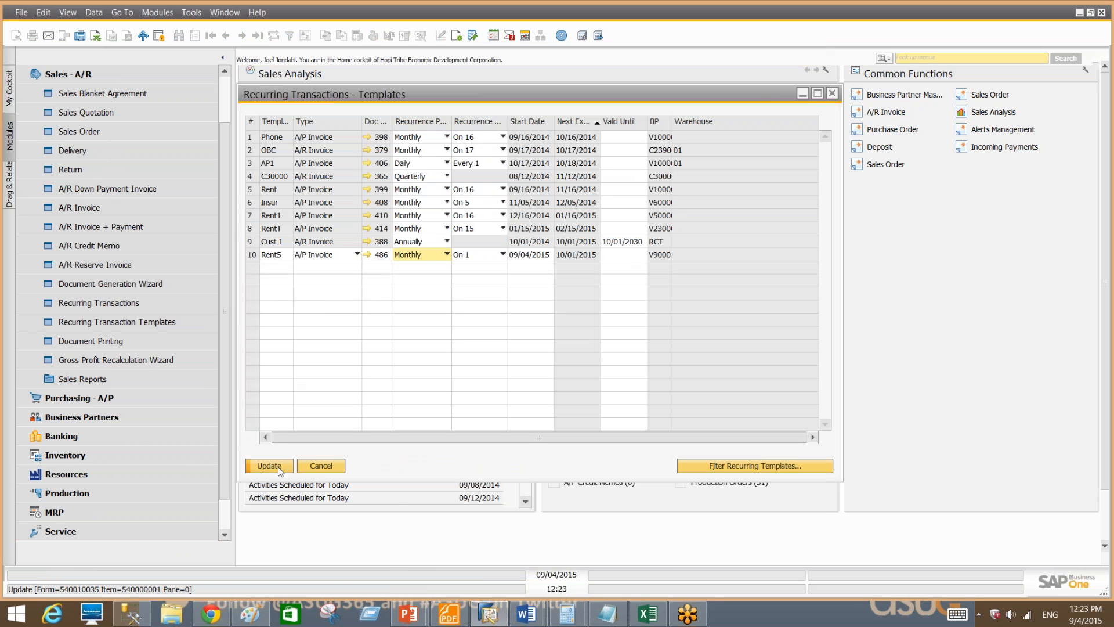
pyautogui.click(269, 466)
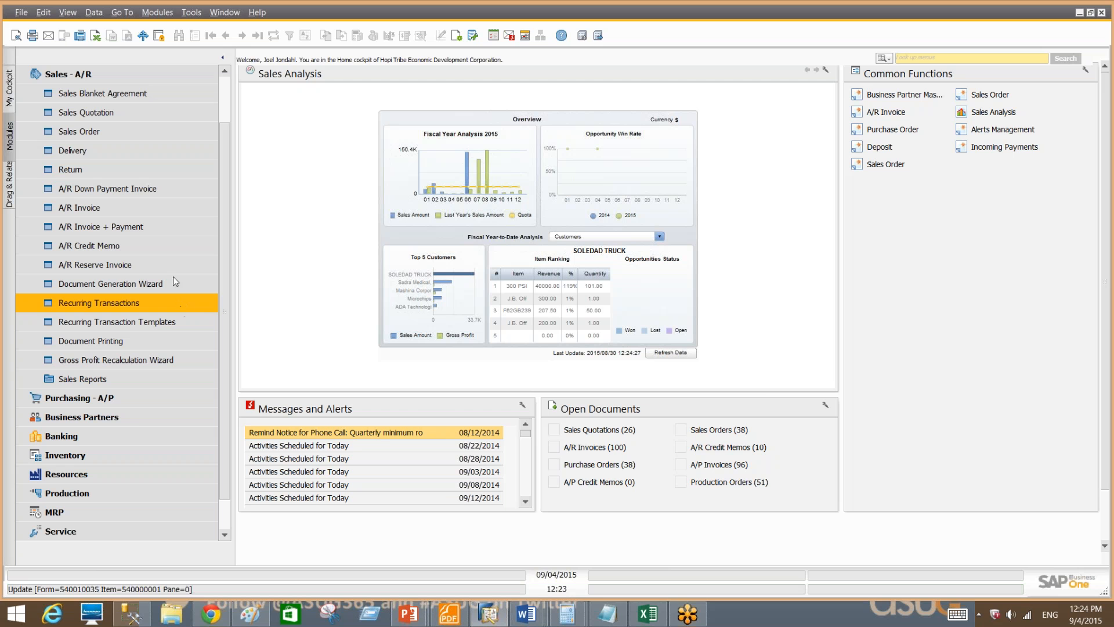
# Open Recurring Transactions, review the scheduled entries, and select all rows for execution before clearing the selection.
pyautogui.click(147, 301)
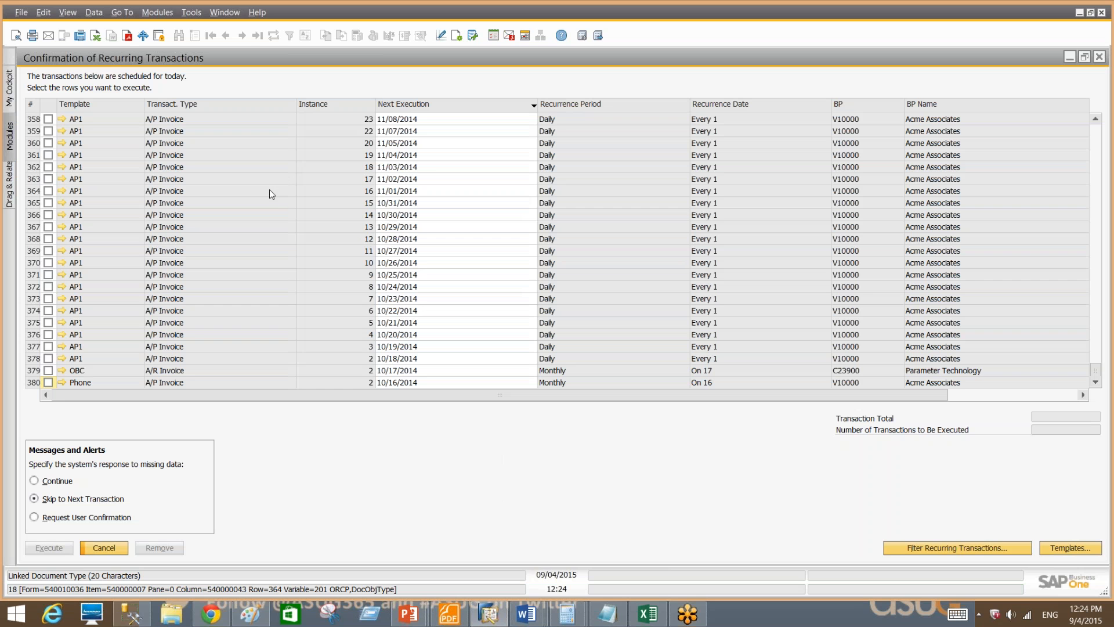
pyautogui.scroll(5, 280, 212)
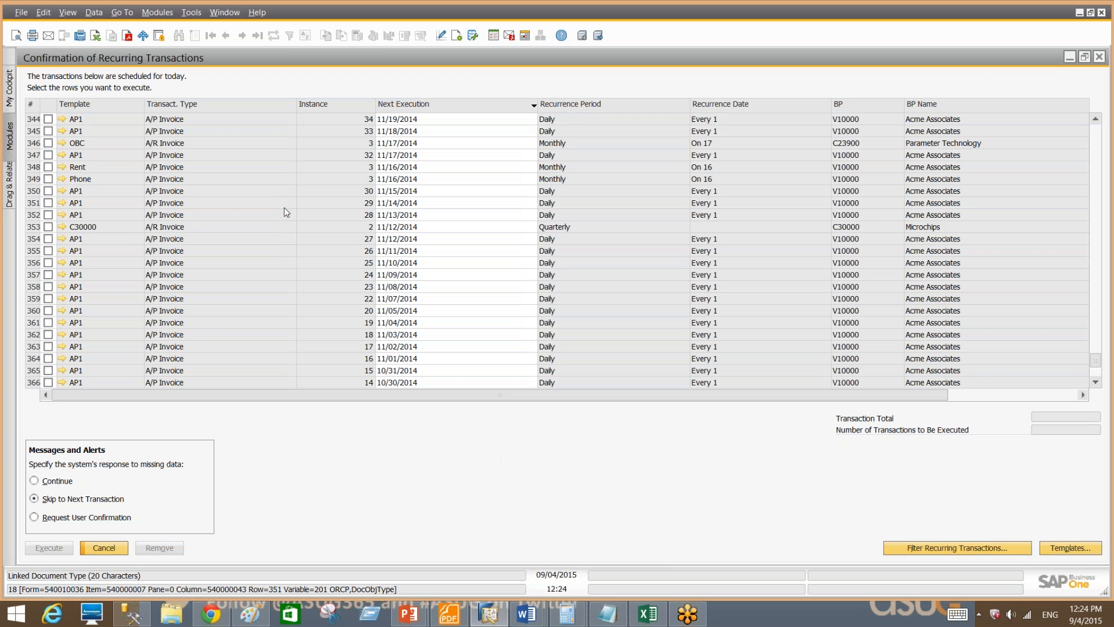
pyautogui.scroll(4, 284, 210)
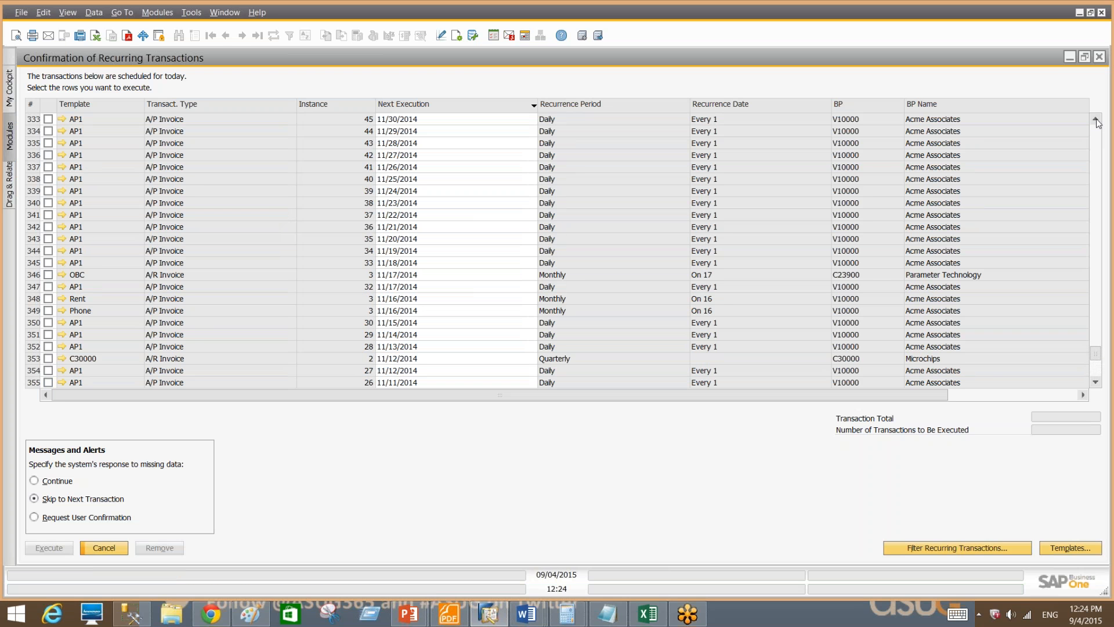
pyautogui.moveTo(1096, 354); pyautogui.dragTo(1079, 410)
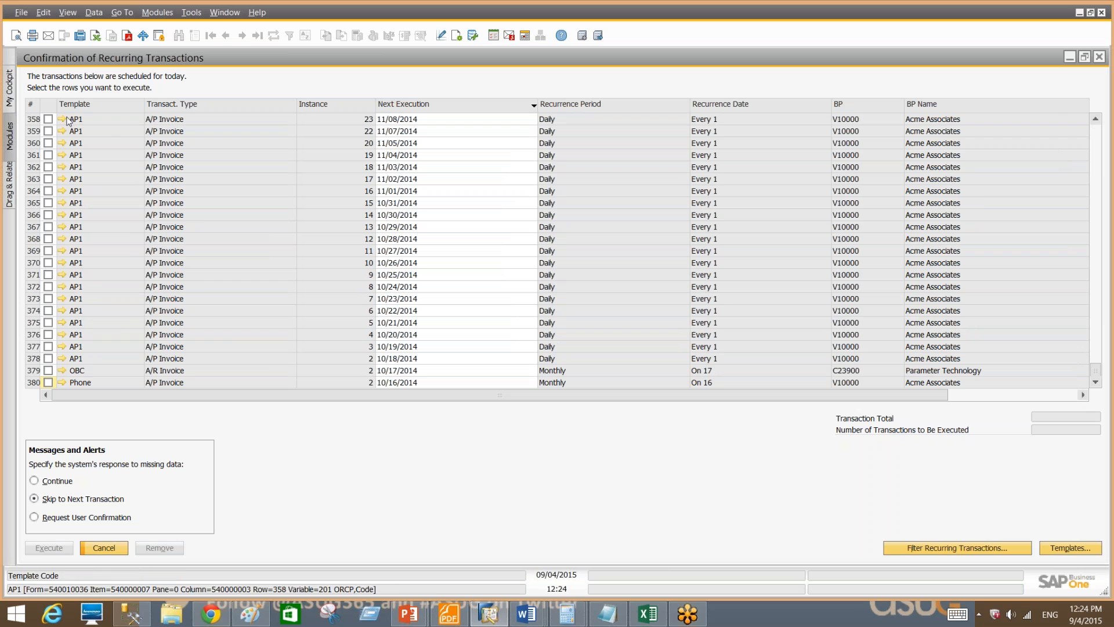
pyautogui.click(48, 107)
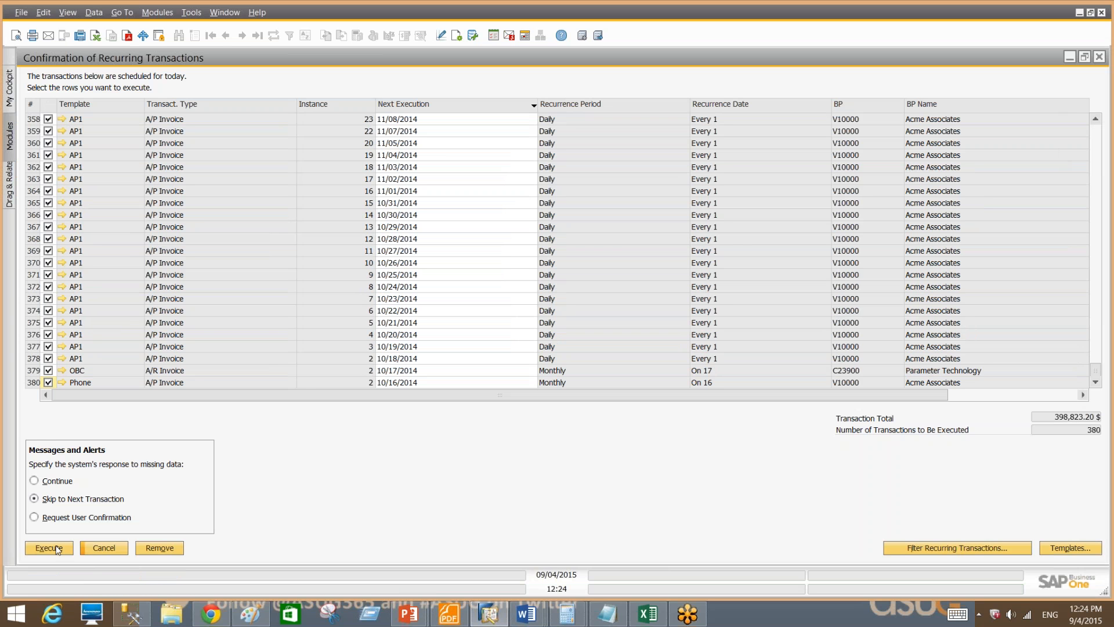
pyautogui.click(48, 107)
# Set the Motherboard BTX unit price to 70 in the AP1 draft A/P invoice dated 11/08/2014, add it, and close the transactions list.
pyautogui.click(61, 119)
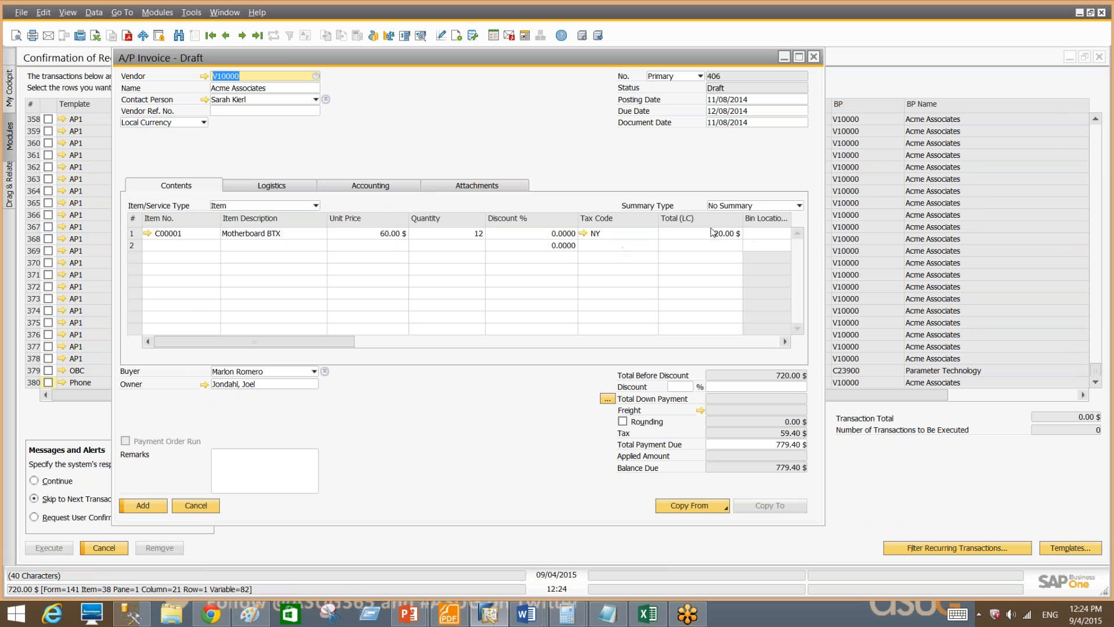
pyautogui.click(367, 233)
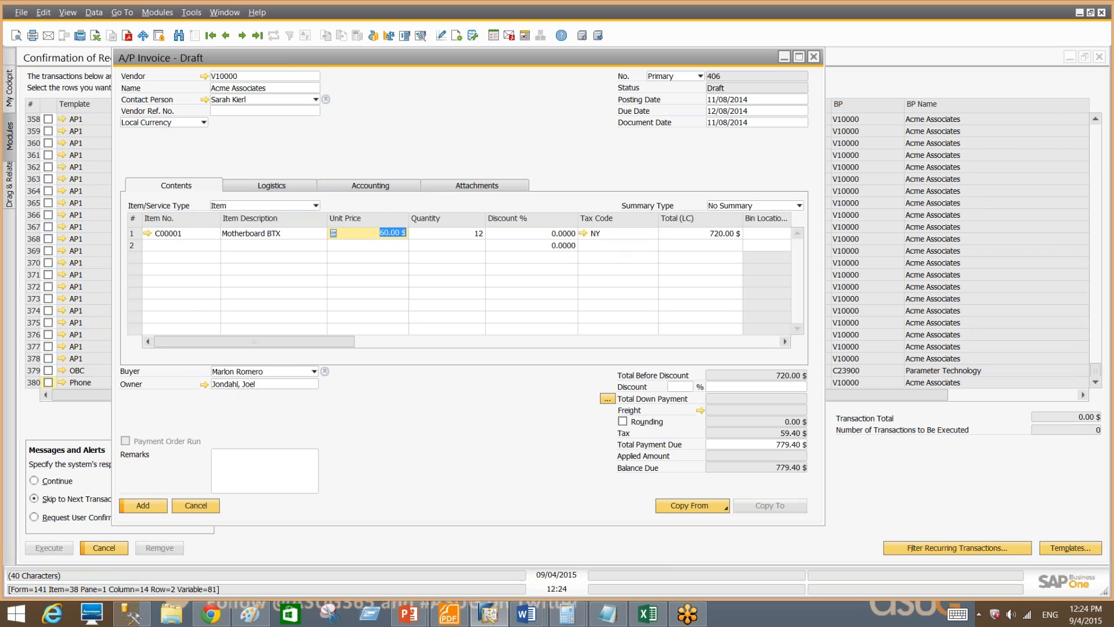
pyautogui.write('70')
pyautogui.press('Tab')
pyautogui.click(142, 505)
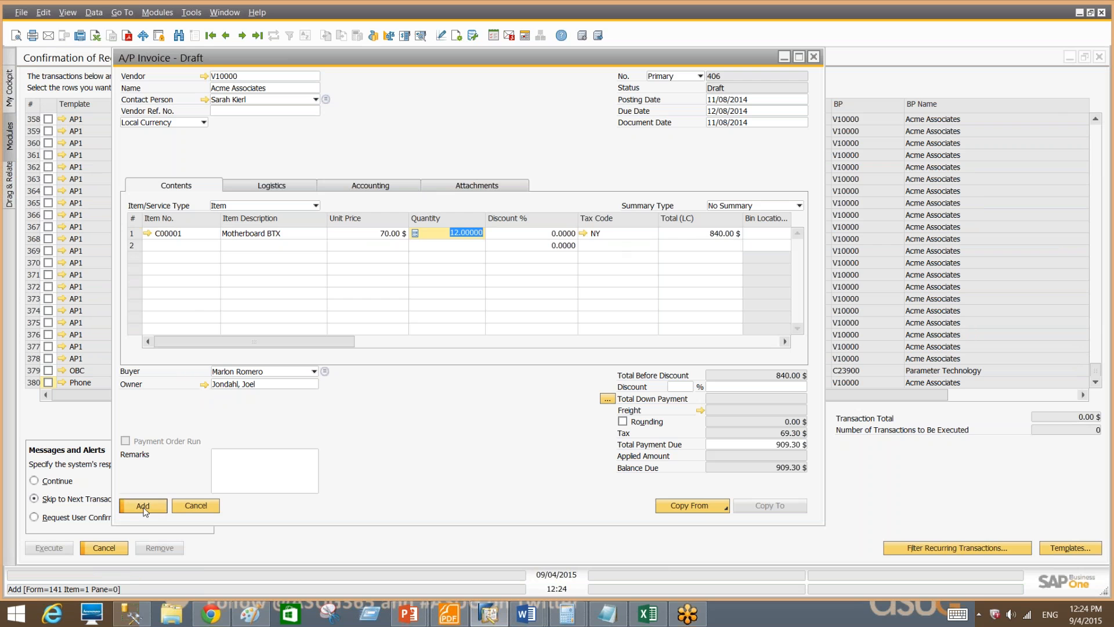
pyautogui.press('Return')
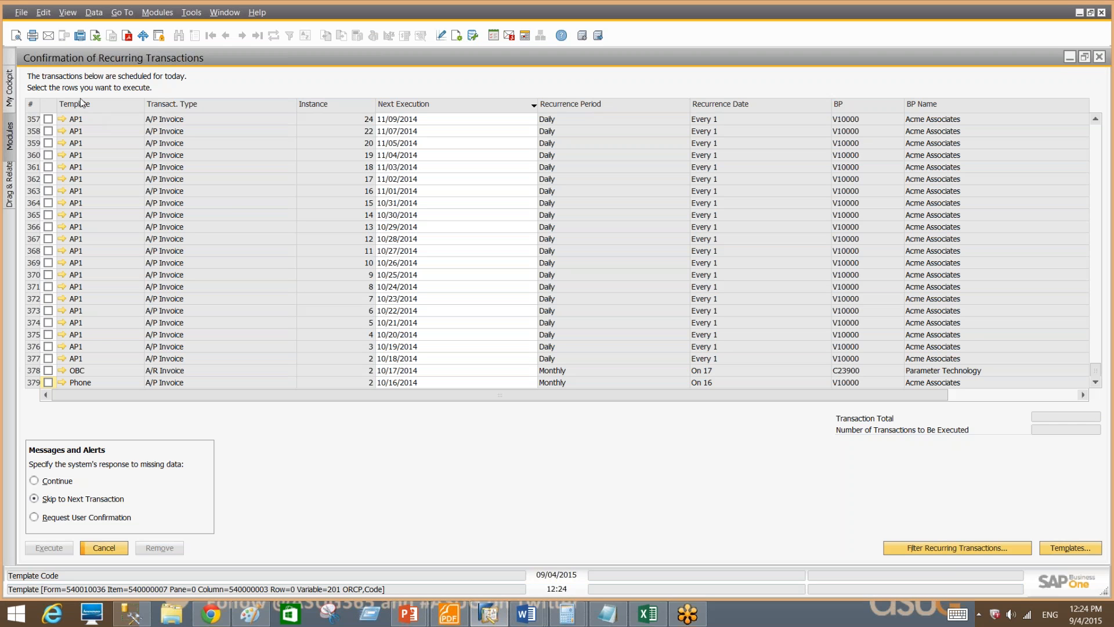
pyautogui.click(116, 548)
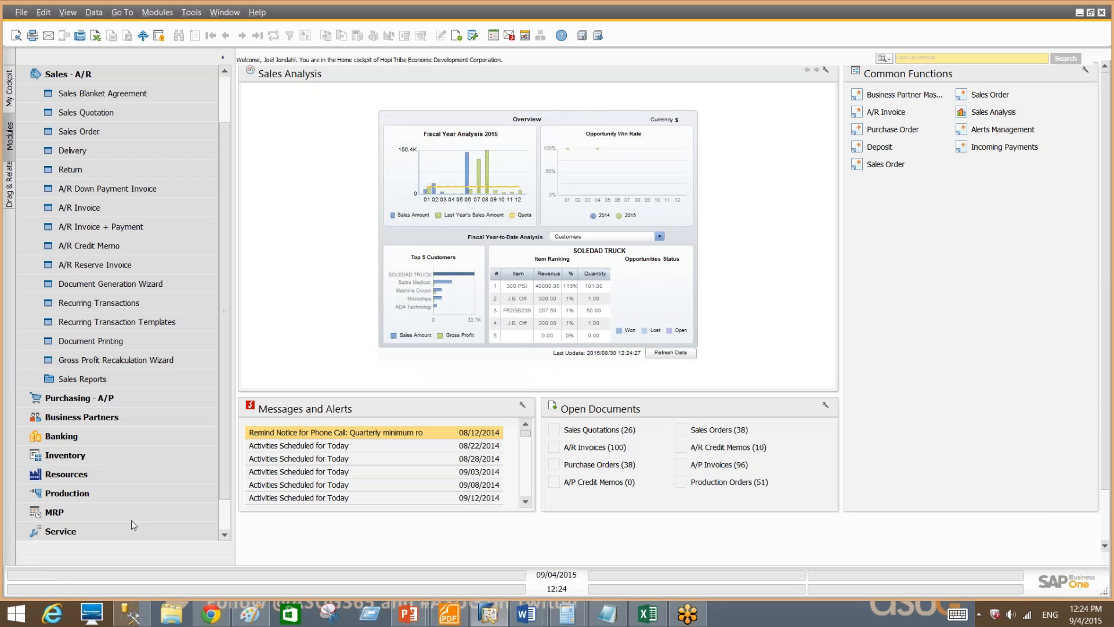
# Collapse Sales - A/R, search the menus for "gene", and open the General Ledger report's selection criteria.
pyautogui.click(112, 77)
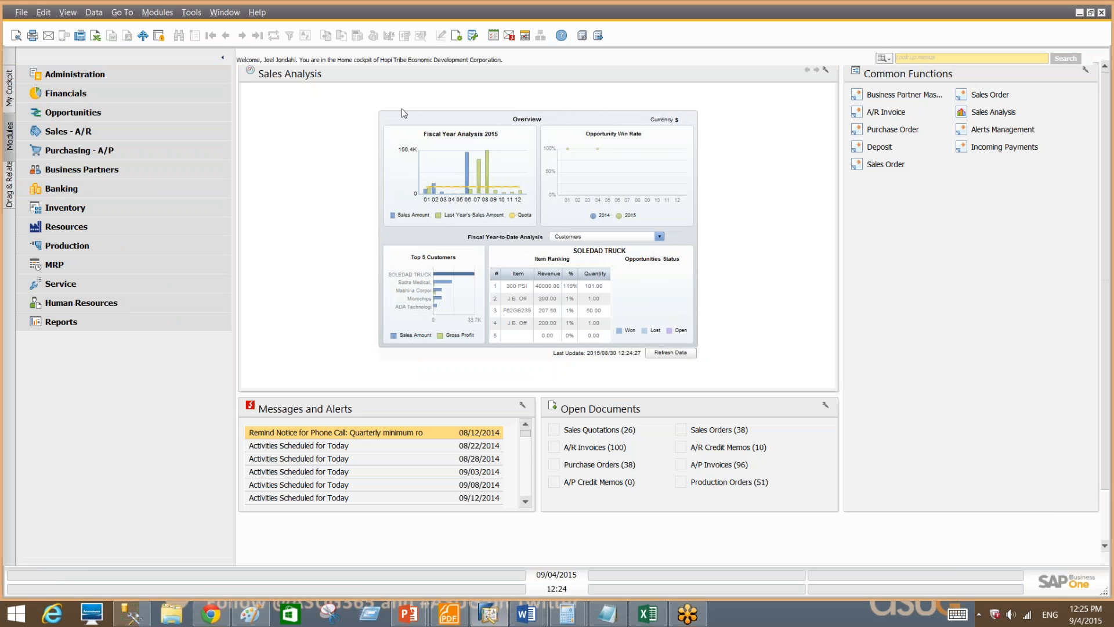
pyautogui.click(886, 58)
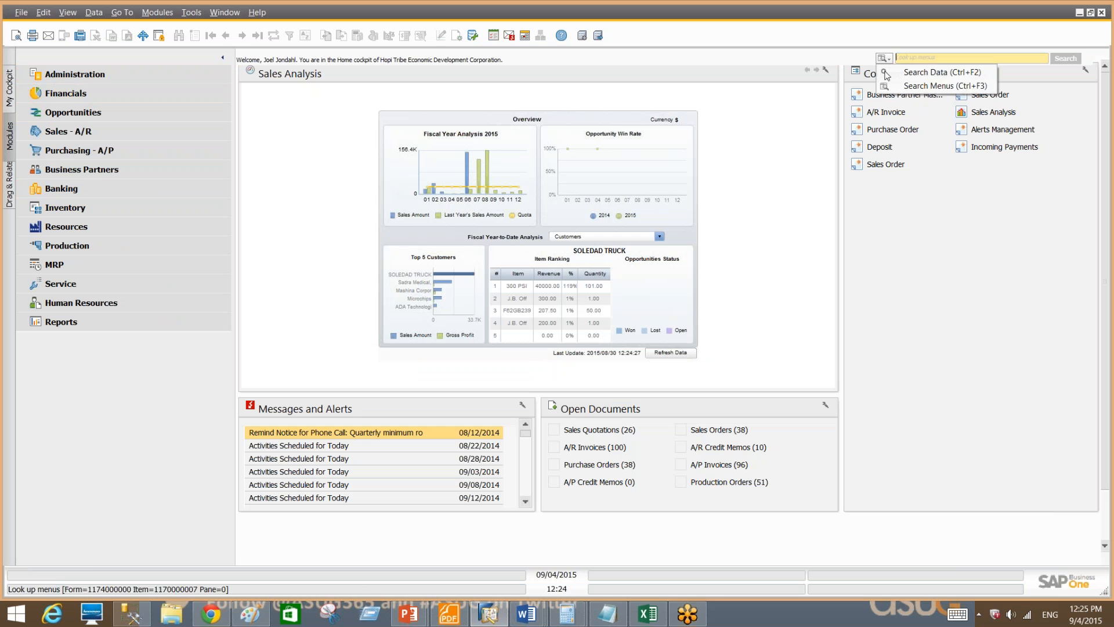
pyautogui.click(896, 87)
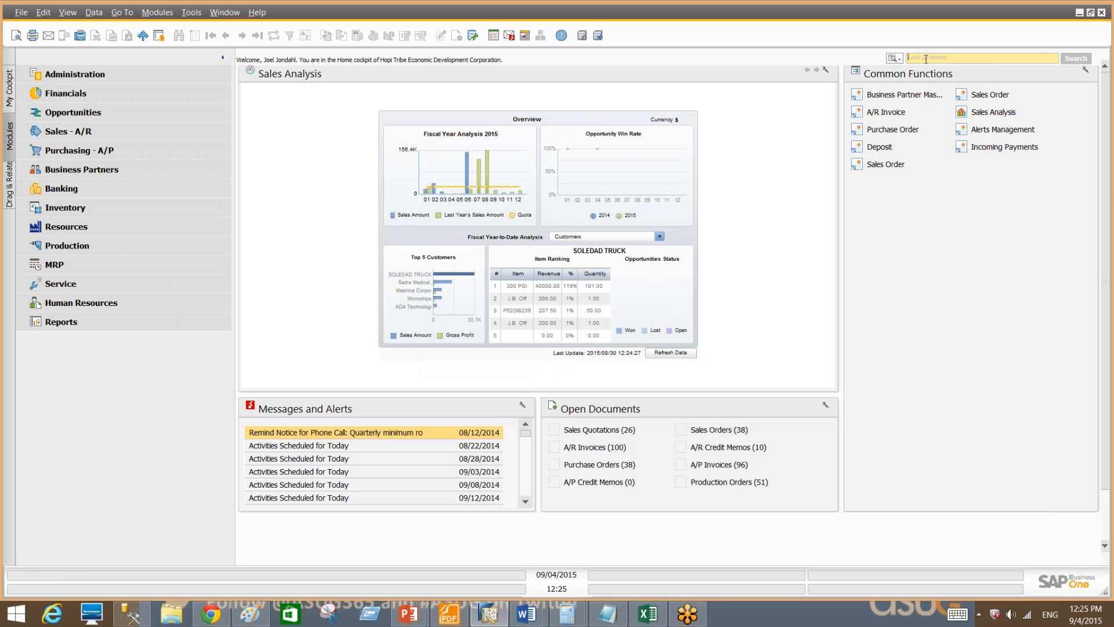
pyautogui.write('gene')
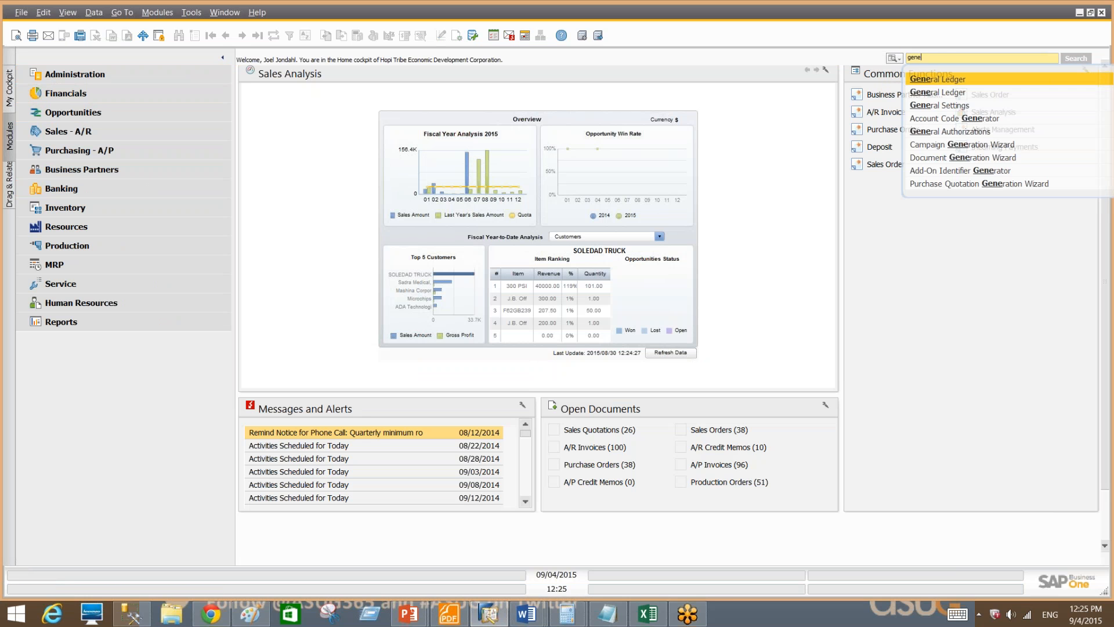
pyautogui.press('Return')
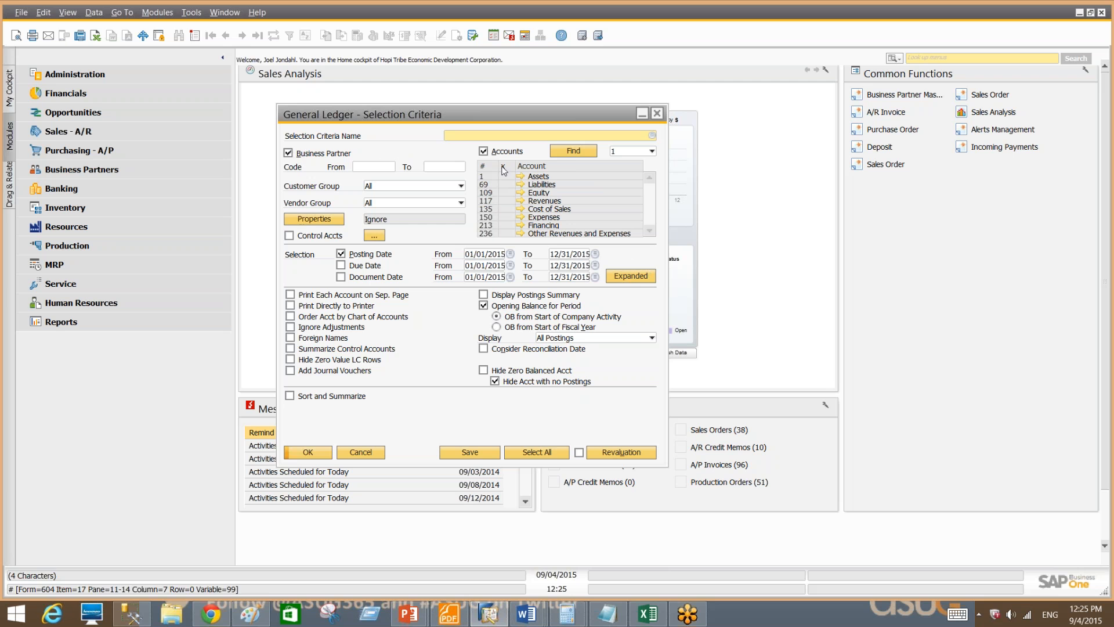
pyautogui.click(573, 152)
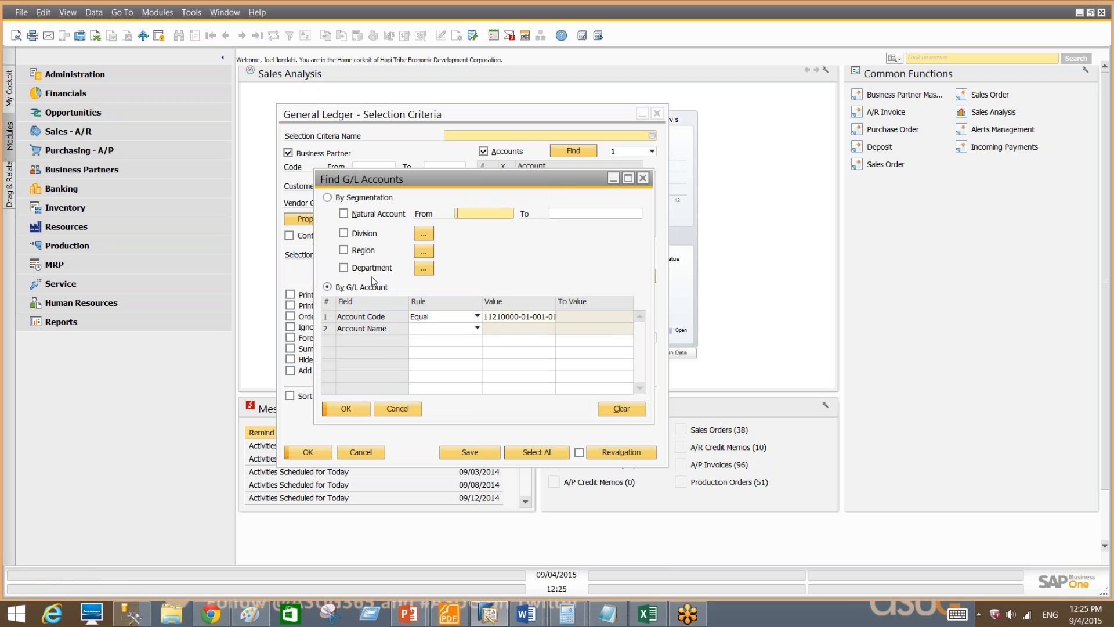
pyautogui.click(447, 315)
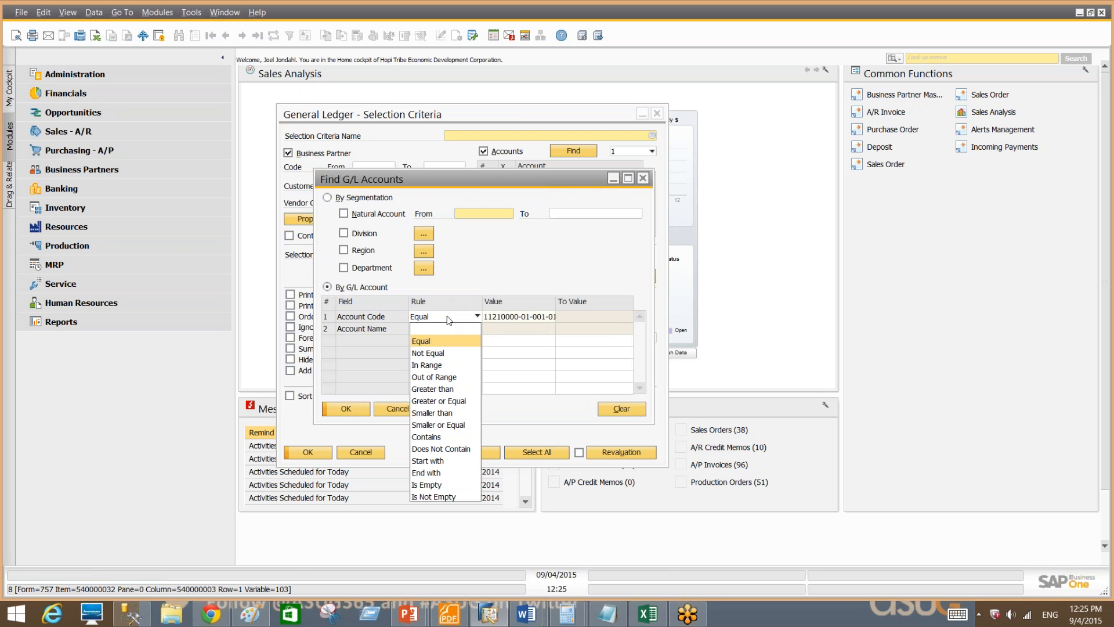
pyautogui.click(443, 365)
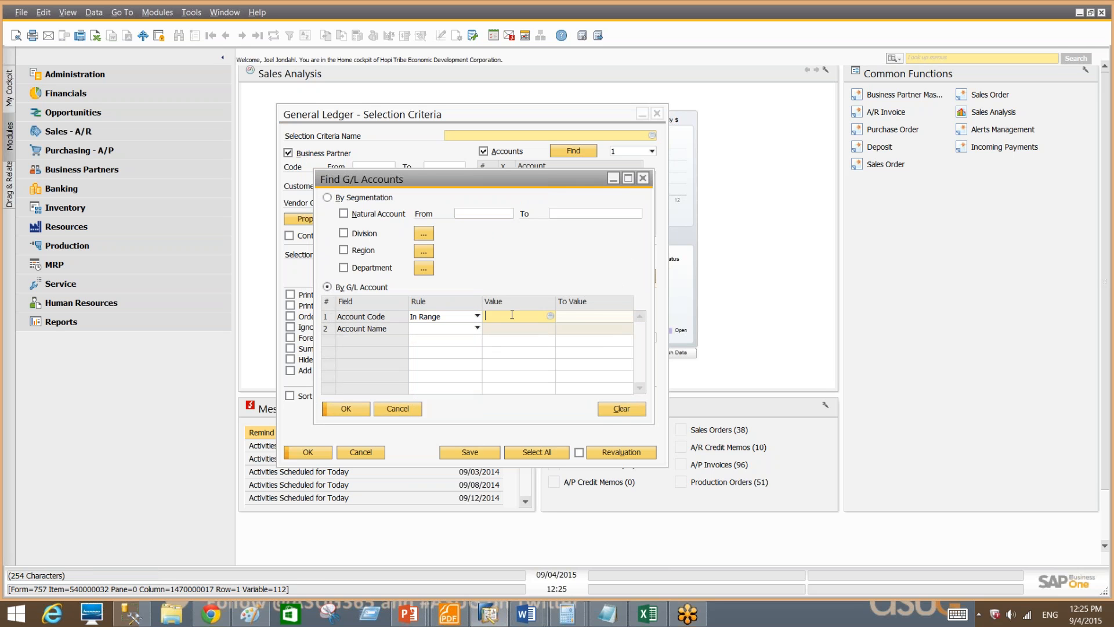
pyautogui.click(550, 318)
pyautogui.click(480, 393)
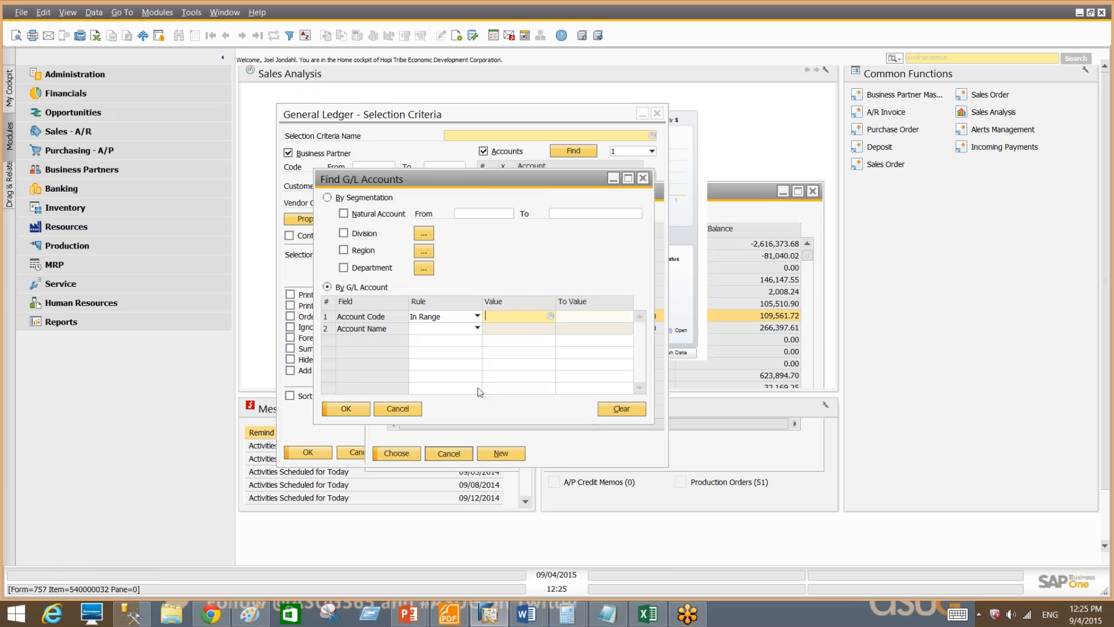
pyautogui.click(455, 315)
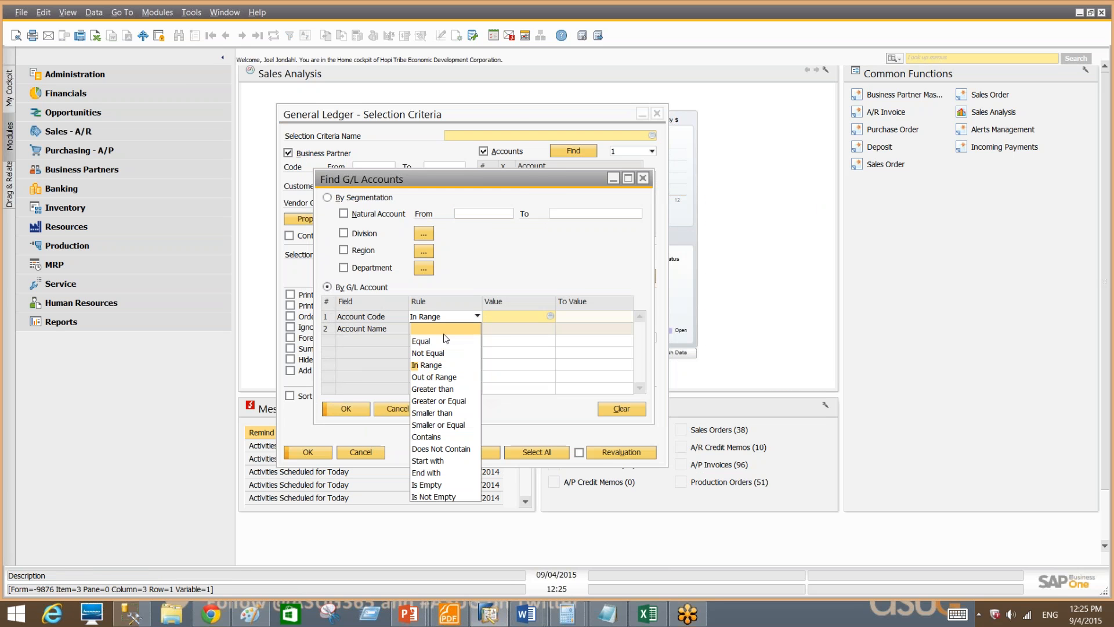
pyautogui.click(391, 408)
pyautogui.click(391, 407)
# Show the General Ledger accounts list at level 4 and maximize its grid.
pyautogui.click(625, 149)
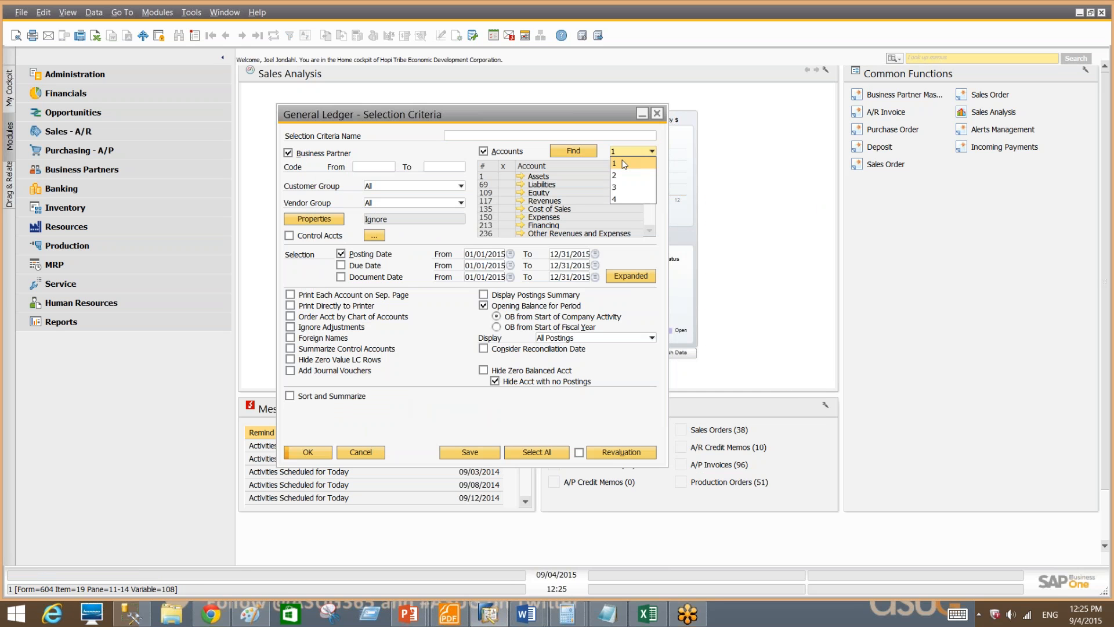
pyautogui.click(628, 198)
pyautogui.rightClick(491, 166)
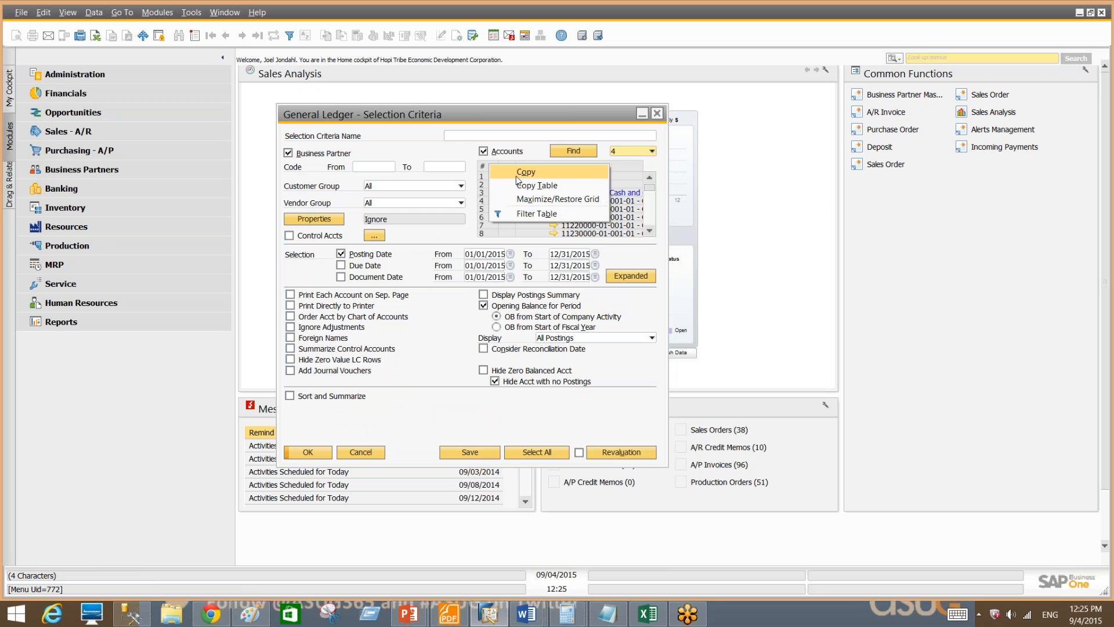
pyautogui.click(531, 197)
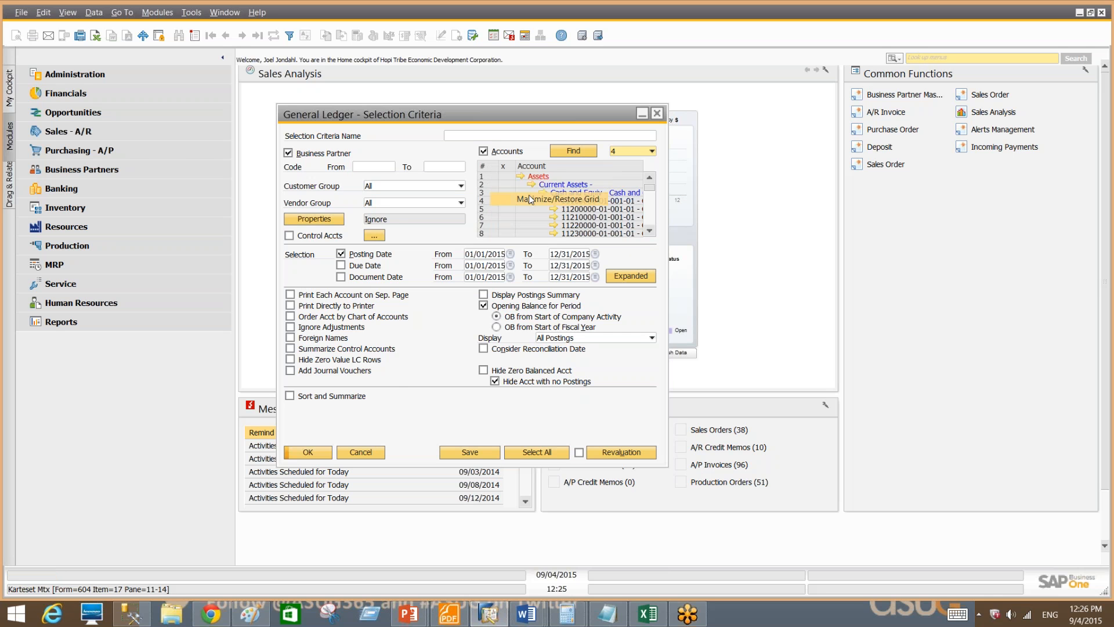
# Mark accounts 11230000 and 11400000, the Inventory group, and accounts 15200000 and 16200000, then close the General Ledger selection criteria.
pyautogui.click(306, 230)
pyautogui.click(308, 312)
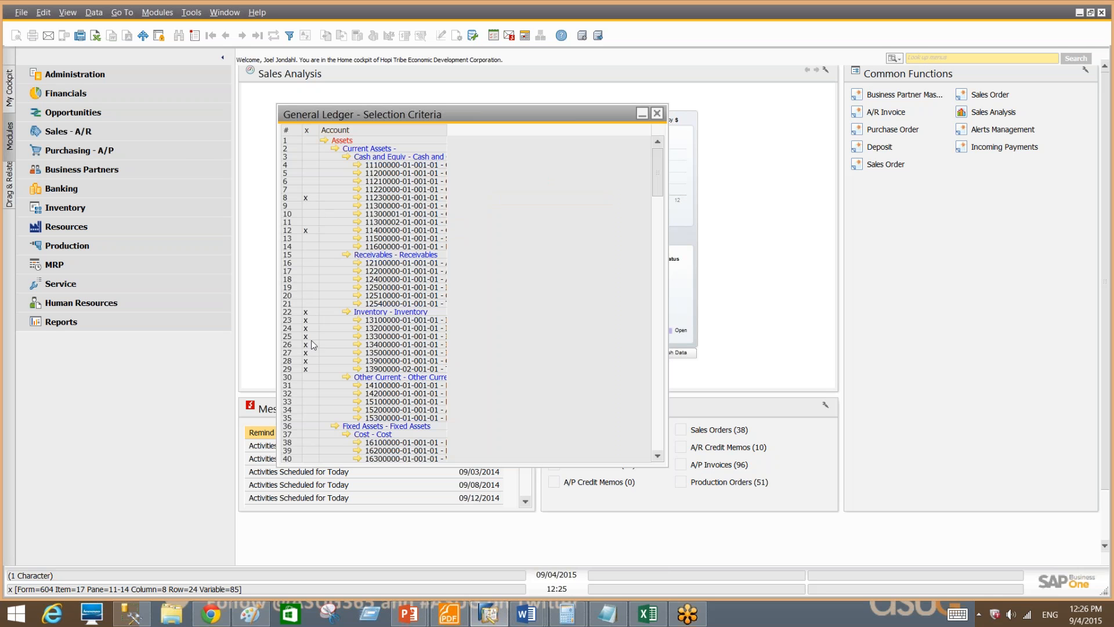
pyautogui.click(306, 410)
pyautogui.click(315, 450)
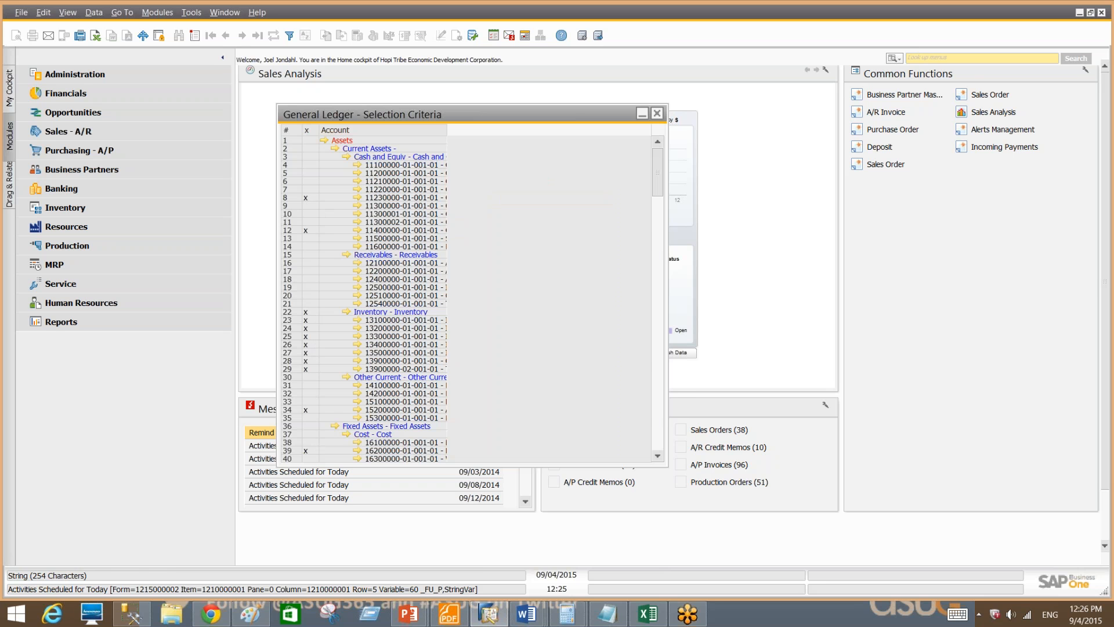
pyautogui.click(657, 114)
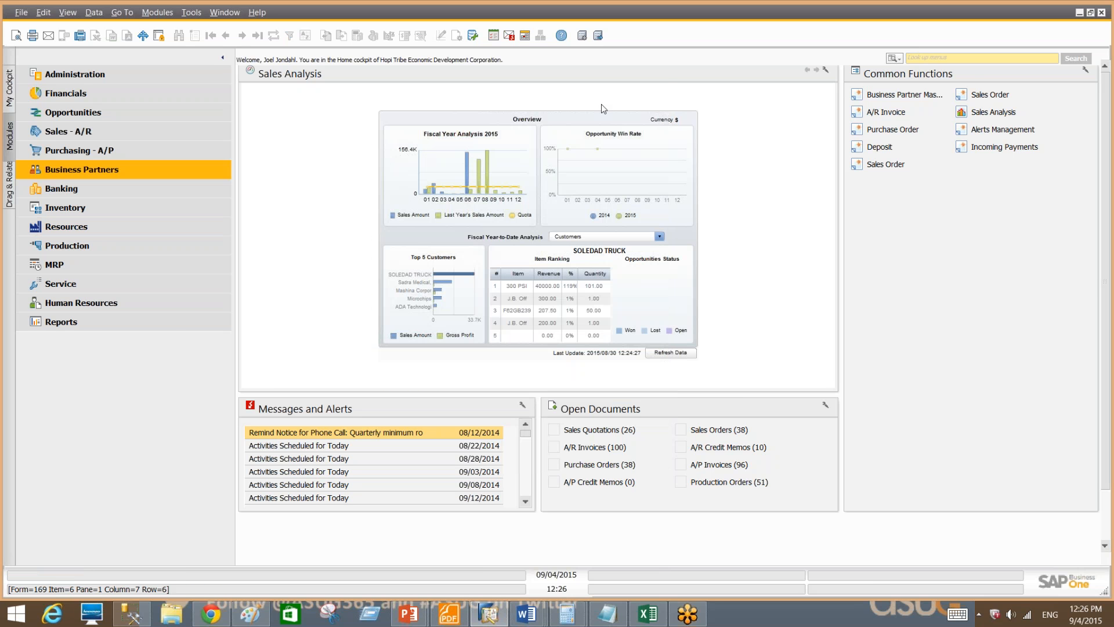
# Search the menus for "gene" and open the General Ledger report's selection criteria again.
pyautogui.click(967, 58)
pyautogui.write('gene')
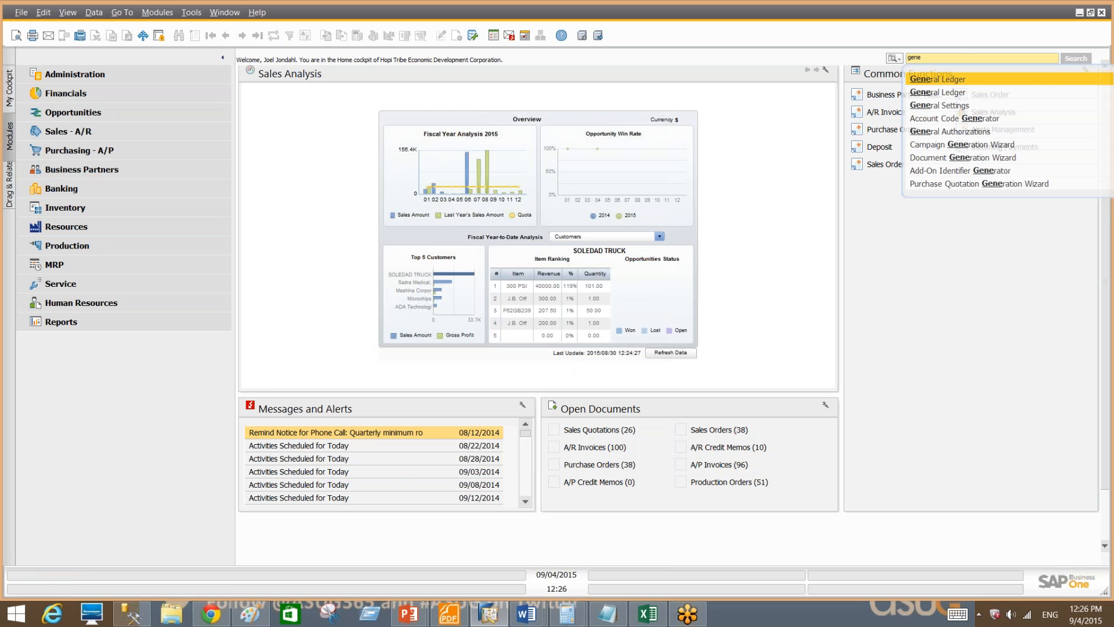
pyautogui.press('Down')
pyautogui.press('Return')
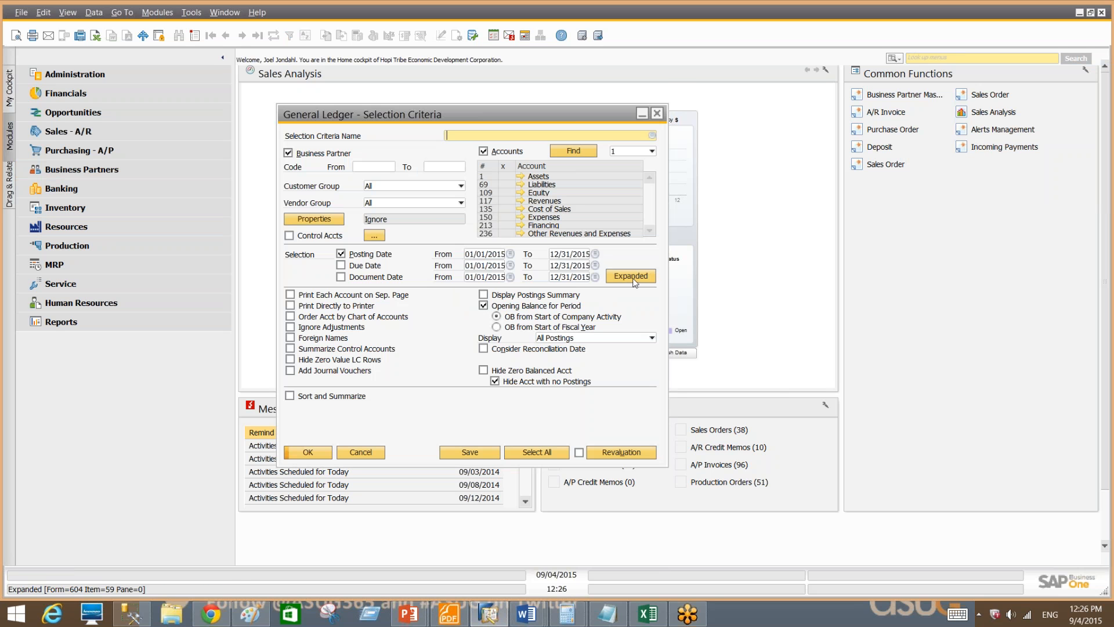
# Open the expanded selection criteria and exclude A/R Invoice and A/R Credit Memo from the original journals, leaving Returns unselected.
pyautogui.click(634, 278)
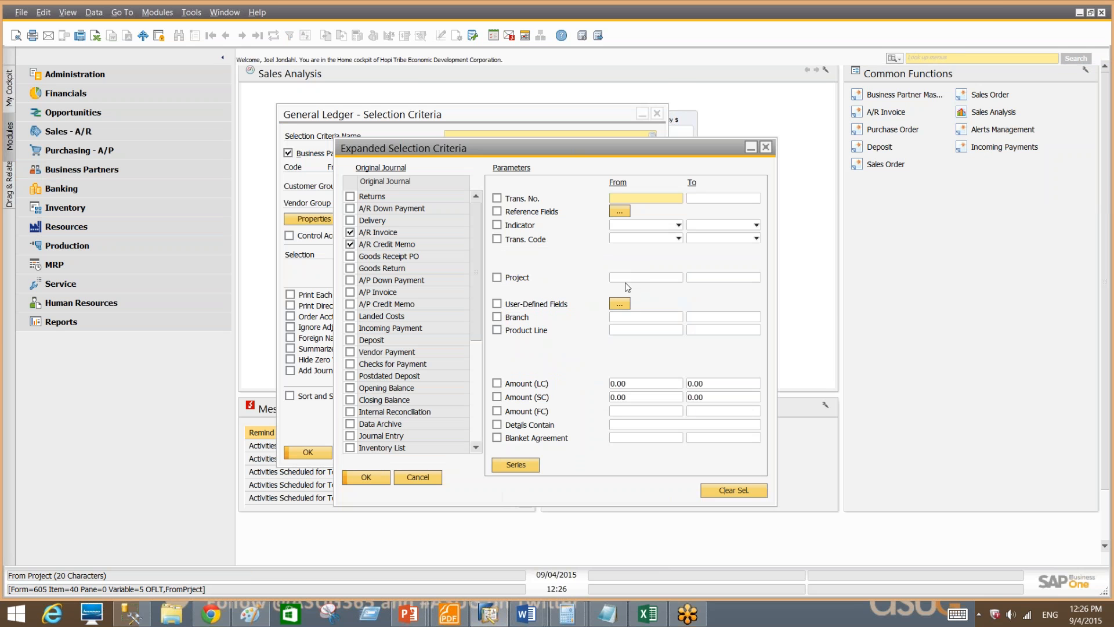
pyautogui.click(351, 232)
pyautogui.click(350, 244)
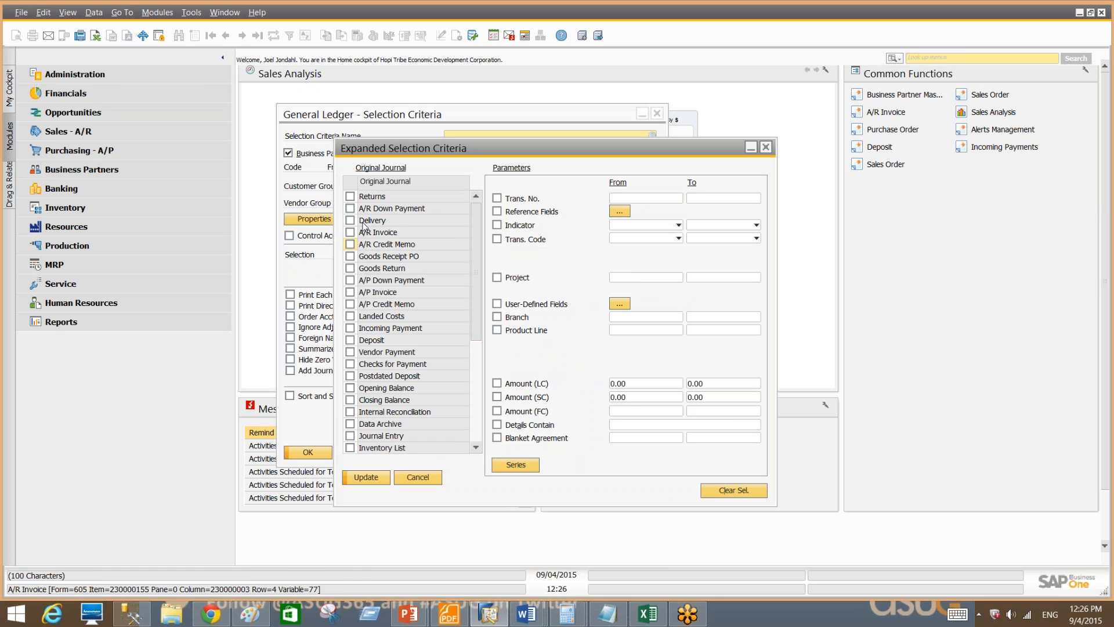
pyautogui.click(350, 196)
pyautogui.click(350, 196)
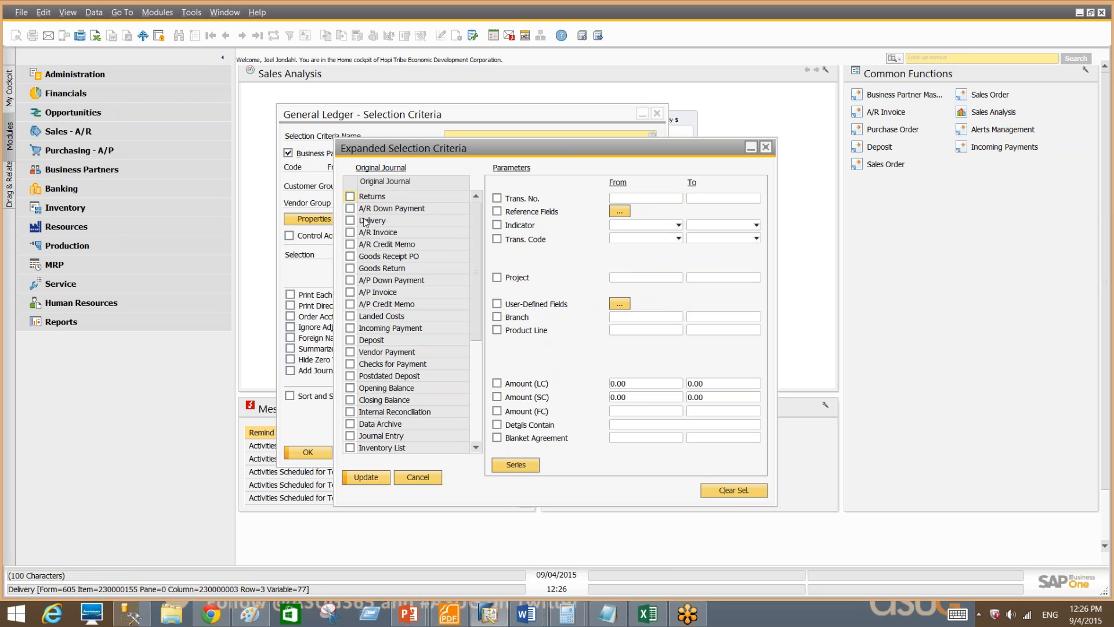
# Restrict the expanded selection to an Amount (LC) from 112.50 to 112.5.
pyautogui.click(497, 383)
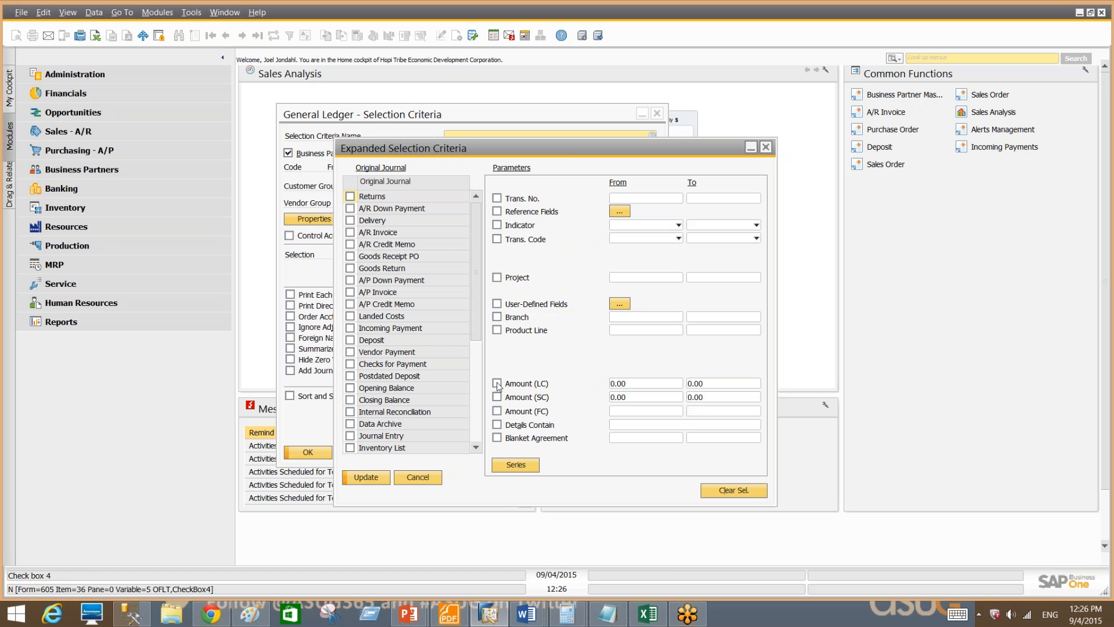
pyautogui.press('Tab')
pyautogui.write('112')
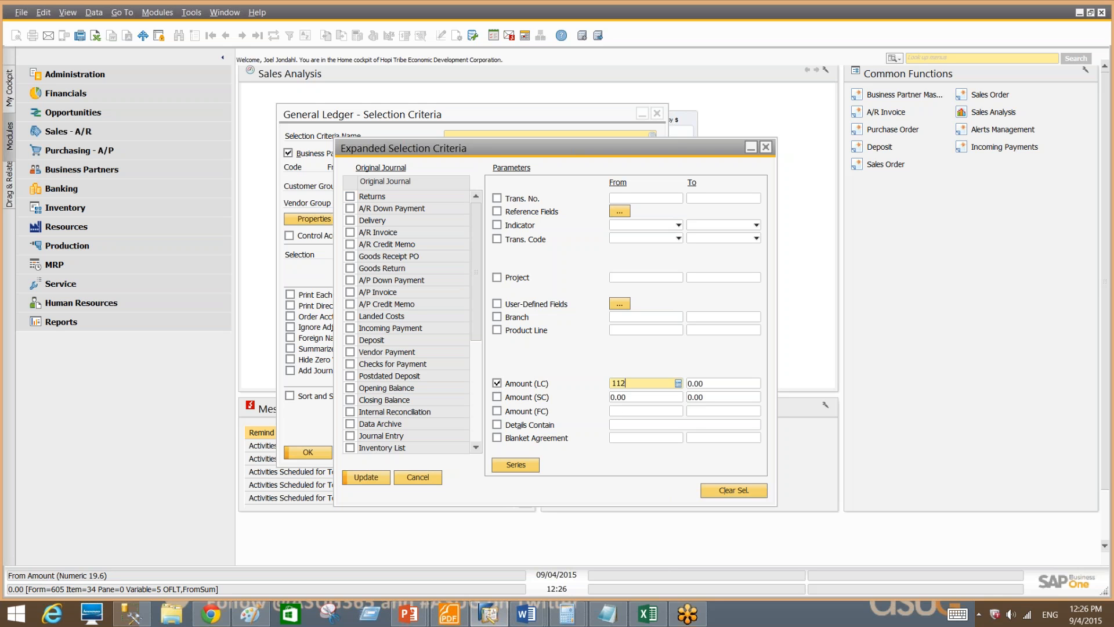
pyautogui.press('Tab')
pyautogui.write('1')
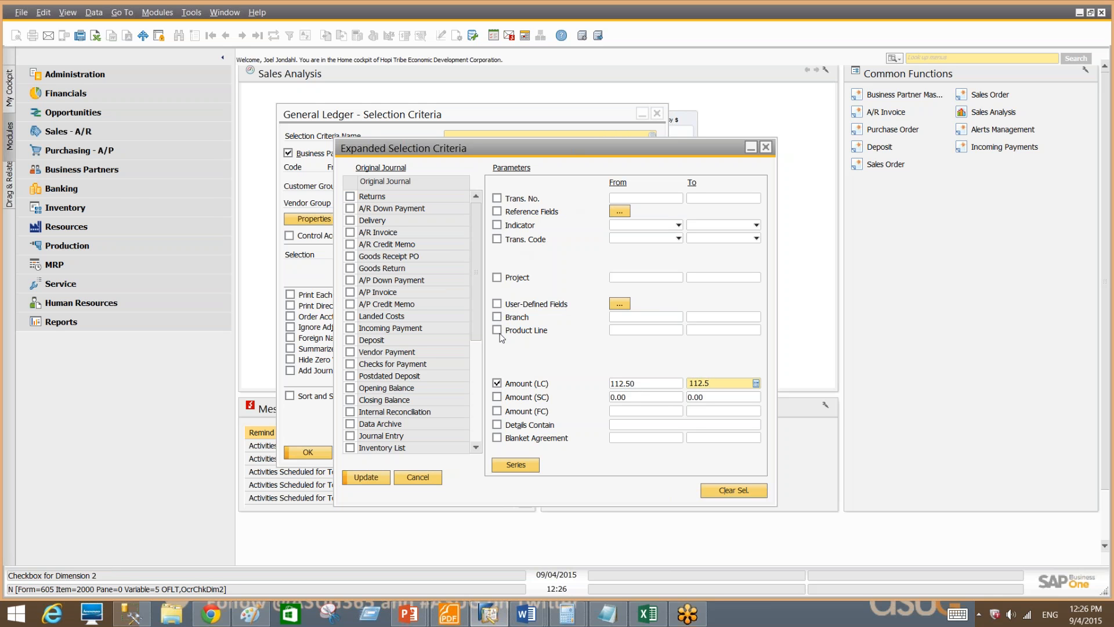
# Replace the Amount (LC) filter with Details Contain "invoice", emptying both amount limits, and apply the expanded criteria.
pyautogui.click(497, 426)
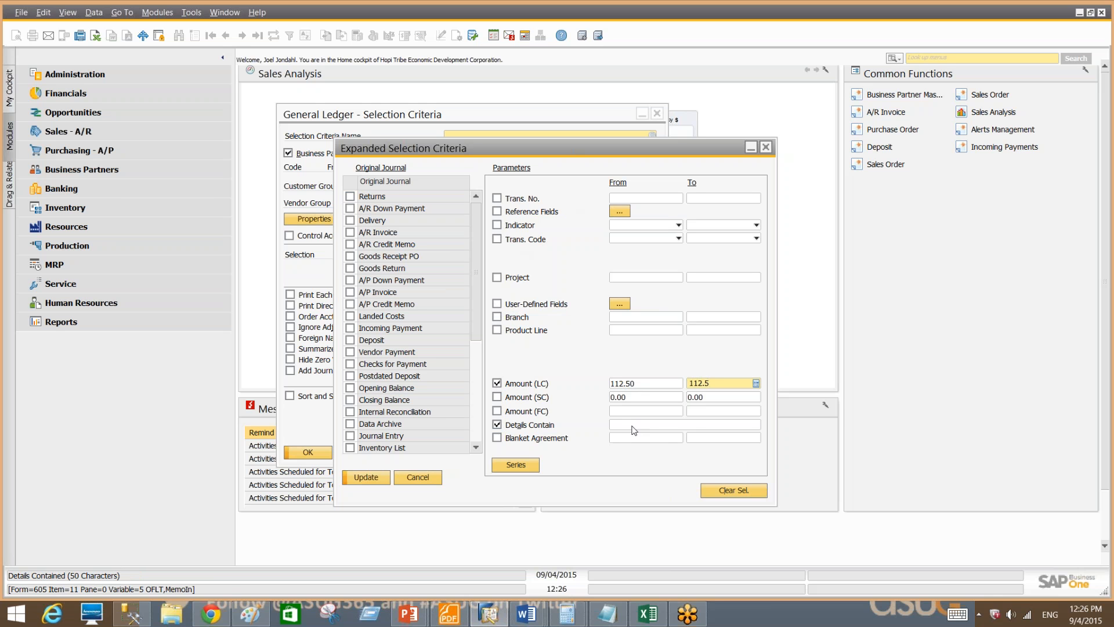
pyautogui.click(498, 384)
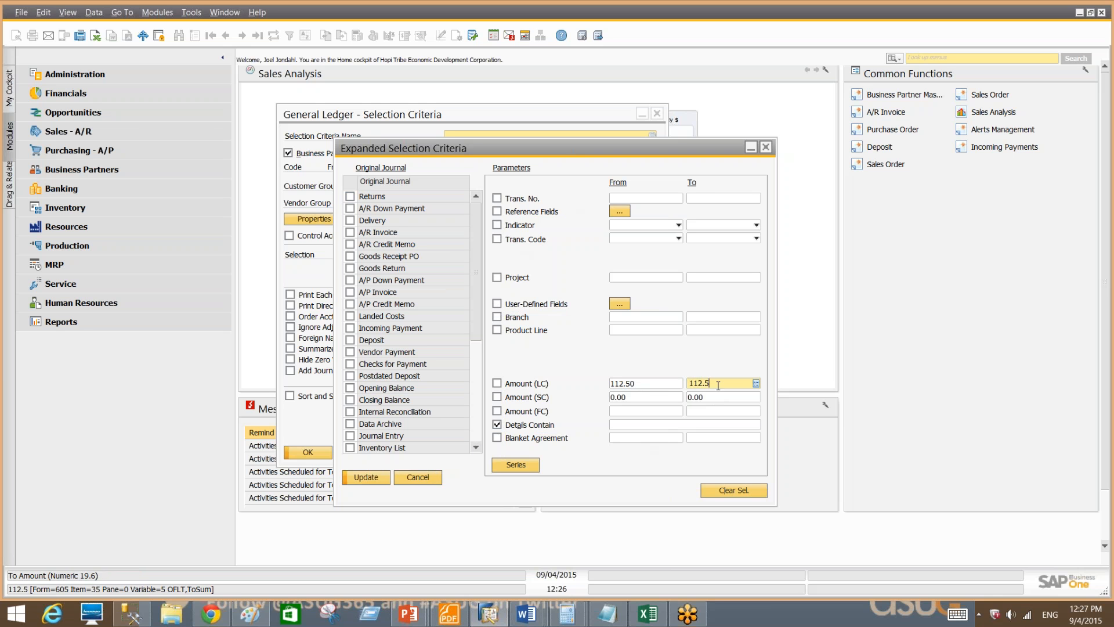
pyautogui.moveTo(729, 384); pyautogui.dragTo(645, 386)
pyautogui.press('Delete')
pyautogui.click(629, 425)
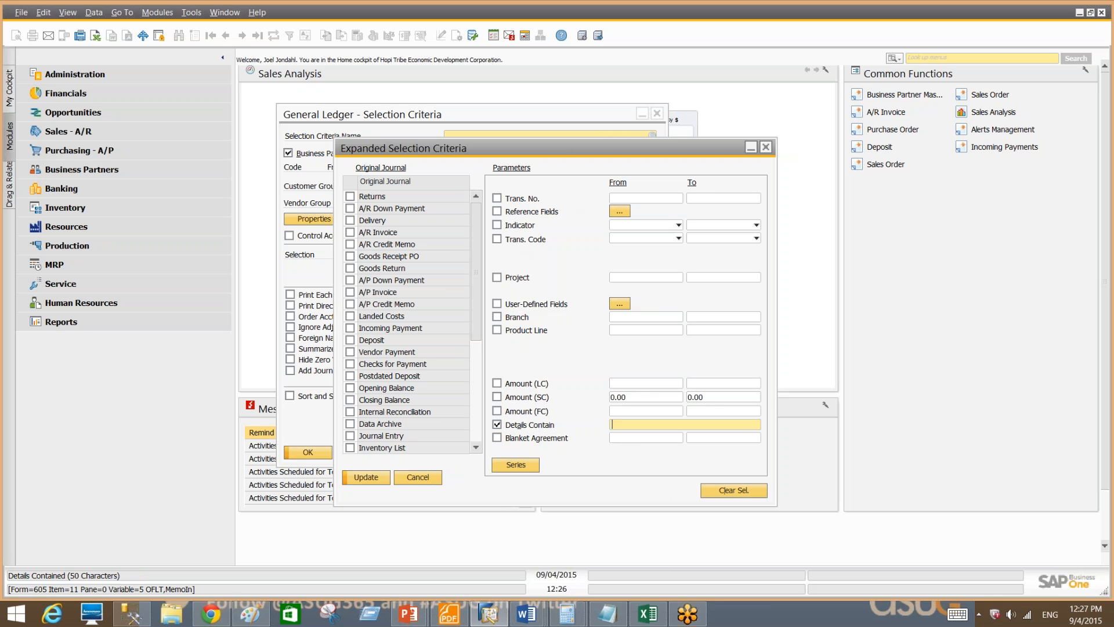
pyautogui.write('invoice')
pyautogui.click(374, 477)
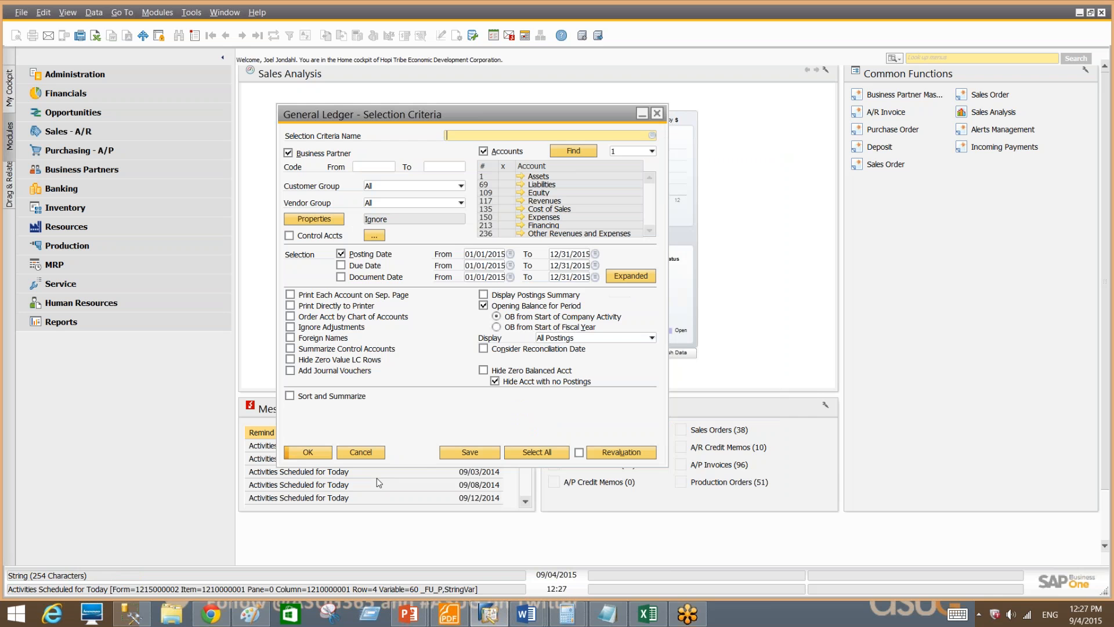
# Run the General Ledger report, review the postings, return to its criteria, and check the expanded selection without changing it.
pyautogui.click(318, 457)
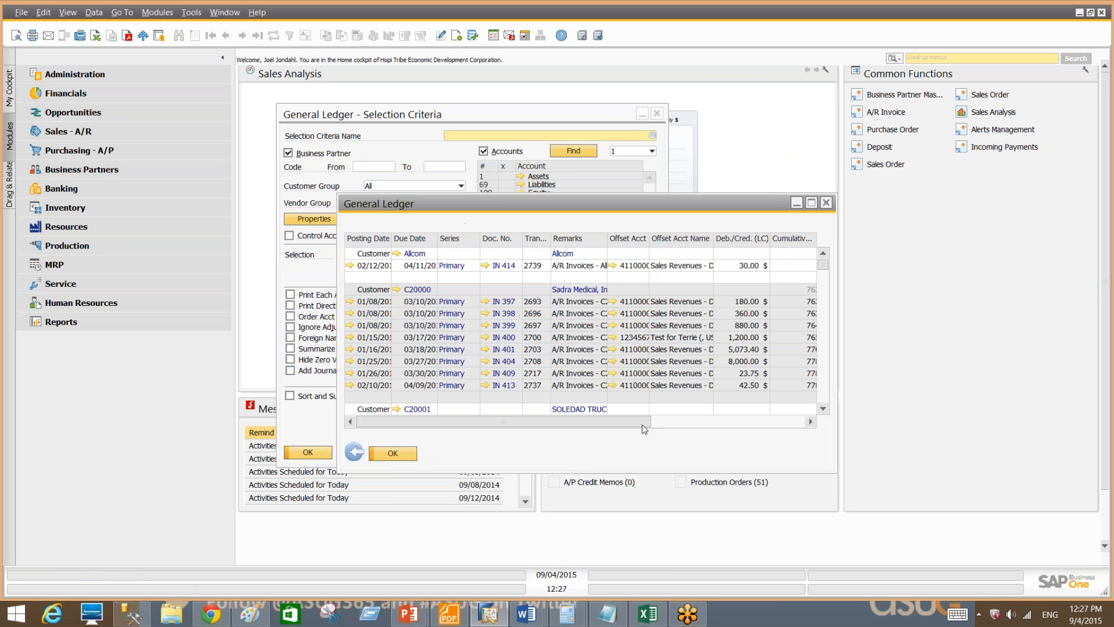
pyautogui.moveTo(638, 423); pyautogui.dragTo(596, 413)
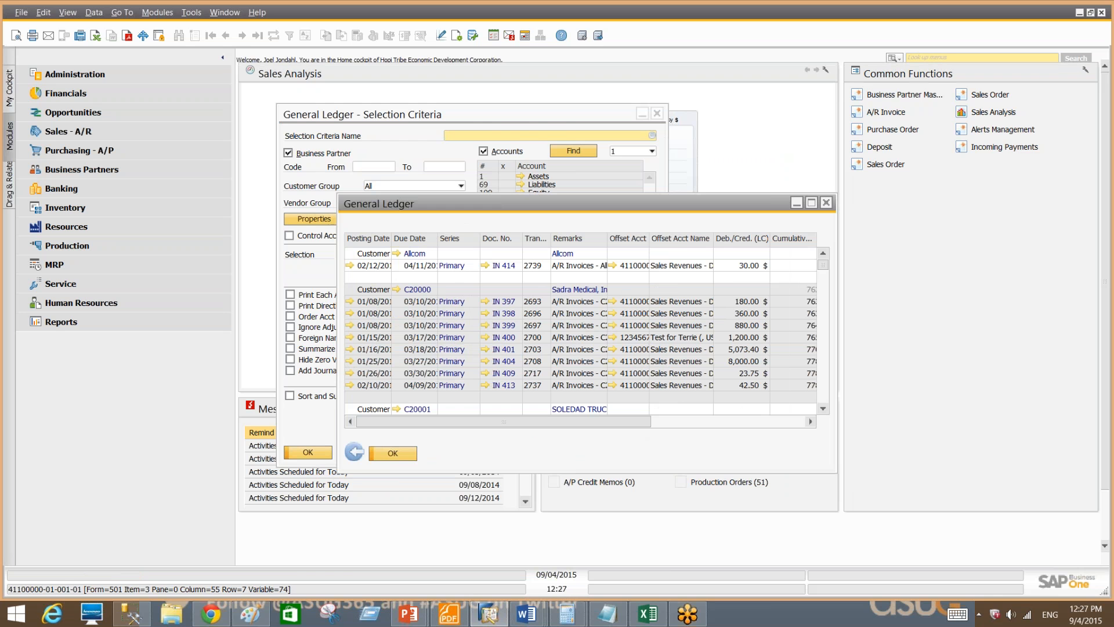
pyautogui.click(613, 326)
pyautogui.click(377, 492)
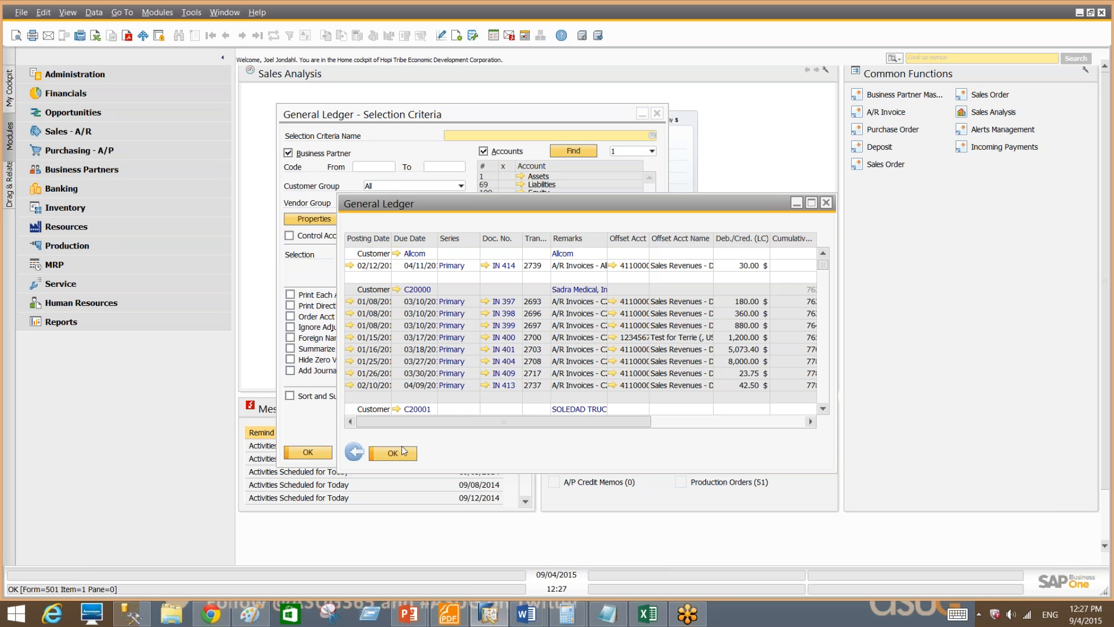
pyautogui.click(356, 449)
pyautogui.click(632, 277)
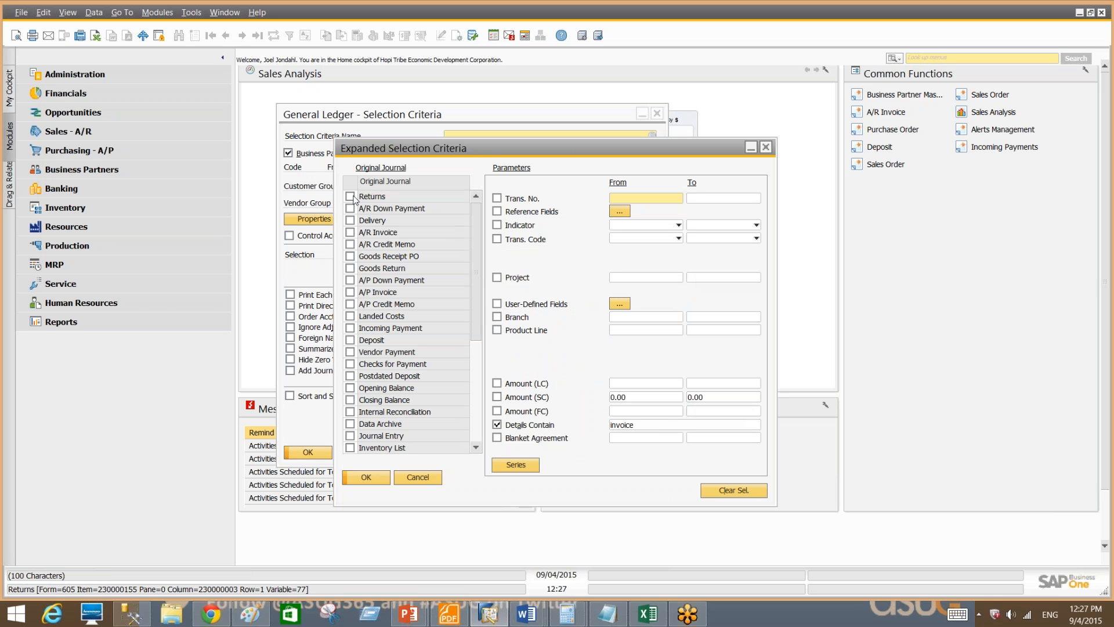
pyautogui.click(420, 481)
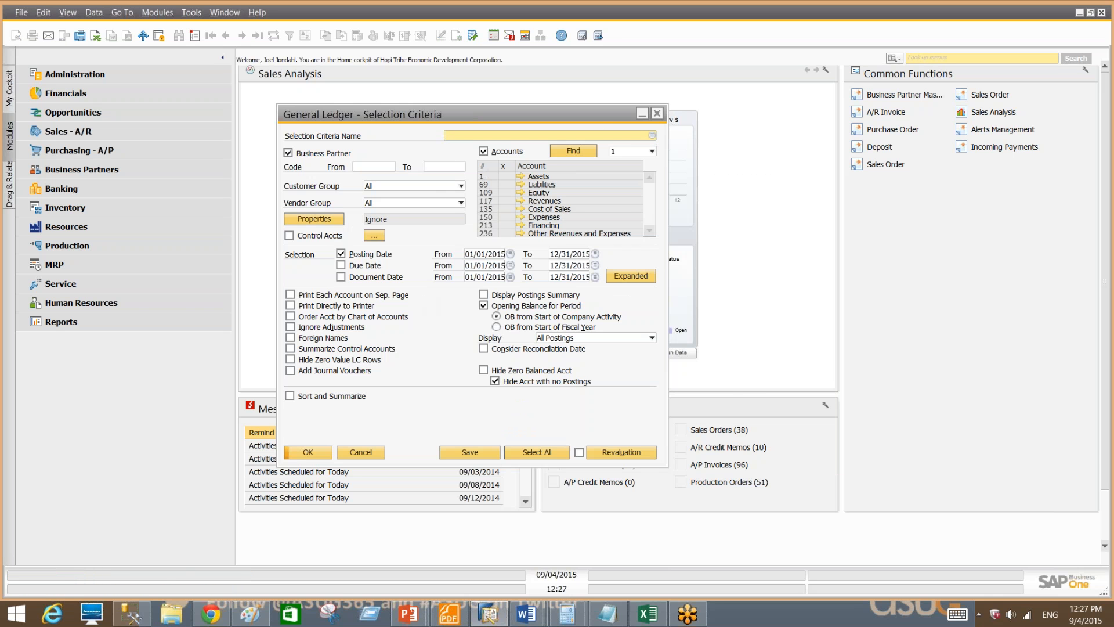
# Load the saved BP AR Invoices selection criteria and review its expanded selection of original journals.
pyautogui.click(652, 135)
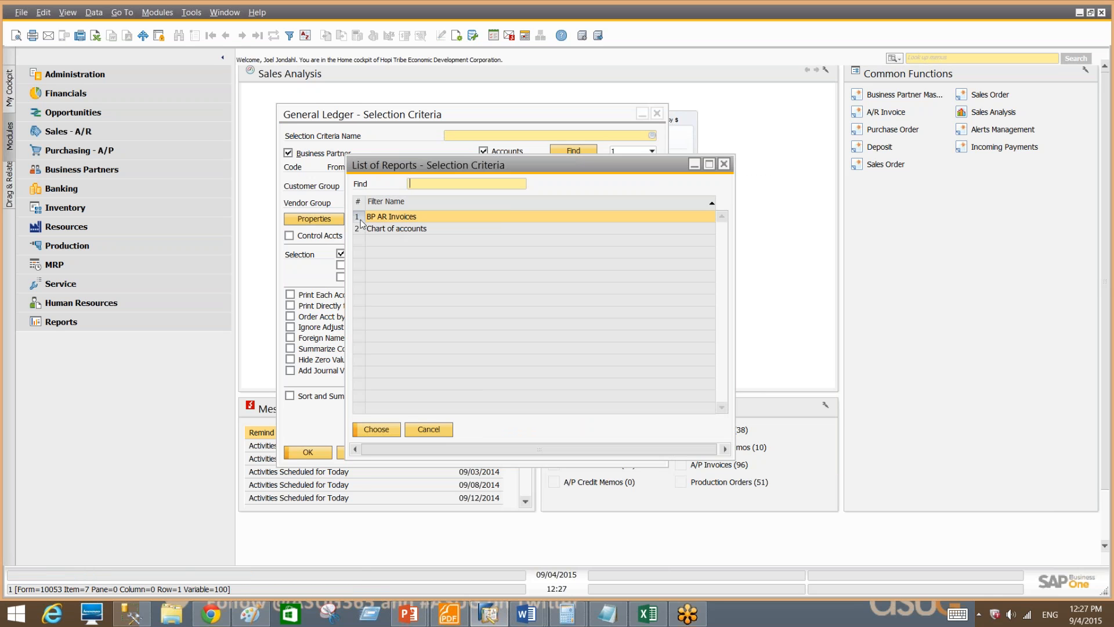
pyautogui.doubleClick(399, 216)
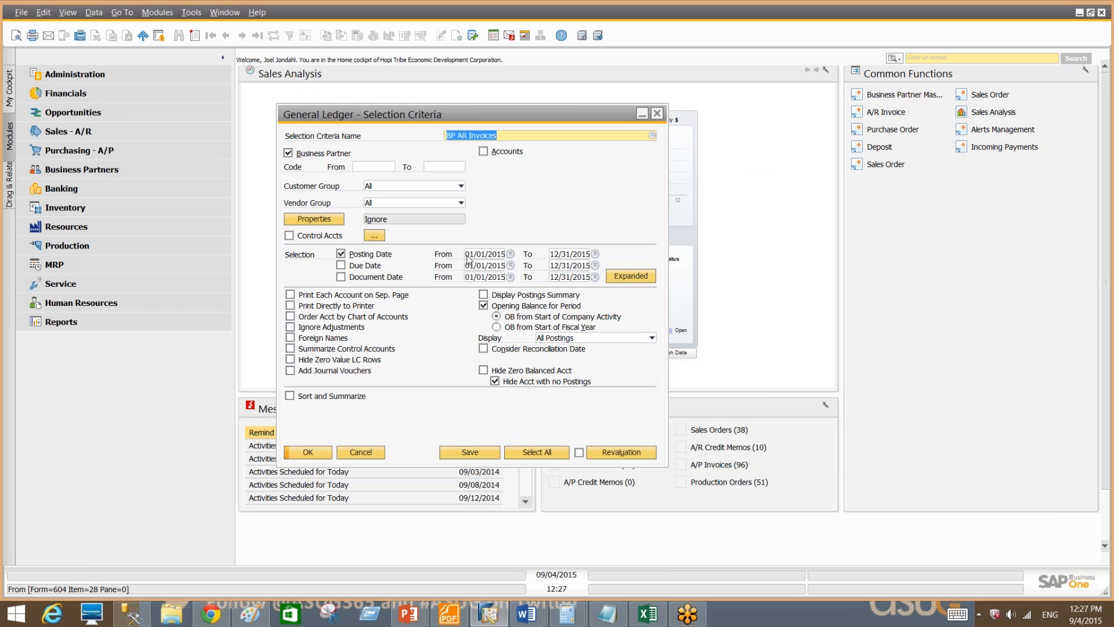
pyautogui.click(635, 279)
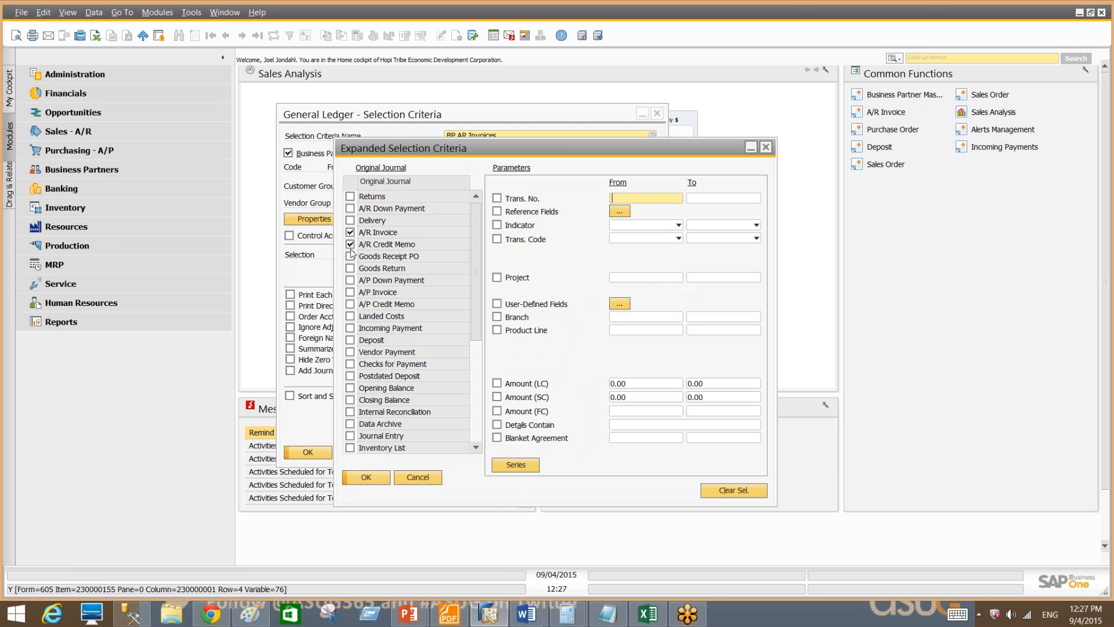
pyautogui.click(367, 477)
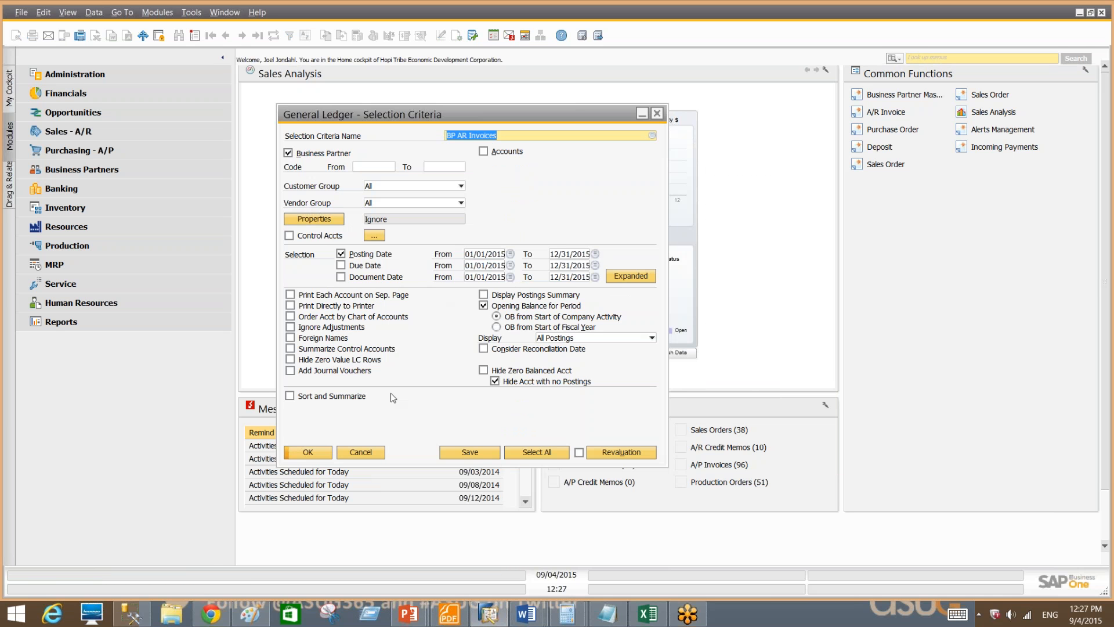
# Run the General Ledger report with the BP AR Invoices criteria, return from the results, and cancel the selection criteria.
pyautogui.click(313, 453)
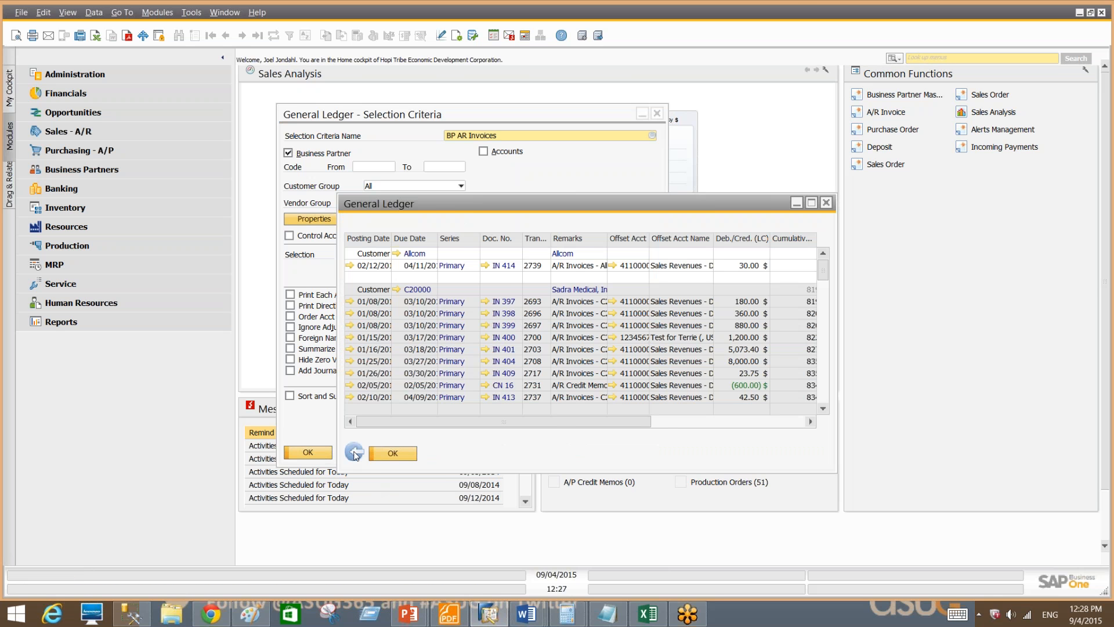
pyautogui.click(355, 452)
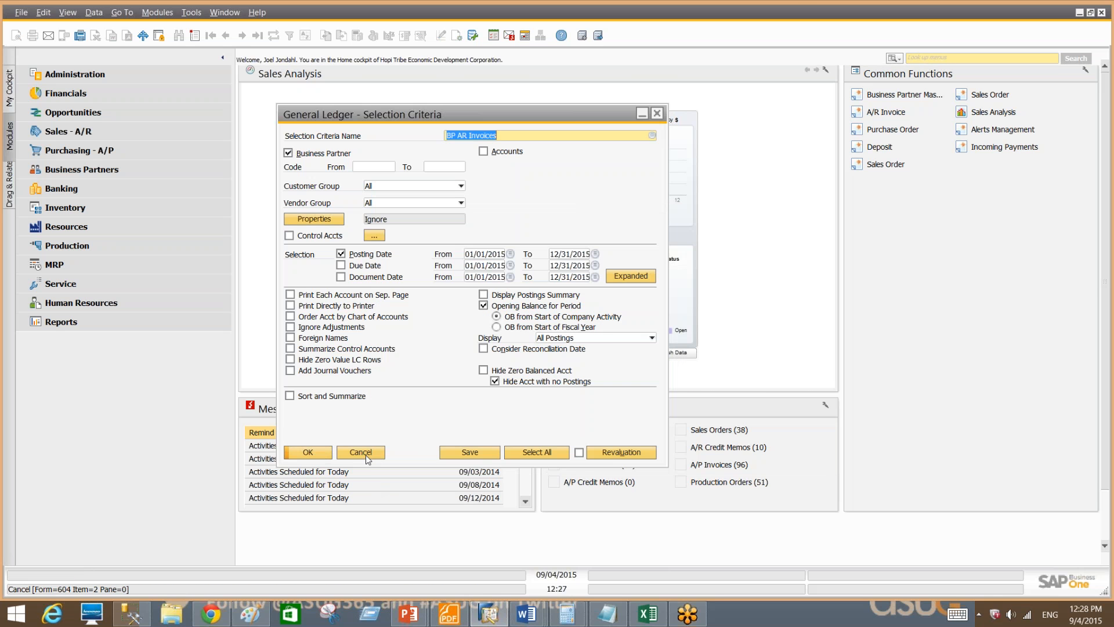
pyautogui.click(363, 452)
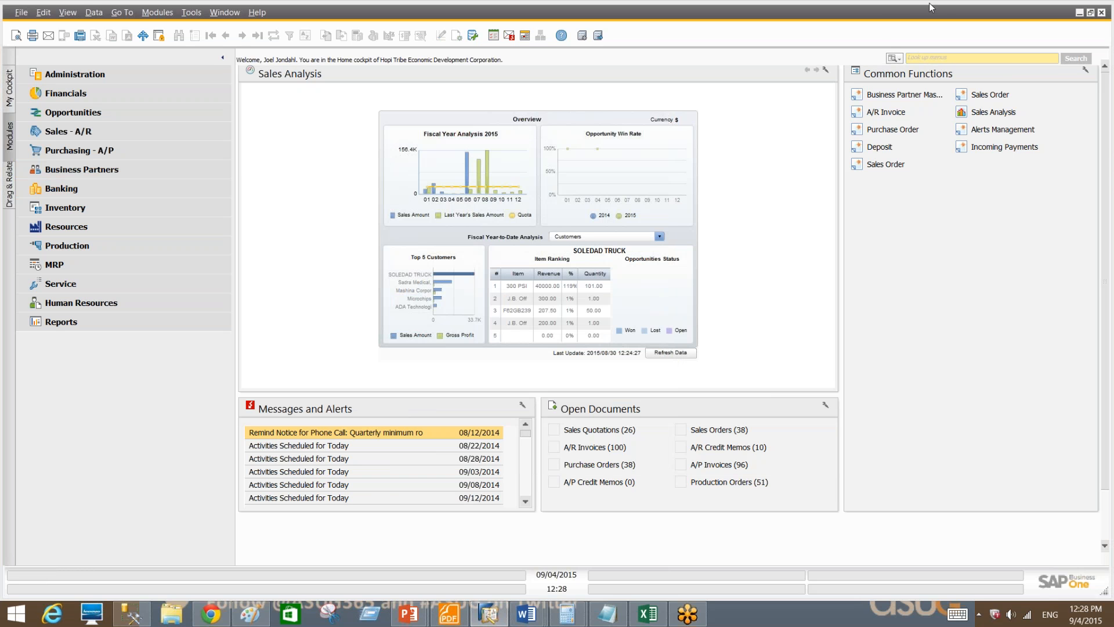
# Set the search to look up menus, search for "gene", and open the General Ledger selection criteria.
pyautogui.click(898, 58)
pyautogui.click(920, 86)
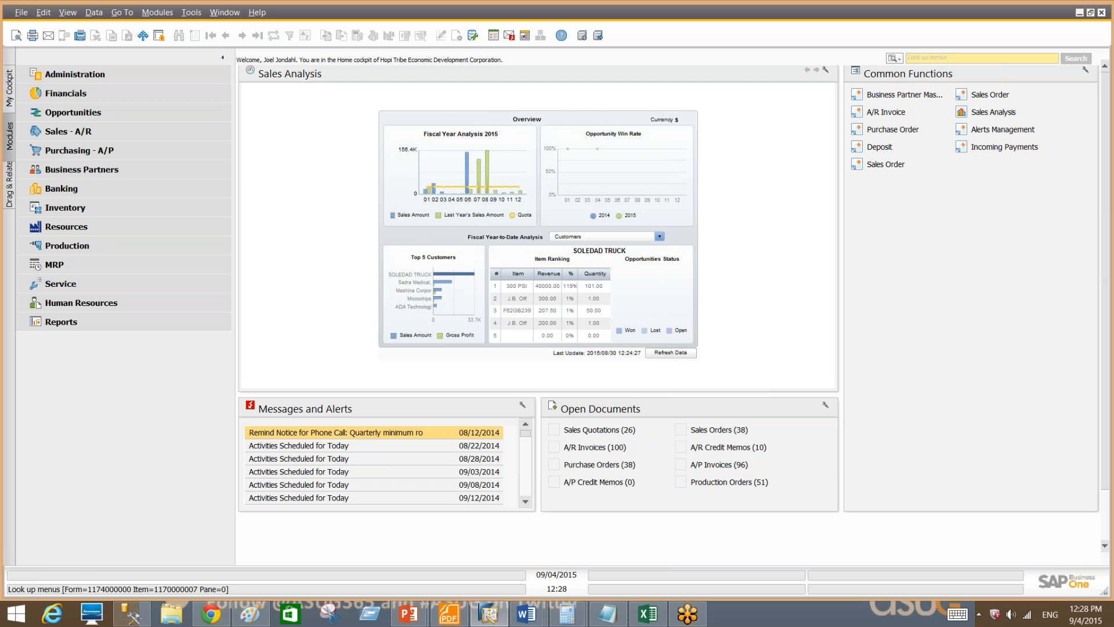
pyautogui.write('gene')
pyautogui.press('Return')
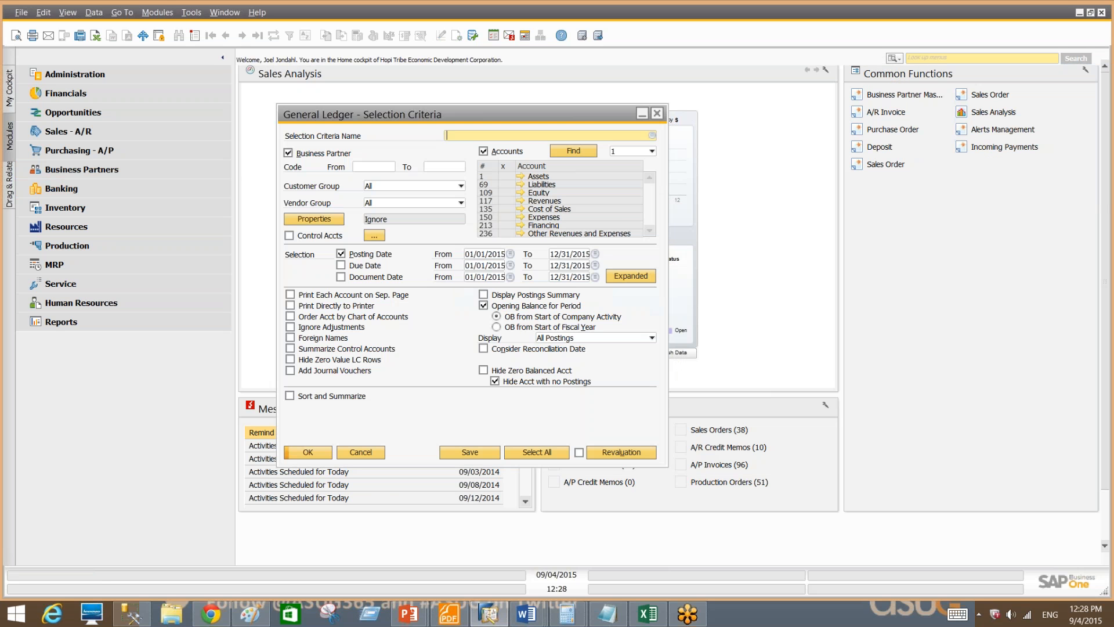
# Expand the General Ledger accounts list to level 4 and enlarge its grid to fill the window.
pyautogui.click(652, 151)
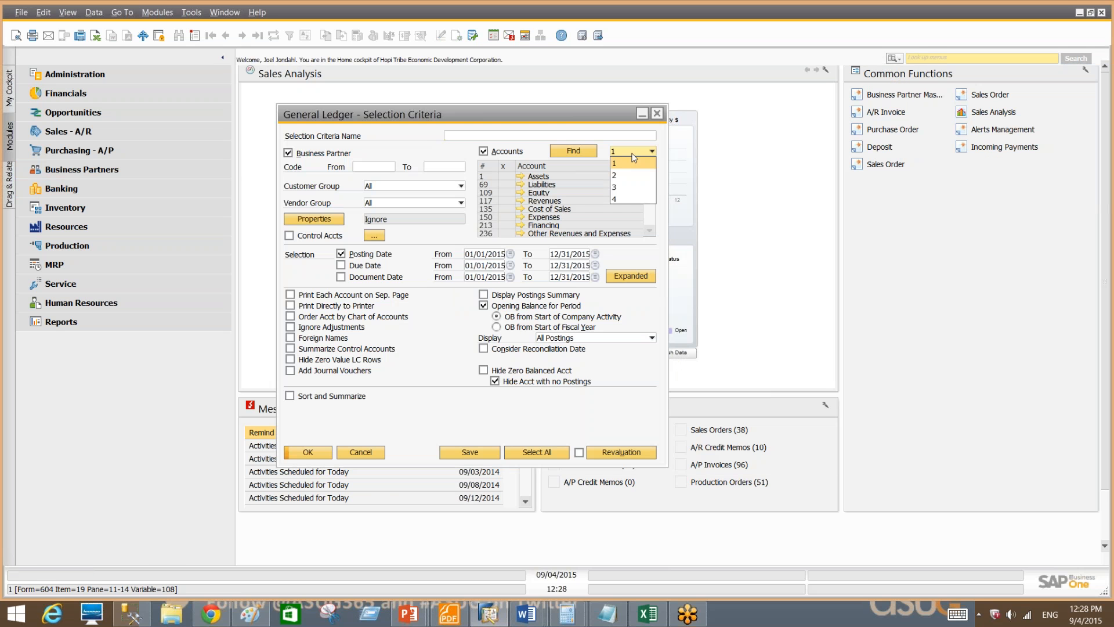
pyautogui.click(637, 199)
pyautogui.rightClick(484, 168)
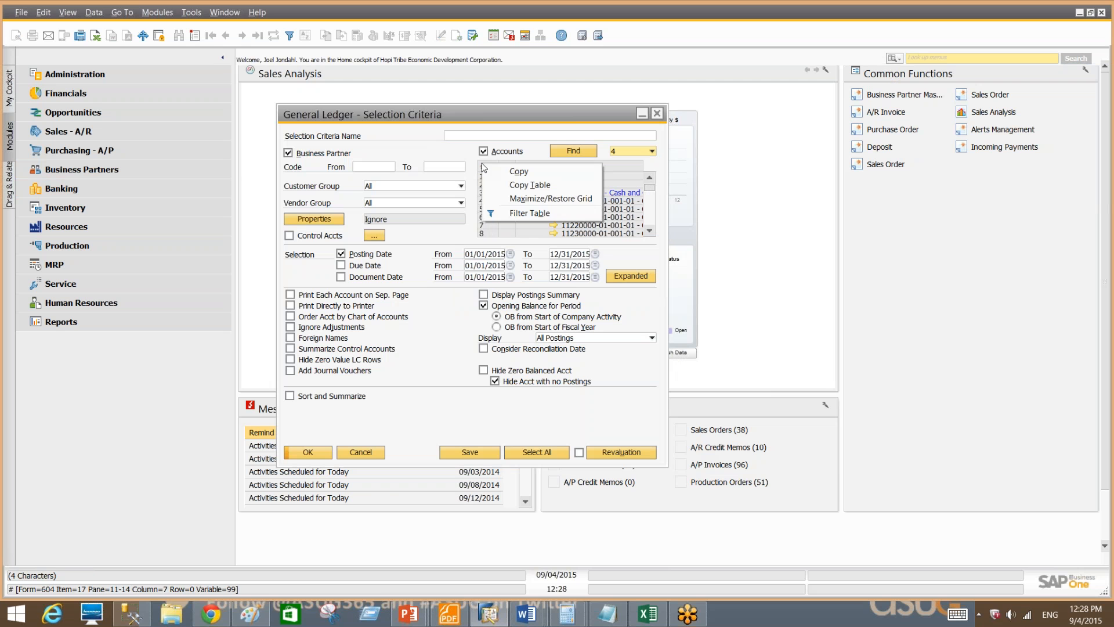
pyautogui.click(522, 198)
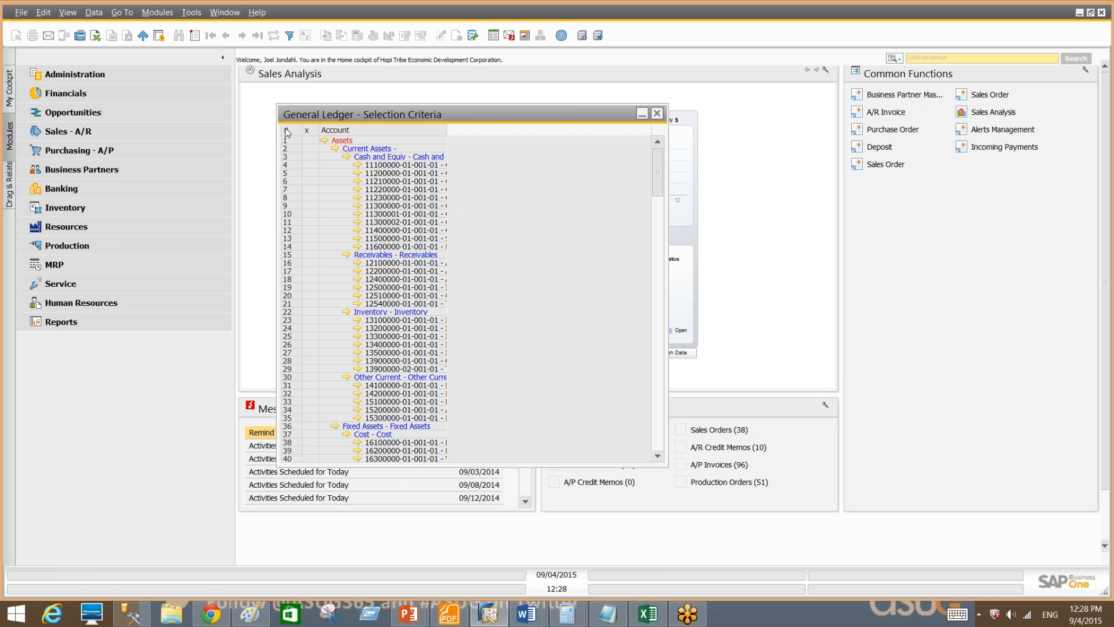
# Restore the enlarged accounts grid to its normal size and close the General Ledger selection criteria.
pyautogui.rightClick(302, 133)
pyautogui.click(331, 171)
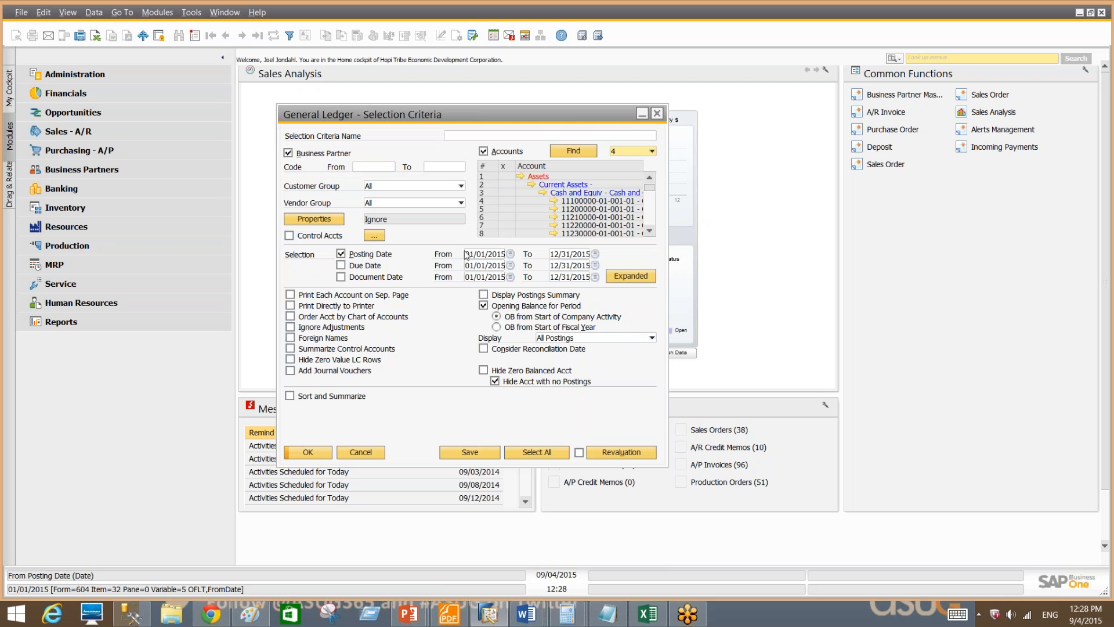
pyautogui.click(658, 115)
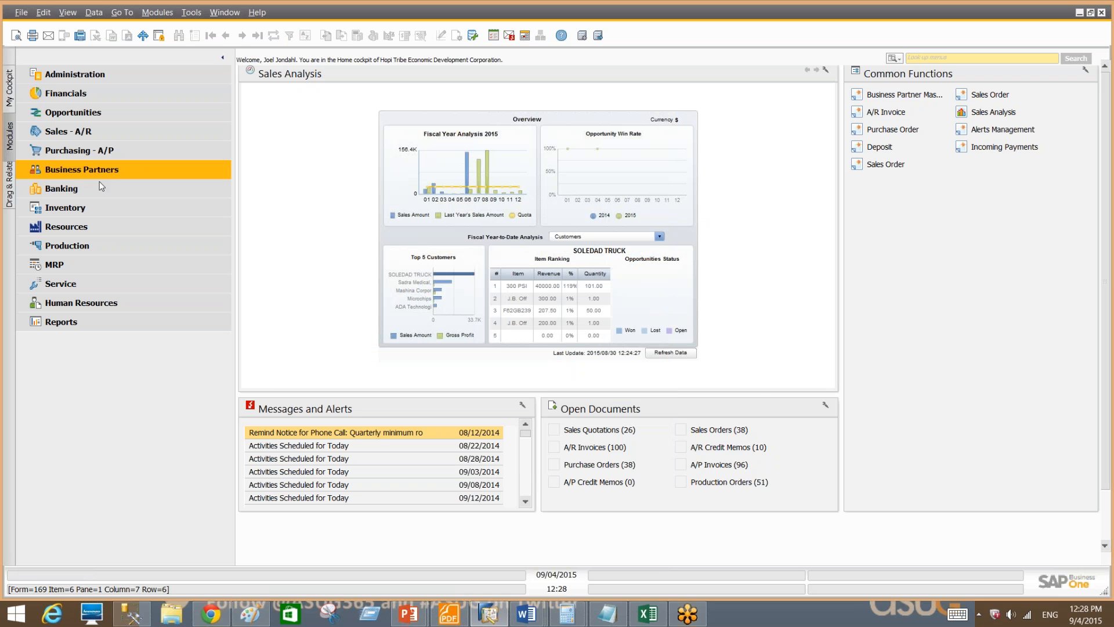
# Open Journal Entry in the Financials module and go to the most recent recorded entry.
pyautogui.click(964, 58)
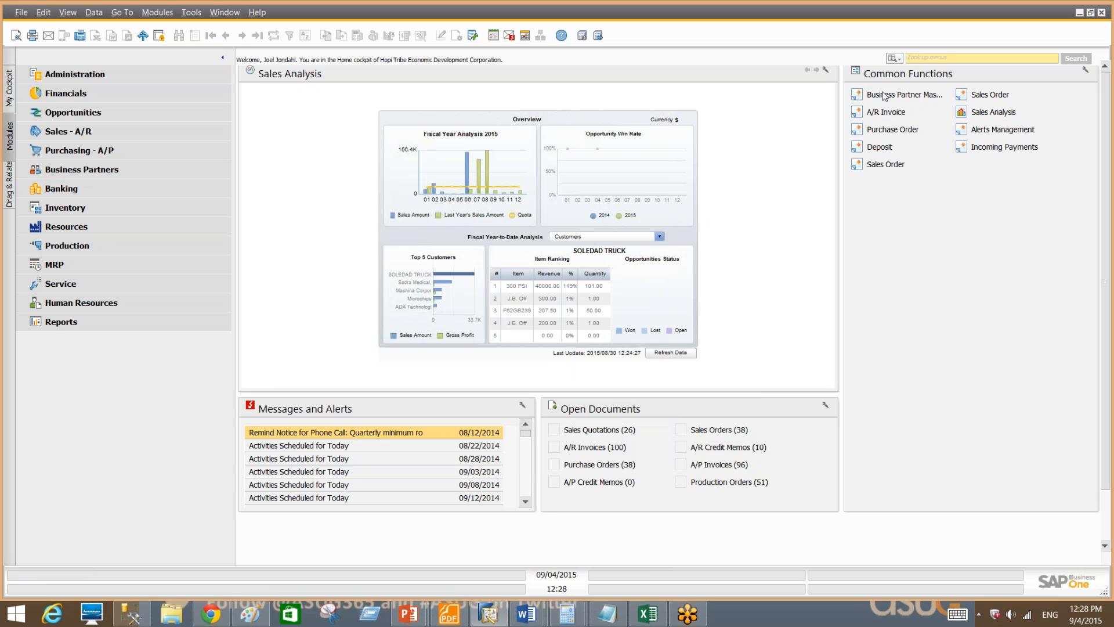
pyautogui.click(134, 98)
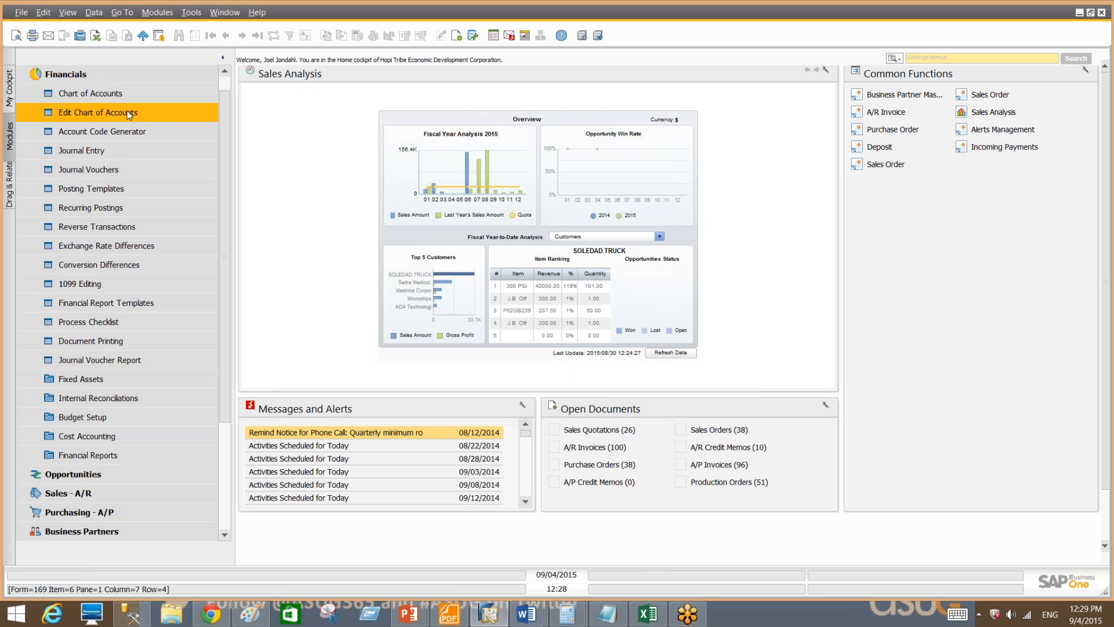
pyautogui.click(128, 152)
pyautogui.click(226, 36)
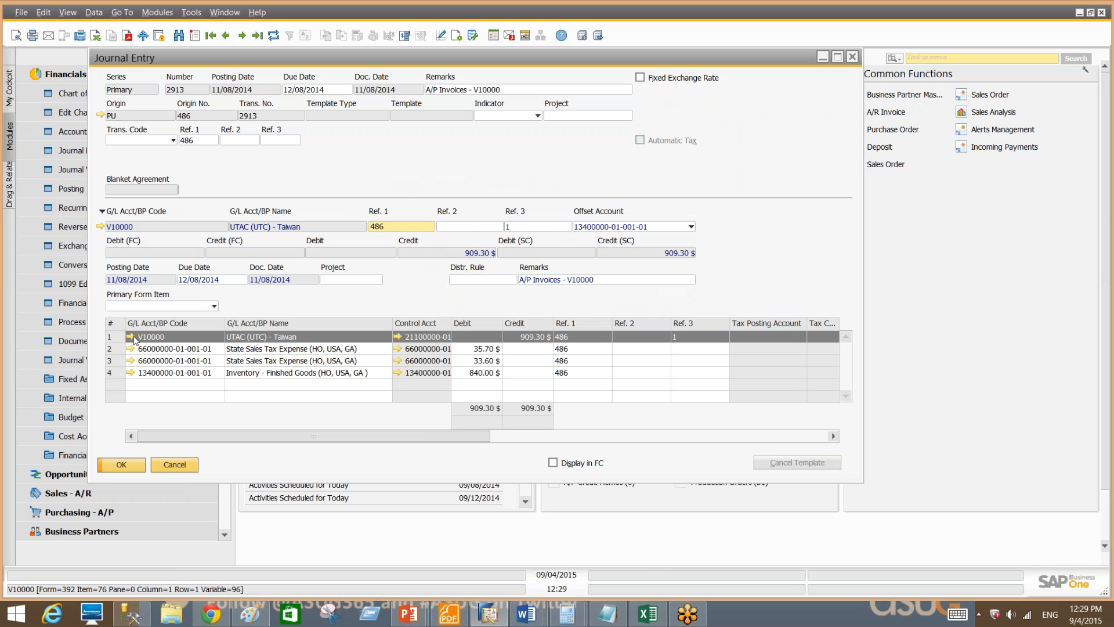
# View the account balance of the vendor on the journal entry's first row, then close all the windows and collapse Financials.
pyautogui.click(131, 337)
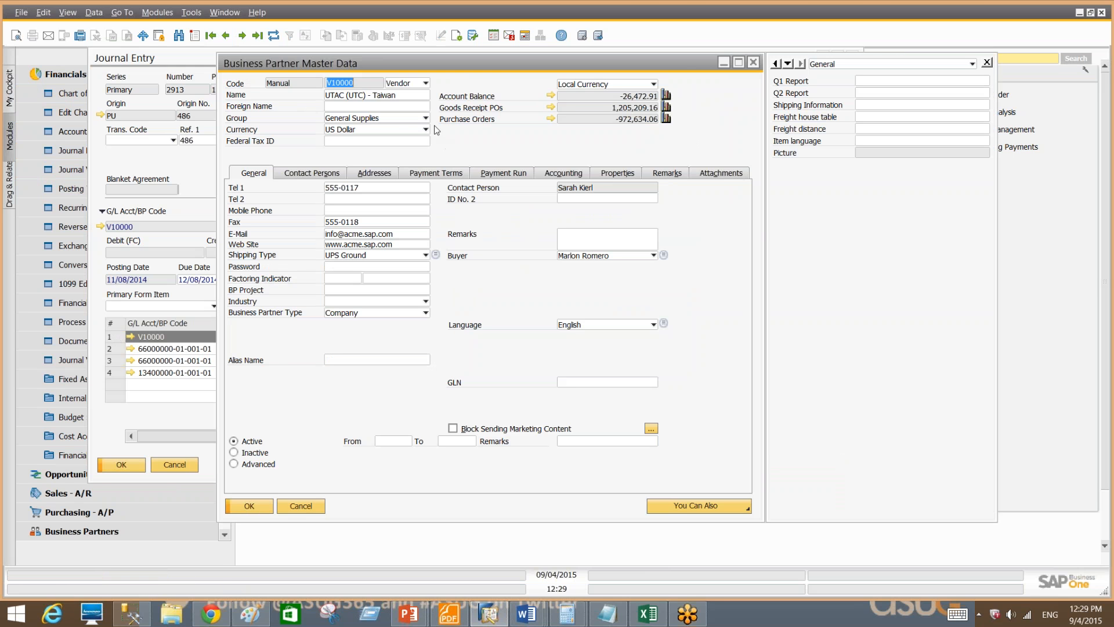
pyautogui.click(551, 95)
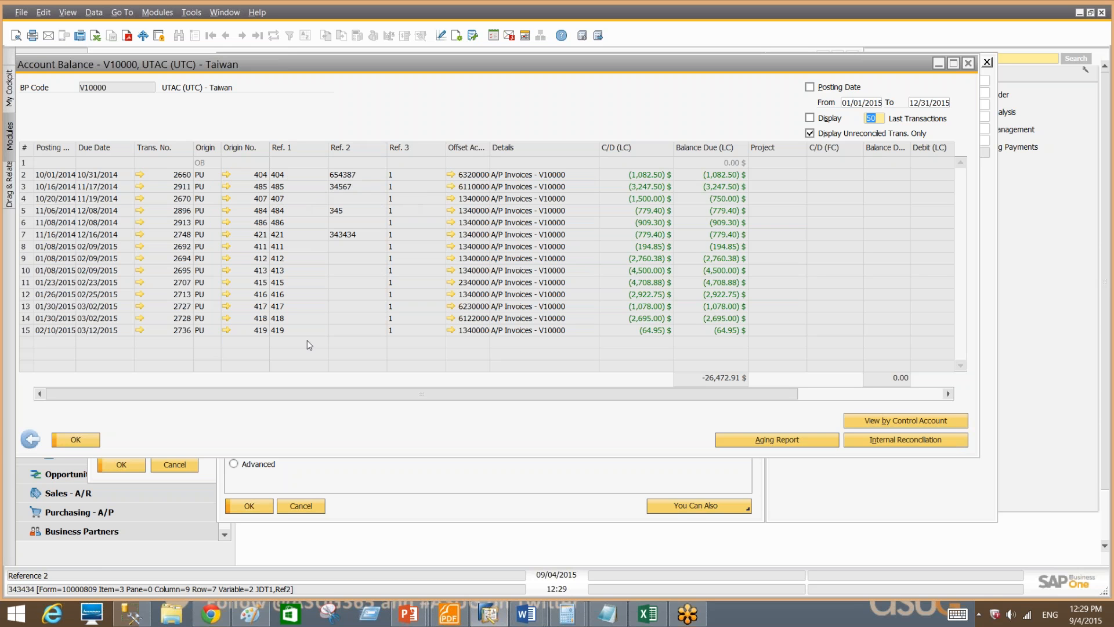
pyautogui.click(74, 443)
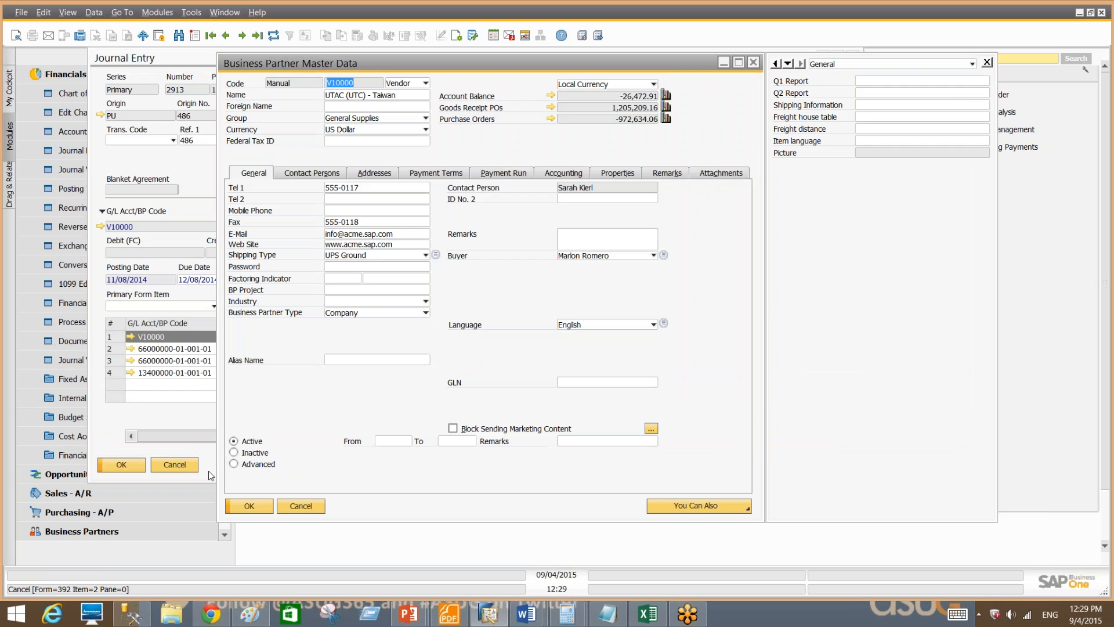
pyautogui.click(301, 505)
pyautogui.click(175, 464)
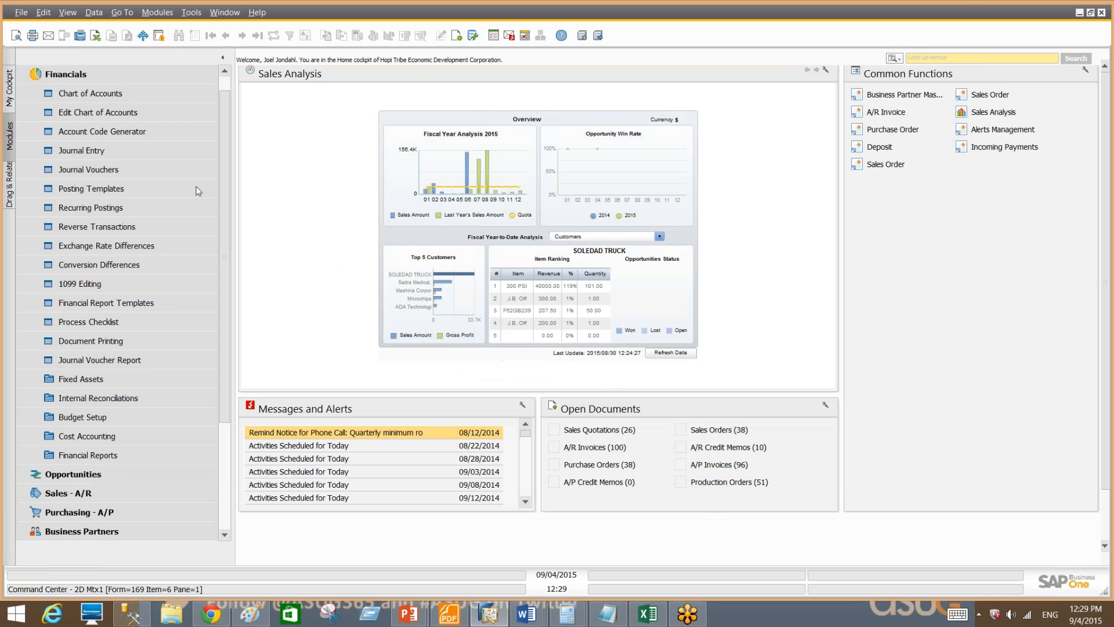
pyautogui.click(166, 74)
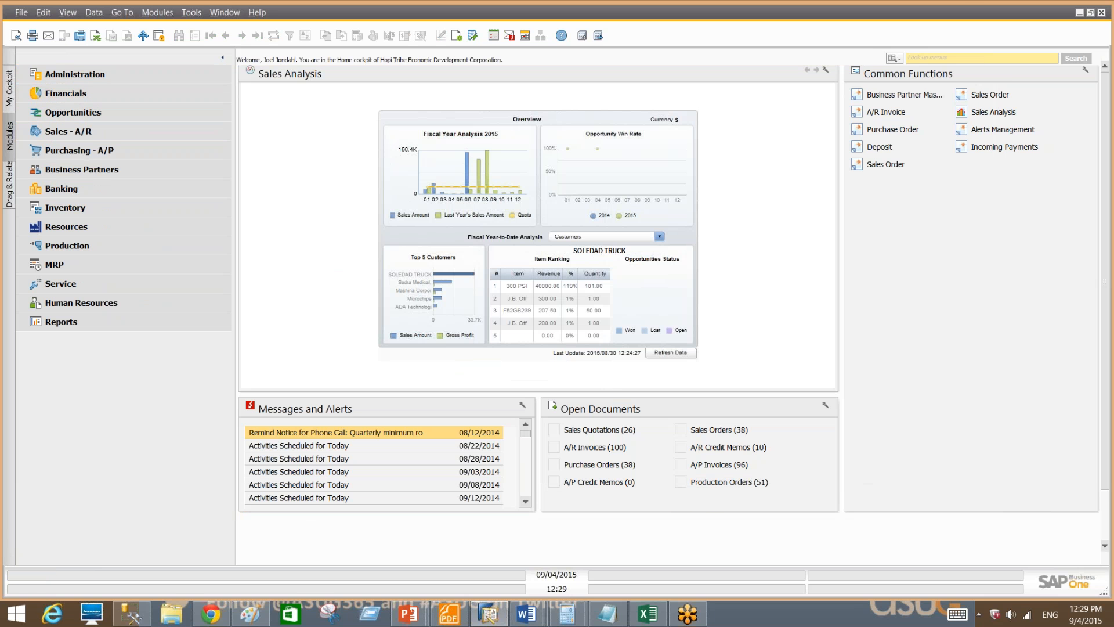
# Search the menus for "refe" and try to open Reference Field Links from the suggestions.
pyautogui.click(929, 58)
pyautogui.write('refe')
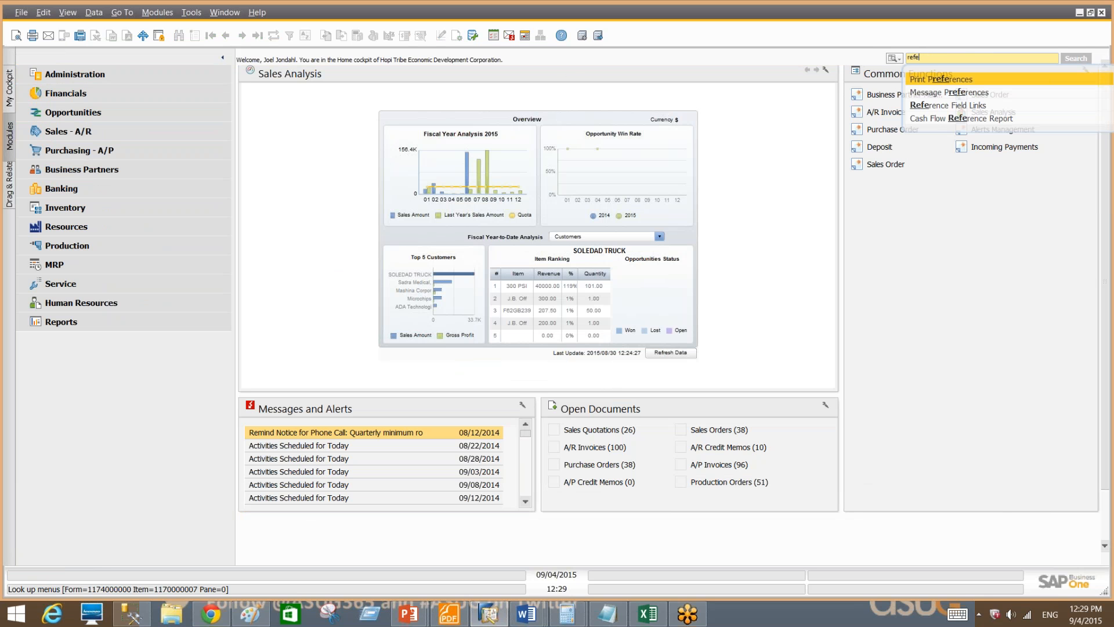
pyautogui.click(976, 104)
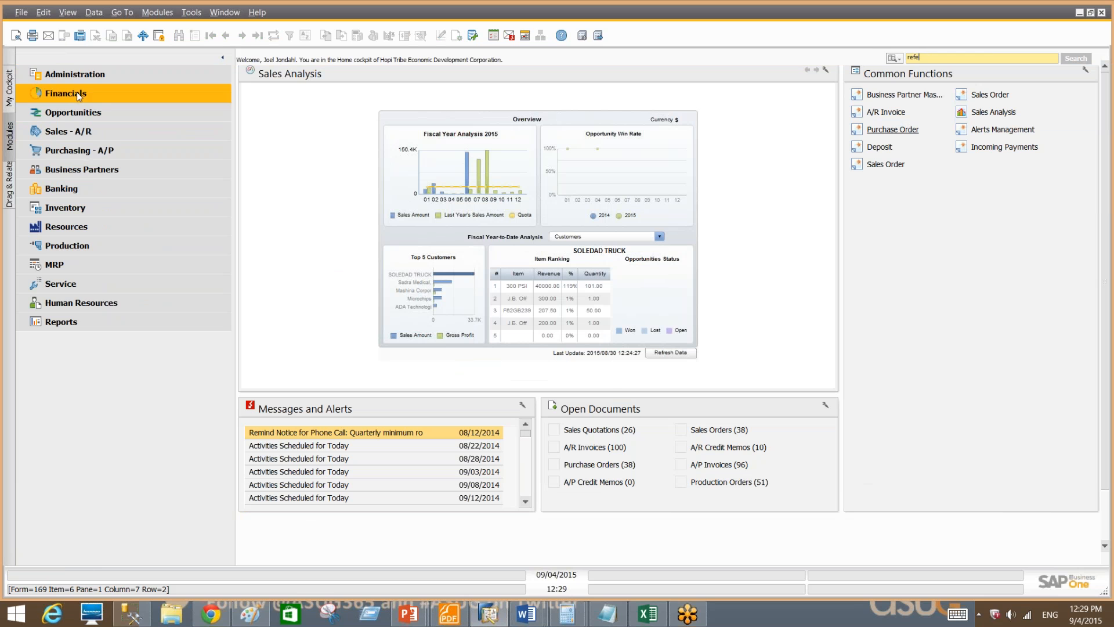
# Open the Reference Field Links setup in Administration's General setup and bring up the A/R Invoices definition.
pyautogui.click(110, 75)
pyautogui.click(69, 150)
pyautogui.click(95, 171)
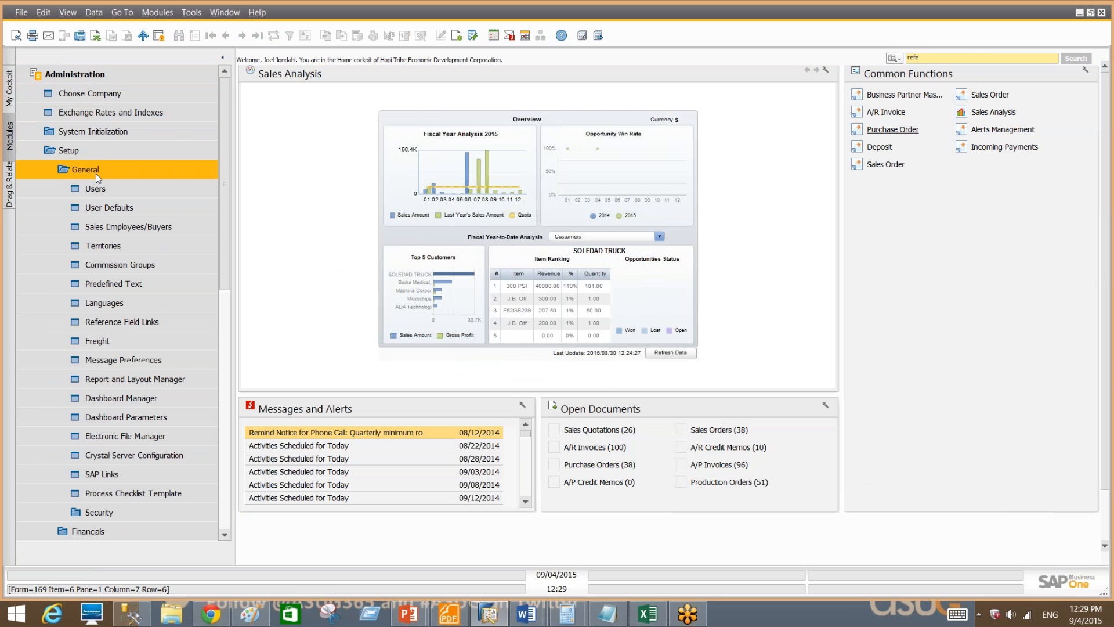
pyautogui.click(139, 322)
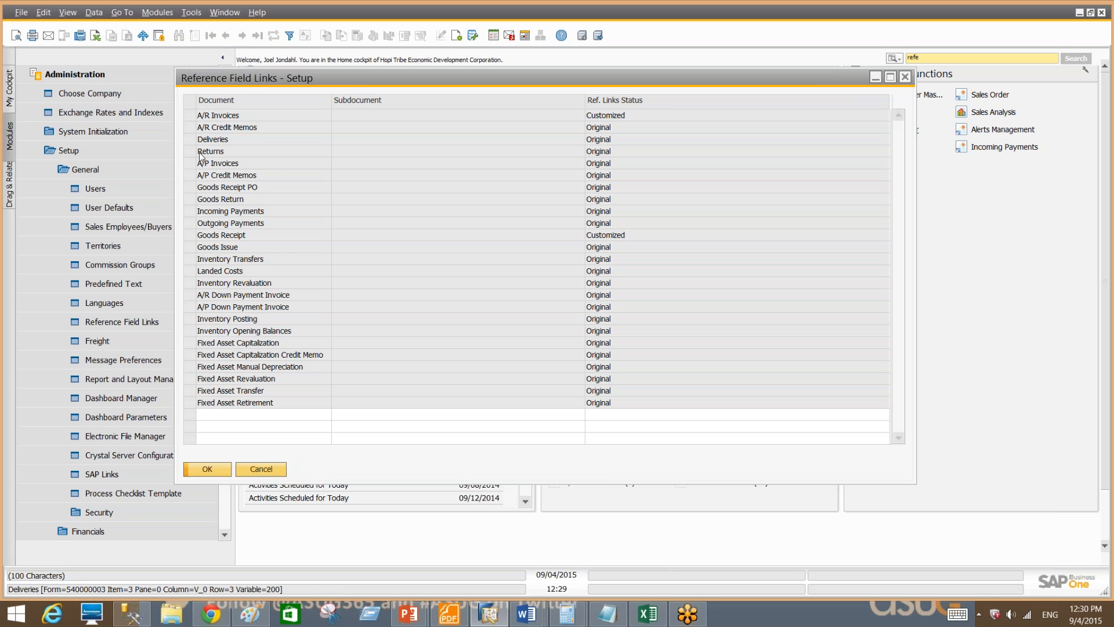
pyautogui.doubleClick(191, 118)
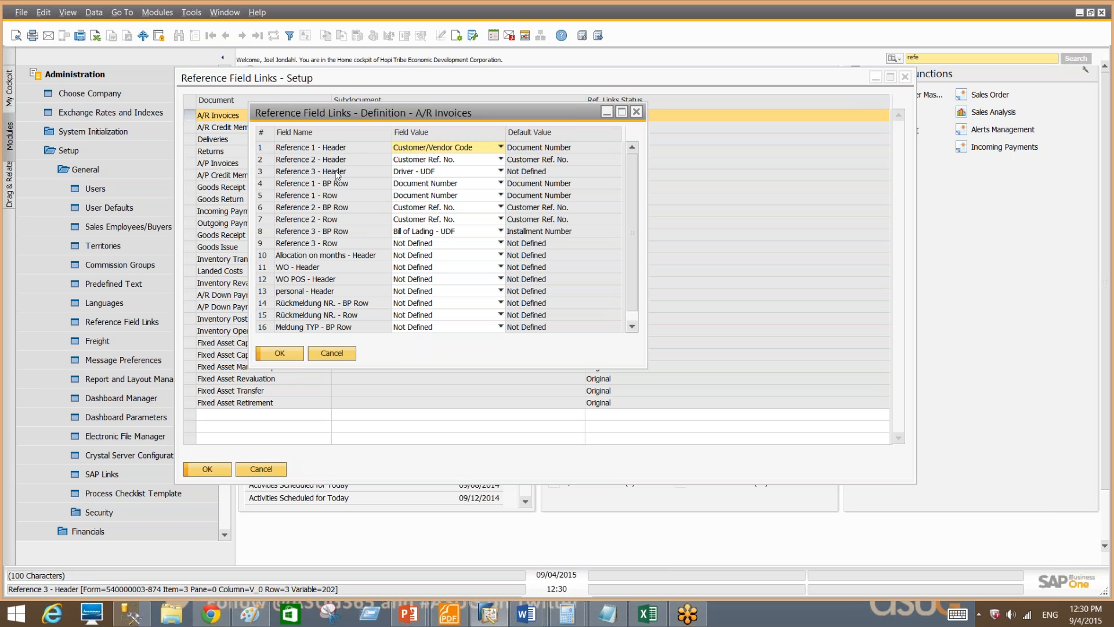
# Set the A/R Invoices Reference 3 - Header field value to Credit - UDF, save it, and close the setup.
pyautogui.click(411, 173)
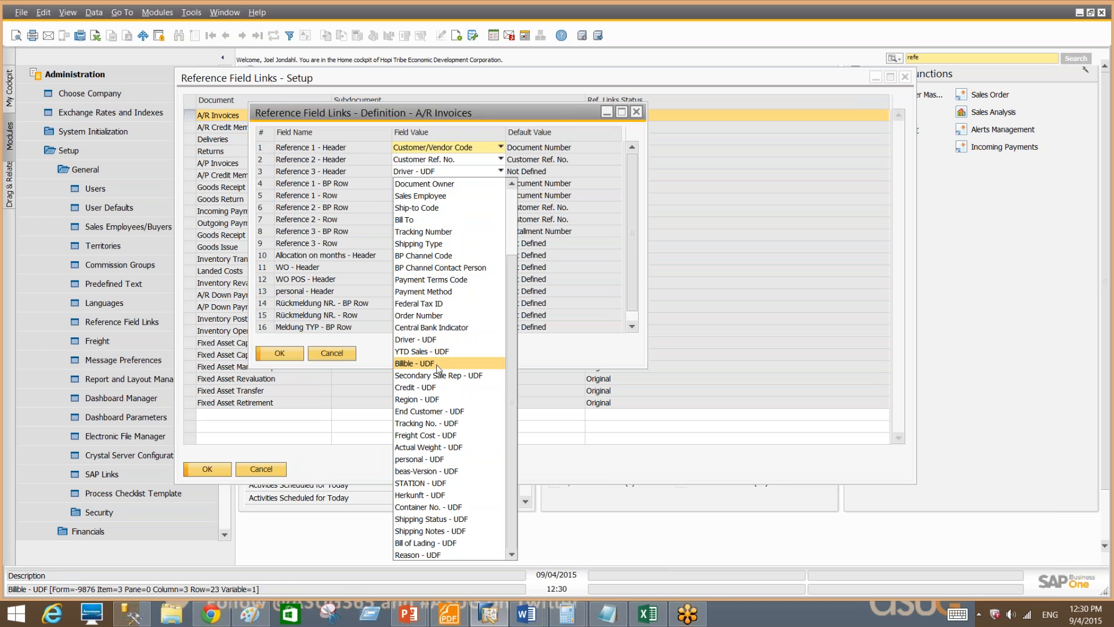
pyautogui.click(439, 387)
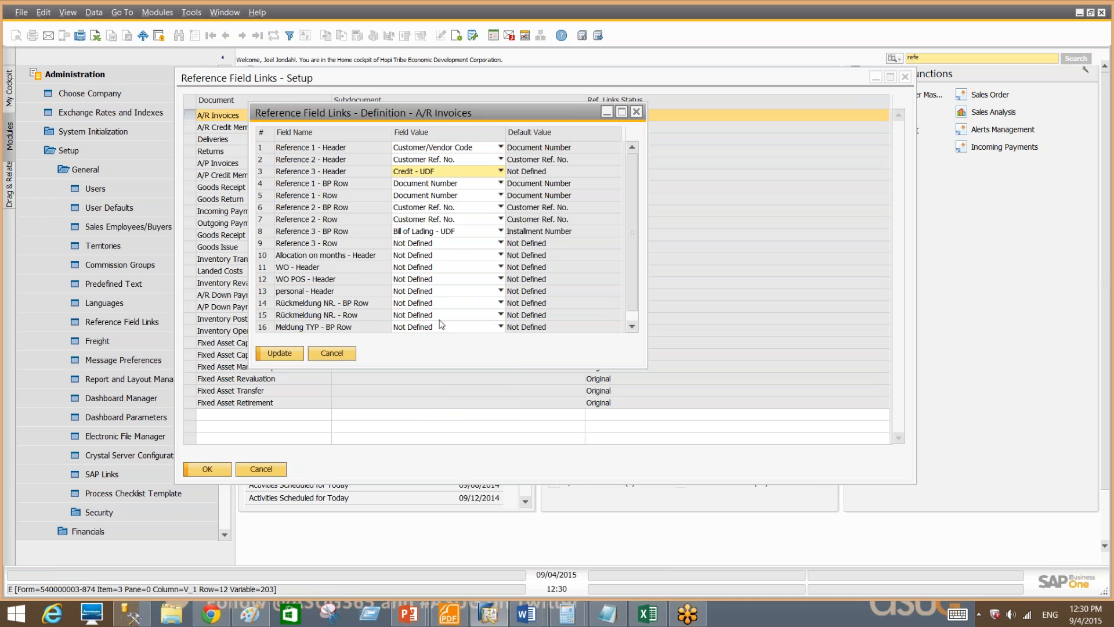
pyautogui.click(297, 355)
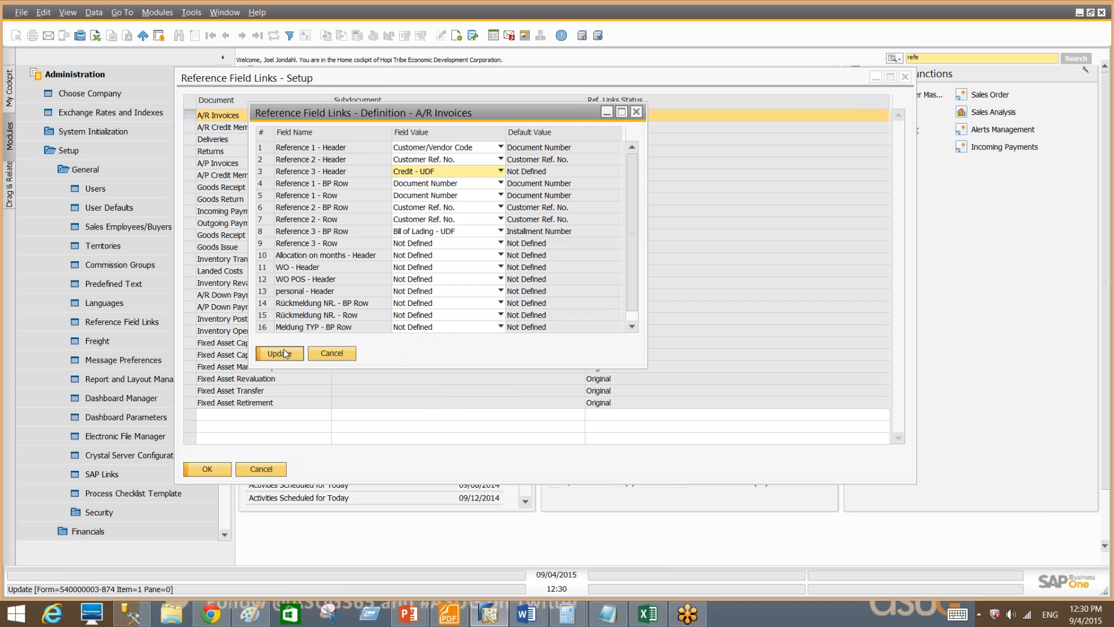
pyautogui.click(208, 466)
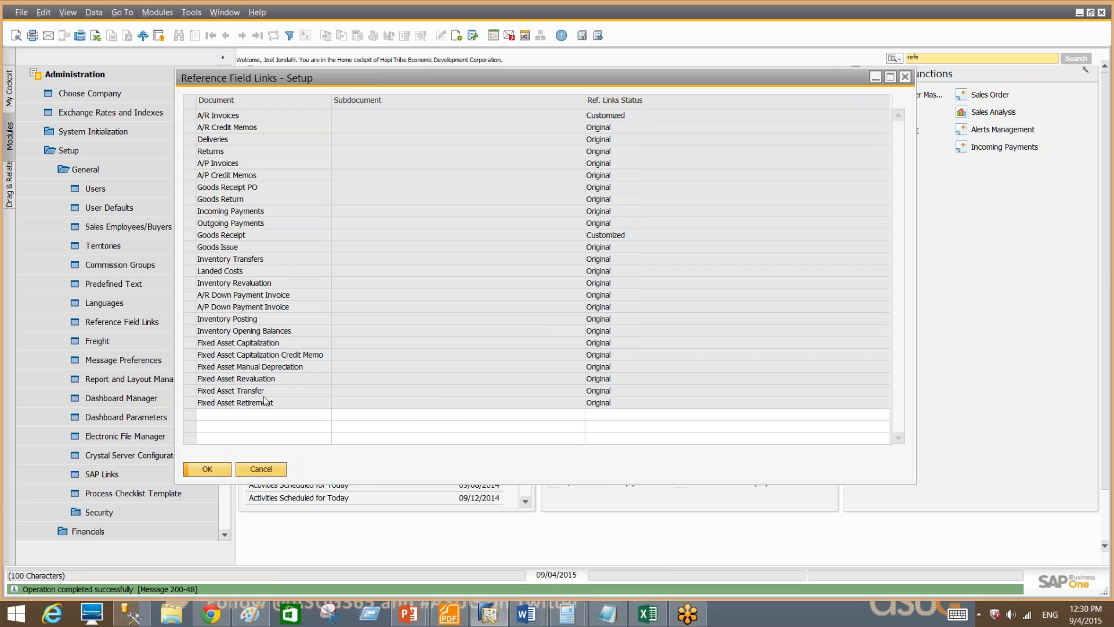
pyautogui.click(218, 471)
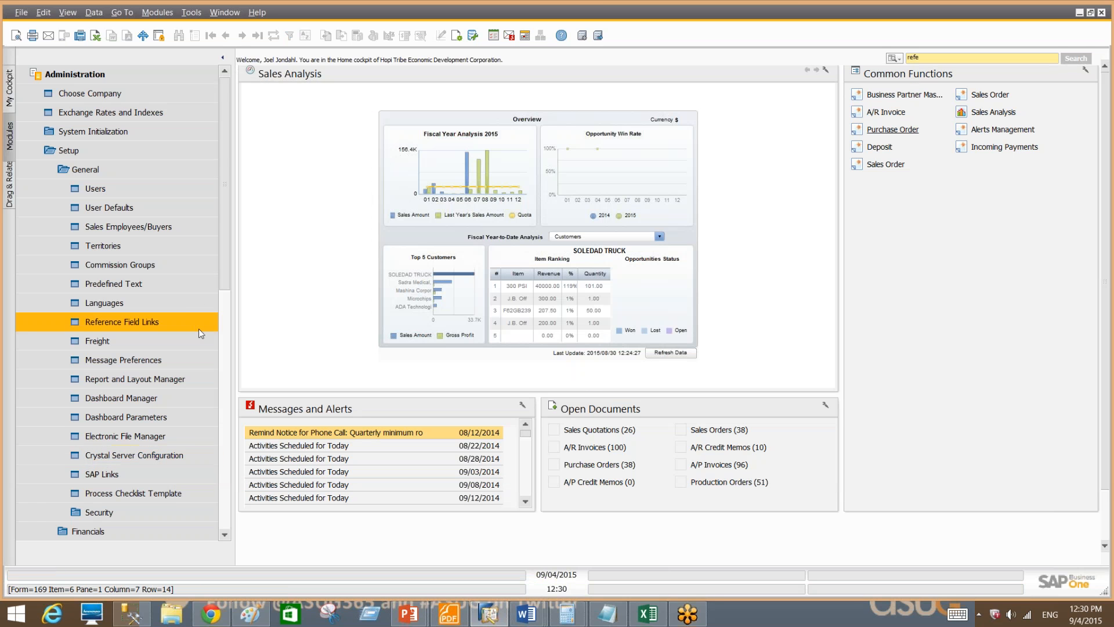
# Open Document Settings under System Initialization, examine the options on the General page, and cancel without changes.
pyautogui.click(155, 70)
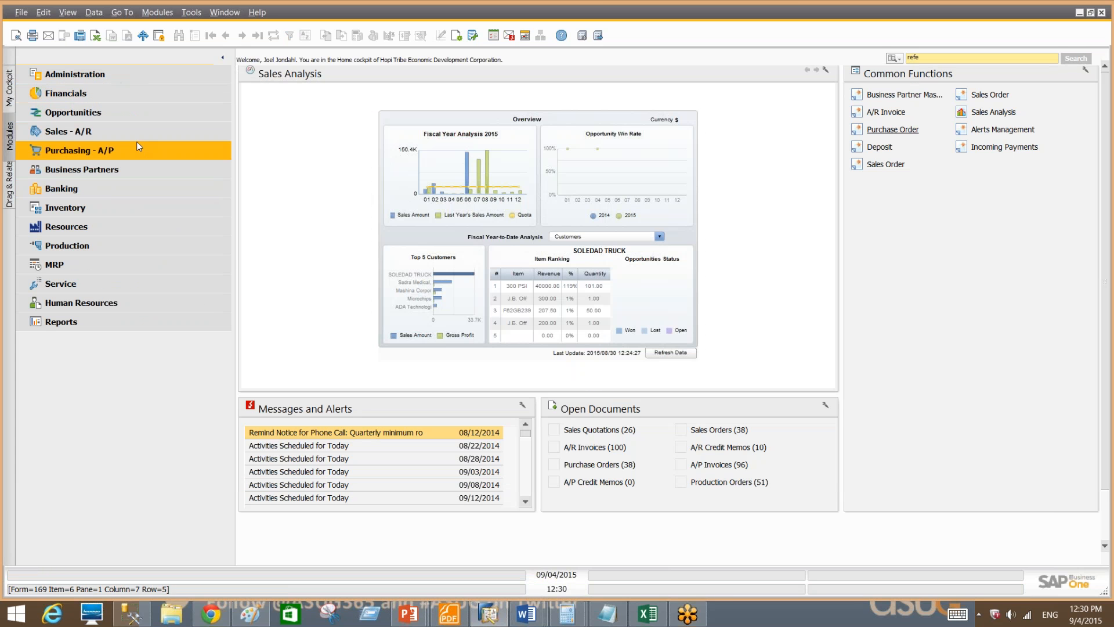
pyautogui.click(138, 81)
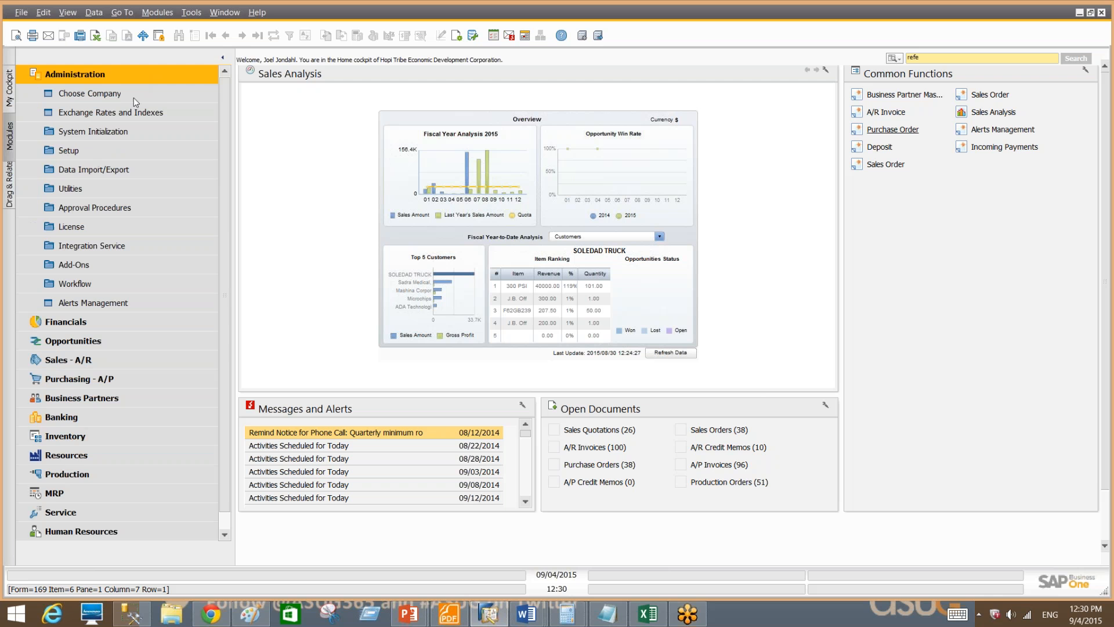
pyautogui.click(120, 130)
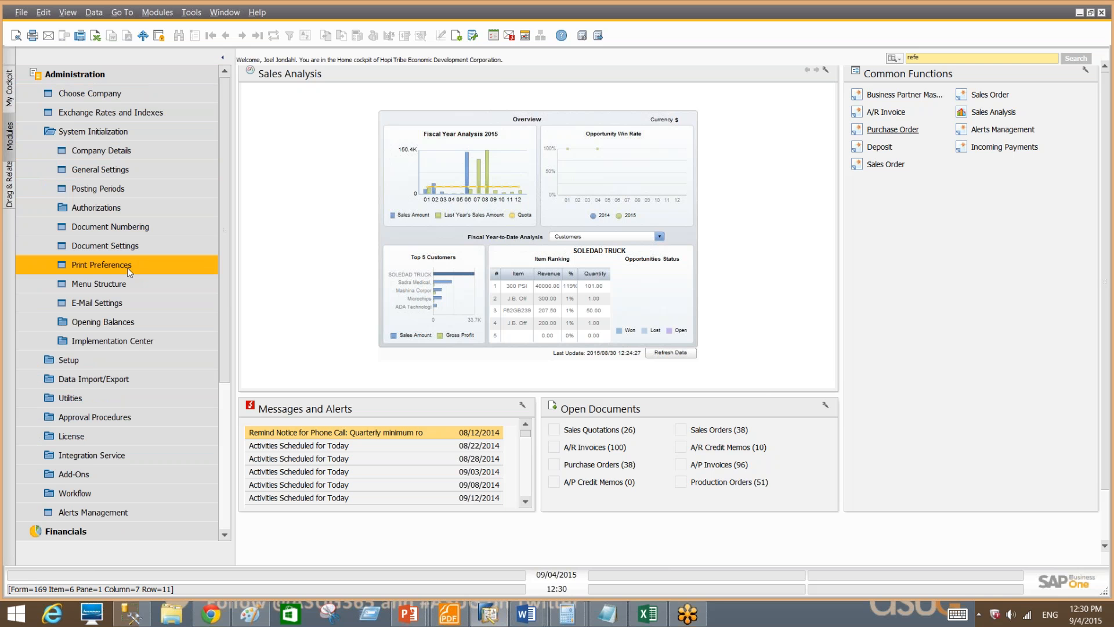
pyautogui.click(137, 245)
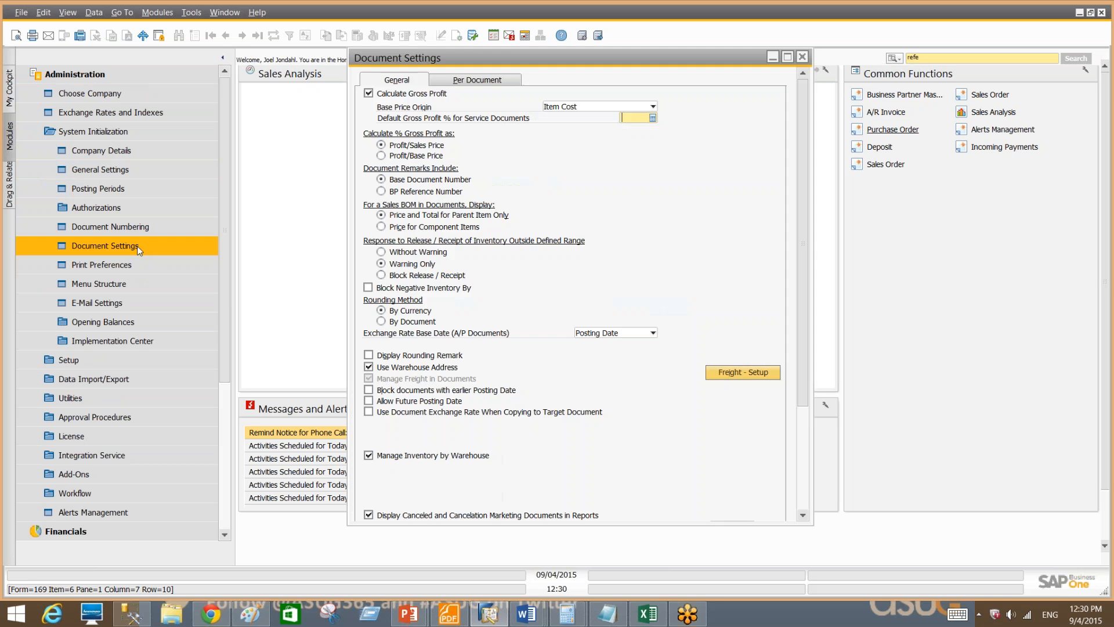
pyautogui.scroll(-3, 434, 464)
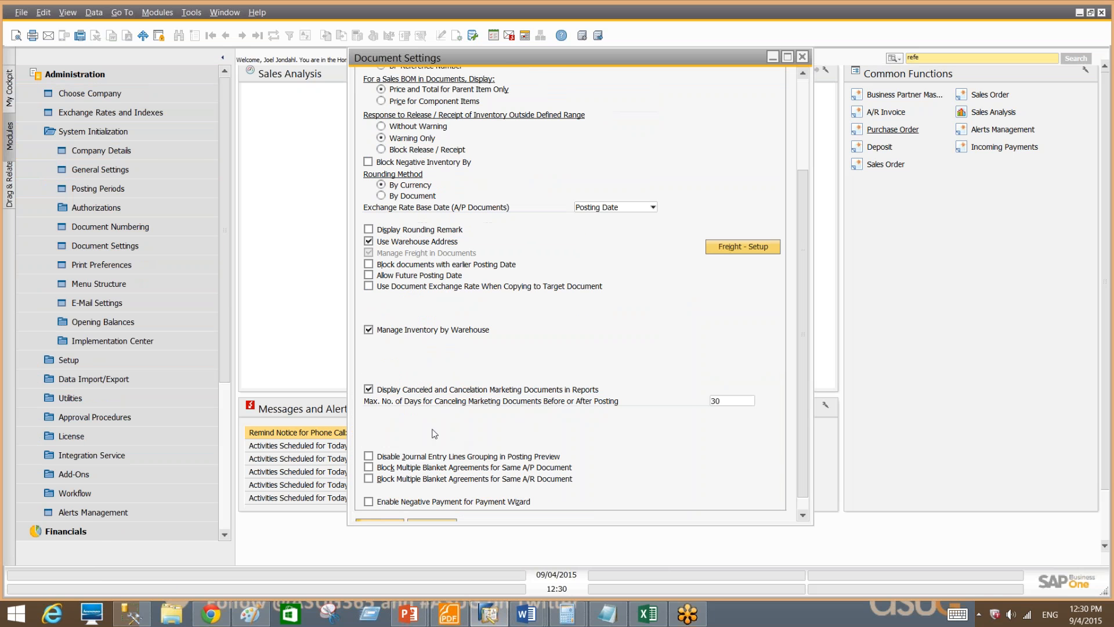
pyautogui.scroll(3, 413, 122)
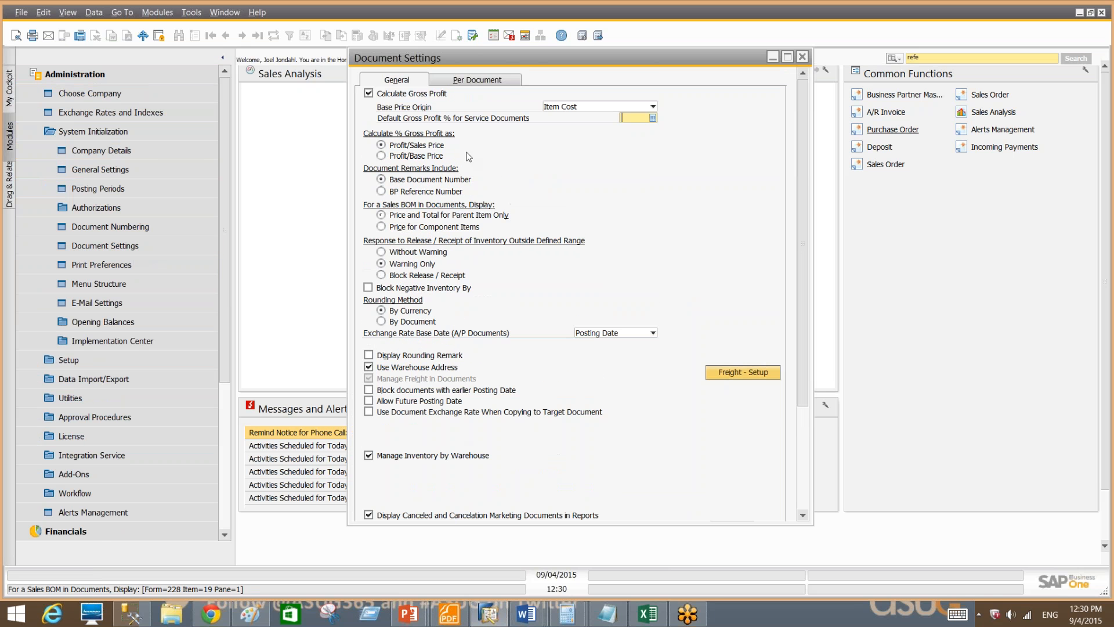
pyautogui.scroll(-3, 420, 434)
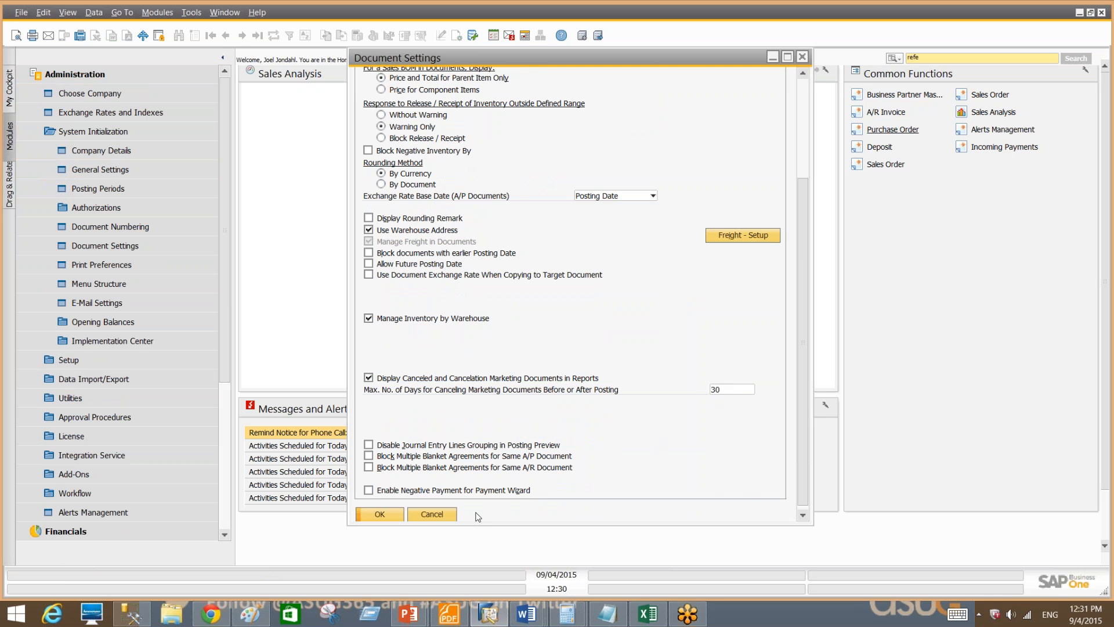
pyautogui.click(440, 515)
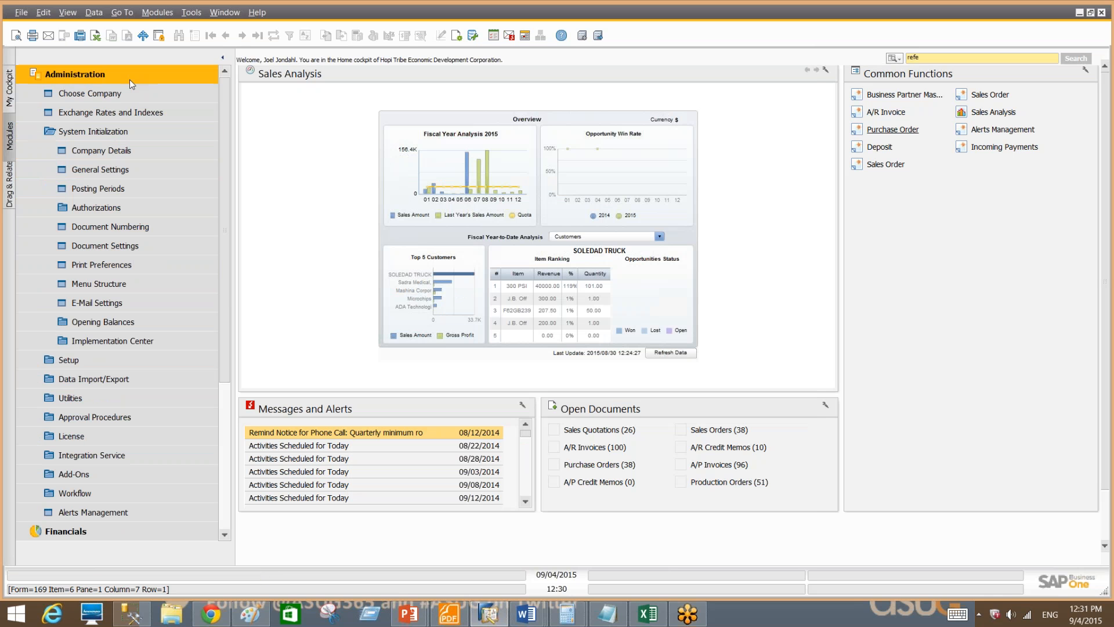
# Open A/R Invoice in the Sales - A/R module and browse back two records to the ADA Technologies invoice.
pyautogui.click(130, 79)
pyautogui.click(122, 132)
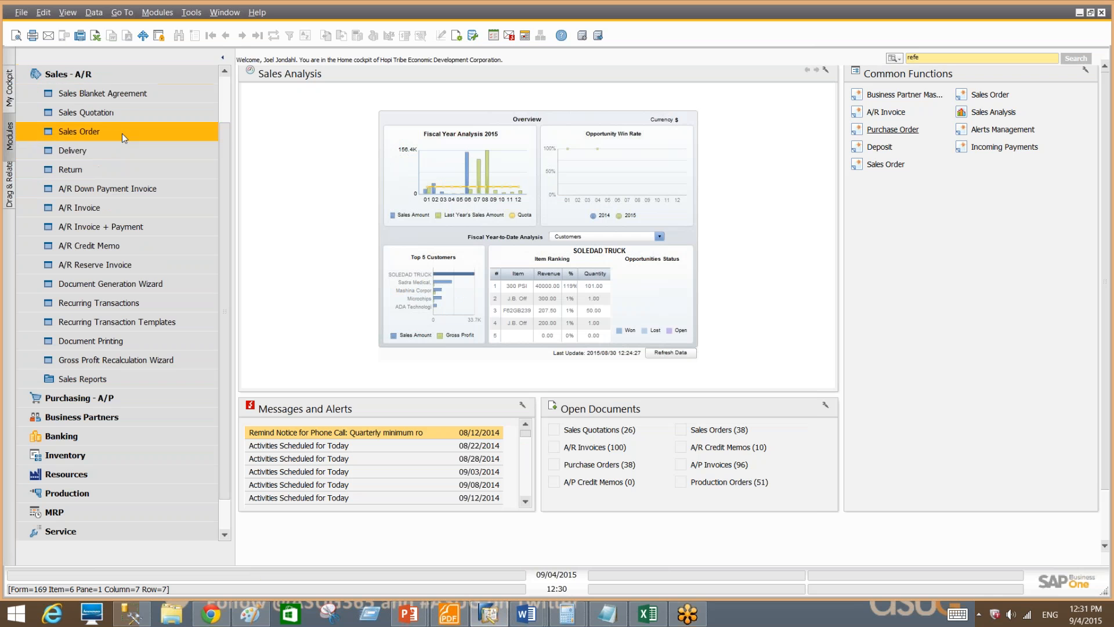
pyautogui.click(130, 208)
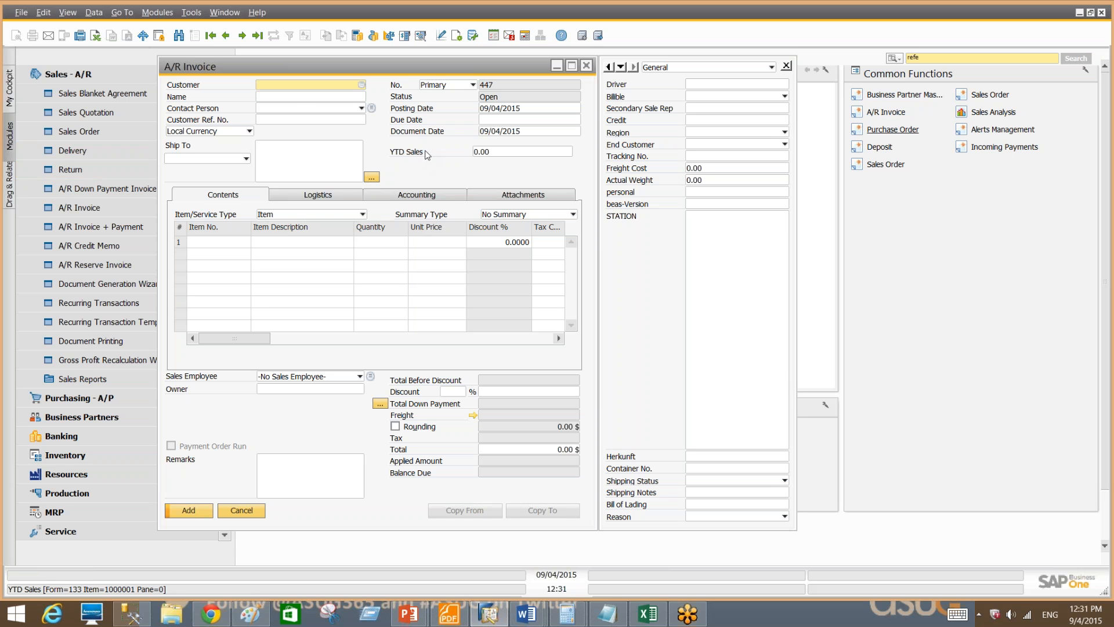
pyautogui.click(226, 36)
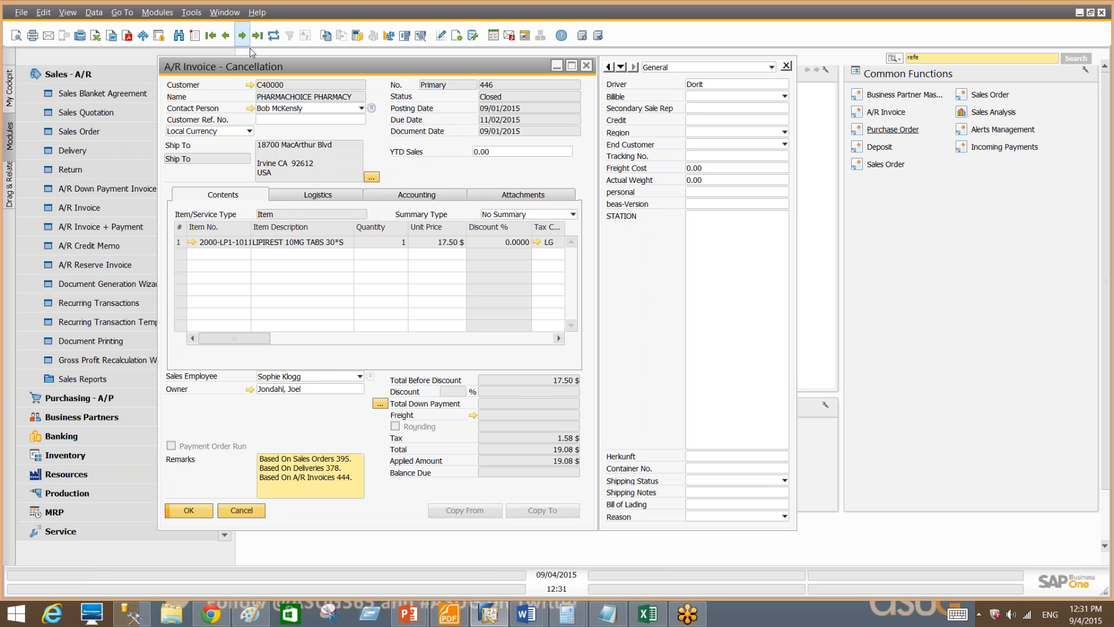
pyautogui.click(226, 35)
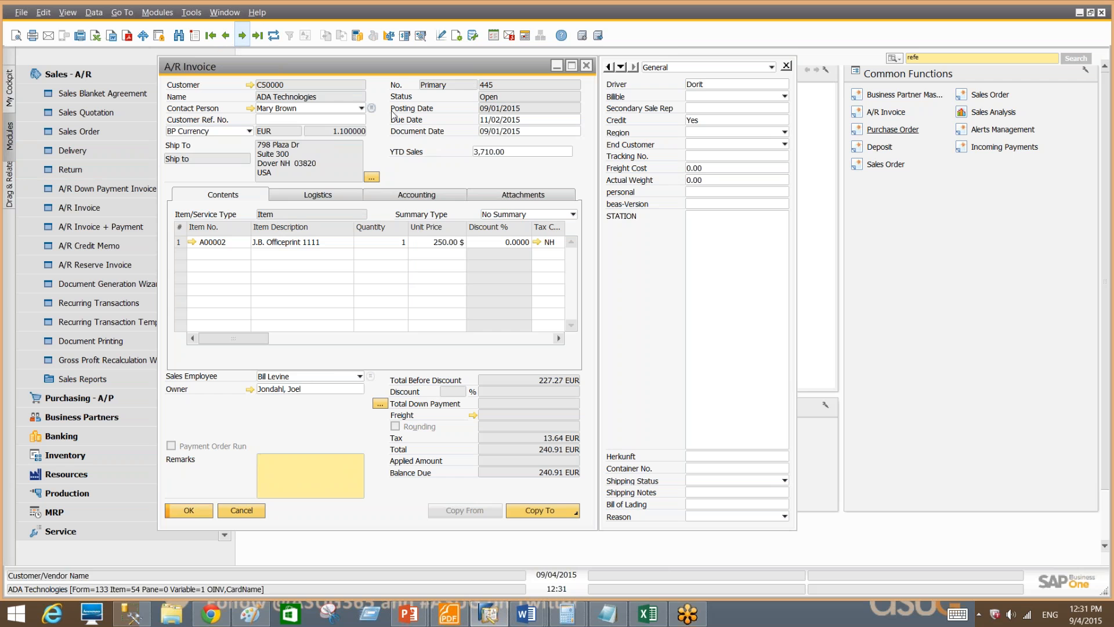
# View the Relationship Map of the ADA Technologies invoice, then close it and return to the invoice.
pyautogui.rightClick(414, 126)
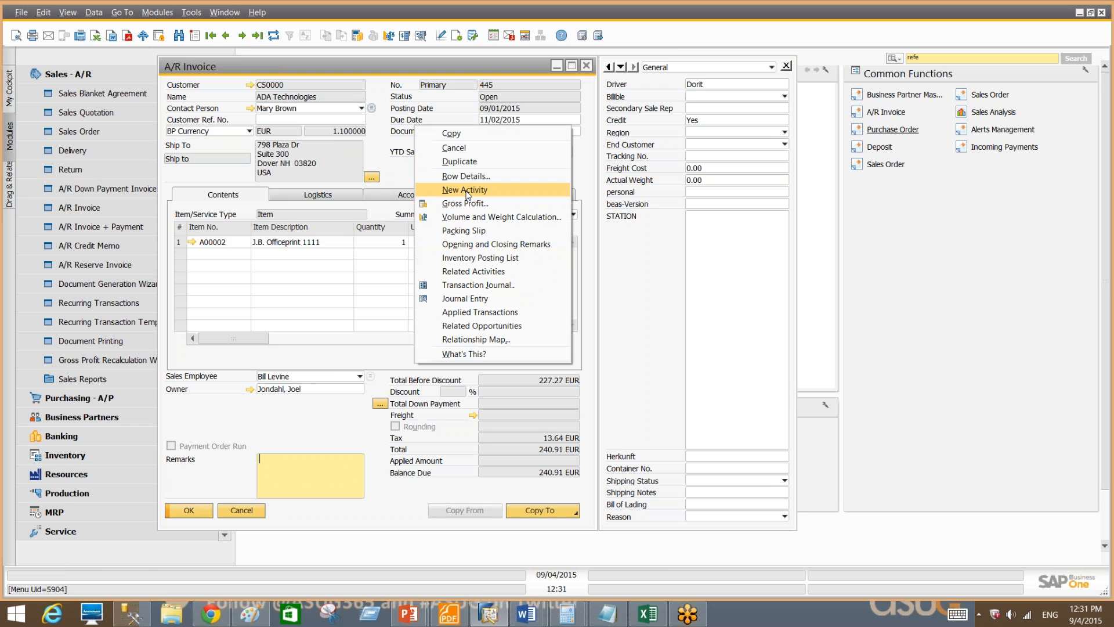
pyautogui.click(497, 340)
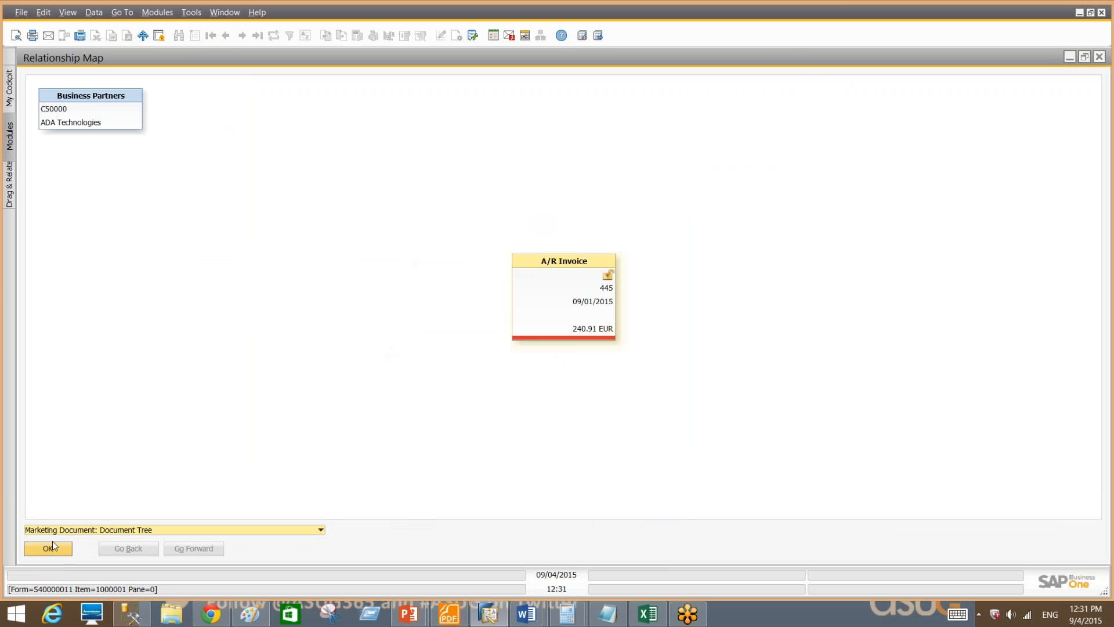
pyautogui.click(59, 555)
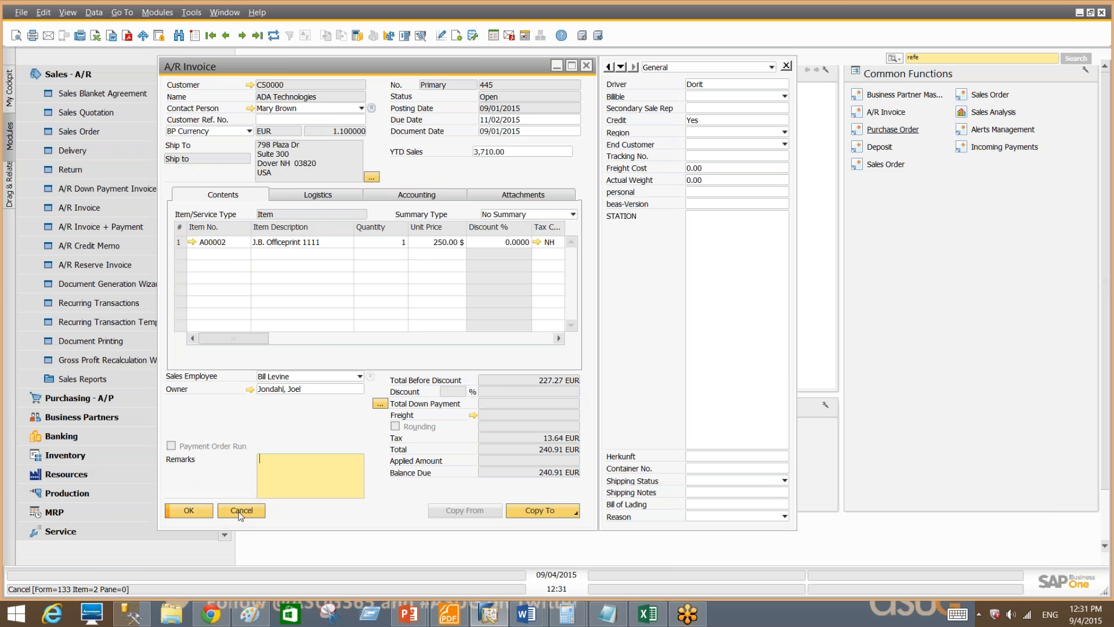
# Close the A/R invoice, open Delivery in the Sales - A/R module, and browse back to the PHARMACHOICE PHARMACY delivery.
pyautogui.click(240, 511)
pyautogui.click(99, 149)
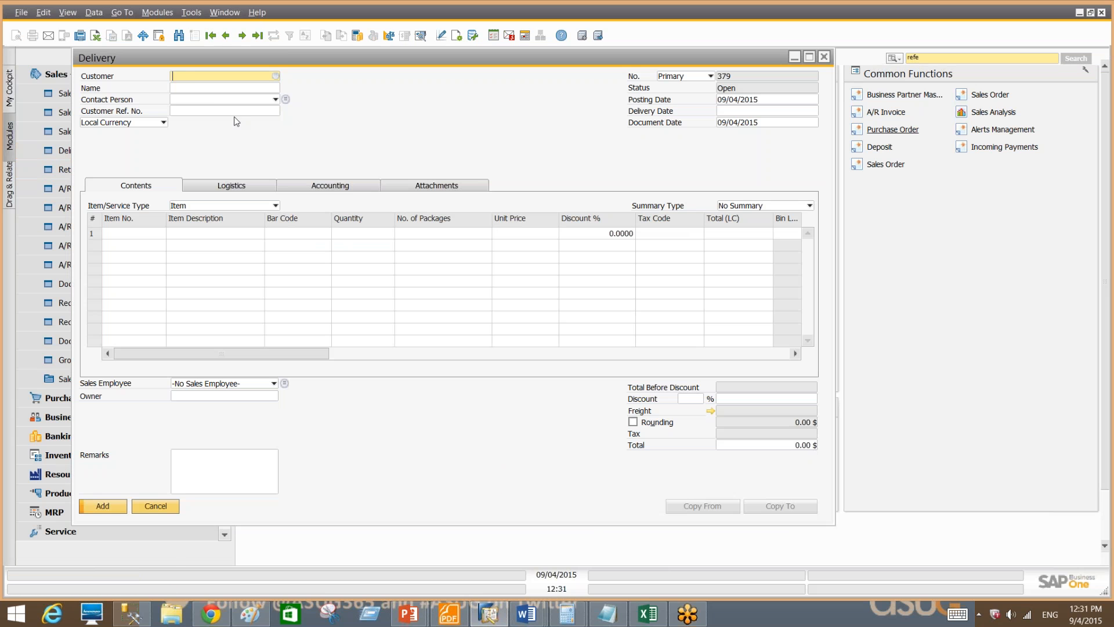
pyautogui.click(226, 35)
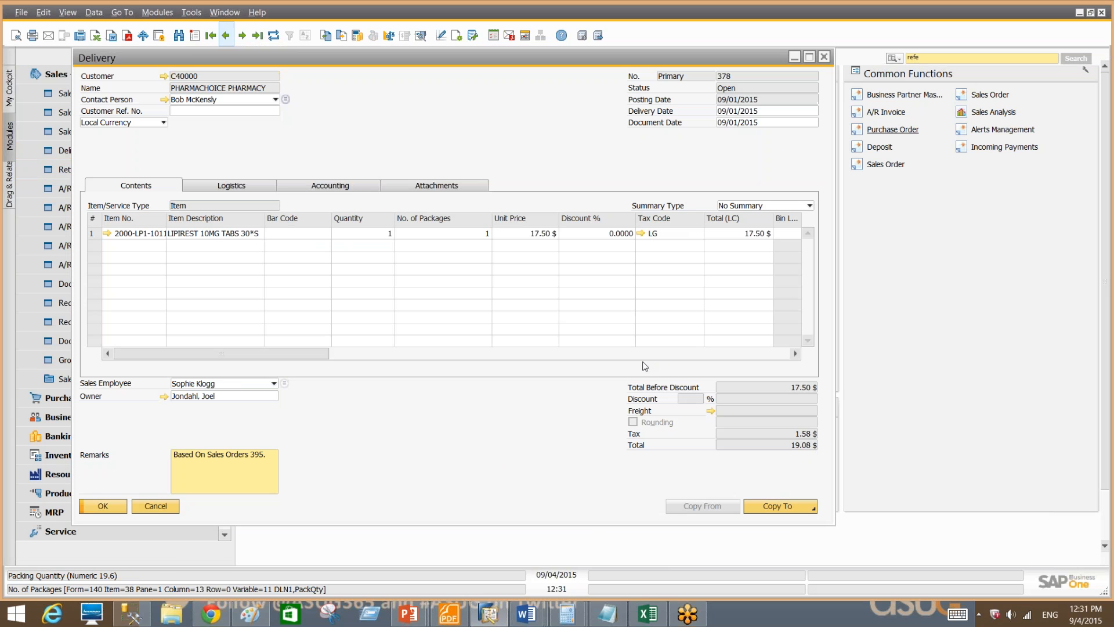
# Copy the PHARMACHOICE PHARMACY delivery to an A/R Invoice and add it without attaching an edited report to the e-mail.
pyautogui.click(793, 505)
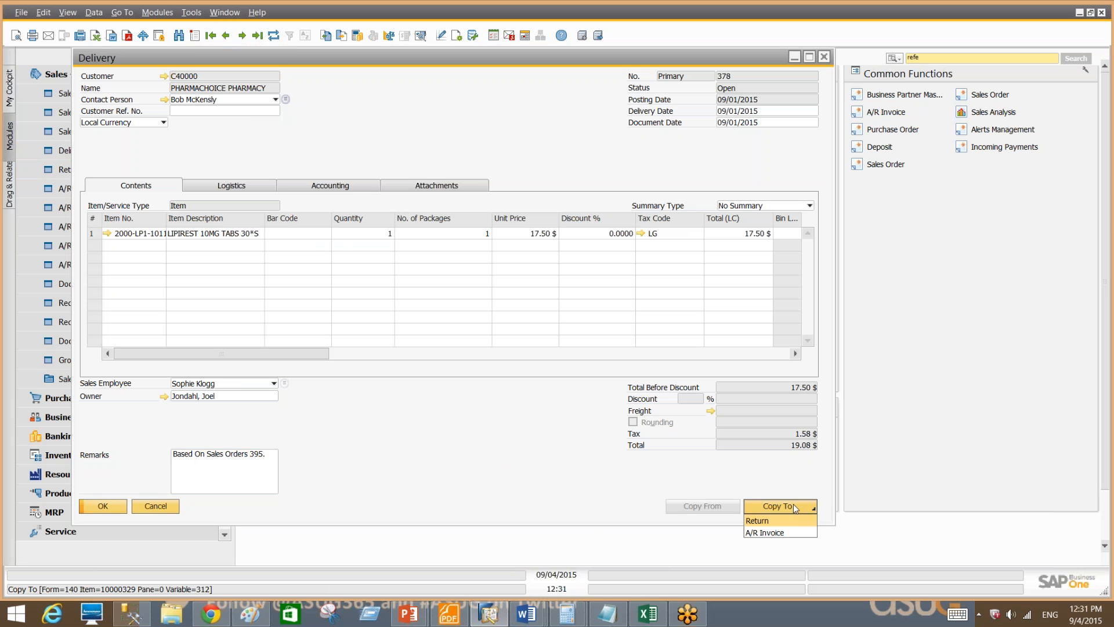
pyautogui.click(783, 533)
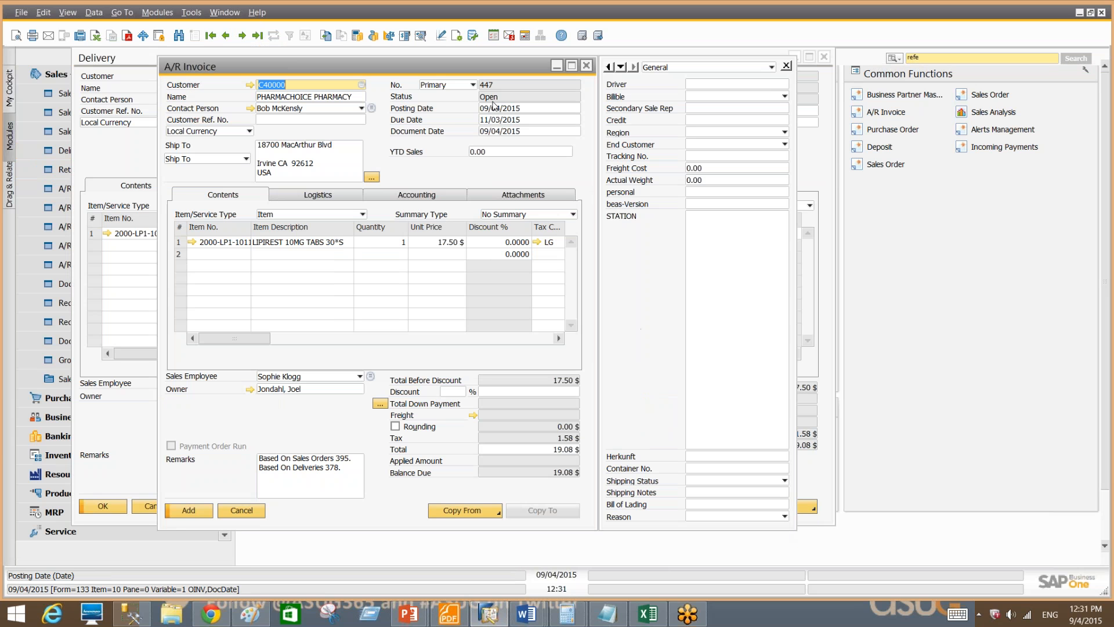
pyautogui.click(191, 510)
pyautogui.click(420, 343)
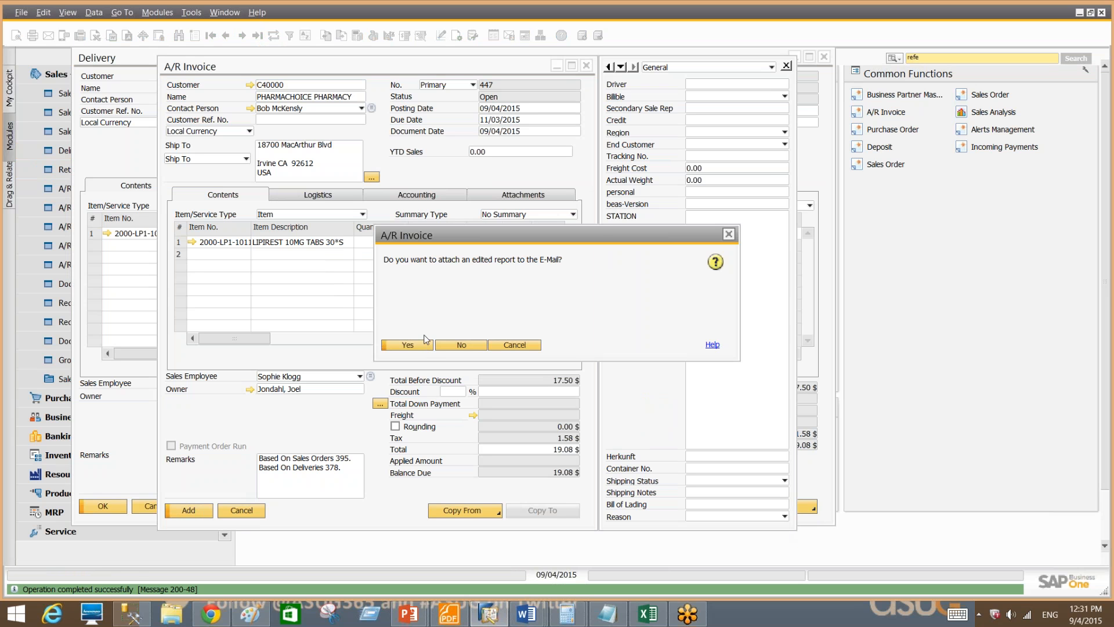
pyautogui.click(511, 346)
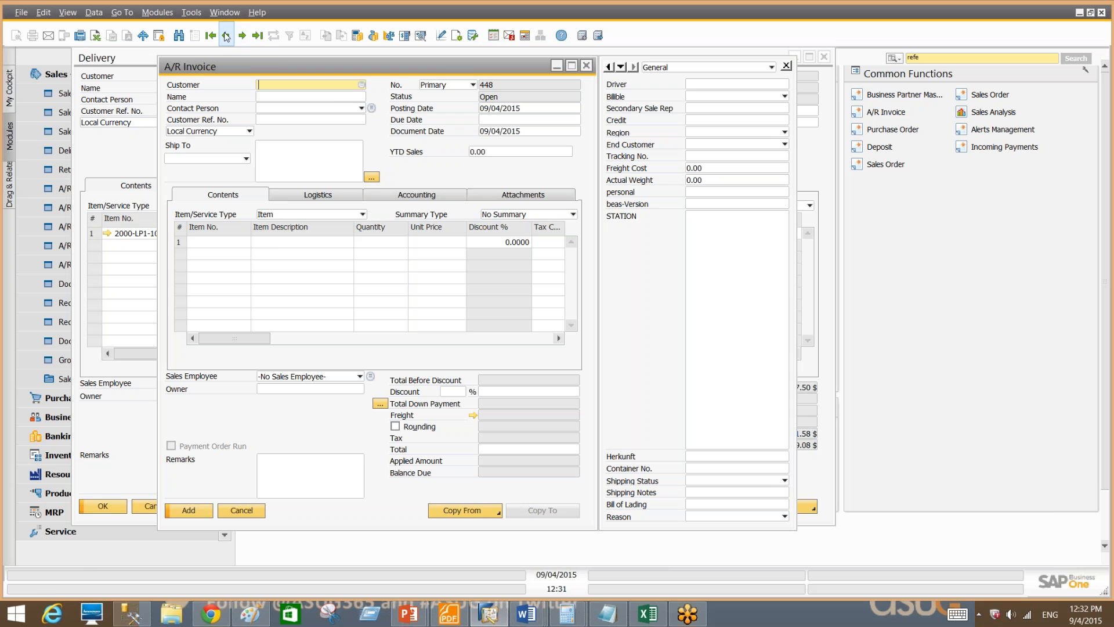
# Browse back to the newly added A/R invoice and open its Relationship Map.
pyautogui.click(226, 36)
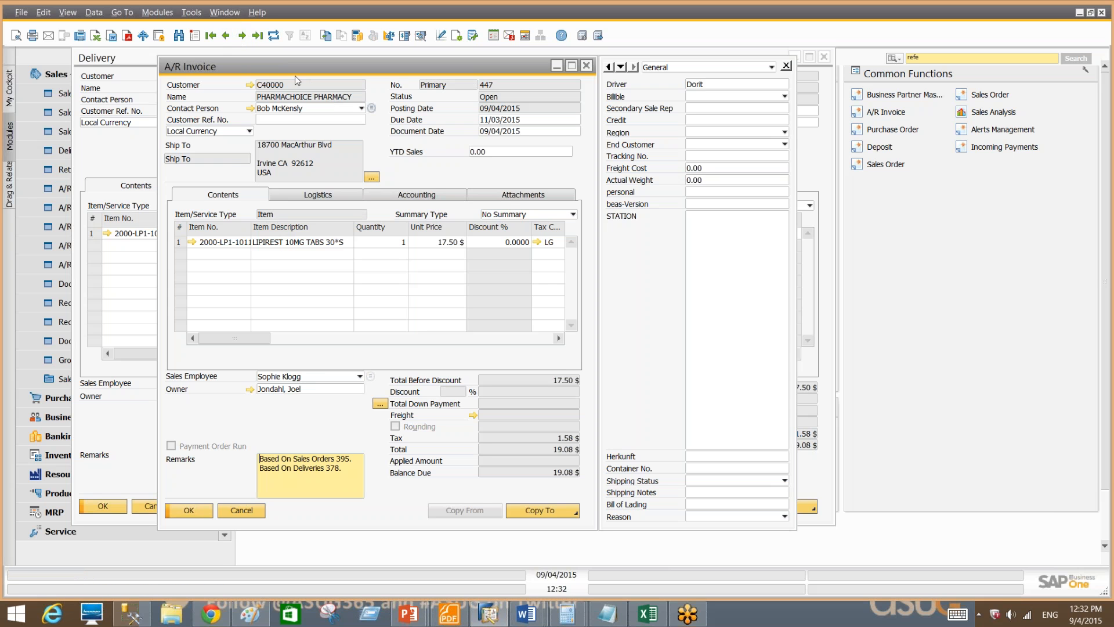
pyautogui.rightClick(407, 137)
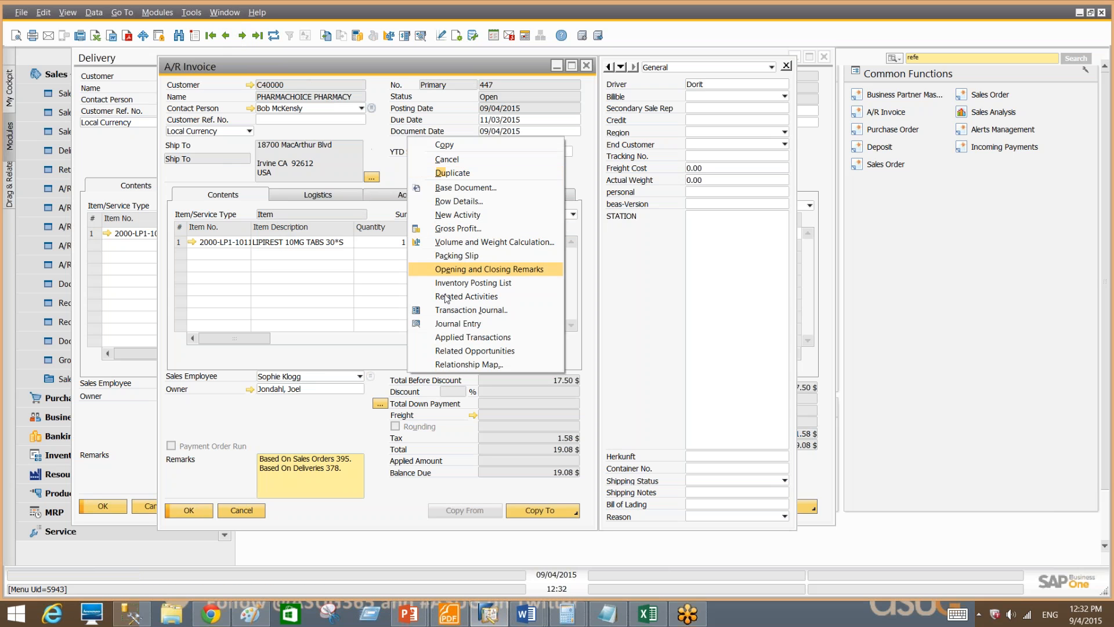
pyautogui.click(471, 366)
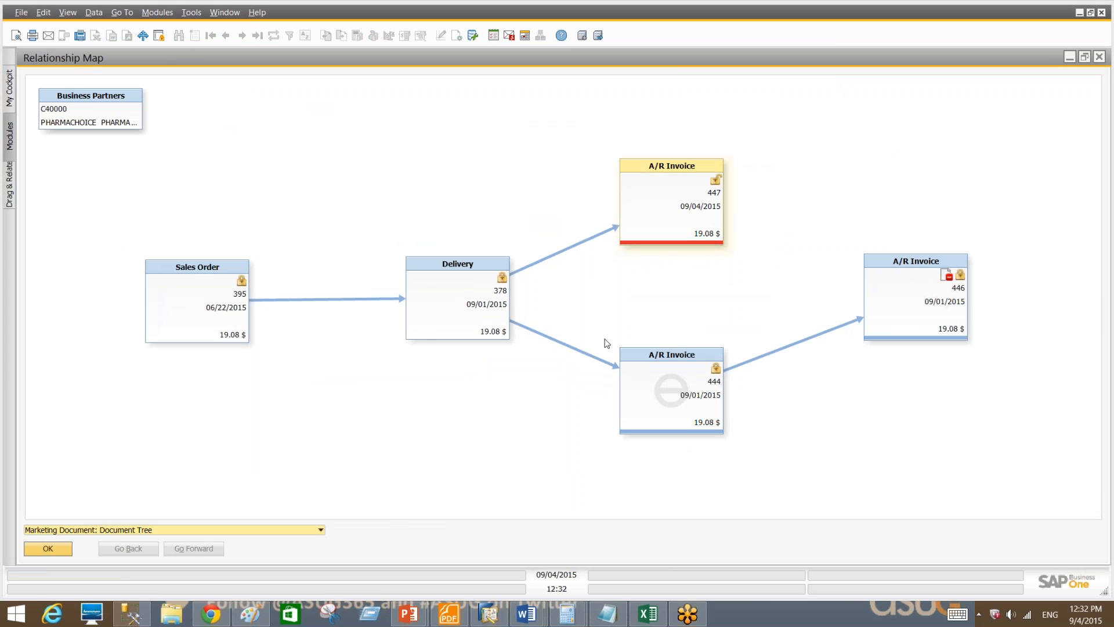
# Open the A/R invoice dated 09/04/2015 from the Relationship Map and start its cancellation document beside it.
pyautogui.doubleClick(671, 197)
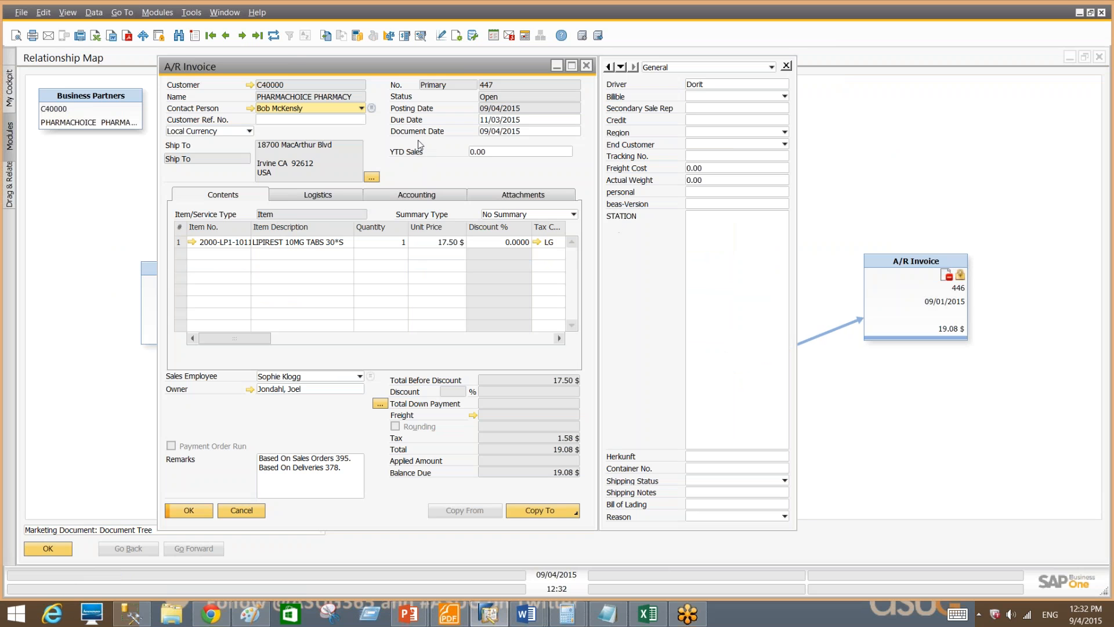
pyautogui.rightClick(418, 141)
pyautogui.click(456, 150)
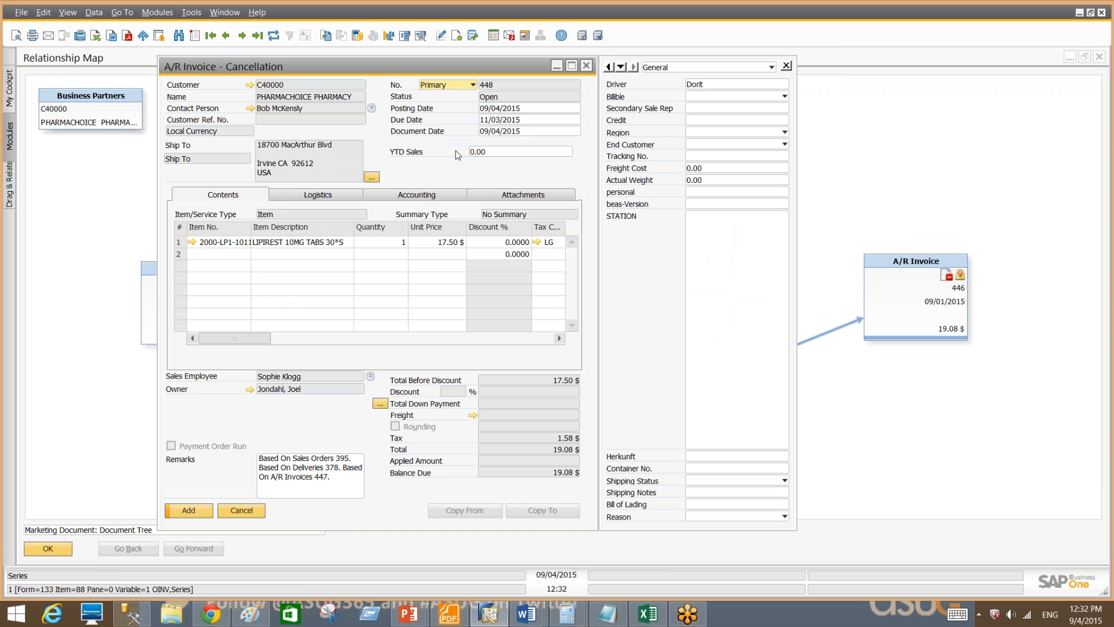
pyautogui.moveTo(381, 74); pyautogui.dragTo(426, 141)
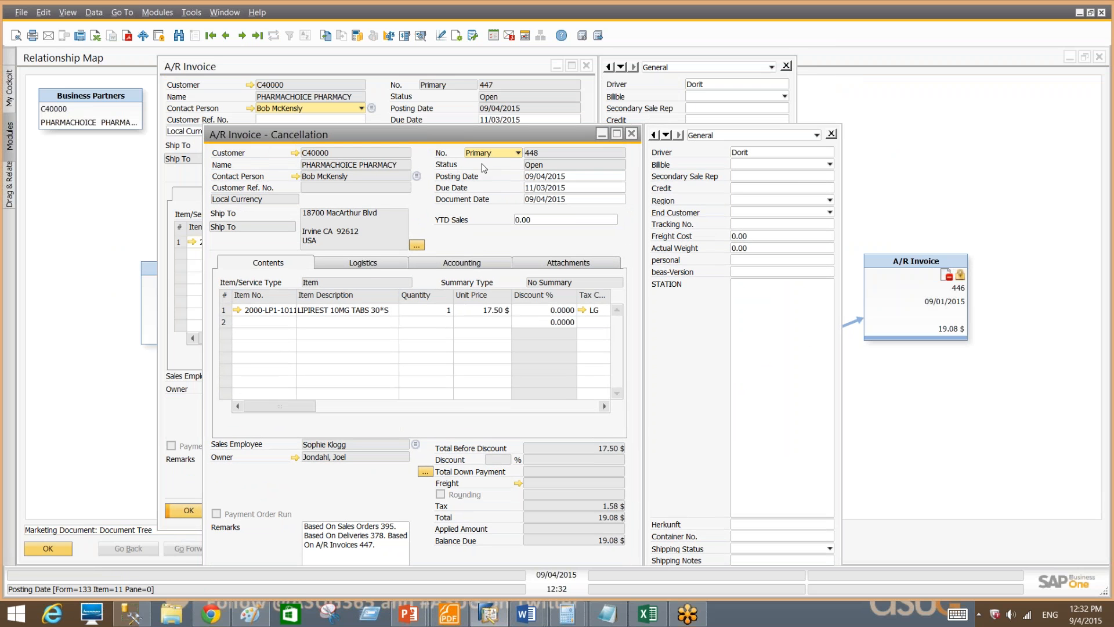
pyautogui.click(546, 176)
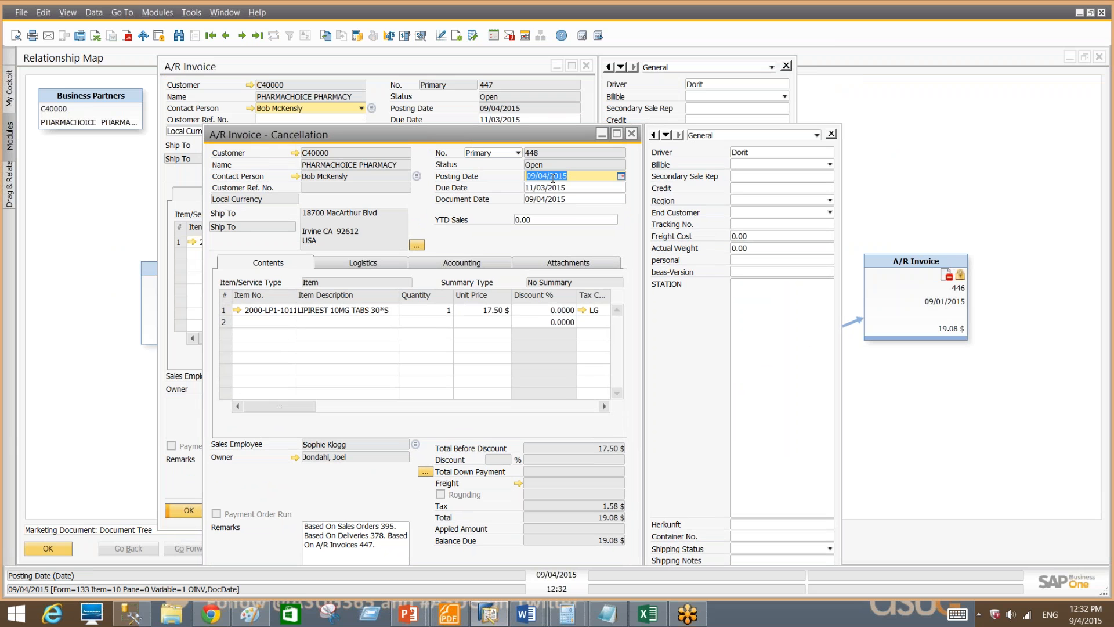
pyautogui.write('08')
pyautogui.hotkey('ctrl', 'z')
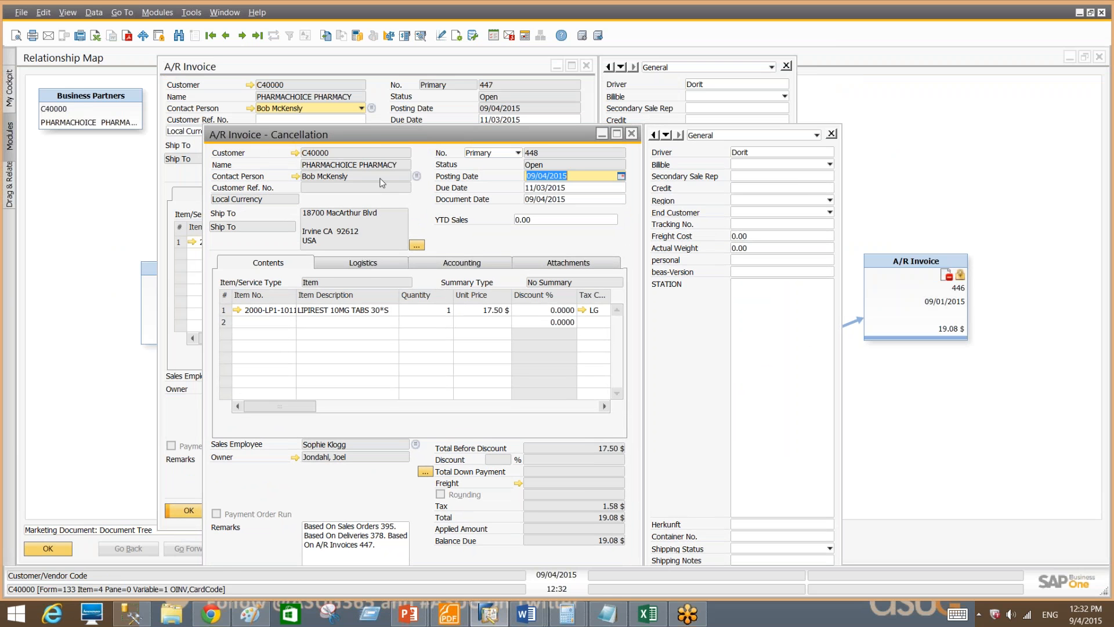
# Examine the Journal Entry Preview of the A/R Invoice - Cancellation document, then close the preview.
pyautogui.moveTo(432, 132); pyautogui.dragTo(534, 117)
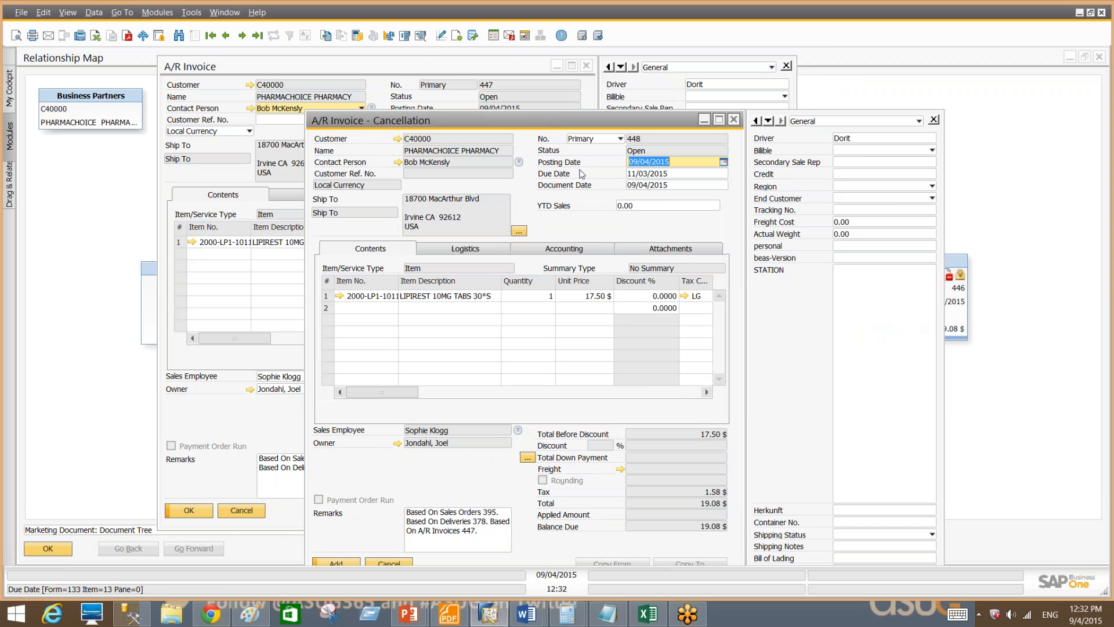
pyautogui.click(421, 36)
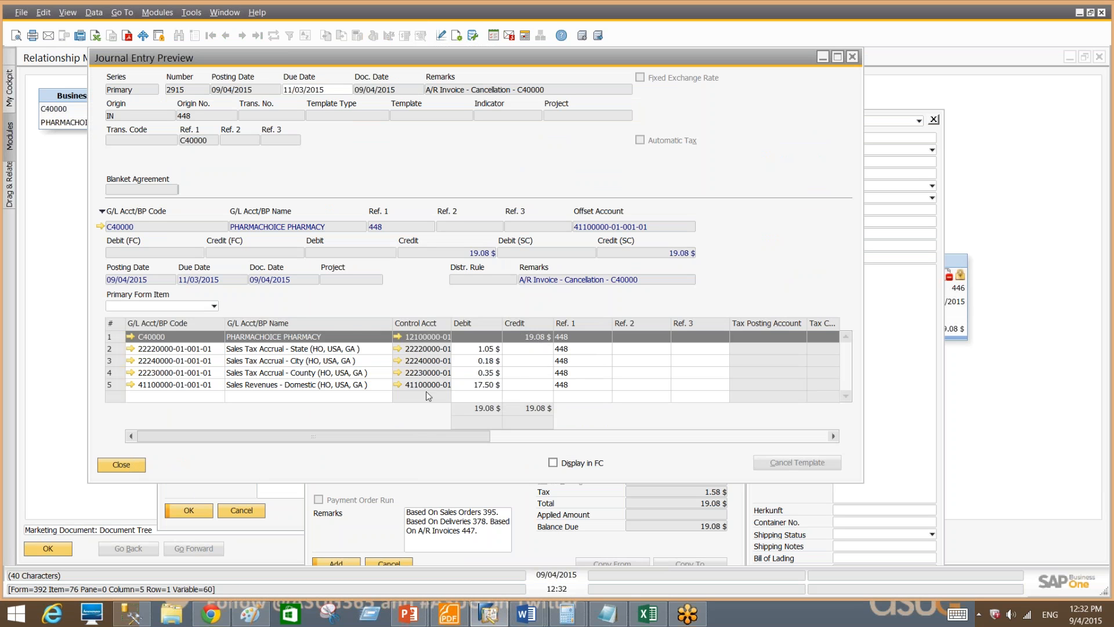
pyautogui.click(121, 468)
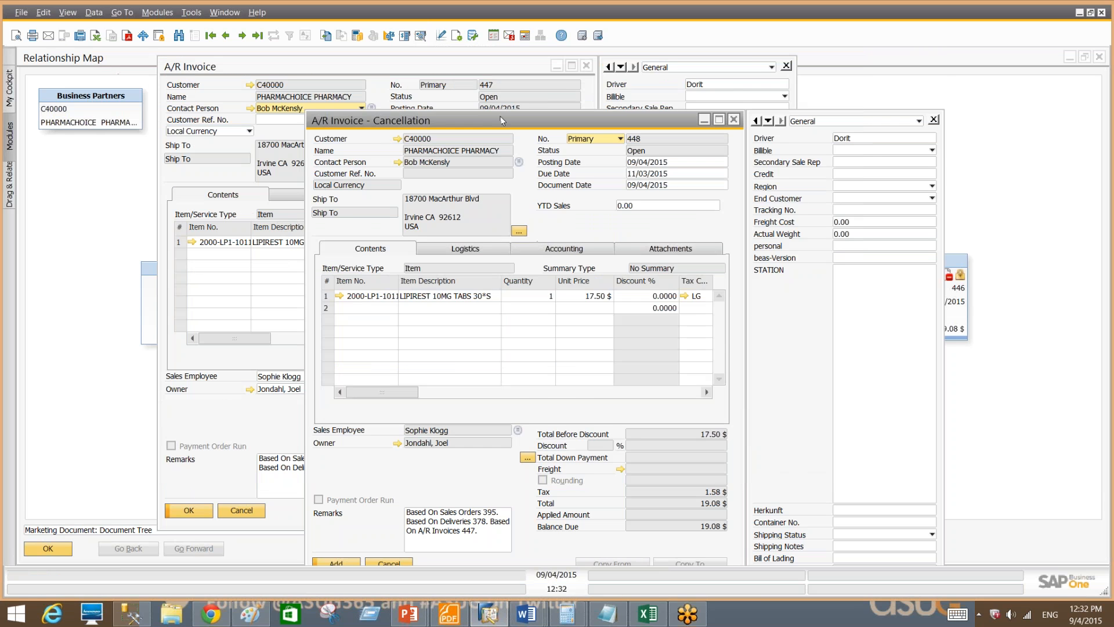
# Add the A/R invoice cancellation without attaching an edited report to the e-mail, and close the cancellation form.
pyautogui.click(326, 510)
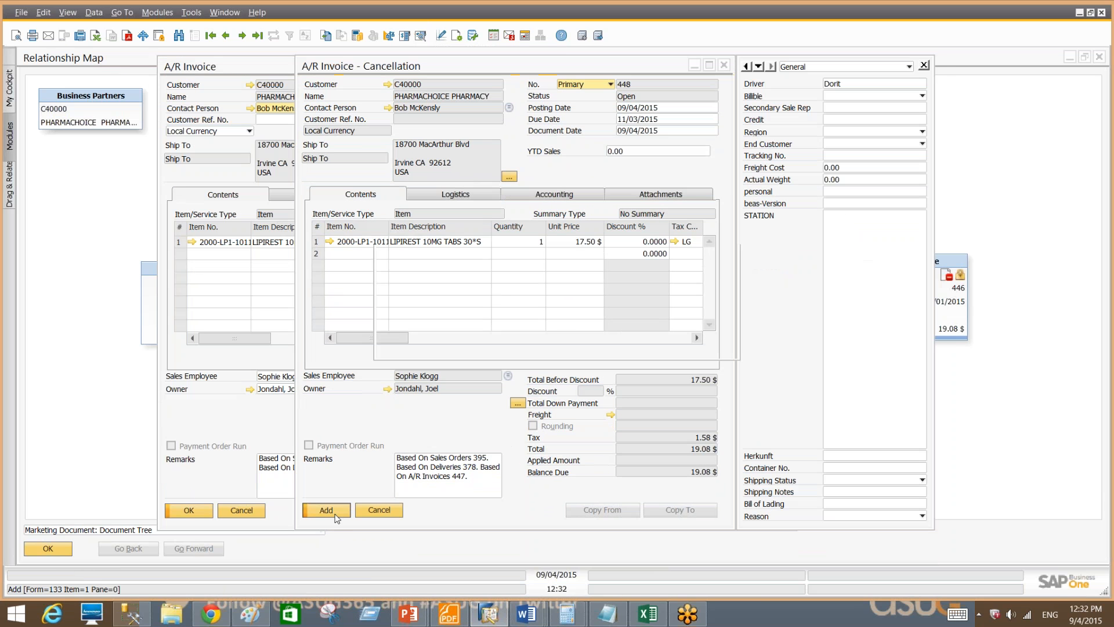
pyautogui.click(408, 344)
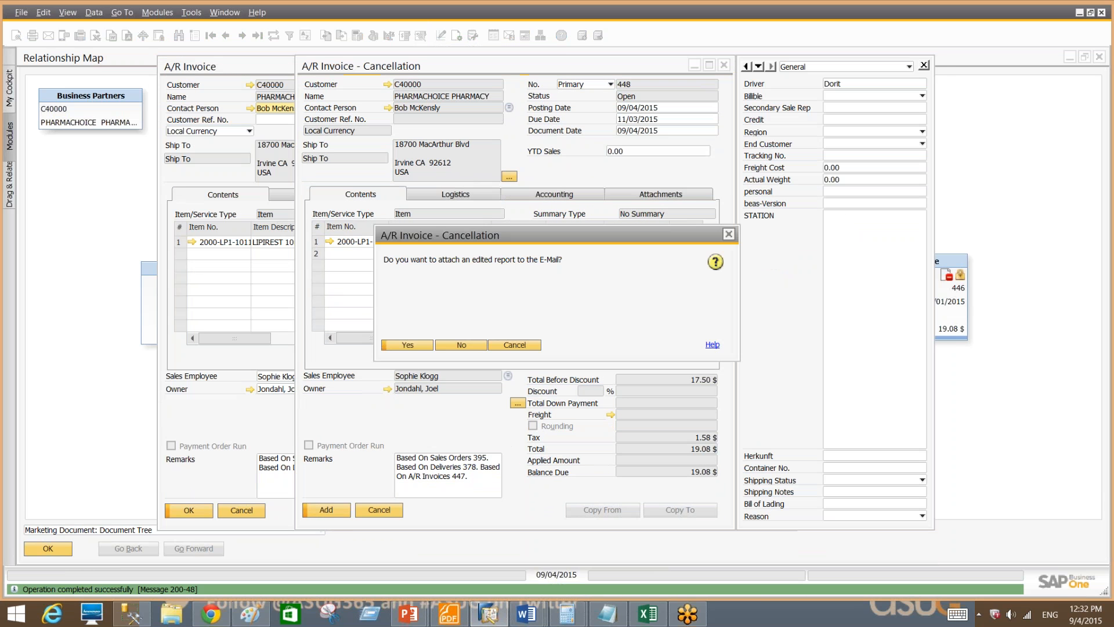
pyautogui.click(514, 344)
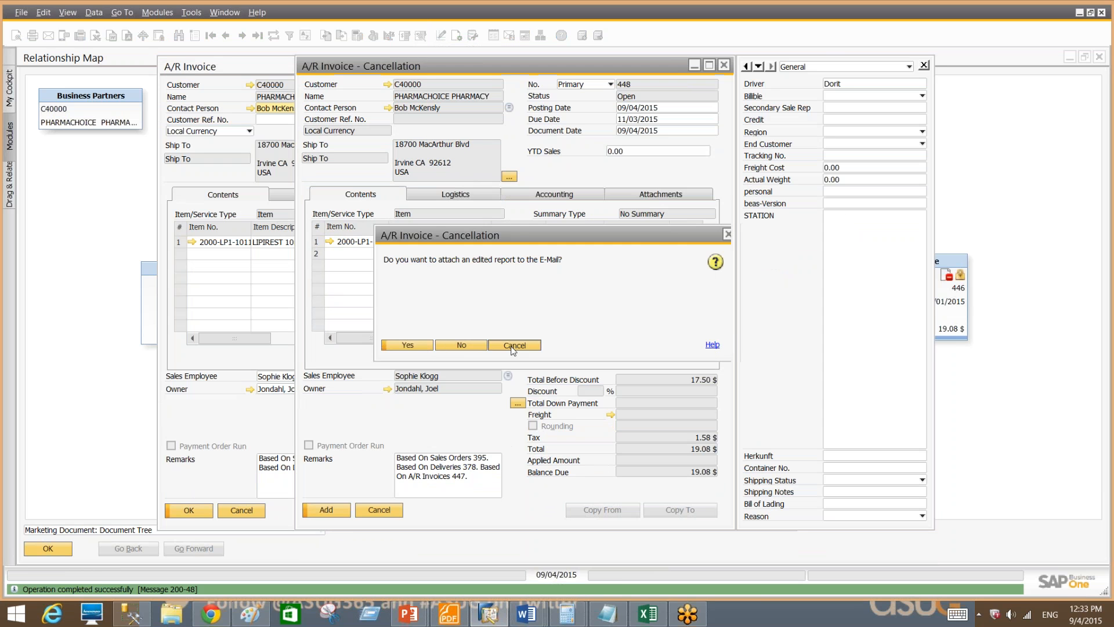
pyautogui.click(380, 510)
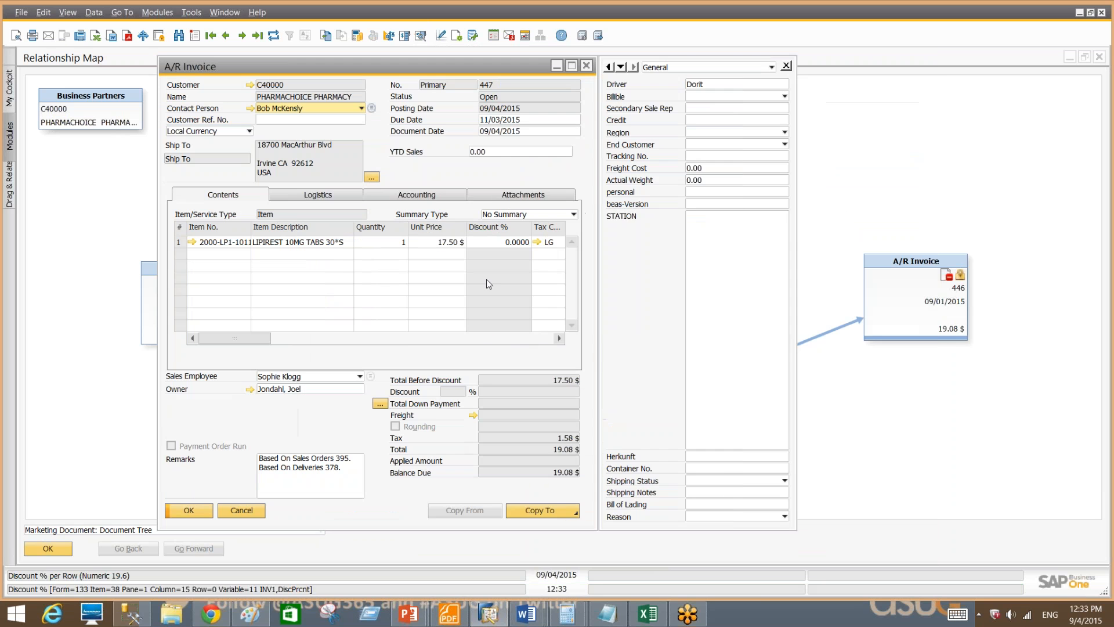
# Close the Relationship Map, refresh and close the cancelled invoice, and refresh the base delivery.
pyautogui.click(242, 512)
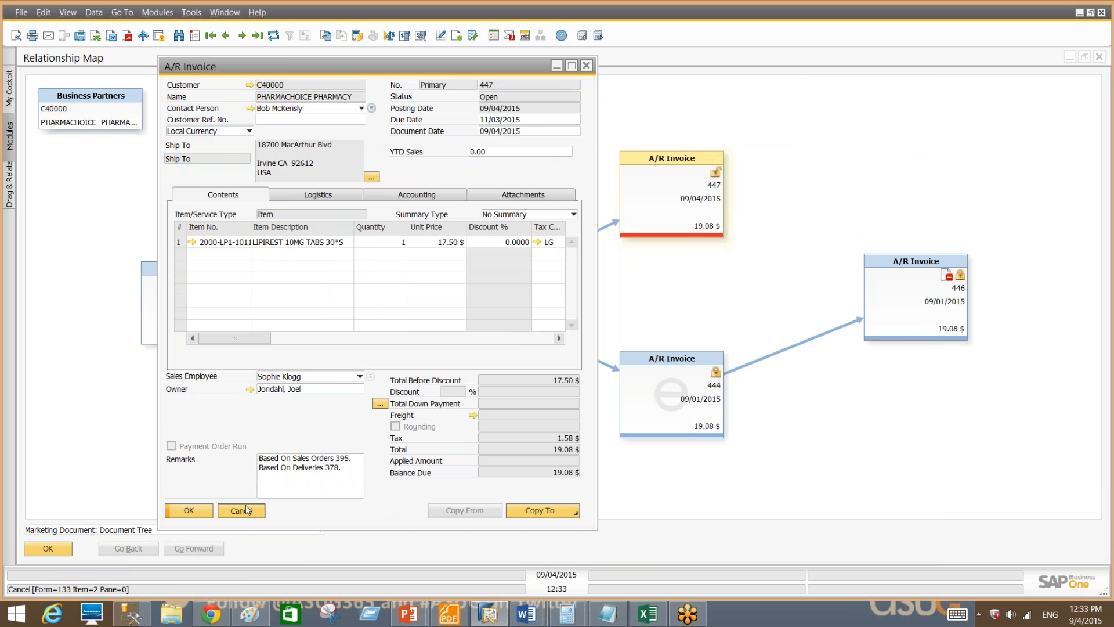
pyautogui.click(41, 548)
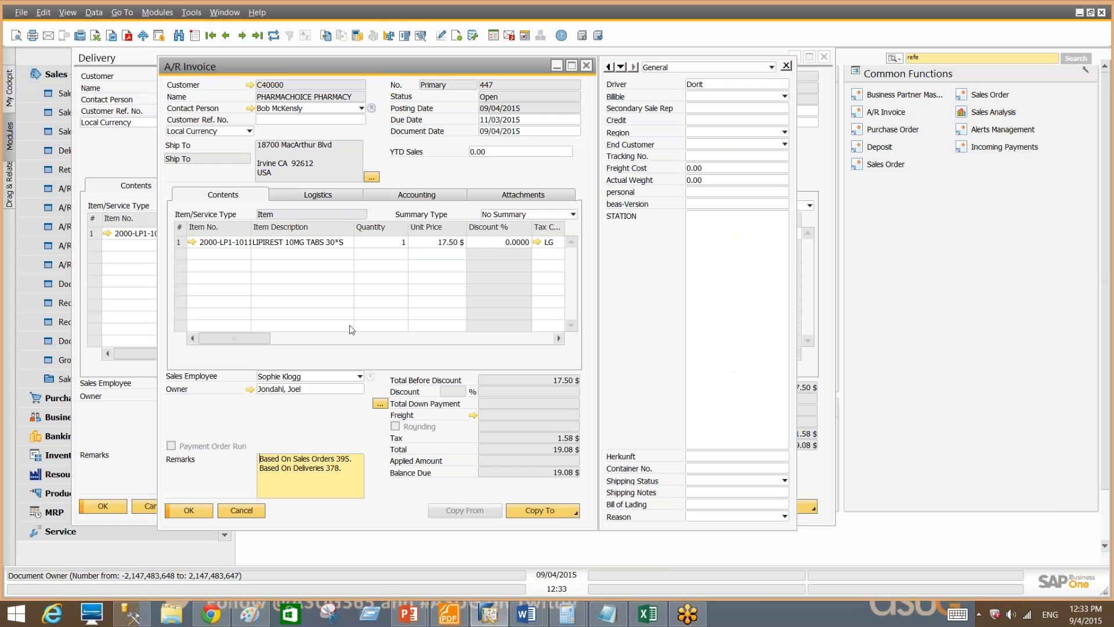
pyautogui.click(274, 36)
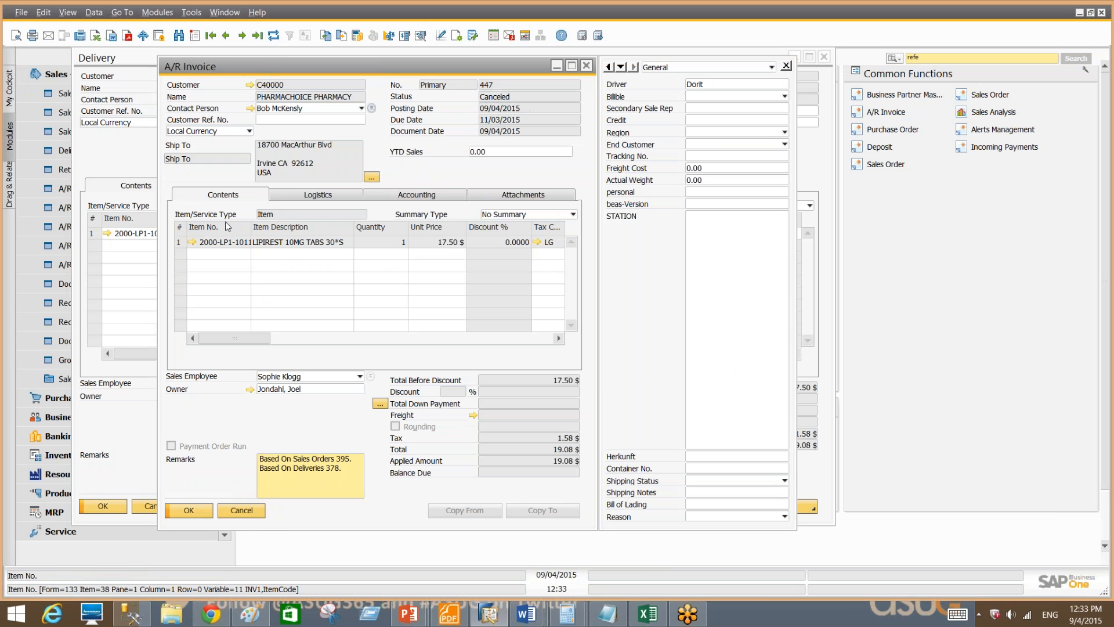
pyautogui.click(241, 511)
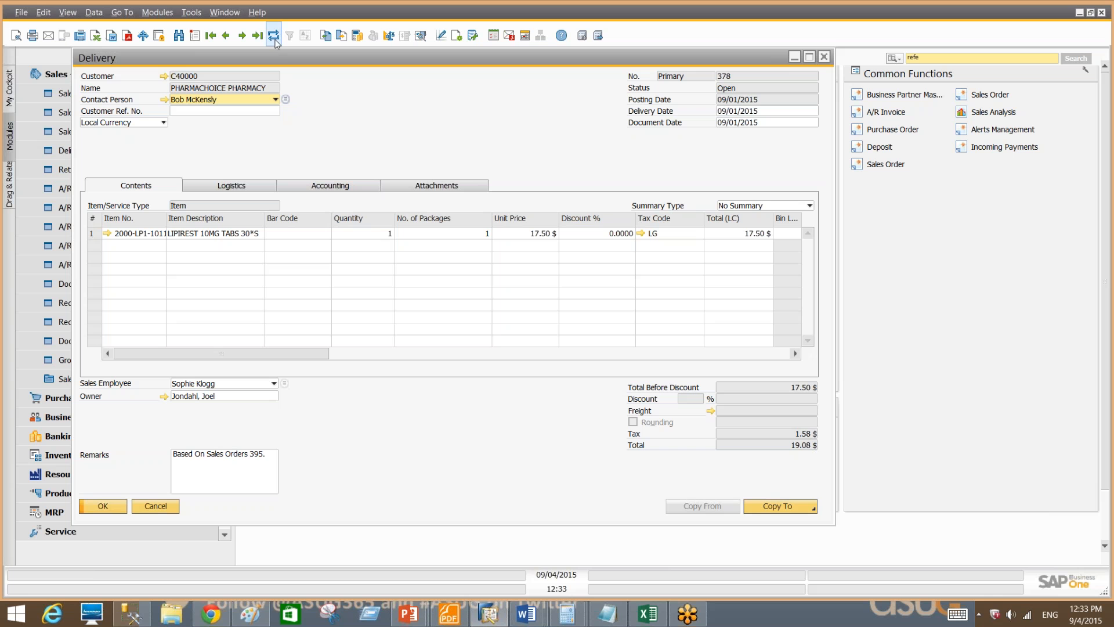
pyautogui.click(276, 40)
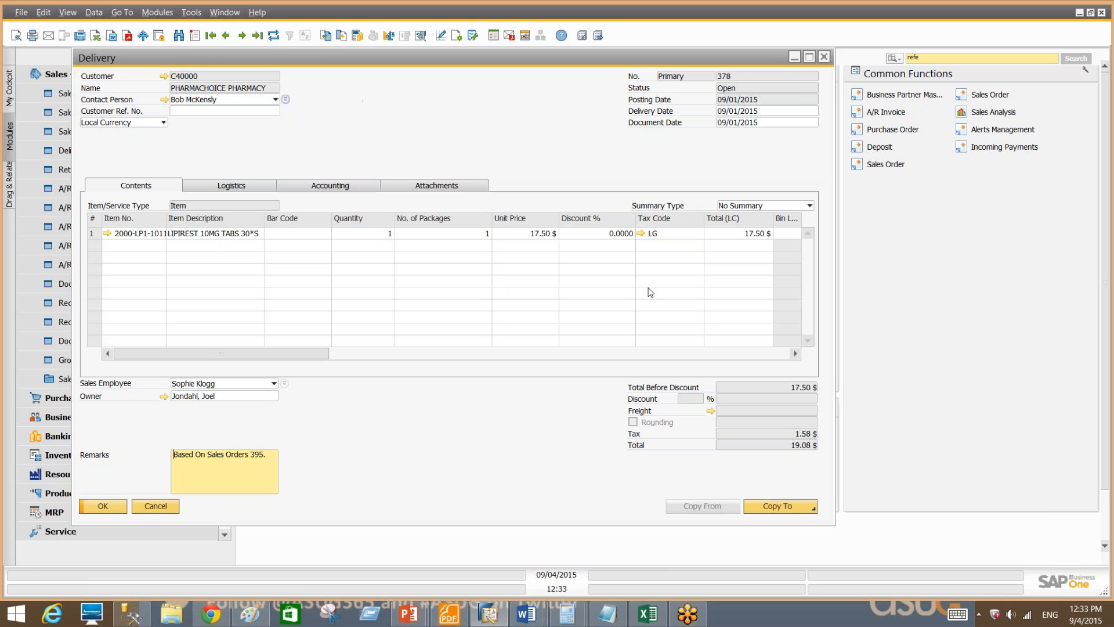
# Copy the delivery to a new A/R Invoice and set its posting date to 08/31/2015.
pyautogui.click(795, 512)
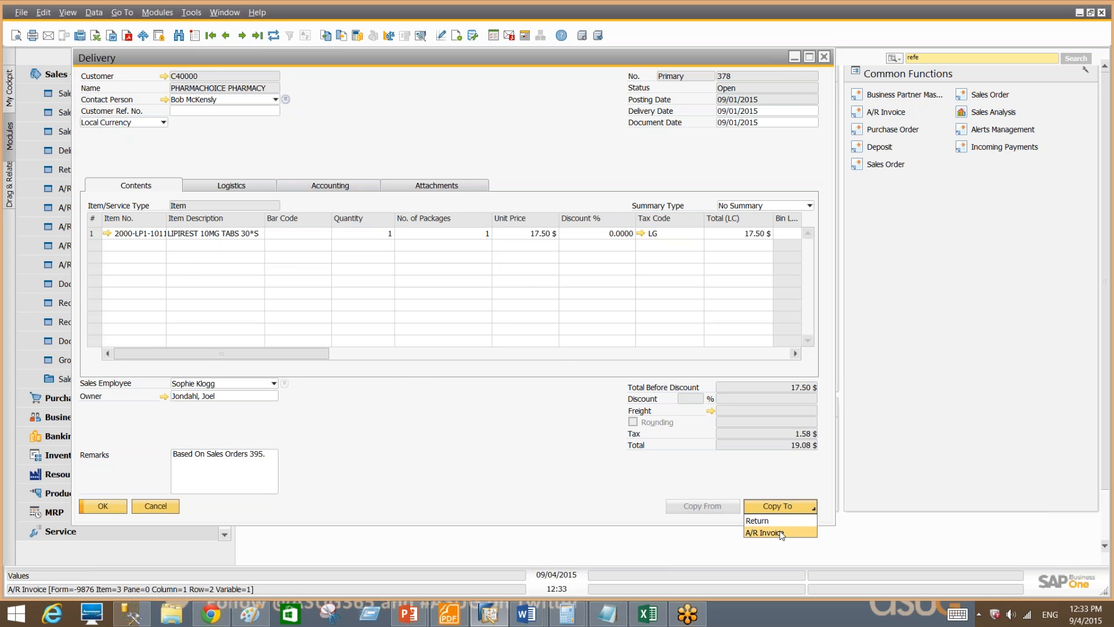
pyautogui.click(766, 533)
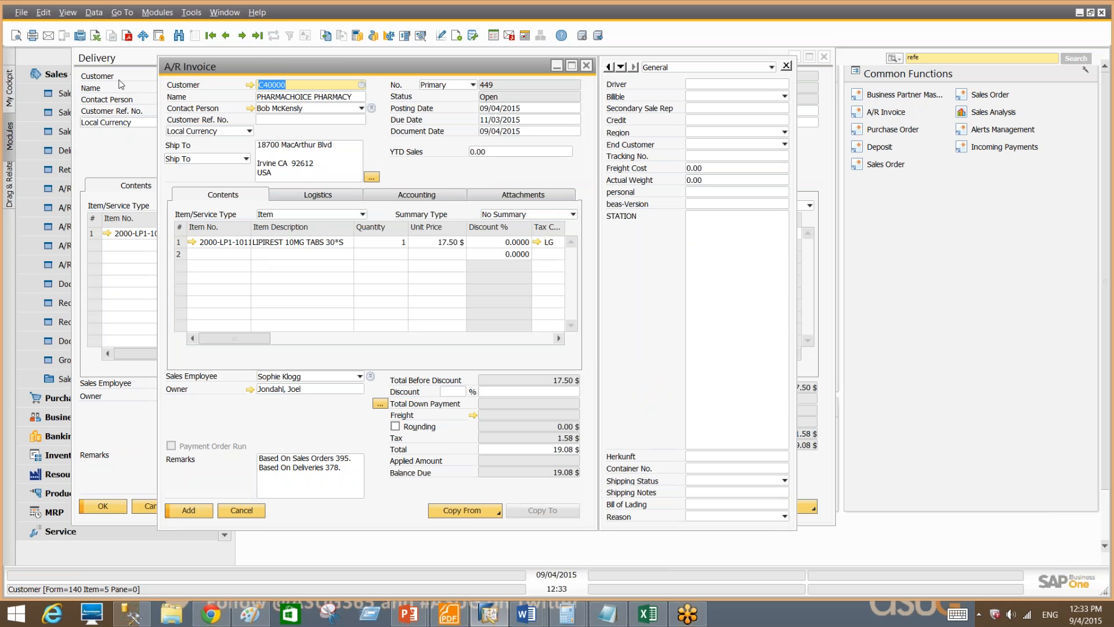
pyautogui.click(522, 108)
pyautogui.write('0831')
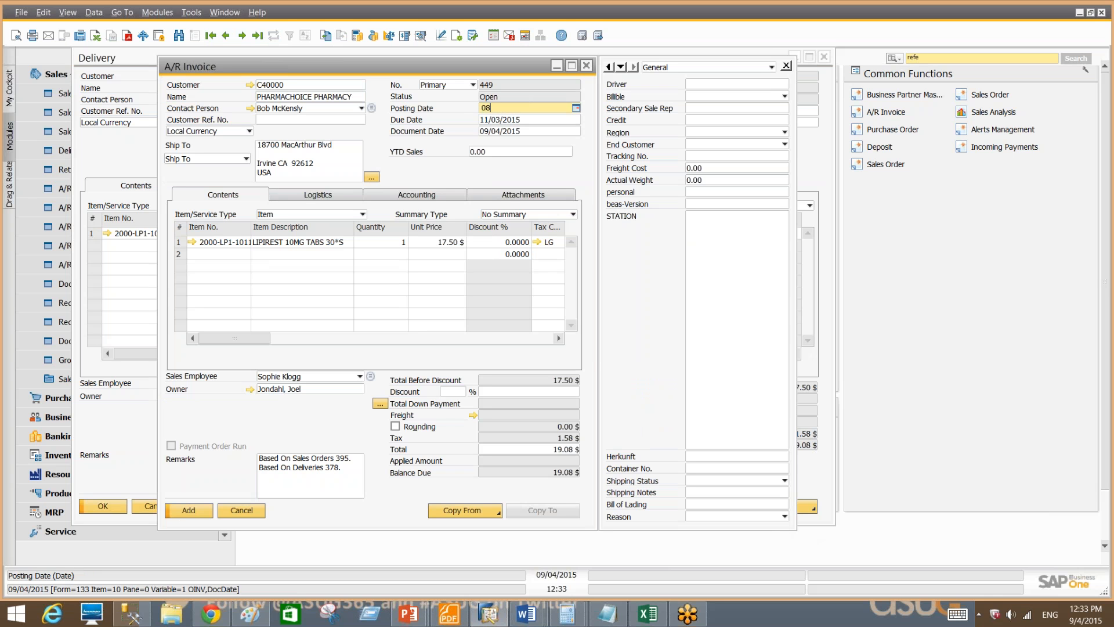
pyautogui.press('Tab')
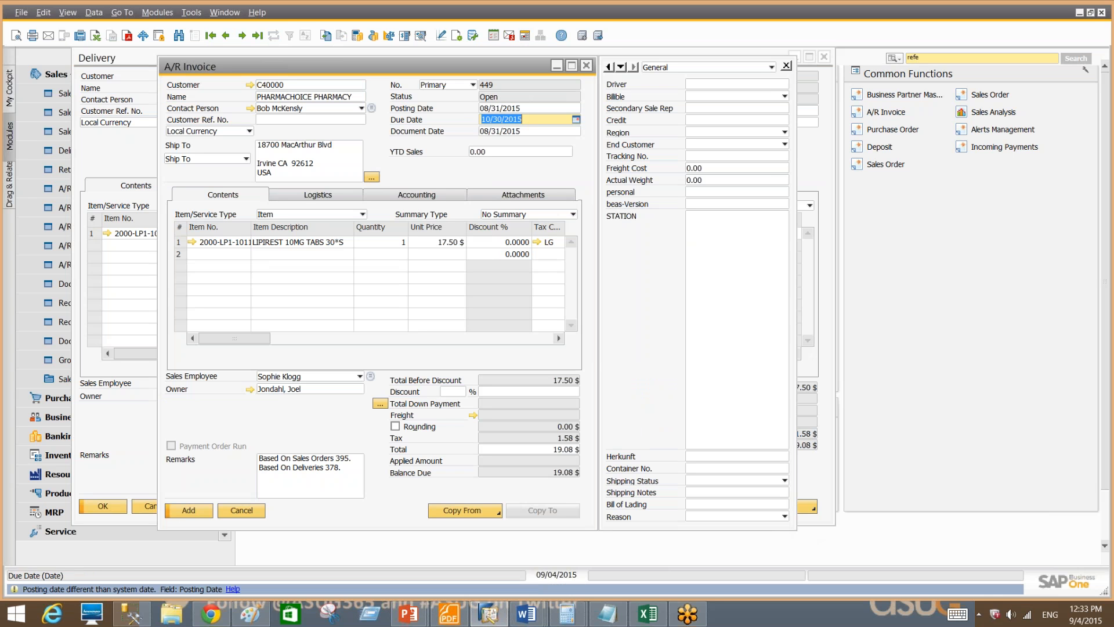
# Add the A/R invoice without attaching an edited report to the e-mail, then close the blank invoice form.
pyautogui.click(193, 510)
pyautogui.click(424, 347)
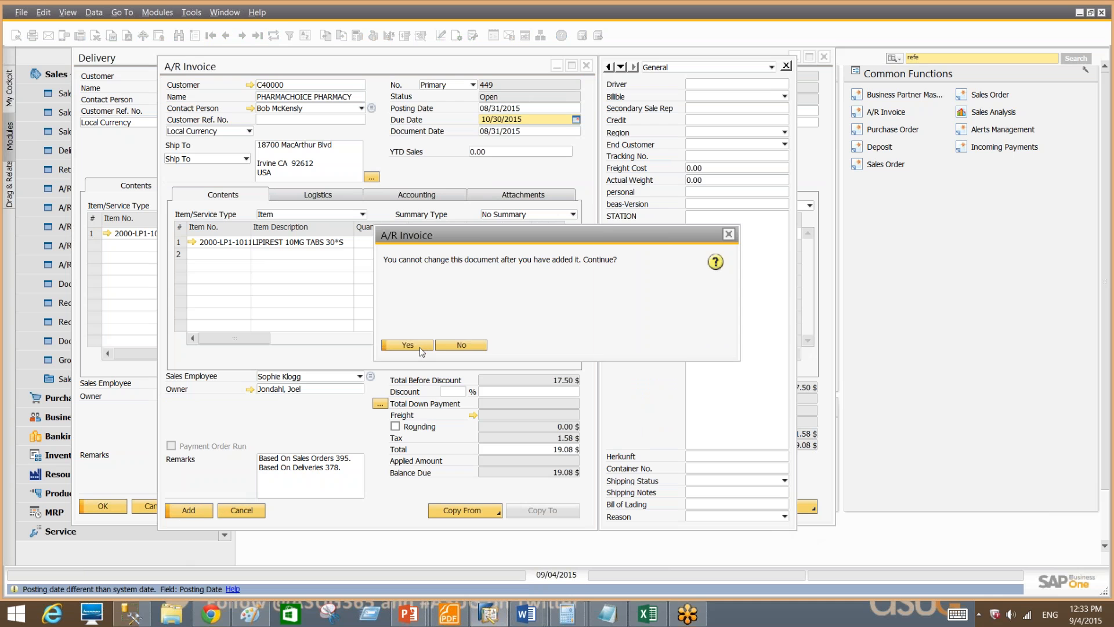
pyautogui.click(408, 346)
pyautogui.click(496, 346)
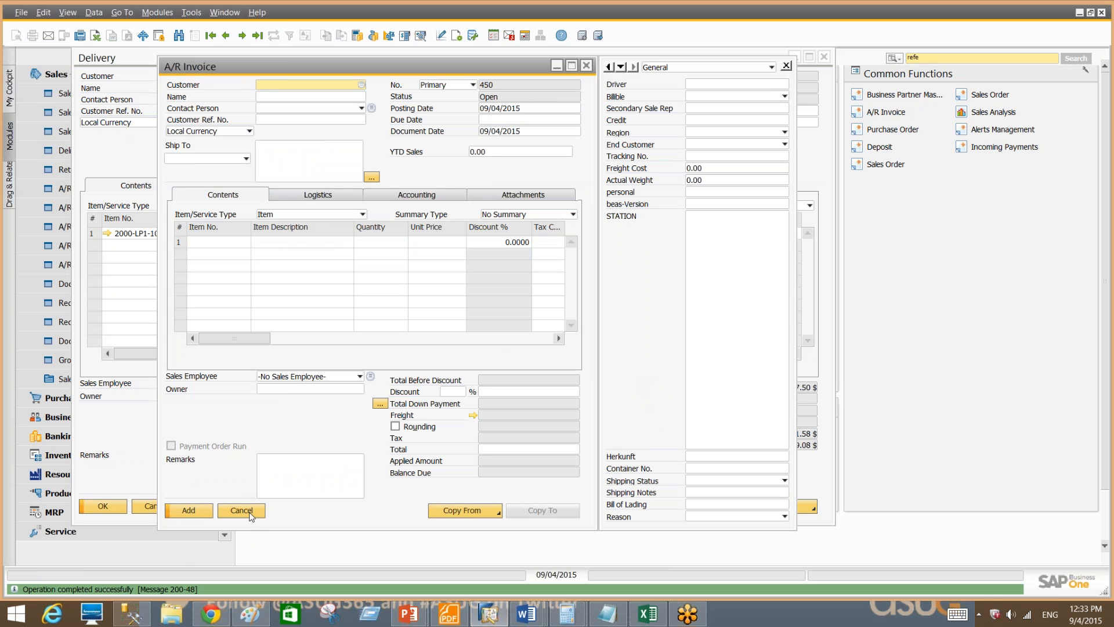
pyautogui.click(250, 514)
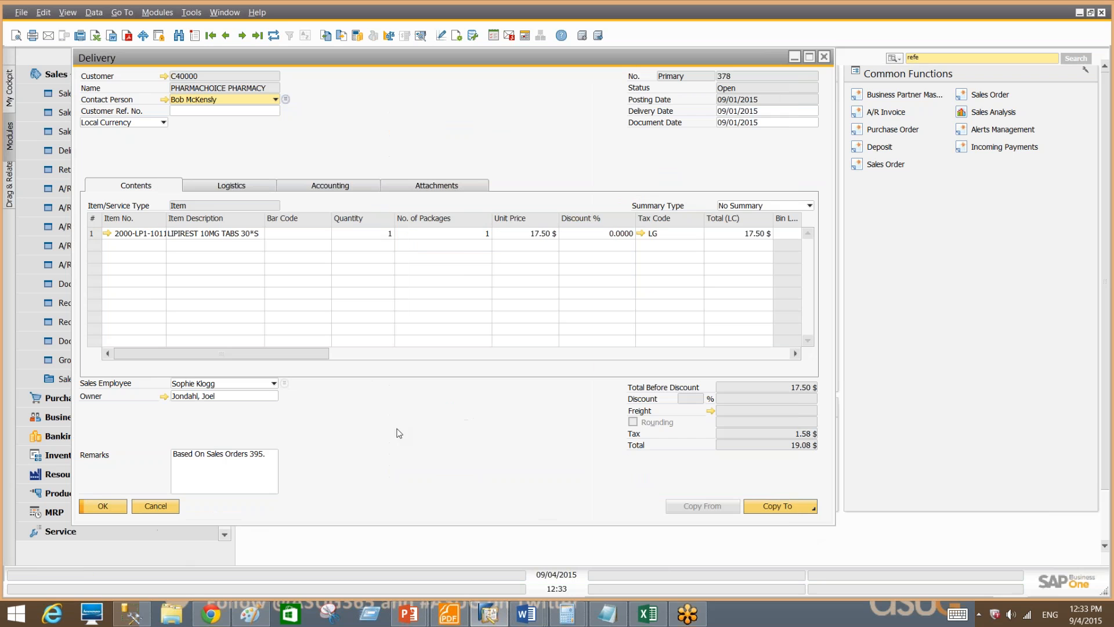
# View the Relationship Map of the PHARMACHOICE PHARMACY delivery, then close the map and the delivery.
pyautogui.rightClick(399, 129)
pyautogui.click(440, 339)
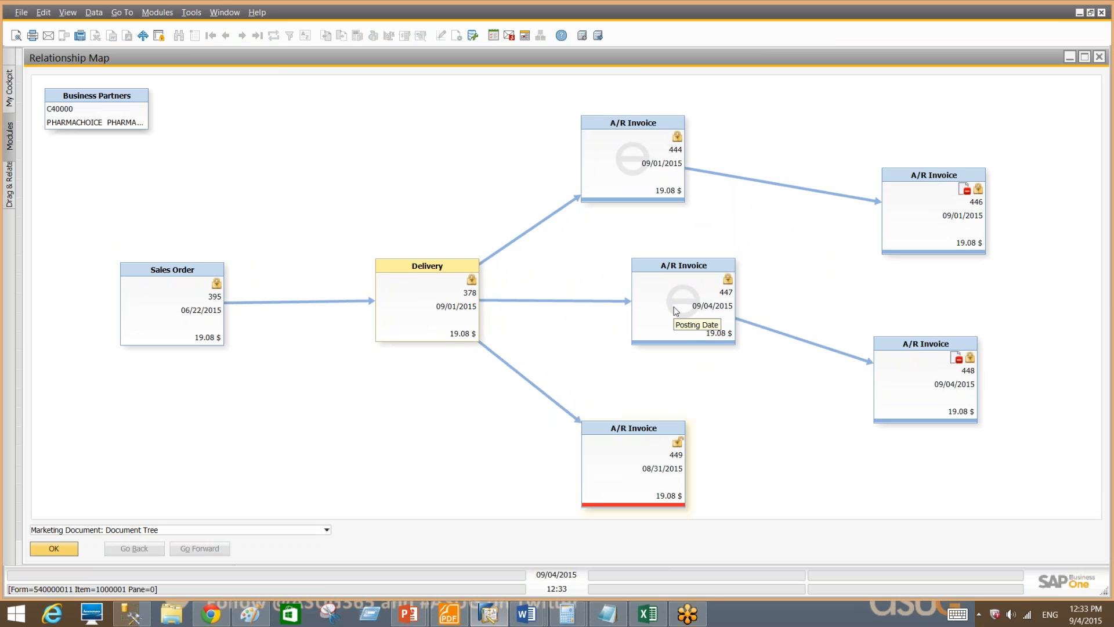
pyautogui.click(1099, 57)
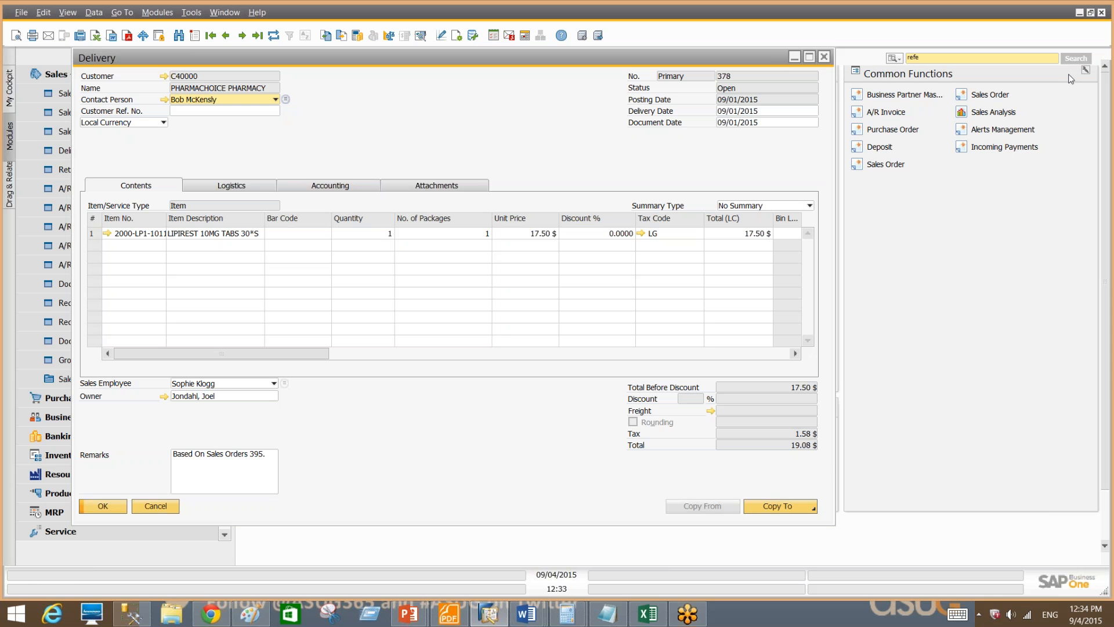
pyautogui.click(168, 507)
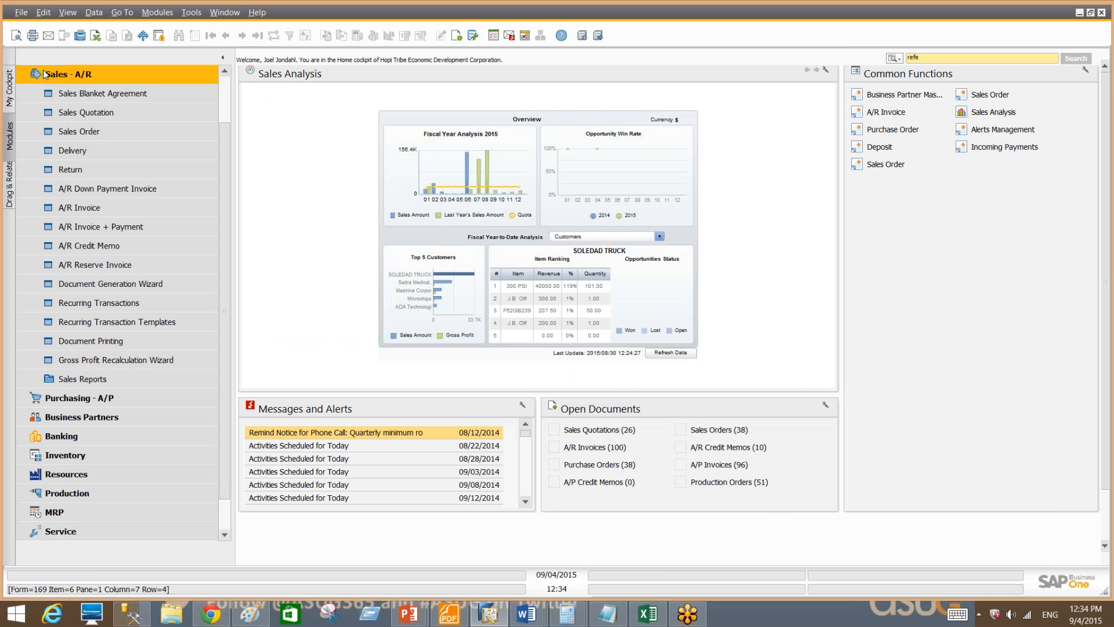
# Open A/R Credit Memo and examine the column visibility options on the Table Format page of its Form Settings.
pyautogui.click(128, 246)
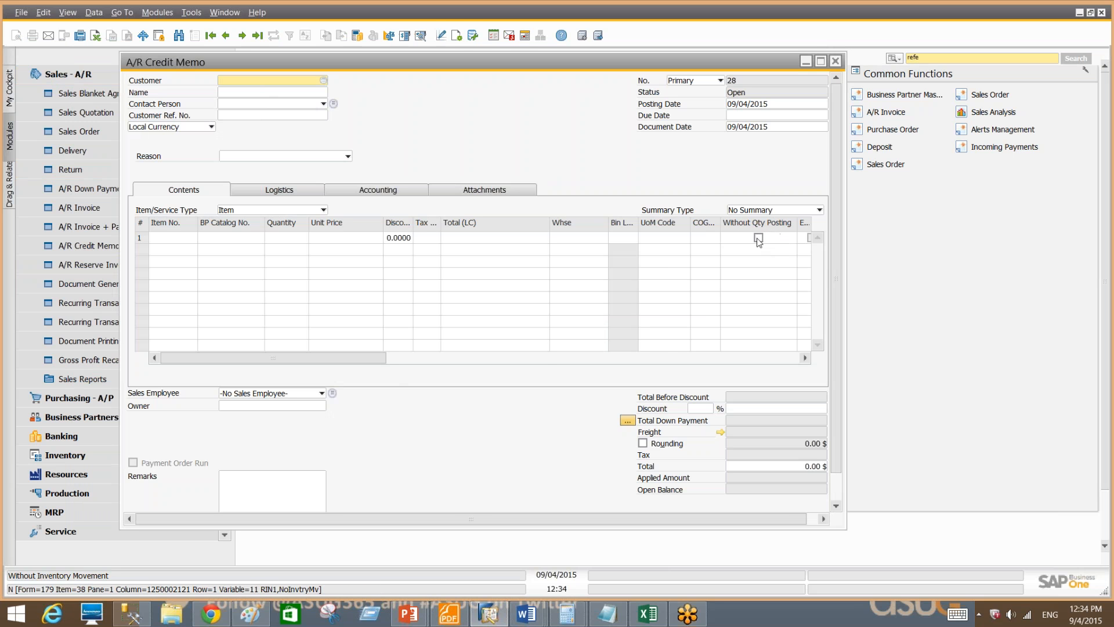
pyautogui.click(458, 36)
pyautogui.click(584, 194)
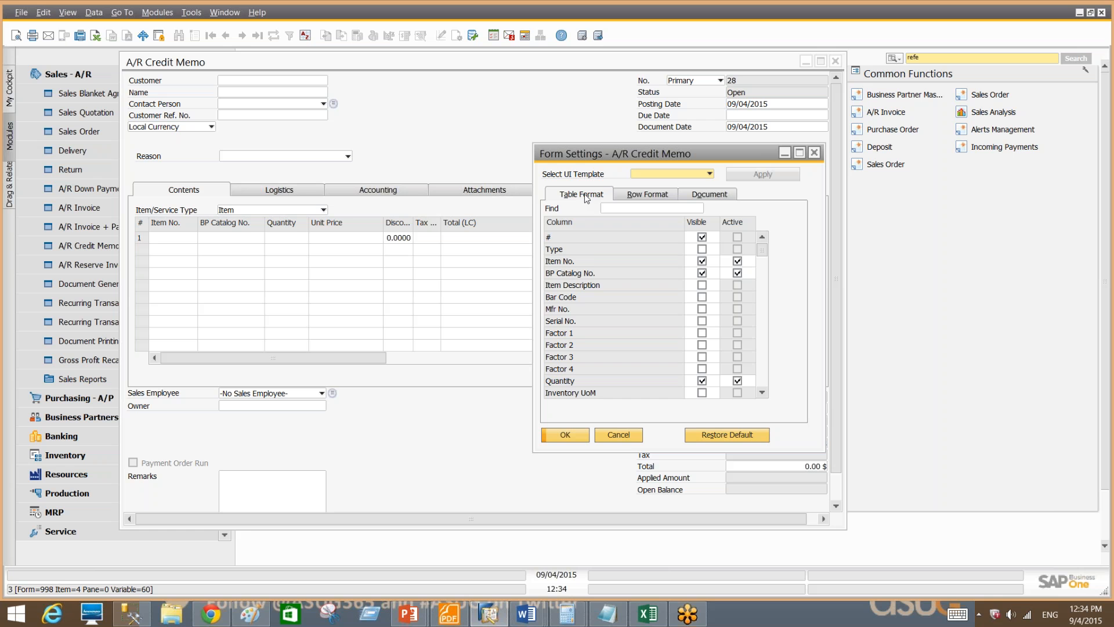
pyautogui.scroll(-3, 707, 372)
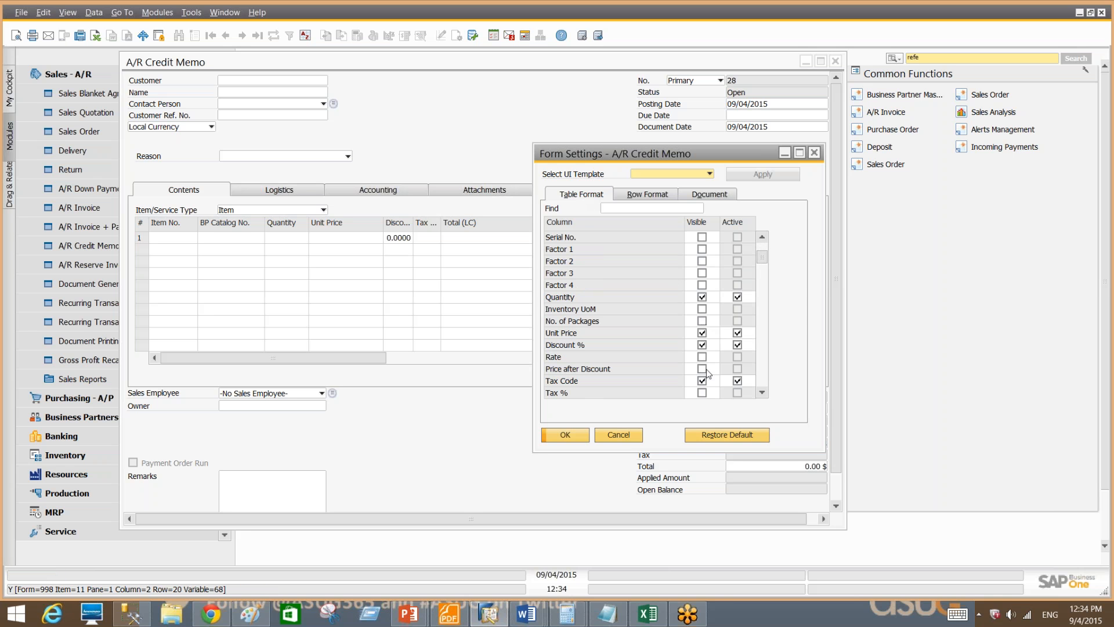
# Dismiss the A/R Credit Memo form settings without saving and close the blank credit memo.
pyautogui.click(630, 441)
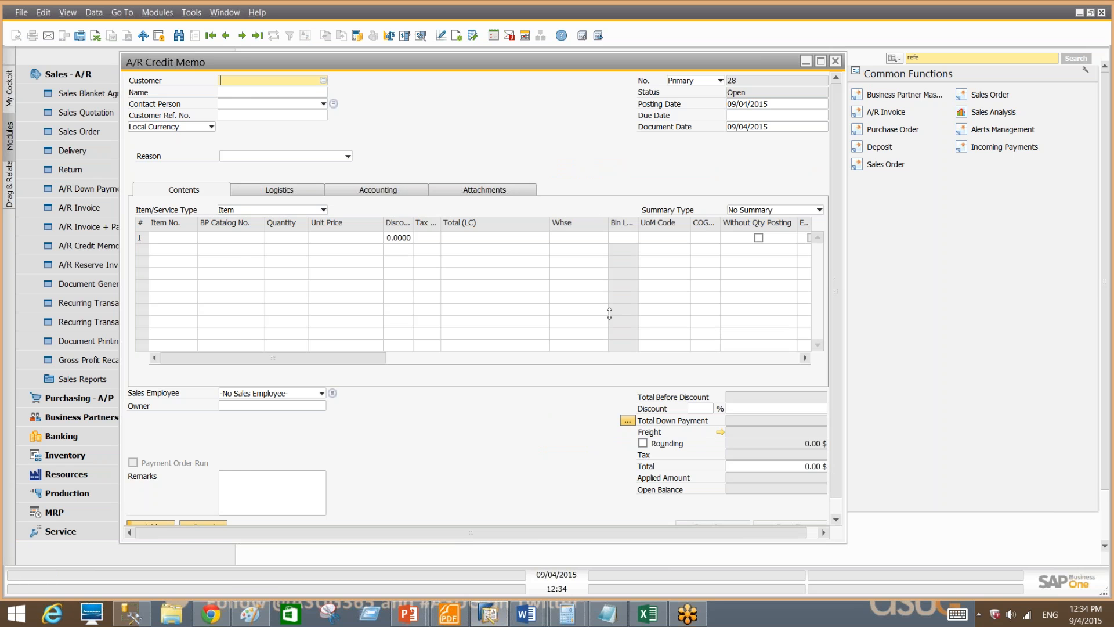
pyautogui.click(836, 61)
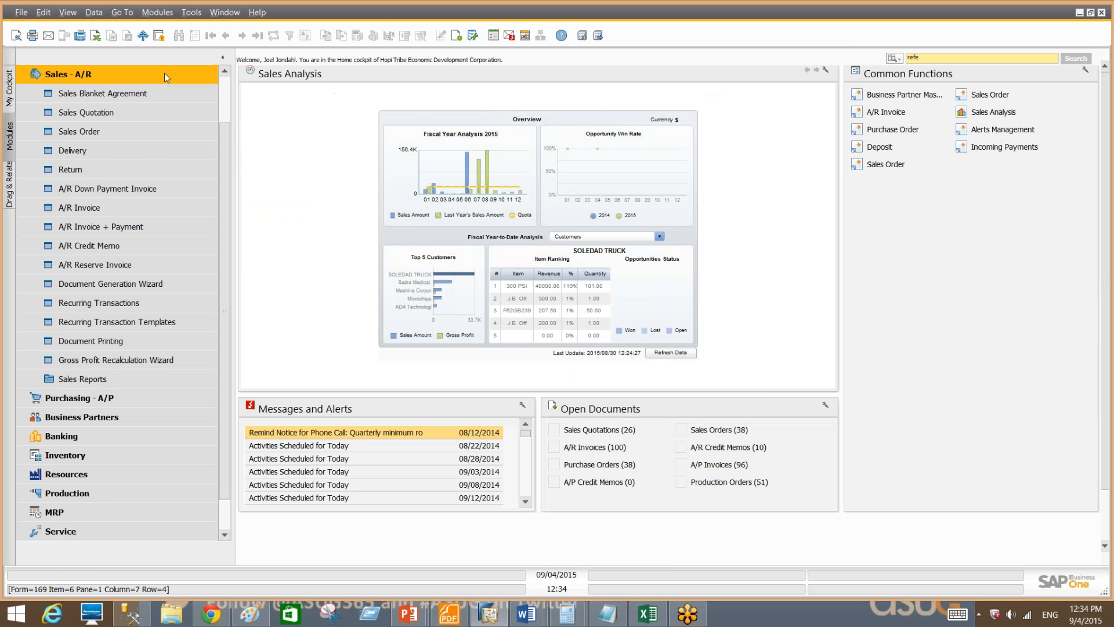
pyautogui.click(165, 74)
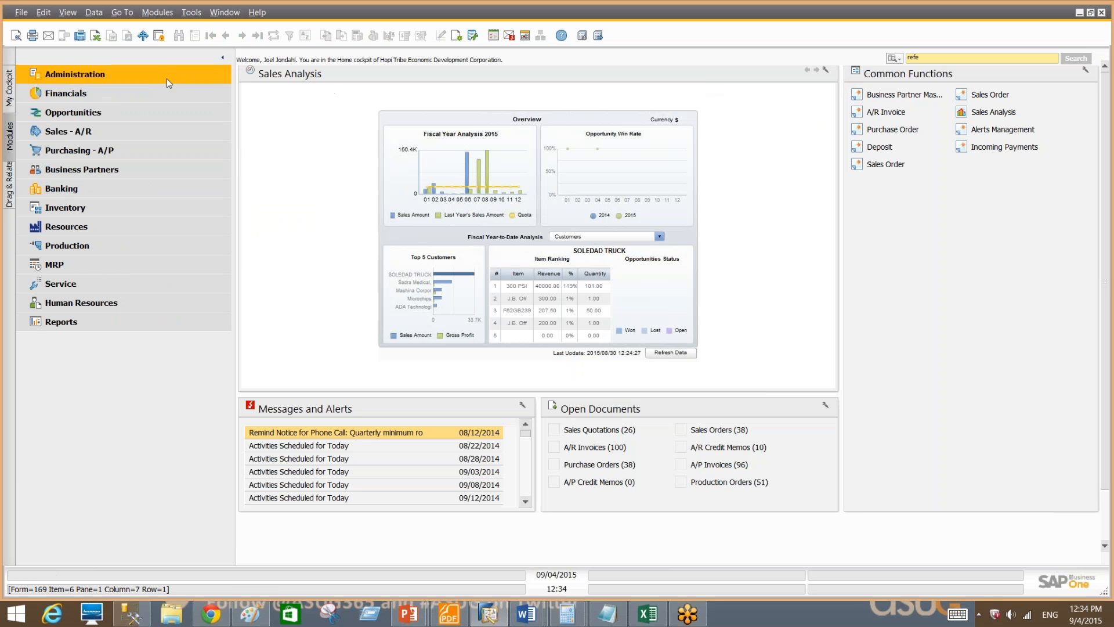
# Open a blank Incoming Payments document from the Banking module.
pyautogui.click(157, 189)
pyautogui.click(156, 189)
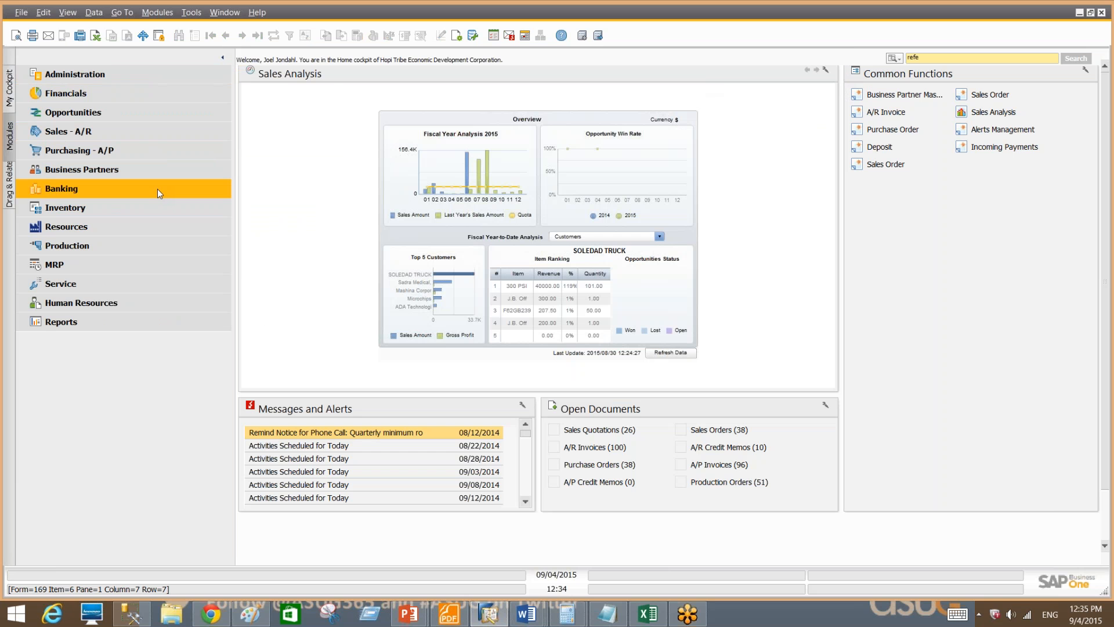
pyautogui.click(158, 190)
pyautogui.click(147, 210)
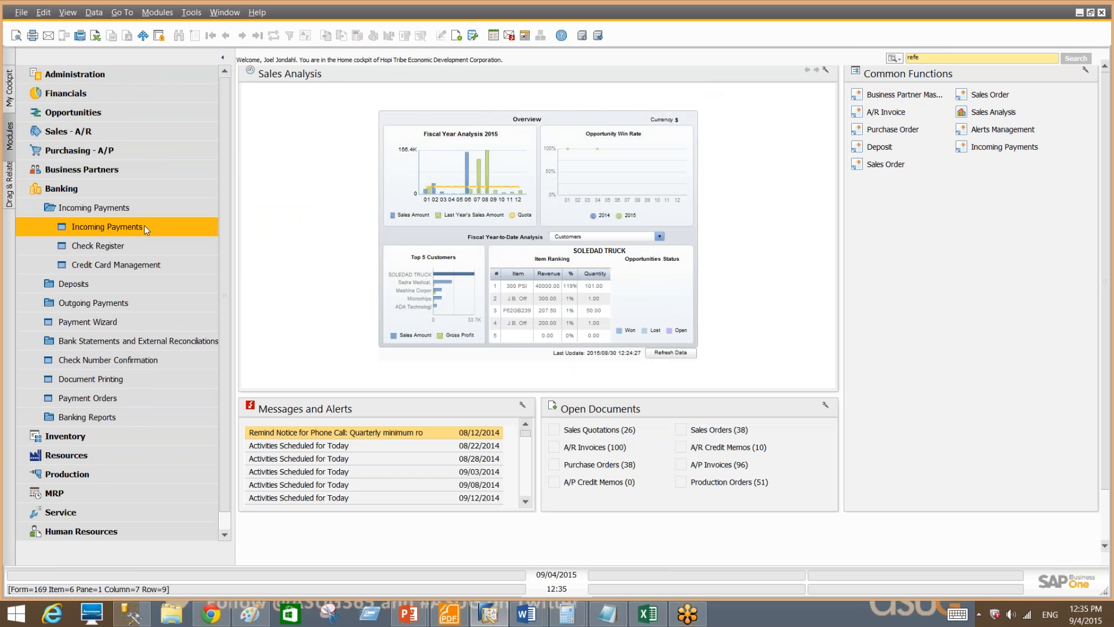
pyautogui.click(146, 227)
# Choose ADA Technologies as the paying customer and set the EUR exchange rate for September 4, 2015 to 1.1.
pyautogui.press('Tab')
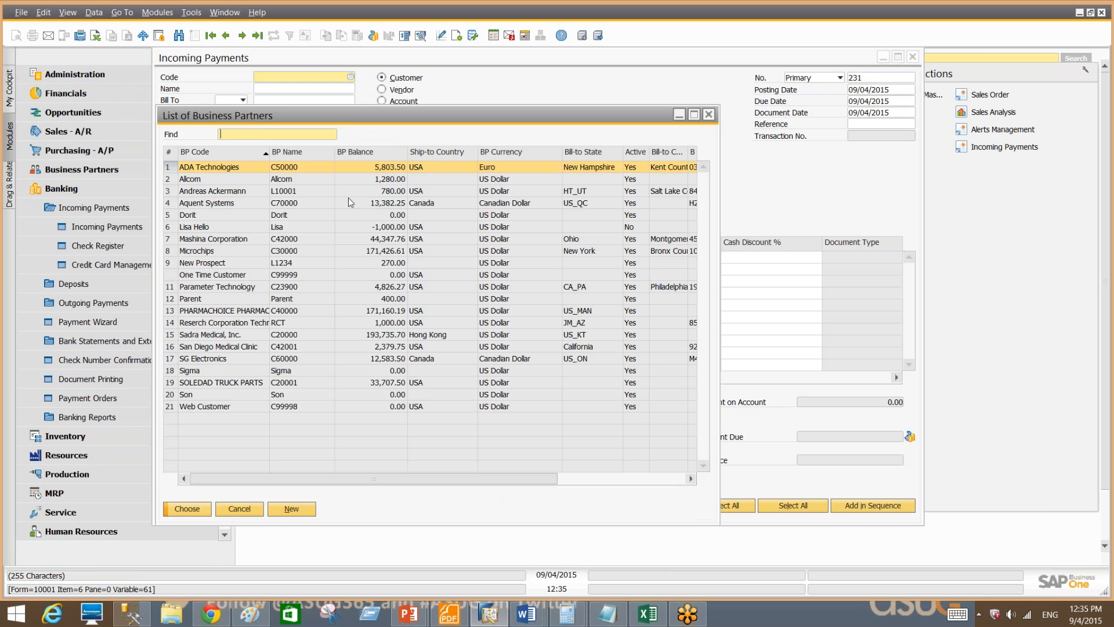
pyautogui.doubleClick(271, 169)
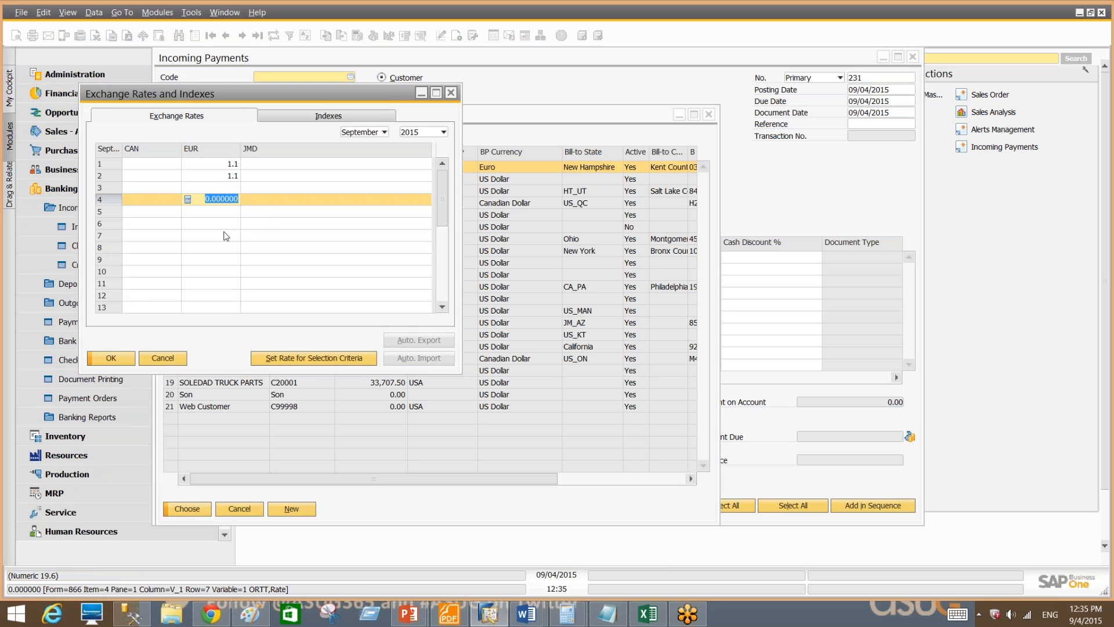
pyautogui.write('1.1')
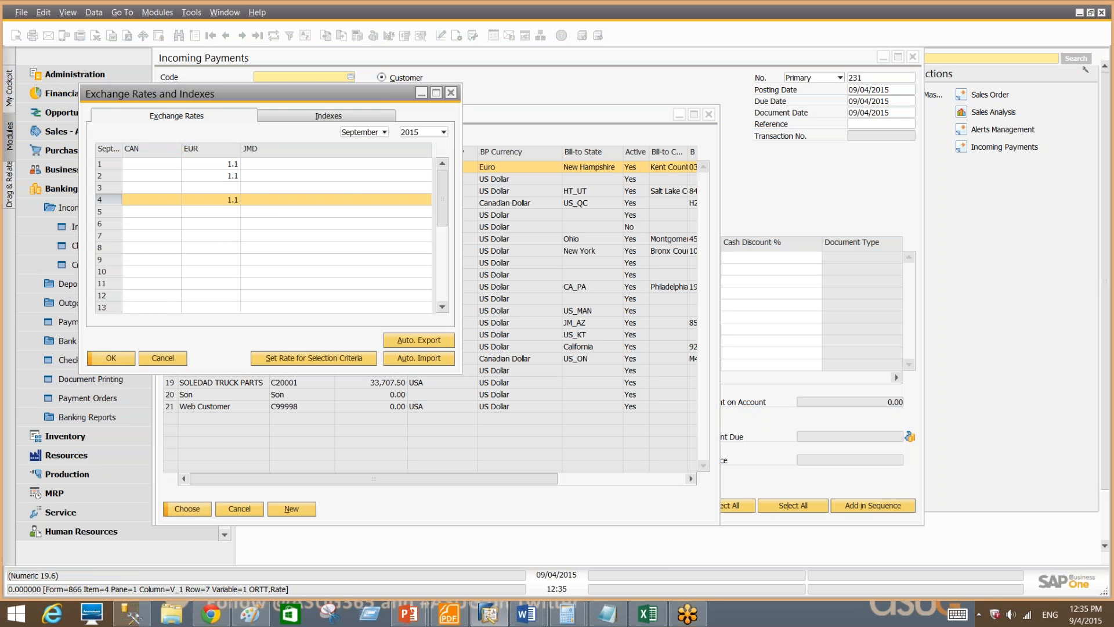
pyautogui.press('Return')
# Select the invoice dated 07/02/2012 for payment and enter a first check of 1,000 EUR in the payment means.
pyautogui.click(177, 257)
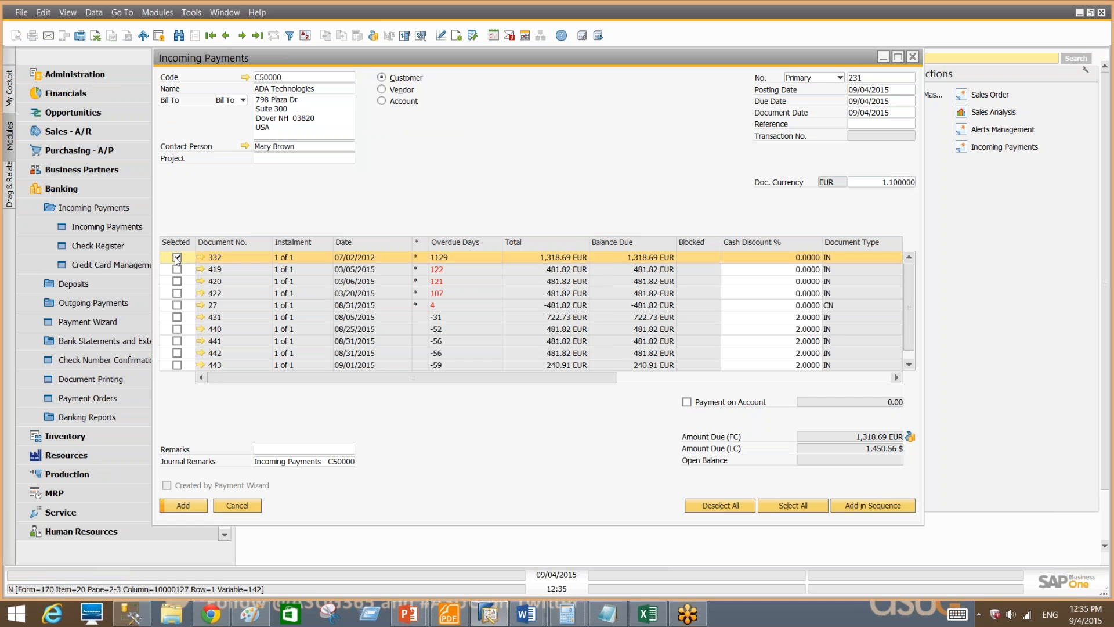
pyautogui.click(373, 36)
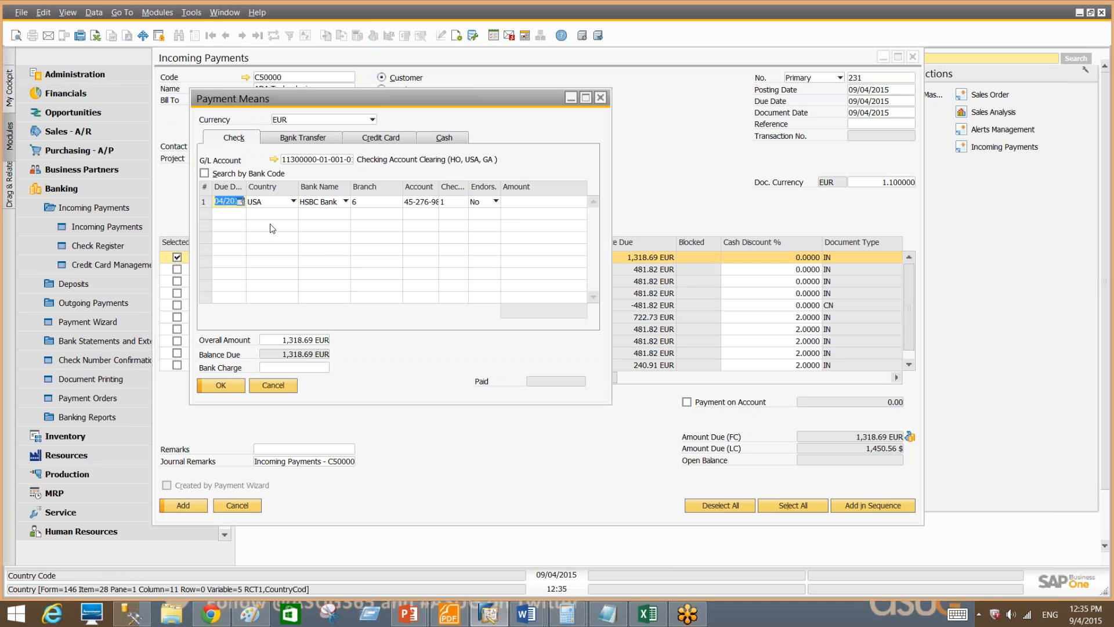
pyautogui.press('Tab')
pyautogui.click(524, 202)
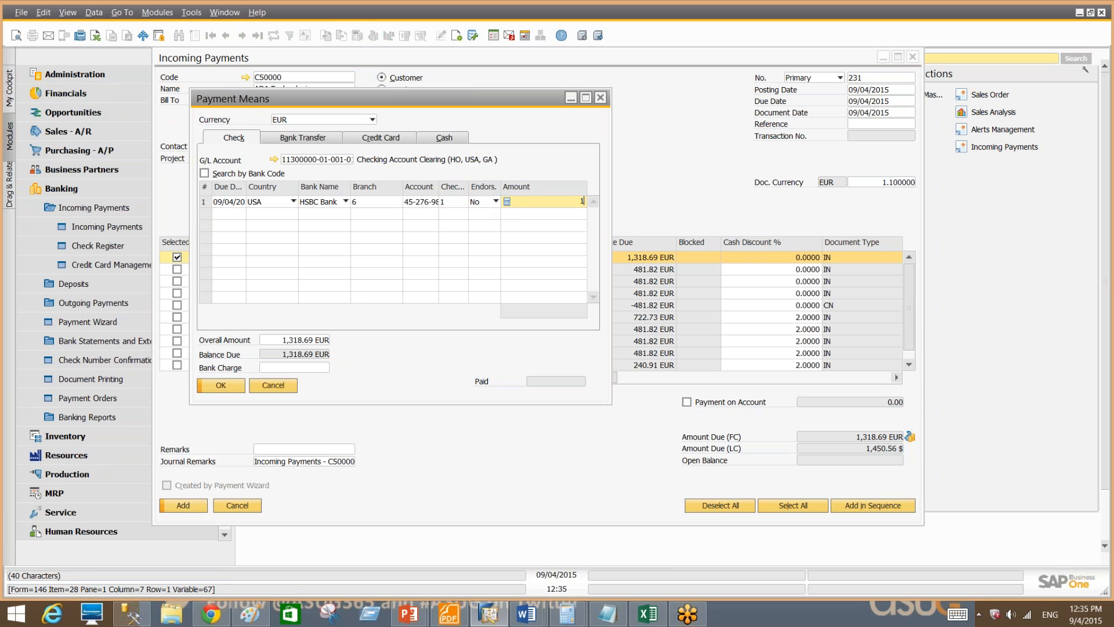
pyautogui.write('1000')
pyautogui.press('Tab')
# Enter a second check of 318.69 EUR, keeping the proposed due date and bank details.
pyautogui.press('Tab')
pyautogui.press('Tab')
pyautogui.press('Tab')
pyautogui.press('Tab')
pyautogui.press('Tab')
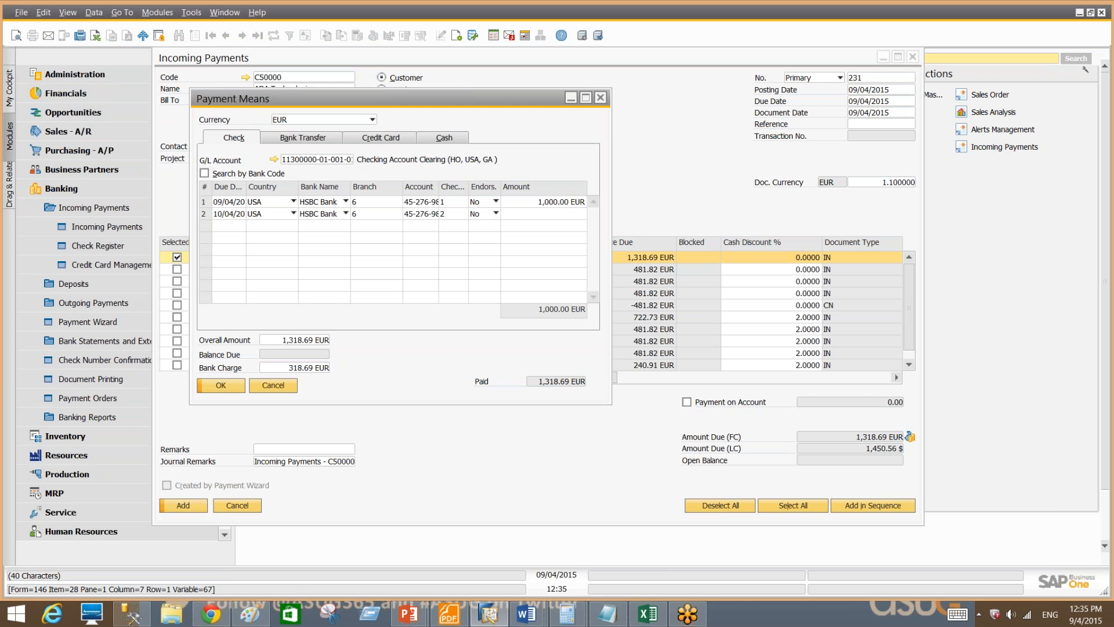
pyautogui.press('Tab')
pyautogui.press('Tab')
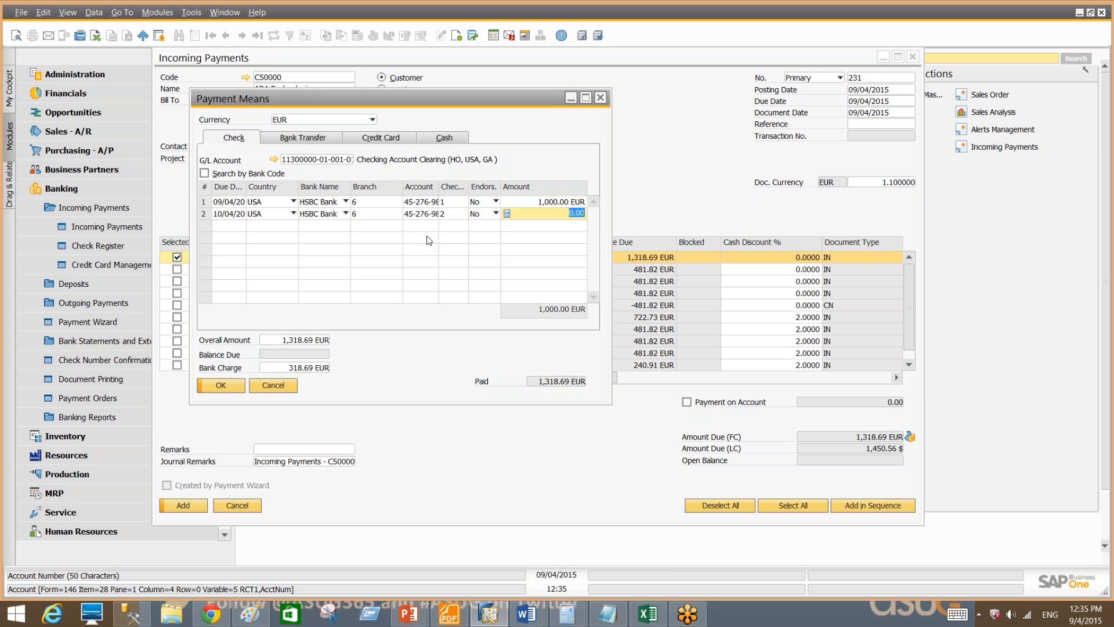
pyautogui.write('318.69')
pyautogui.press('Tab')
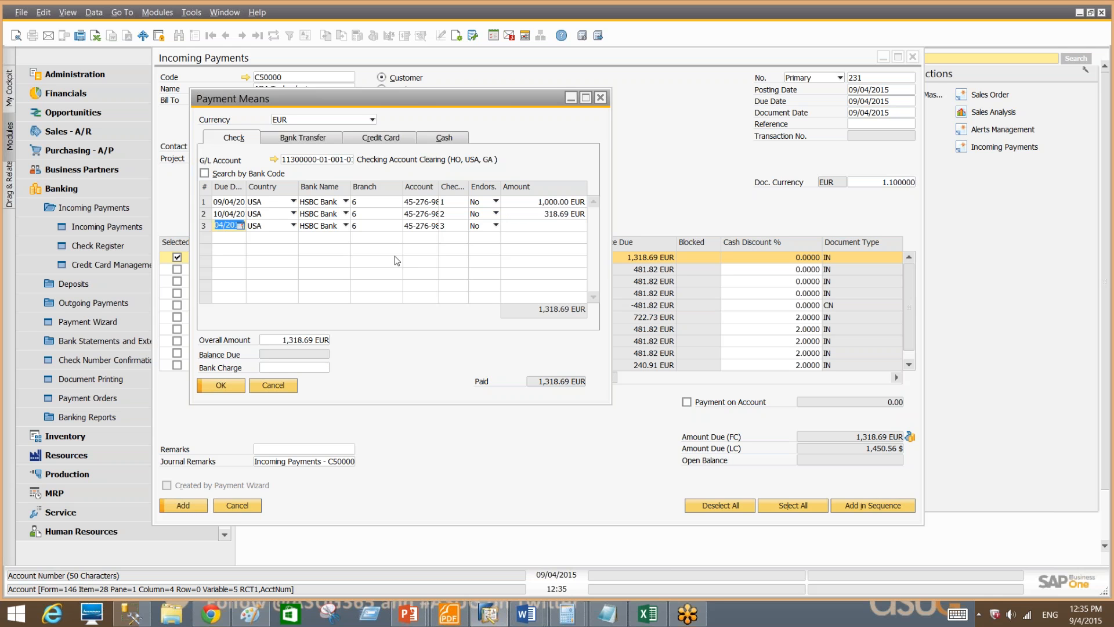
# Accept the two check amounts and try to add the incoming payment for ADA Technologies.
pyautogui.click(221, 385)
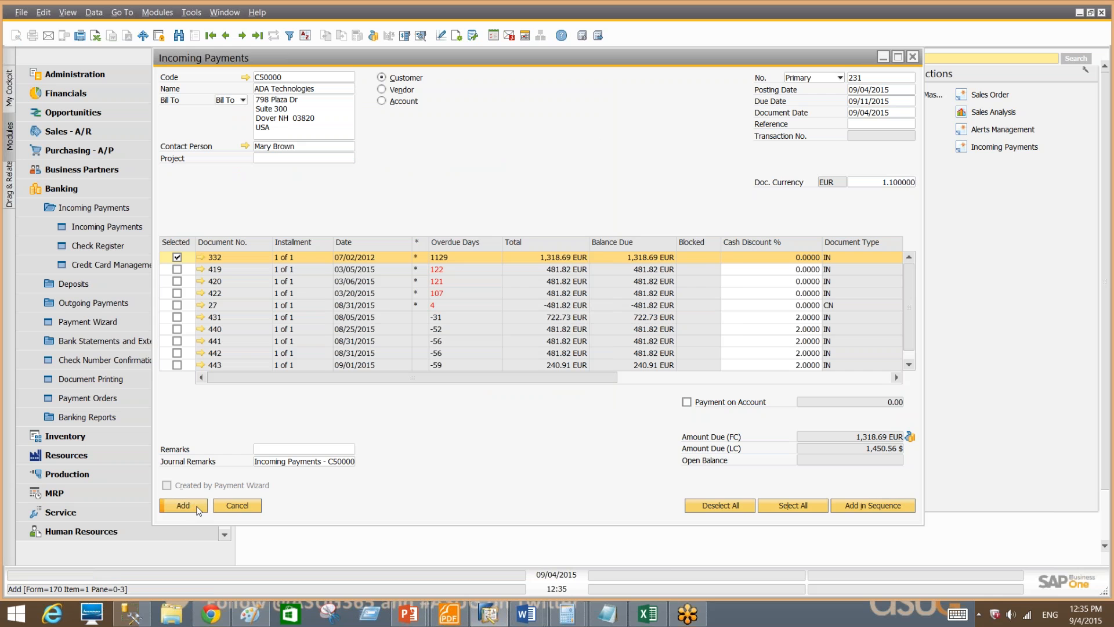
pyautogui.click(197, 507)
pyautogui.click(406, 326)
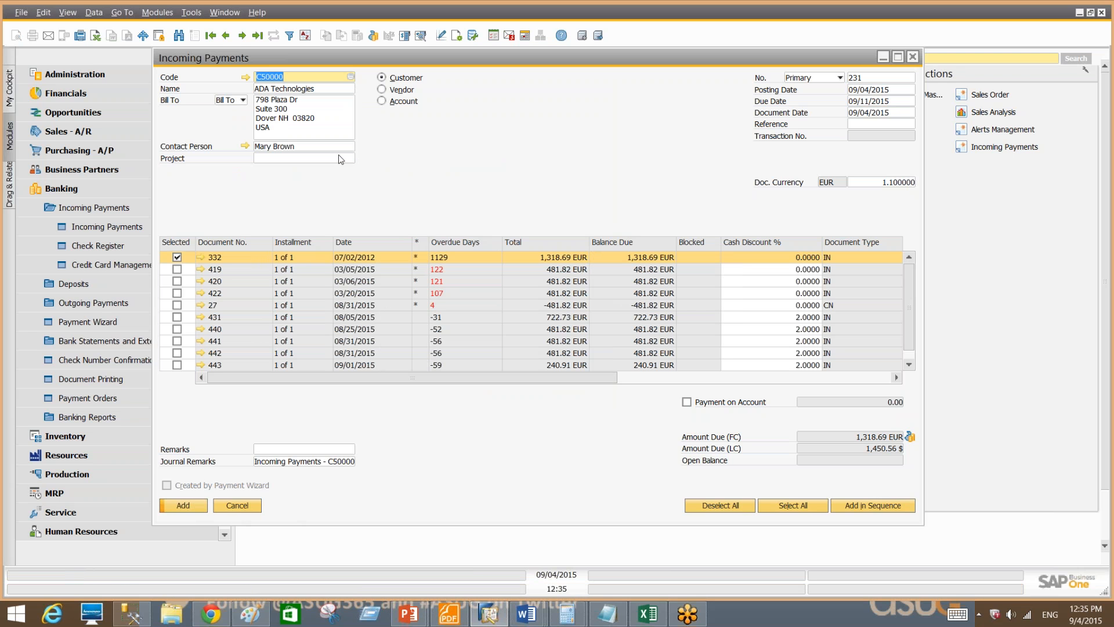
# Change the payment's customer to Mashina Corporation and select the invoices dated 07/30/2012 and 09/23/2012.
pyautogui.press('BackSpace')
pyautogui.press('Tab')
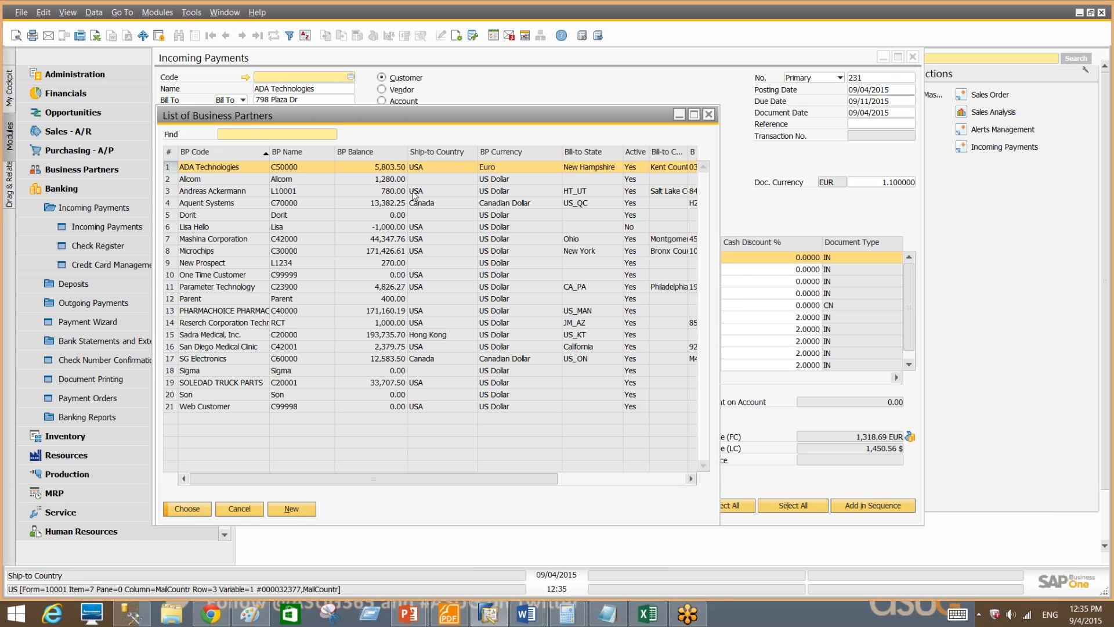
pyautogui.click(492, 240)
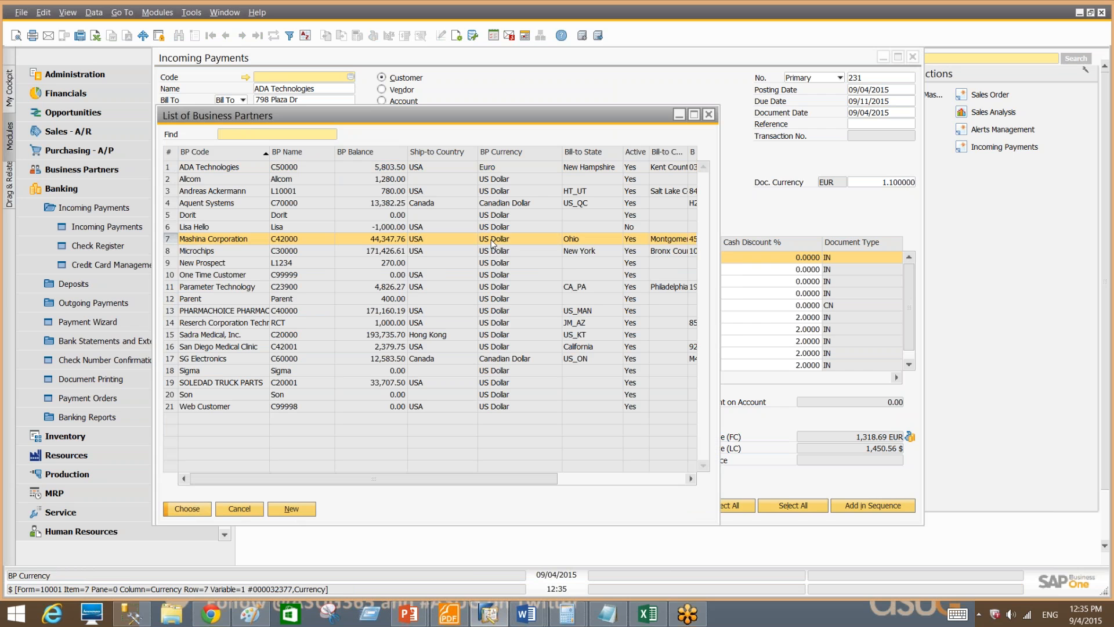
pyautogui.doubleClick(491, 238)
pyautogui.click(177, 257)
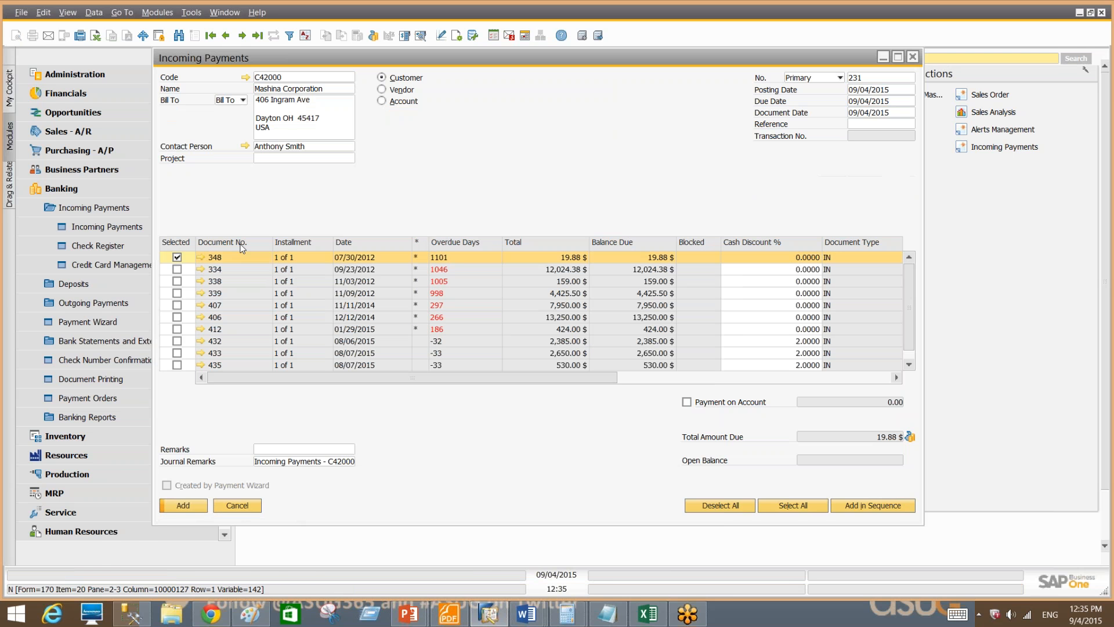
pyautogui.click(177, 269)
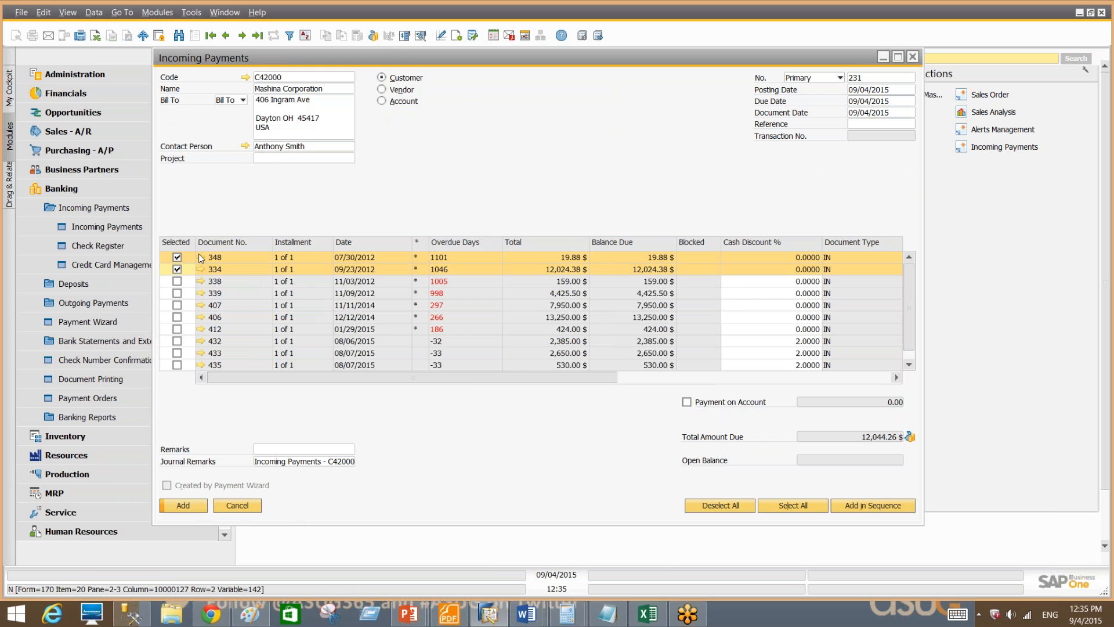
# Enter a first check of 1,000 $ in the payment means for Mashina Corporation's invoices.
pyautogui.click(373, 36)
pyautogui.press('Tab')
pyautogui.press('Tab')
pyautogui.press('Tab')
pyautogui.press('Tab')
pyautogui.press('Tab')
pyautogui.press('Tab')
pyautogui.press('Tab')
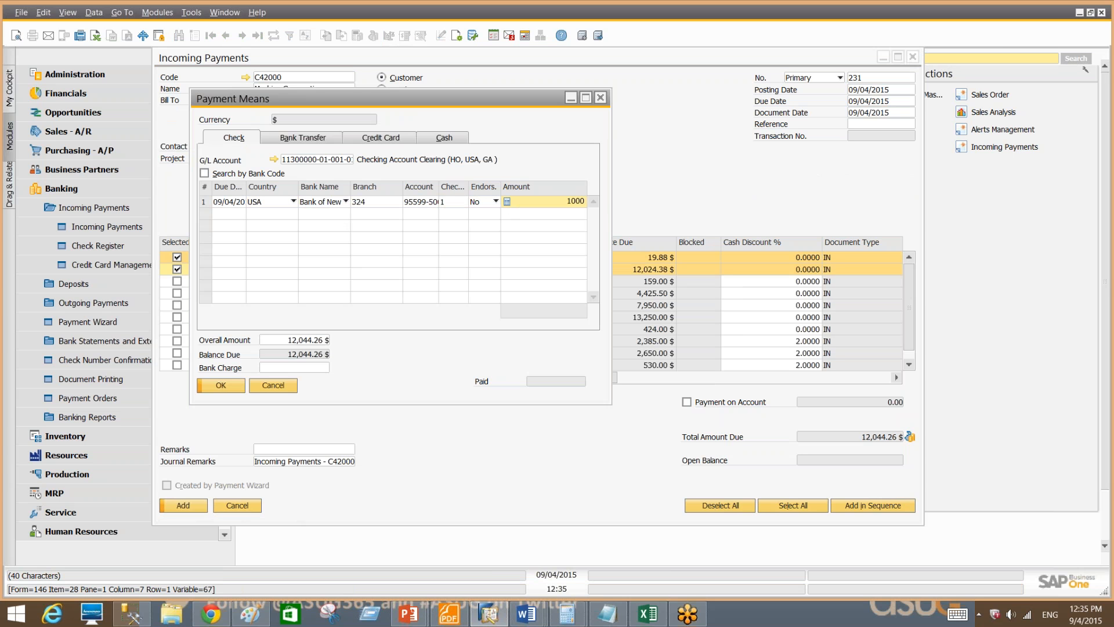
pyautogui.press('Tab')
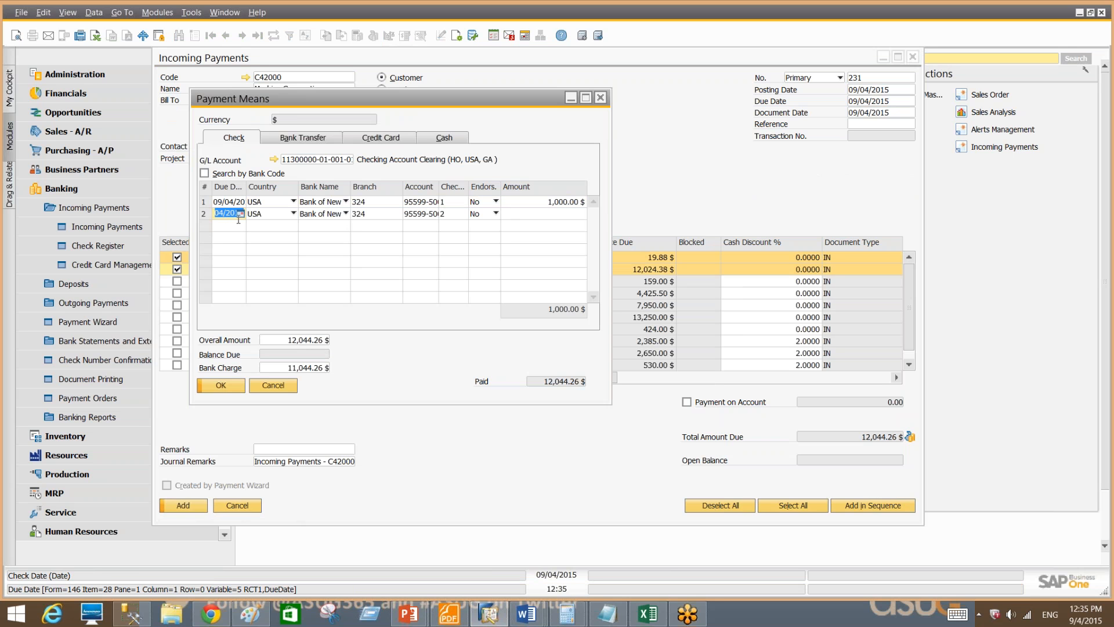
# Enter a second check of 11,044.26 $, keeping the proposed due date and bank details.
pyautogui.press('Tab')
pyautogui.press('Tab')
pyautogui.press('Tab')
pyautogui.press('Tab')
pyautogui.press('Tab')
pyautogui.press('Tab')
pyautogui.press('Tab')
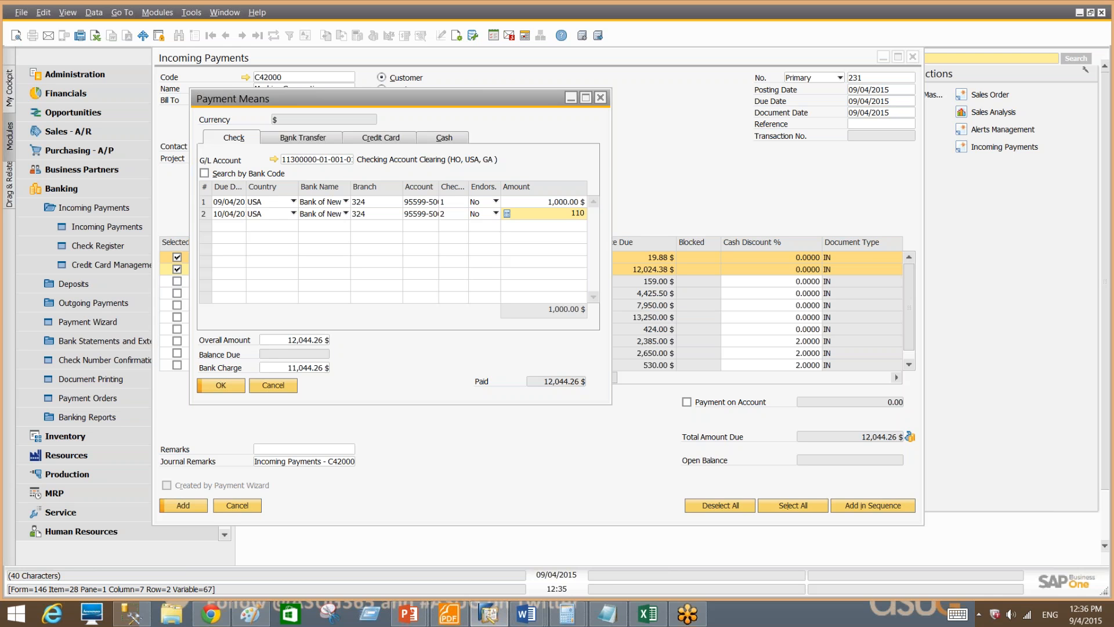
pyautogui.write('11,044.26')
pyautogui.press('Tab')
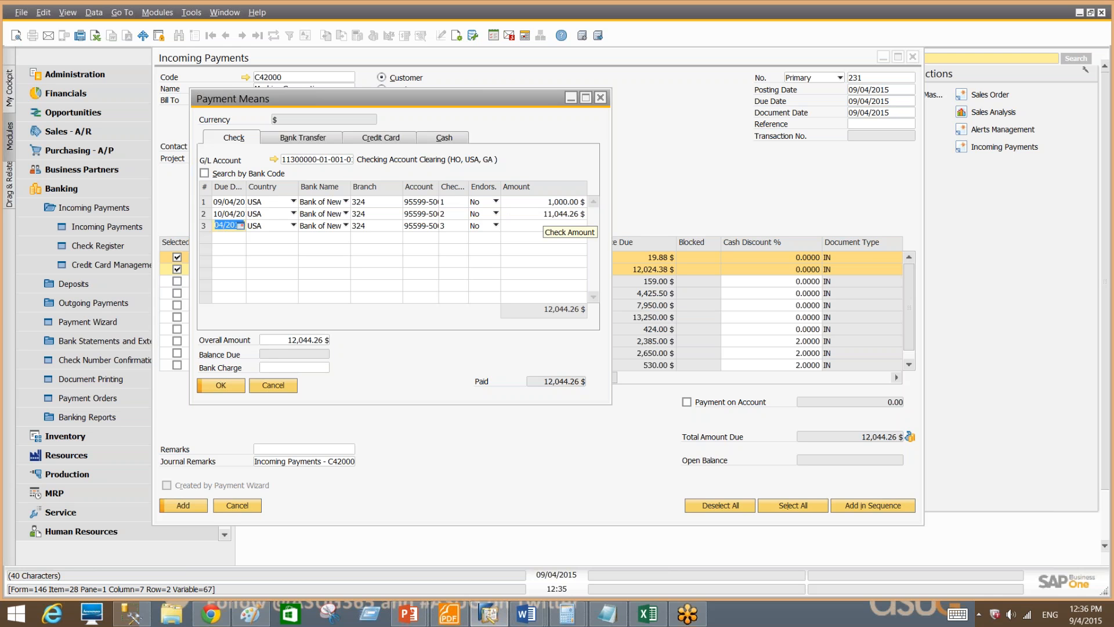
# Accept the payment means and add the incoming payment for Mashina Corporation.
pyautogui.click(221, 385)
pyautogui.press('Return')
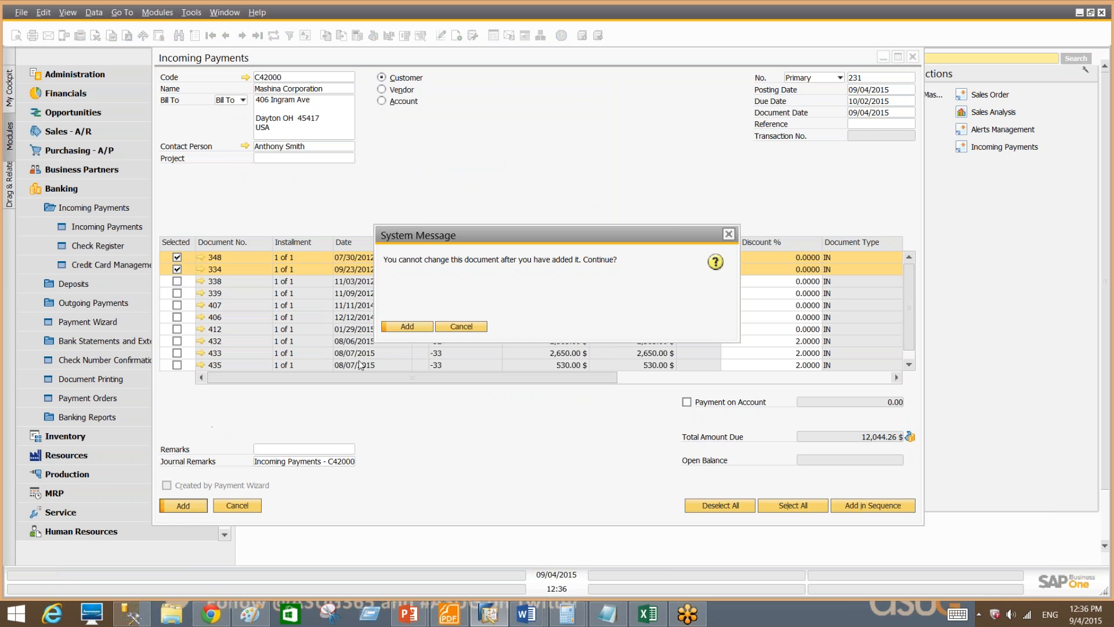
pyautogui.click(416, 328)
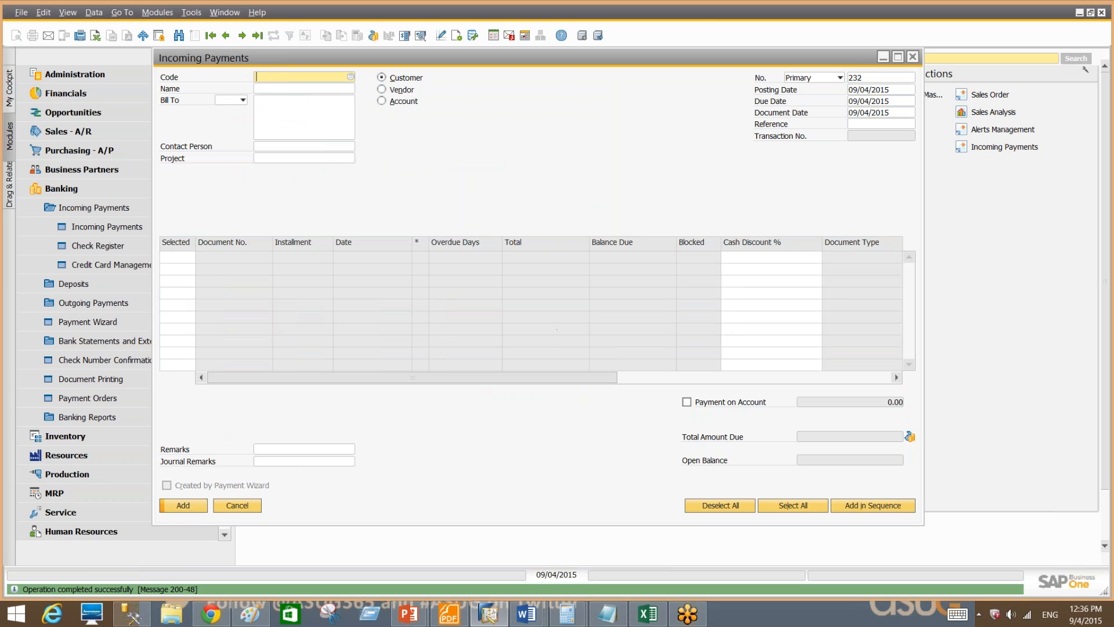
# Examine the clearing account and customer lines in the journal entry of the payment just added, and close both documents.
pyautogui.click(227, 36)
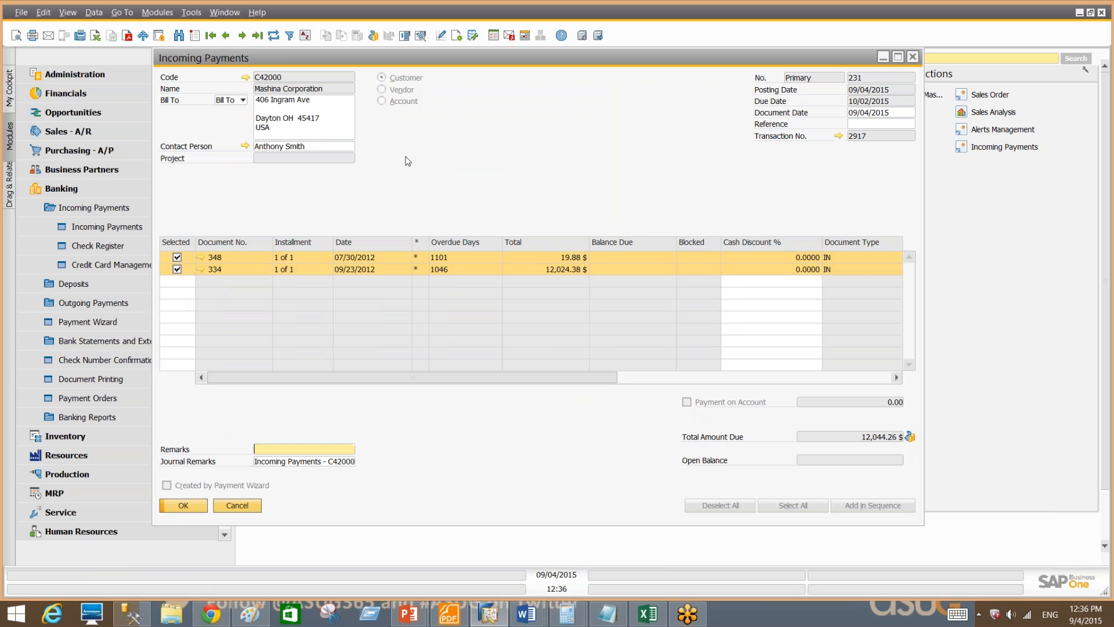
pyautogui.click(839, 135)
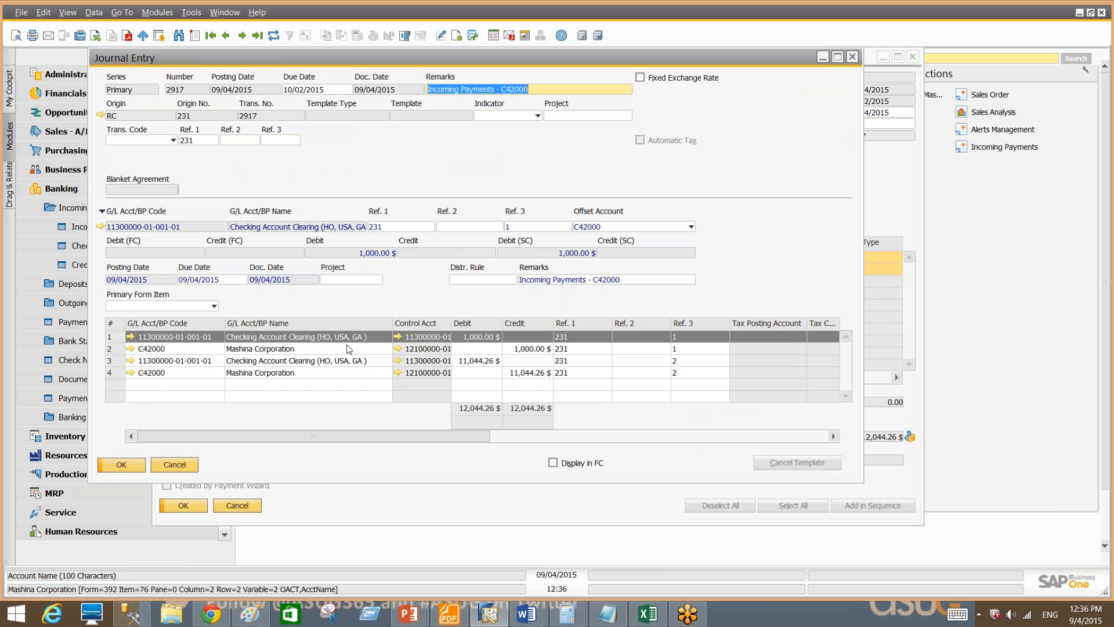
pyautogui.click(254, 349)
pyautogui.click(255, 361)
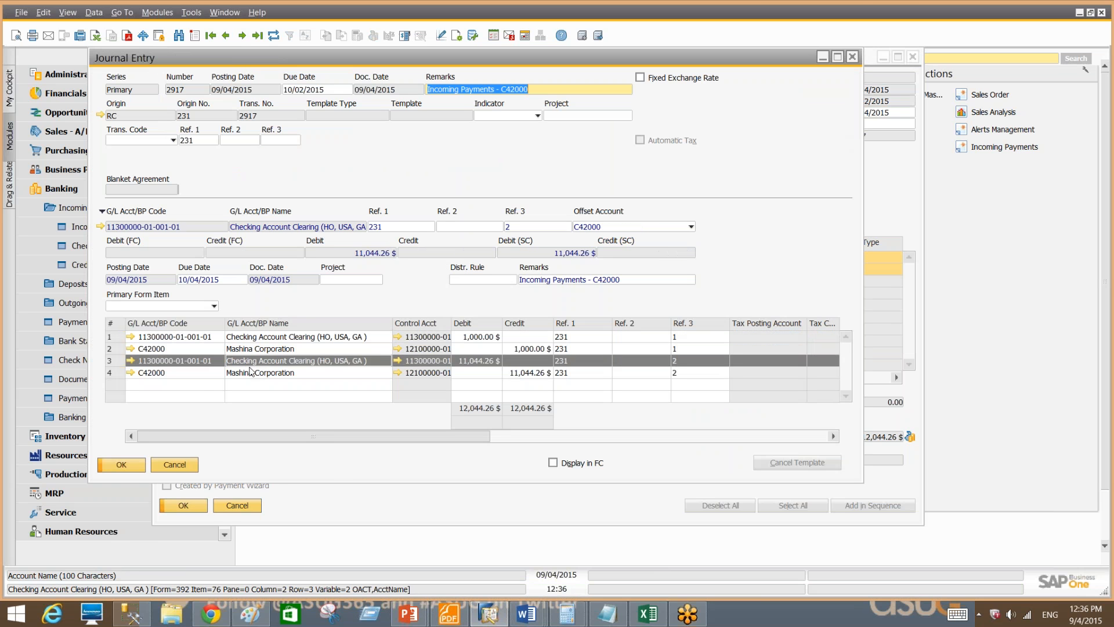
pyautogui.click(250, 374)
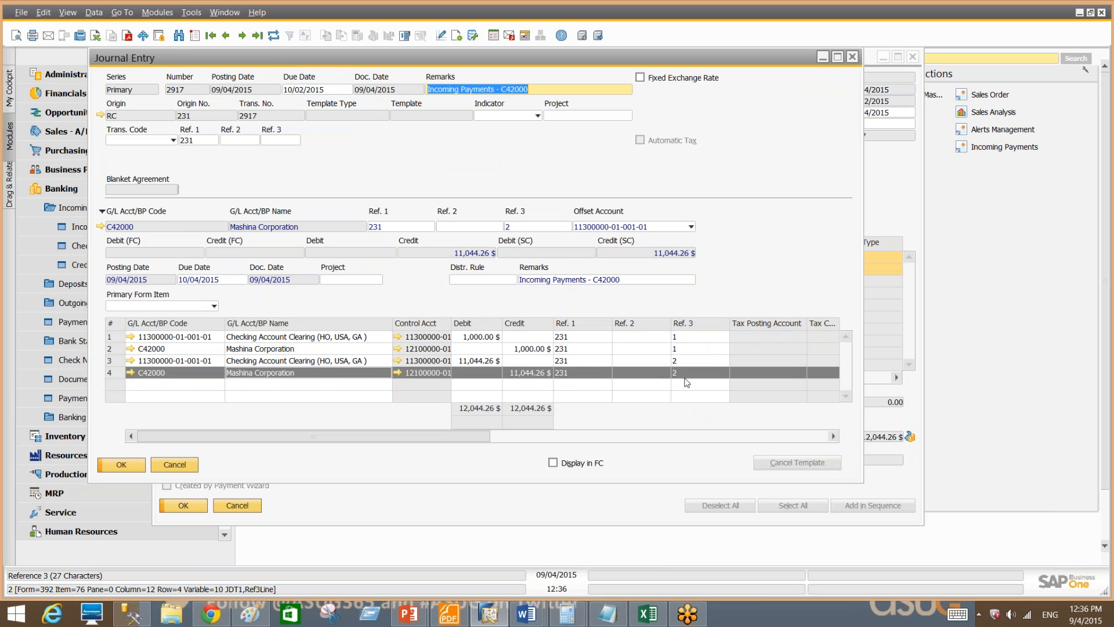
pyautogui.click(161, 349)
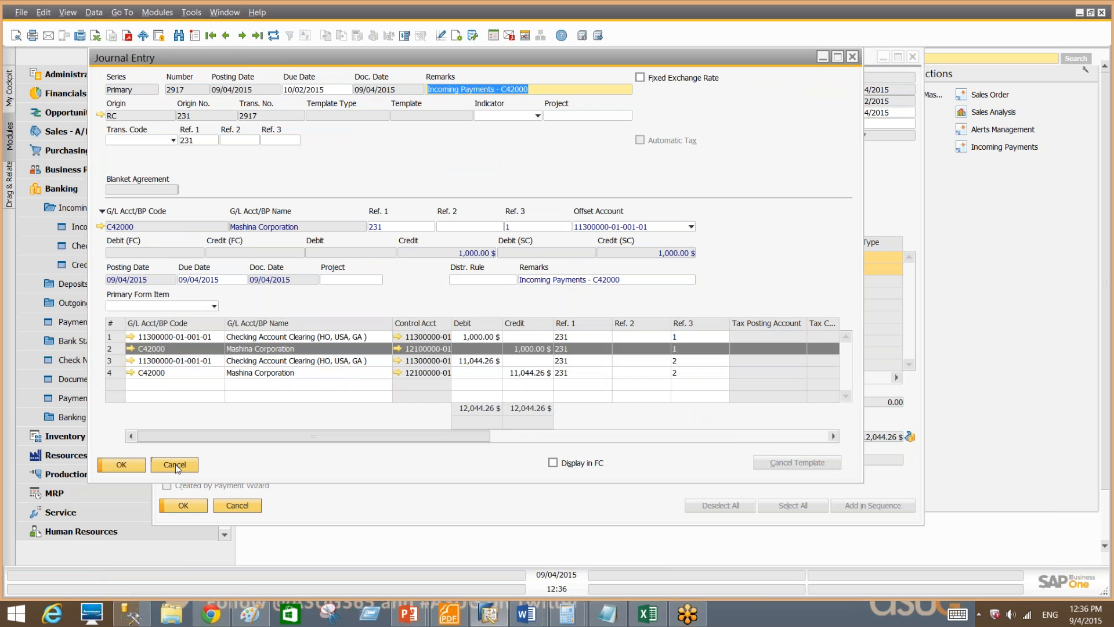
pyautogui.click(175, 464)
pyautogui.click(237, 505)
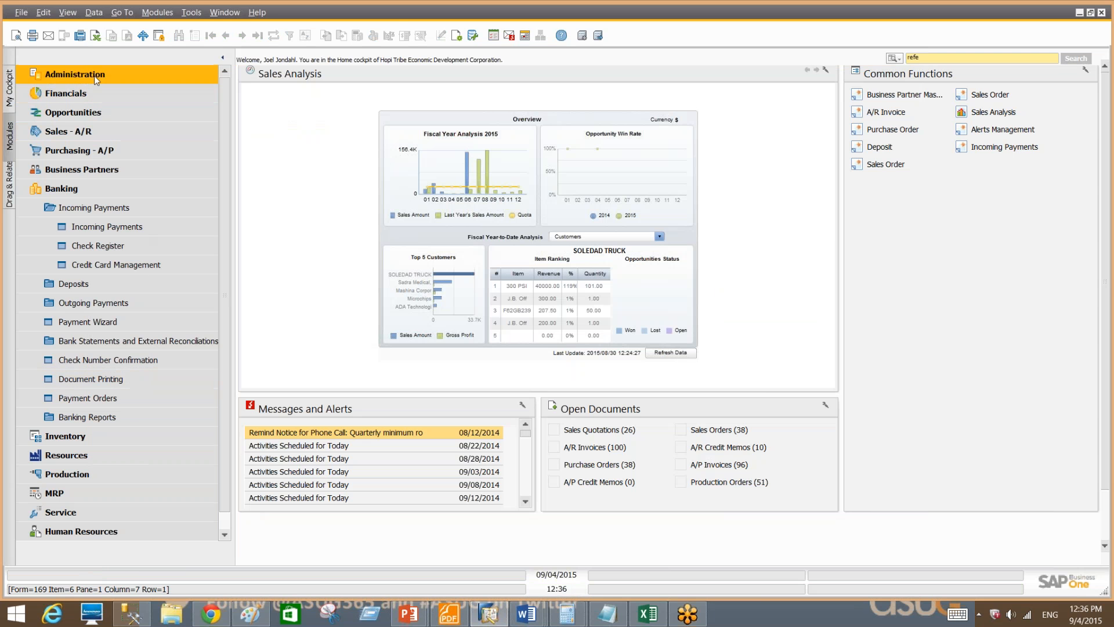
# Open the per-document settings for incoming payments under the Administration module's system initialization.
pyautogui.click(94, 76)
pyautogui.click(110, 127)
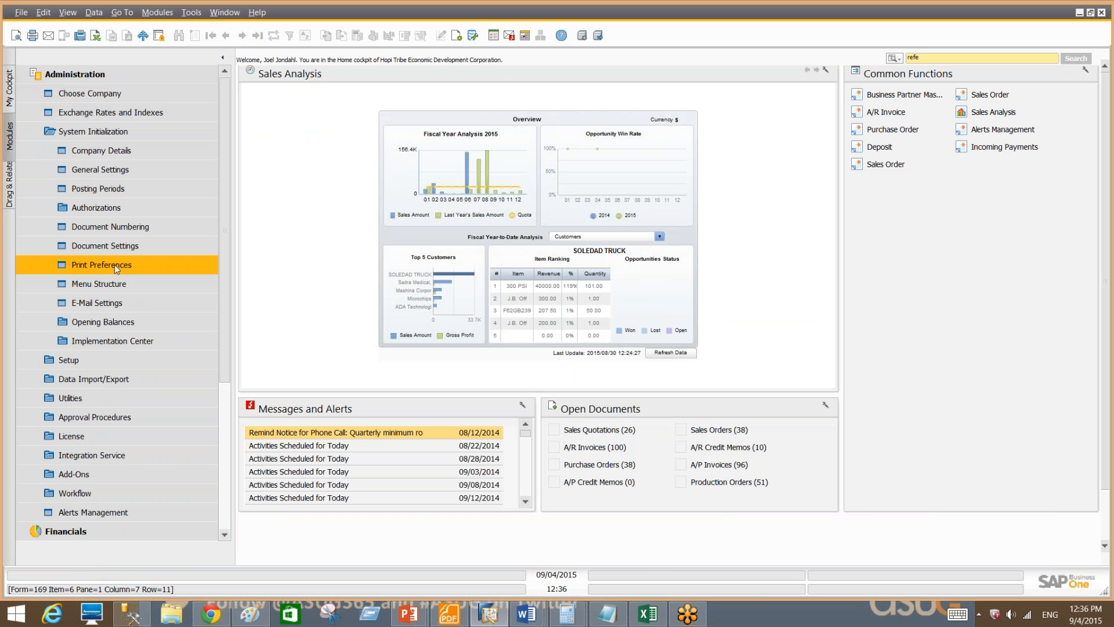
pyautogui.click(123, 246)
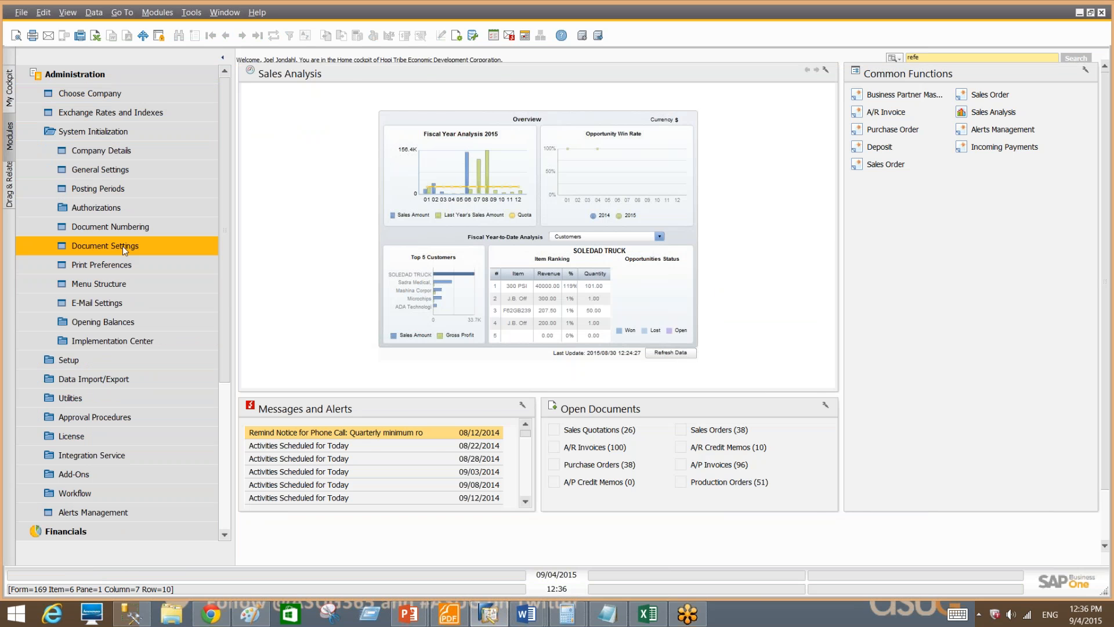
pyautogui.click(470, 80)
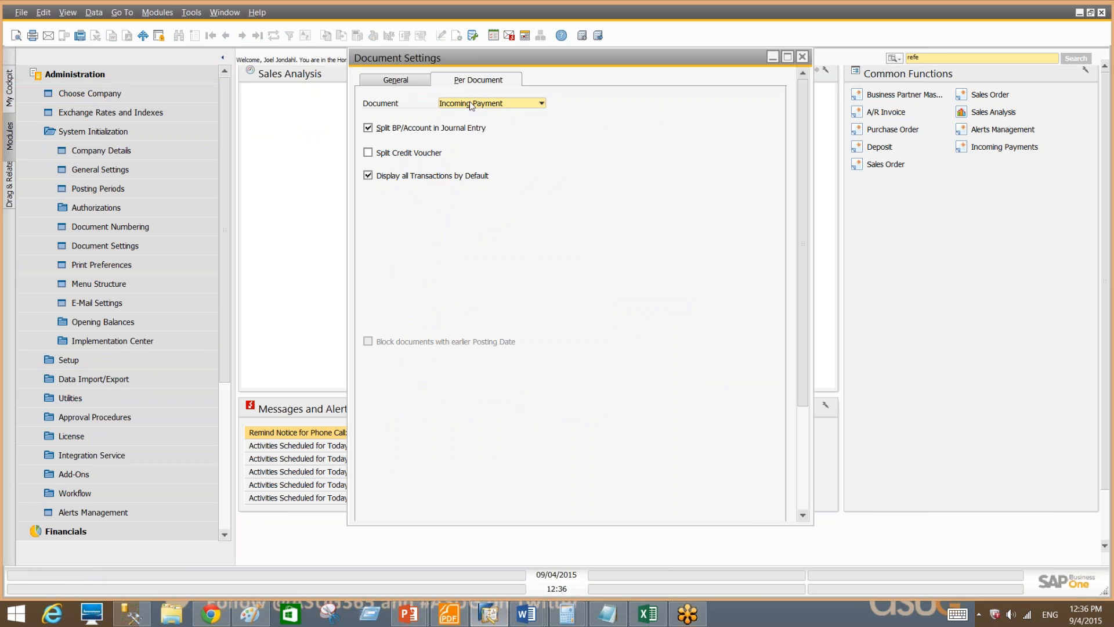
# Review the incoming payment document settings, check the Accounting/Financial Tips slide, and close the document settings in SAP Business One.
pyautogui.click(471, 105)
pyautogui.click(471, 104)
pyautogui.hotkey('alt', 'Tab')
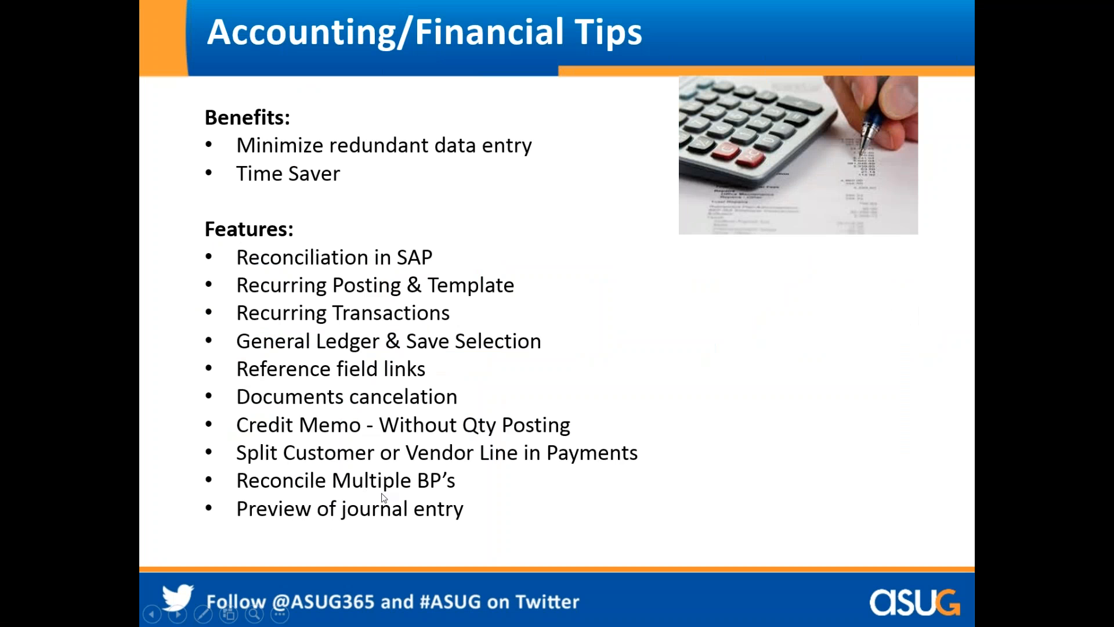
pyautogui.hotkey('alt', 'Tab')
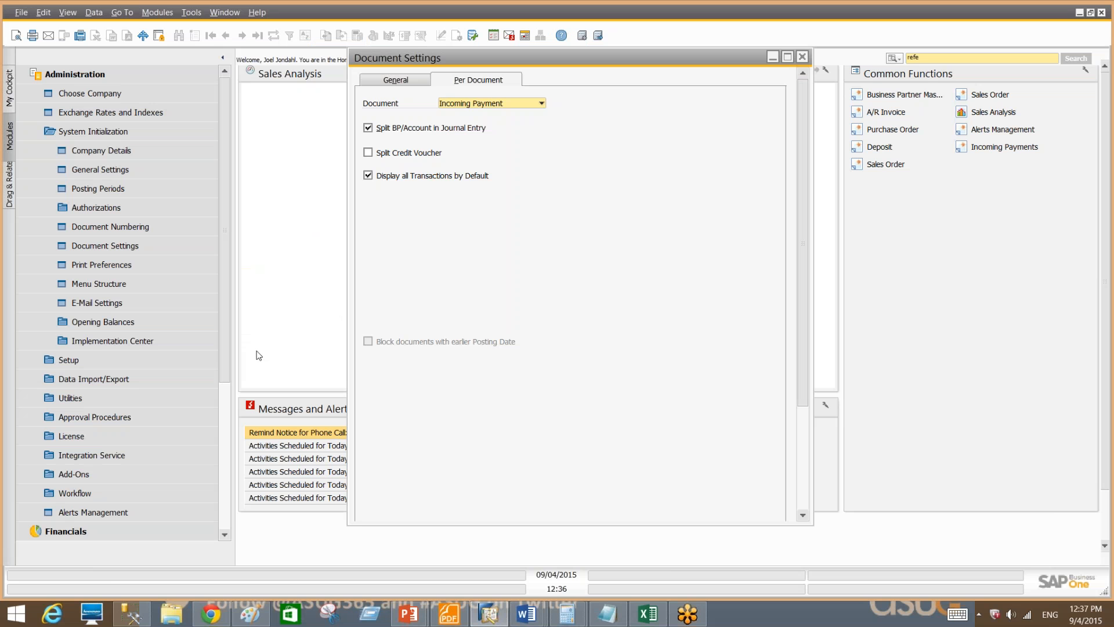
pyautogui.click(803, 57)
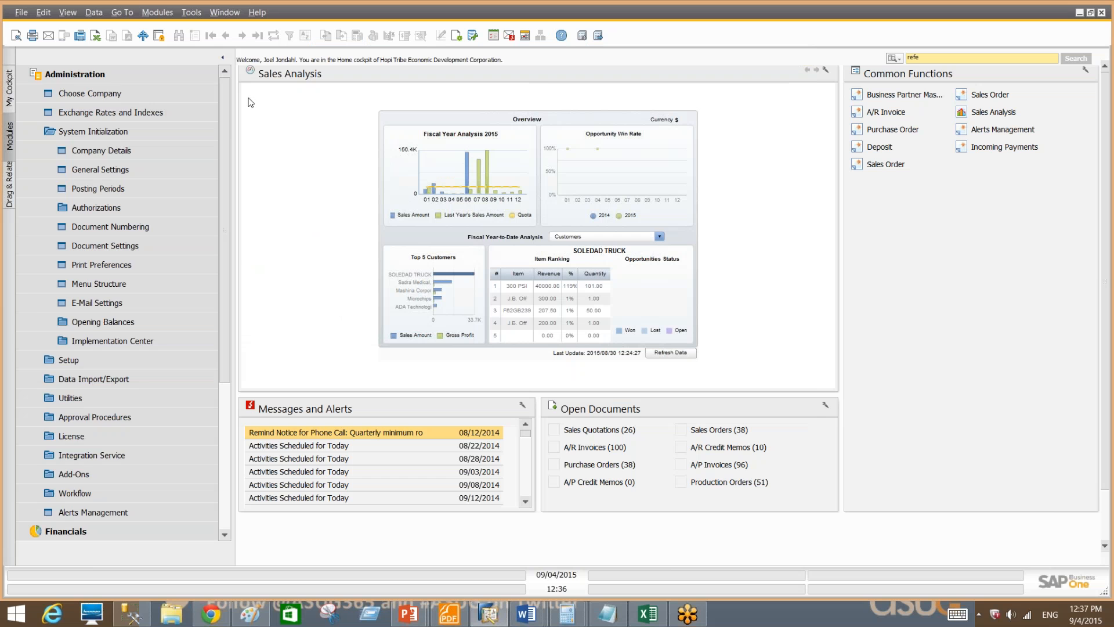
# Open internal reconciliation under the Business Partners module and enable multiple BPs for a manual reconciliation.
pyautogui.click(180, 80)
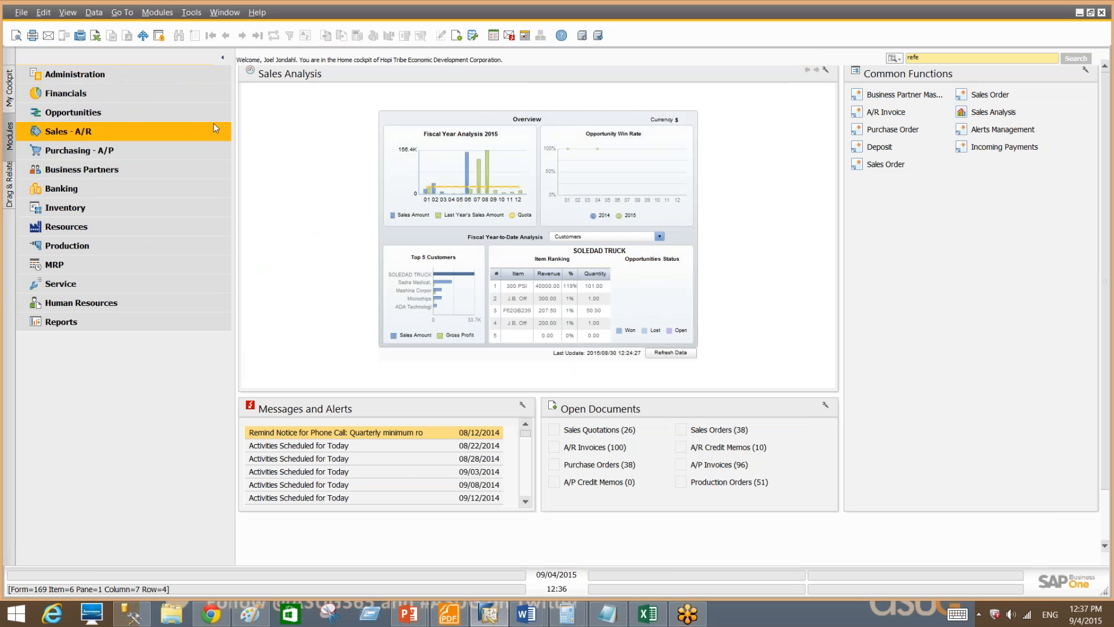
pyautogui.click(163, 173)
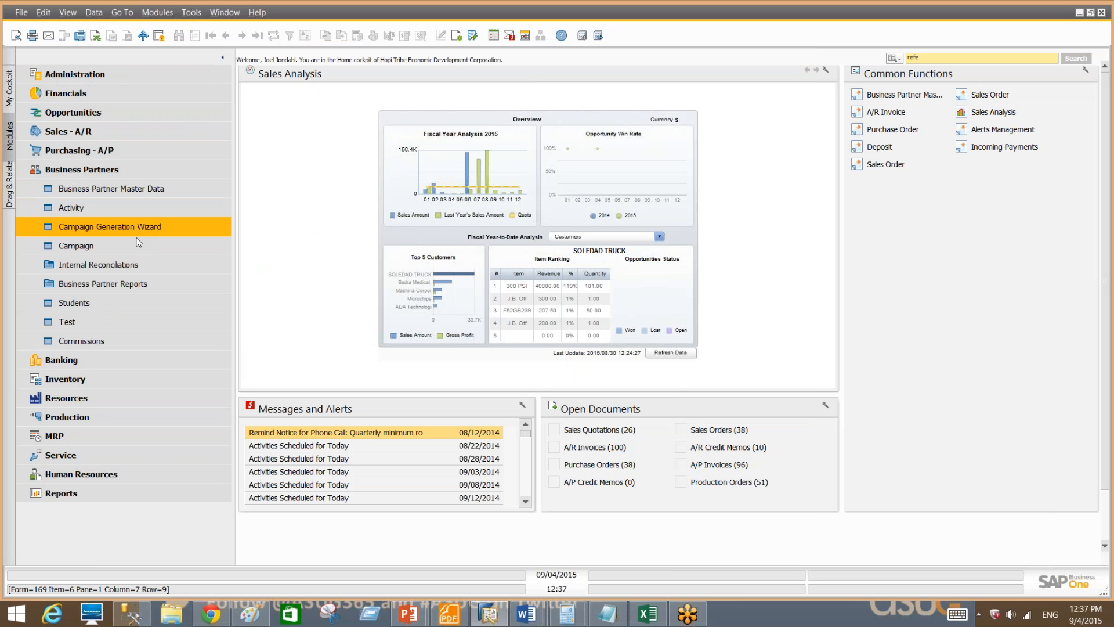
pyautogui.click(116, 265)
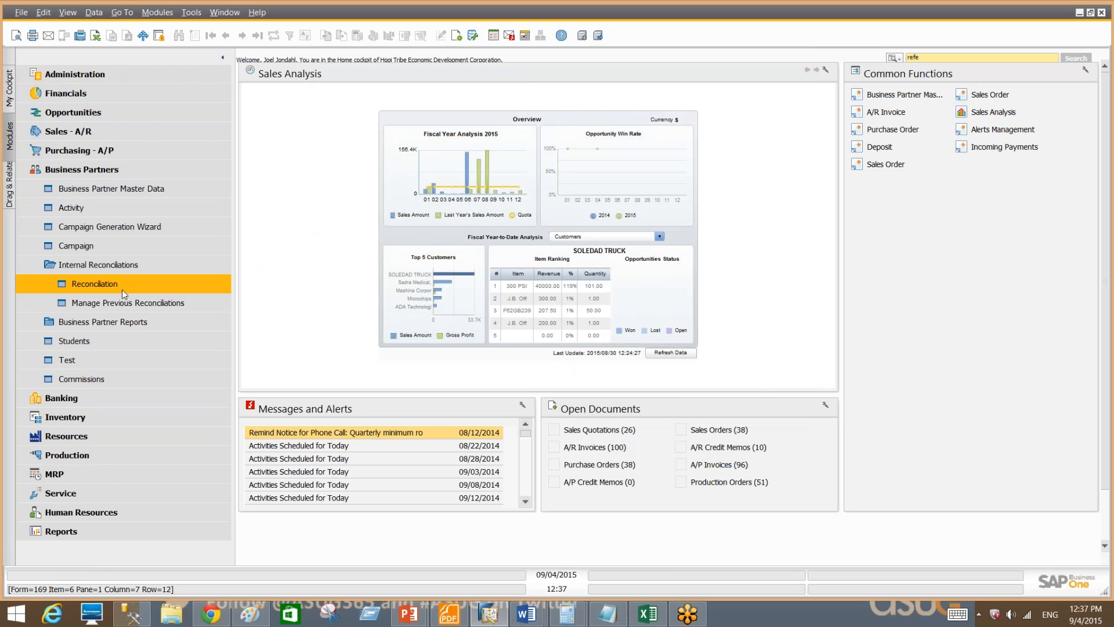
pyautogui.click(122, 290)
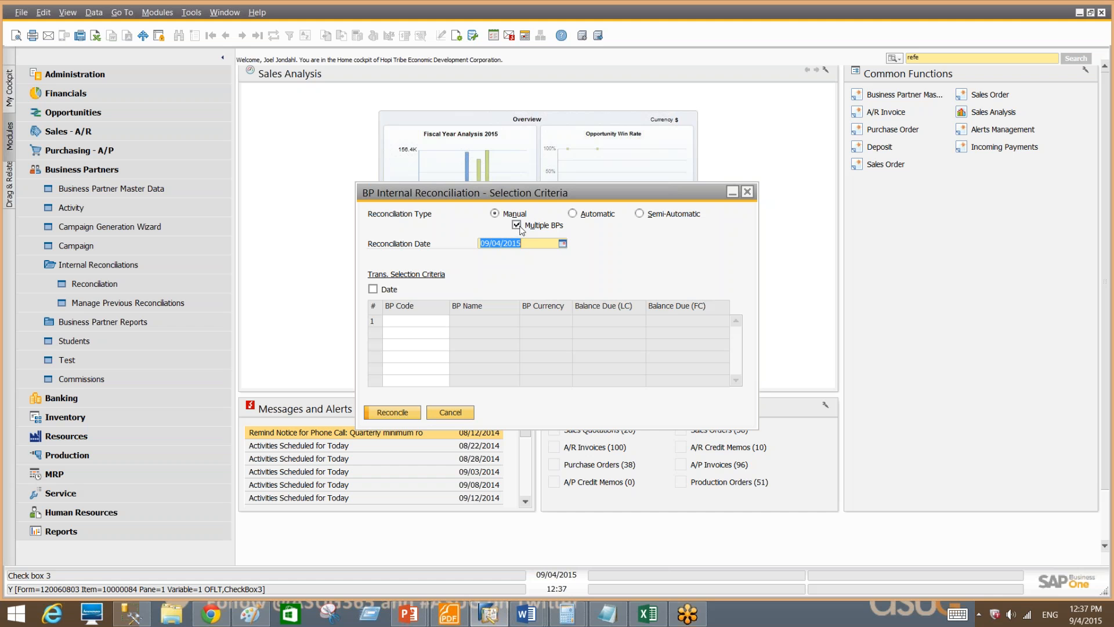
# Add GOOD START, Incepta Pharmaceuticals and New Prospect as the business partners of the reconciliation.
pyautogui.click(417, 321)
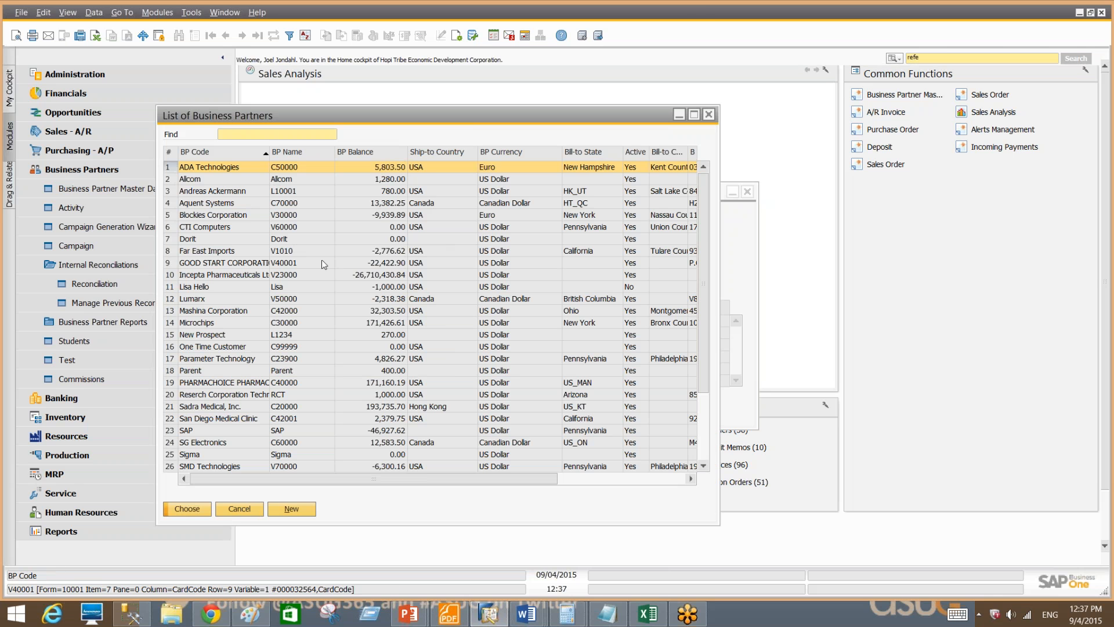
pyautogui.click(486, 264)
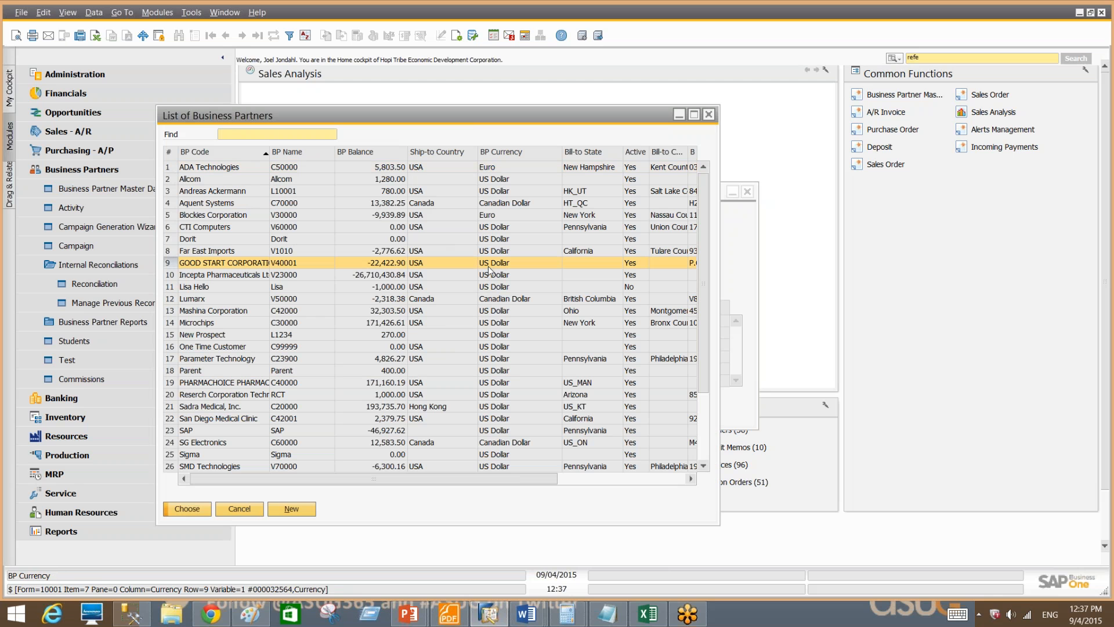
pyautogui.keyDown('ctrl'); pyautogui.click(483, 275); pyautogui.keyUp('ctrl')
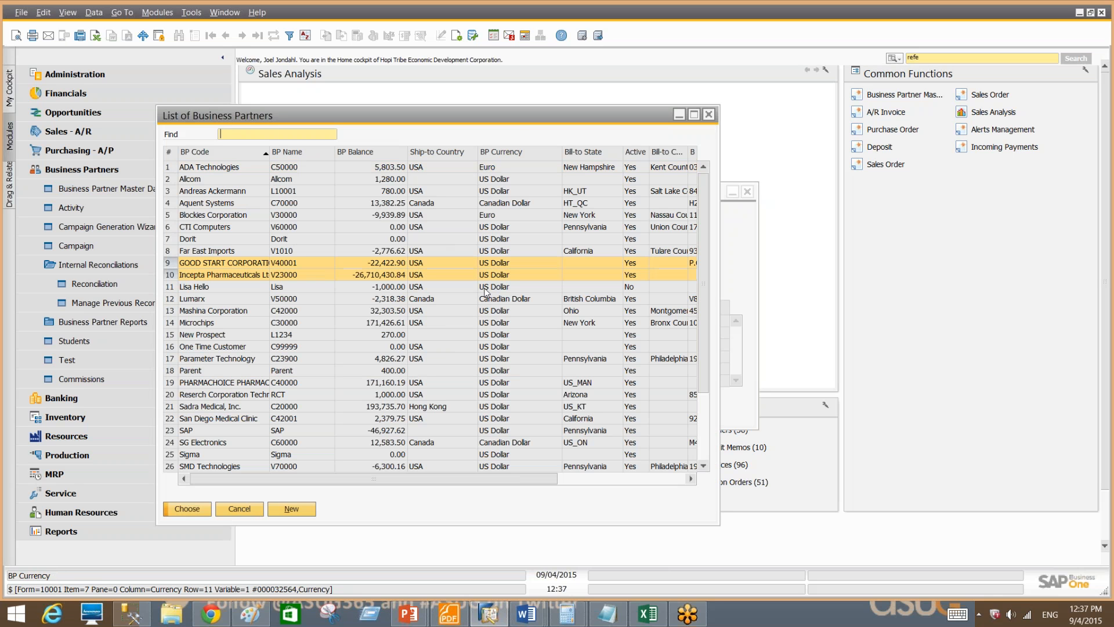
pyautogui.keyDown('ctrl'); pyautogui.click(485, 335); pyautogui.keyUp('ctrl')
pyautogui.click(187, 508)
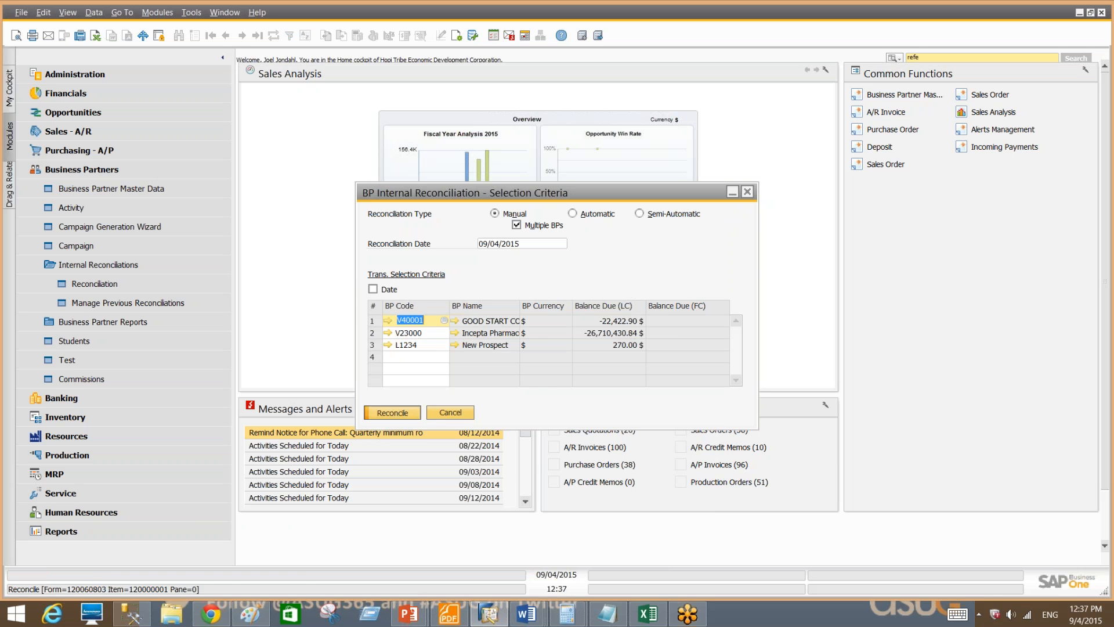
# List the open transactions and select the A/P invoices dated 01/15, 04/10 and 06/12/2015 and the A/R invoice dated 01/16/2015.
pyautogui.click(394, 413)
pyautogui.click(380, 309)
pyautogui.click(380, 320)
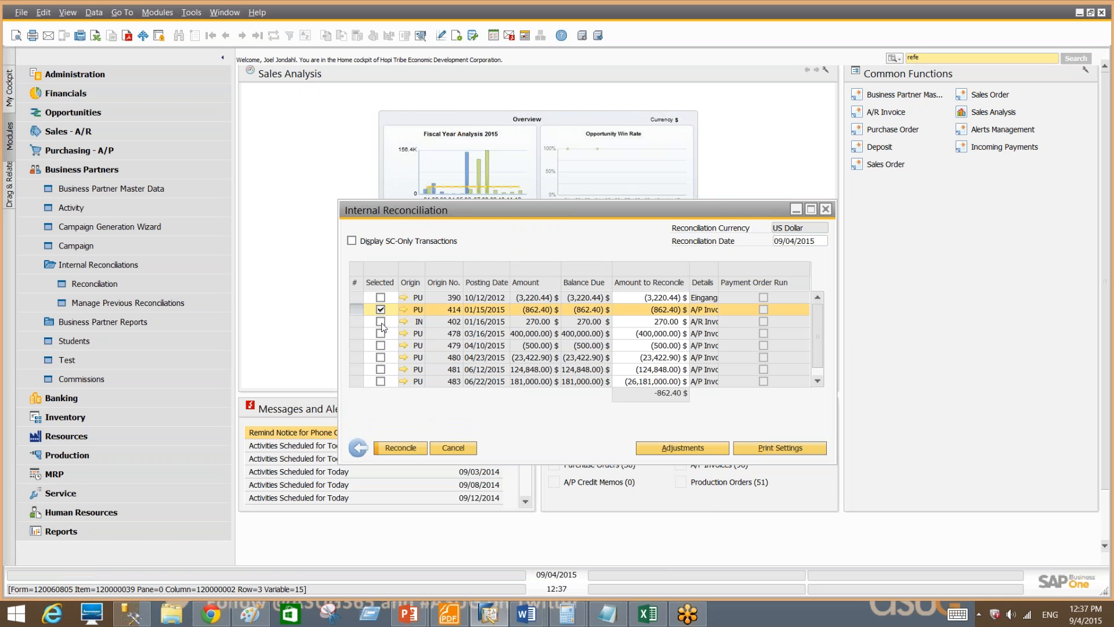
pyautogui.click(380, 345)
pyautogui.click(380, 369)
pyautogui.scroll(-1, 522, 360)
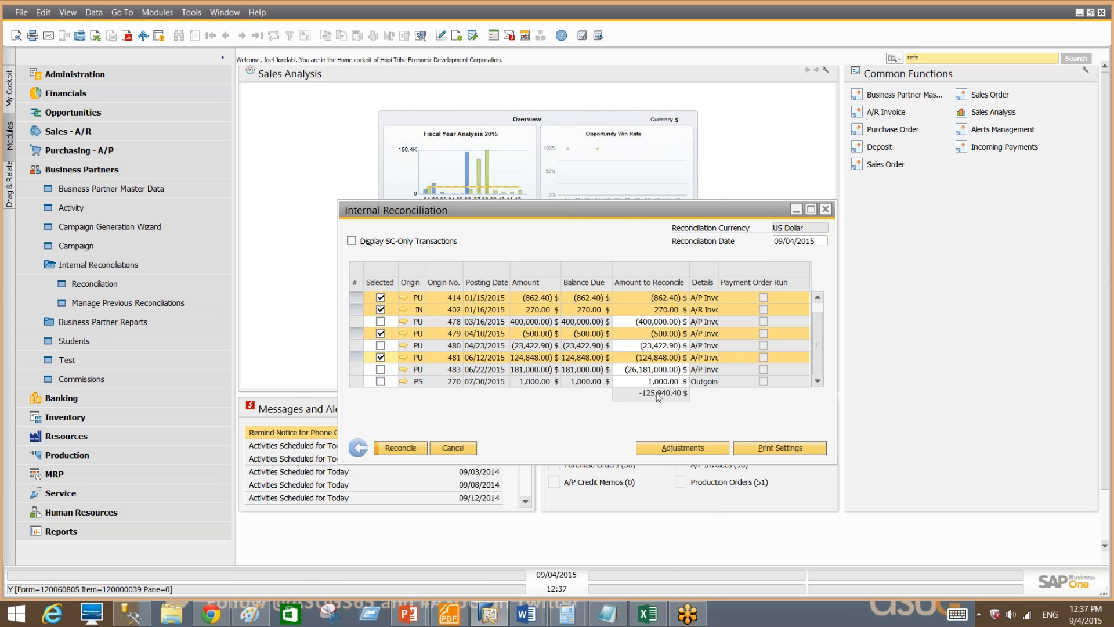
pyautogui.click(653, 357)
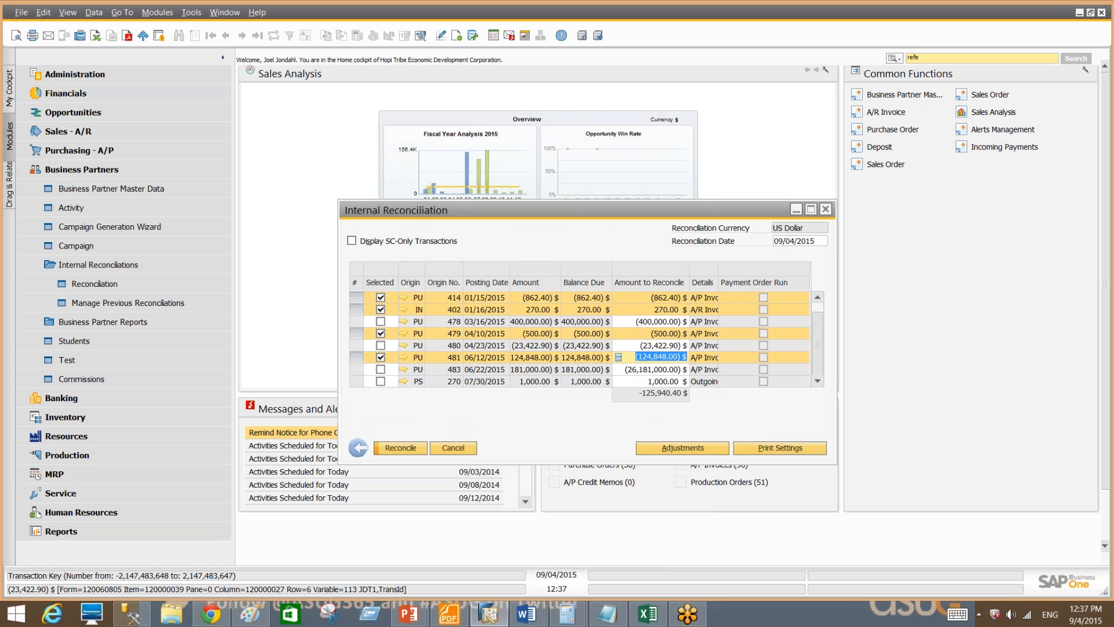
pyautogui.click(659, 346)
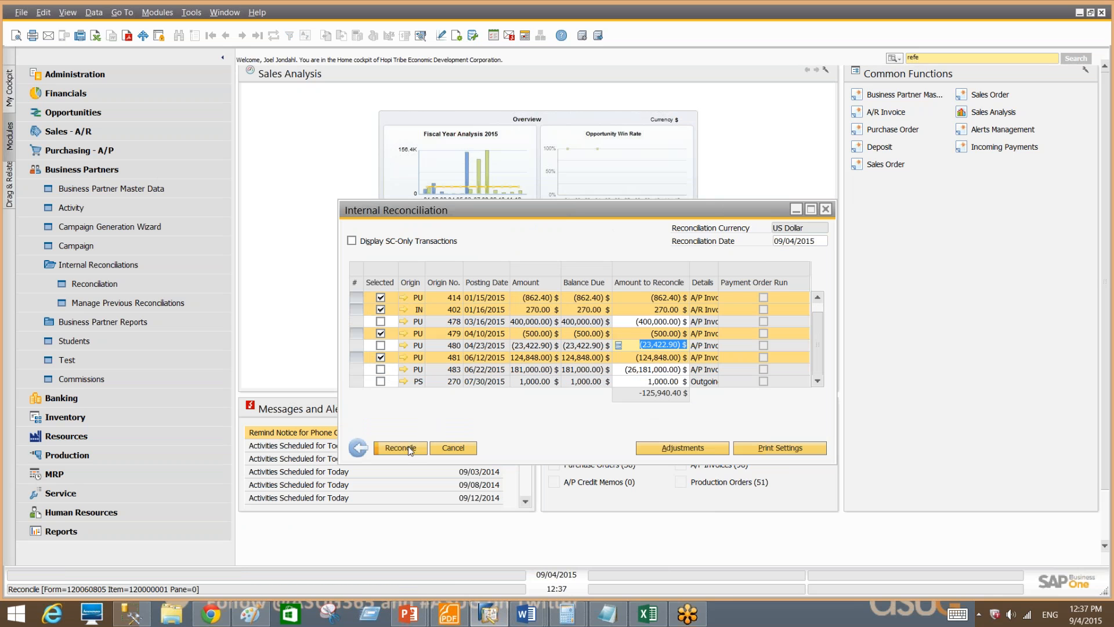
# Leave the internal reconciliation without reconciling and collapse the Business Partners module.
pyautogui.click(359, 449)
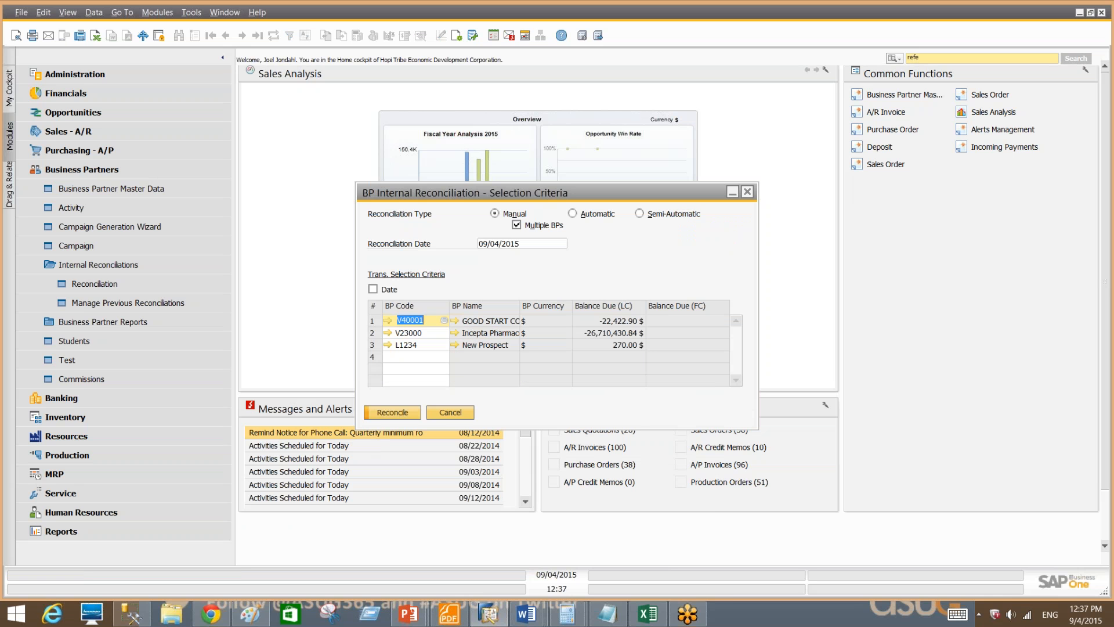
pyautogui.click(455, 412)
pyautogui.click(128, 173)
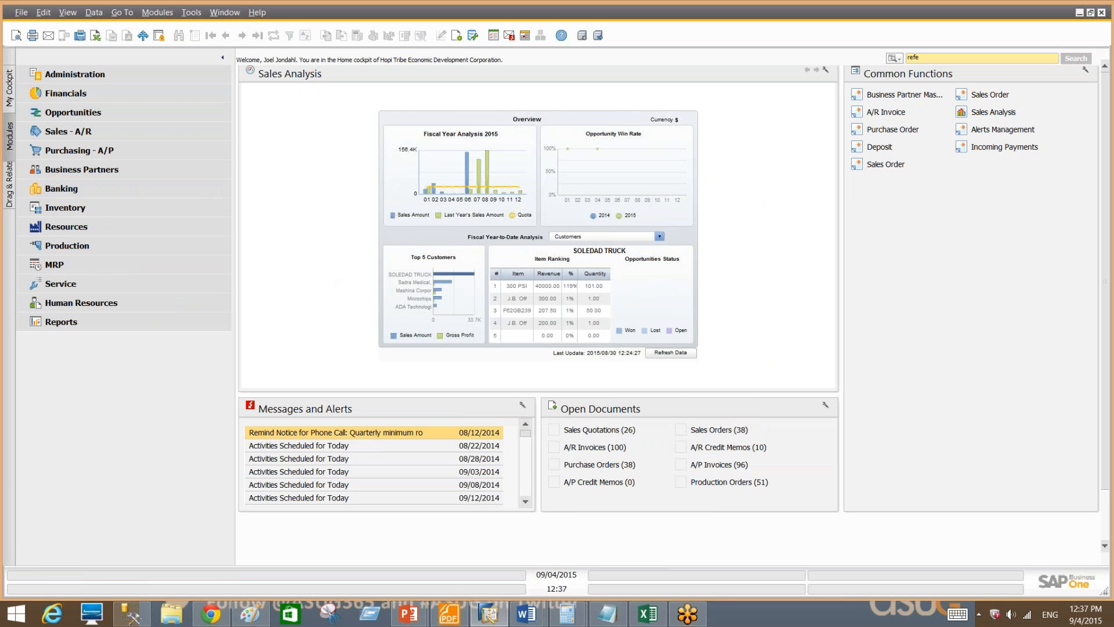
# Advance the presentation from the Accounting/Financial Tips slide to Shortcut Features and return to SAP Business One.
pyautogui.hotkey('alt', 'Tab')
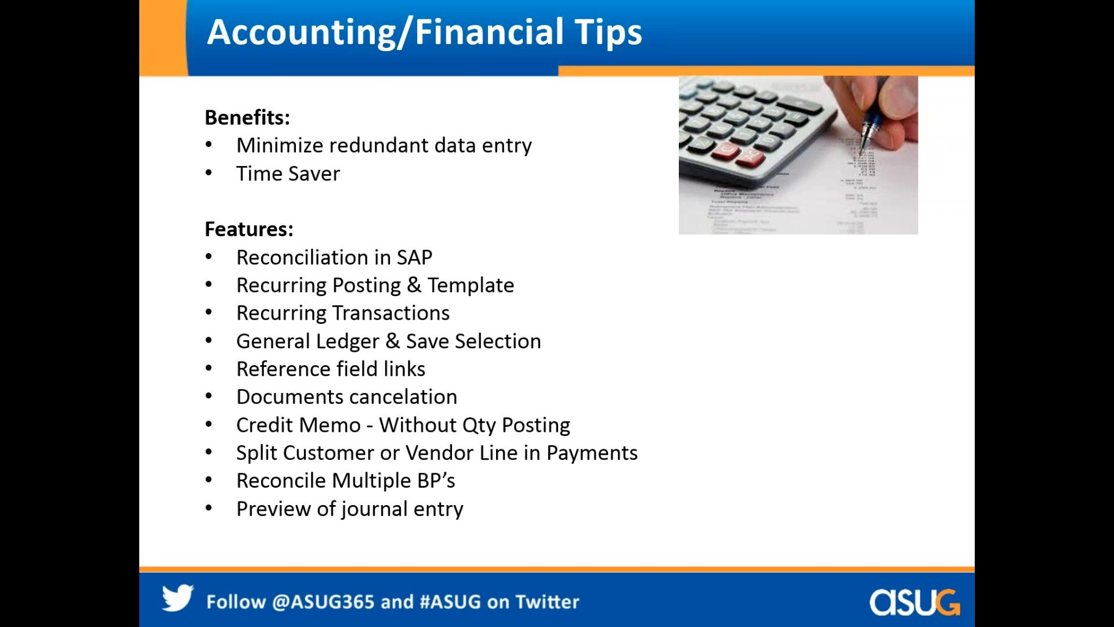
pyautogui.click(614, 416)
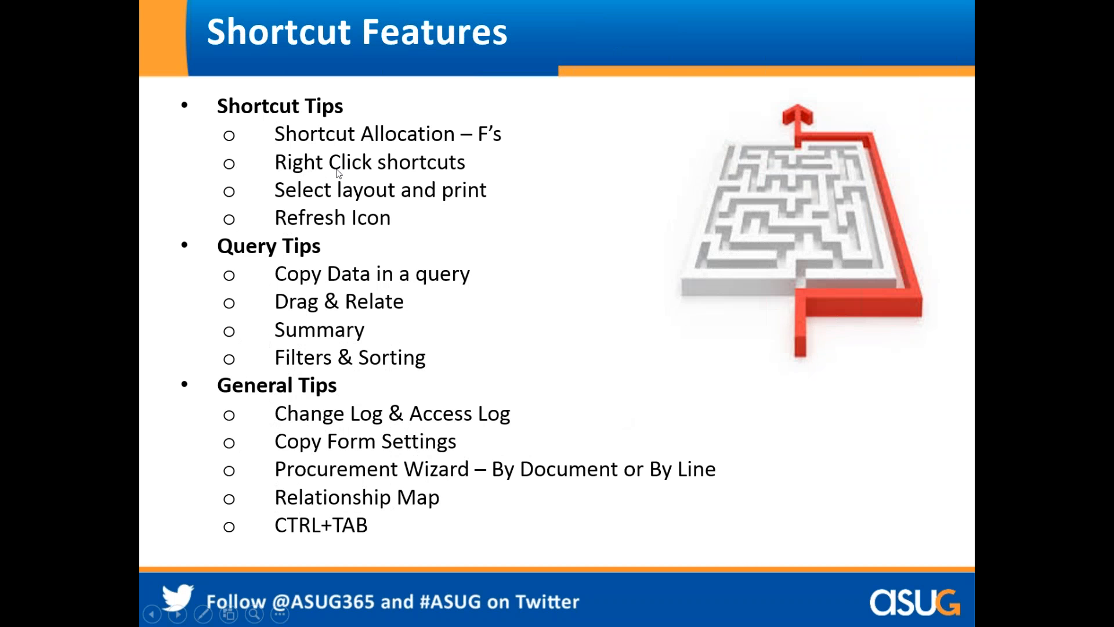
pyautogui.hotkey('alt', 'Tab')
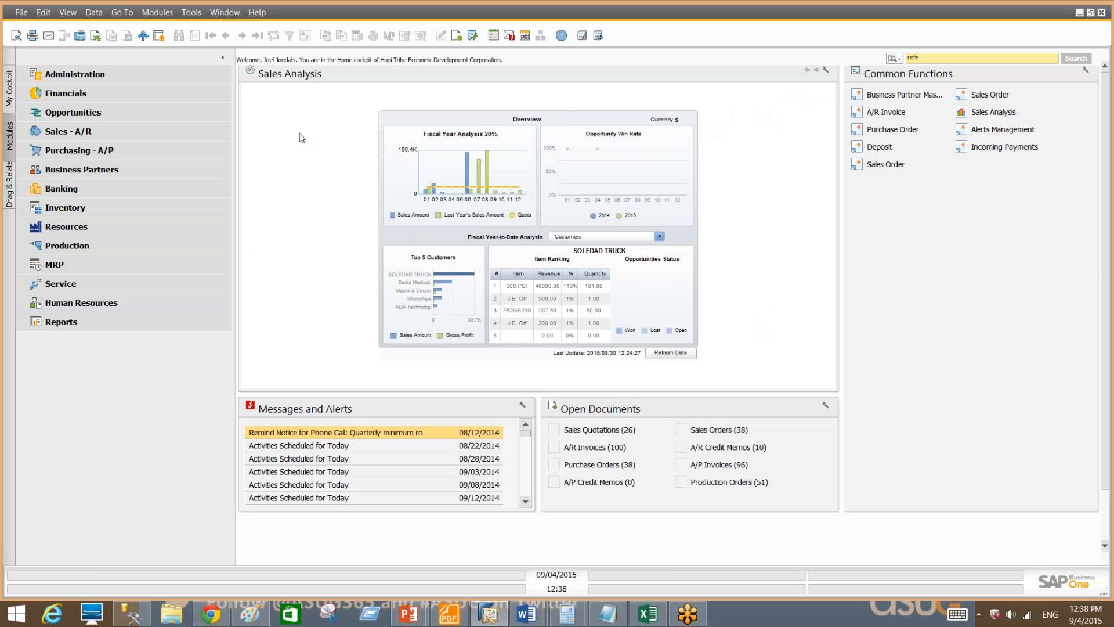
# Open the customization of personal shortcuts, review the list of allocated function keys, and return to the allocation settings.
pyautogui.click(191, 12)
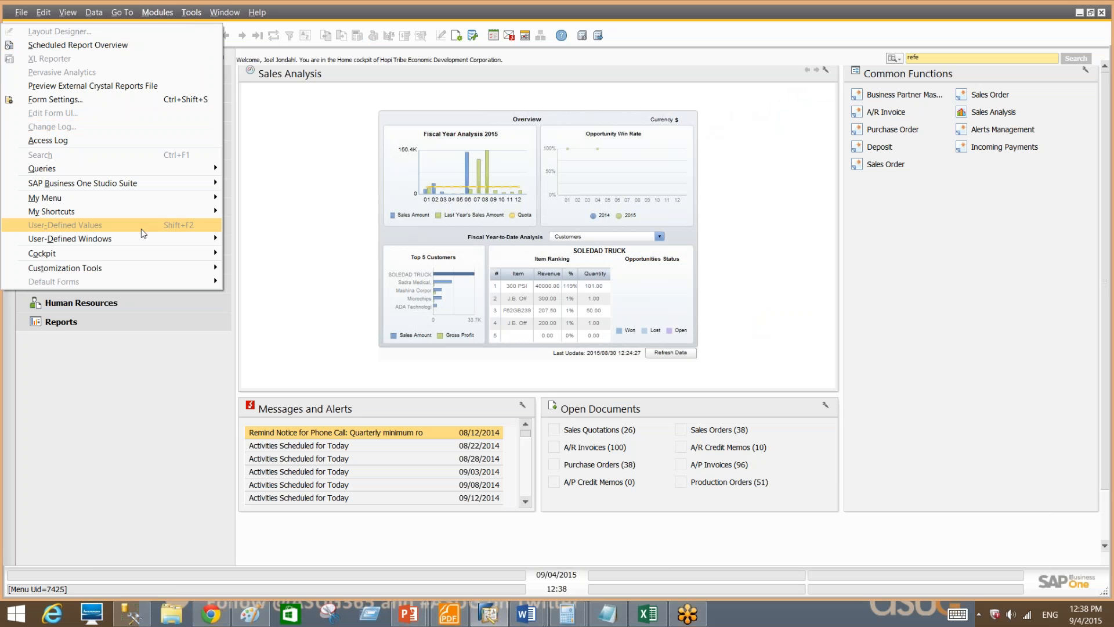
pyautogui.moveTo(158, 212)
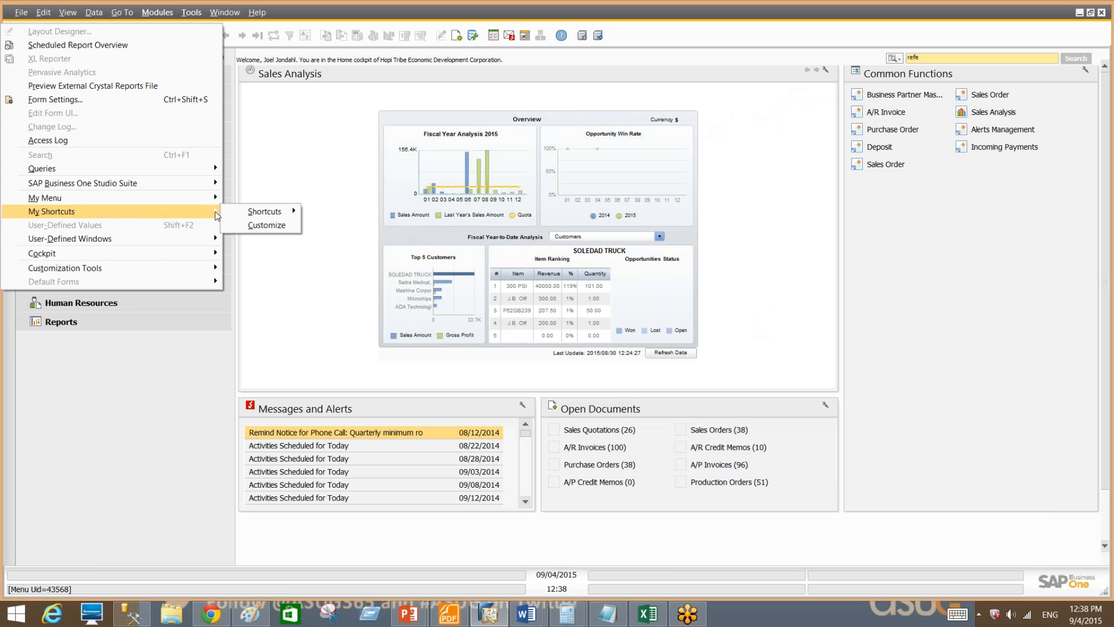
pyautogui.moveTo(249, 215)
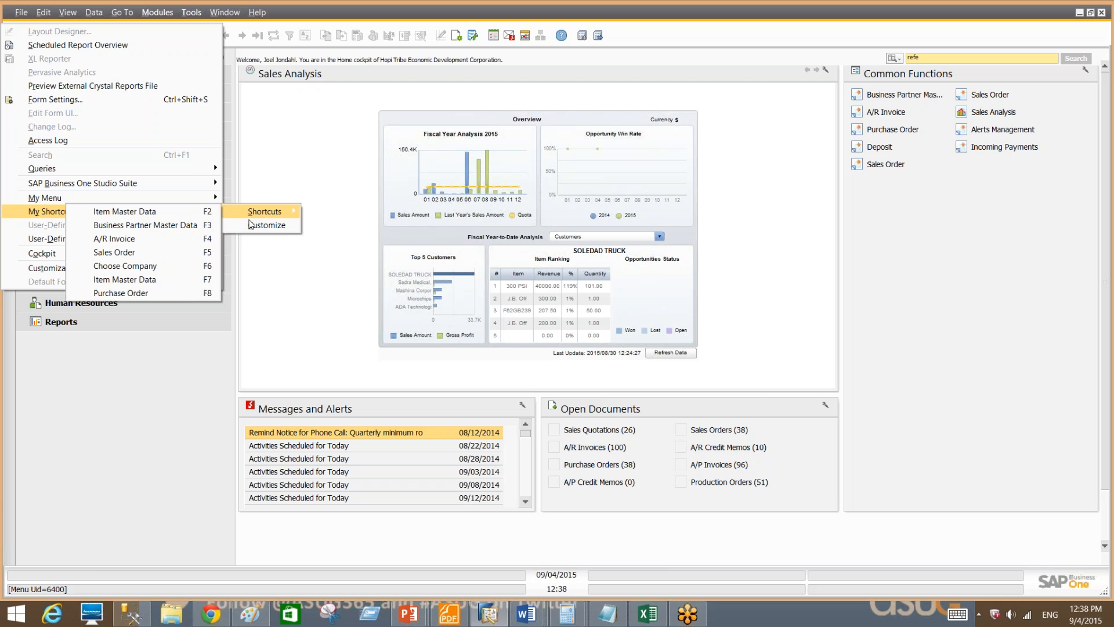
pyautogui.click(251, 224)
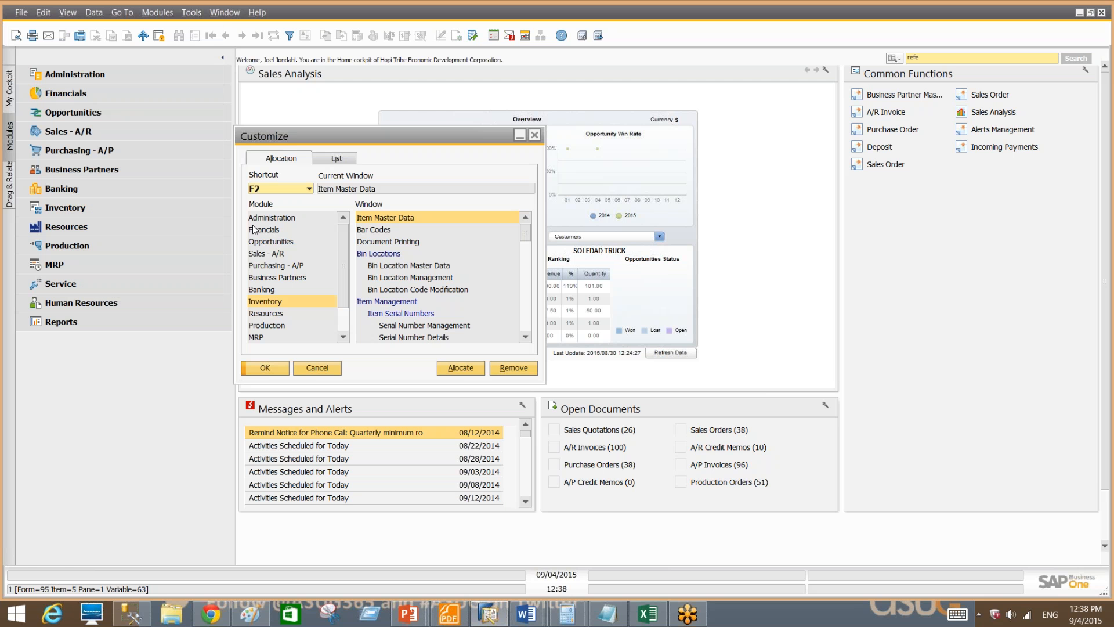
pyautogui.click(336, 159)
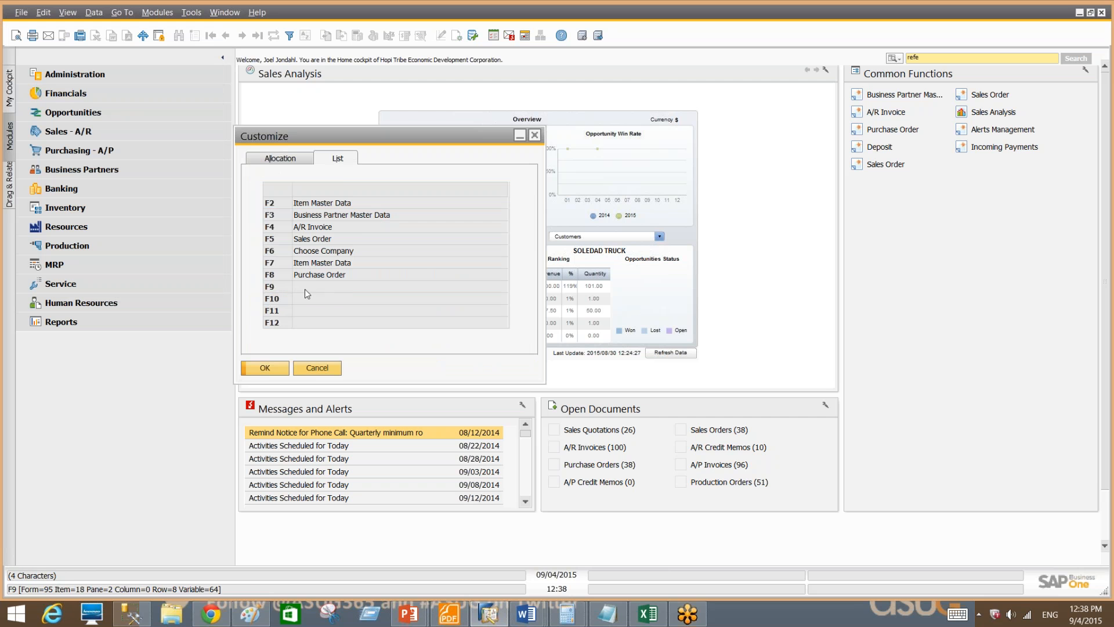
pyautogui.click(278, 163)
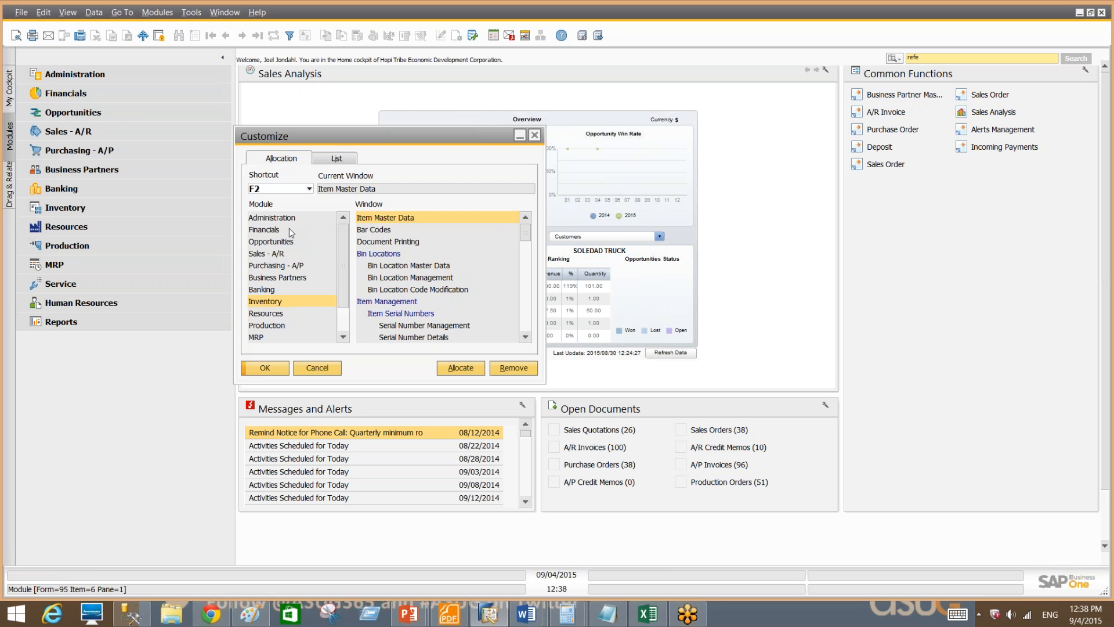
pyautogui.click(293, 325)
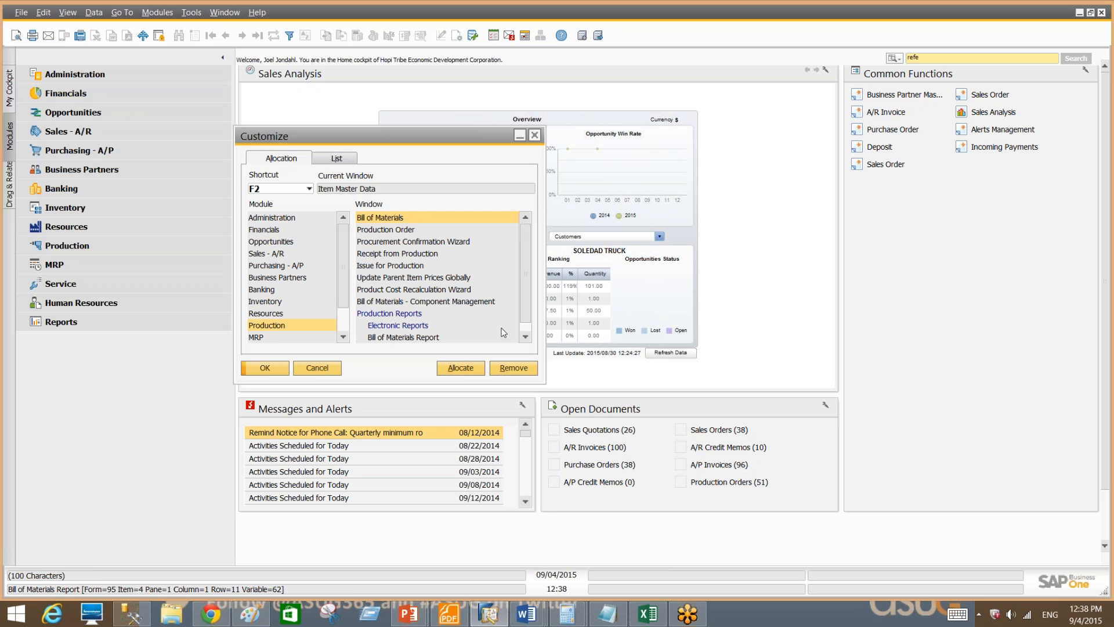
pyautogui.scroll(-1, 426, 314)
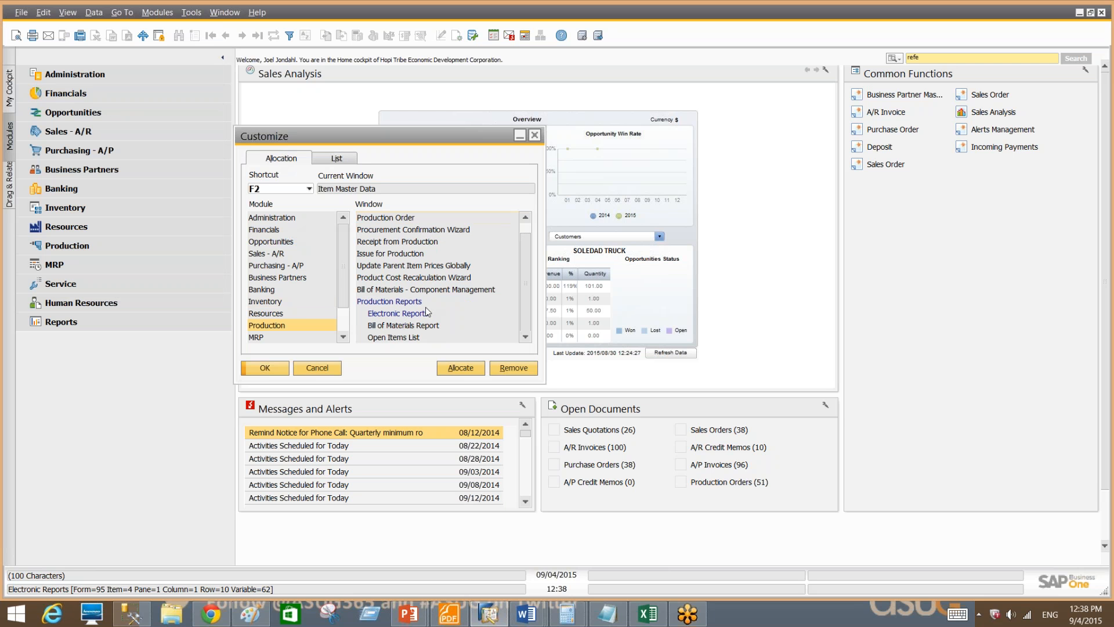
pyautogui.scroll(1, 426, 309)
pyautogui.click(395, 231)
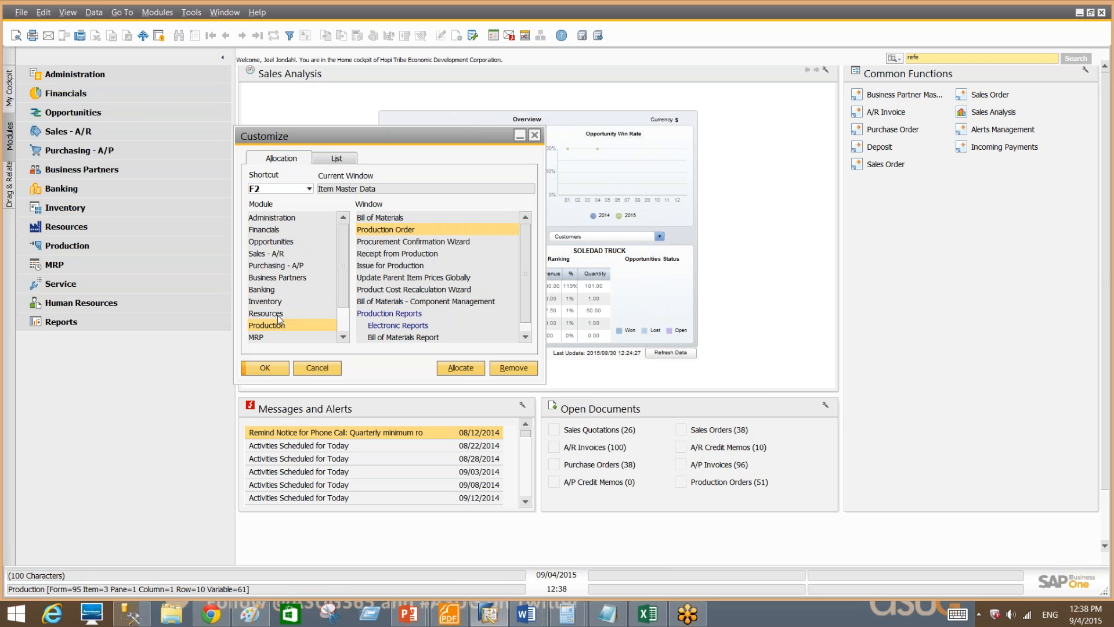
# Allocate the Production module's Production Order window to the F9 shortcut.
pyautogui.click(278, 189)
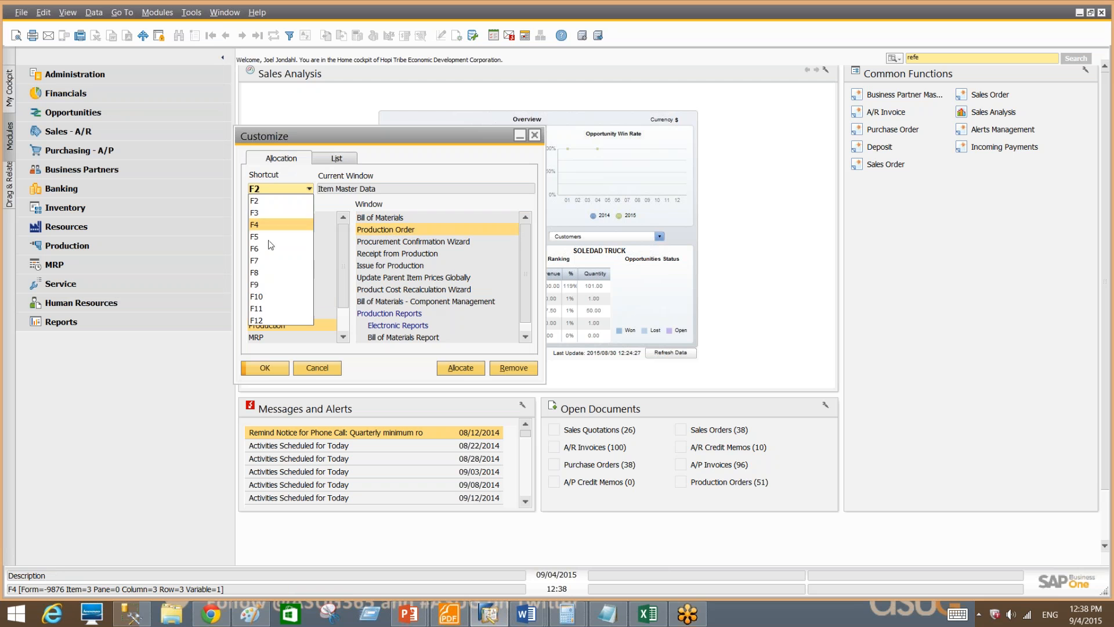
pyautogui.click(265, 285)
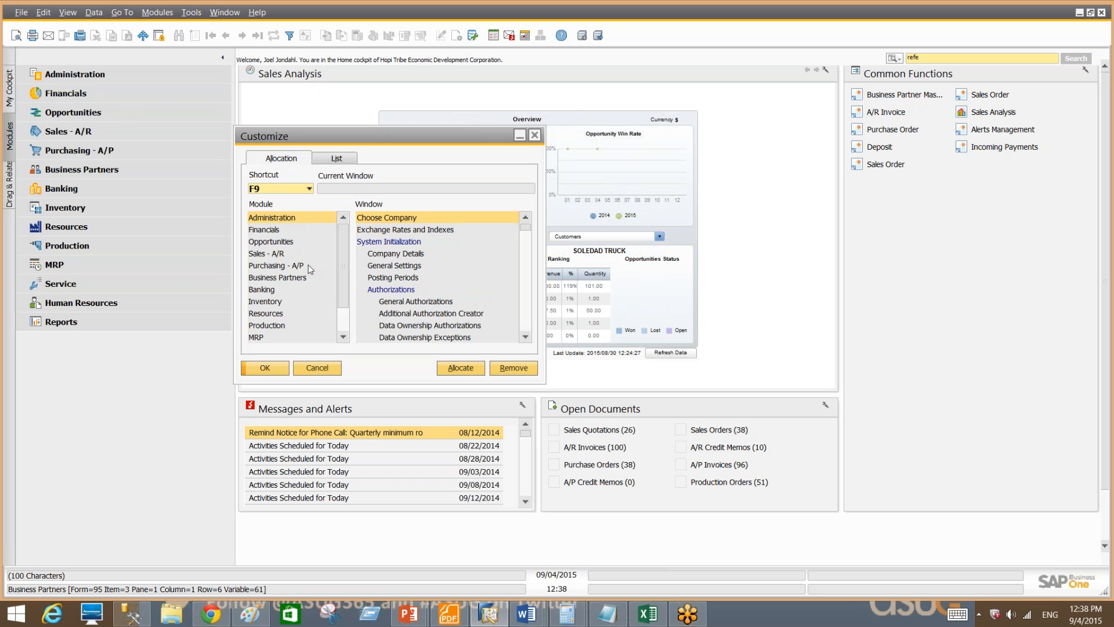
pyautogui.click(275, 326)
pyautogui.click(406, 230)
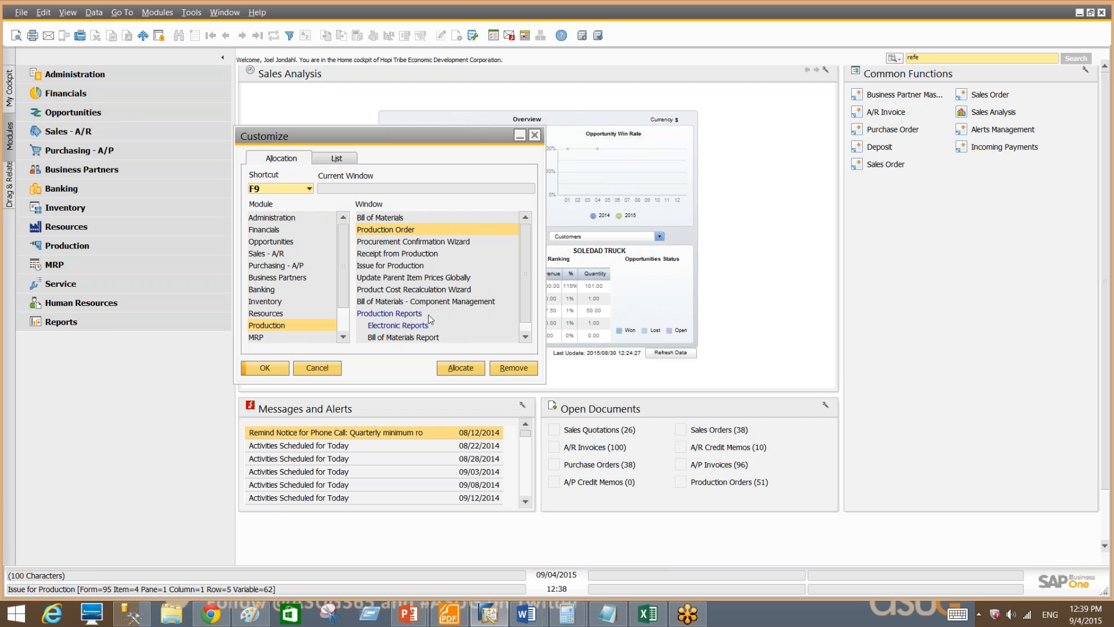
pyautogui.click(462, 368)
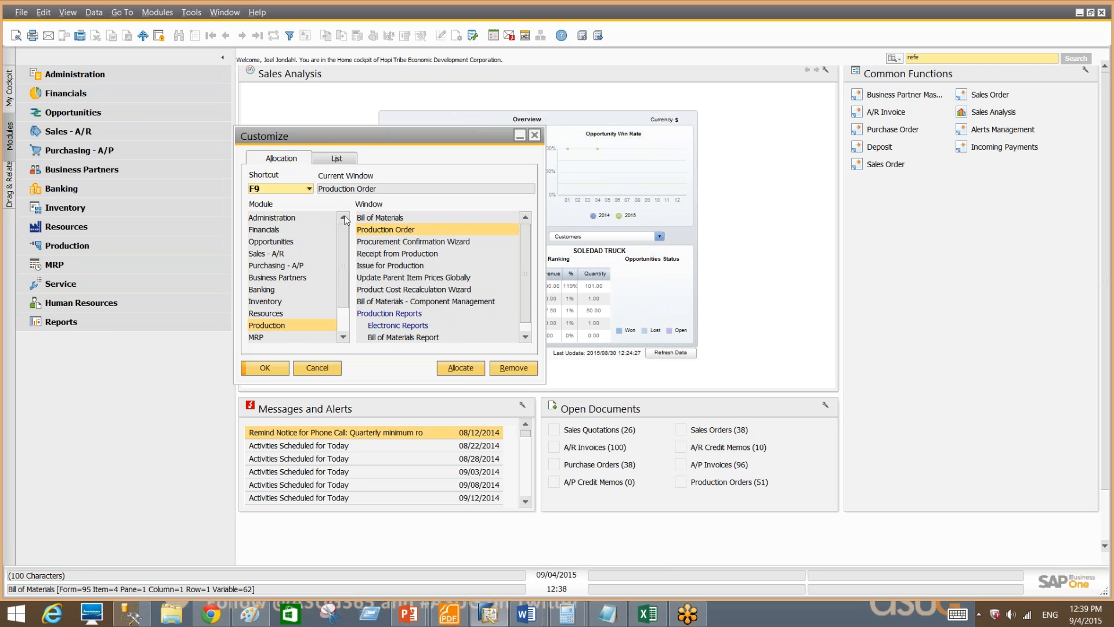
# Check the list of allocated shortcuts and test the F9 shortcut by opening a new production order.
pyautogui.click(337, 159)
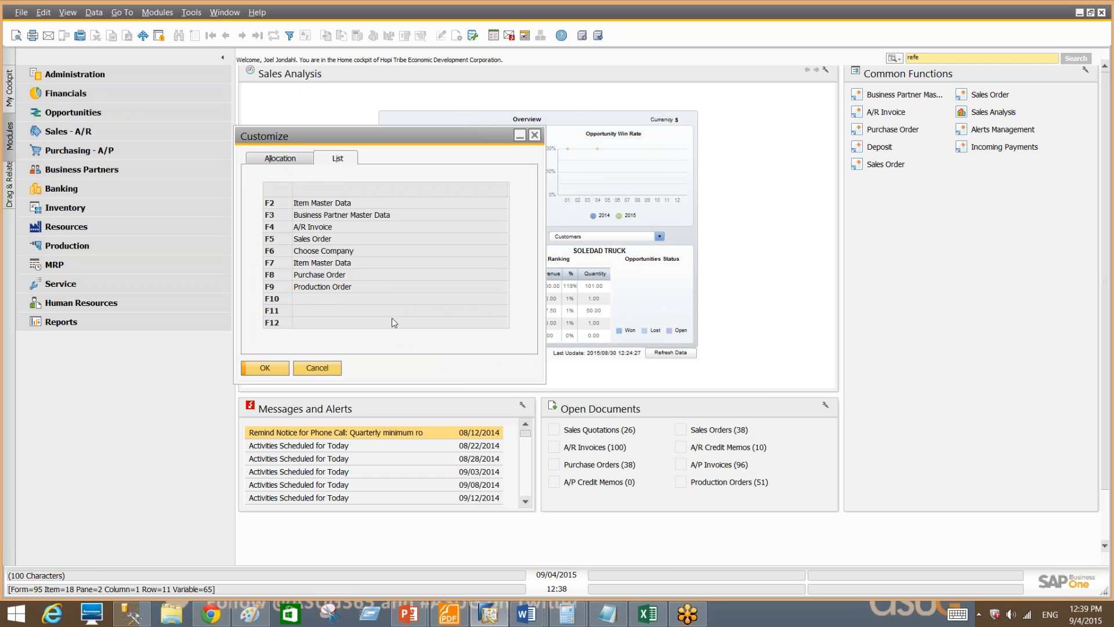
pyautogui.press('F9')
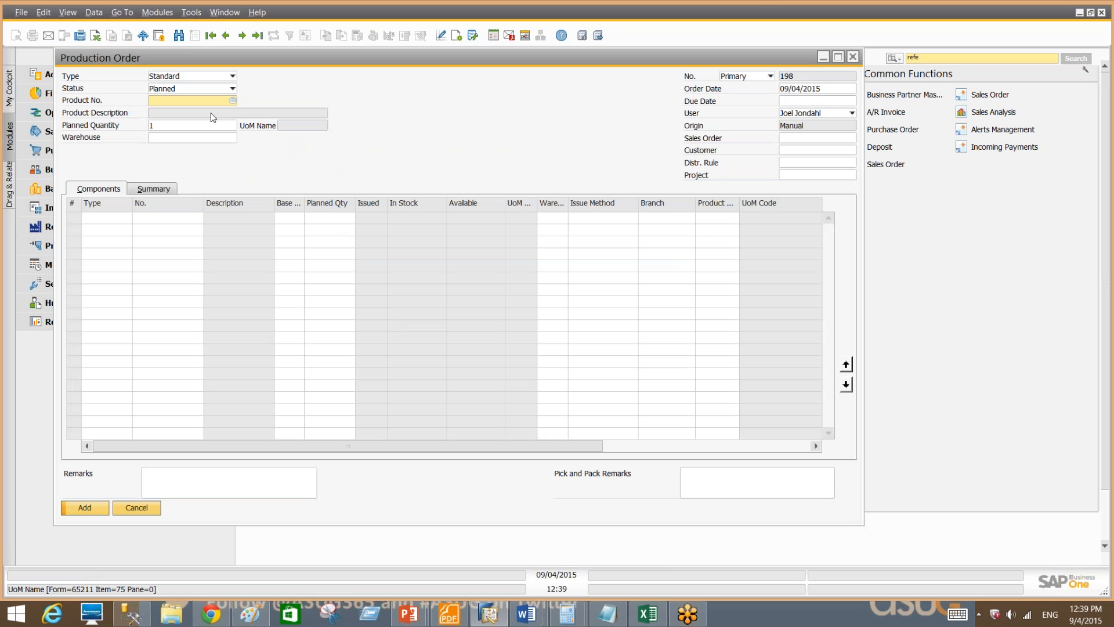
# Close the production order and test the F2 shortcut by opening and closing Item Master Data.
pyautogui.click(139, 507)
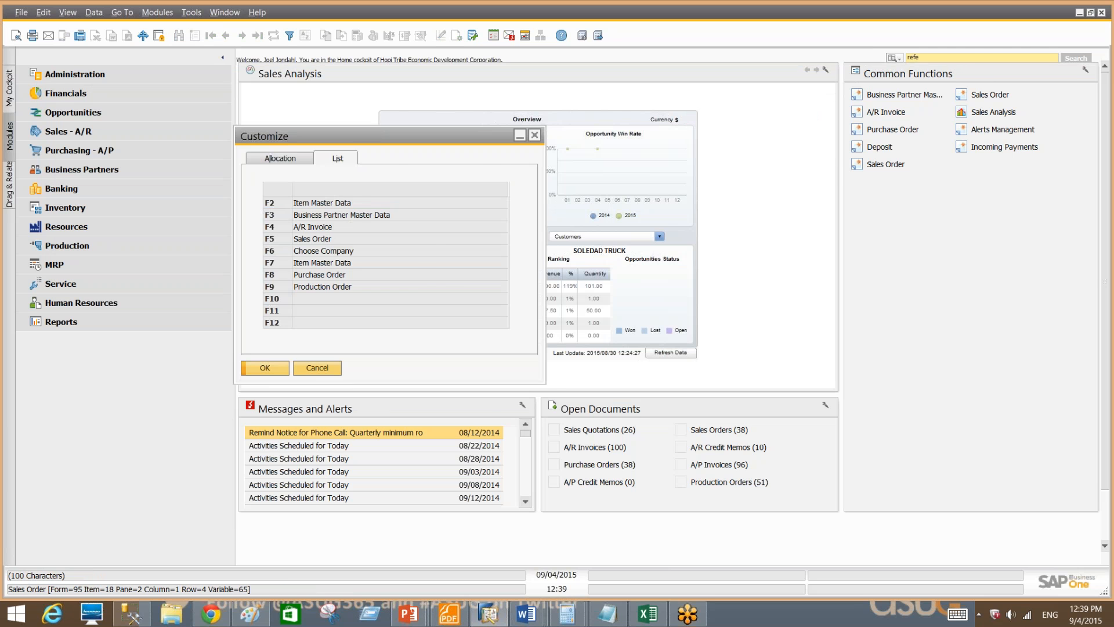
pyautogui.press('F2')
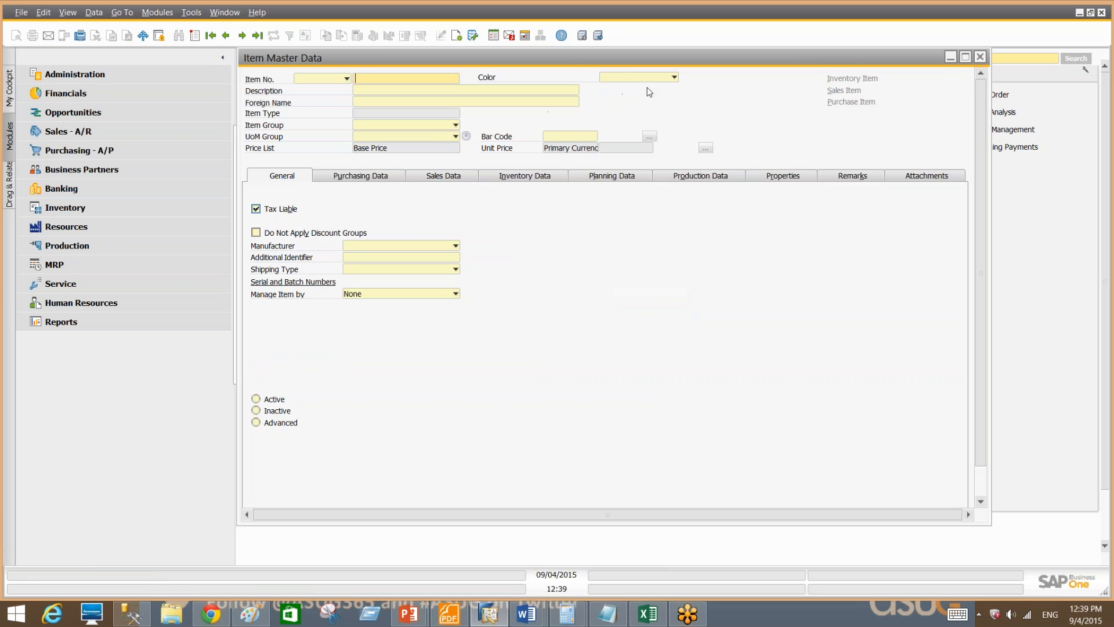
pyautogui.click(981, 56)
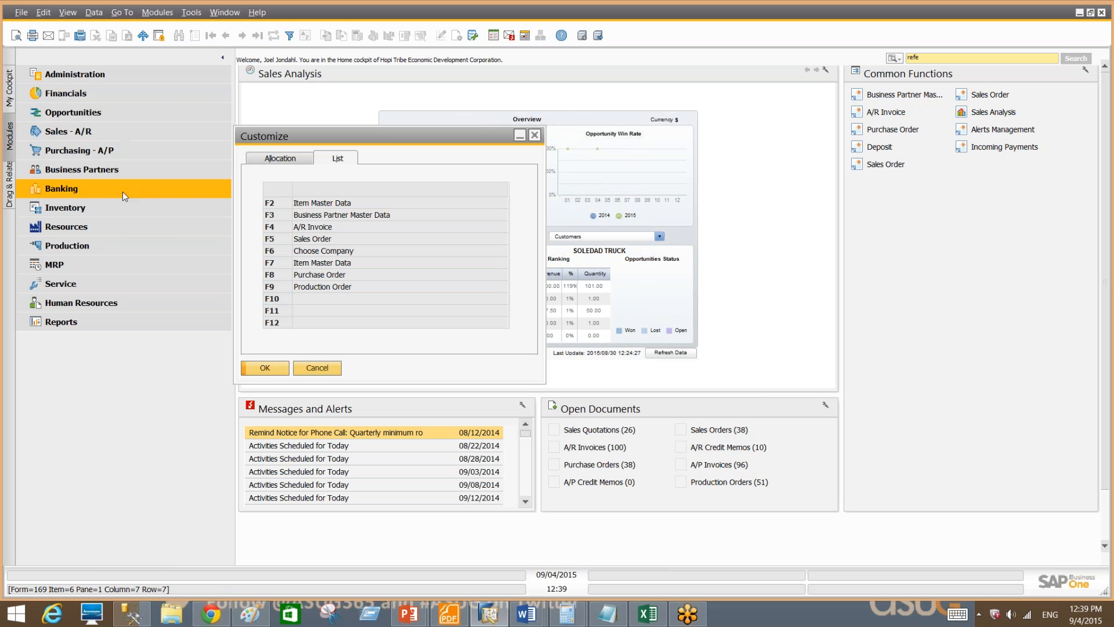
# Add the Inventory module's Item Master Data to the Common Functions widget.
pyautogui.click(121, 207)
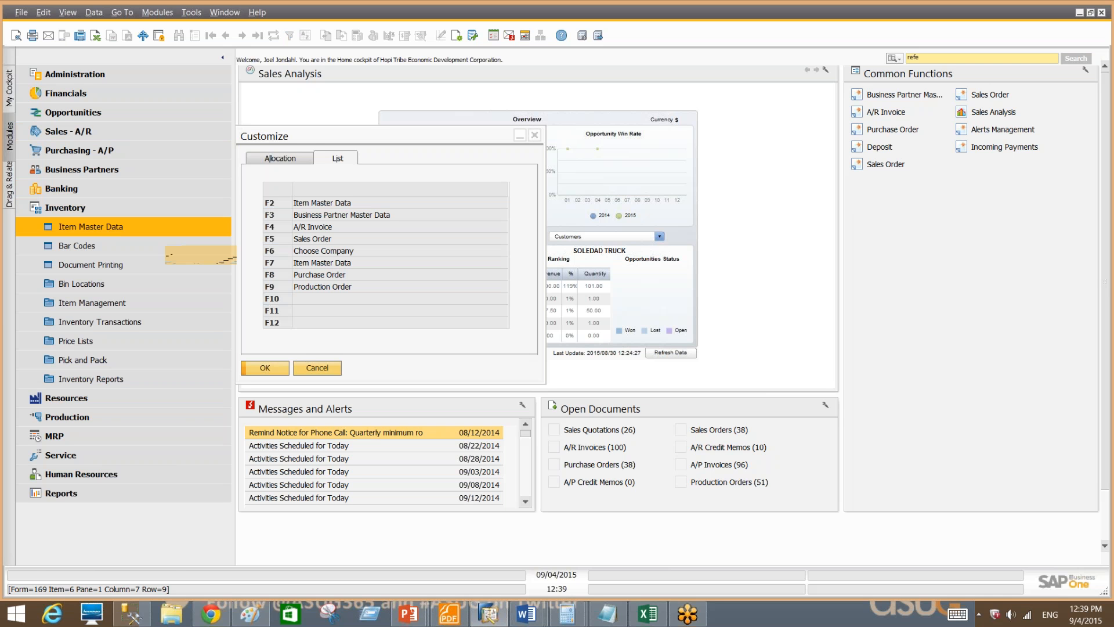
pyautogui.moveTo(1001, 201); pyautogui.dragTo(1000, 201)
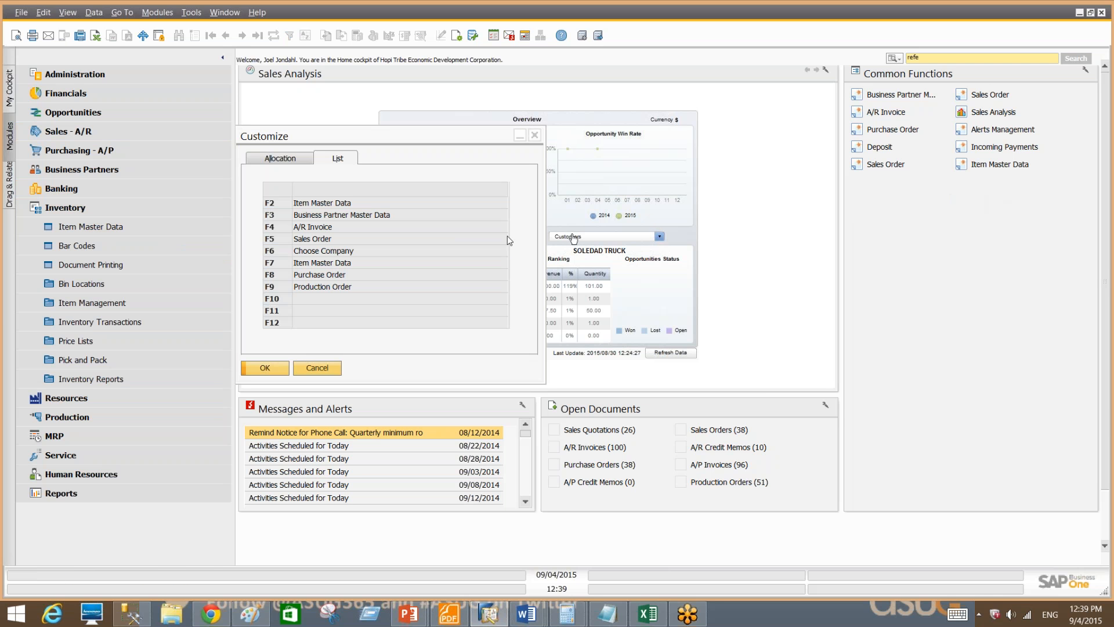
# Open a new sales quotation and test the F2 shortcut over it, closing Item Master Data again.
pyautogui.click(78, 133)
pyautogui.click(82, 168)
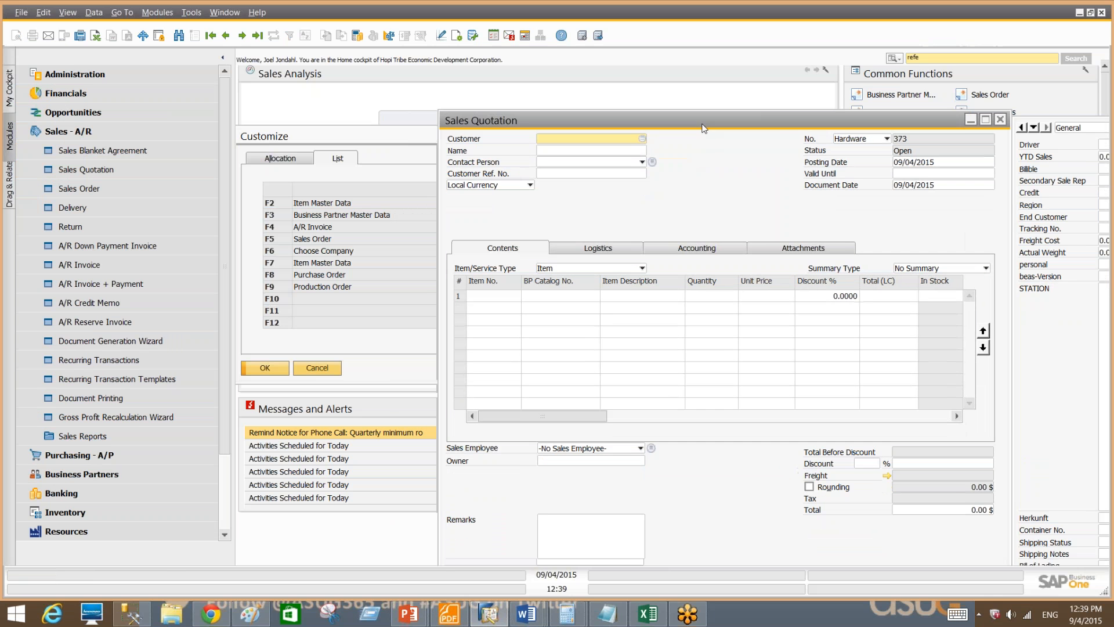
pyautogui.moveTo(859, 116); pyautogui.dragTo(839, 80)
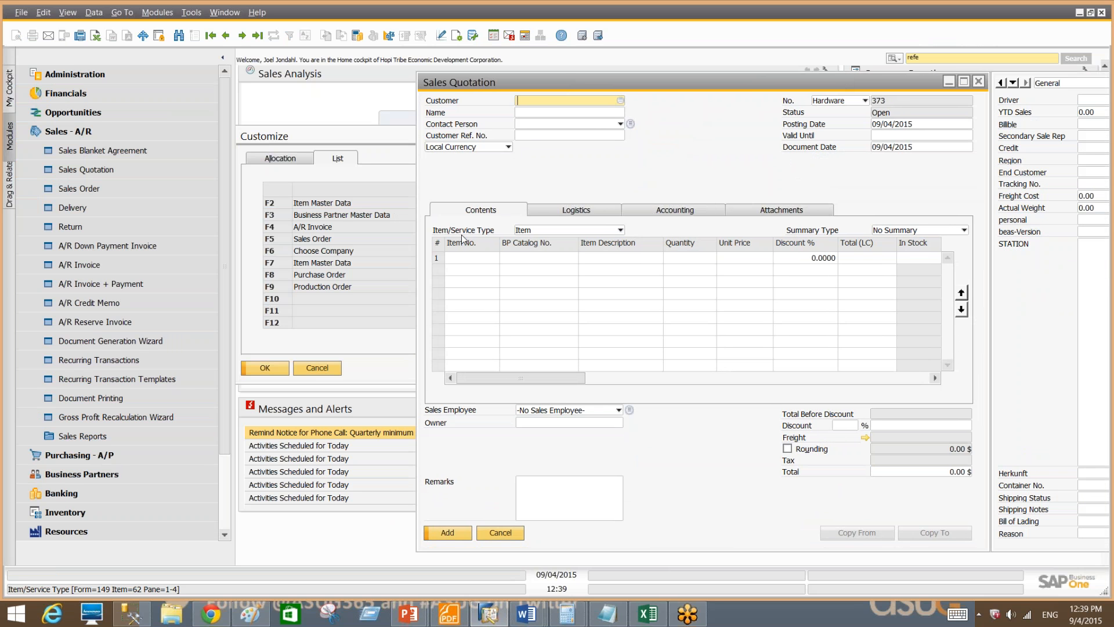
pyautogui.press('F2')
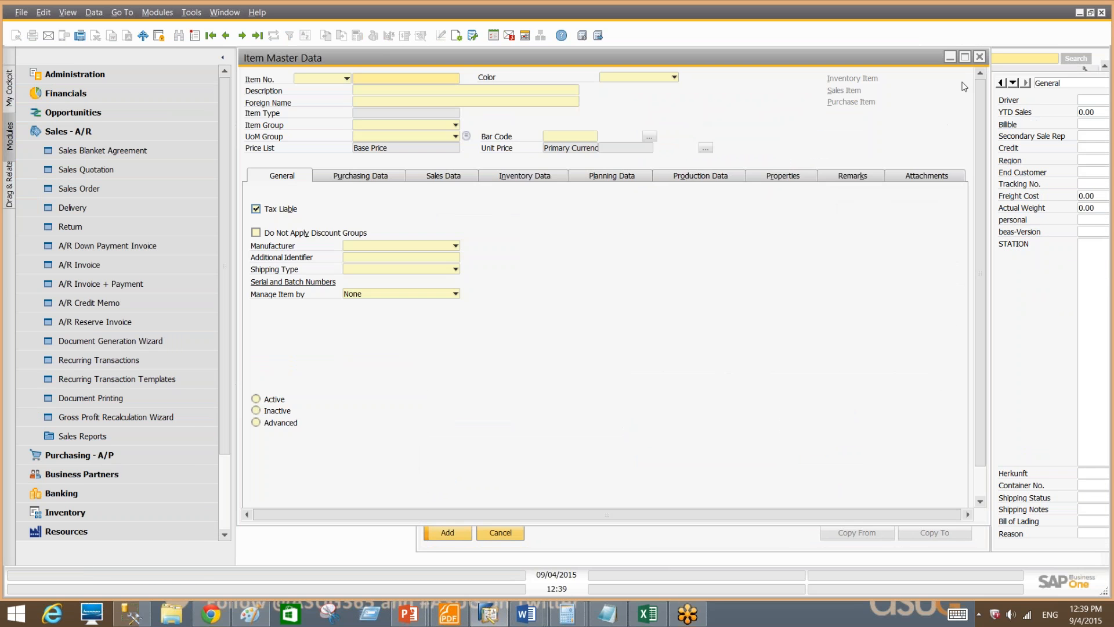
pyautogui.click(980, 58)
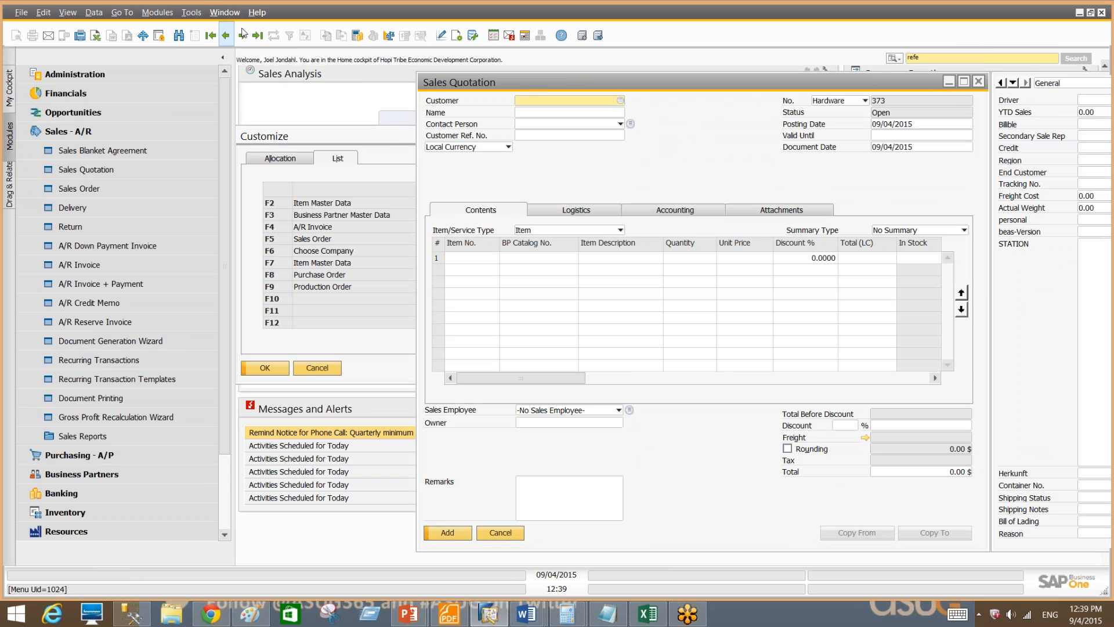
# Test the F2, F3 and F4 shortcuts for Item Master Data, Business Partner Master Data and A/R Invoice, and close all windows.
pyautogui.press('F2')
pyautogui.press('F3')
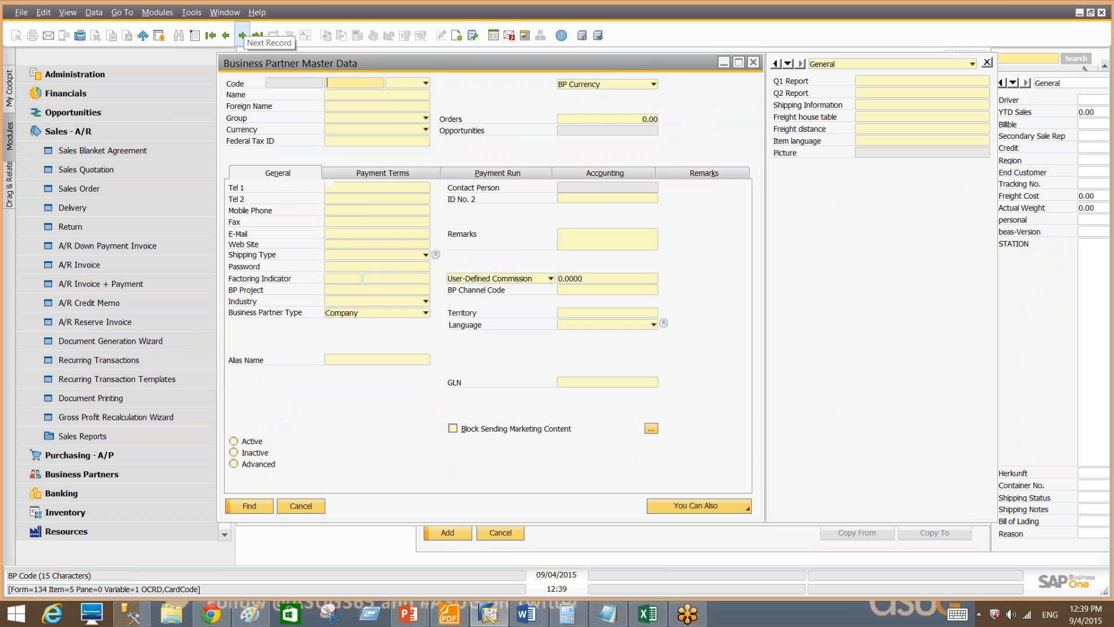
pyautogui.press('F4')
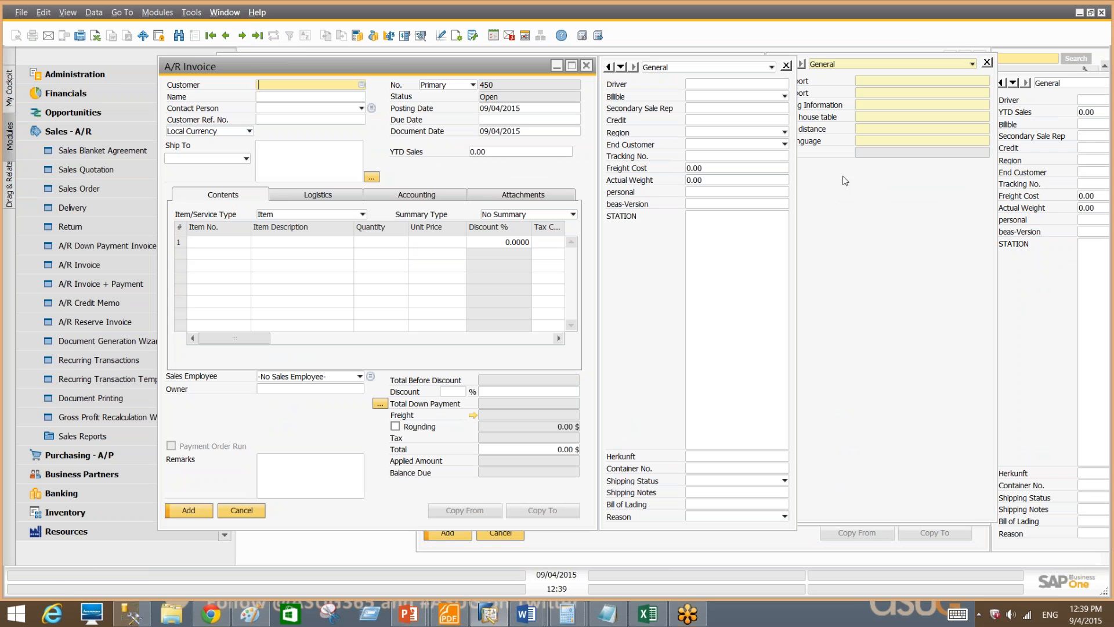
pyautogui.click(227, 13)
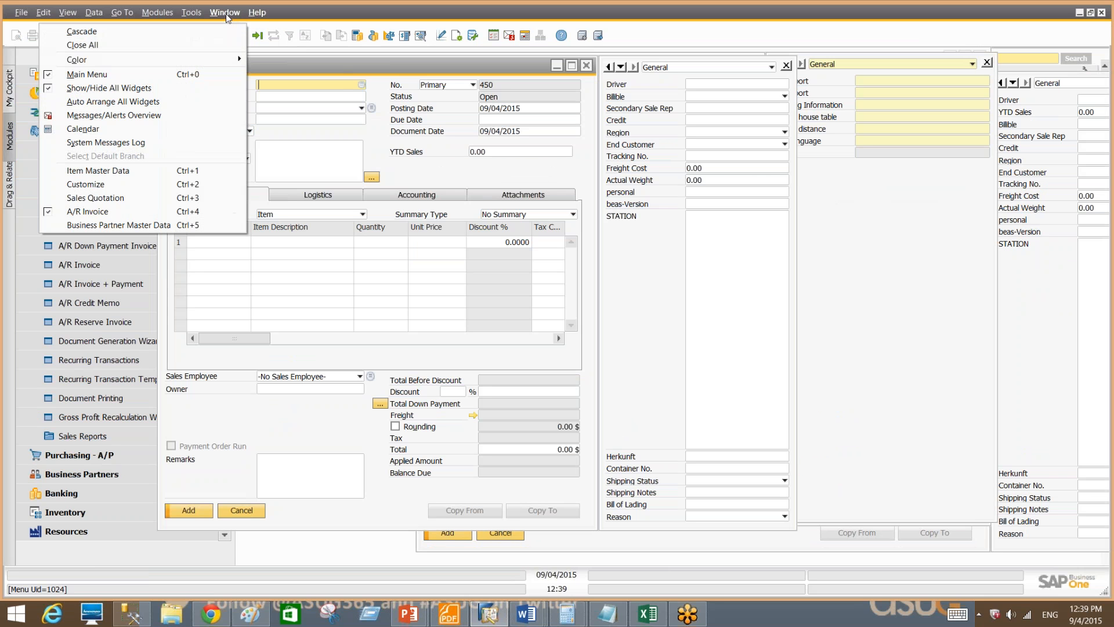
pyautogui.click(208, 50)
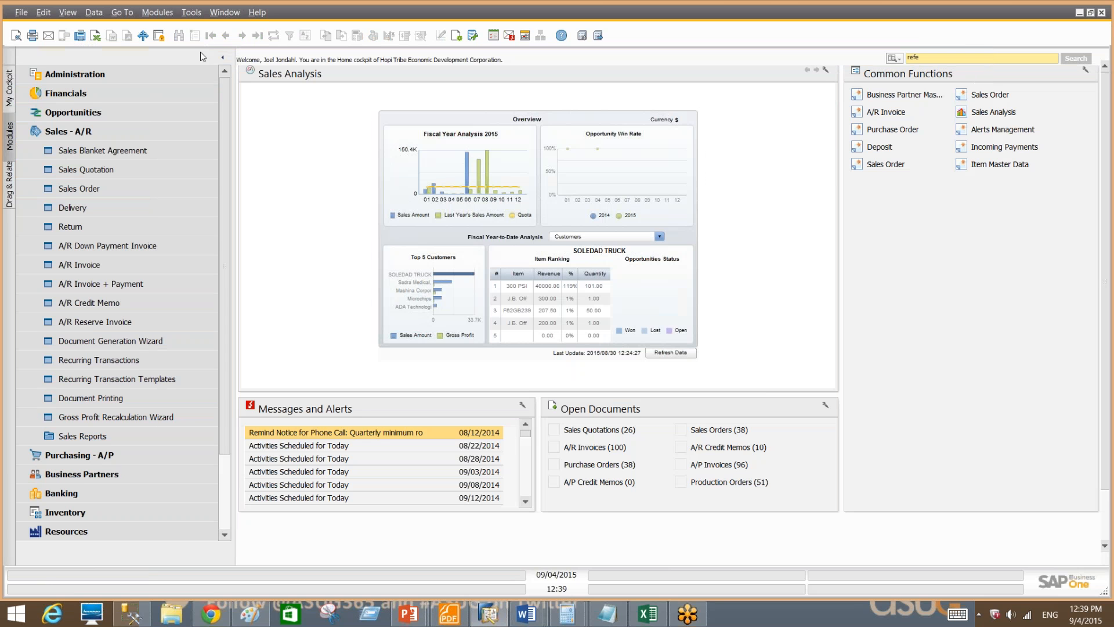
# Open the Sales - A/R module's Sales Order window and display the last sales order record.
pyautogui.click(134, 140)
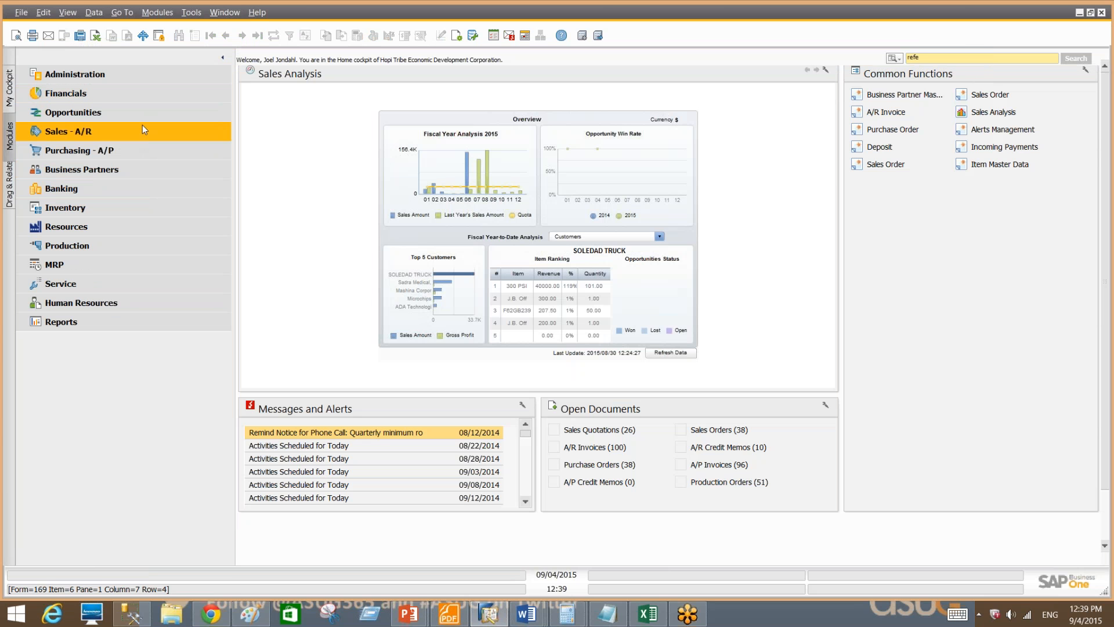
pyautogui.click(131, 124)
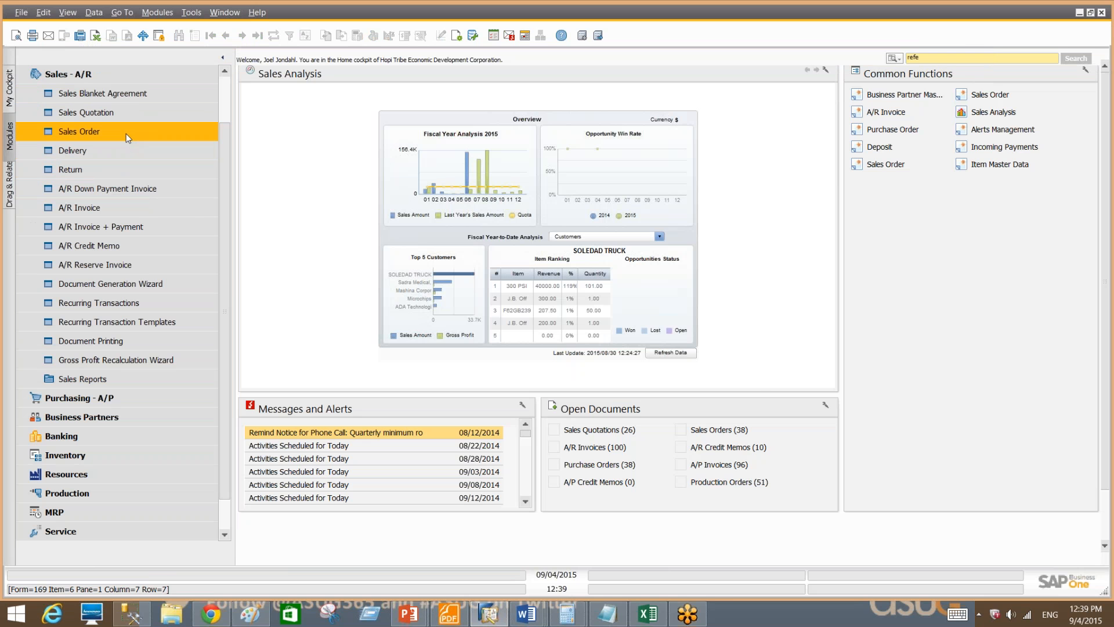
pyautogui.click(127, 133)
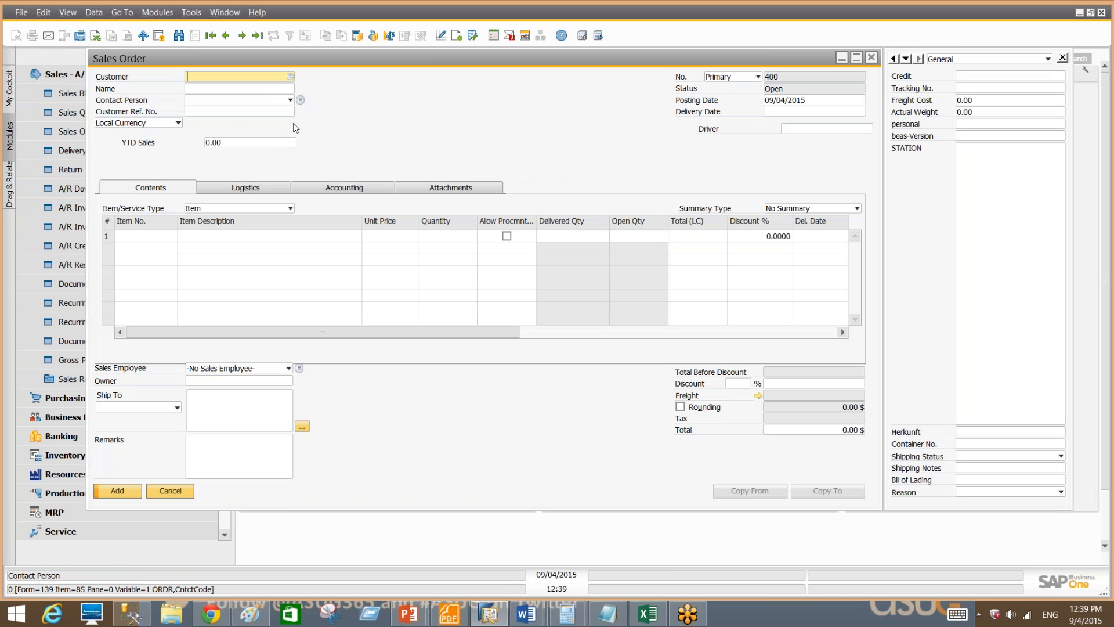
pyautogui.click(257, 36)
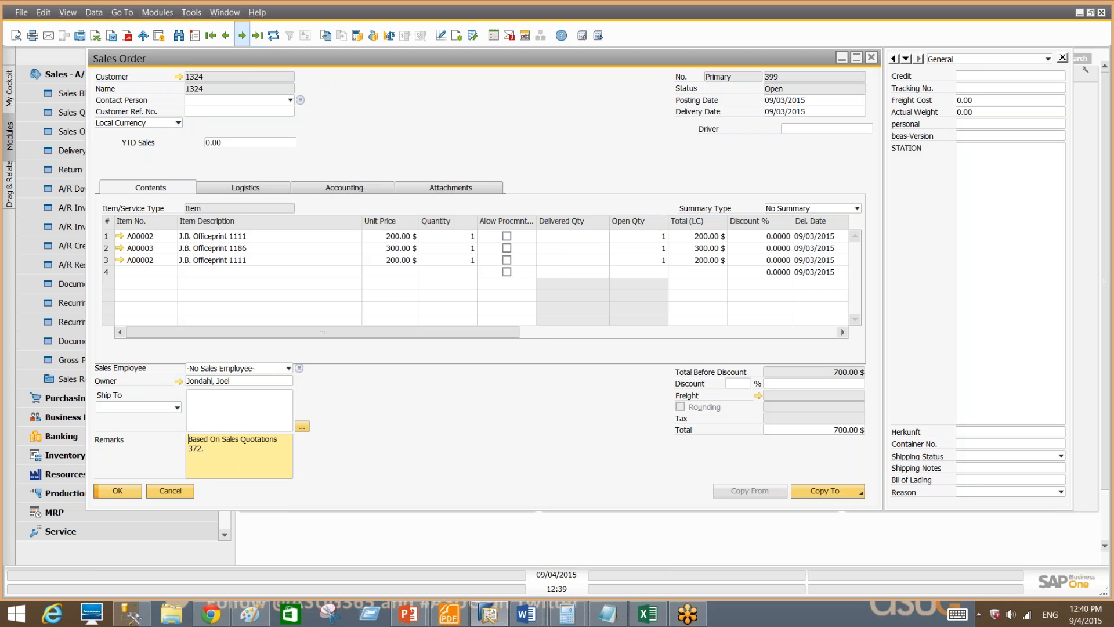
pyautogui.moveTo(267, 58); pyautogui.dragTo(277, 58)
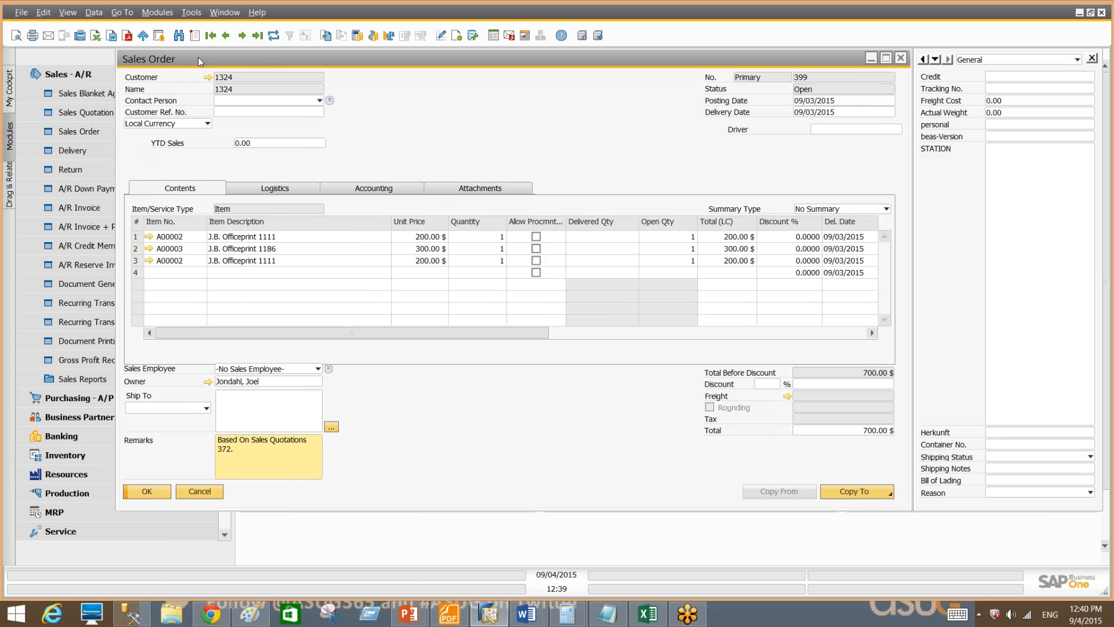
# Open and close the row details of the sales order's first item row.
pyautogui.click(123, 12)
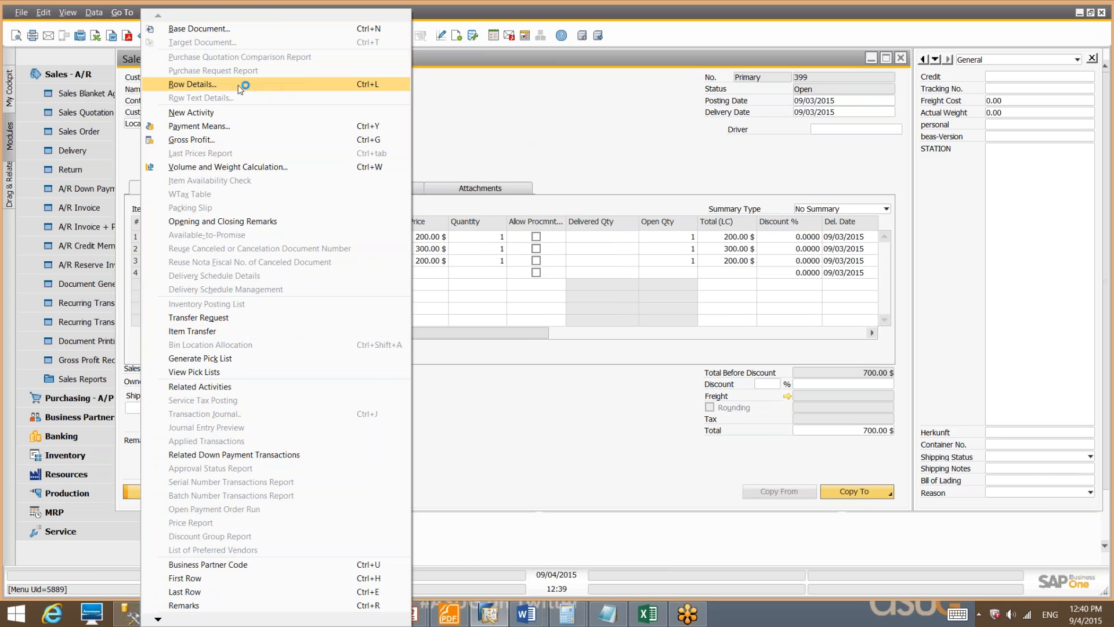
pyautogui.click(263, 85)
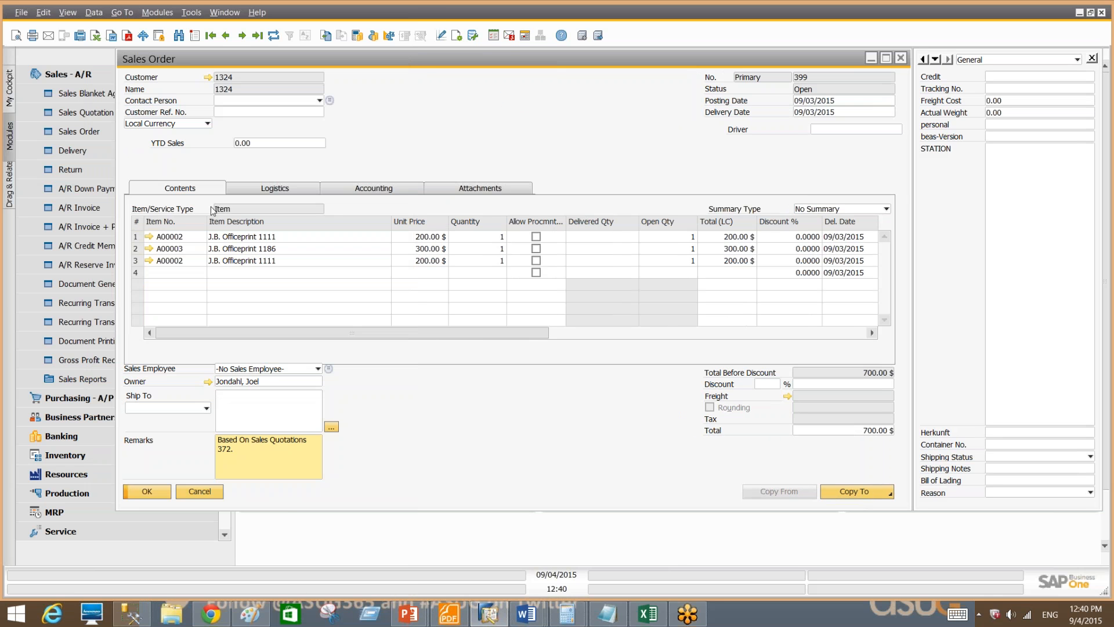
pyautogui.click(137, 236)
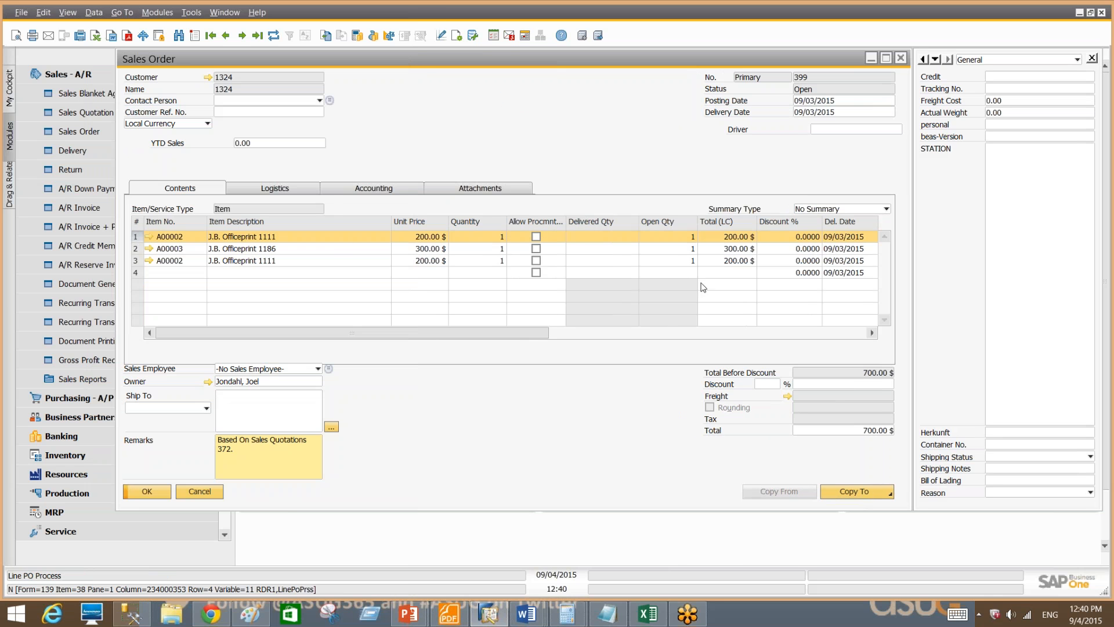
pyautogui.doubleClick(230, 236)
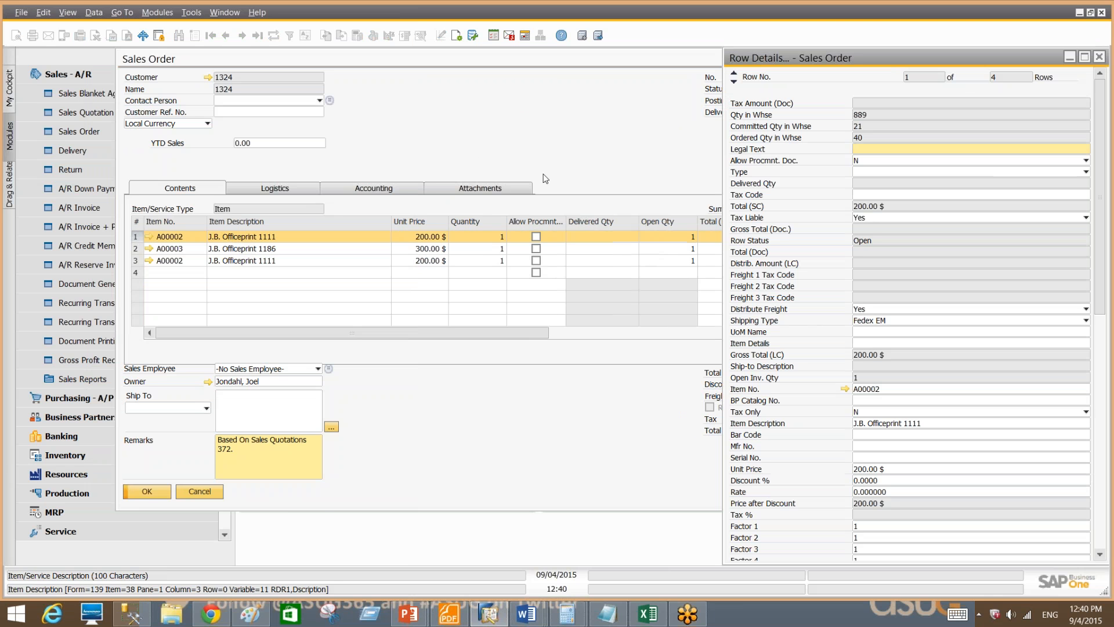
pyautogui.click(1099, 56)
pyautogui.doubleClick(136, 236)
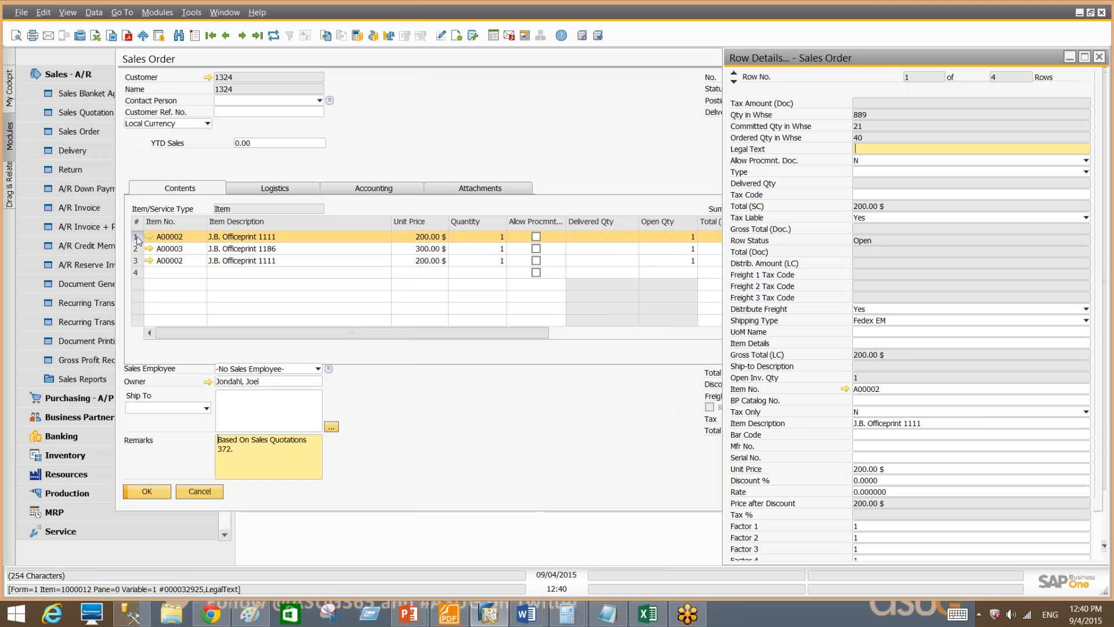
pyautogui.click(1099, 56)
# Insert an empty row above the sales order's third item row and discard the unsaved change.
pyautogui.click(127, 13)
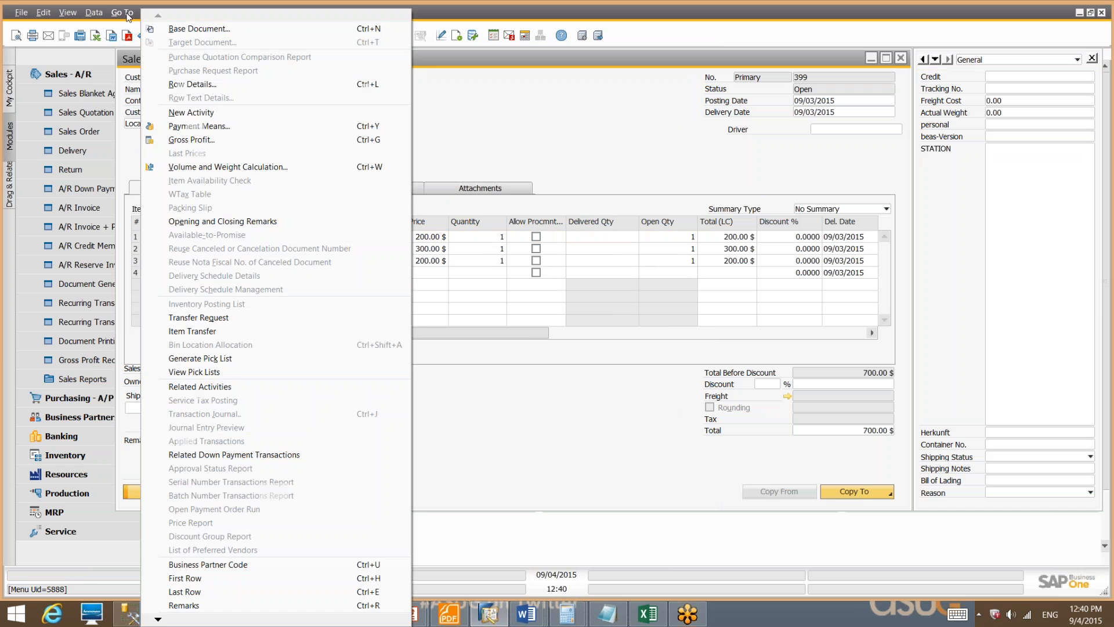
pyautogui.moveTo(93, 15)
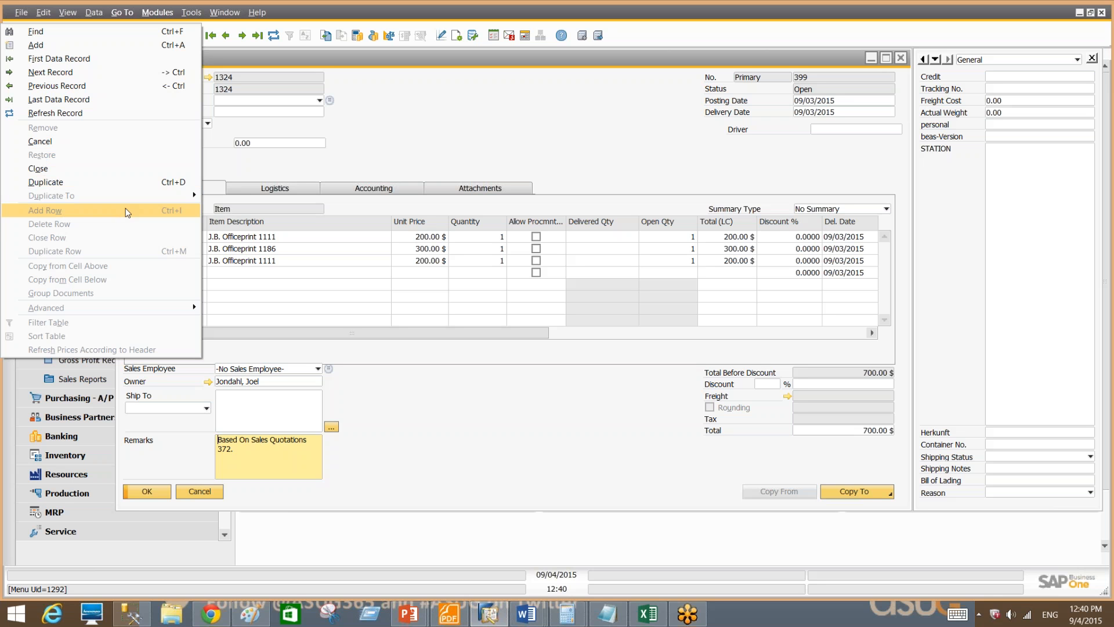
pyautogui.click(244, 262)
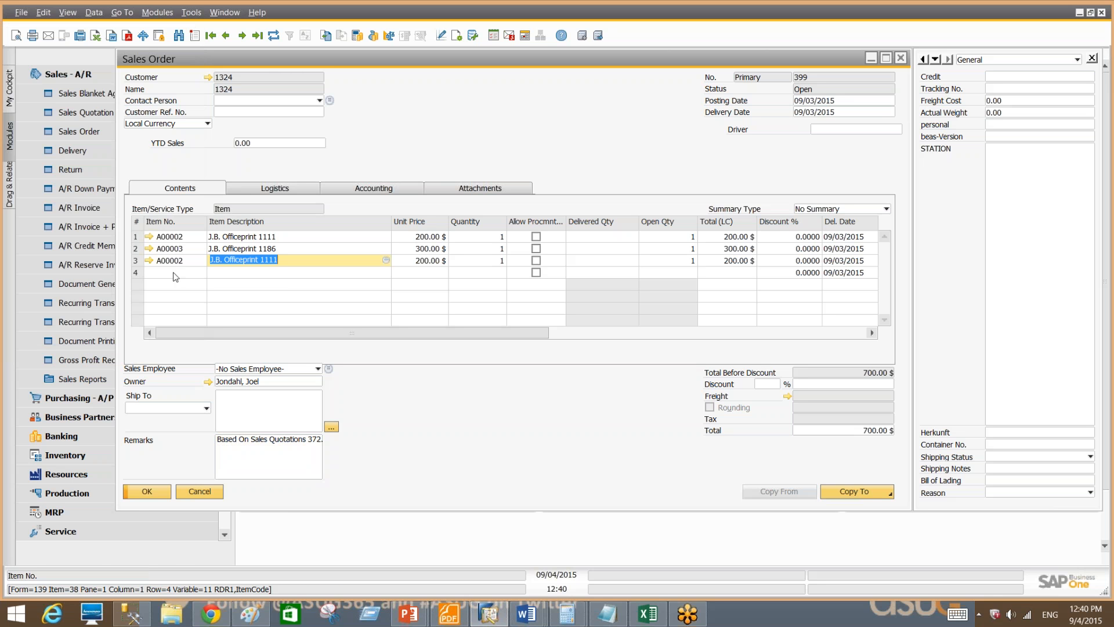
pyautogui.hotkey('shift', 'Tab')
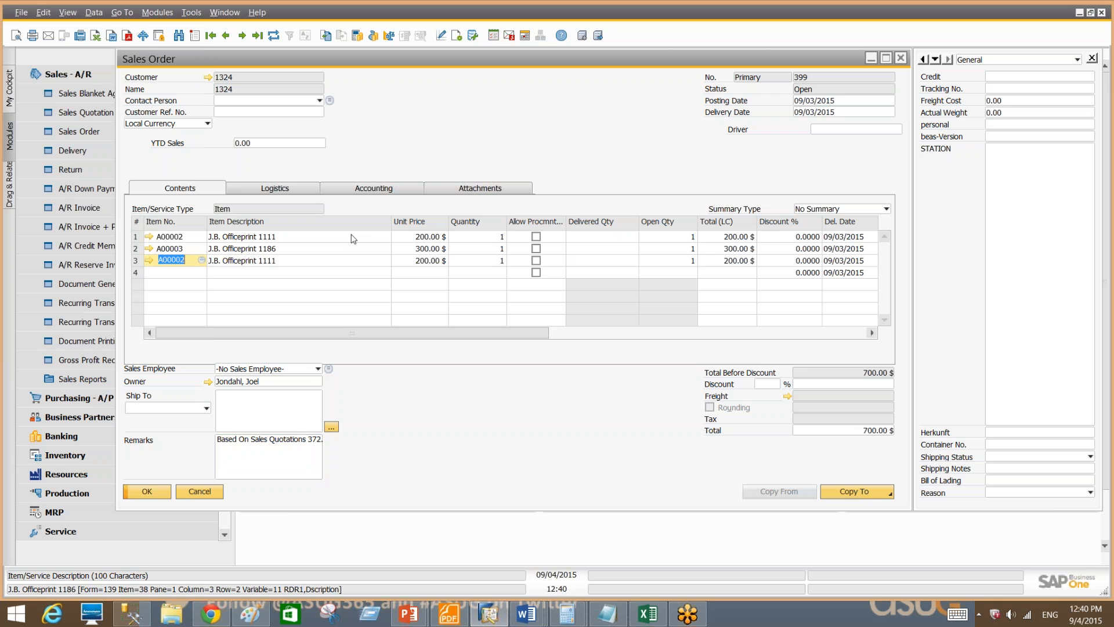
pyautogui.hotkey('ctrl', 'i')
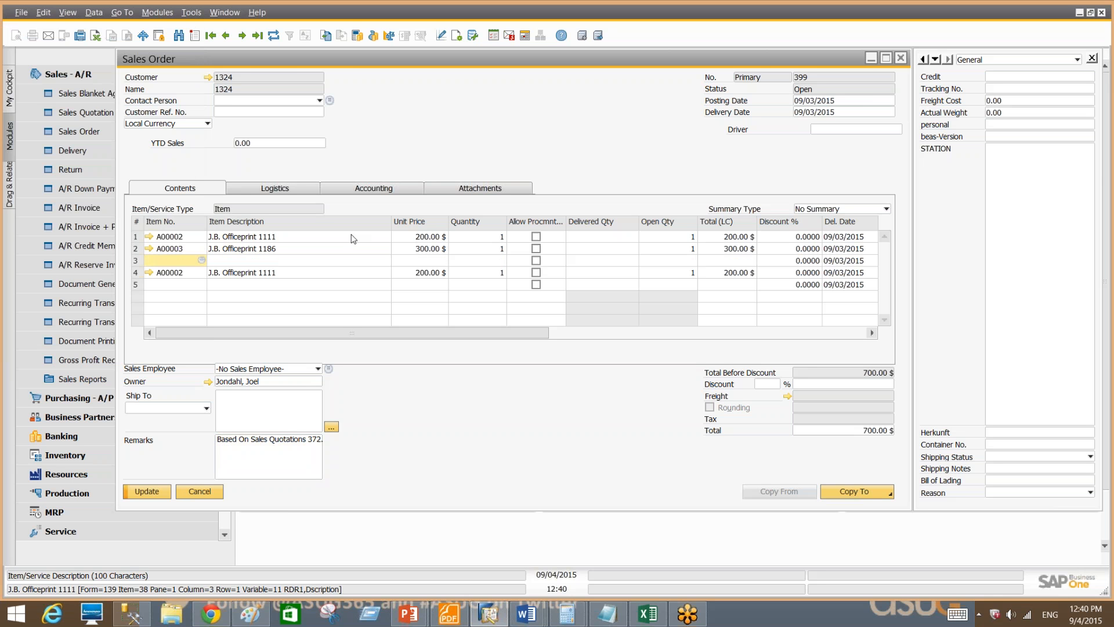
pyautogui.press('Down')
pyautogui.press('Down')
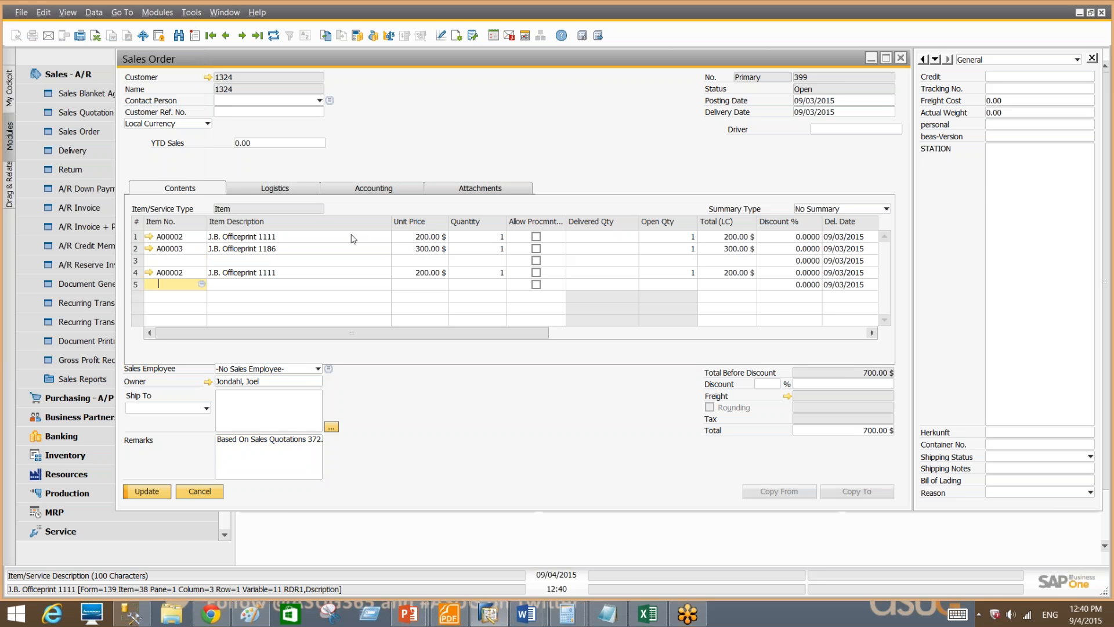
pyautogui.press('Up')
pyautogui.press('Up')
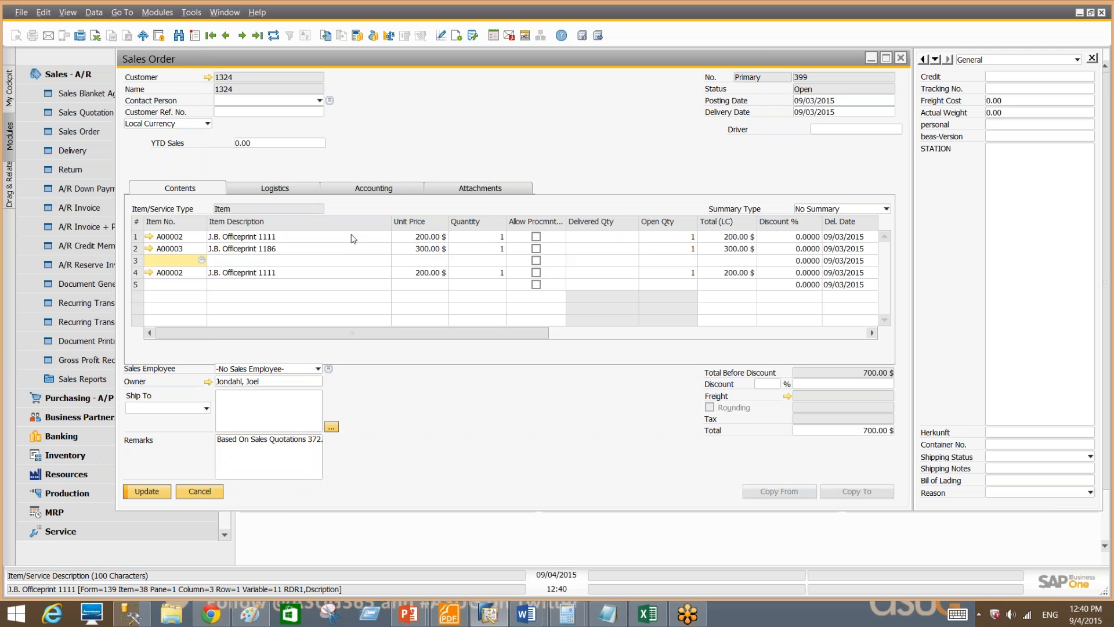
pyautogui.click(216, 494)
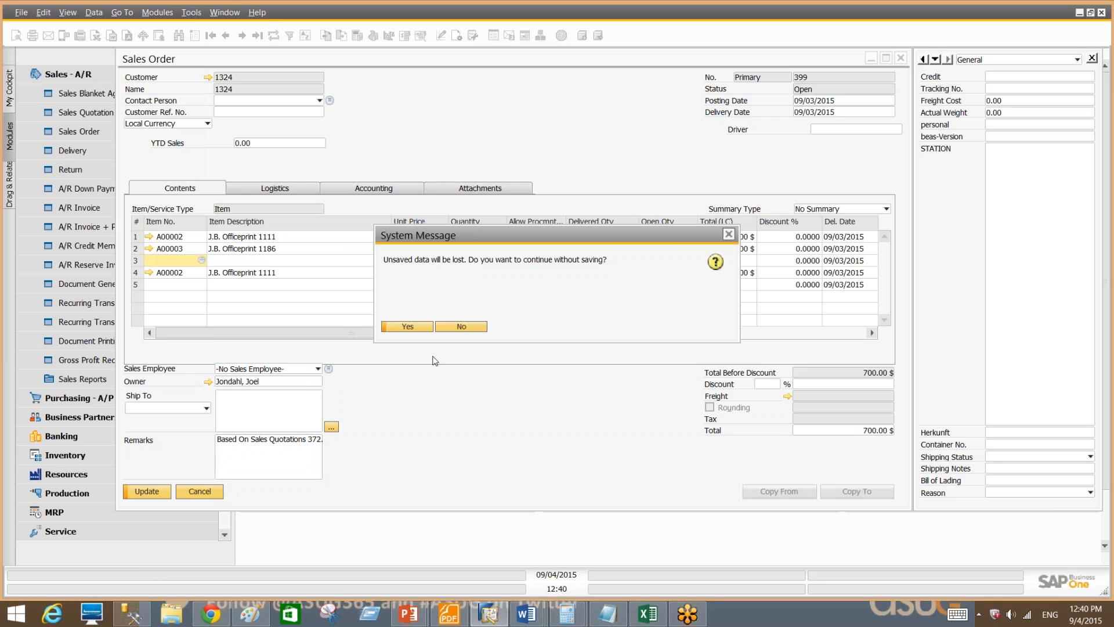
pyautogui.click(410, 327)
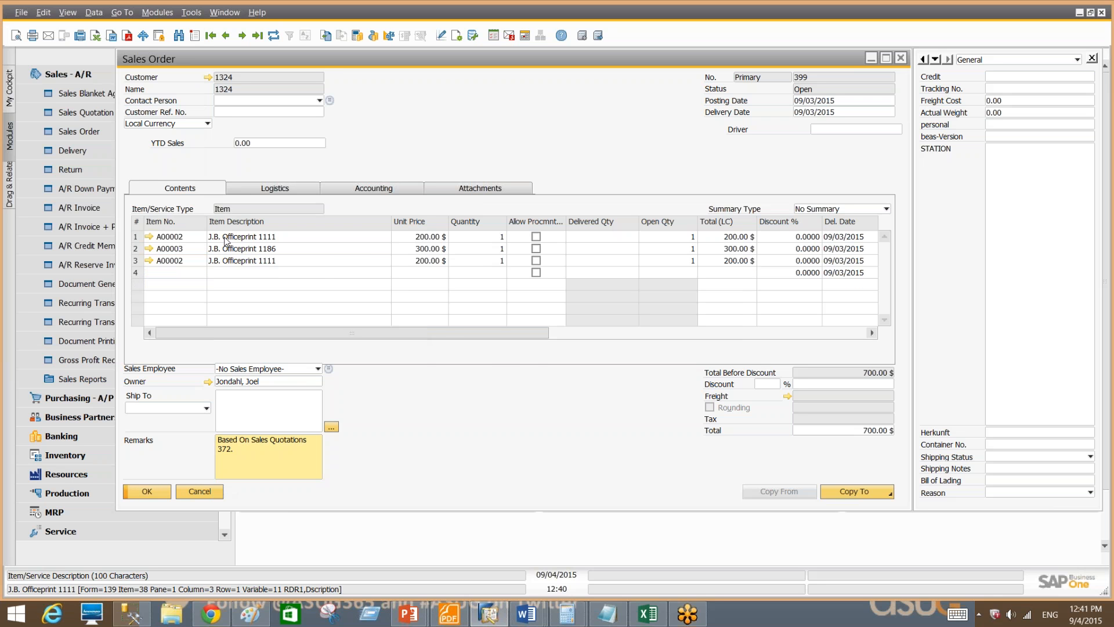
# Examine the context commands offered for the sales order's blank header area and for its first item number.
pyautogui.rightClick(400, 150)
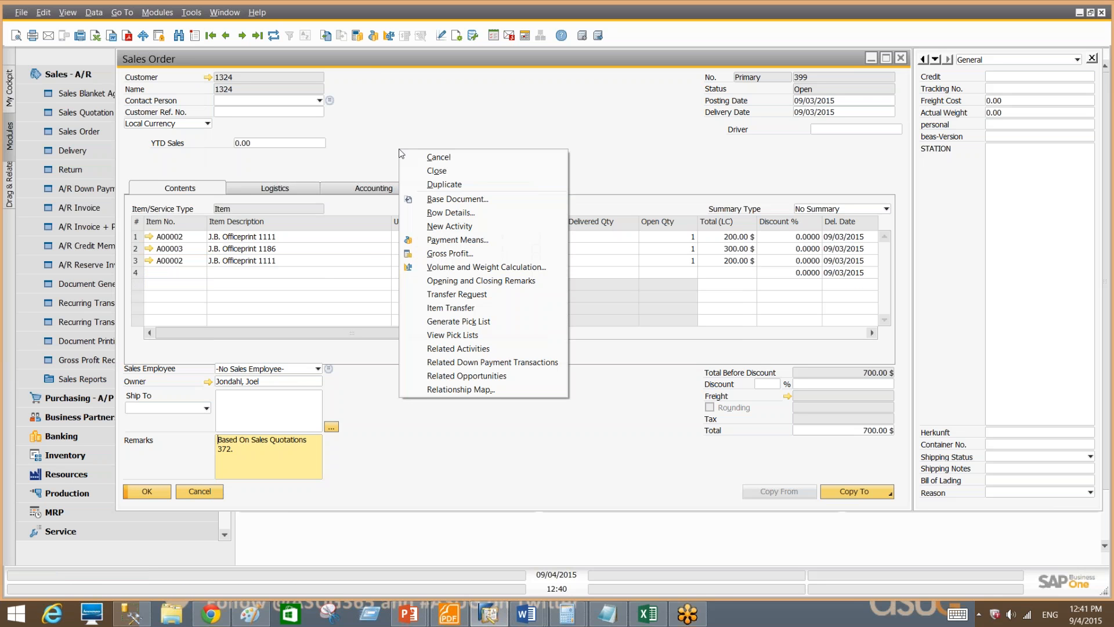
pyautogui.click(386, 150)
pyautogui.rightClick(206, 236)
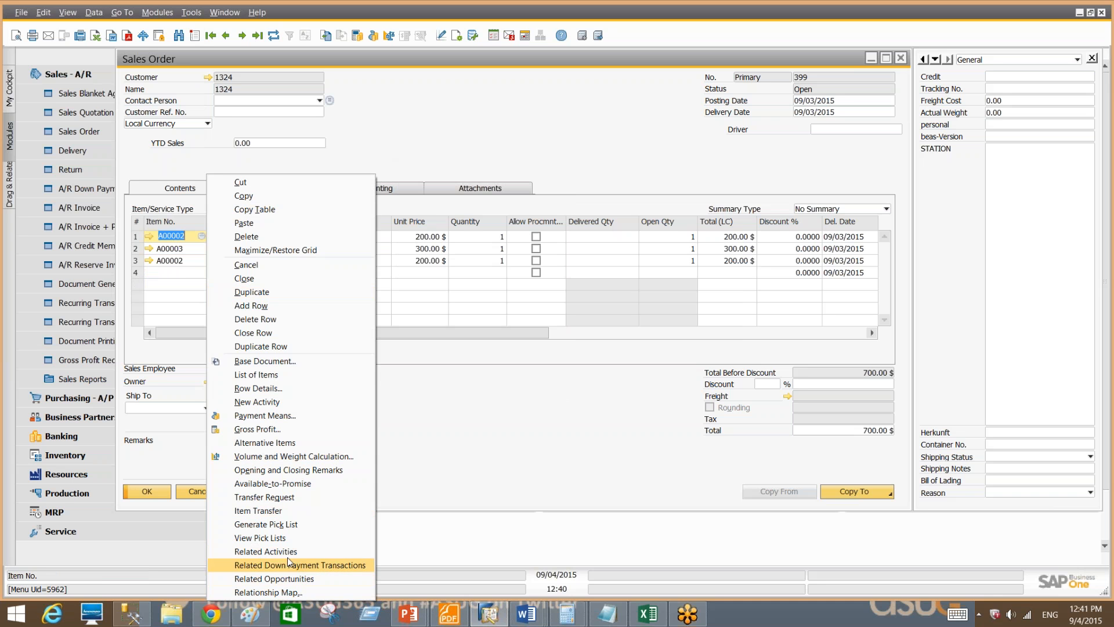
pyautogui.click(625, 179)
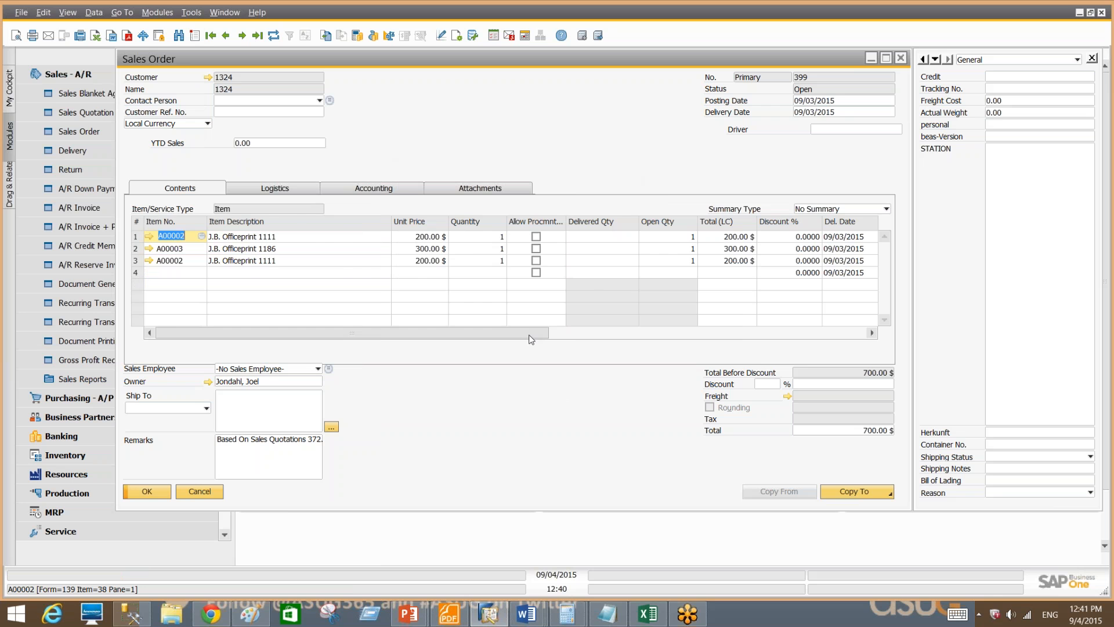
# Examine the in-stock, committed and ordered quantities of the sales order's item rows.
pyautogui.moveTo(530, 336); pyautogui.dragTo(614, 329)
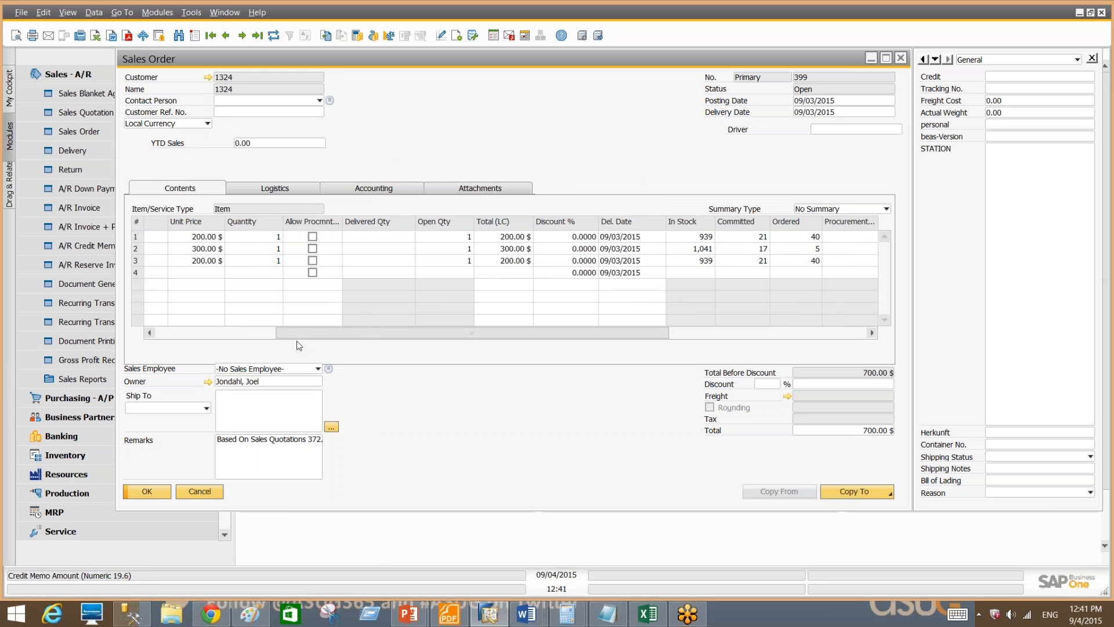
pyautogui.click(373, 332)
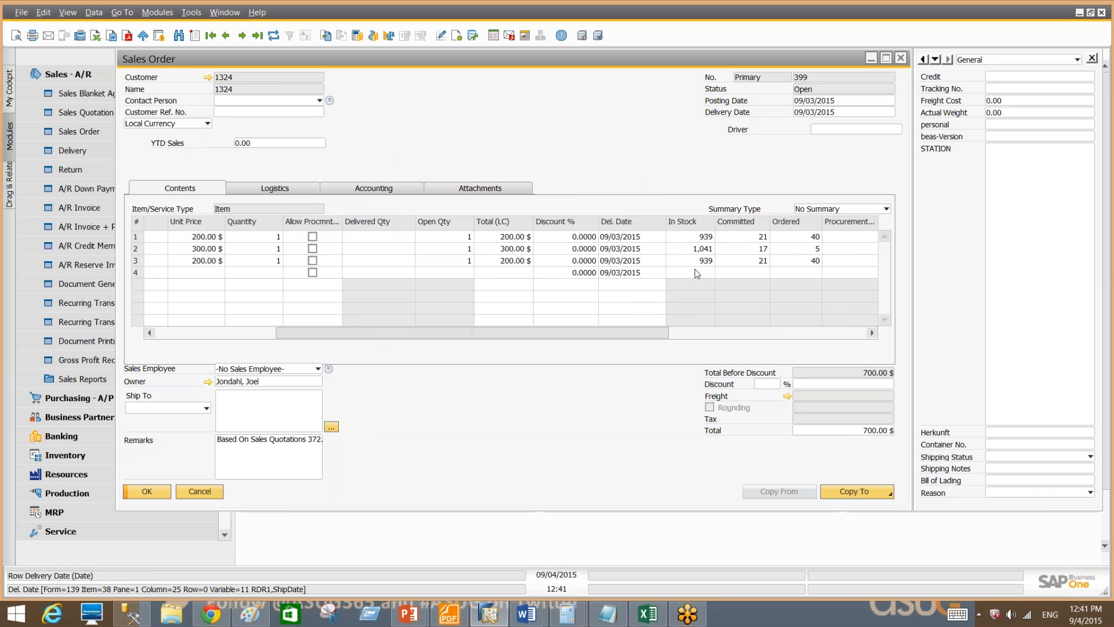
pyautogui.moveTo(578, 333); pyautogui.dragTo(351, 341)
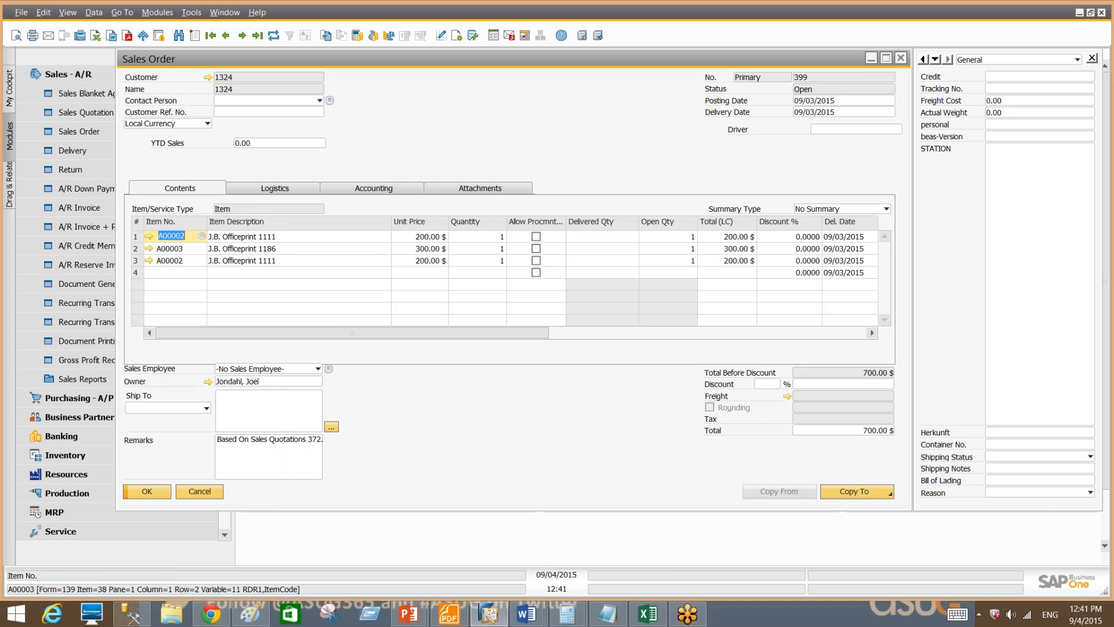
# View the Available-to-Promise inventory status of the first row's item for all warehouses and close it.
pyautogui.rightClick(205, 236)
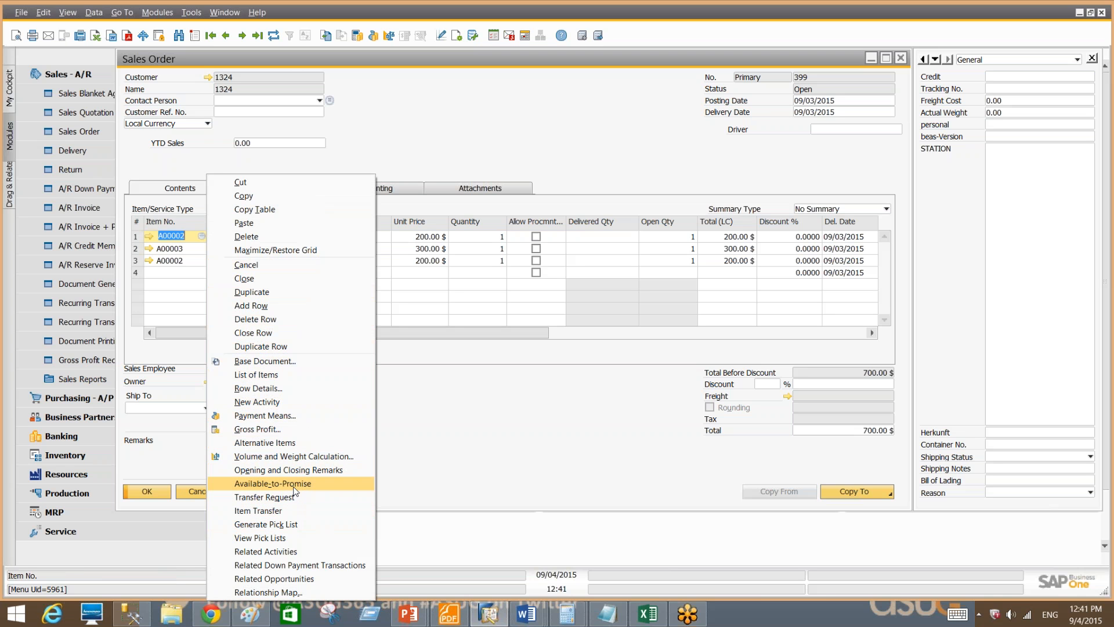
pyautogui.click(273, 484)
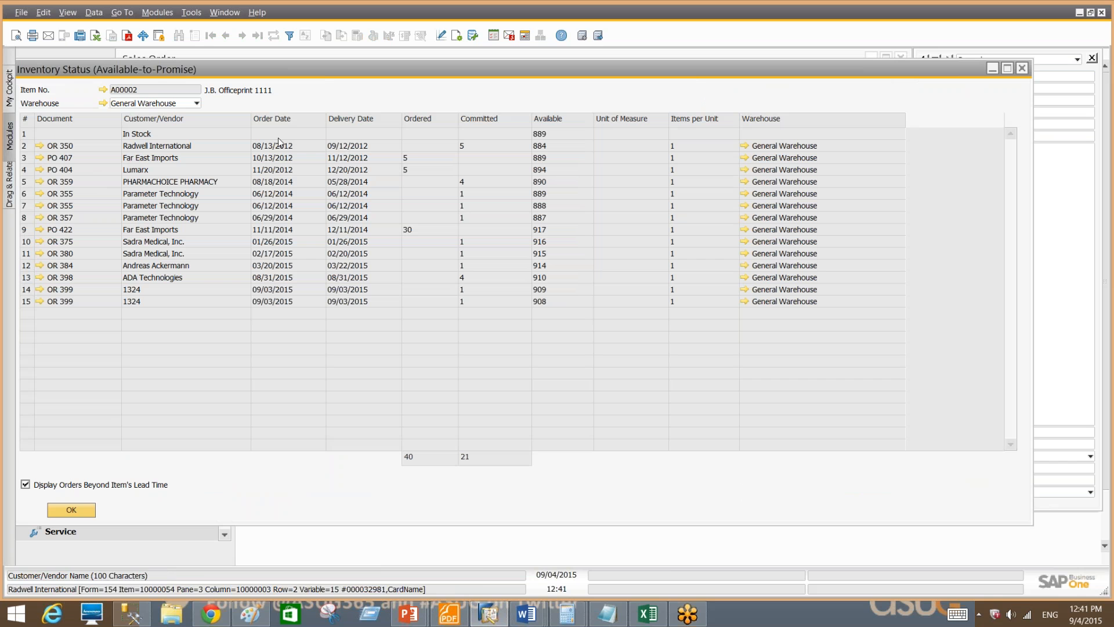
pyautogui.click(155, 104)
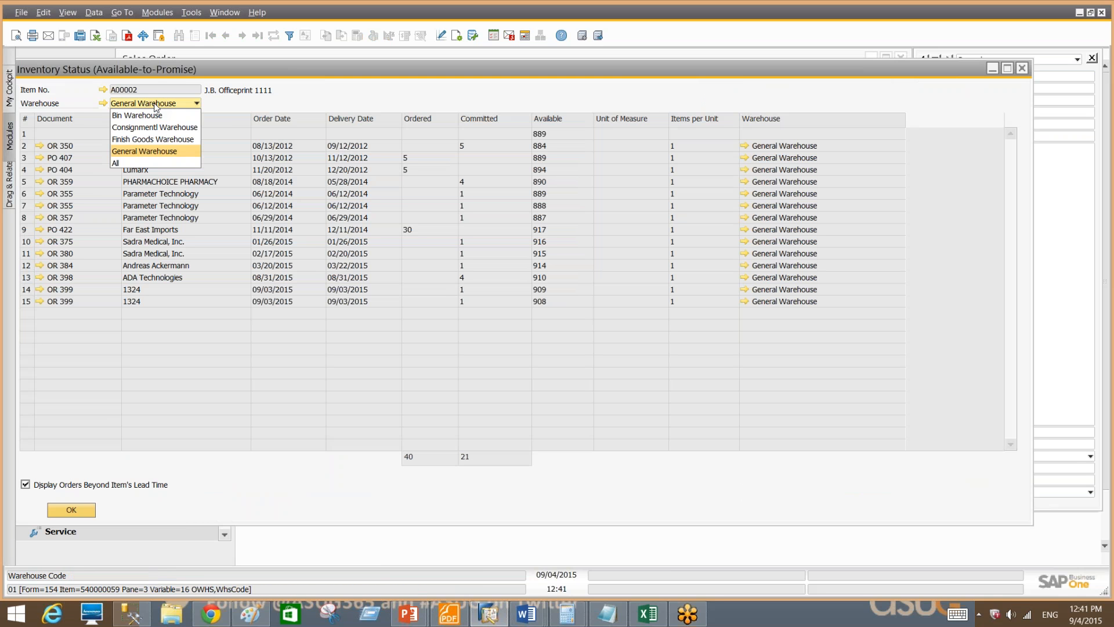
pyautogui.click(151, 162)
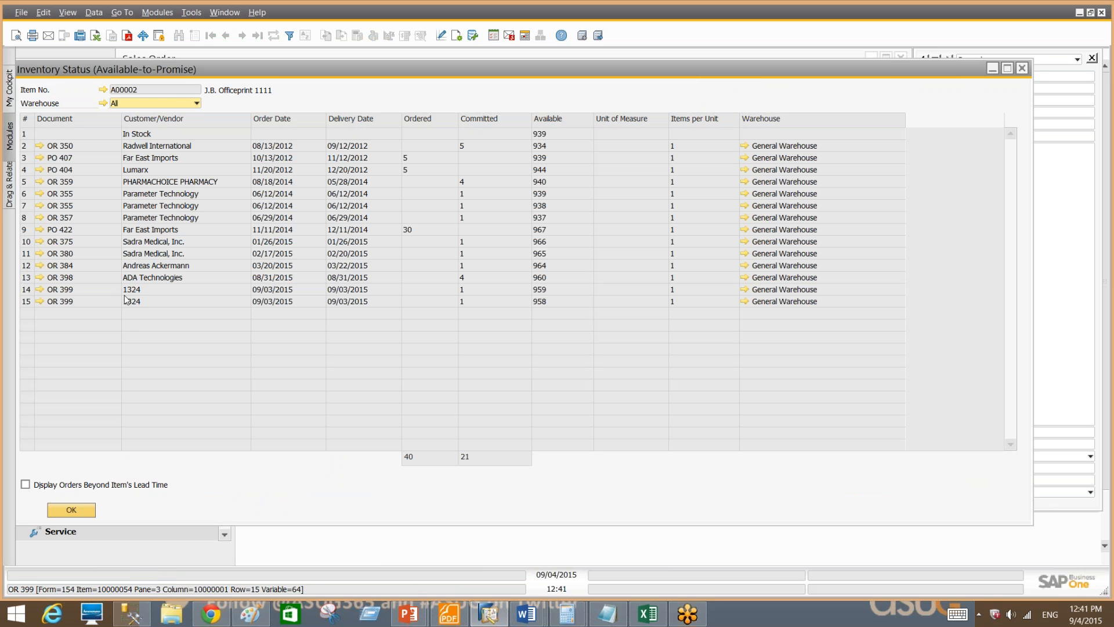
pyautogui.click(71, 511)
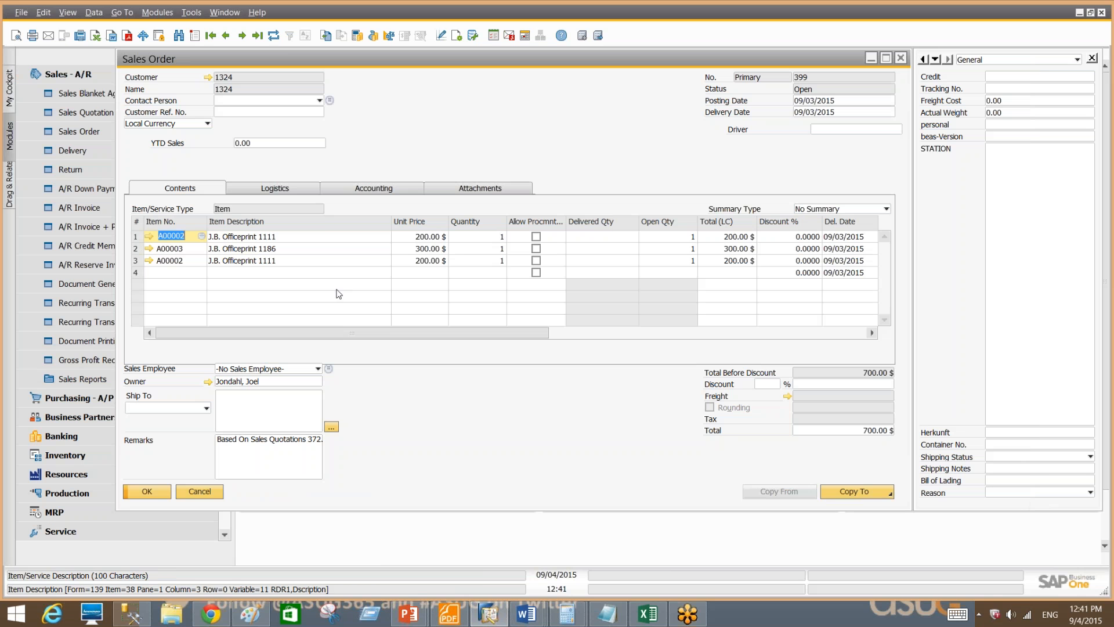
# View the Price Report for the first item row's unit price and close it.
pyautogui.click(432, 237)
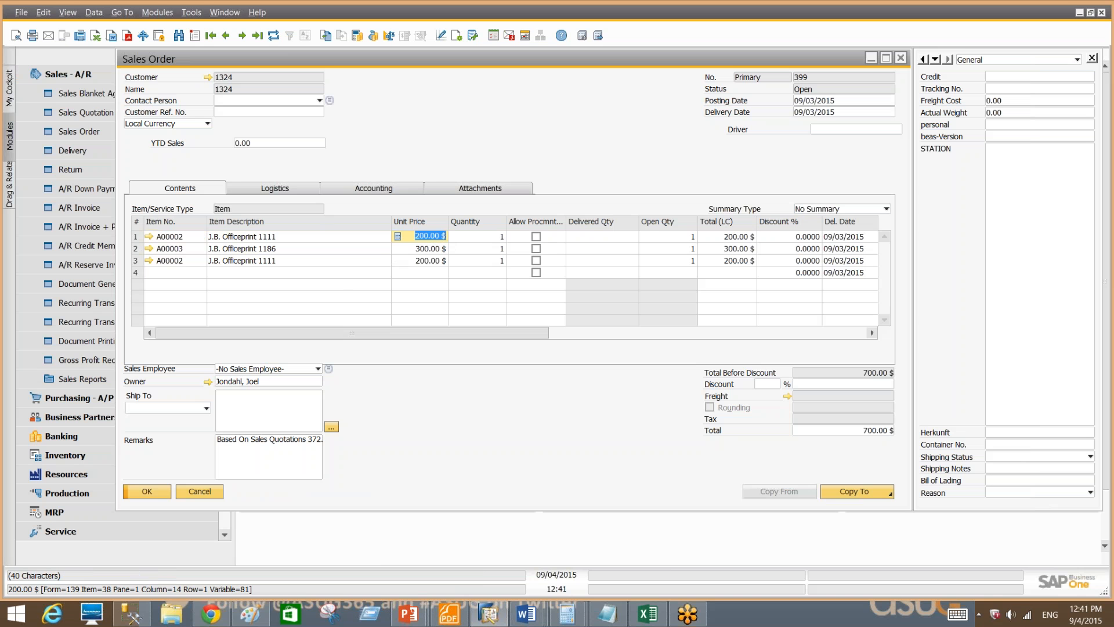
pyautogui.rightClick(406, 139)
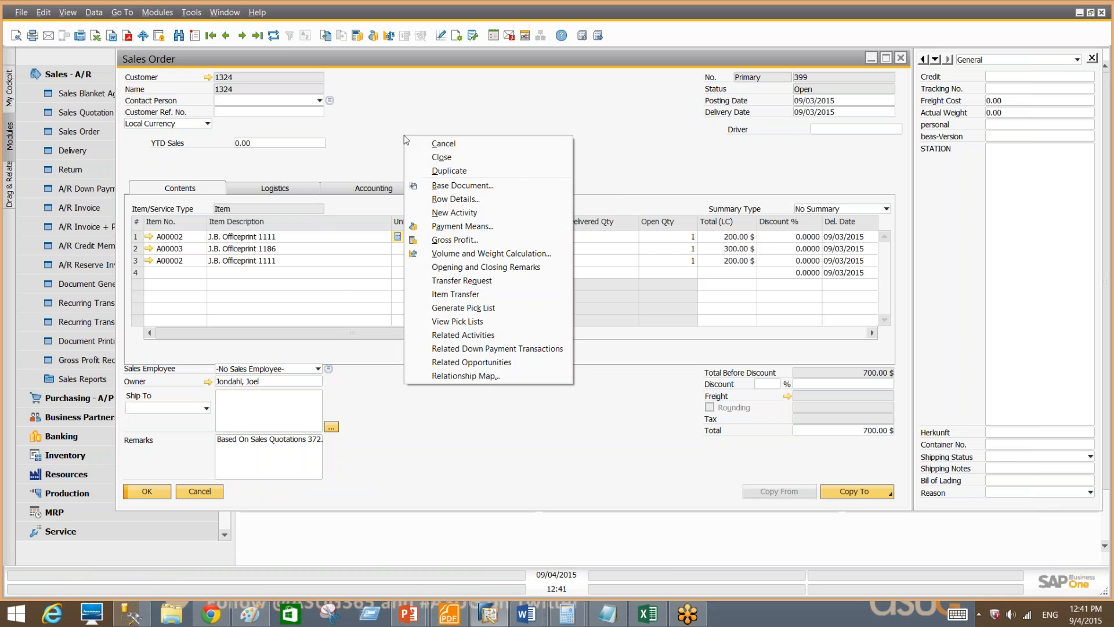
pyautogui.press('Escape')
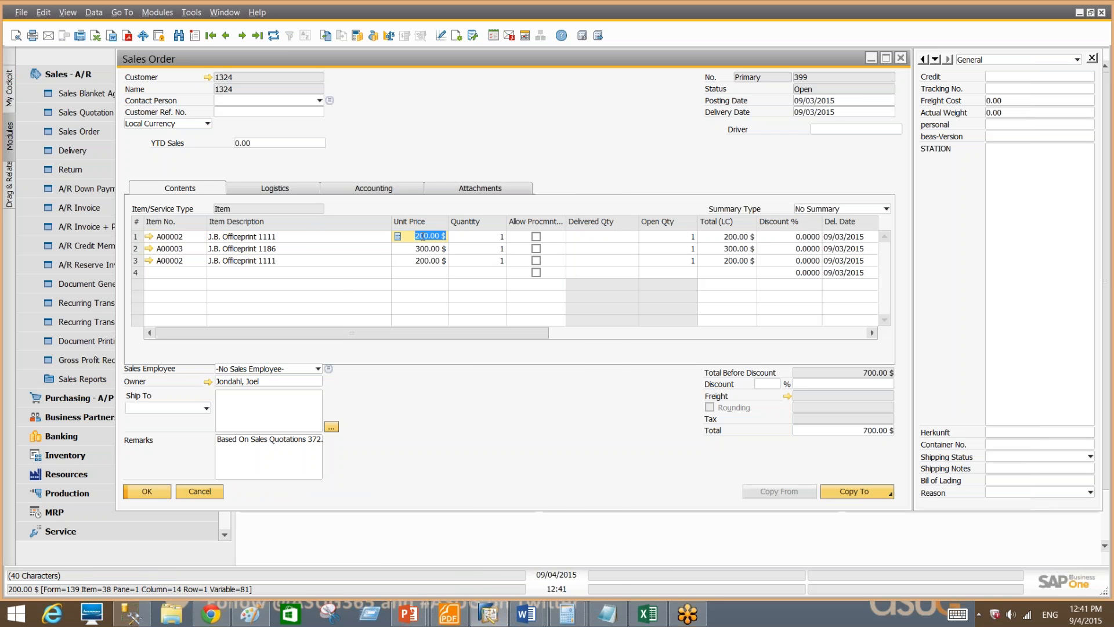
pyautogui.rightClick(448, 237)
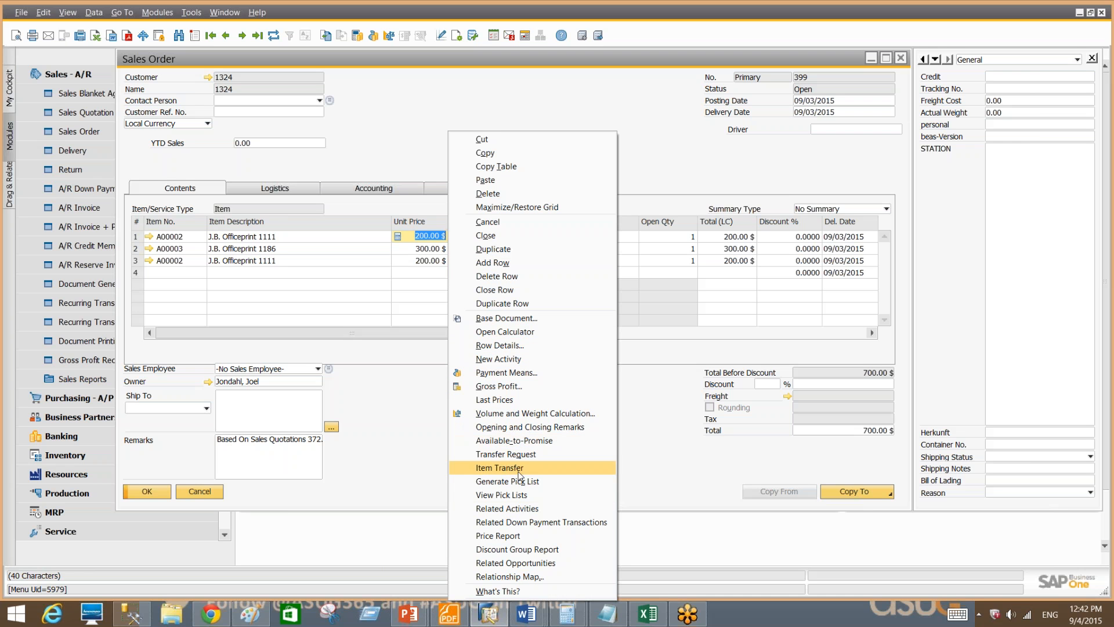
pyautogui.click(521, 535)
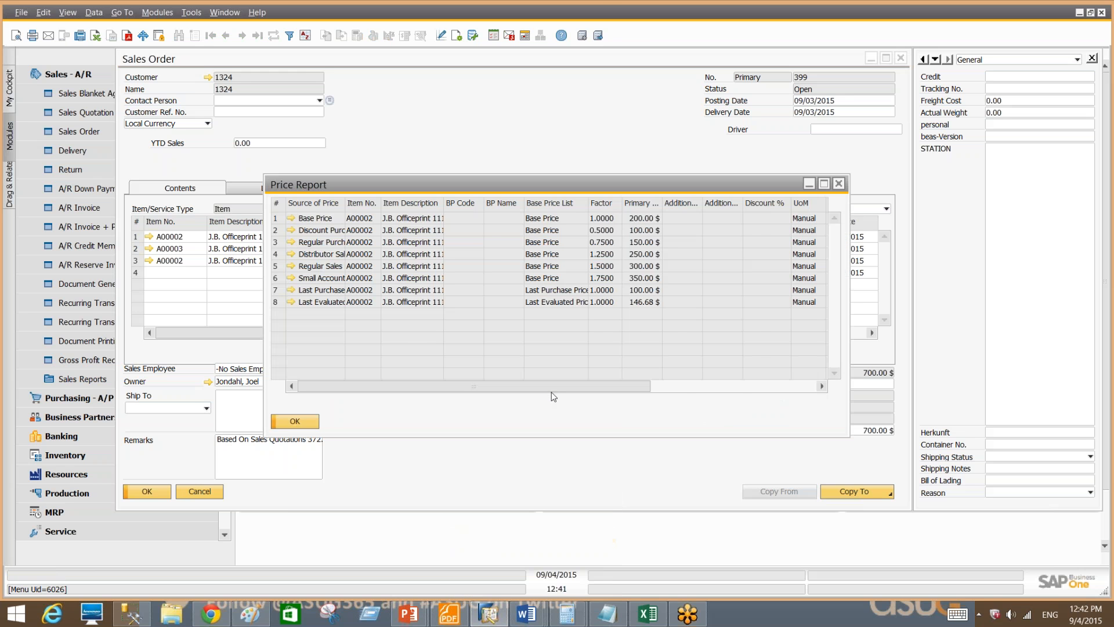
pyautogui.moveTo(556, 388); pyautogui.dragTo(514, 398)
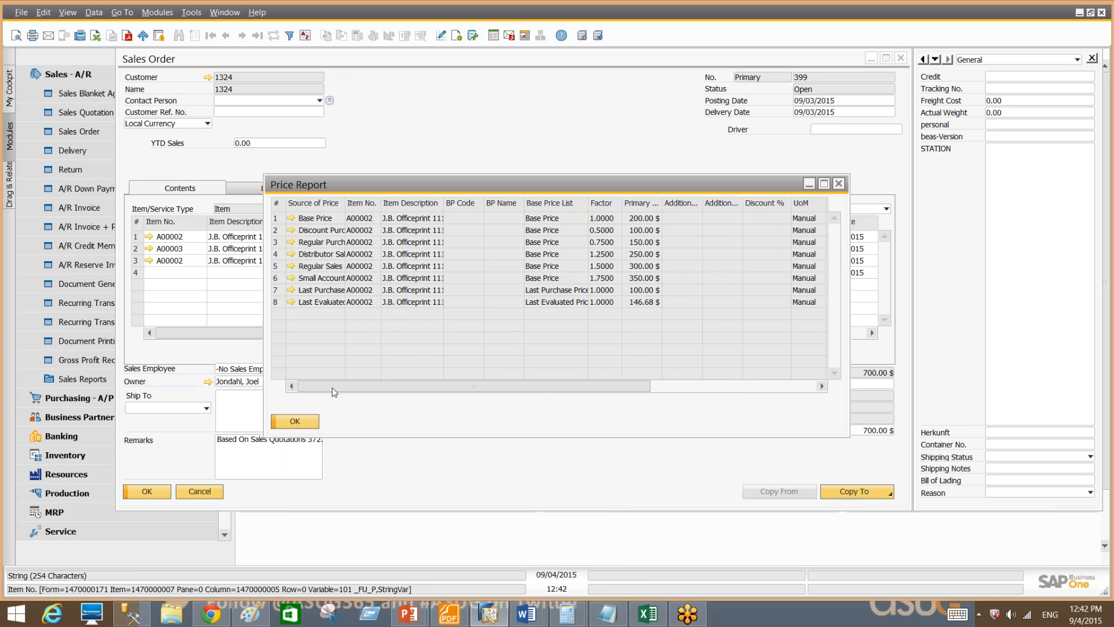
pyautogui.click(304, 420)
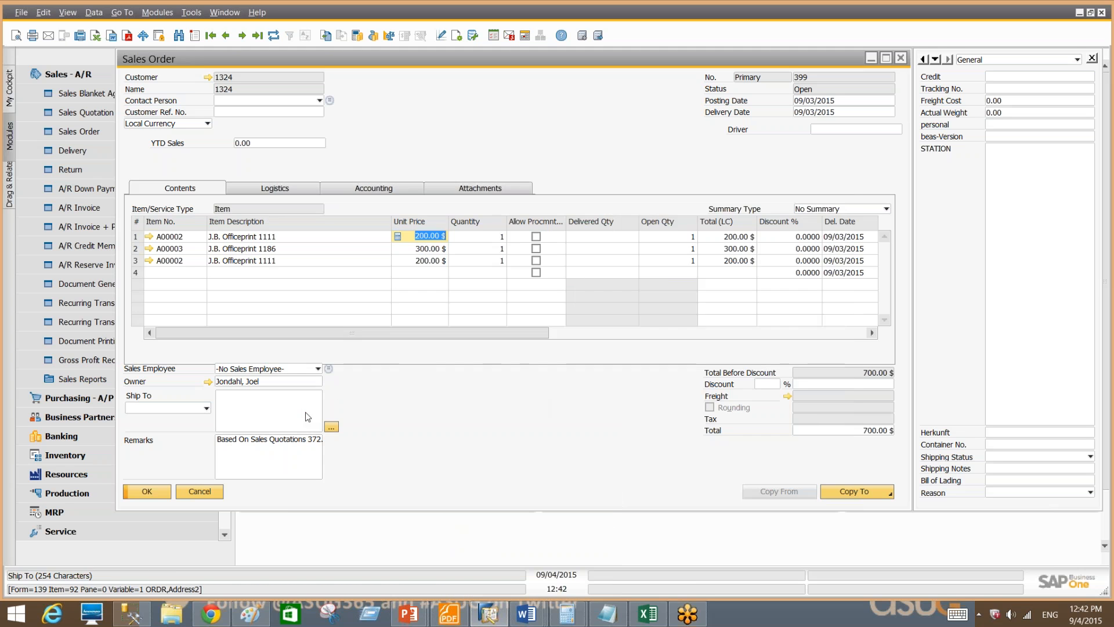
# Open the Last Prices Report for the first row's unit price and list the last prices for all customers.
pyautogui.rightClick(429, 236)
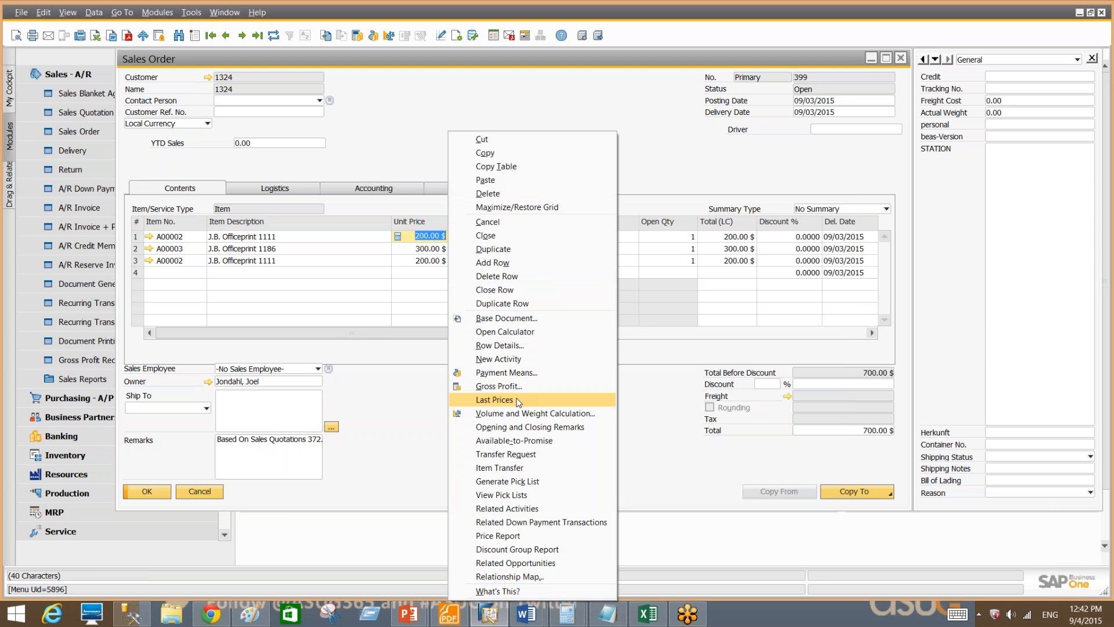
pyautogui.click(494, 400)
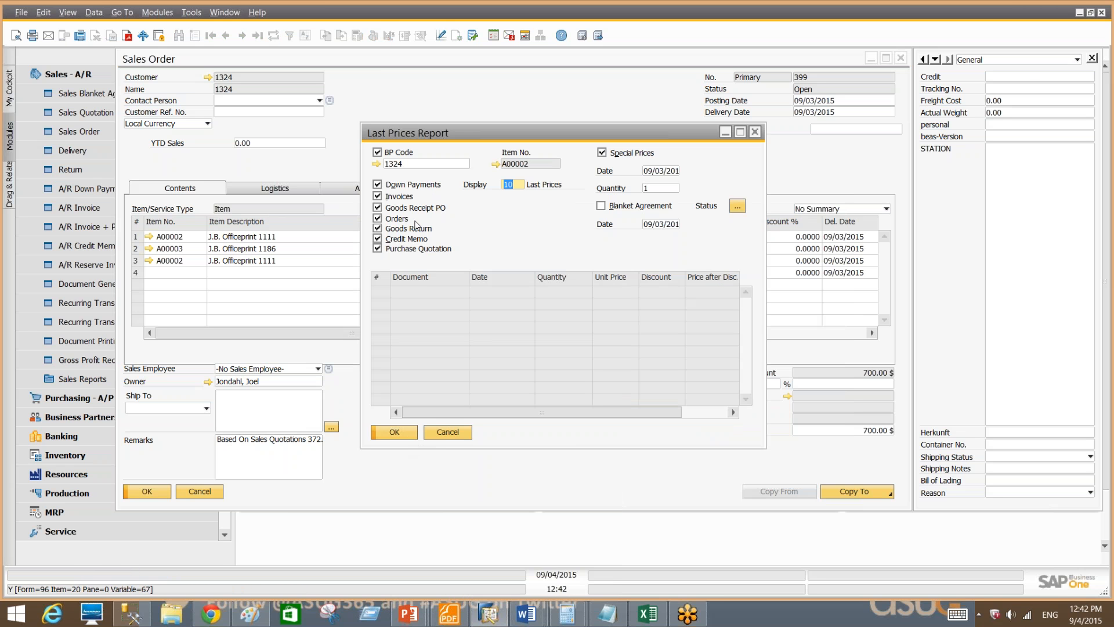
pyautogui.click(378, 153)
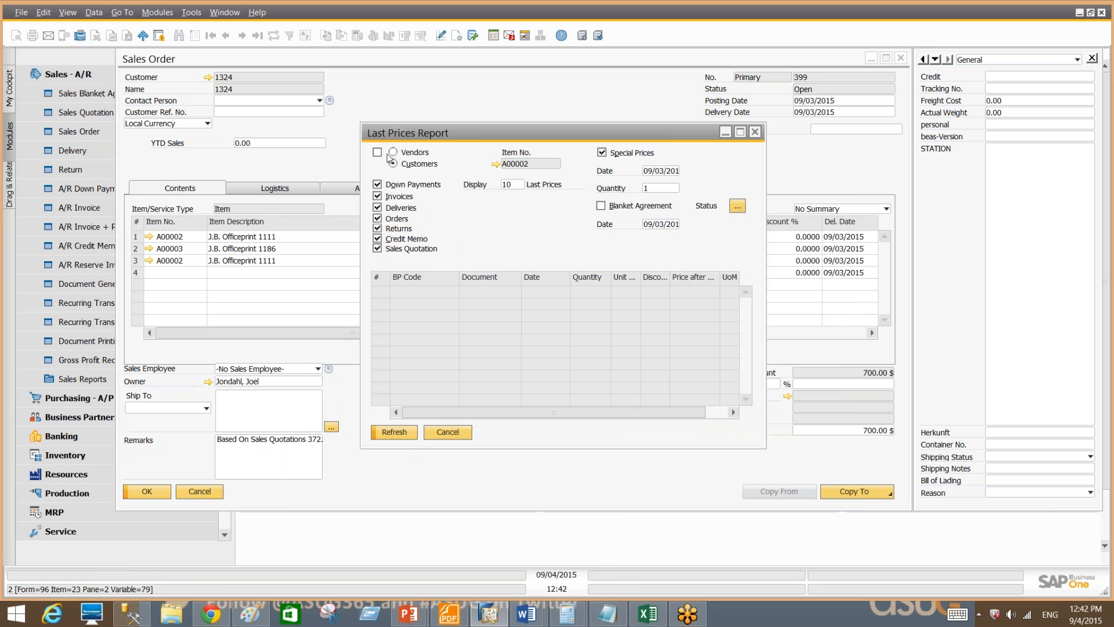
pyautogui.click(400, 433)
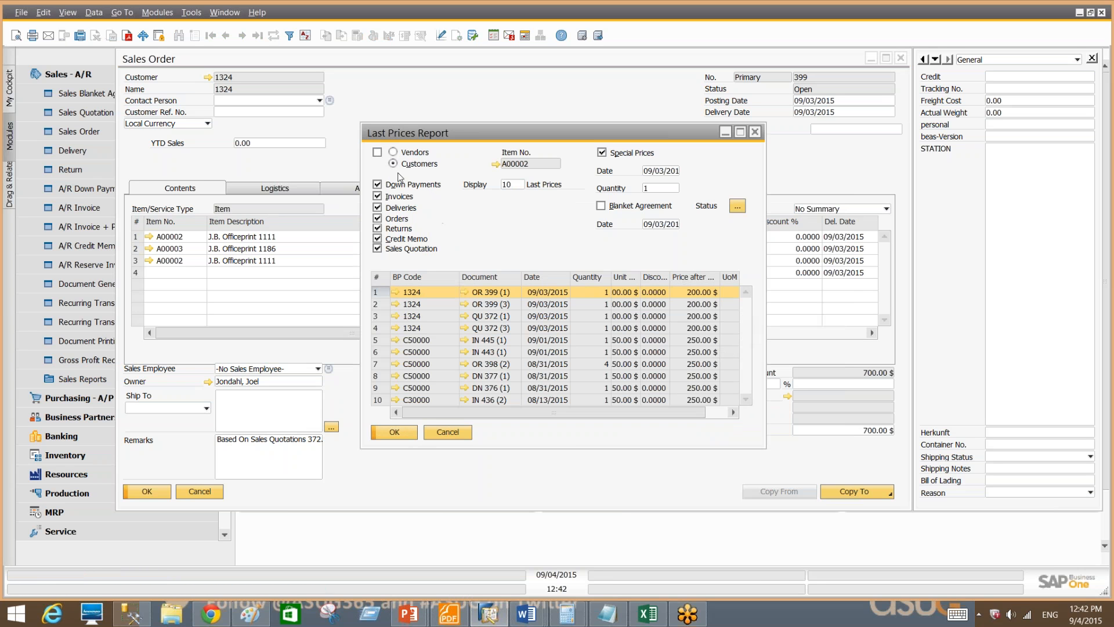
# Switch the Last Prices Report to vendors, review their unit prices and close the report.
pyautogui.click(393, 152)
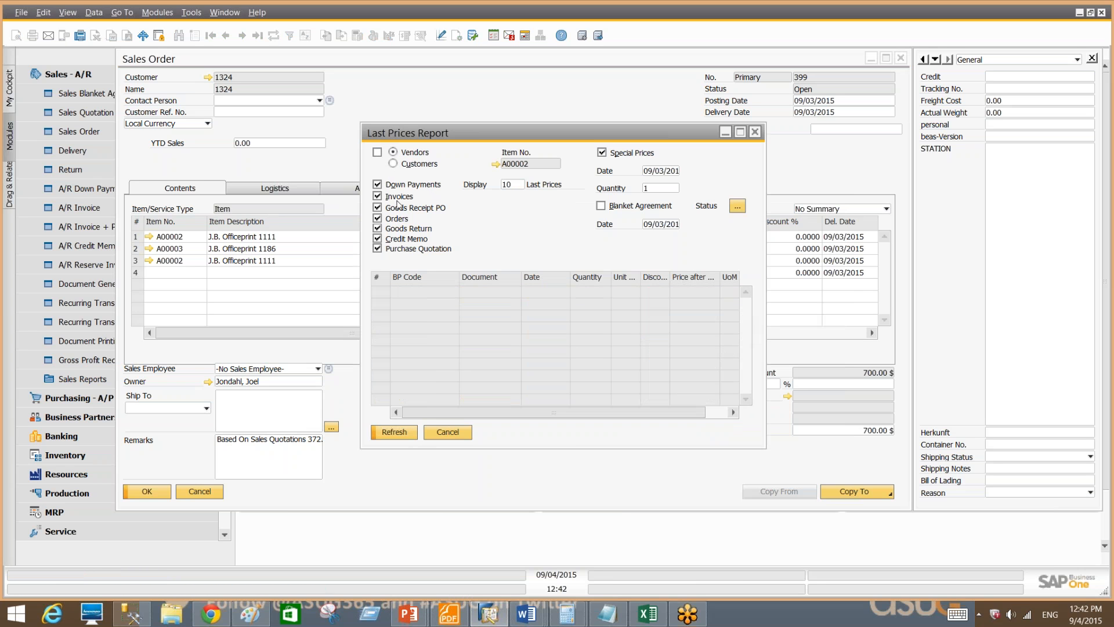
pyautogui.click(394, 432)
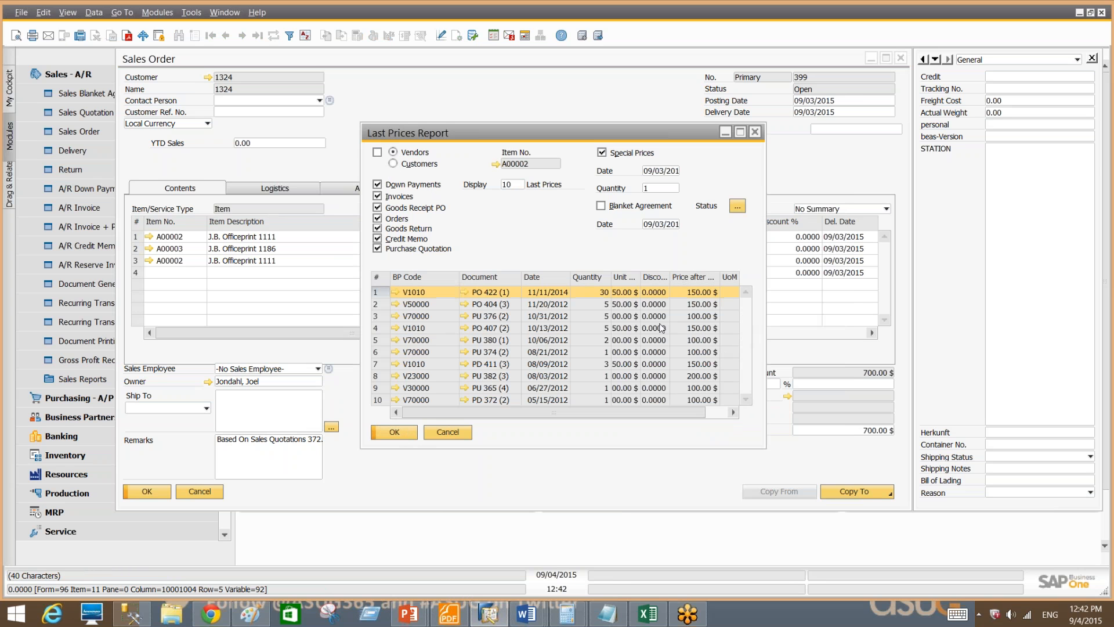
pyautogui.click(640, 280)
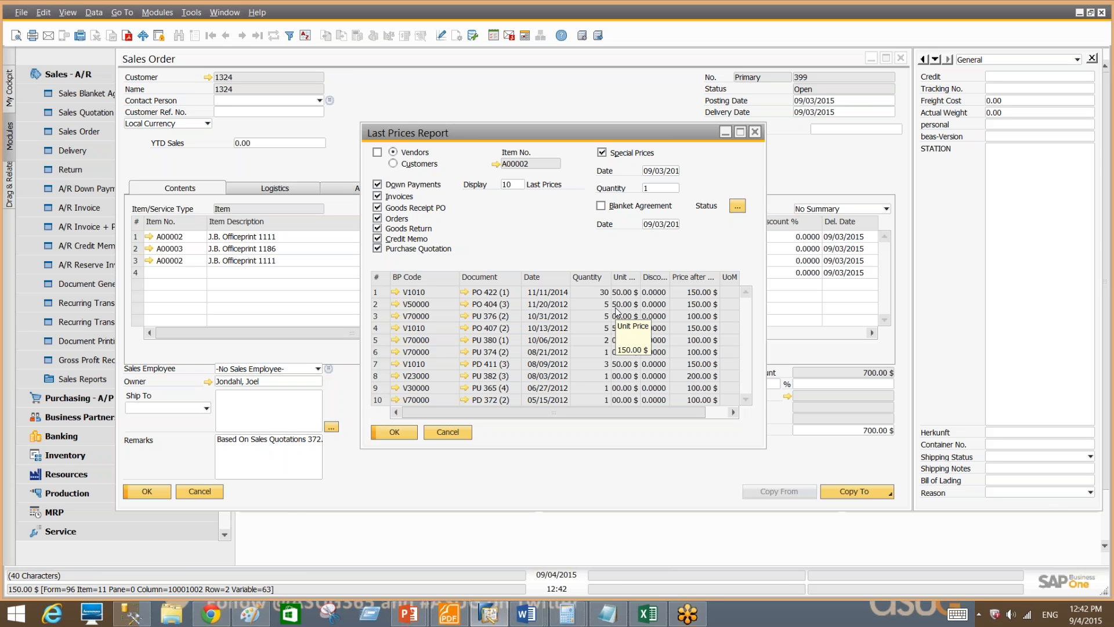
pyautogui.click(451, 433)
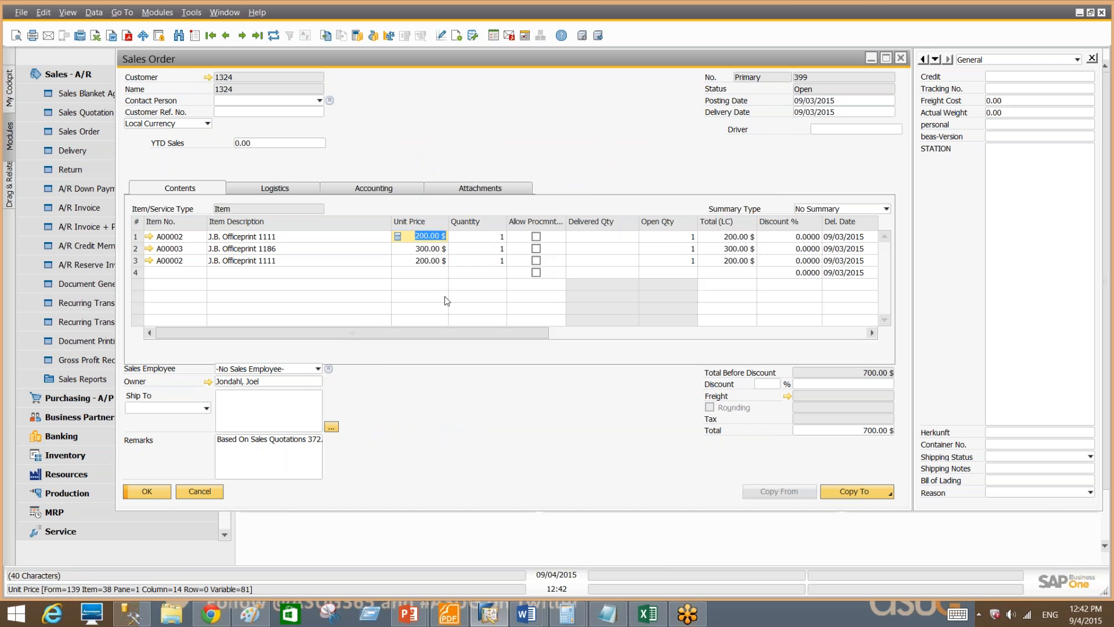
# Reopen the first row's Last Prices Report, list prices without the business partner filter and close it.
pyautogui.hotkey('ctrl', 'shift', 'l')
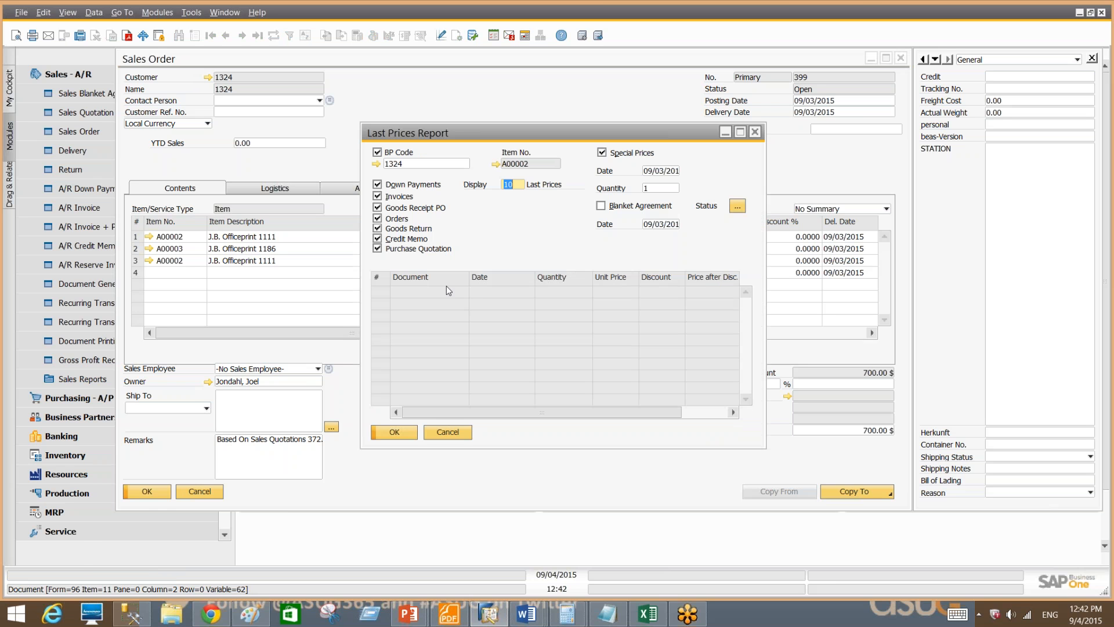
pyautogui.click(377, 152)
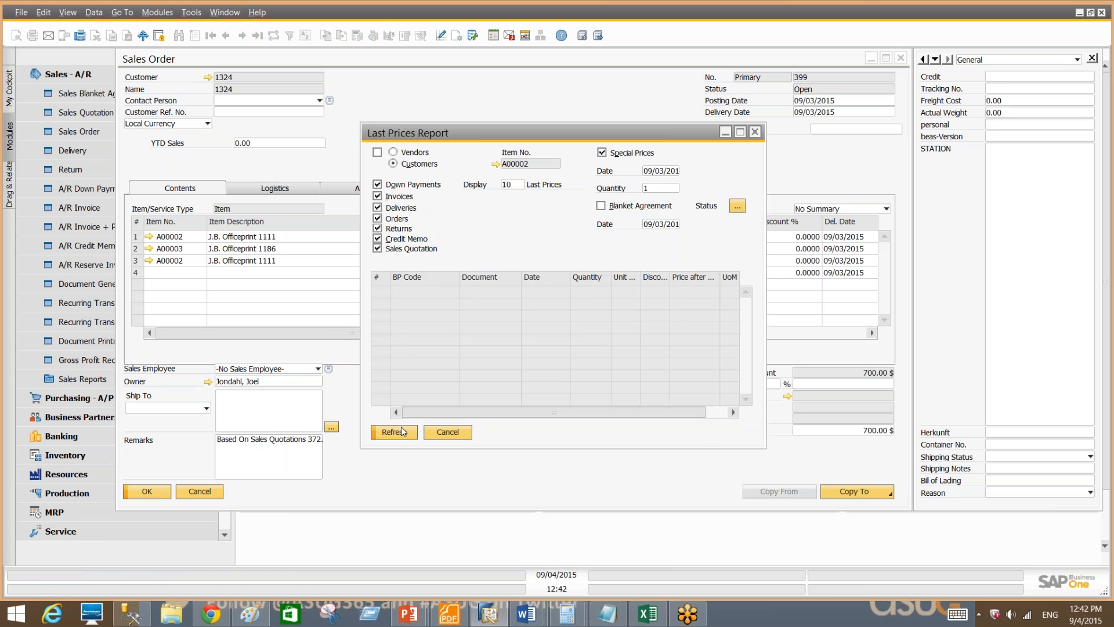
pyautogui.click(394, 432)
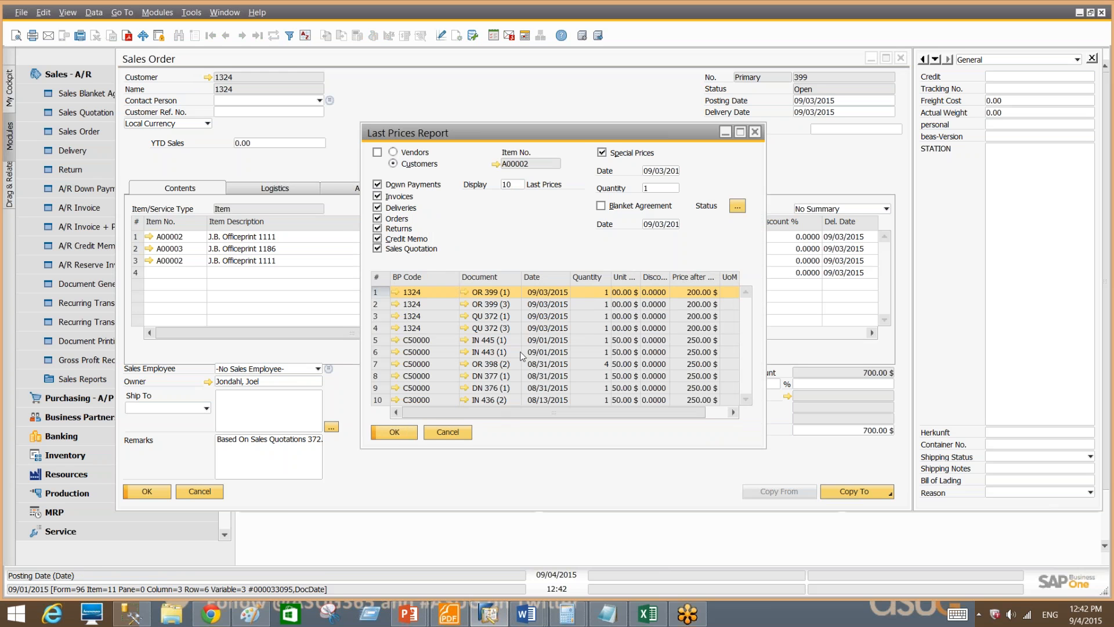
pyautogui.click(394, 432)
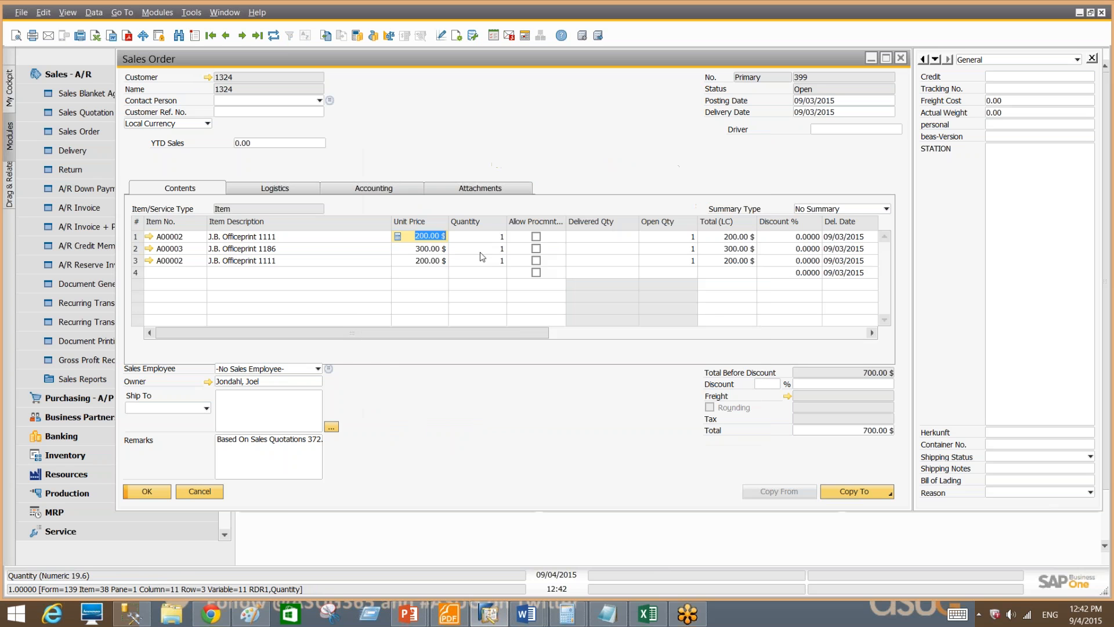
# Leave the first row's quantity as it is and close the sales order window.
pyautogui.click(486, 238)
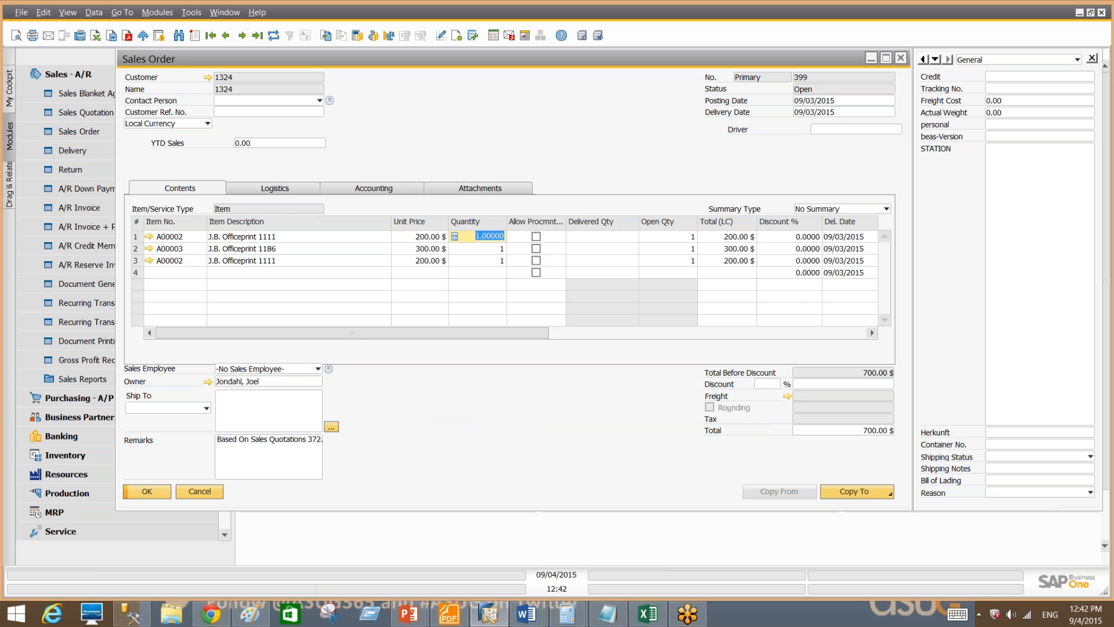
pyautogui.click(974, 285)
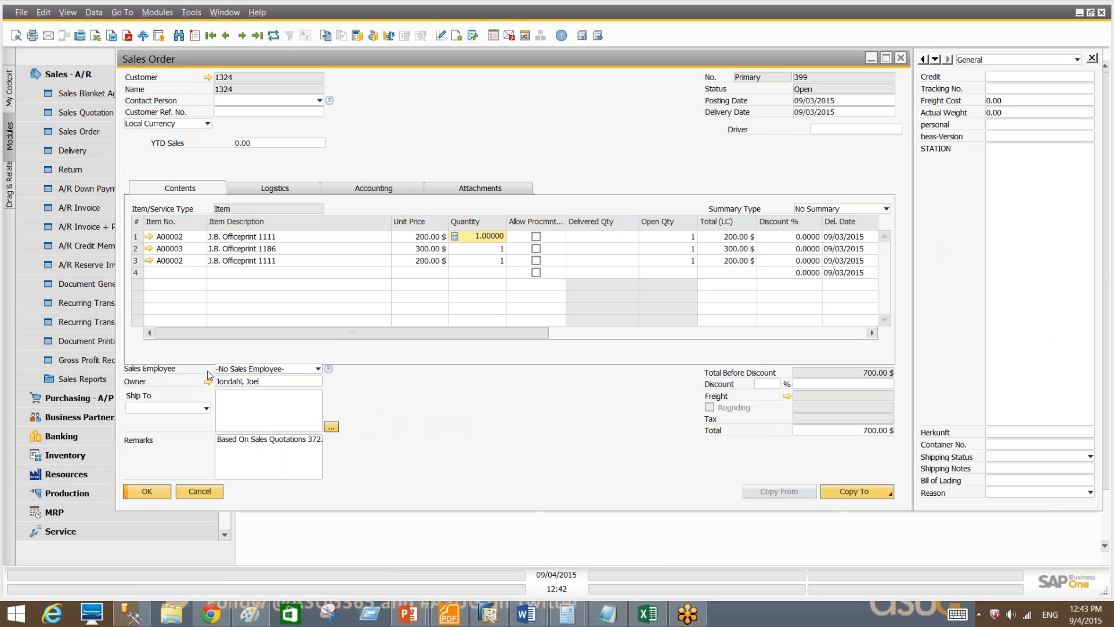
pyautogui.click(212, 493)
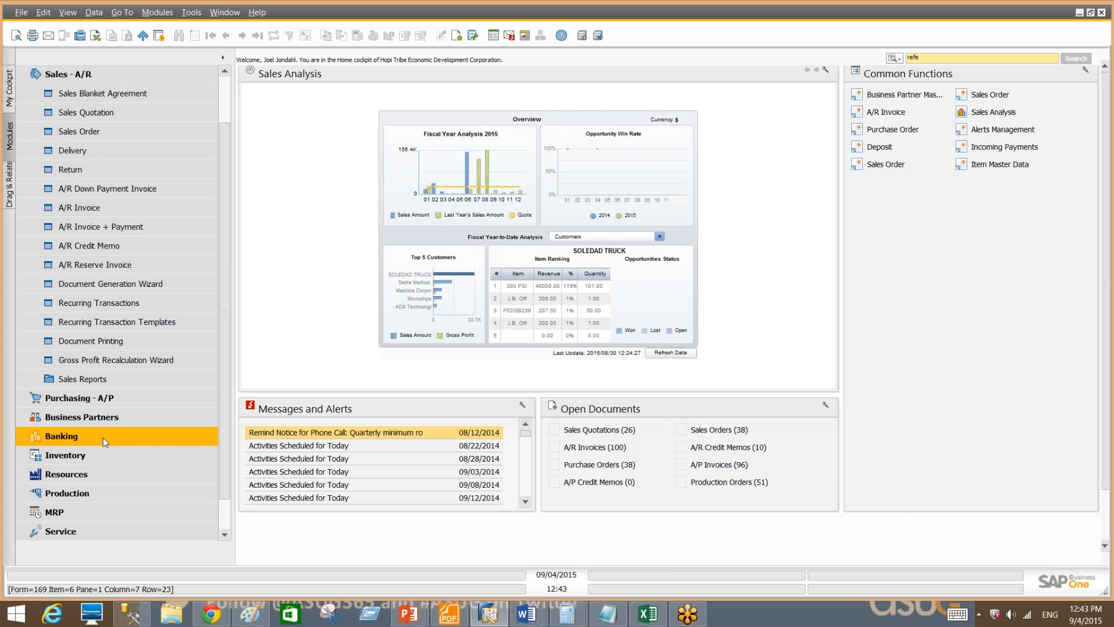
# Open the Purchasing - A/P module's Purchase Order window and display the last purchase order record.
pyautogui.click(79, 398)
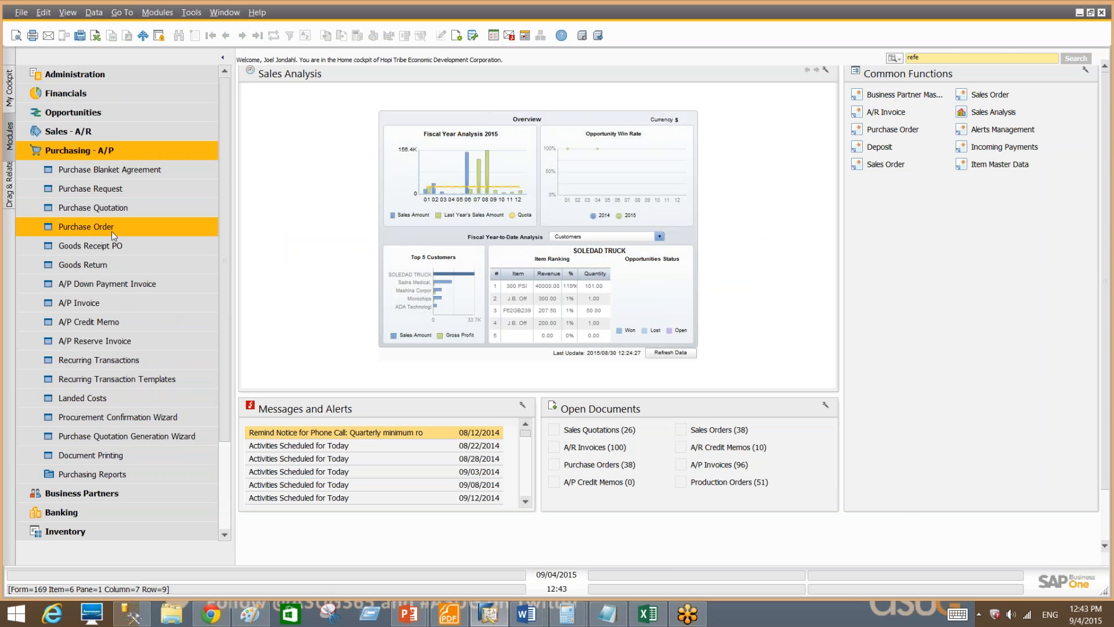
pyautogui.click(111, 231)
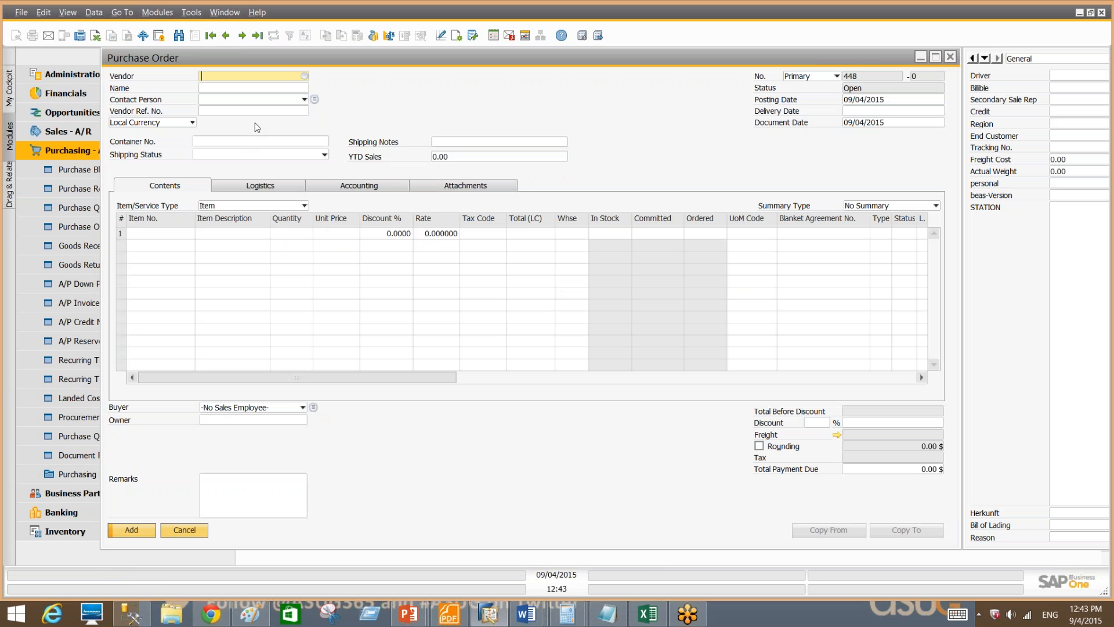
pyautogui.click(257, 35)
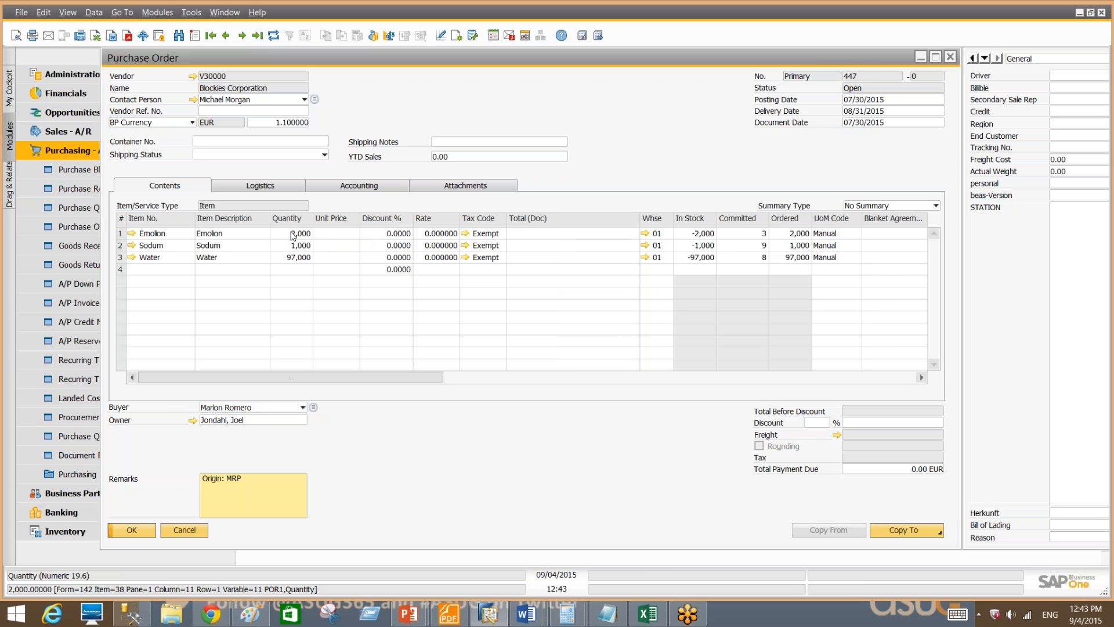
# Open the Last Prices Report from the unit price of the purchase order's first item row.
pyautogui.click(337, 234)
pyautogui.press('Tab')
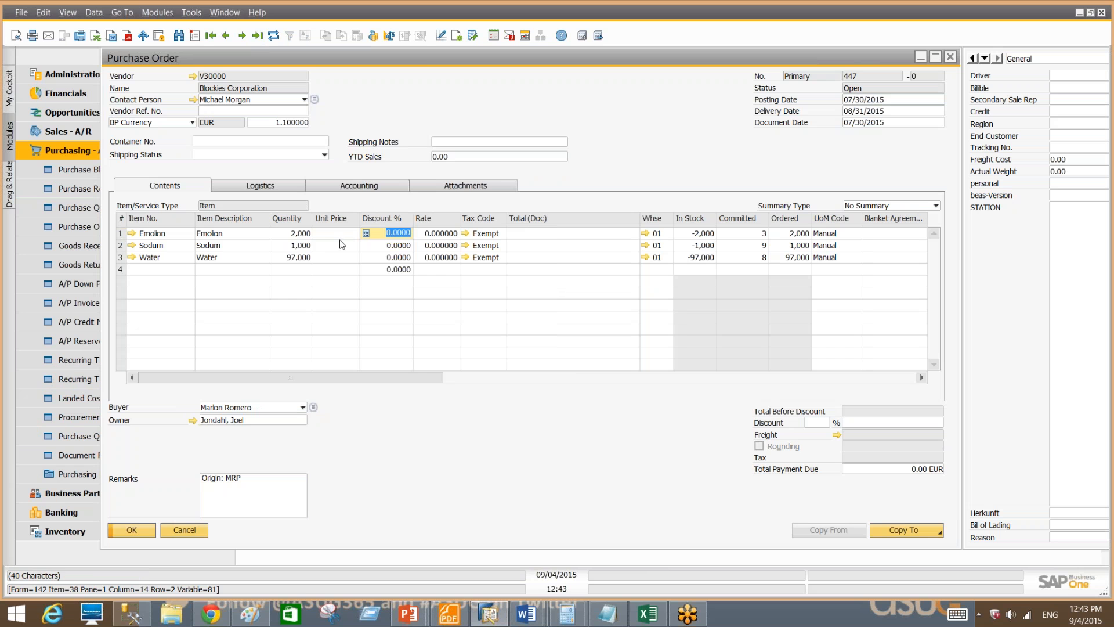
pyautogui.click(337, 233)
pyautogui.click(319, 233)
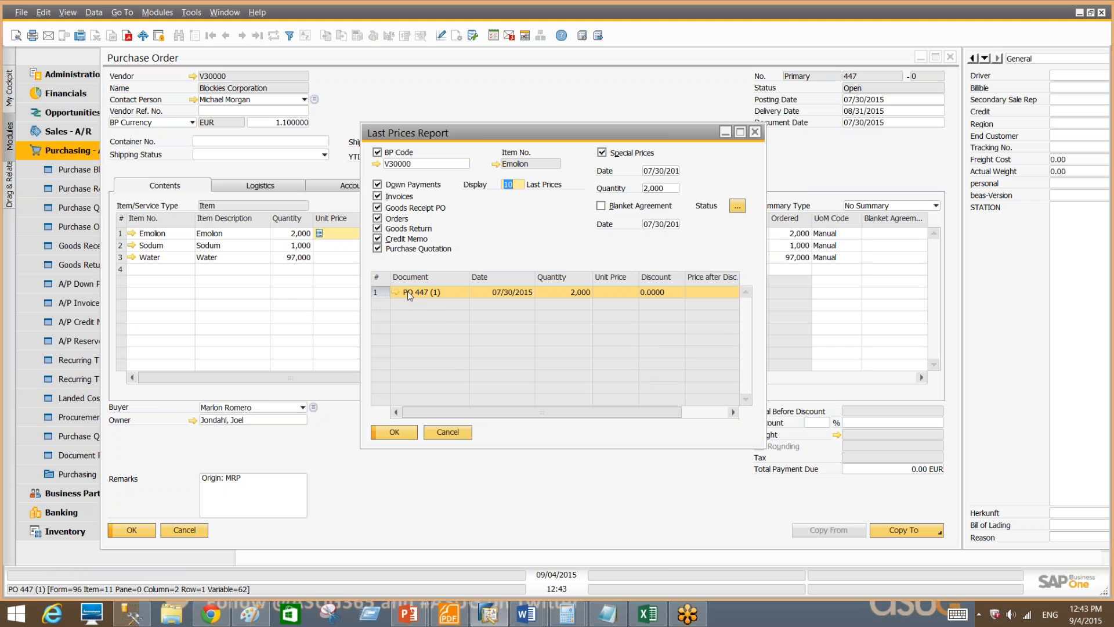
# Restrict the Last Prices Report to the Invoices document type only and close the report.
pyautogui.click(378, 184)
pyautogui.click(378, 209)
pyautogui.click(378, 219)
pyautogui.click(378, 229)
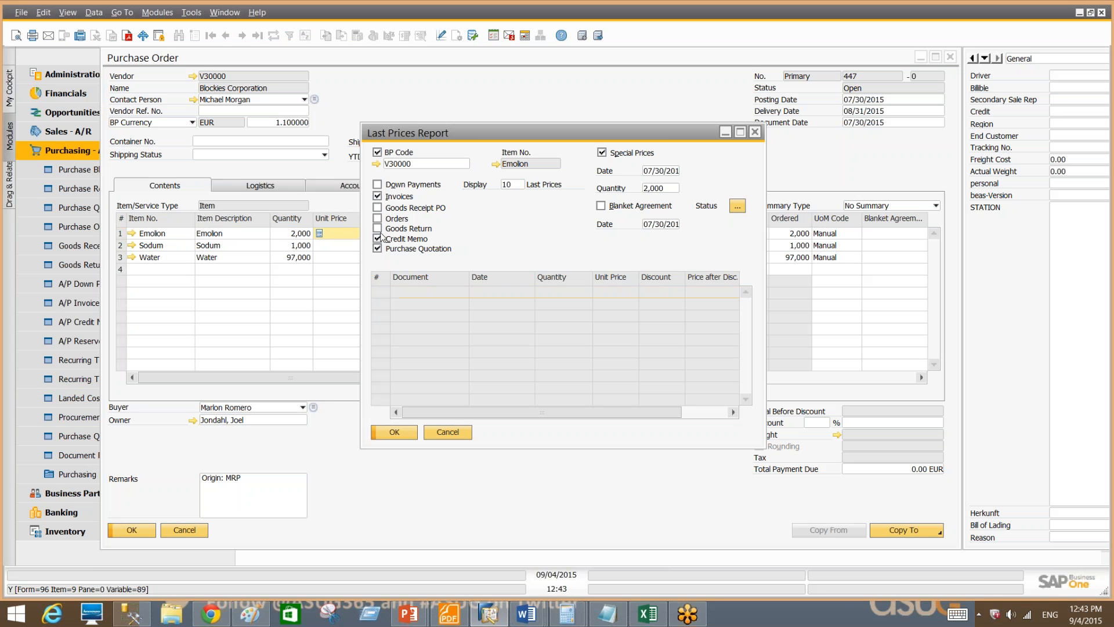
pyautogui.click(378, 239)
pyautogui.click(378, 249)
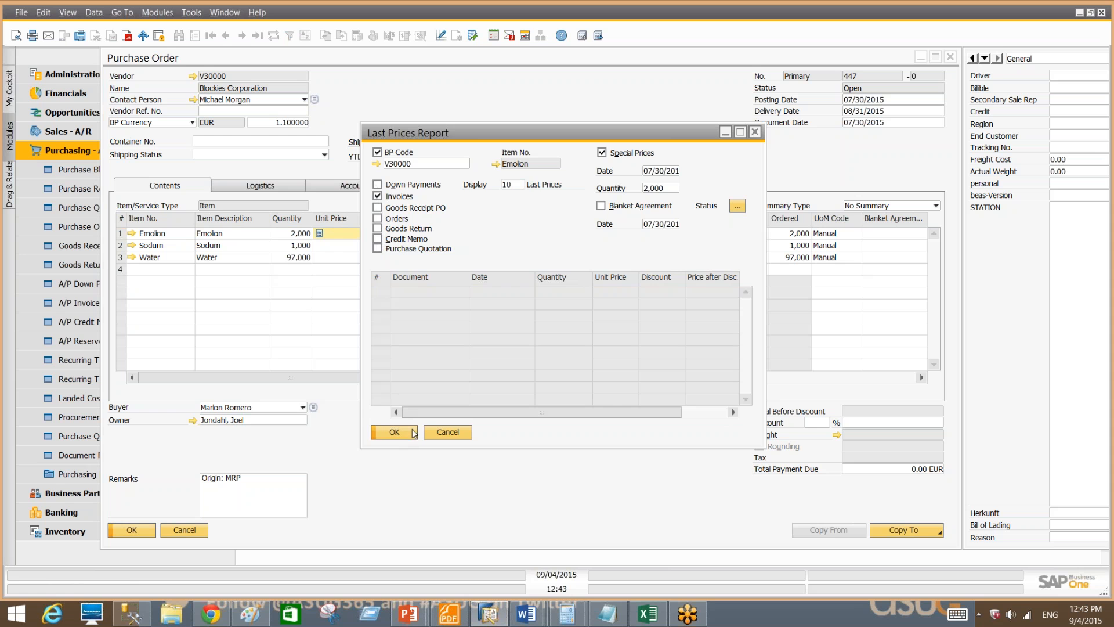
pyautogui.click(440, 434)
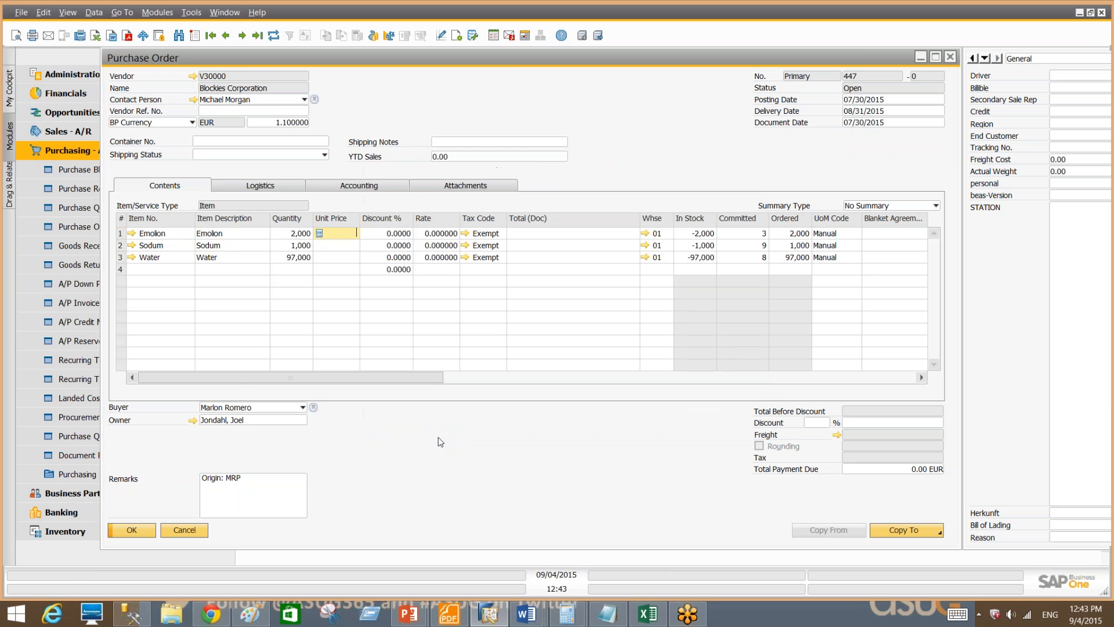
# Close the purchase order, open item A00002 in Inventory's Item Master Data and enlarge its window.
pyautogui.click(184, 530)
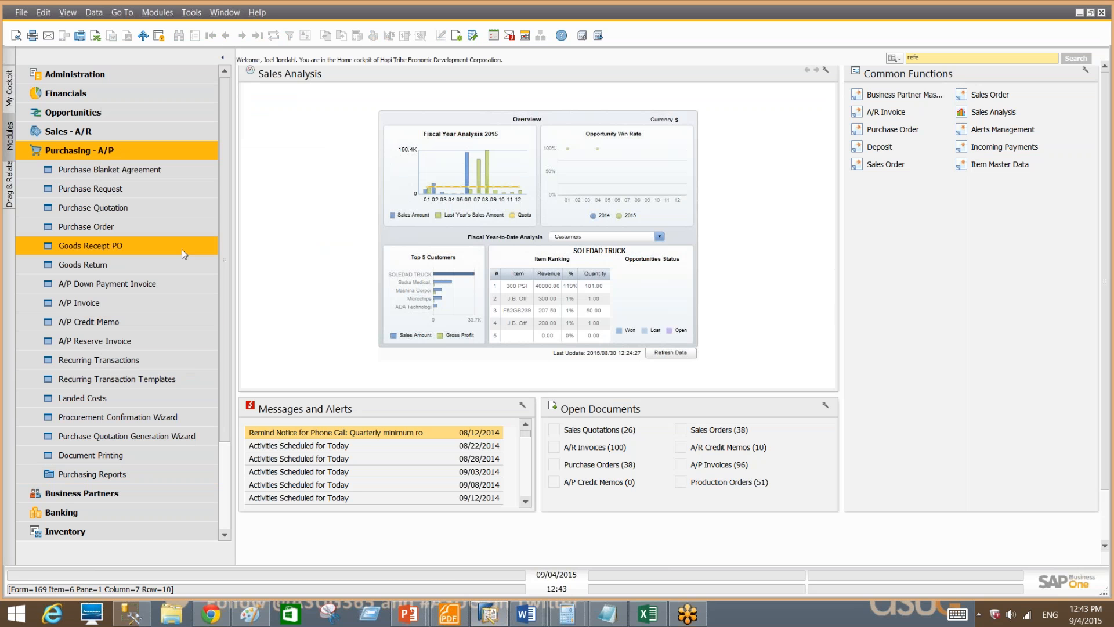
pyautogui.click(105, 151)
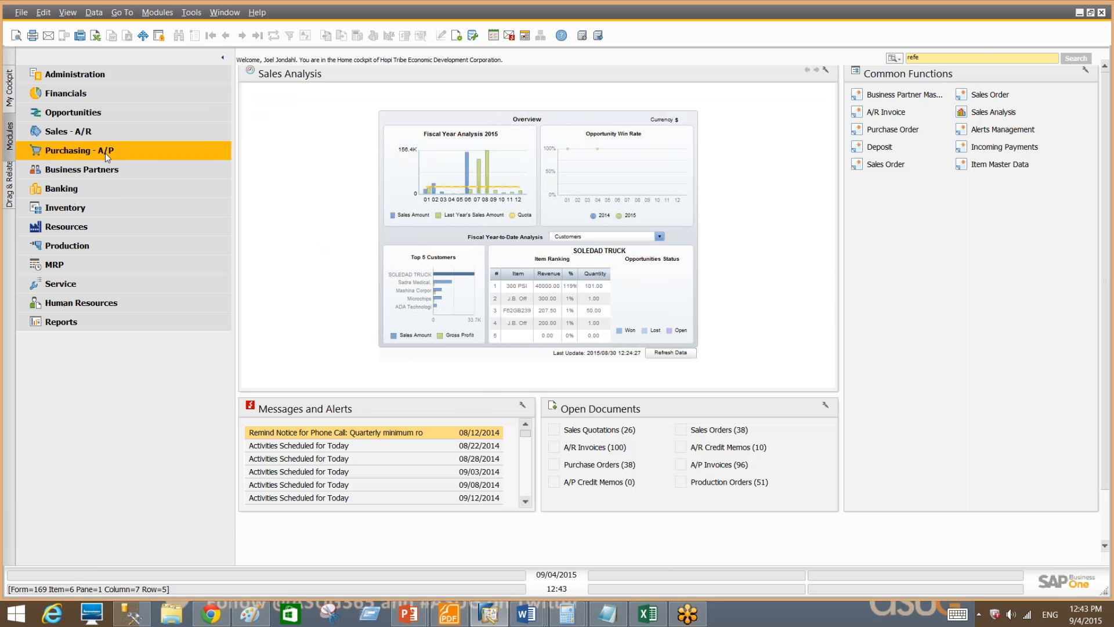
pyautogui.click(99, 209)
pyautogui.click(90, 226)
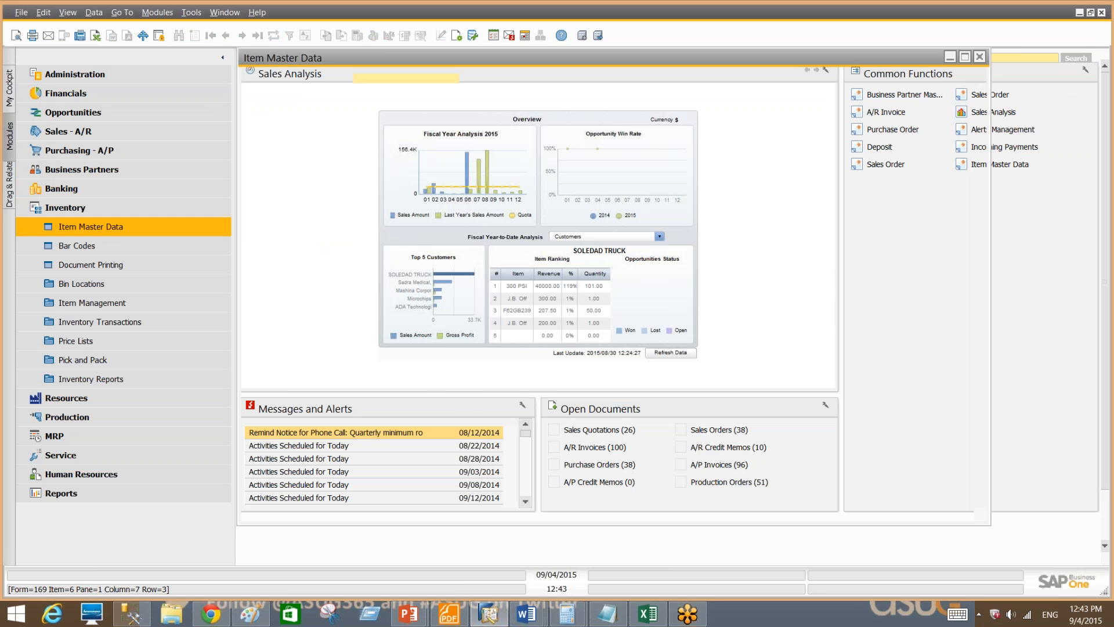
pyautogui.write('a')
pyautogui.press('Tab')
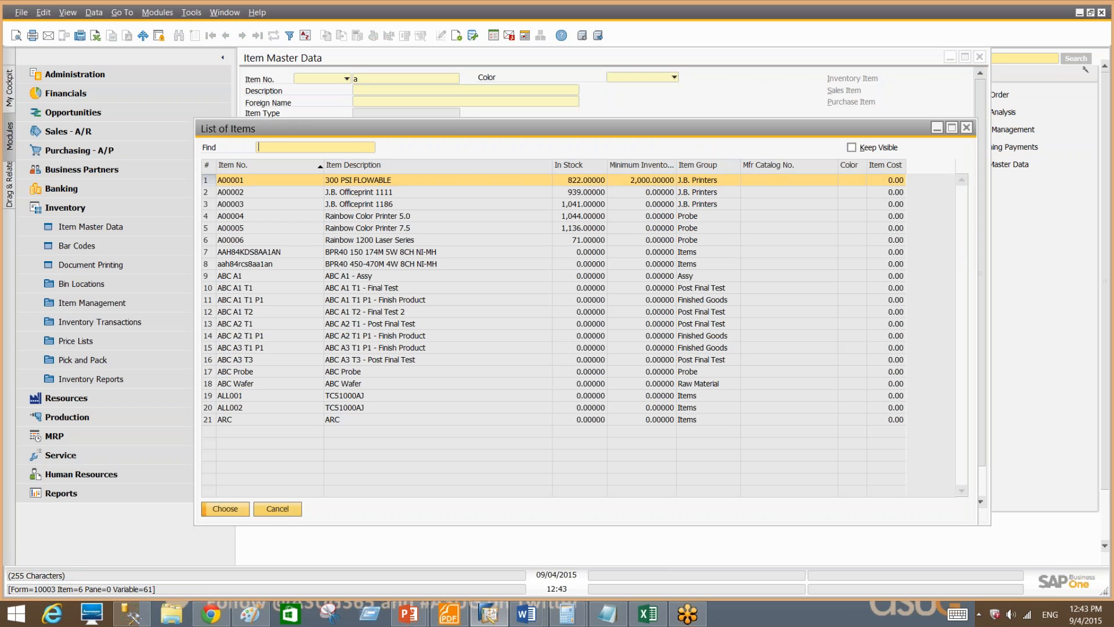
pyautogui.press('Down')
pyautogui.press('Return')
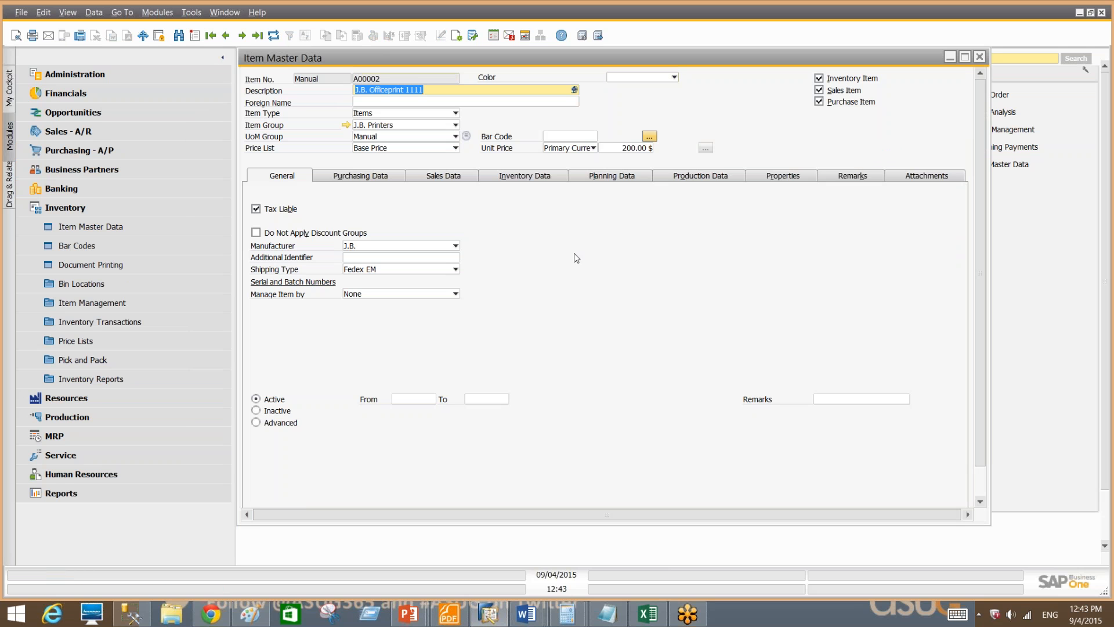
pyautogui.moveTo(237, 526); pyautogui.dragTo(182, 564)
# View the Inventory Posting List for item A00002 and close it.
pyautogui.rightClick(509, 215)
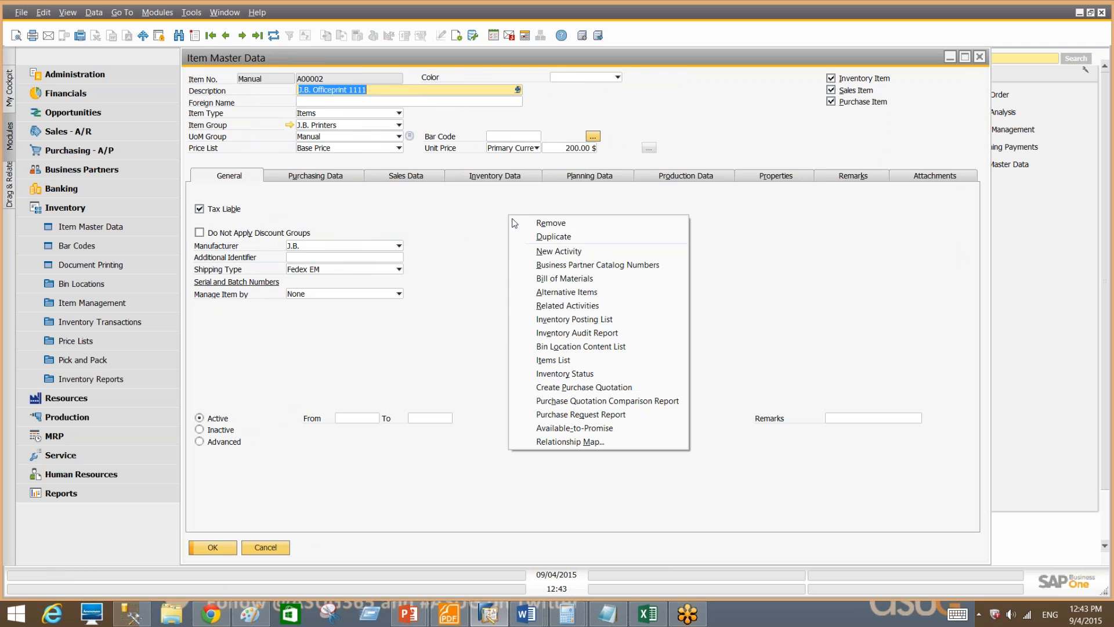
pyautogui.click(582, 323)
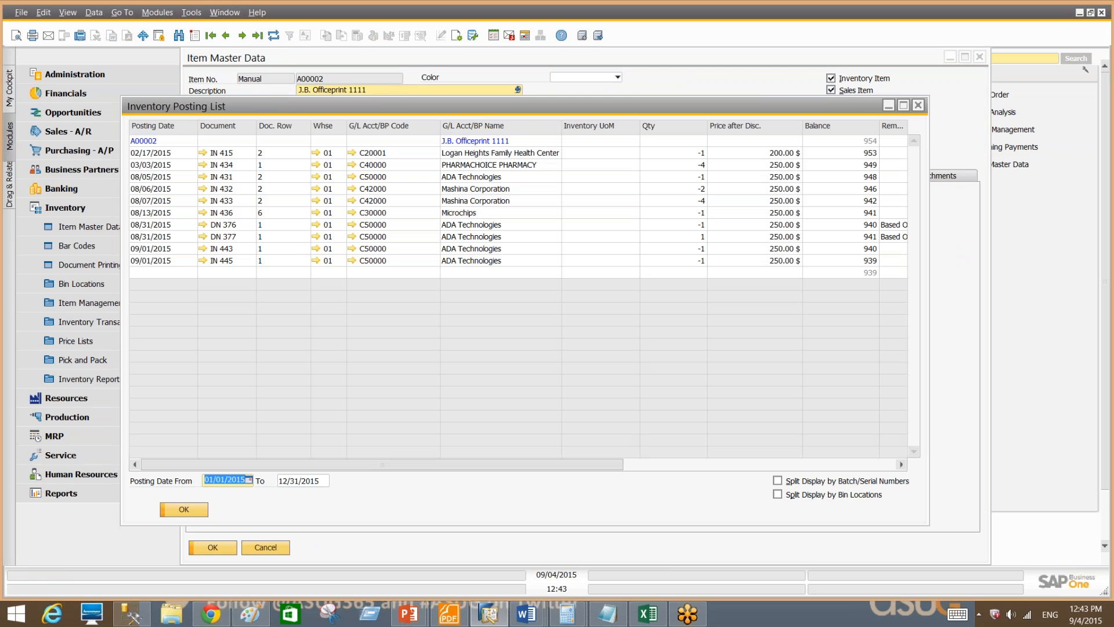
pyautogui.click(200, 513)
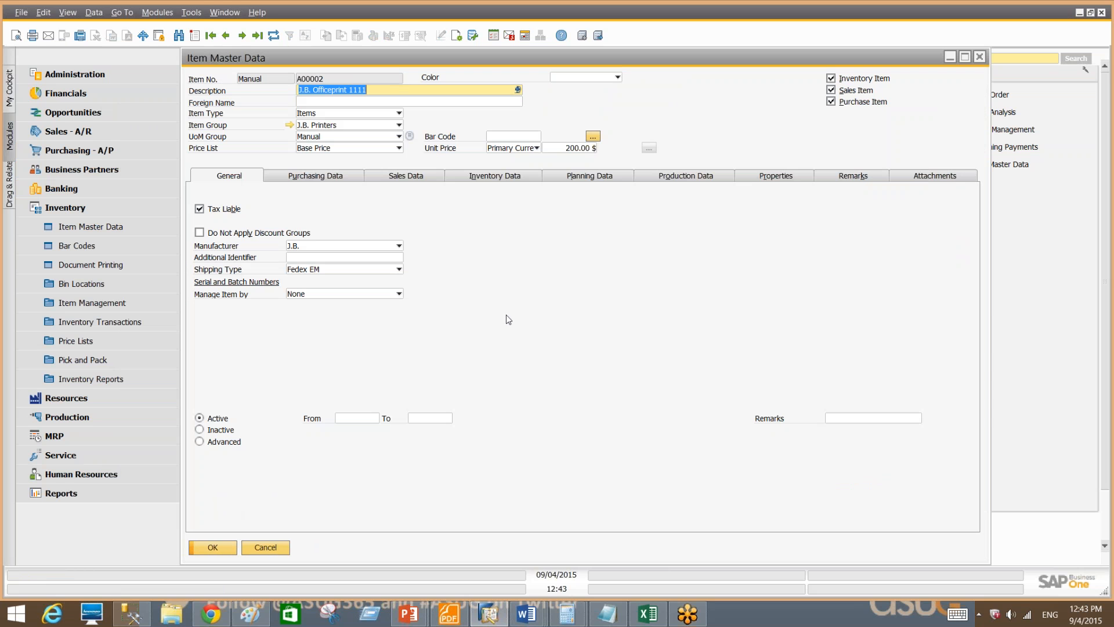
pyautogui.rightClick(541, 253)
pyautogui.click(500, 261)
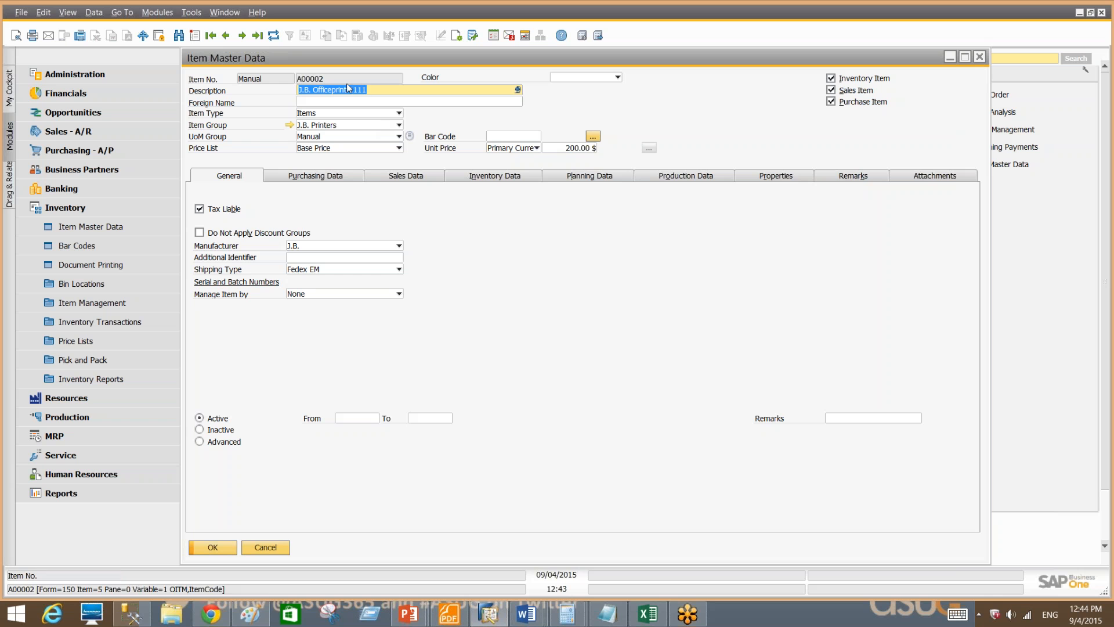
# Show the item's inventory data by warehouse and open its Inventory Audit Report with all rows expanded.
pyautogui.click(505, 180)
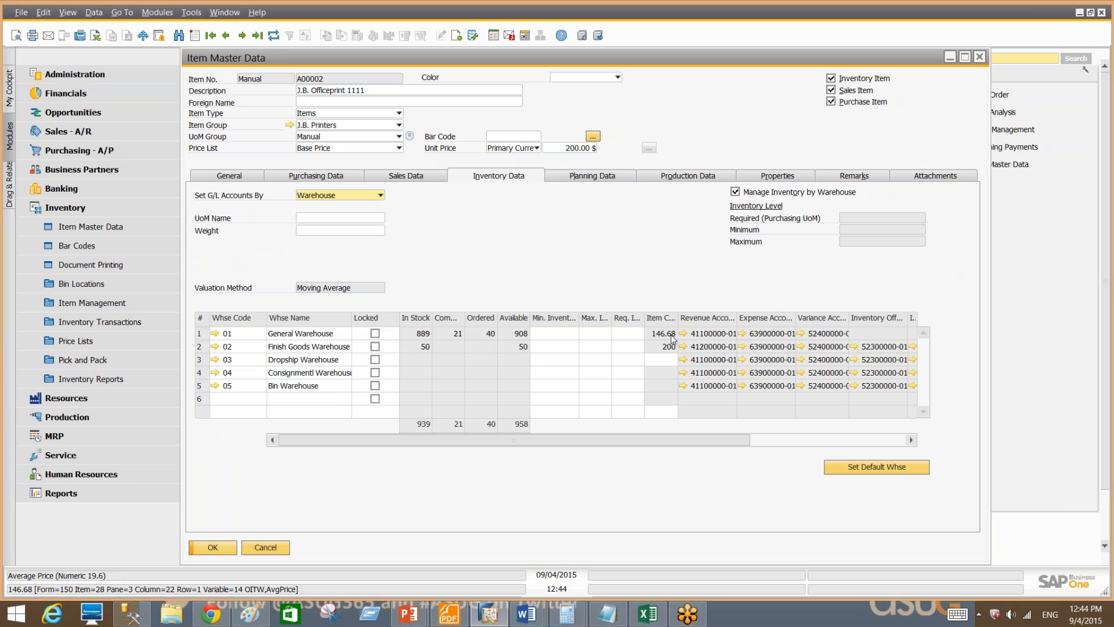
pyautogui.rightClick(513, 206)
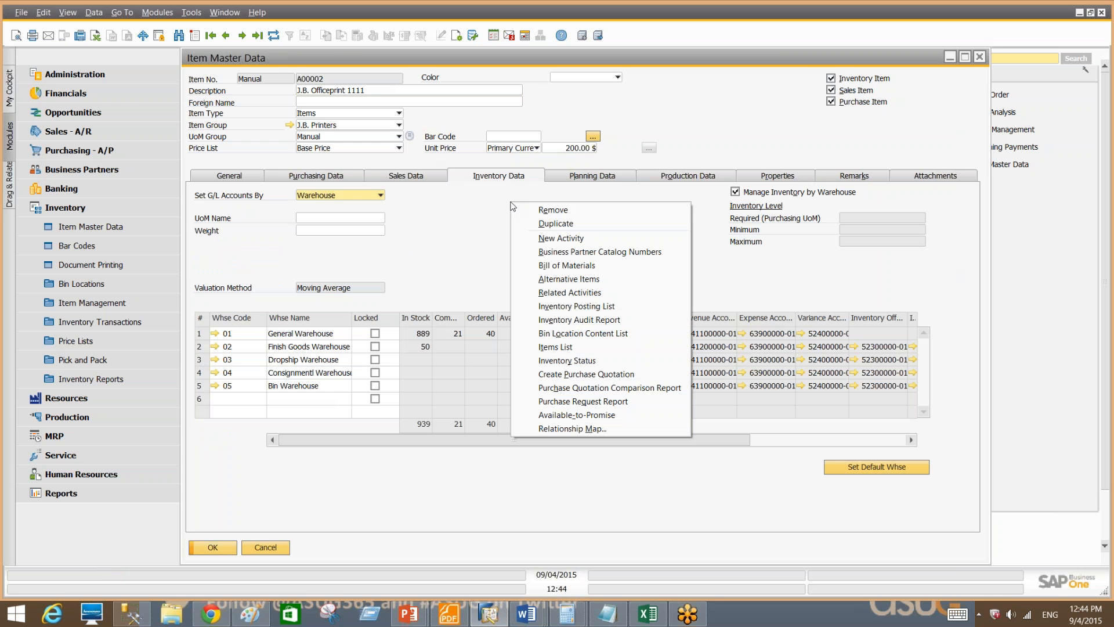
pyautogui.click(578, 320)
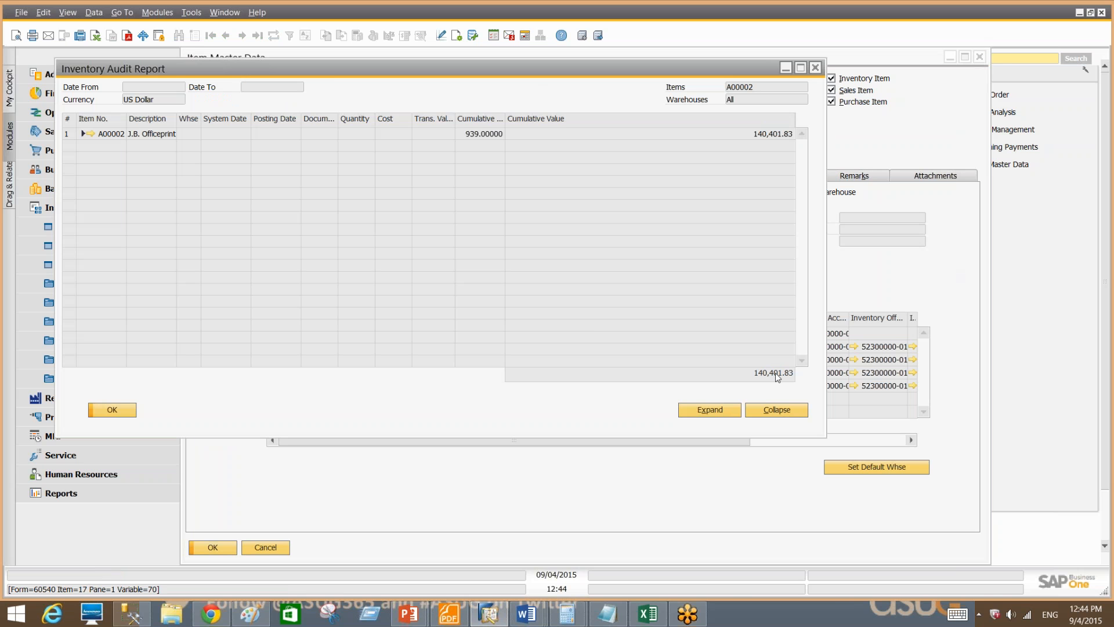
pyautogui.click(722, 409)
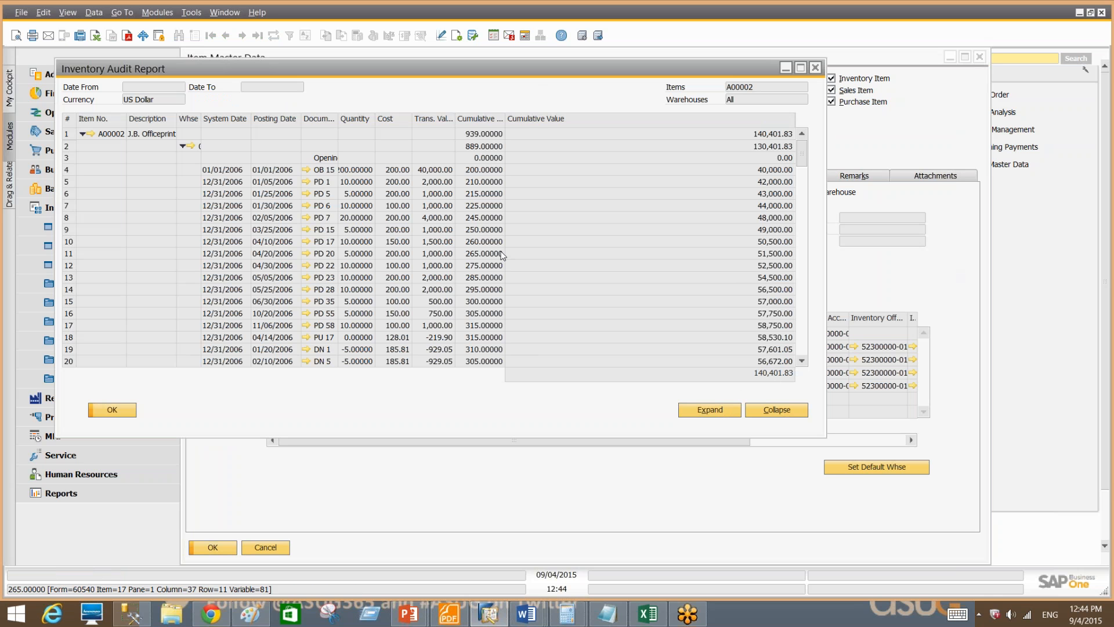
# Review the audit report's transactions, costs and cumulative values through the most recent entries and close the report.
pyautogui.scroll(-3, 488, 254)
pyautogui.scroll(-1, 487, 253)
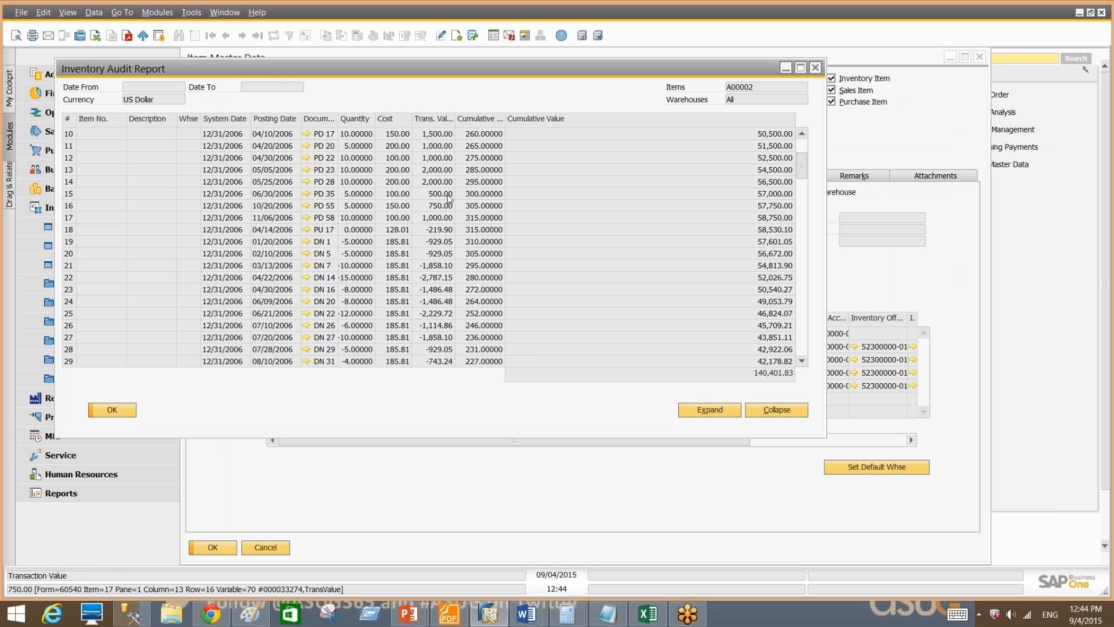
pyautogui.scroll(-10, 392, 234)
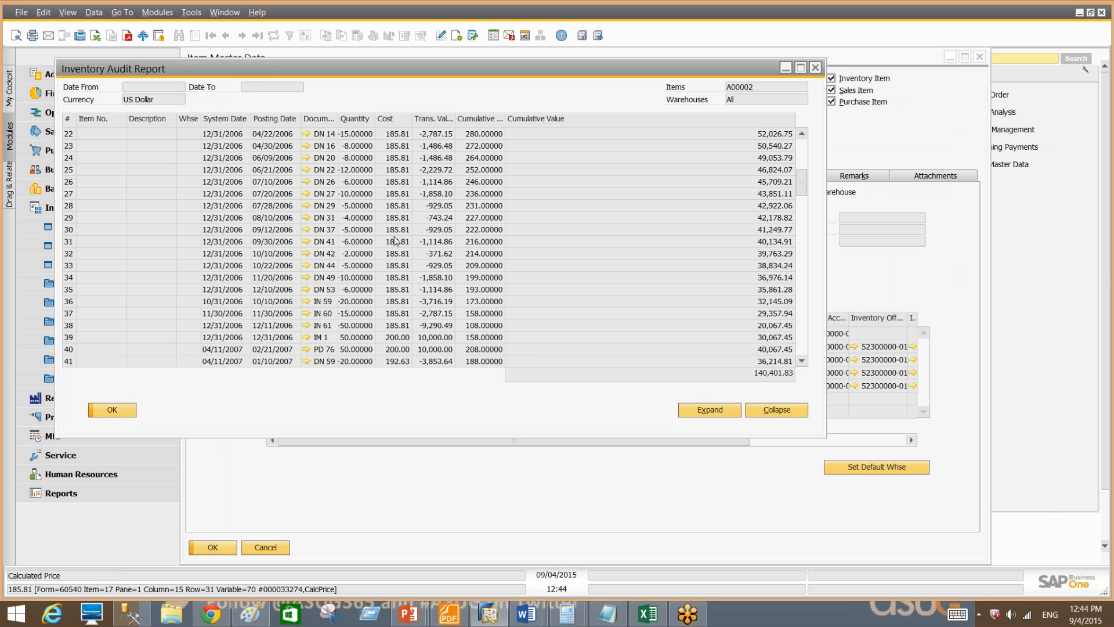
pyautogui.scroll(-11, 424, 256)
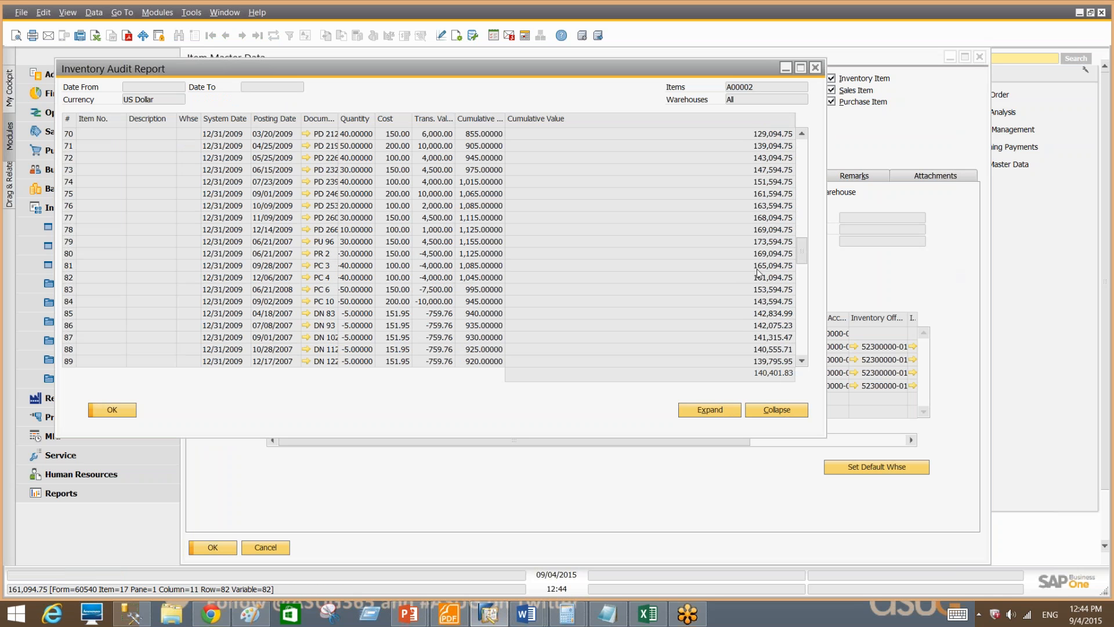
pyautogui.moveTo(801, 268); pyautogui.dragTo(801, 344)
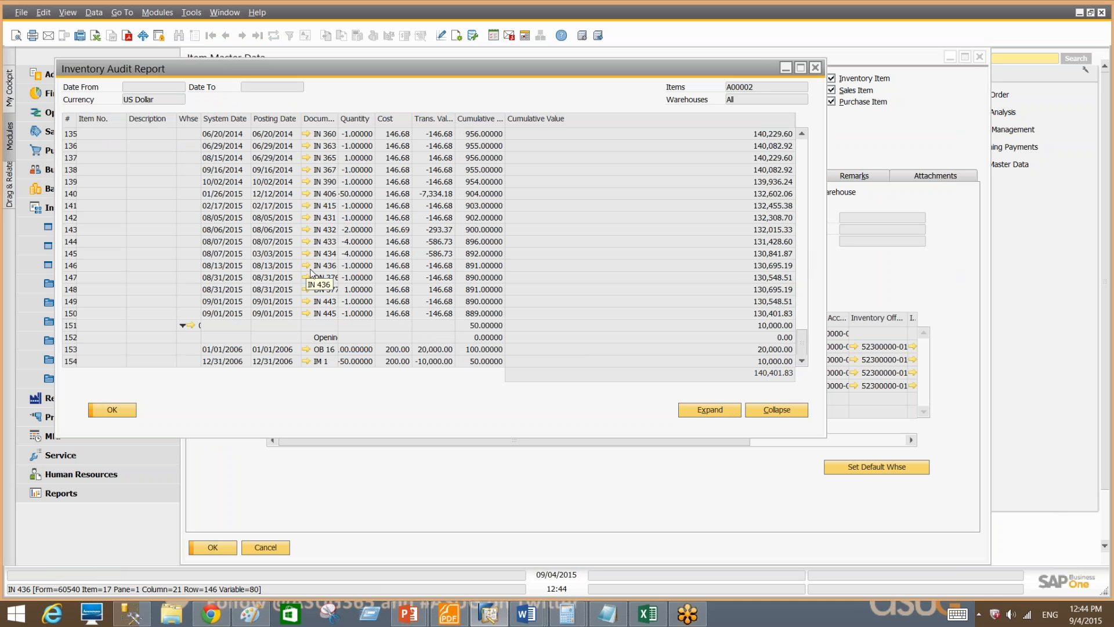
pyautogui.click(121, 414)
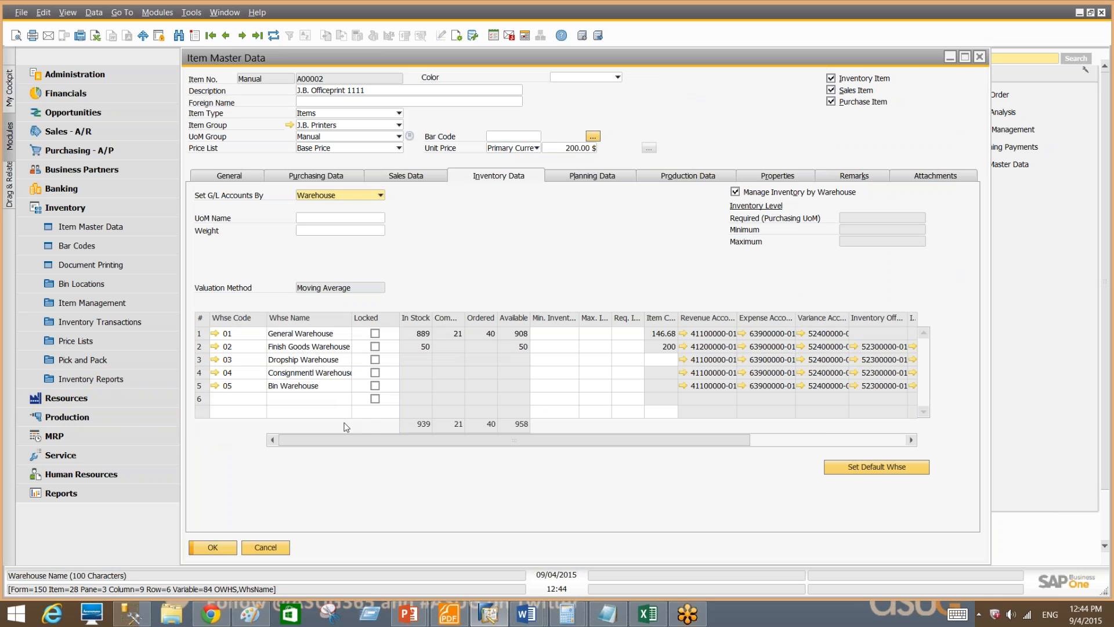
# Close the item master data and display the last sales order record from the Sales - A/R module.
pyautogui.click(265, 547)
pyautogui.click(87, 131)
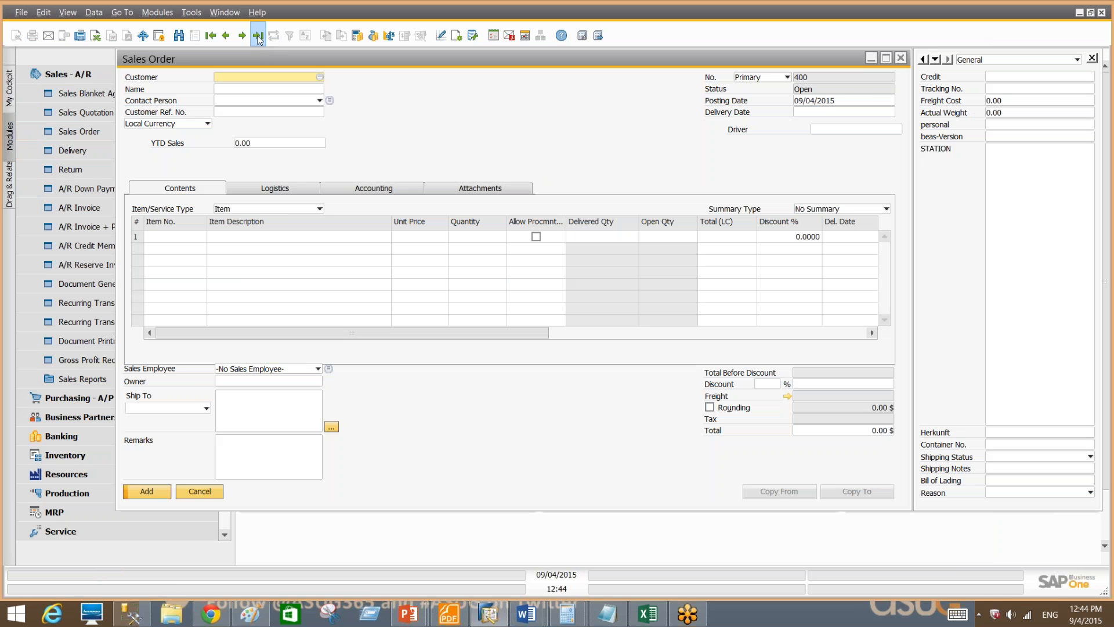
pyautogui.click(258, 36)
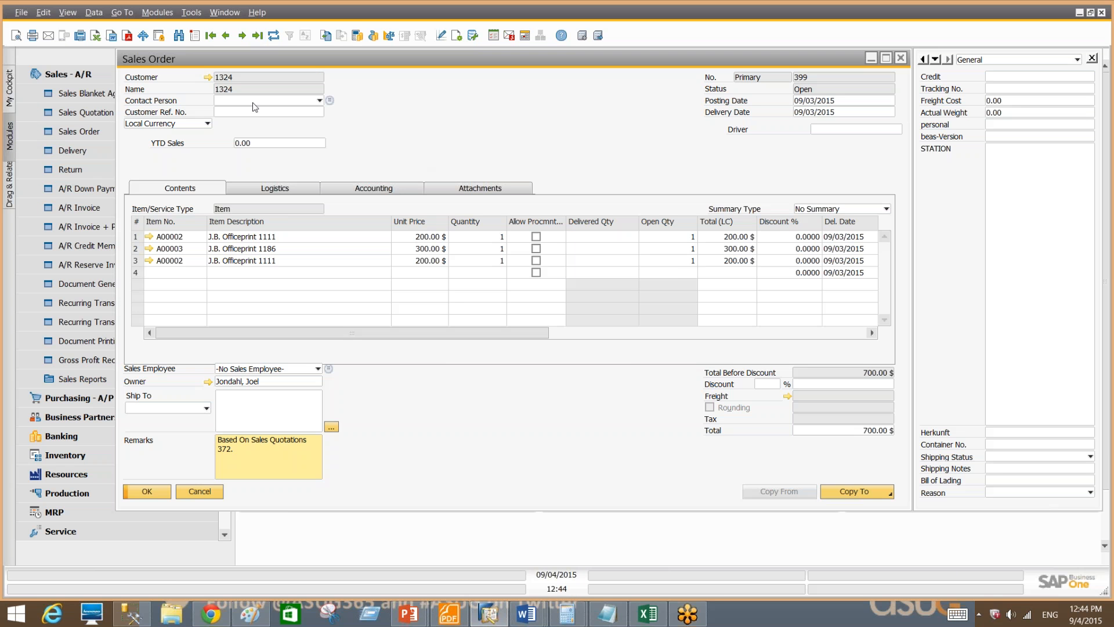
# Open the sales order's Layout and Sequence list and try to set the Test Sales Order printing sequence as default.
pyautogui.click(441, 36)
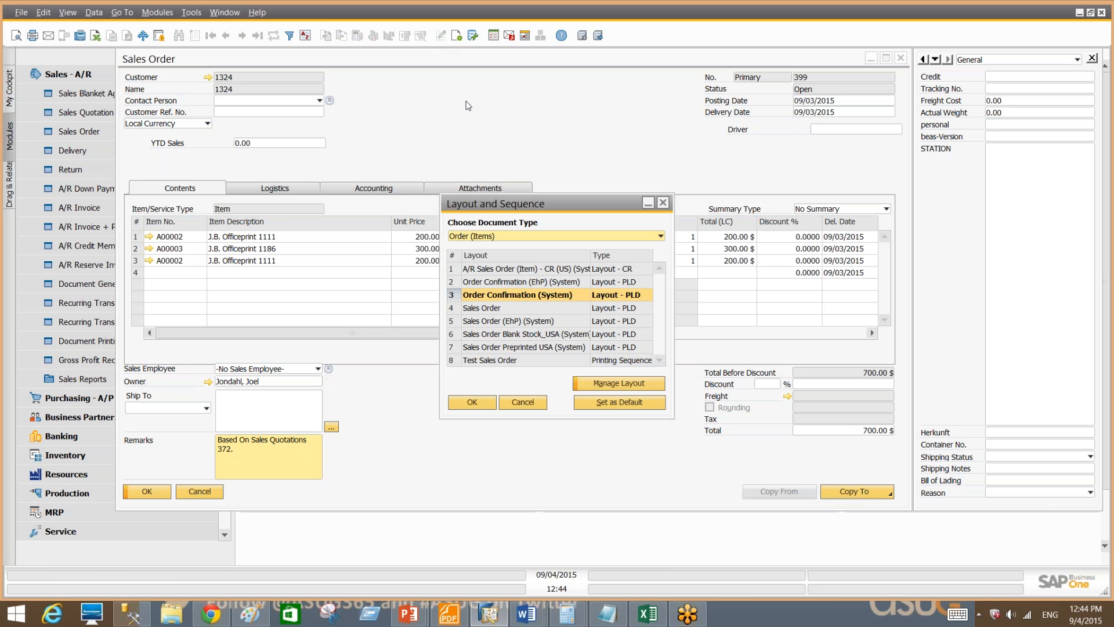
pyautogui.click(511, 360)
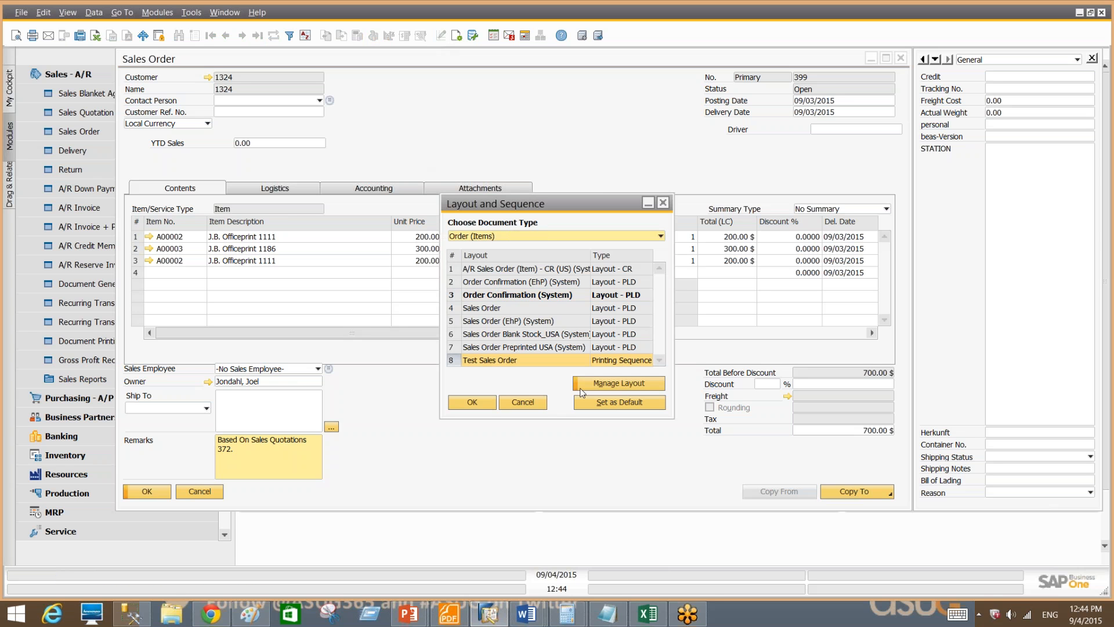
pyautogui.click(617, 403)
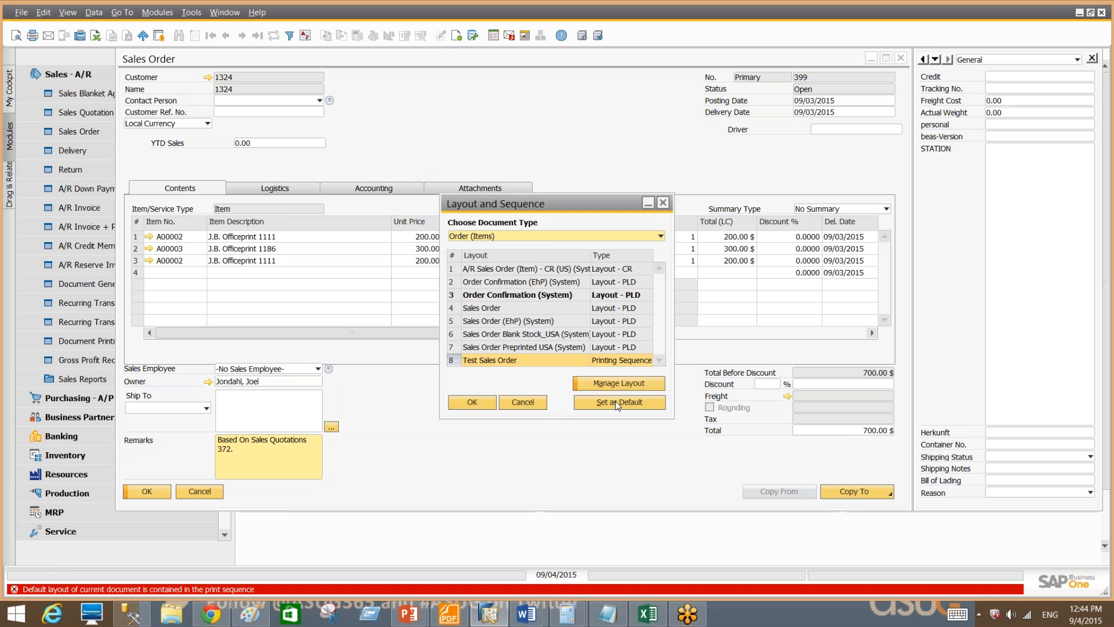
# View the default options for the Sales Order layout, including the specified business partner selection, and cancel without saving.
pyautogui.click(541, 309)
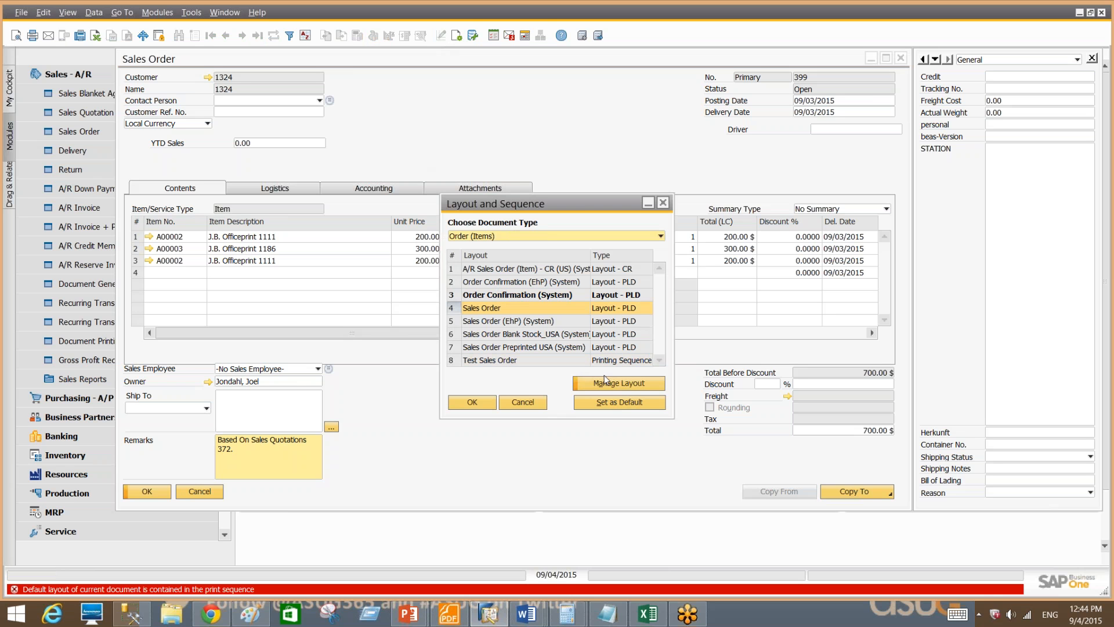
pyautogui.click(616, 406)
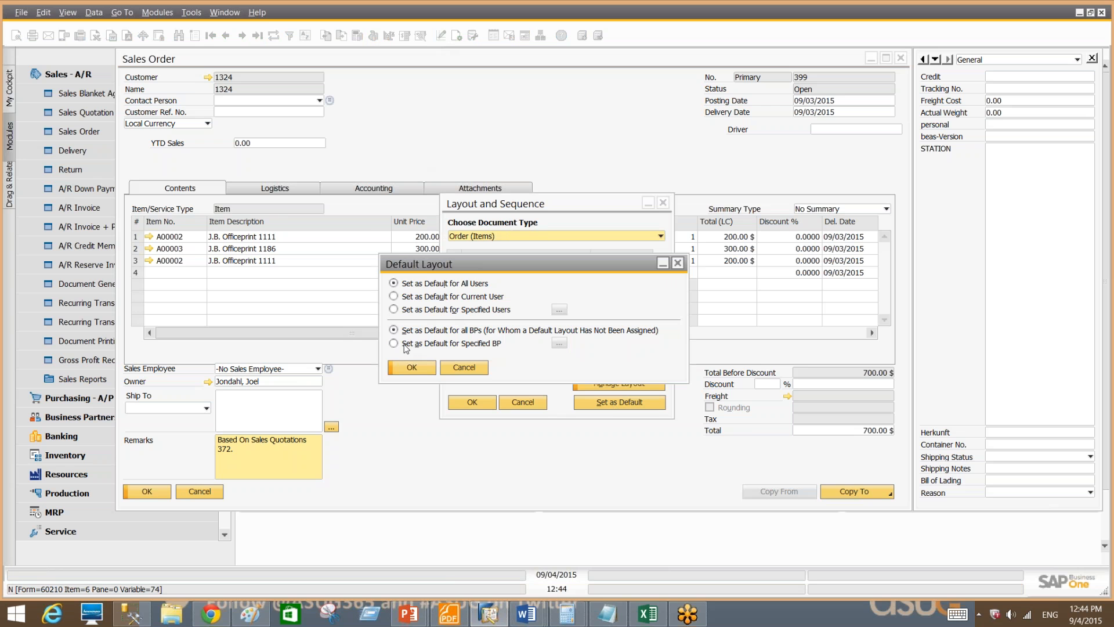
pyautogui.click(559, 344)
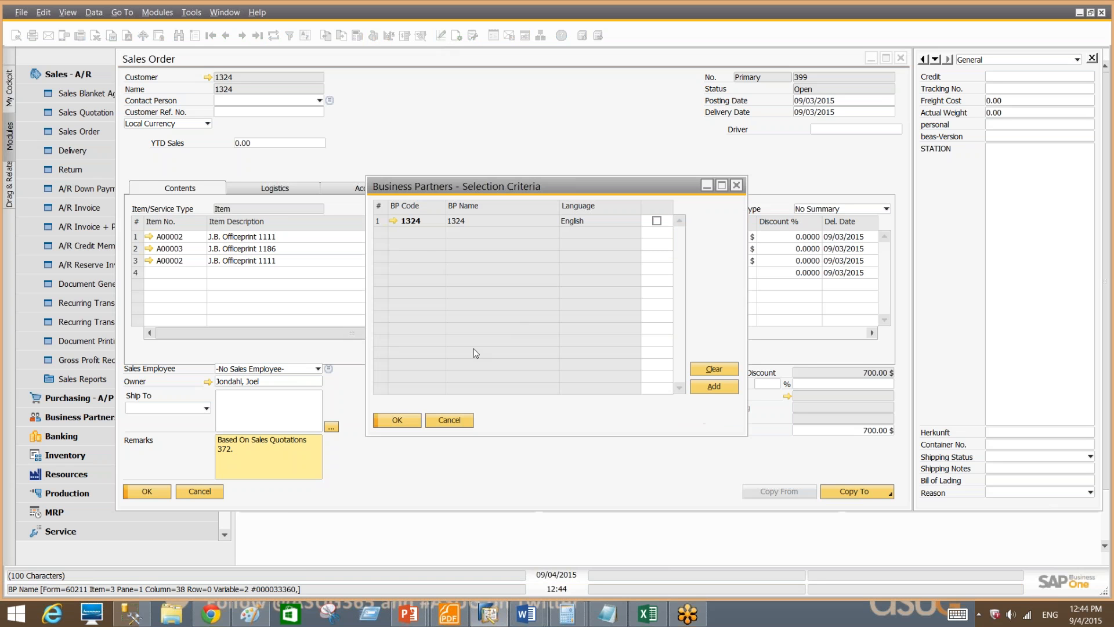
pyautogui.click(470, 419)
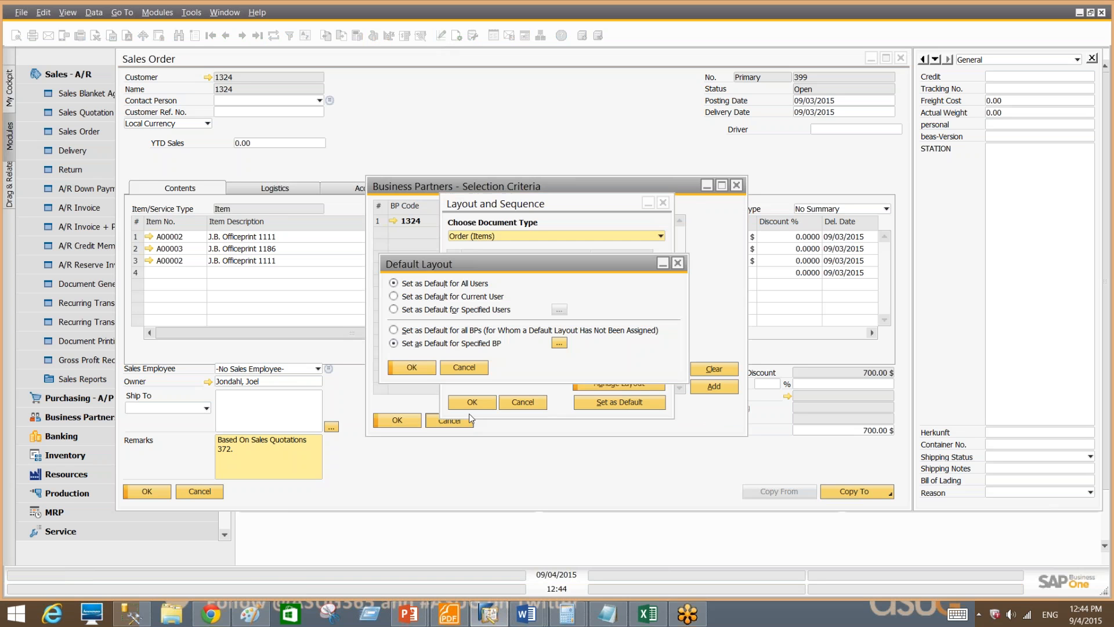
pyautogui.click(465, 367)
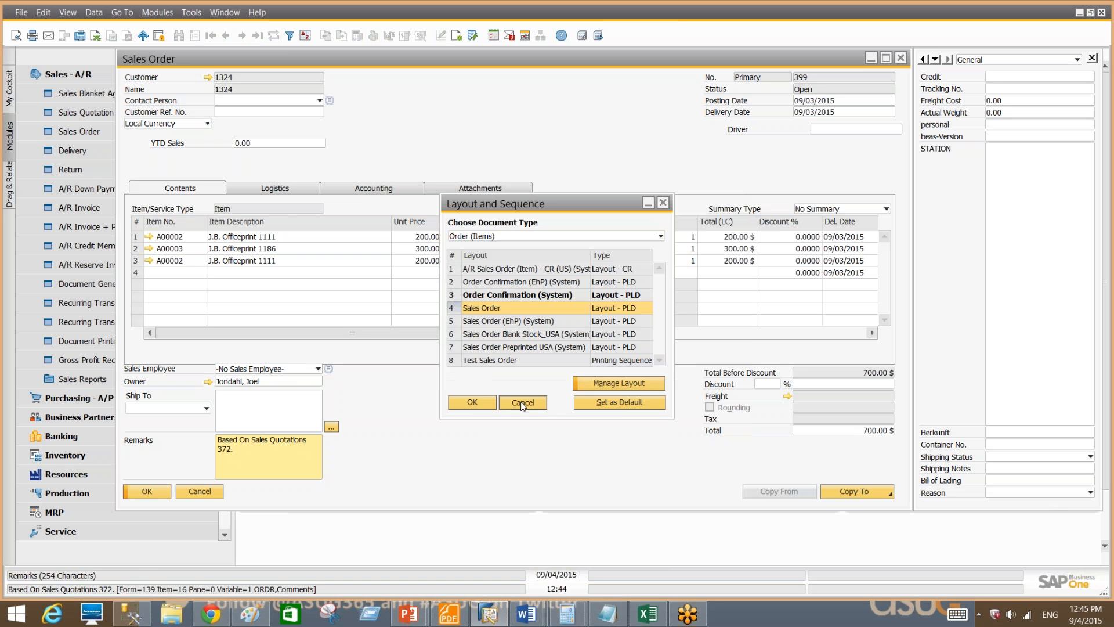
pyautogui.click(524, 403)
# View the preview layouts available for the sales order and cancel the selection.
pyautogui.click(23, 13)
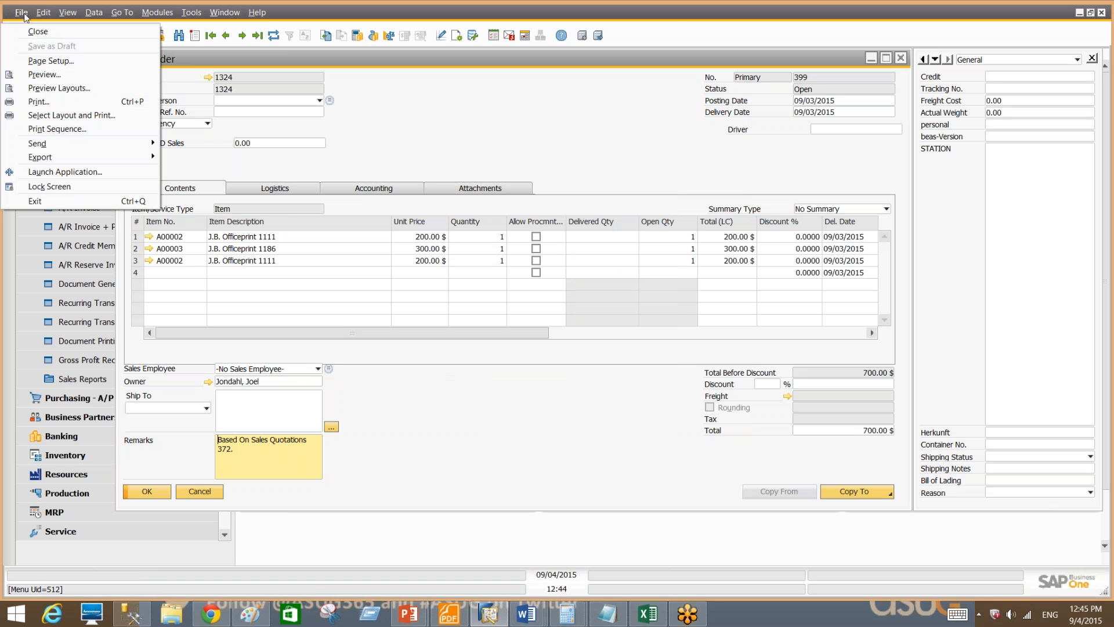
pyautogui.click(46, 87)
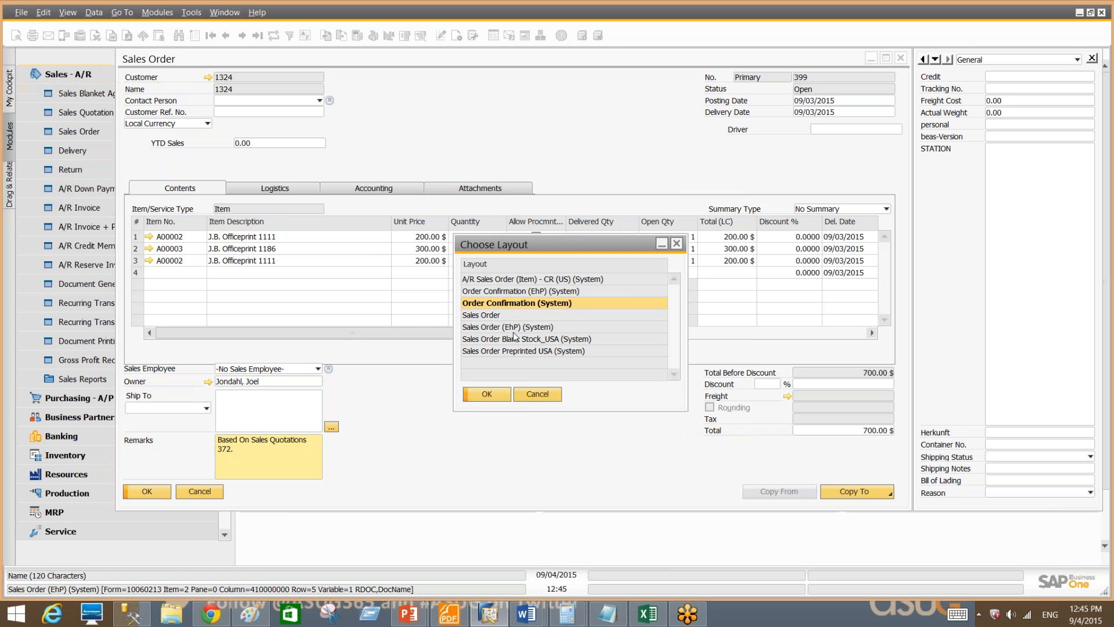
pyautogui.click(537, 394)
# View the layouts available for selecting and printing the sales order, highlight Sales Order Blank Stock_USA (System), and cancel without printing.
pyautogui.click(22, 12)
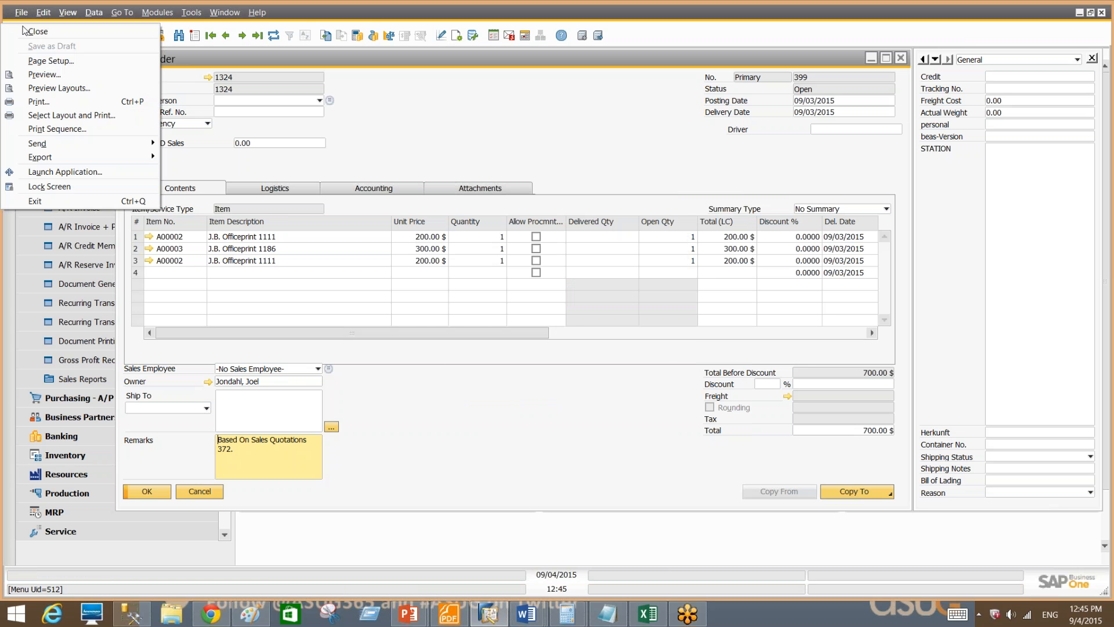
pyautogui.click(68, 117)
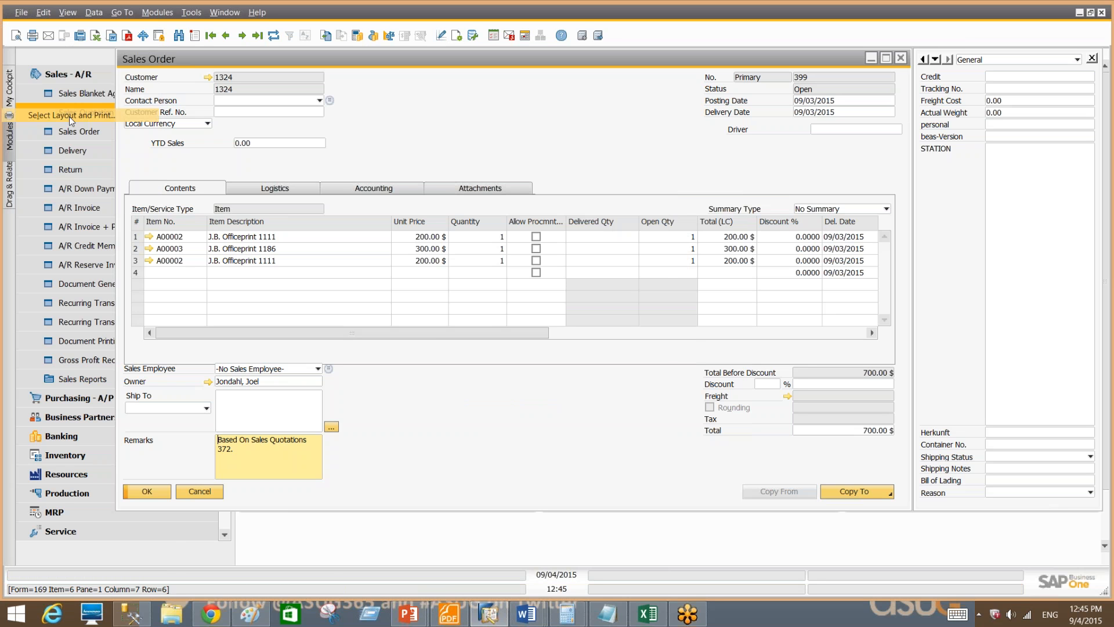
pyautogui.click(515, 339)
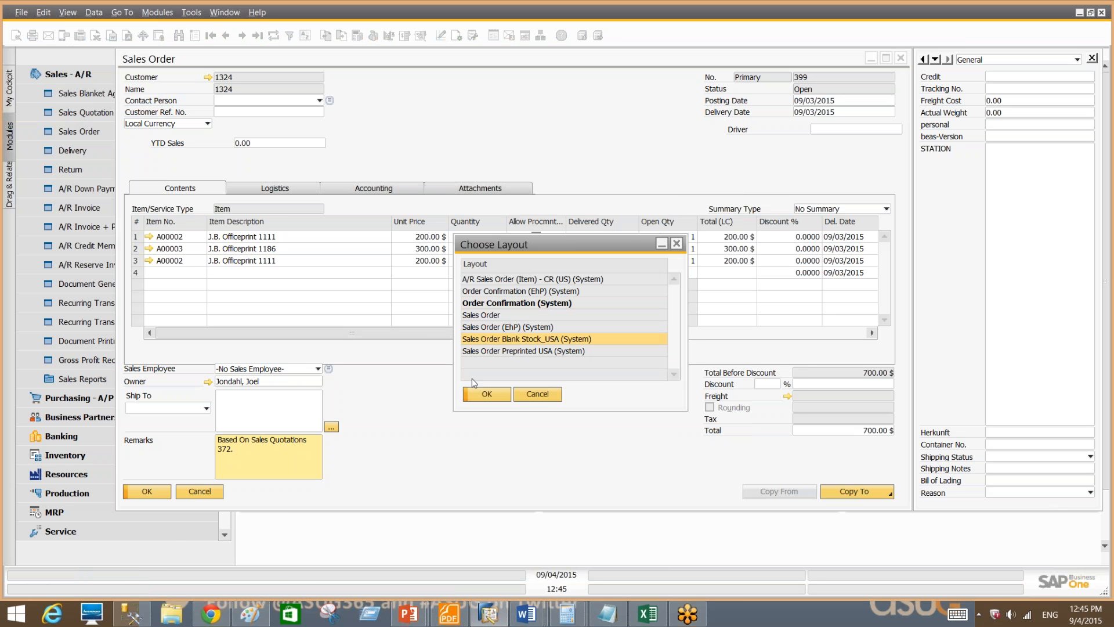
pyautogui.click(538, 395)
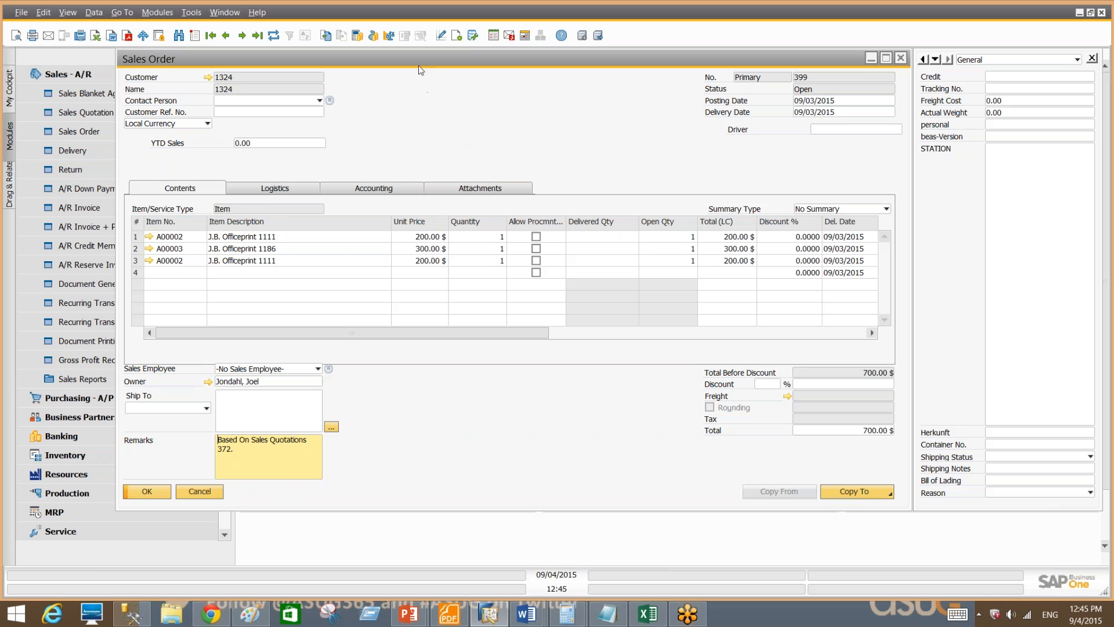
# Reposition the sales order window, display the previous sales order record and refresh it.
pyautogui.moveTo(412, 53); pyautogui.dragTo(399, 84)
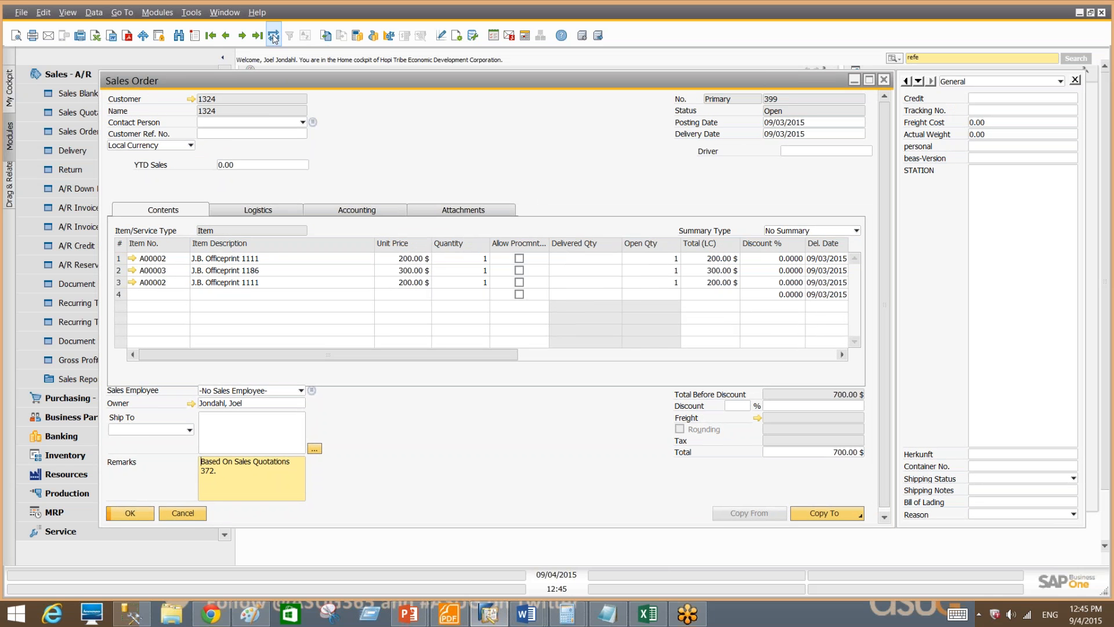
pyautogui.click(226, 35)
pyautogui.click(242, 35)
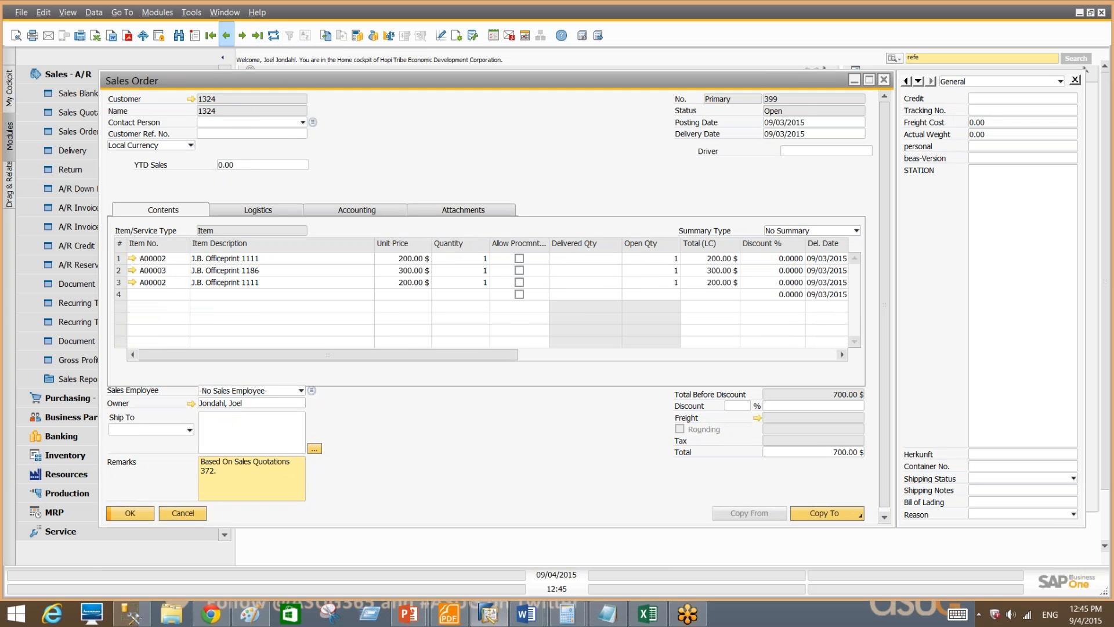
pyautogui.click(226, 36)
pyautogui.click(273, 35)
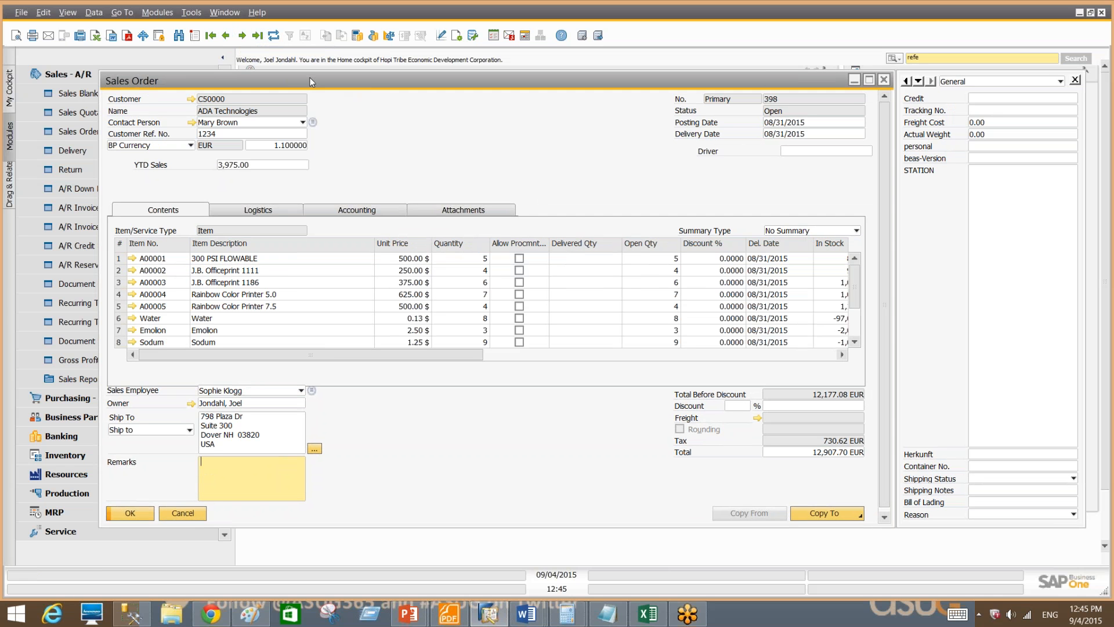
# View and refresh the inventory data of item A00001 from the sales order's first line, and close both records.
pyautogui.click(133, 258)
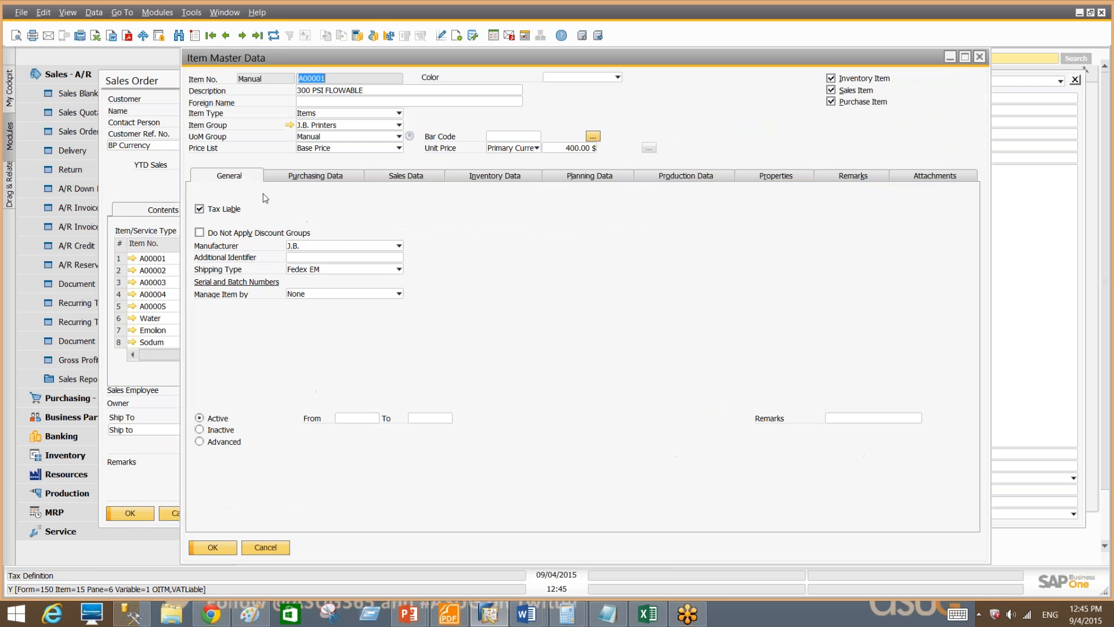
pyautogui.click(512, 177)
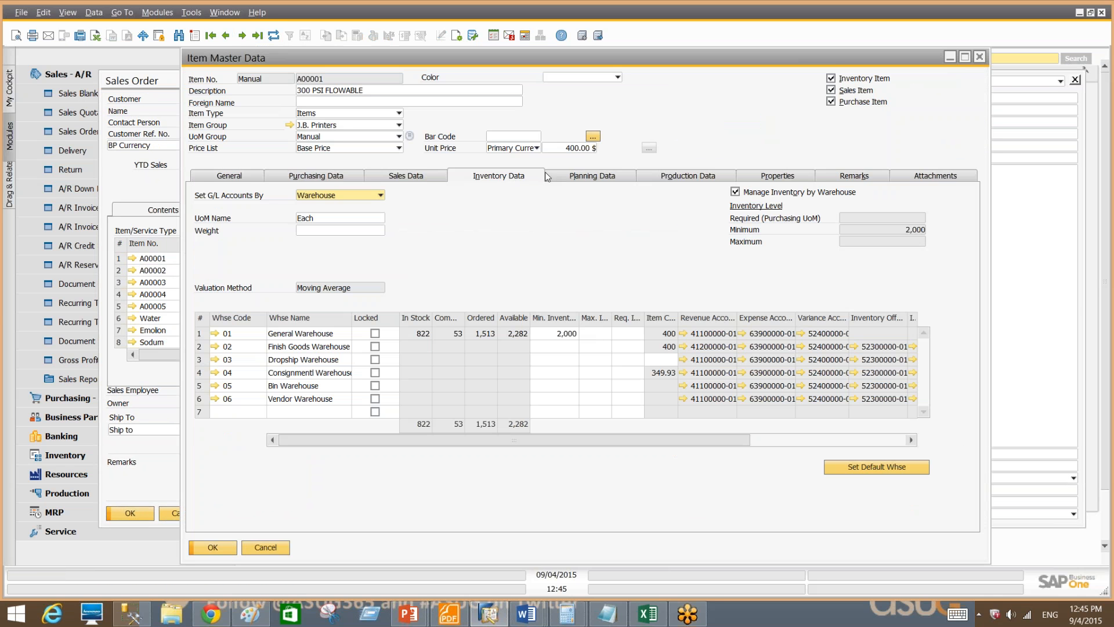
pyautogui.click(273, 36)
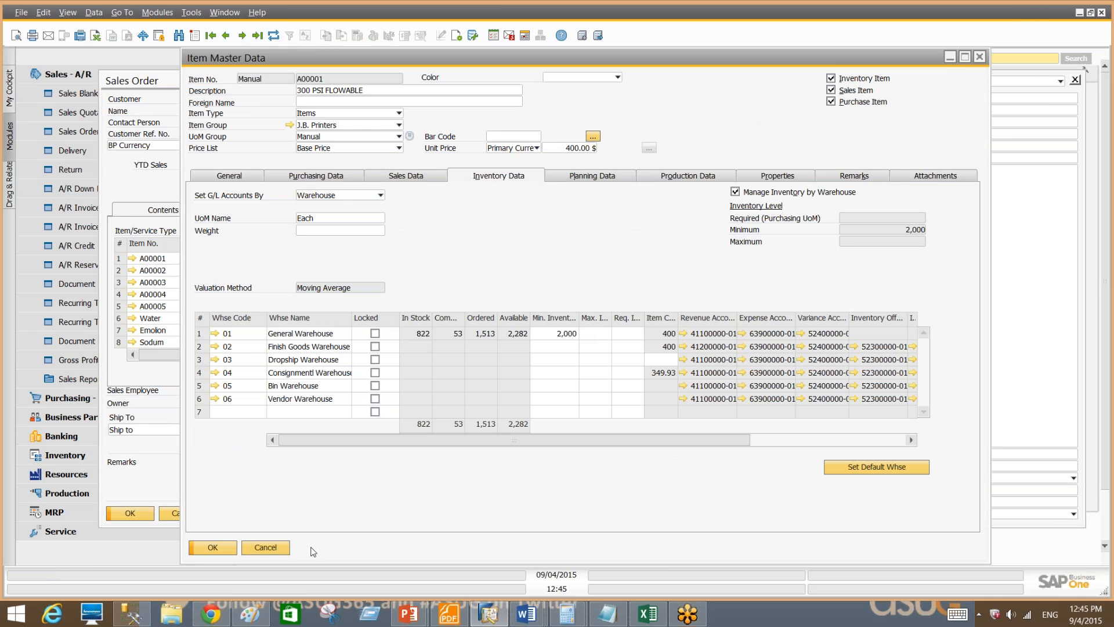
pyautogui.click(283, 548)
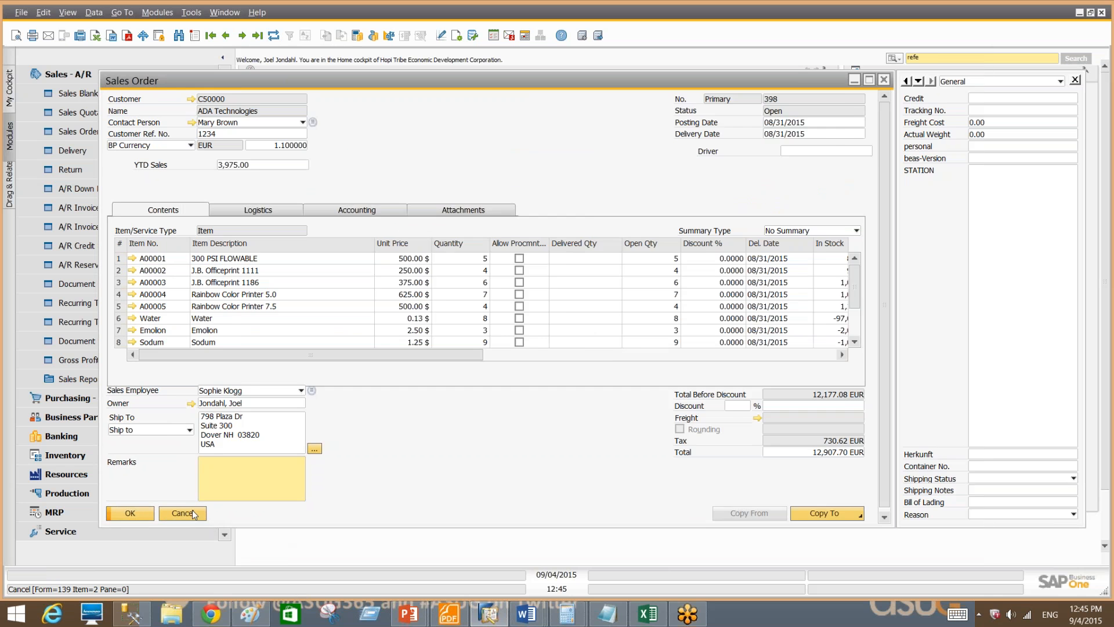
pyautogui.click(185, 512)
pyautogui.click(92, 73)
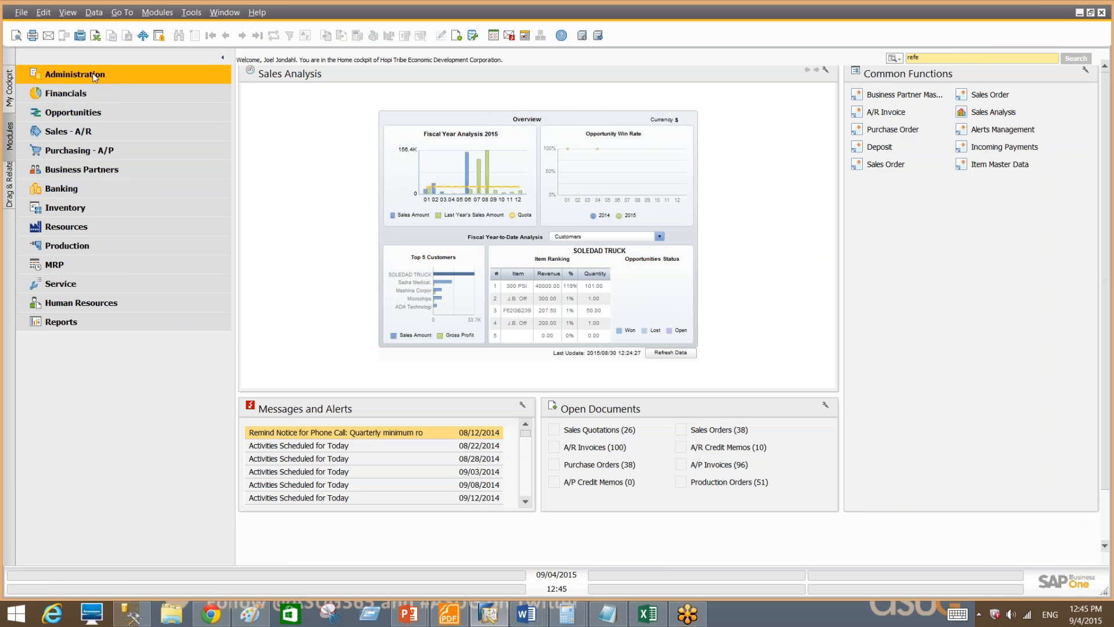
# Start a new sales order from the Sales - A/R module for the business partner PHARMACHOICE PHARMACY.
pyautogui.click(127, 130)
pyautogui.click(113, 133)
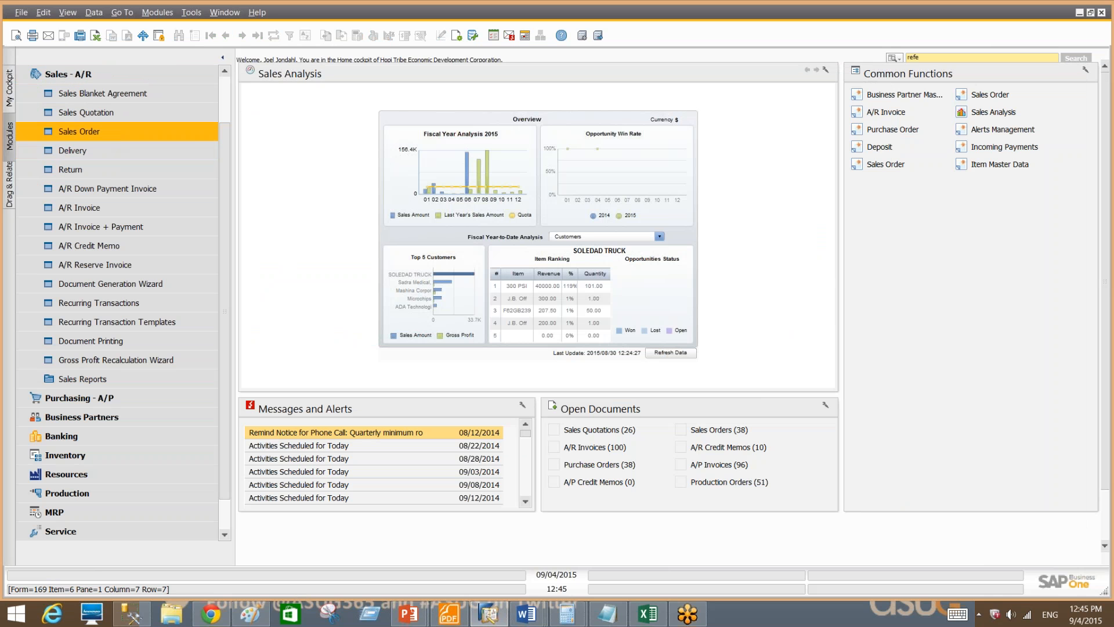
pyautogui.press('Tab')
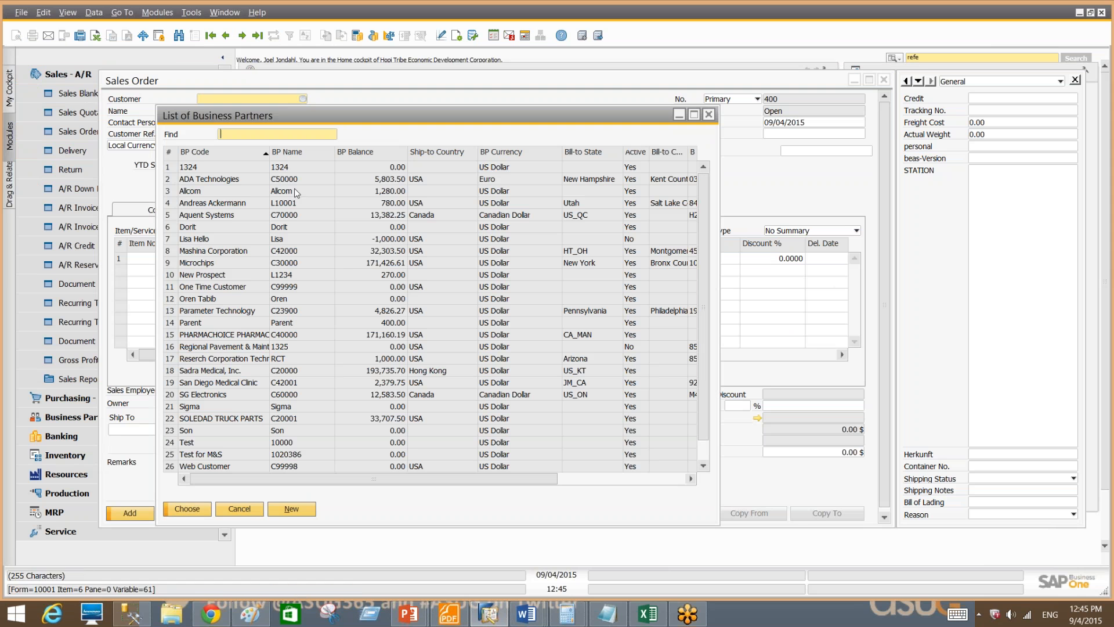
pyautogui.click(440, 239)
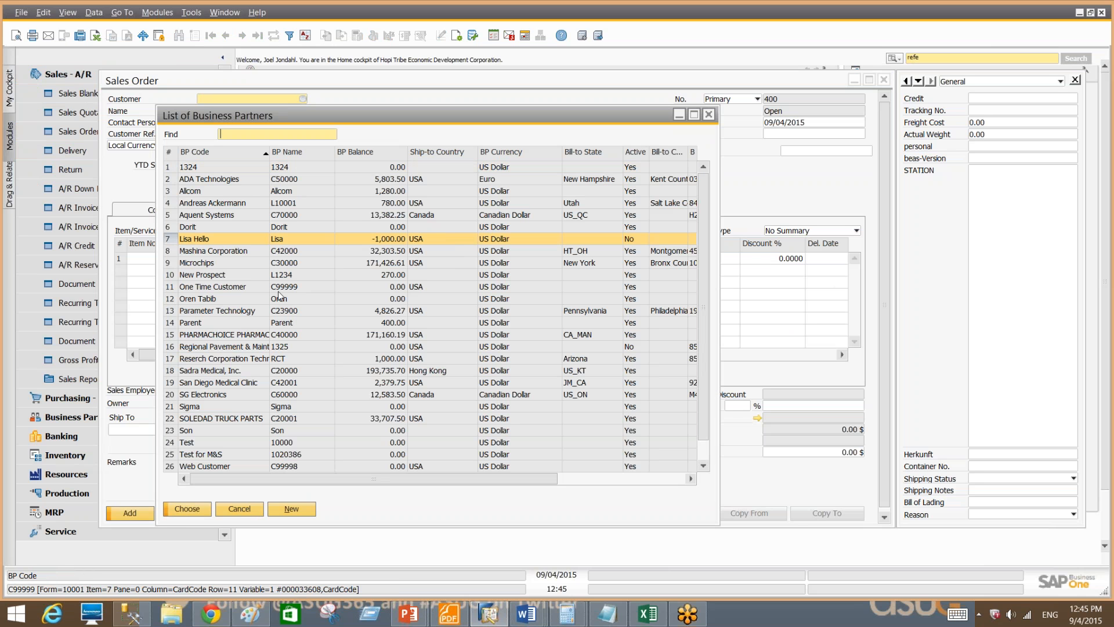
pyautogui.doubleClick(267, 340)
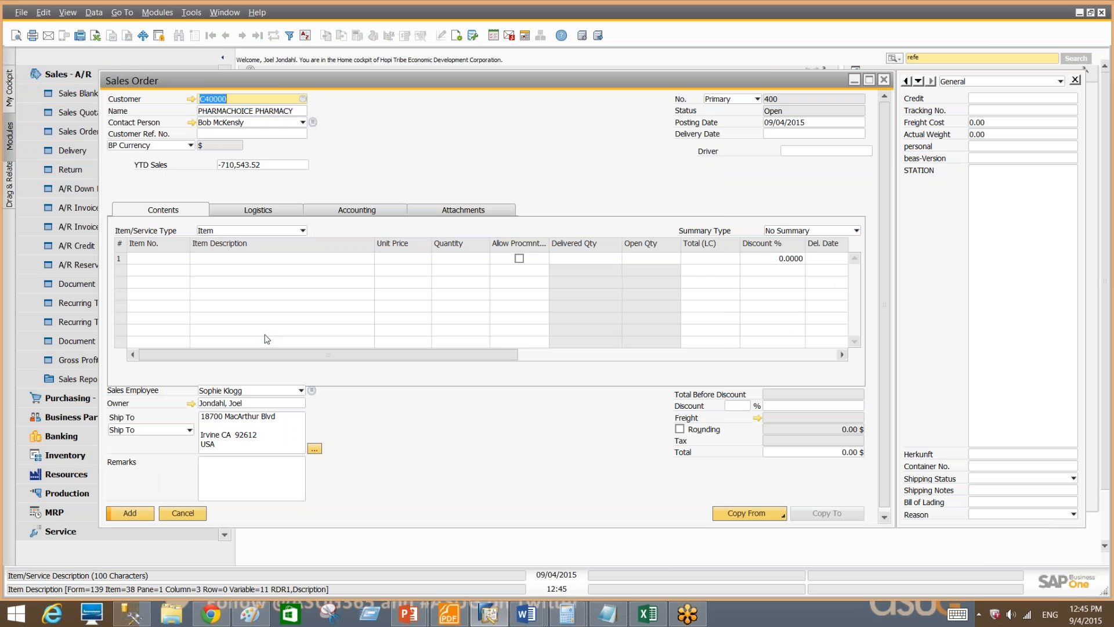
# Append "Hello" to the customer name on this sales order only, dismissing the business partner list.
pyautogui.click(284, 111)
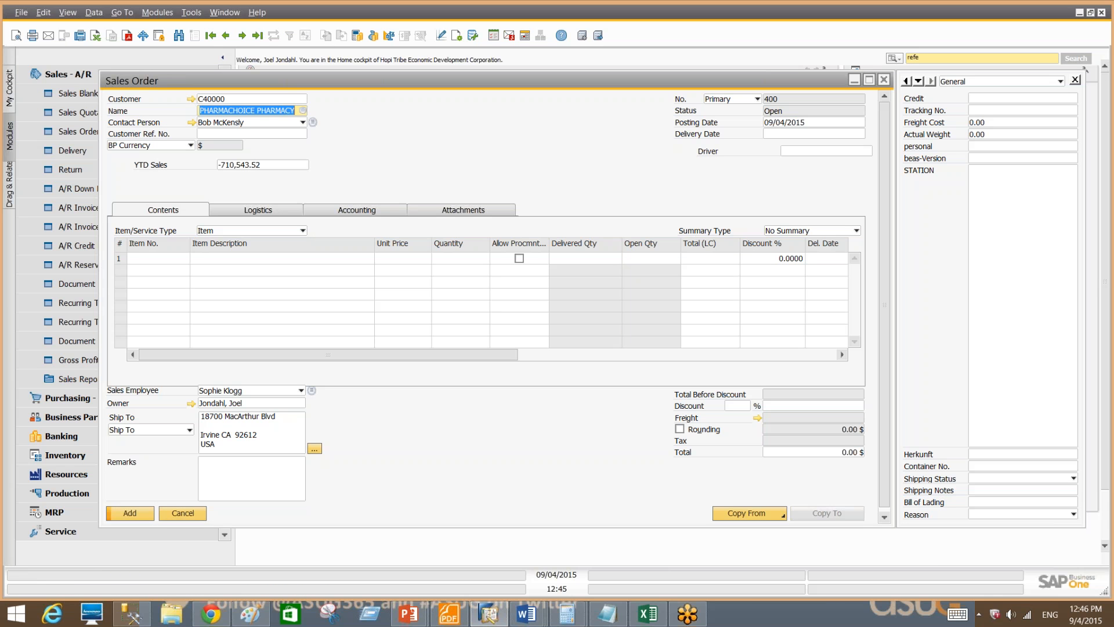
pyautogui.click(279, 111)
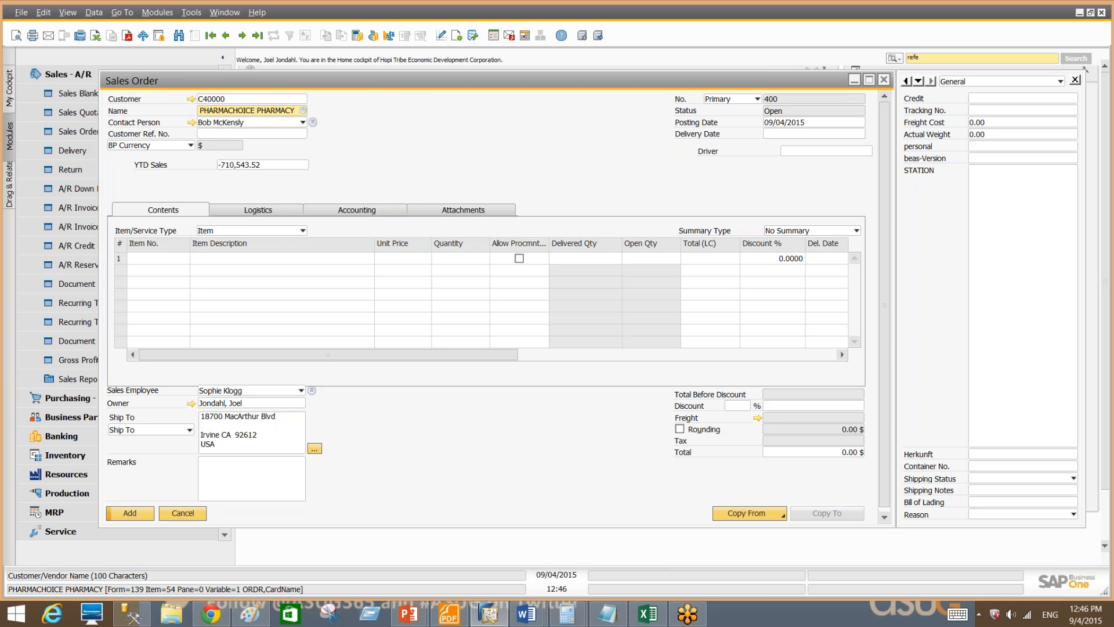
pyautogui.write('Hello')
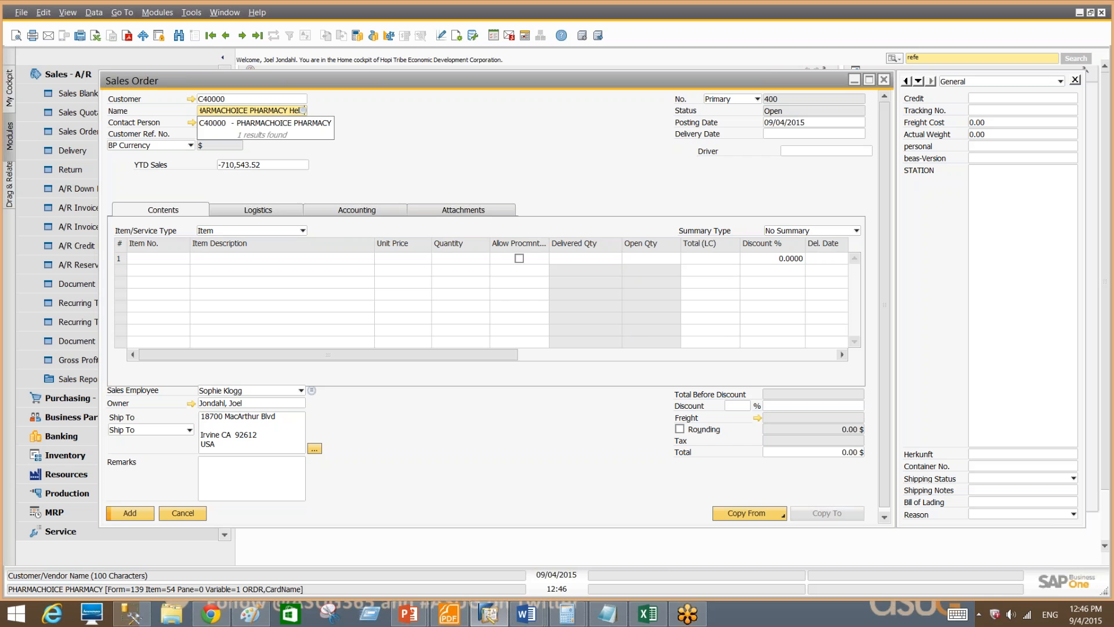
pyautogui.press('Tab')
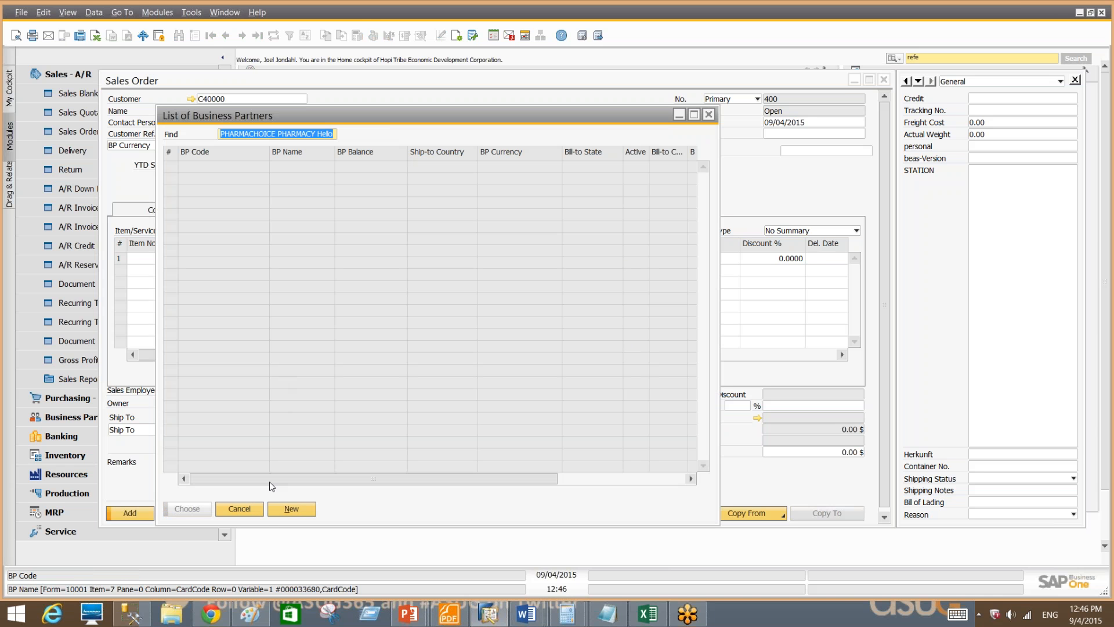
pyautogui.click(251, 511)
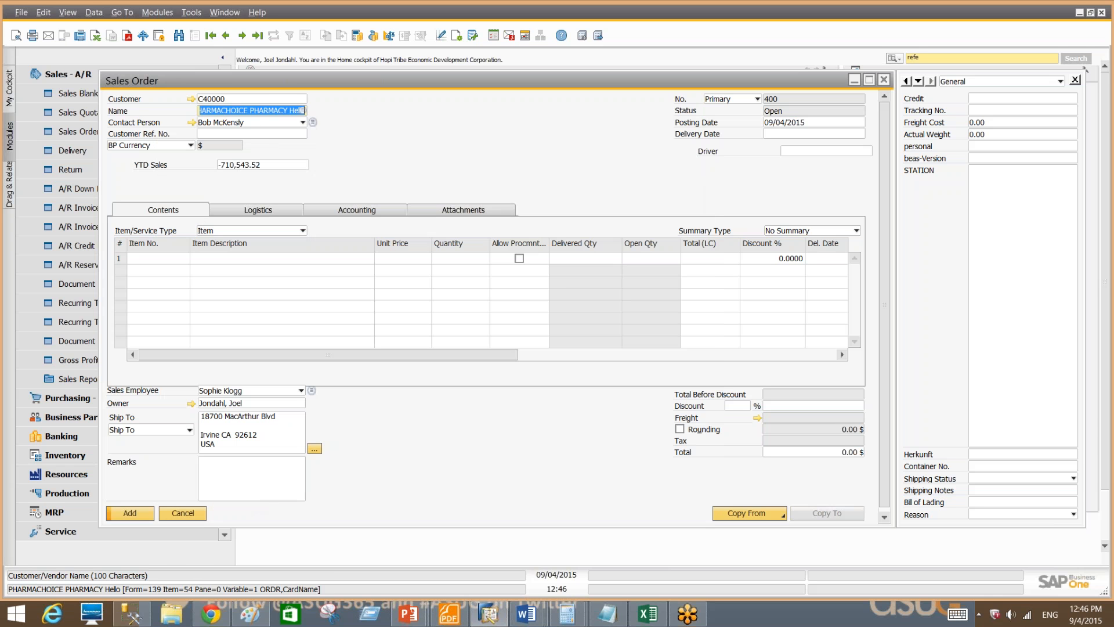
pyautogui.press('Tab')
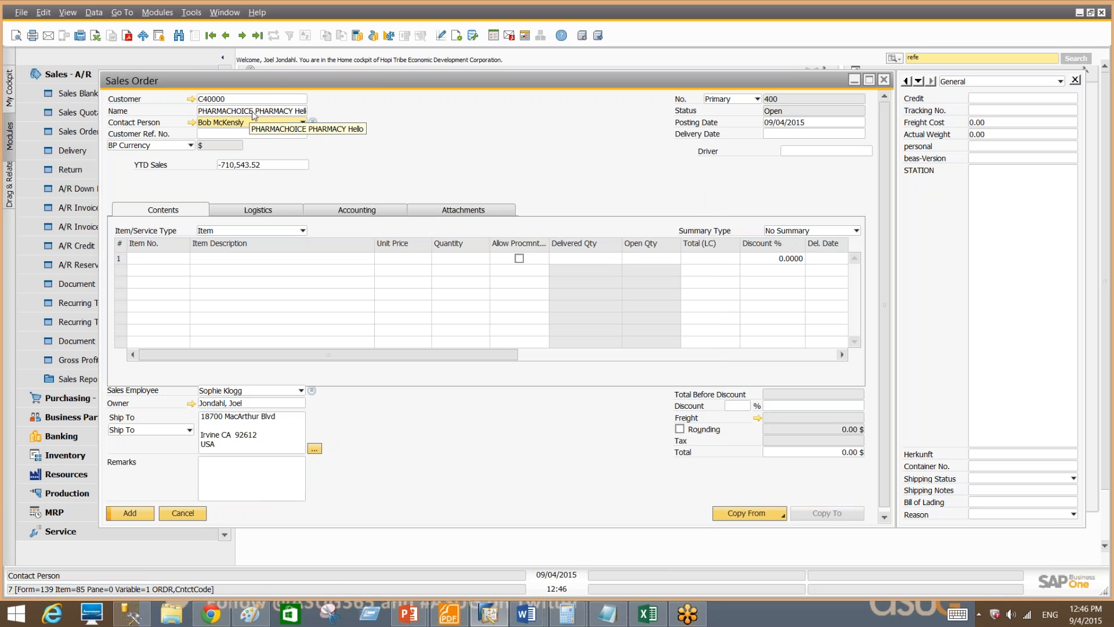
pyautogui.hotkey('shift', 'Tab')
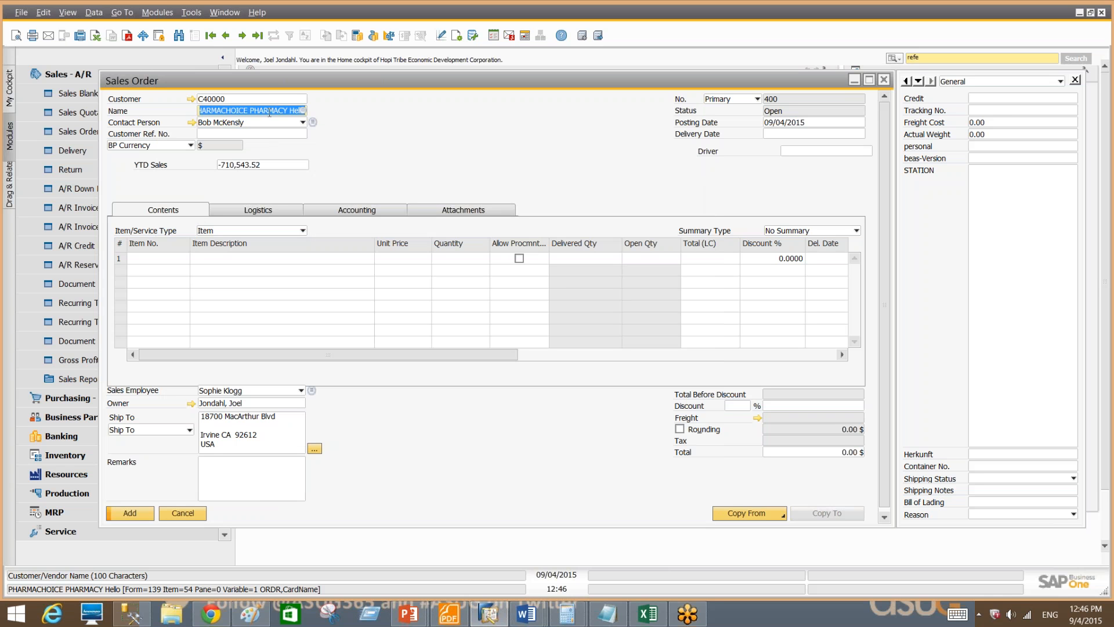
pyautogui.press('Tab')
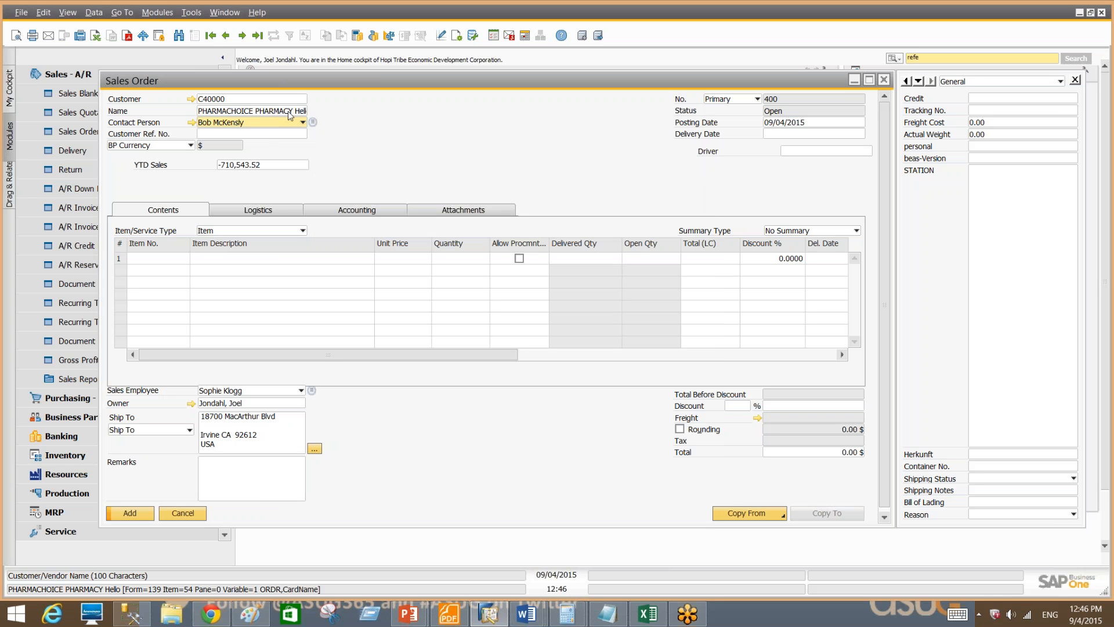
# Add item A00001 to the first line of the sales order from the list of items.
pyautogui.click(155, 259)
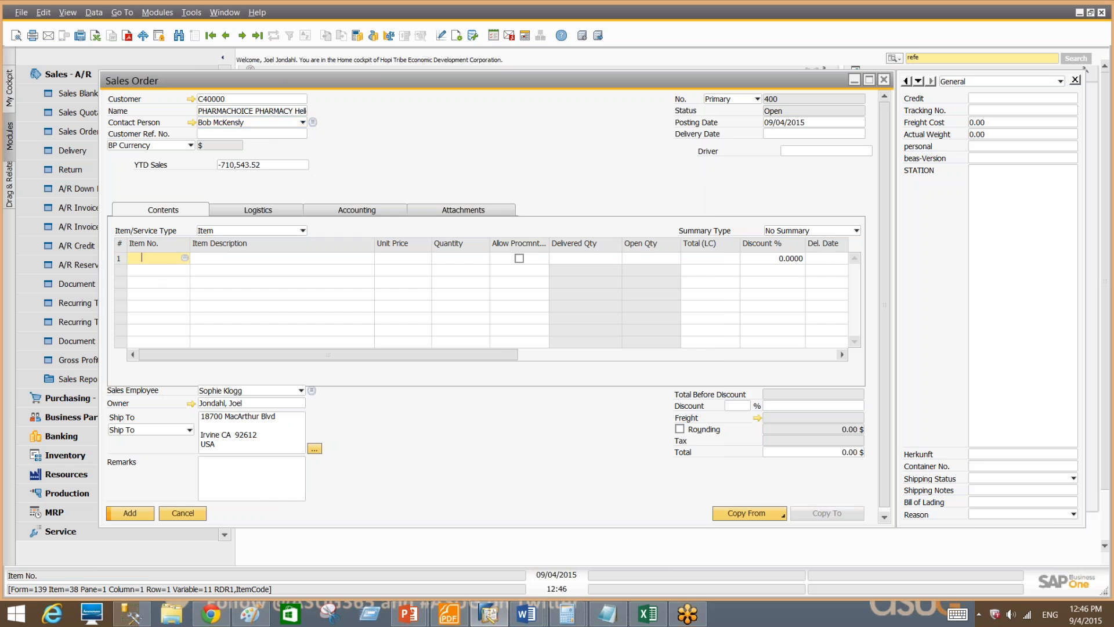
pyautogui.press('Tab')
pyautogui.doubleClick(242, 335)
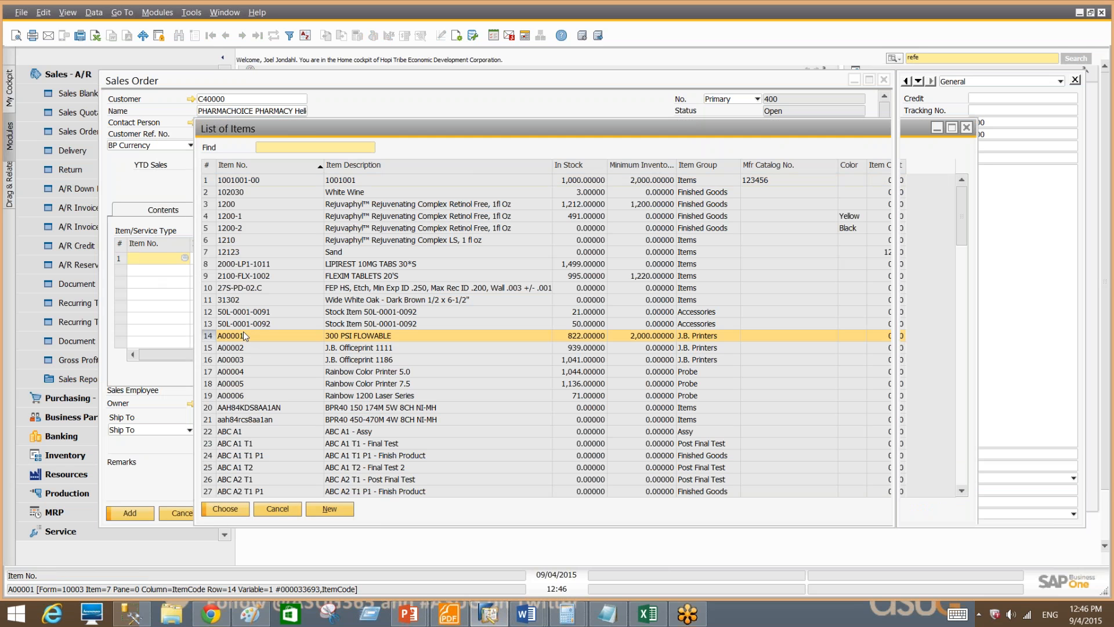
pyautogui.press('Tab')
# Append "- One time change" to the first line's item description, dismiss the item list, and discard the sales order.
pyautogui.click(270, 258)
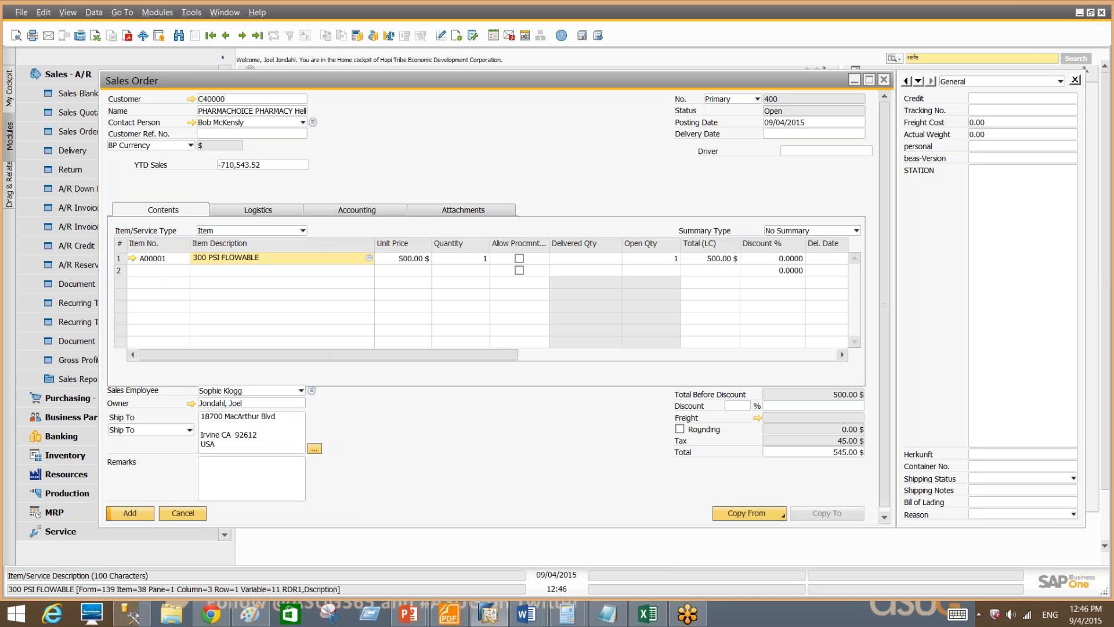
pyautogui.write('- One time change')
pyautogui.press('Tab')
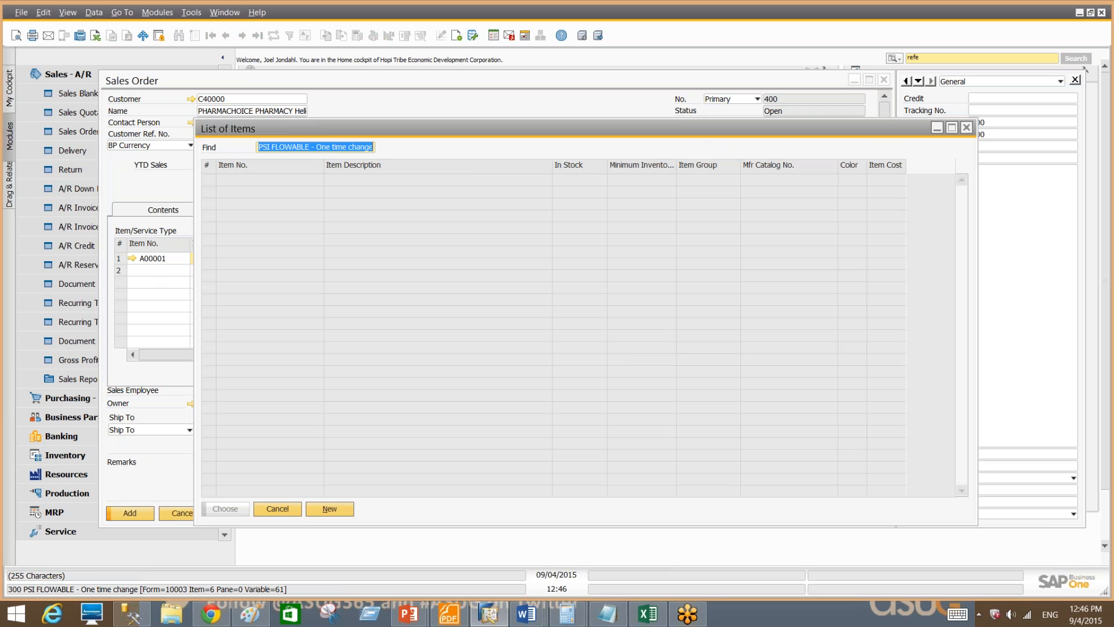
pyautogui.click(277, 508)
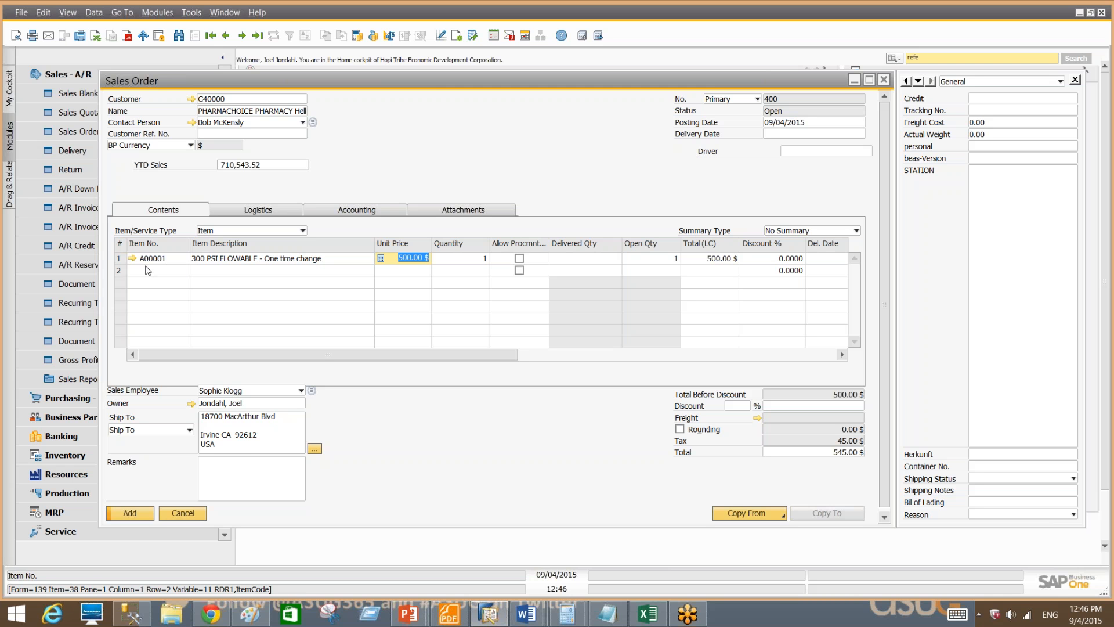
pyautogui.click(196, 514)
pyautogui.click(139, 74)
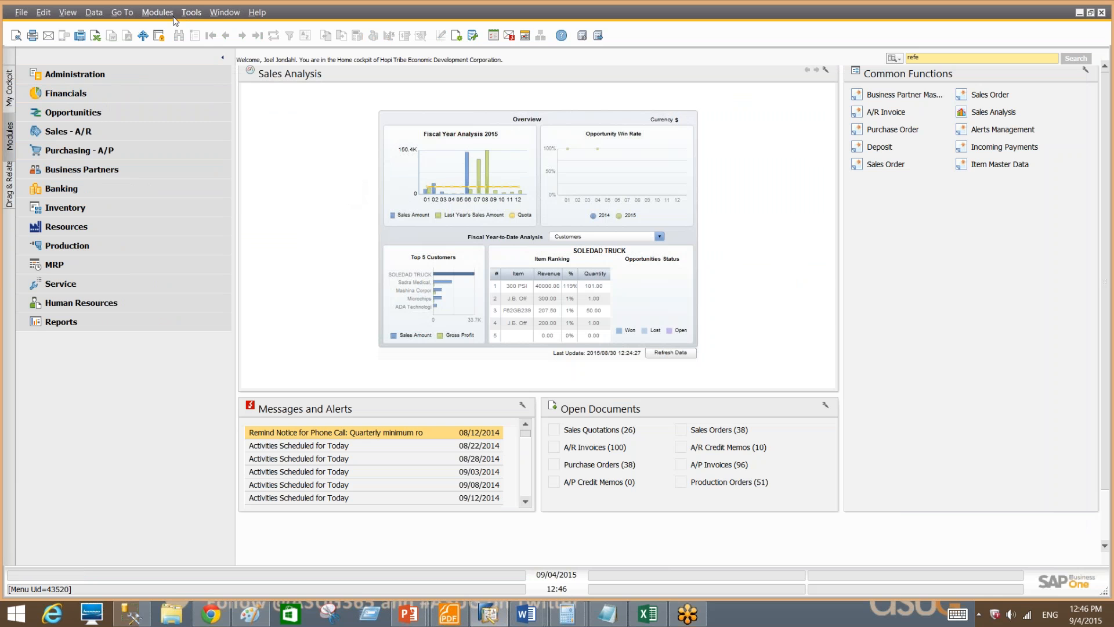
# View the available query tools, including Query Manager, Query Generator and Query Wizard.
pyautogui.click(191, 12)
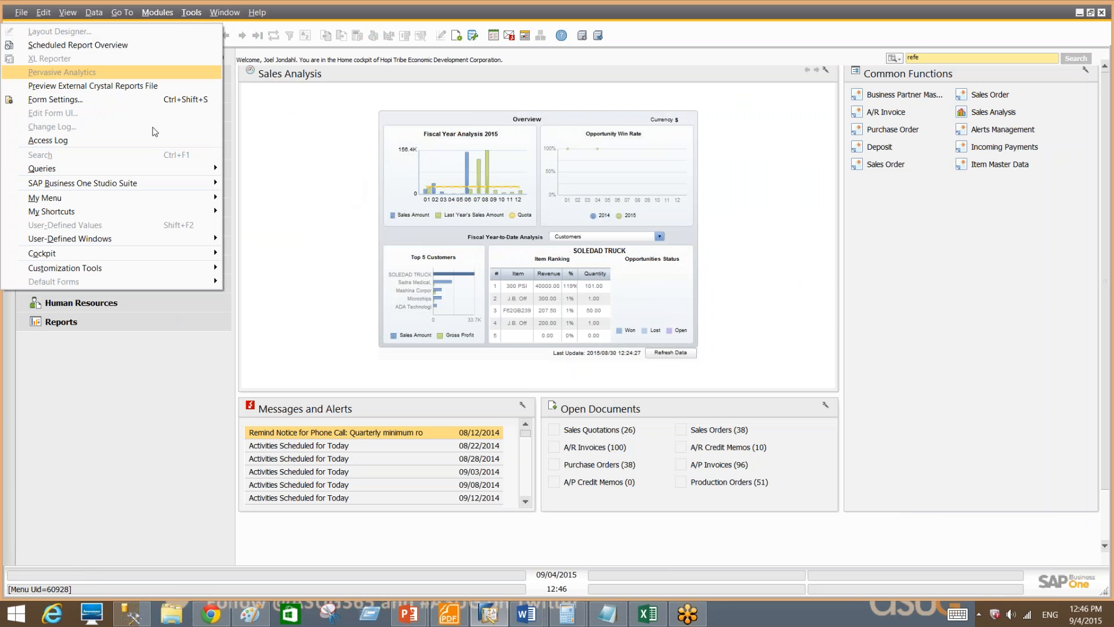
pyautogui.moveTo(166, 173)
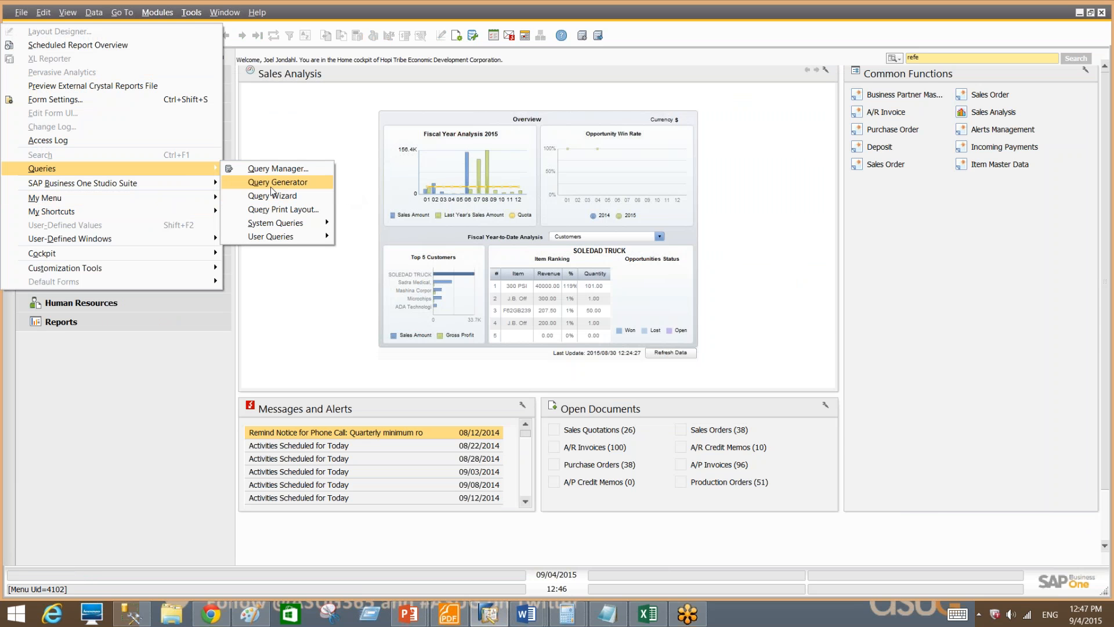
# Switch to the SAP B1 Tips and Tricks PDF in Chrome and examine its query and general tips sections.
pyautogui.hotkey('alt', 'Tab')
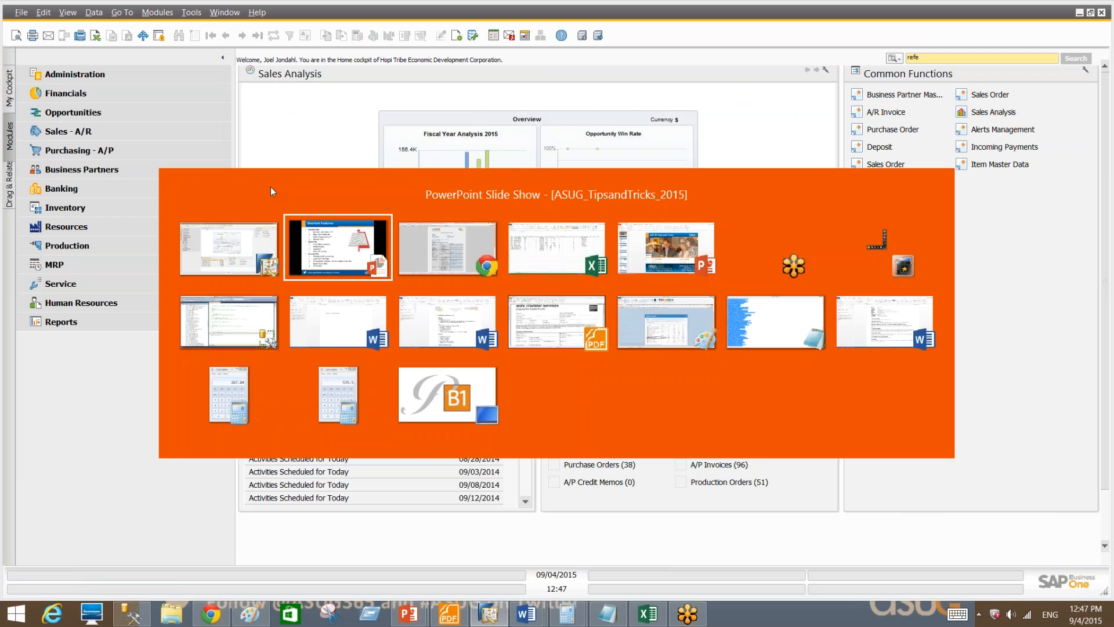
pyautogui.press('Tab')
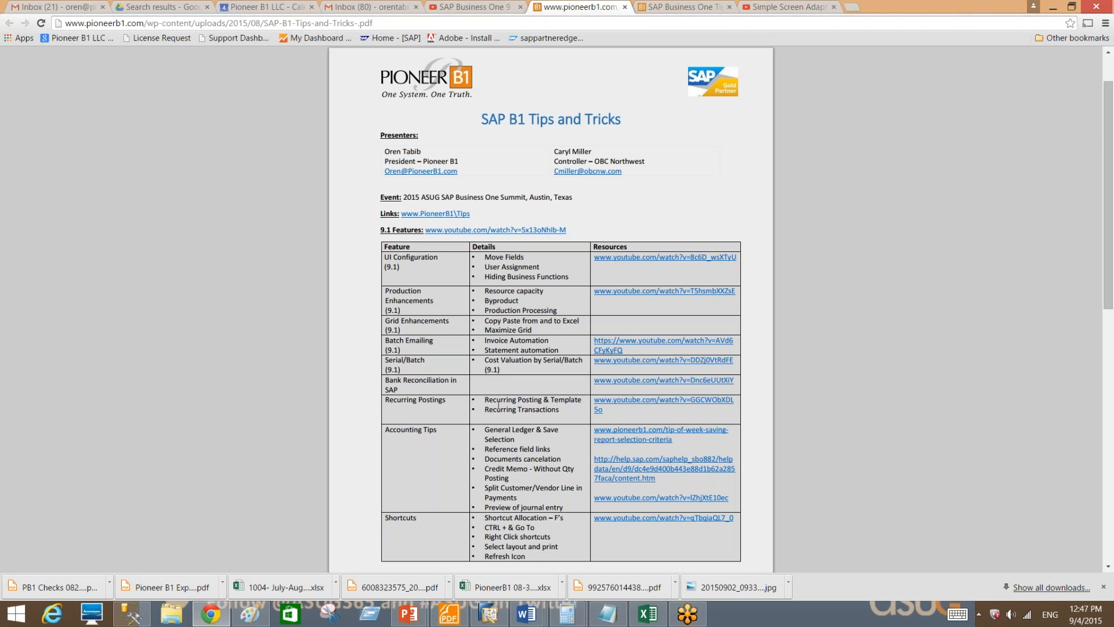
pyautogui.scroll(-6, 489, 376)
pyautogui.scroll(-3, 489, 376)
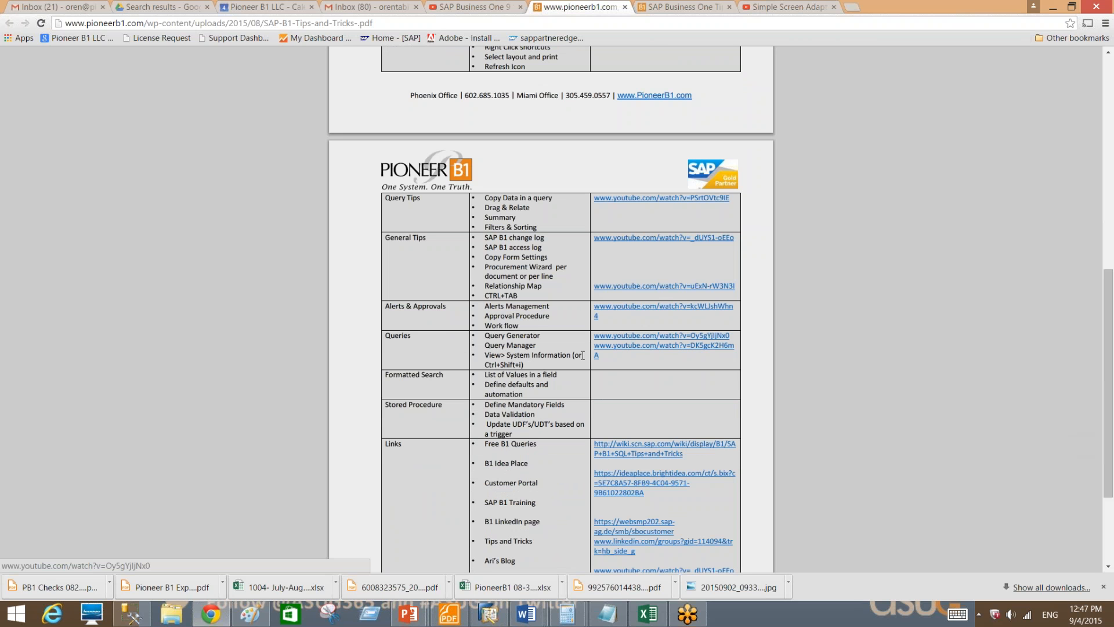
# Switch back to SAP Business One and run the BP Balances query from the General category of Query Manager.
pyautogui.hotkey('alt', 'Tab')
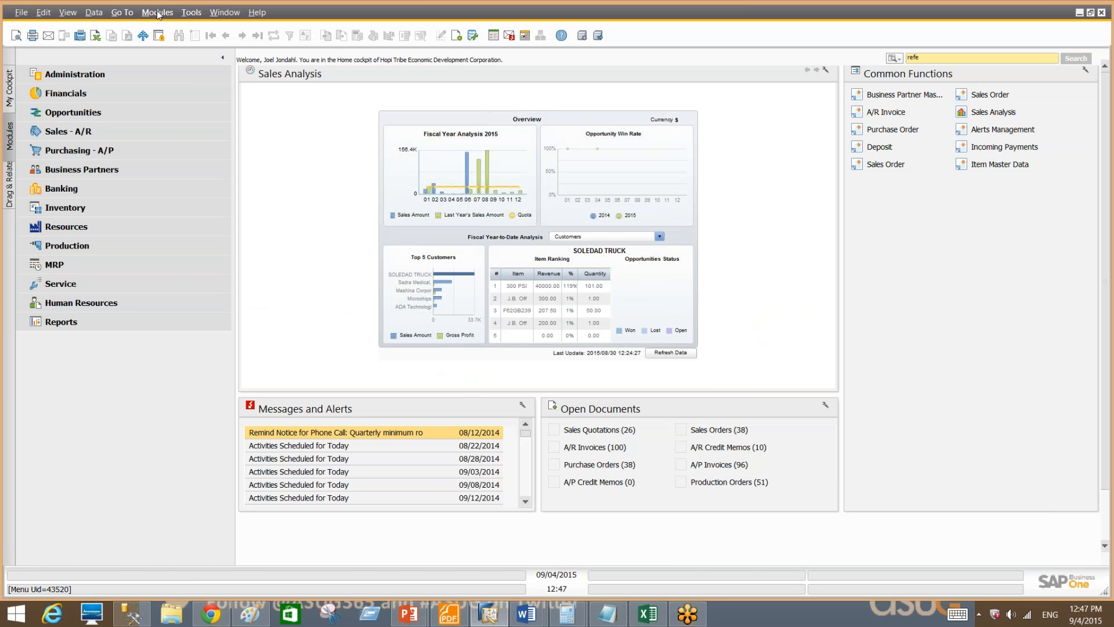
pyautogui.hotkey('alt', 'Tab')
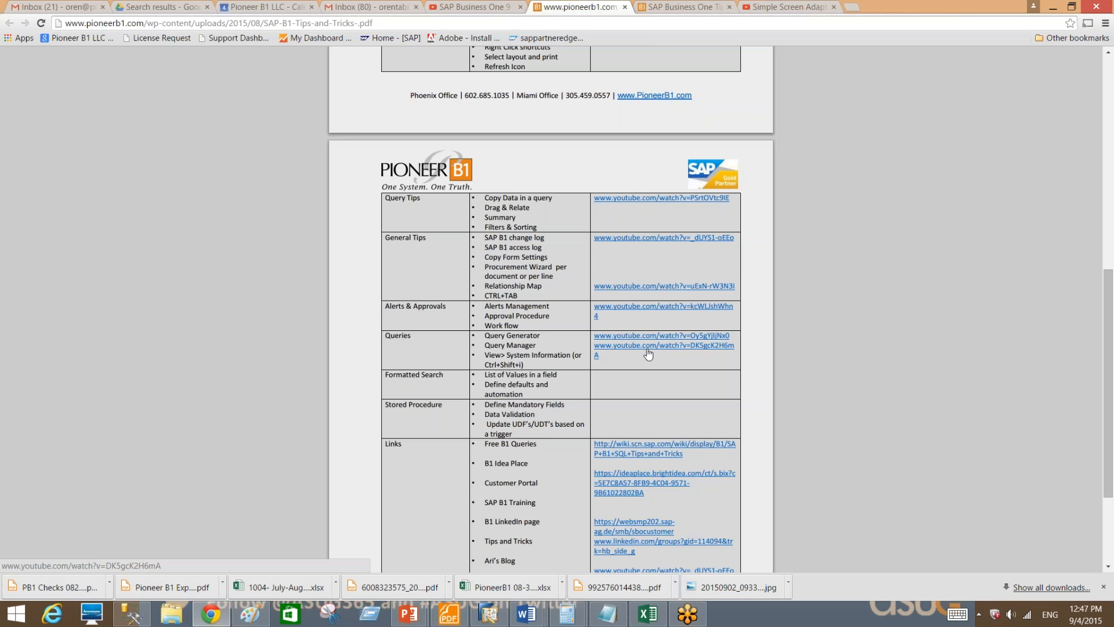
pyautogui.hotkey('alt', 'Tab')
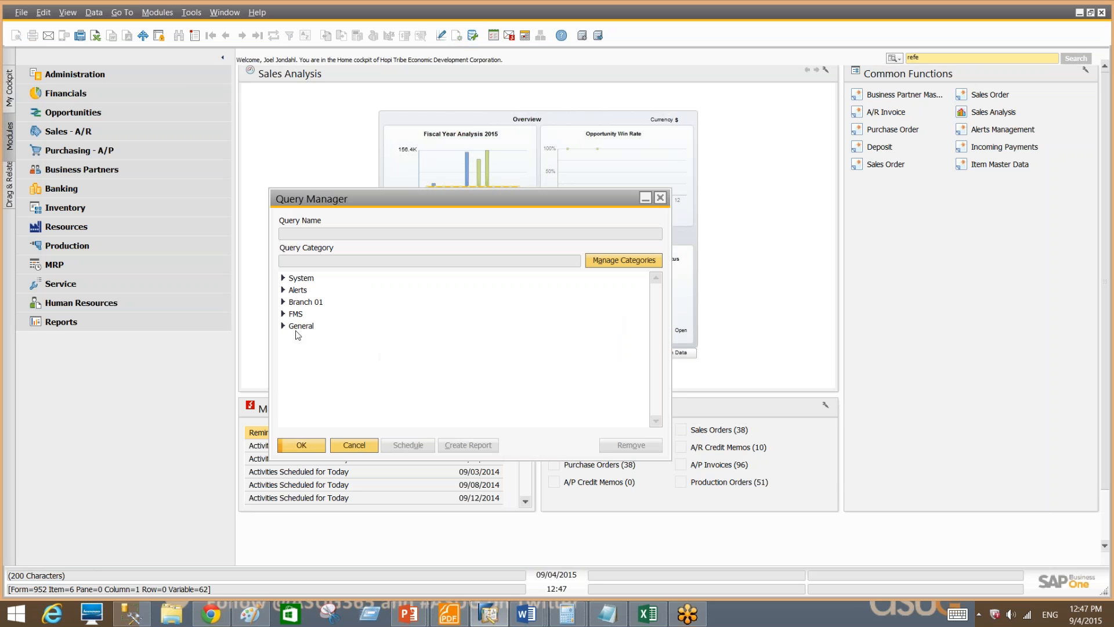
pyautogui.click(283, 327)
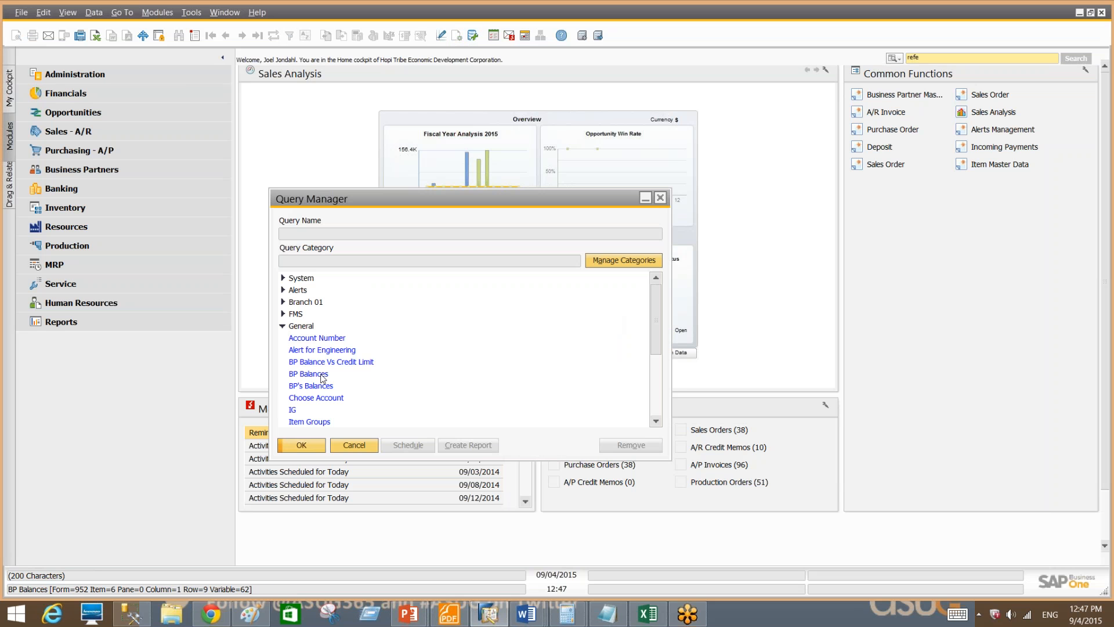
pyautogui.doubleClick(321, 375)
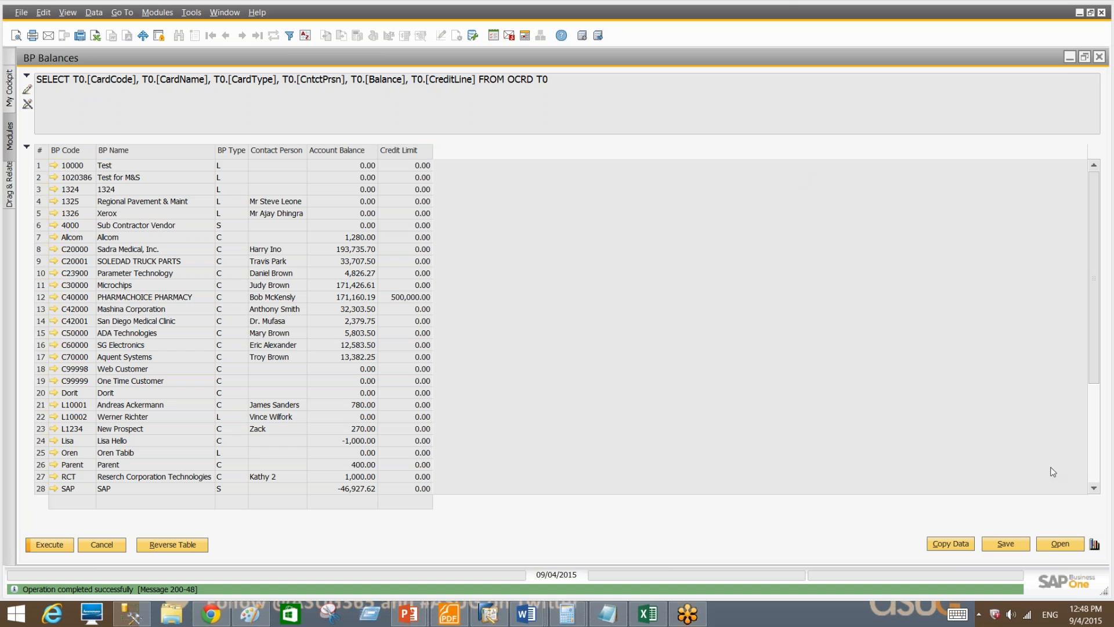
# Filter the BP Balances results to records with an Account Balance greater than 0.00.
pyautogui.click(957, 548)
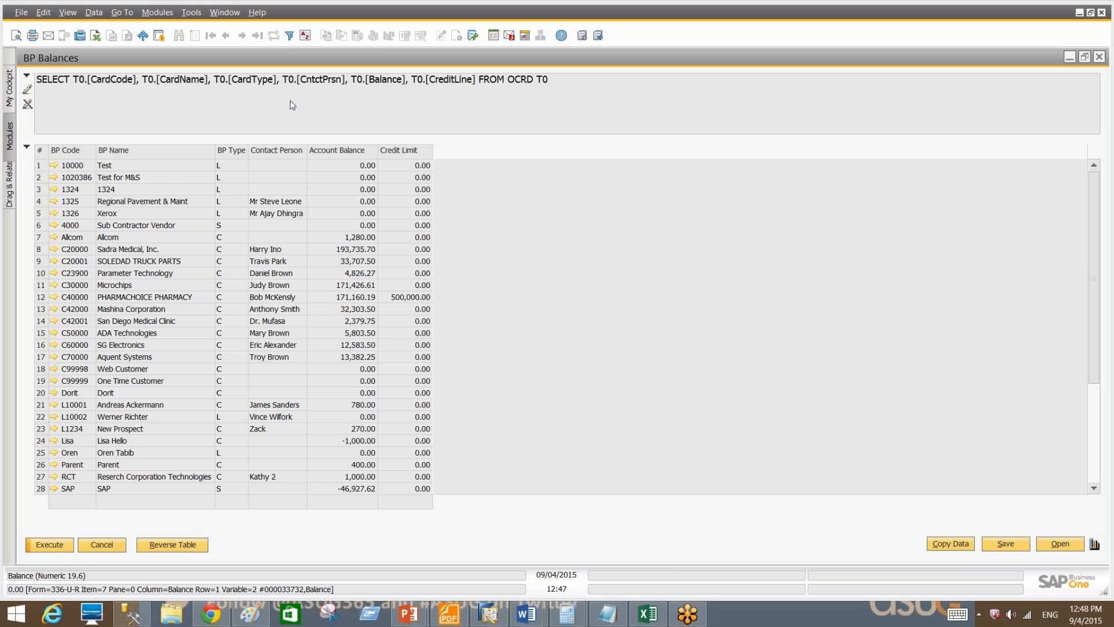
pyautogui.click(290, 36)
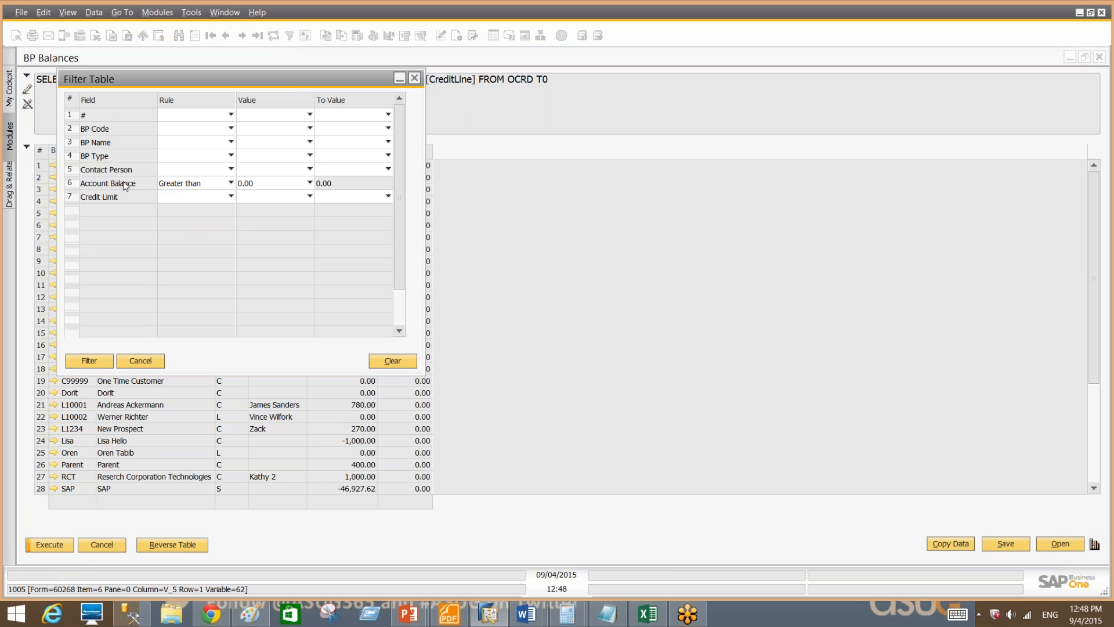
pyautogui.click(89, 360)
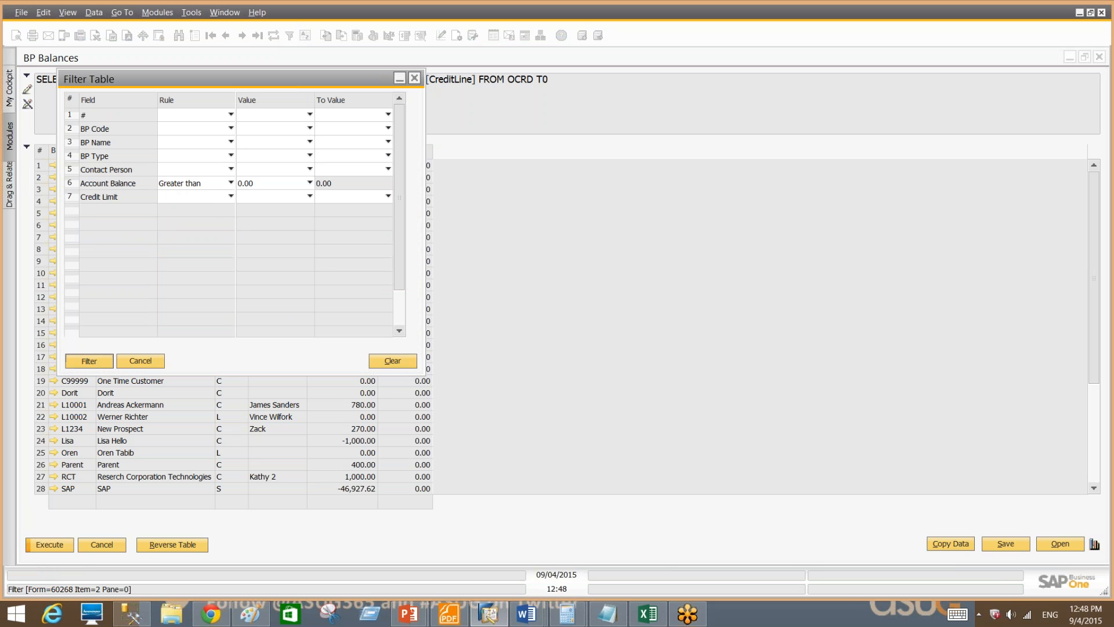
pyautogui.click(89, 360)
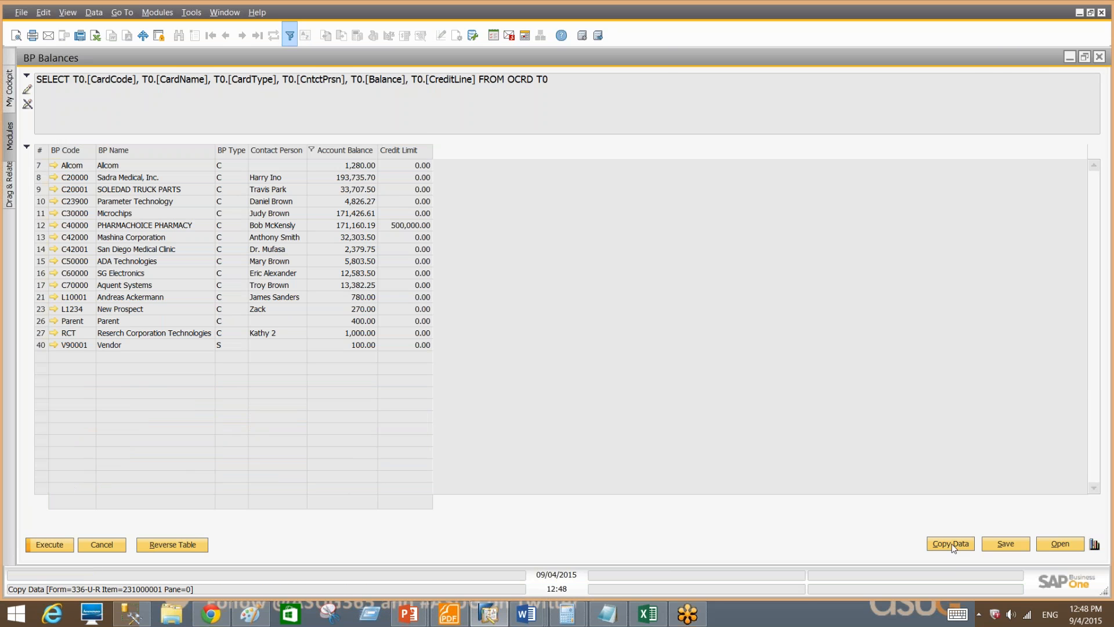
# Switch to Excel, add a new sheet, paste the copied query data into it, and review the pasted rows.
pyautogui.click(648, 614)
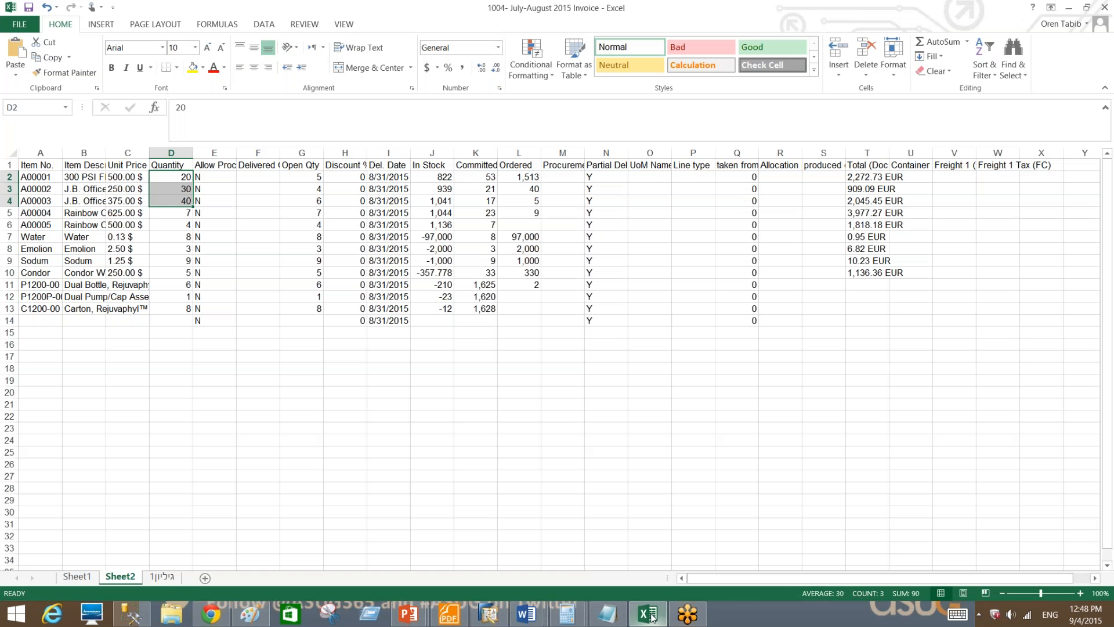
pyautogui.click(205, 578)
pyautogui.hotkey('ctrl', 'v')
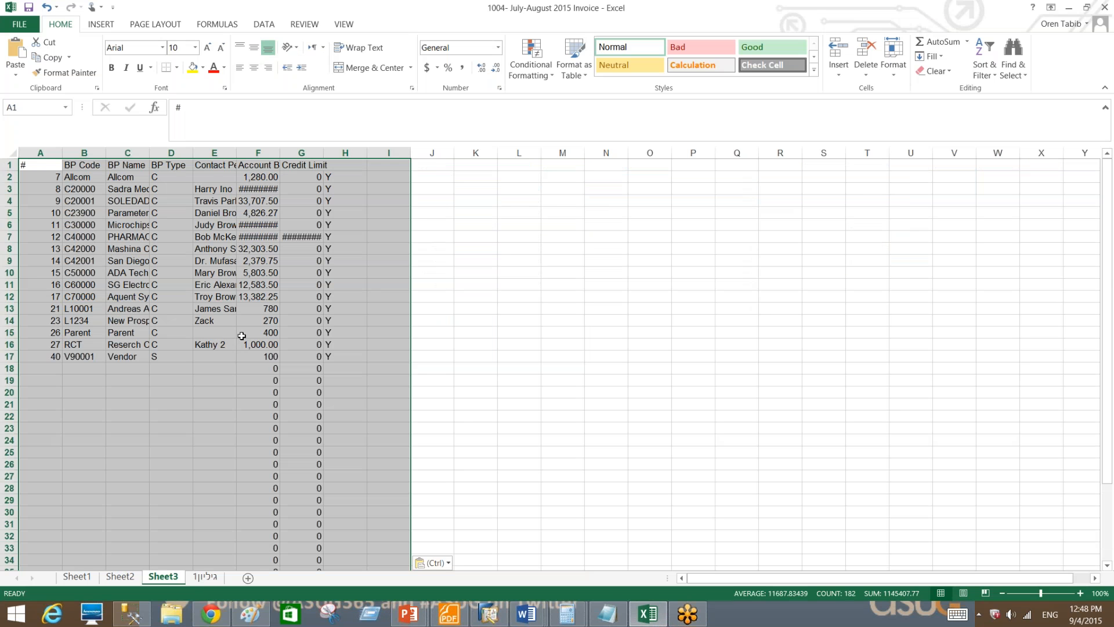
pyautogui.click(267, 368)
pyautogui.scroll(-5, 267, 369)
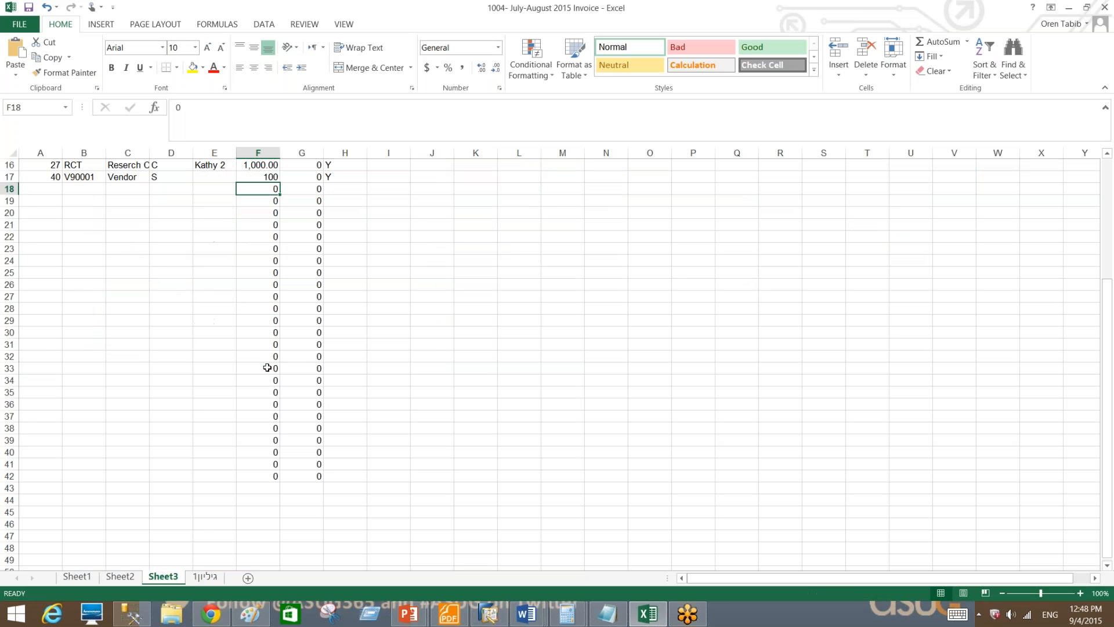
pyautogui.scroll(5, 267, 369)
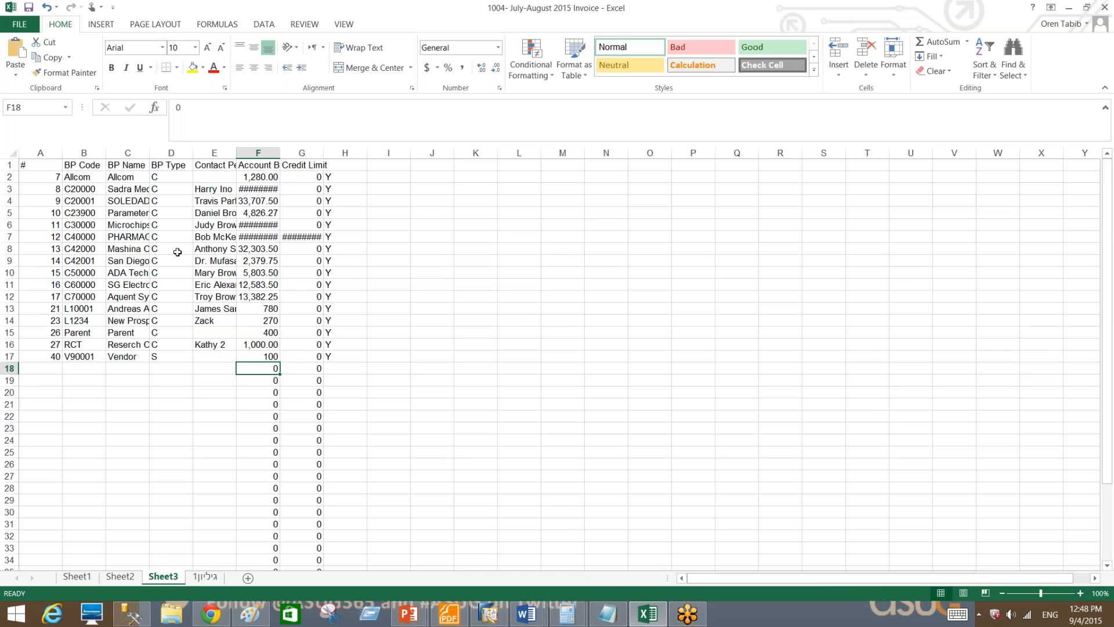
# Clear all the pasted query data from Sheet3 and select its first cell.
pyautogui.moveTo(37, 165); pyautogui.dragTo(401, 545)
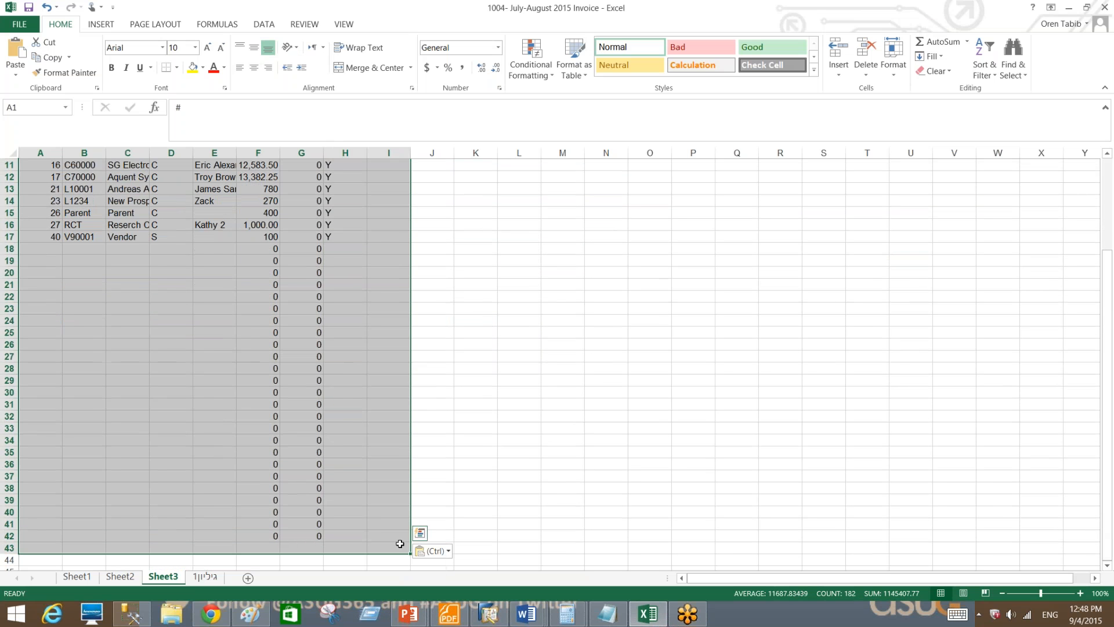
pyautogui.scroll(4, 406, 523)
pyautogui.press('Delete')
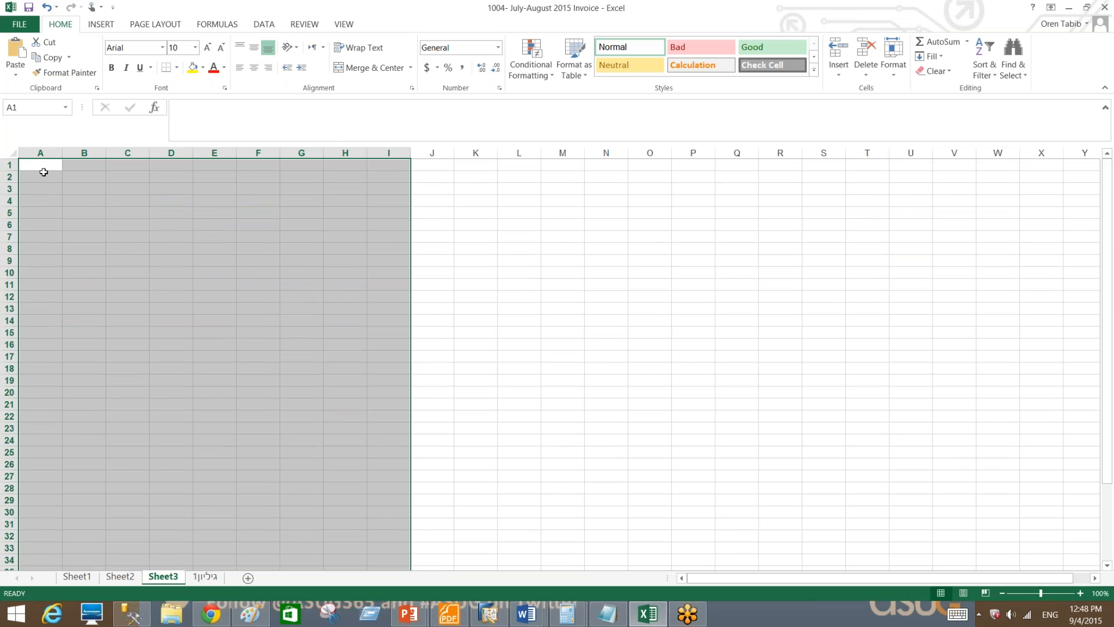
pyautogui.click(43, 170)
# Copy the filtered BP Balances results in SAP Business One with Copy Table and paste them into Sheet3 in Excel from cell A1.
pyautogui.hotkey('alt', 'Tab')
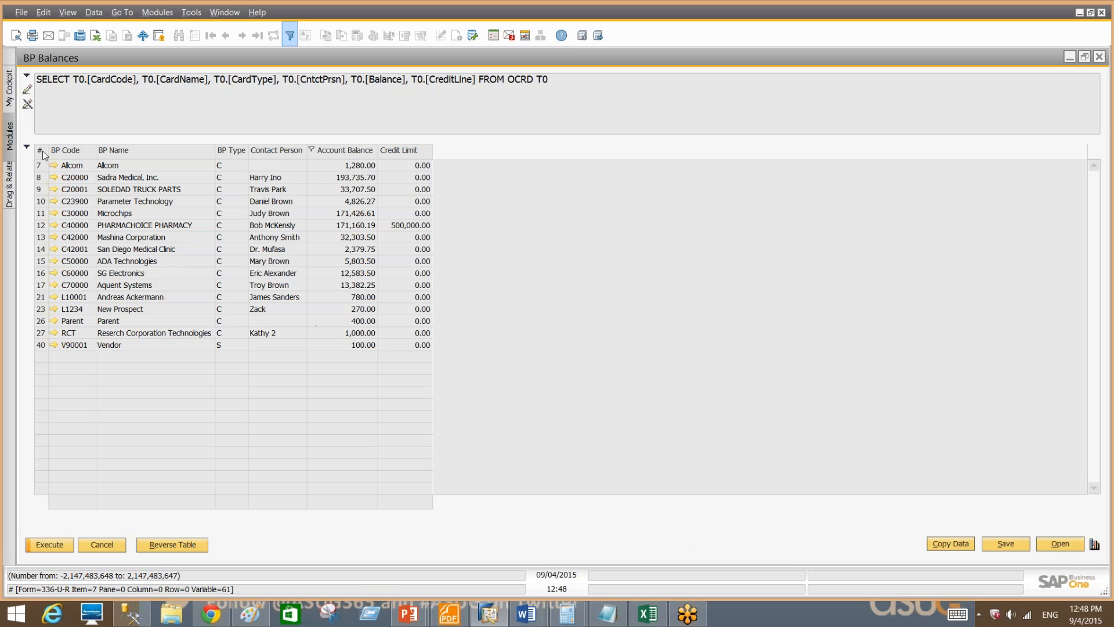
pyautogui.rightClick(43, 155)
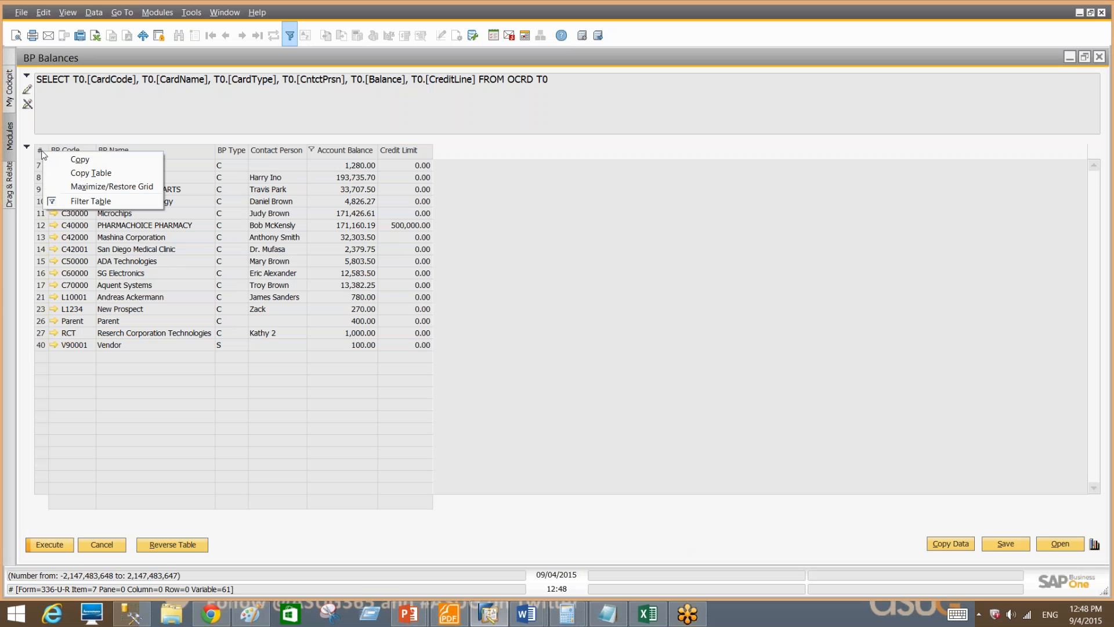
pyautogui.click(67, 174)
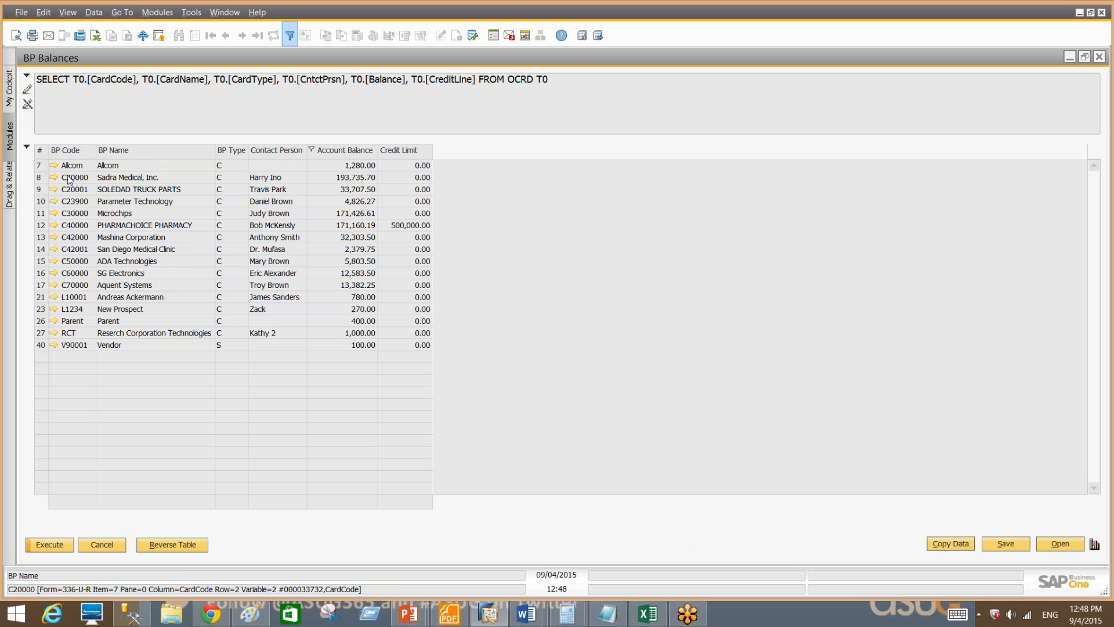
pyautogui.hotkey('alt', 'Tab')
pyautogui.hotkey('ctrl', 'v')
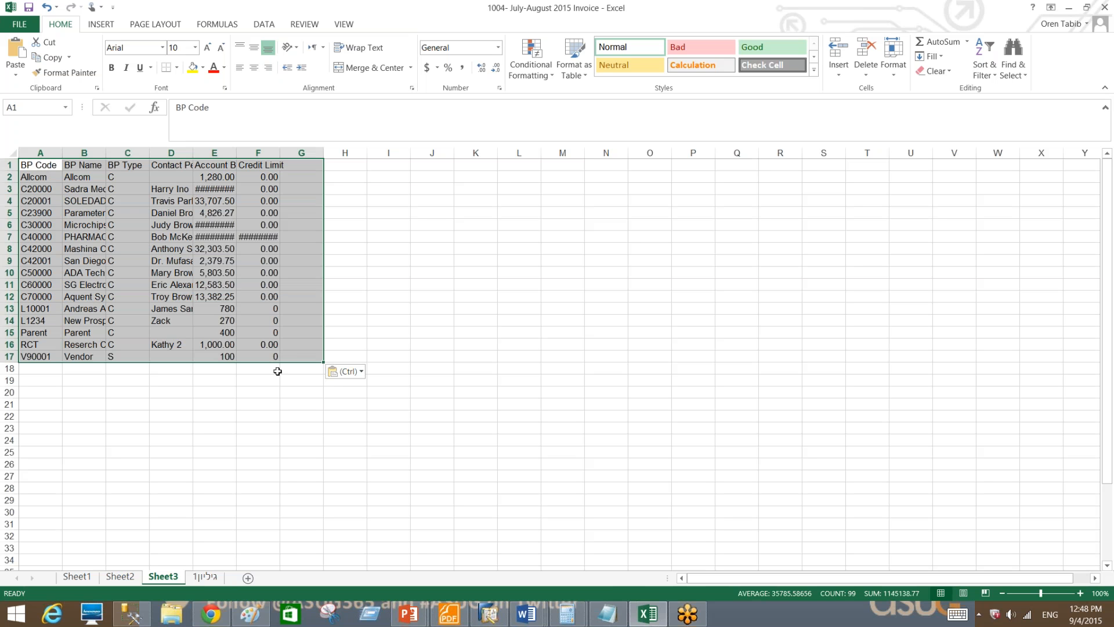
# Return to SAP Business One, dismiss the BP Balances table filter, and close the query results and Query Manager.
pyautogui.hotkey('alt', 'Tab')
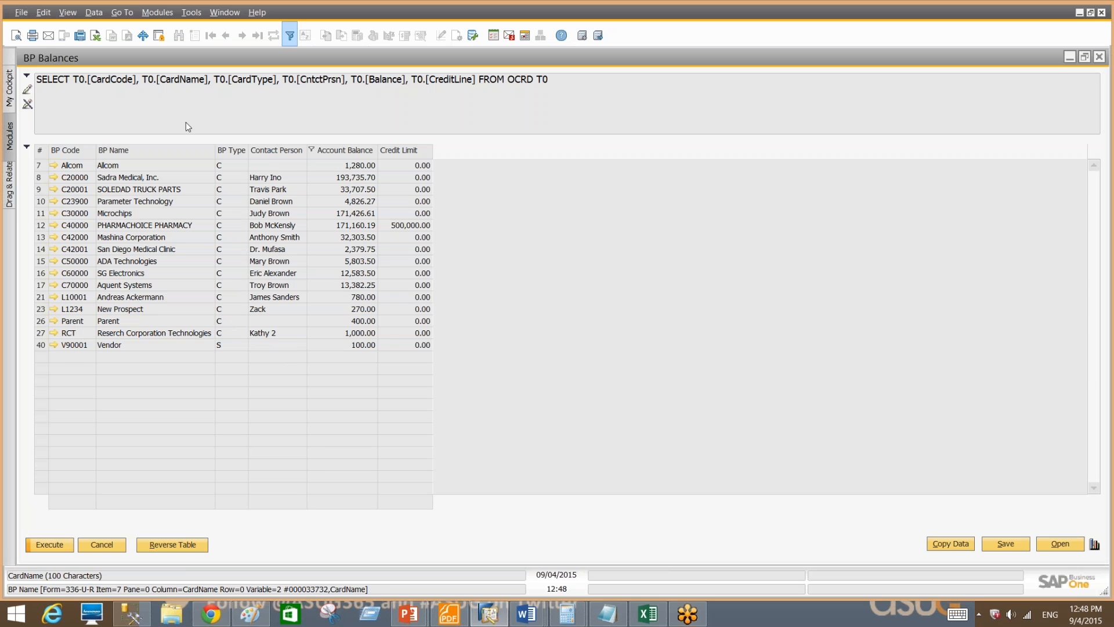
pyautogui.click(290, 36)
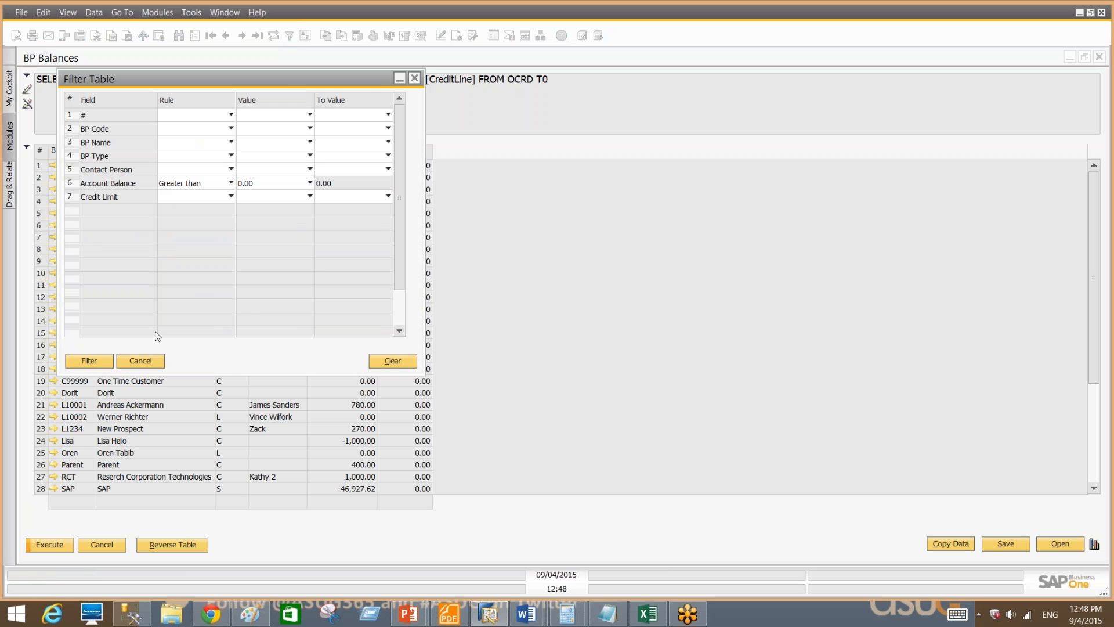
pyautogui.click(145, 362)
pyautogui.click(101, 544)
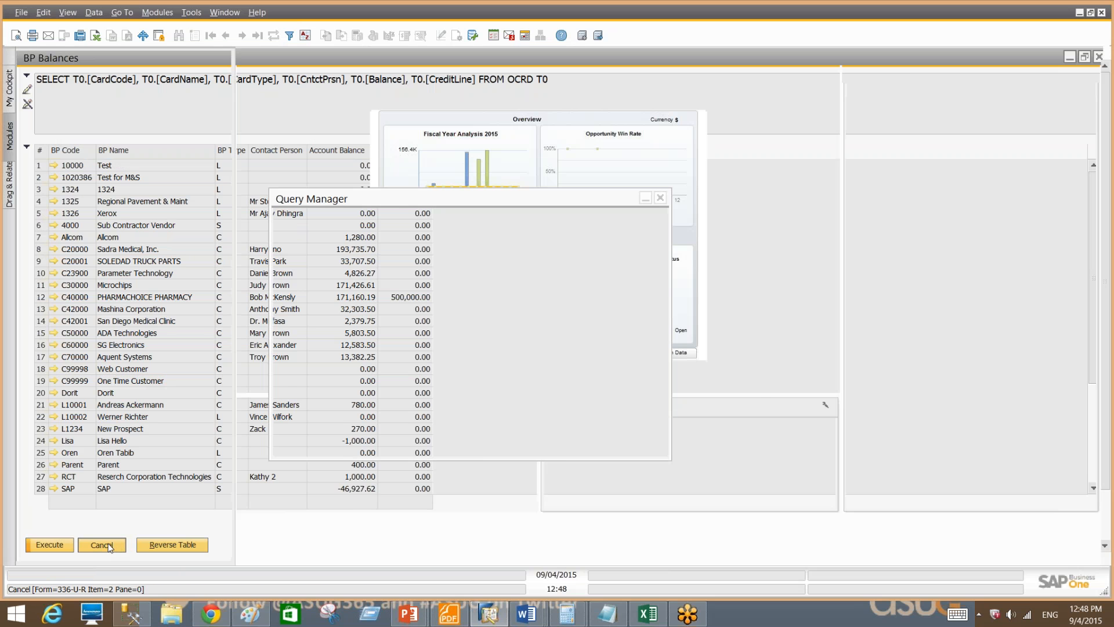
pyautogui.click(364, 448)
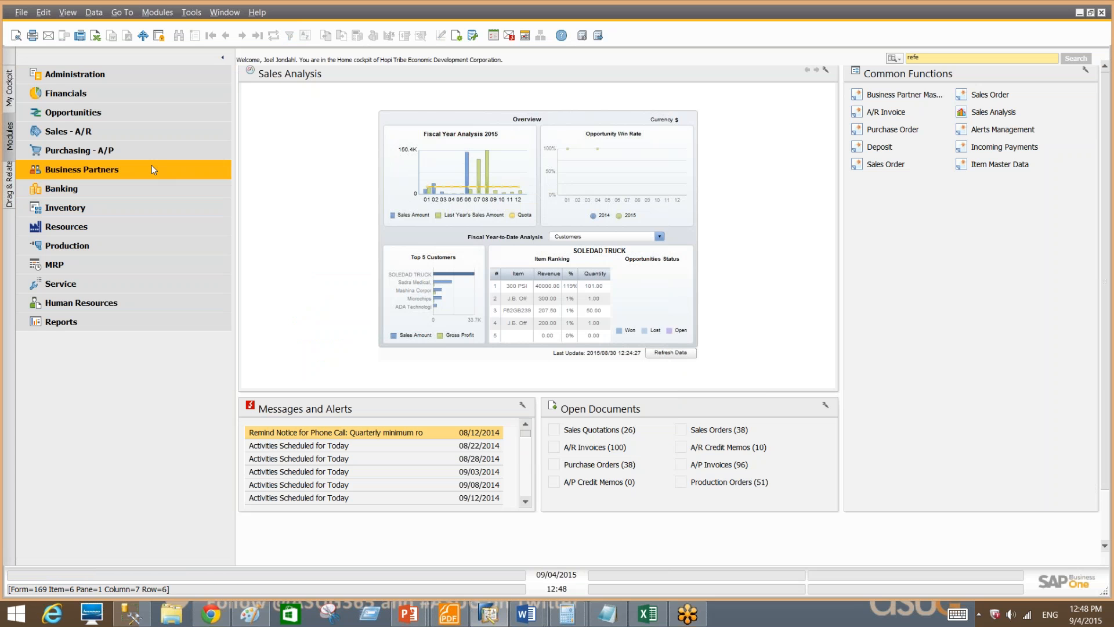
# Open Business Partner Master Data and list all customers with an unrestricted search.
pyautogui.click(151, 168)
pyautogui.click(141, 187)
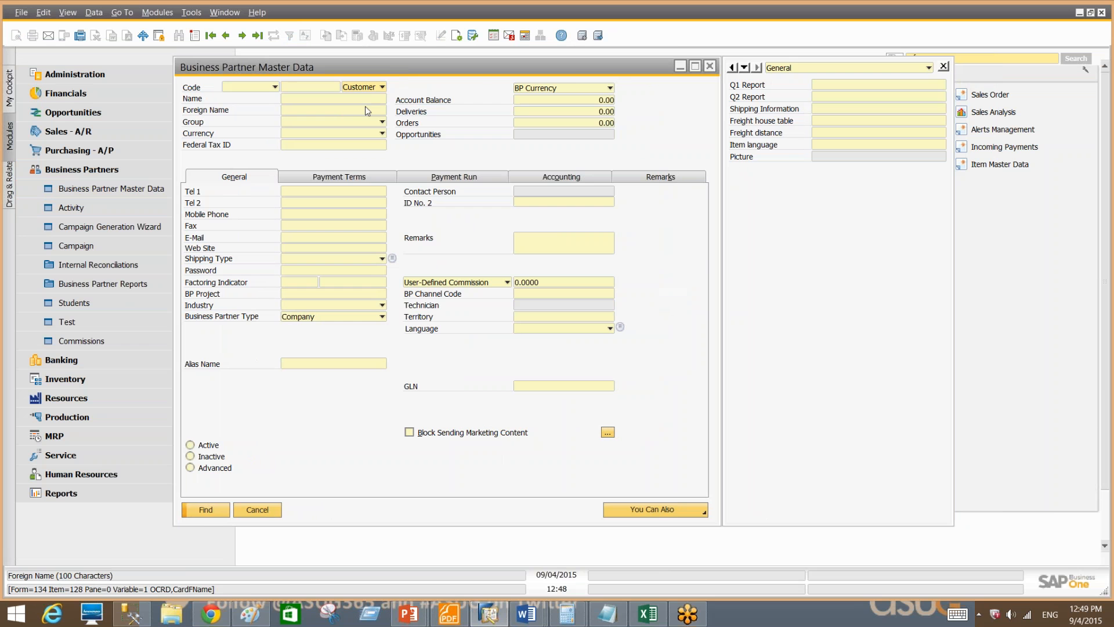
pyautogui.press('Return')
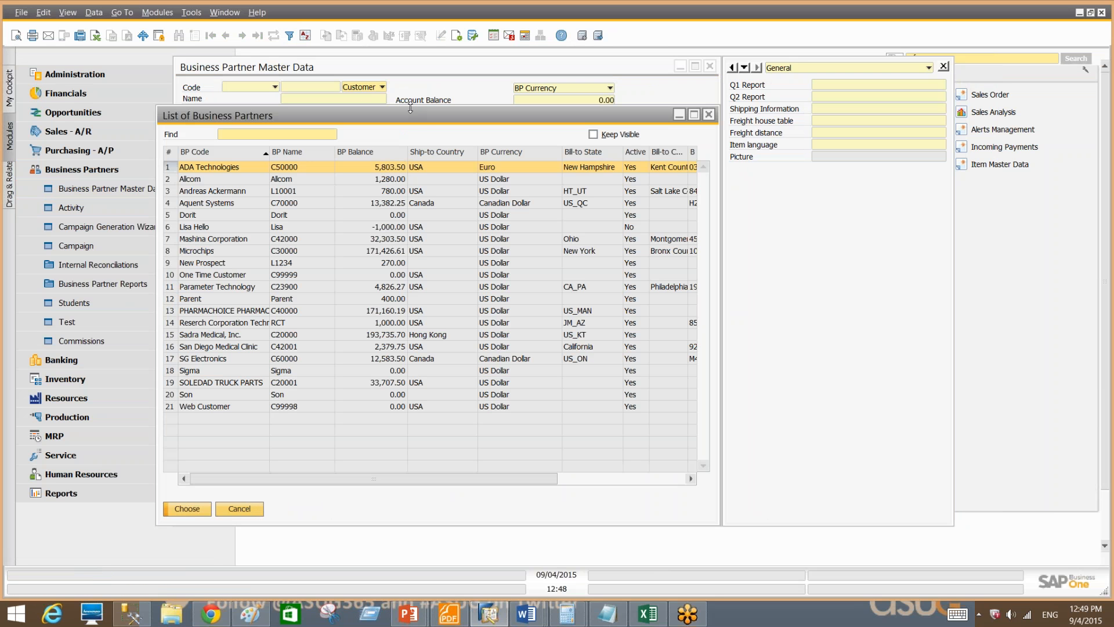
pyautogui.moveTo(418, 112); pyautogui.dragTo(345, 104)
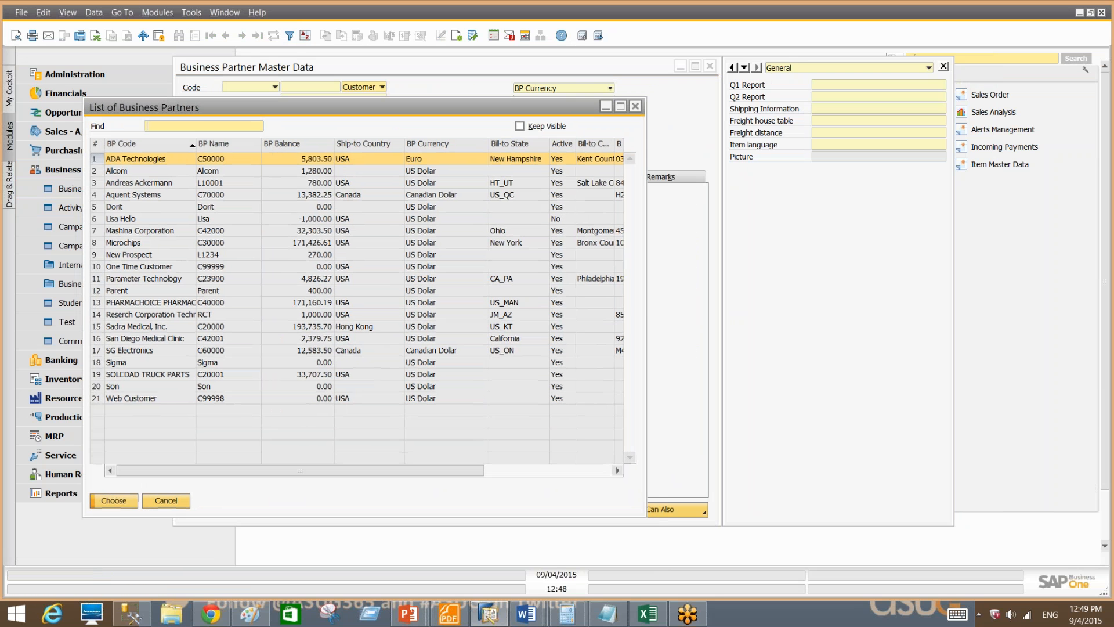
# Examine the Bill-to State filter values for the business partner list, cancel the filter, and close the list and master data form.
pyautogui.click(290, 36)
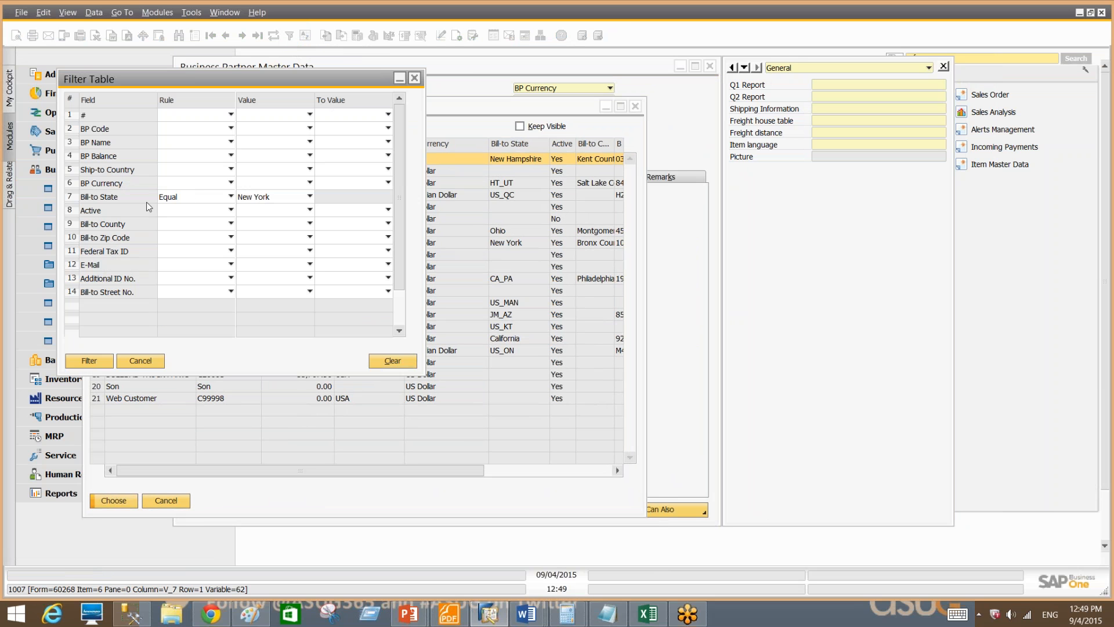
pyautogui.click(244, 198)
pyautogui.click(262, 197)
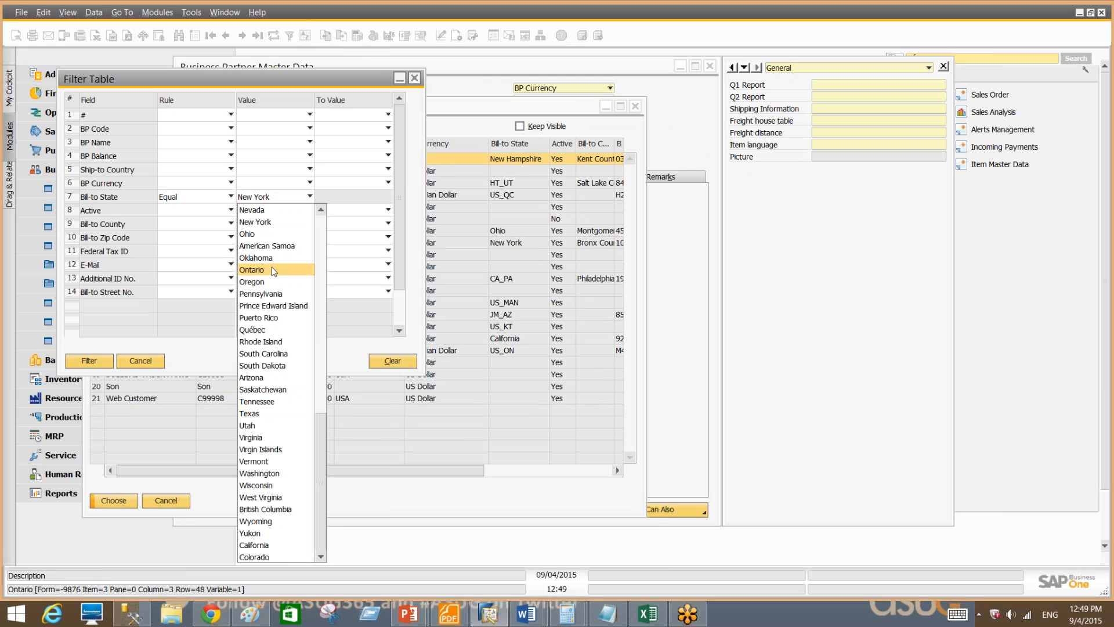
pyautogui.click(200, 361)
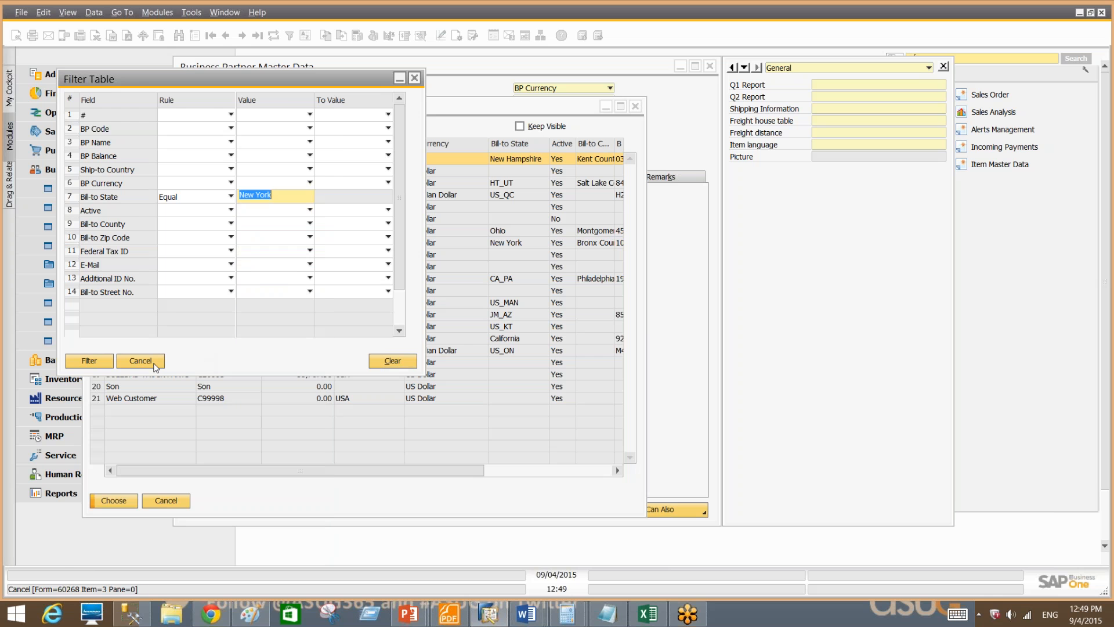
pyautogui.click(152, 362)
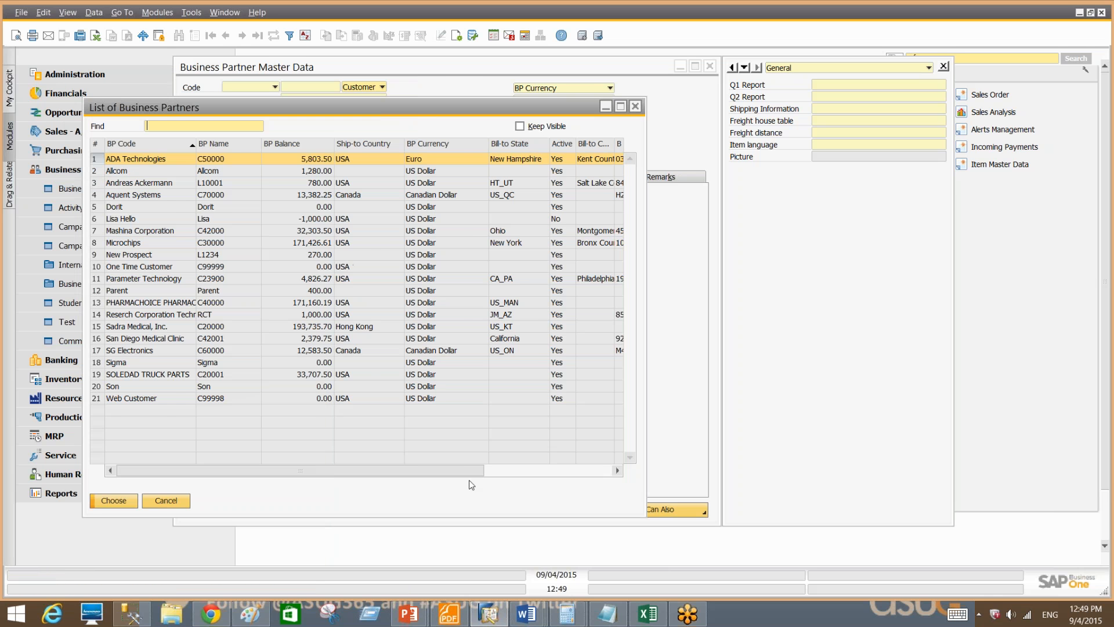
pyautogui.click(502, 471)
pyautogui.moveTo(502, 474); pyautogui.dragTo(447, 471)
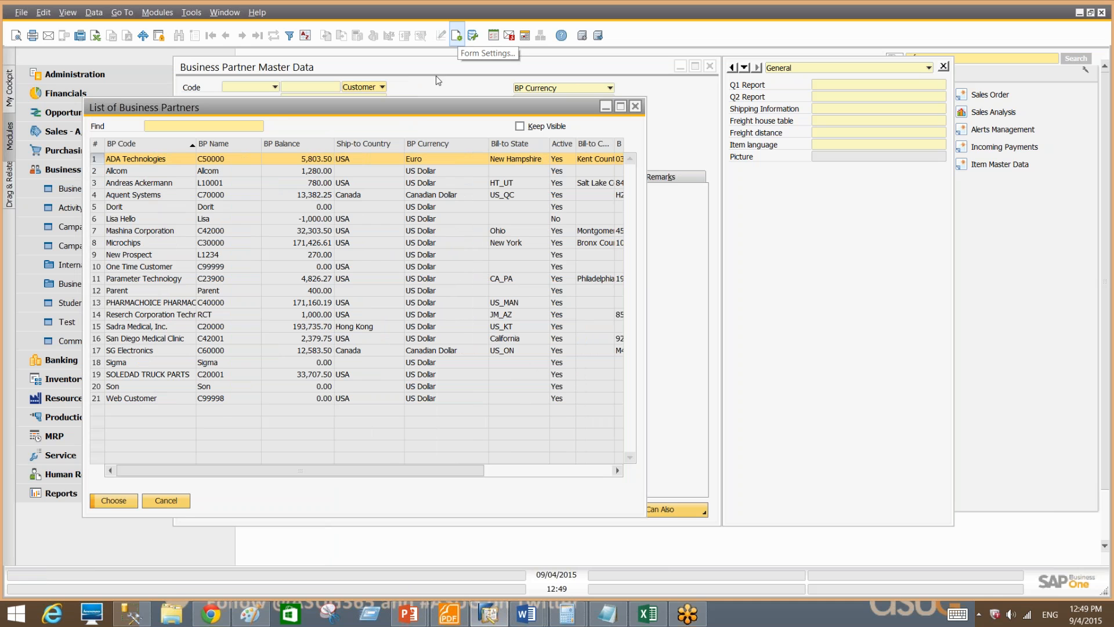
pyautogui.click(181, 506)
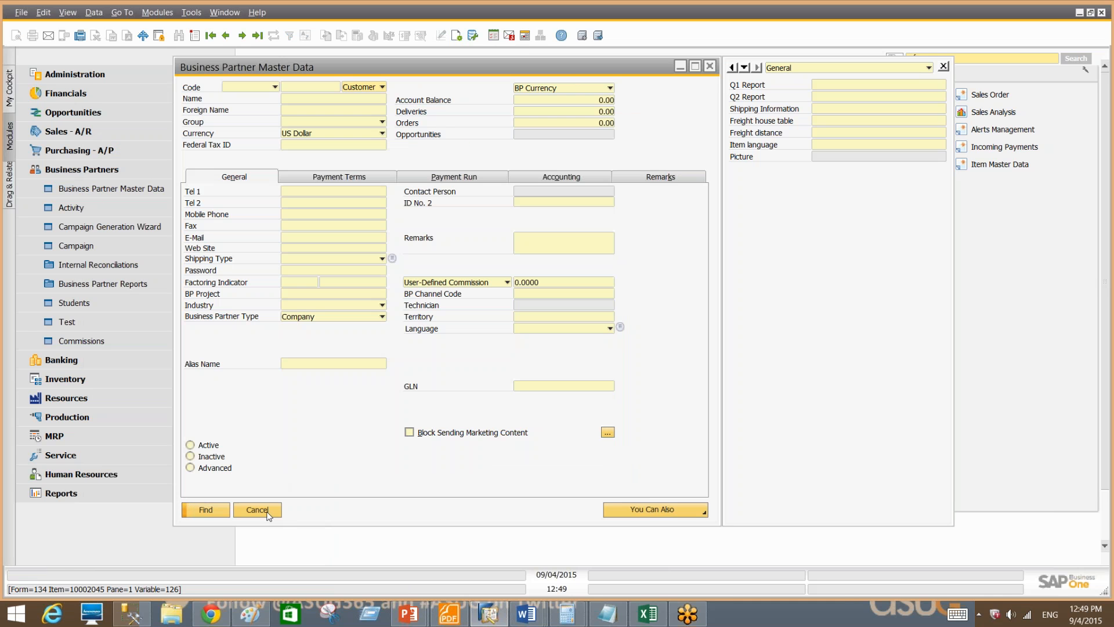
# Run the BP Balances query again from the General category and total its Account Balance column.
pyautogui.click(472, 36)
pyautogui.doubleClick(303, 326)
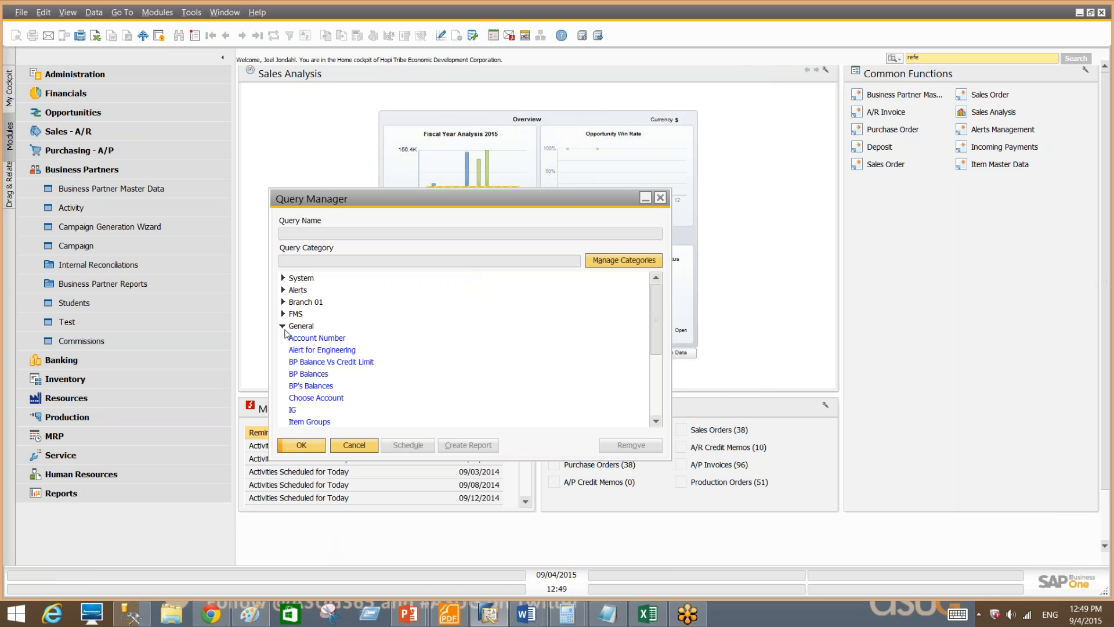
pyautogui.doubleClick(316, 375)
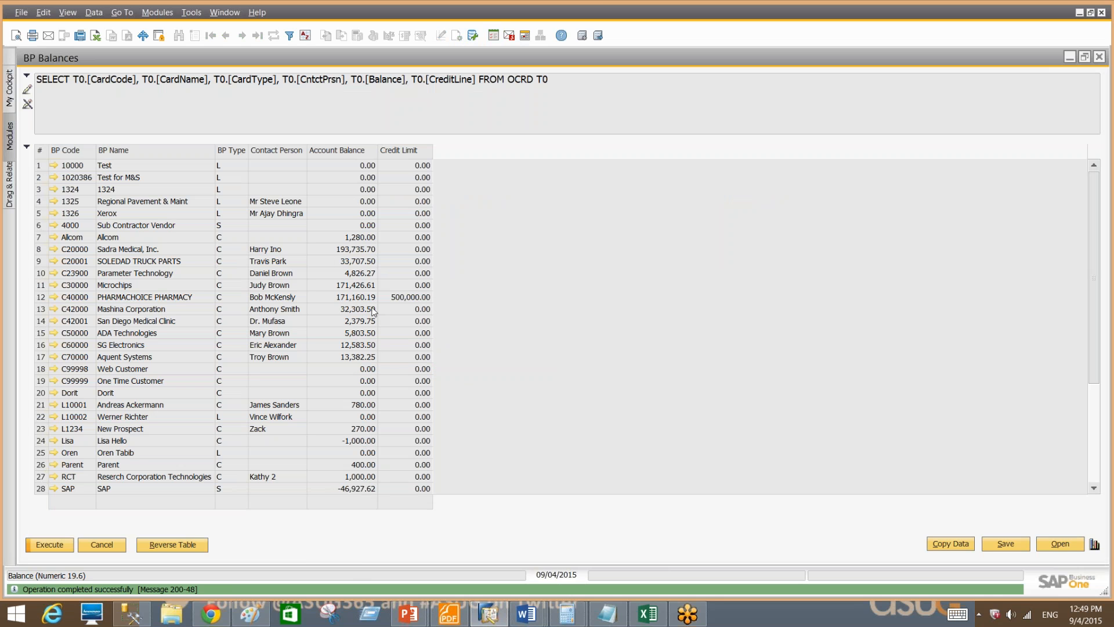
pyautogui.keyDown('ctrl'); pyautogui.click(352, 149); pyautogui.keyUp('ctrl')
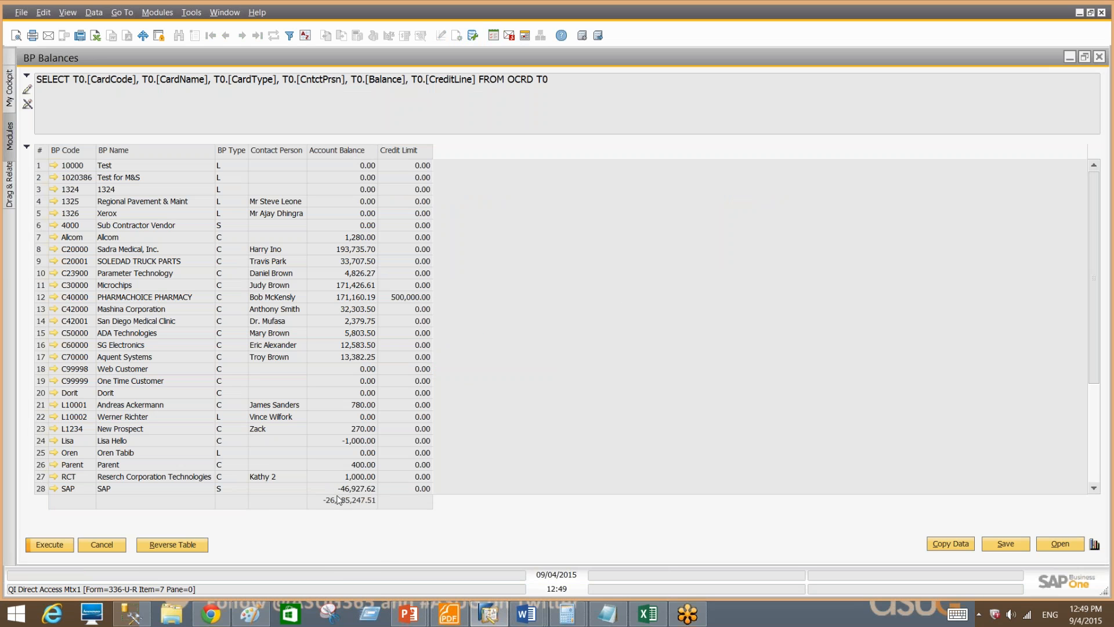
# Total the Credit Limit column and filter the BP Balances results to Account Balance greater than 0.00.
pyautogui.keyDown('ctrl'); pyautogui.click(407, 150); pyautogui.keyUp('ctrl')
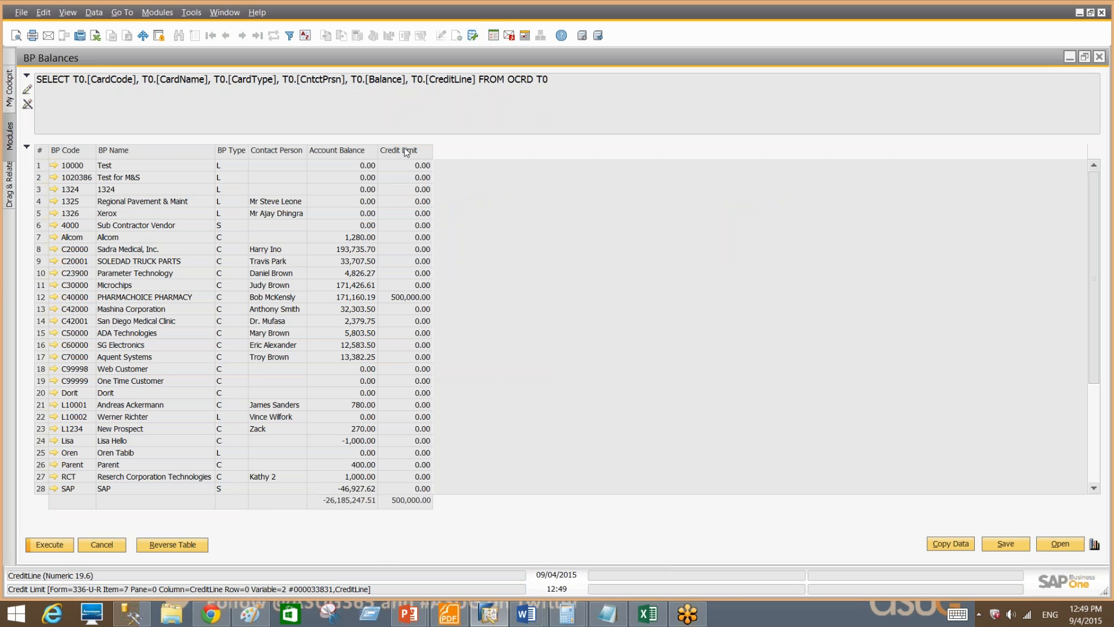
pyautogui.click(292, 37)
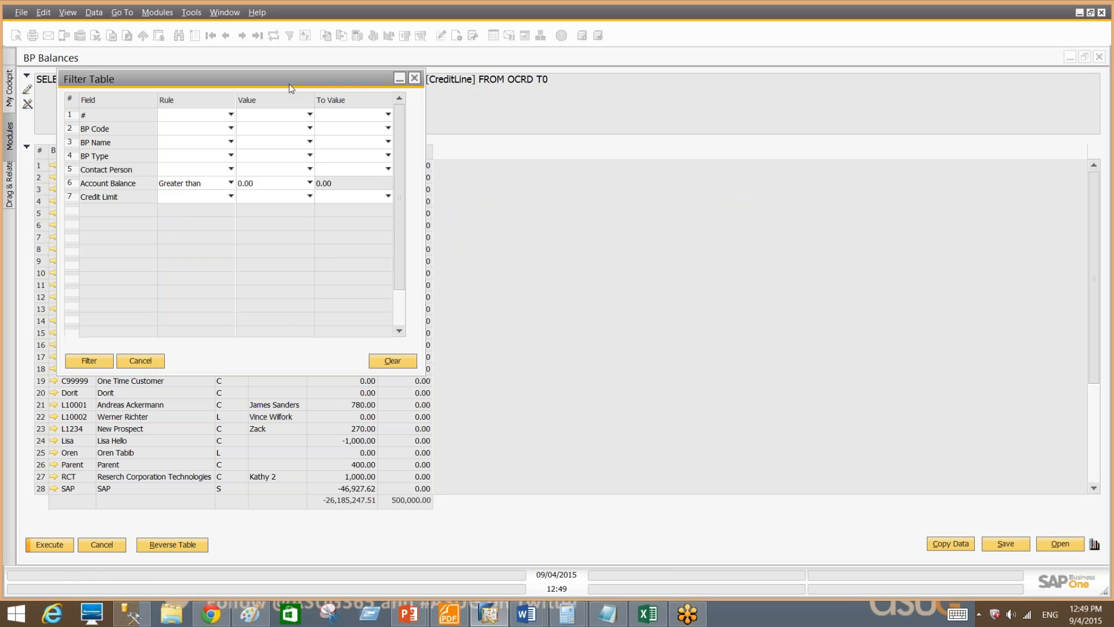
pyautogui.click(99, 361)
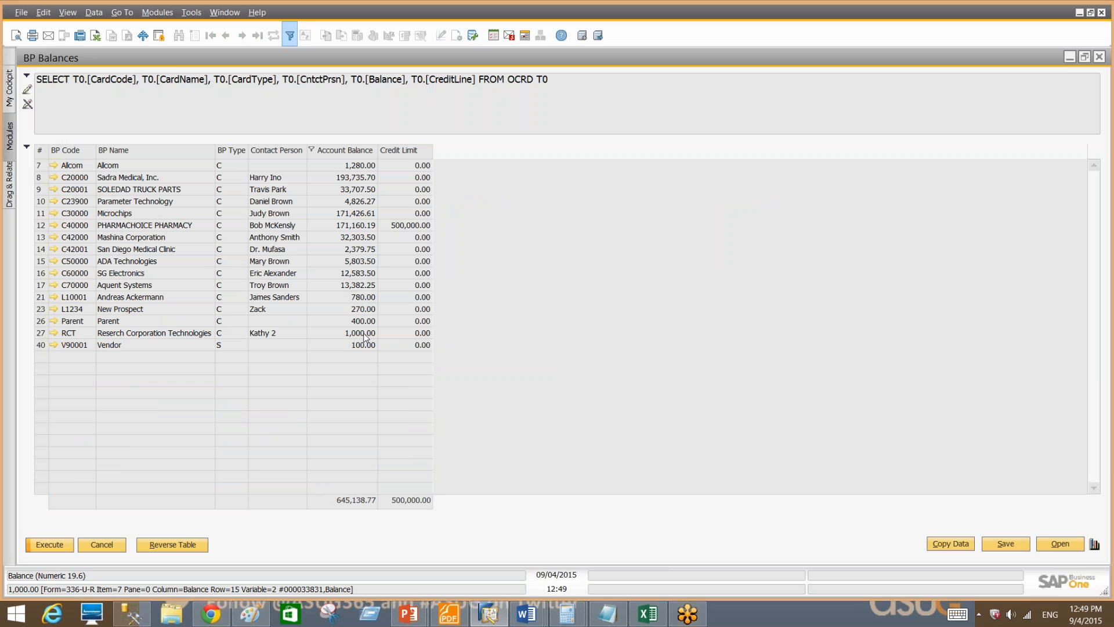
# Restore the BP Balances results to a smaller window, show the Drag & Relate list, and move the results clear of it.
pyautogui.doubleClick(173, 59)
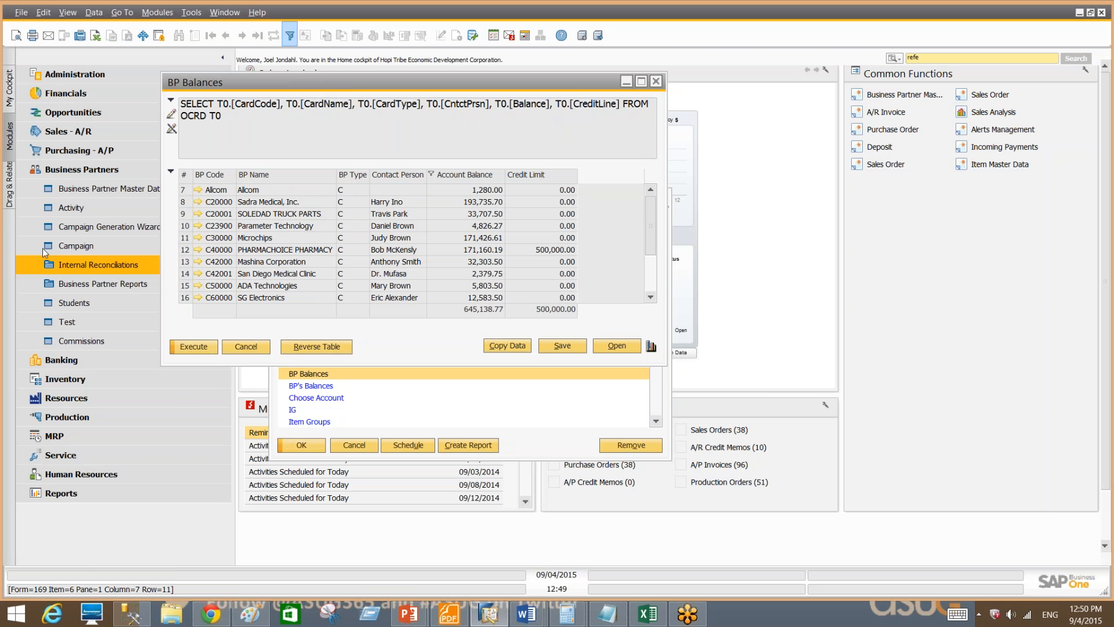
pyautogui.click(9, 202)
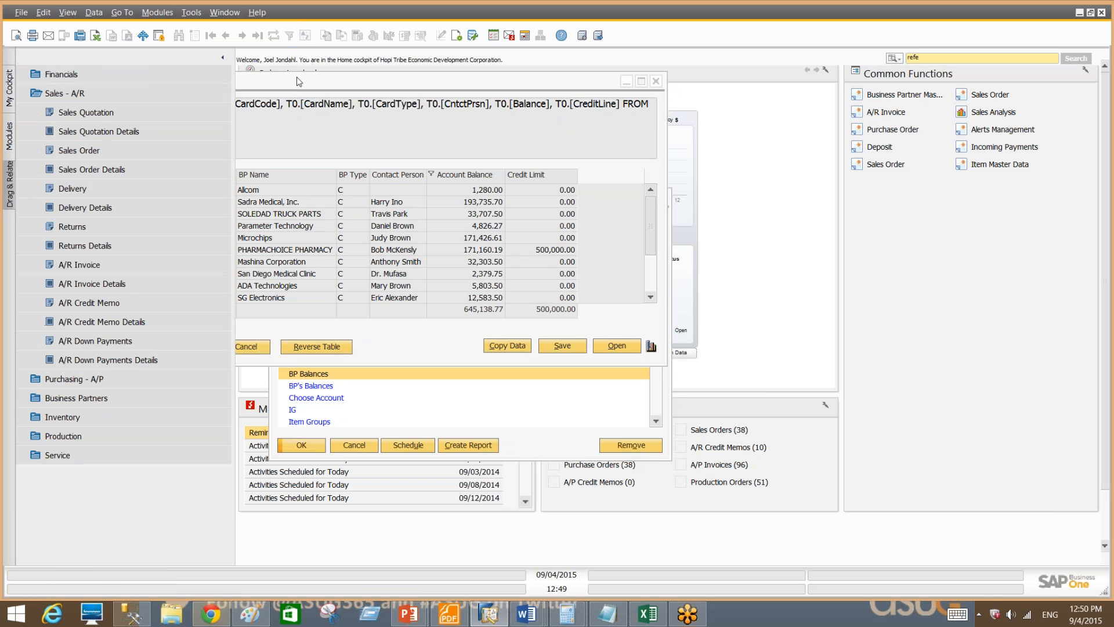
pyautogui.moveTo(330, 78); pyautogui.dragTo(418, 71)
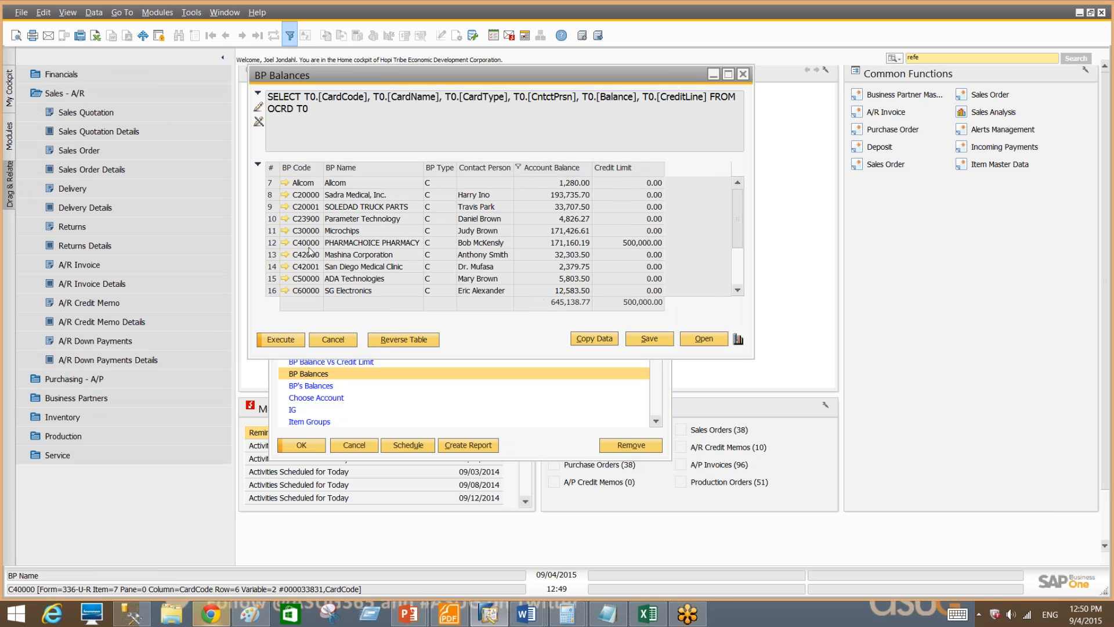
# Open the master data of PHARMACHOICE PHARMACY from the results and relate its customer code to A/R Invoice.
pyautogui.click(285, 244)
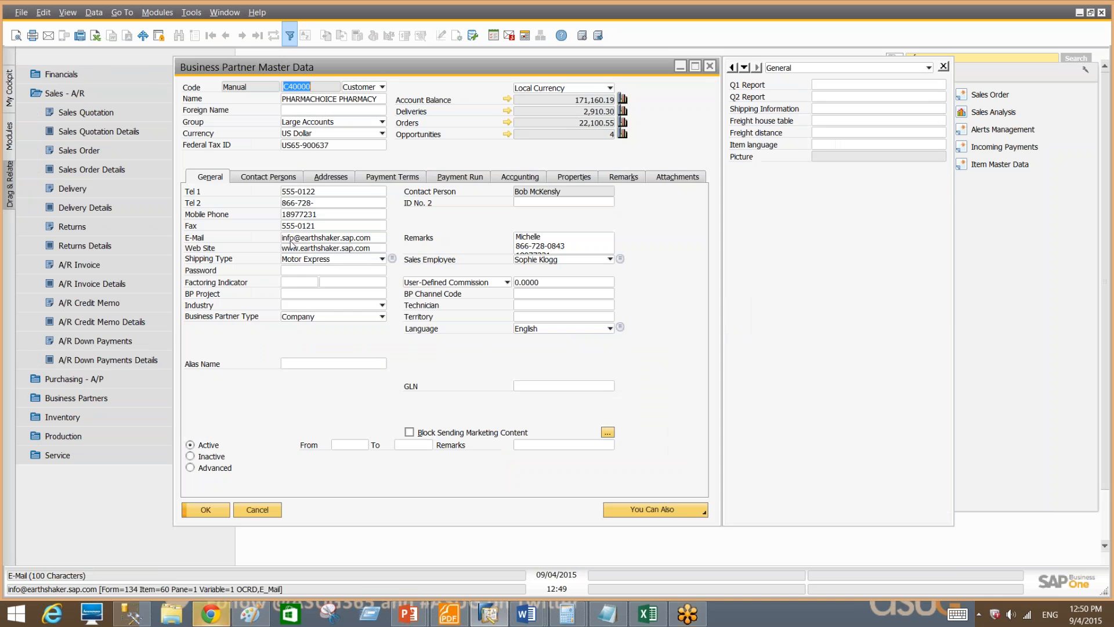
pyautogui.moveTo(285, 71); pyautogui.dragTo(357, 74)
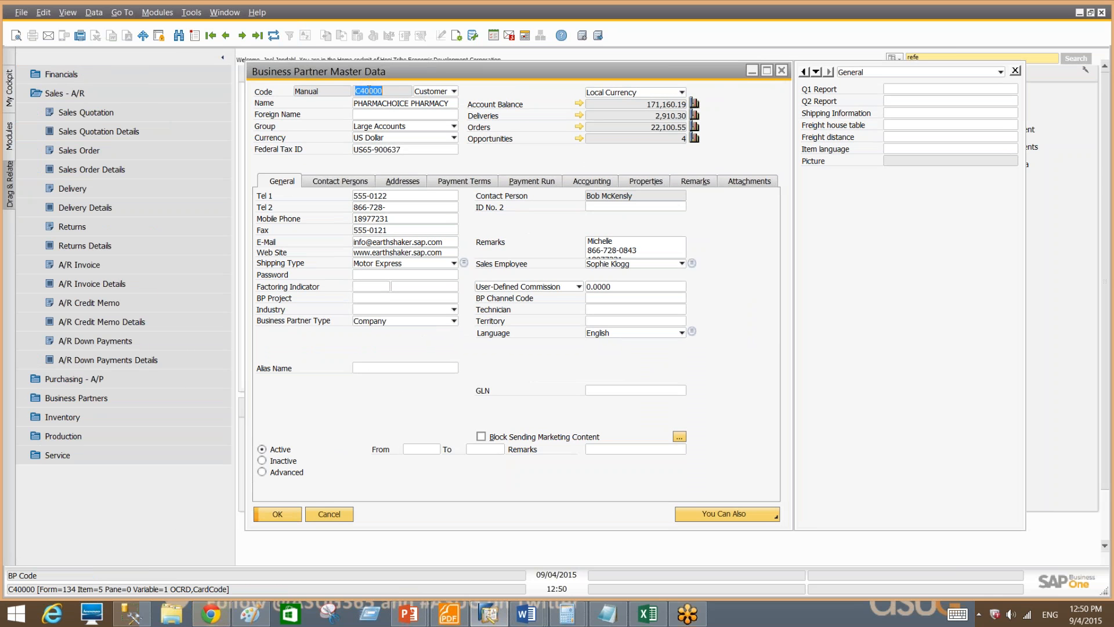
pyautogui.click(369, 91)
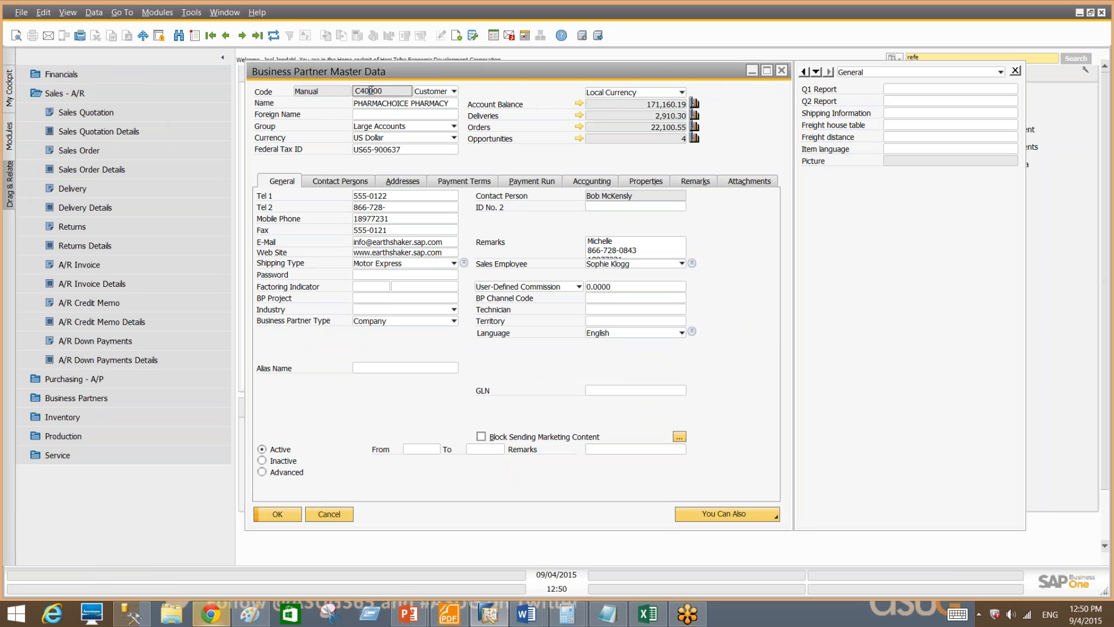
pyautogui.moveTo(369, 91); pyautogui.dragTo(73, 264)
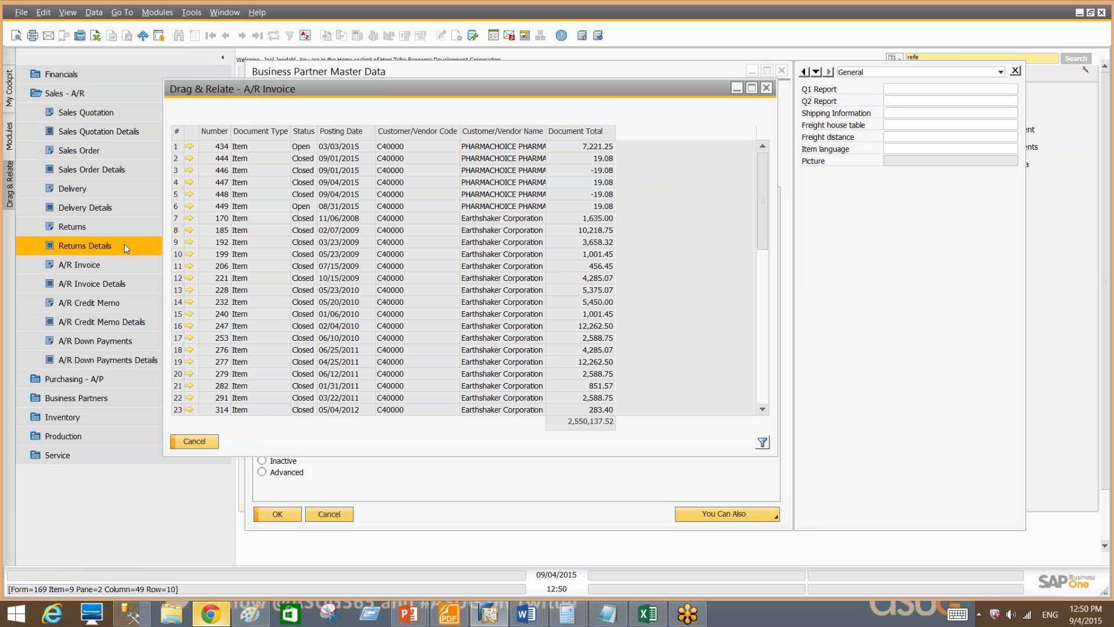
# View the related A/R invoice posted 05/23/2010, close it, and open the related list's filter and cancel it.
pyautogui.click(190, 290)
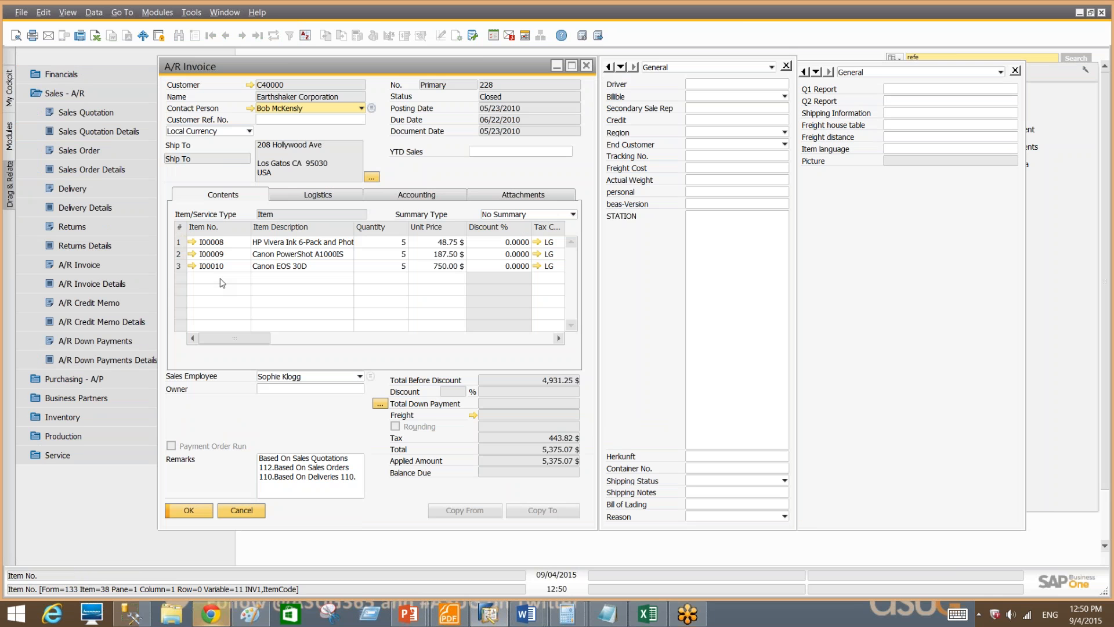
pyautogui.click(241, 510)
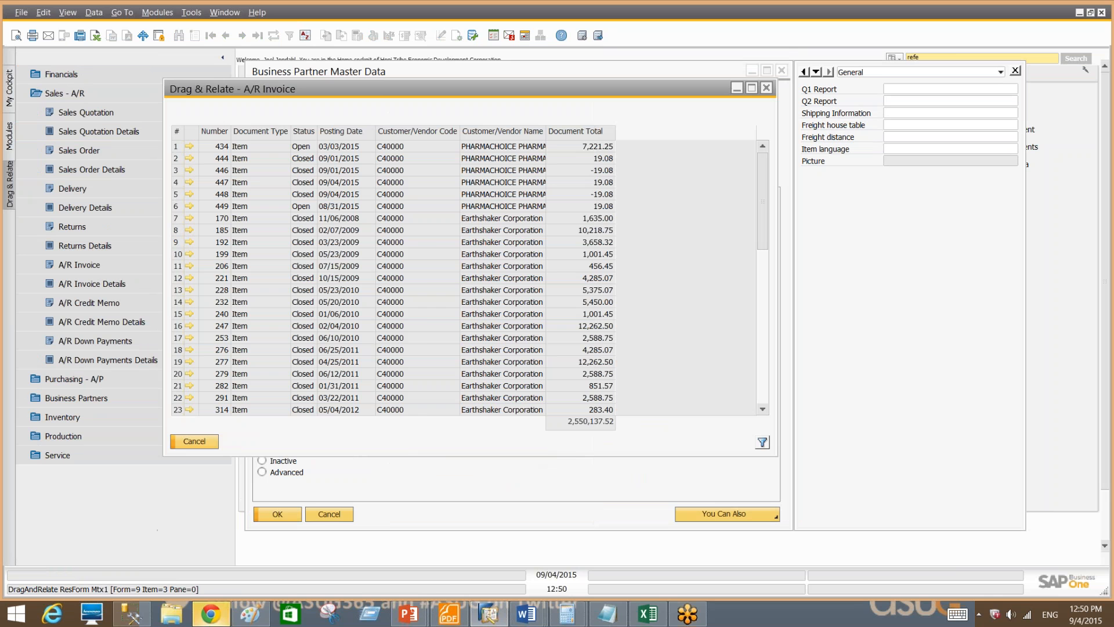
pyautogui.click(763, 442)
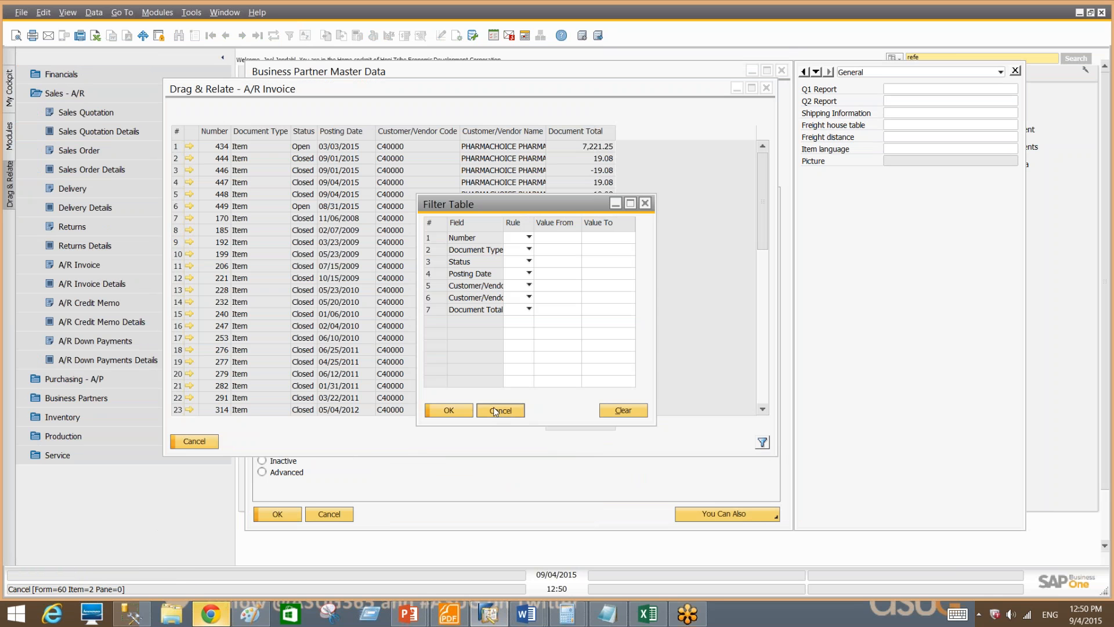
pyautogui.click(501, 410)
# Open the A/R invoice posted 02/04/2010, relate item A00002 to A/R Invoice Details, and review the listed lines.
pyautogui.click(189, 325)
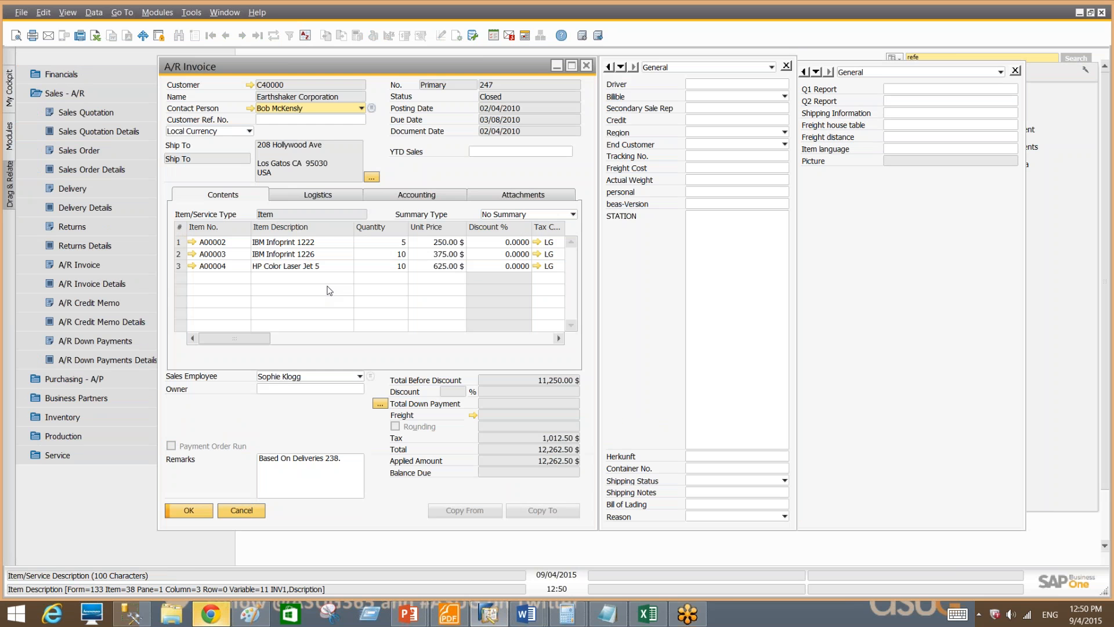
pyautogui.click(219, 246)
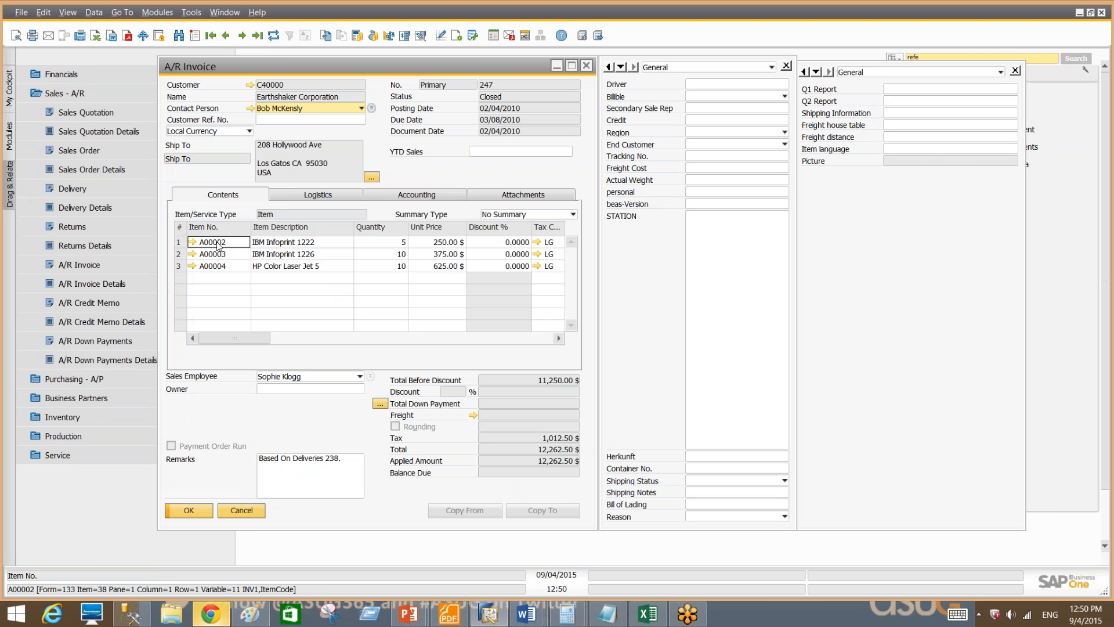
pyautogui.moveTo(219, 246); pyautogui.dragTo(86, 286)
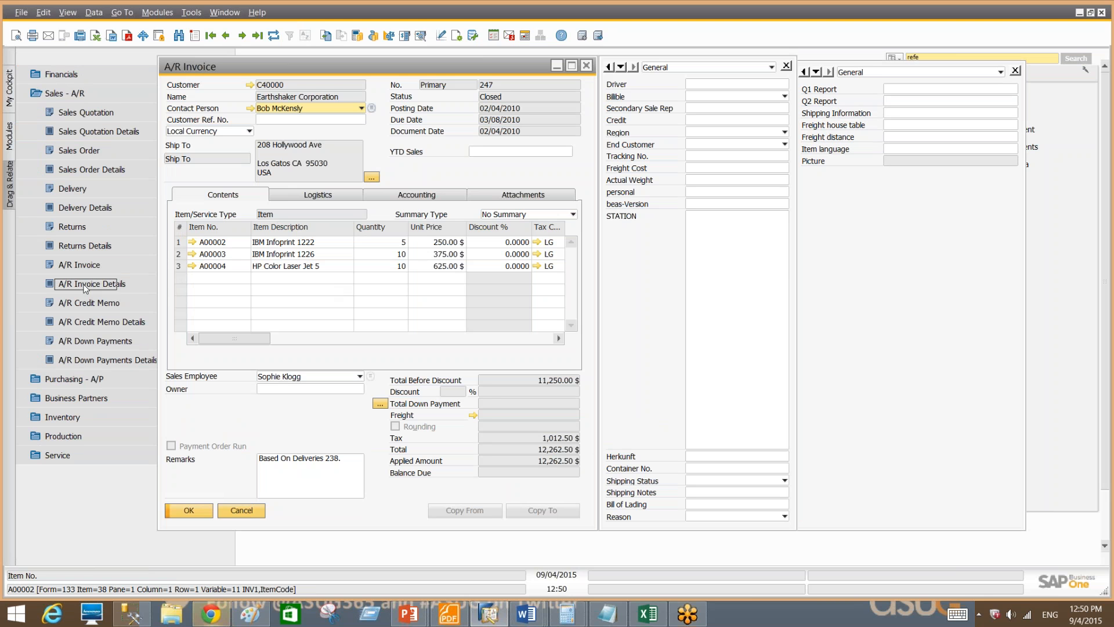
pyautogui.moveTo(86, 288); pyautogui.dragTo(85, 288)
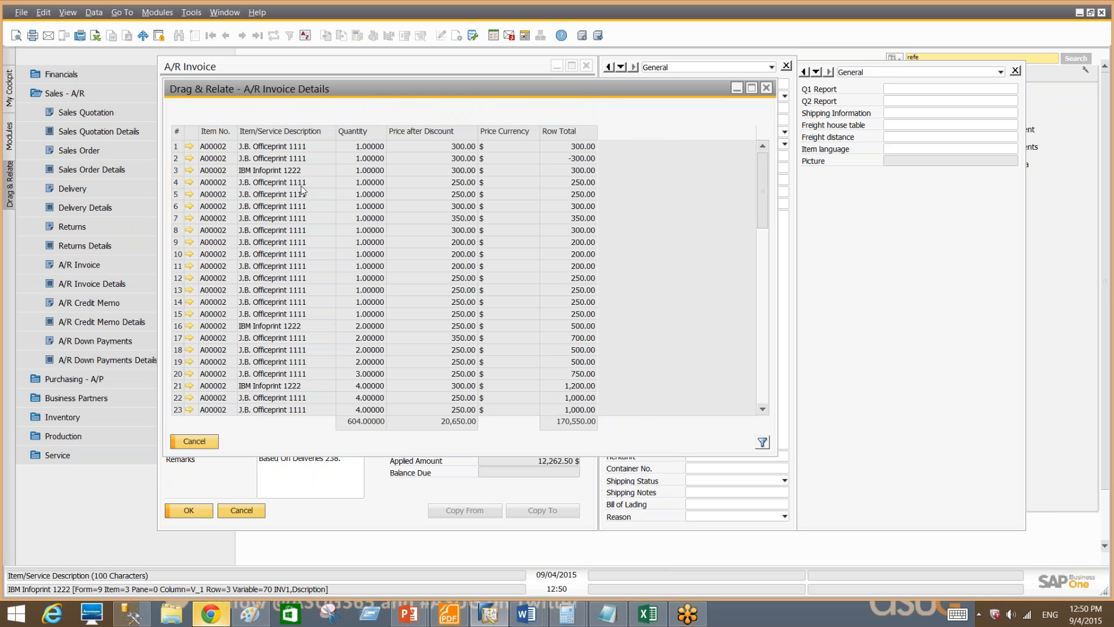
pyautogui.scroll(-12, 404, 207)
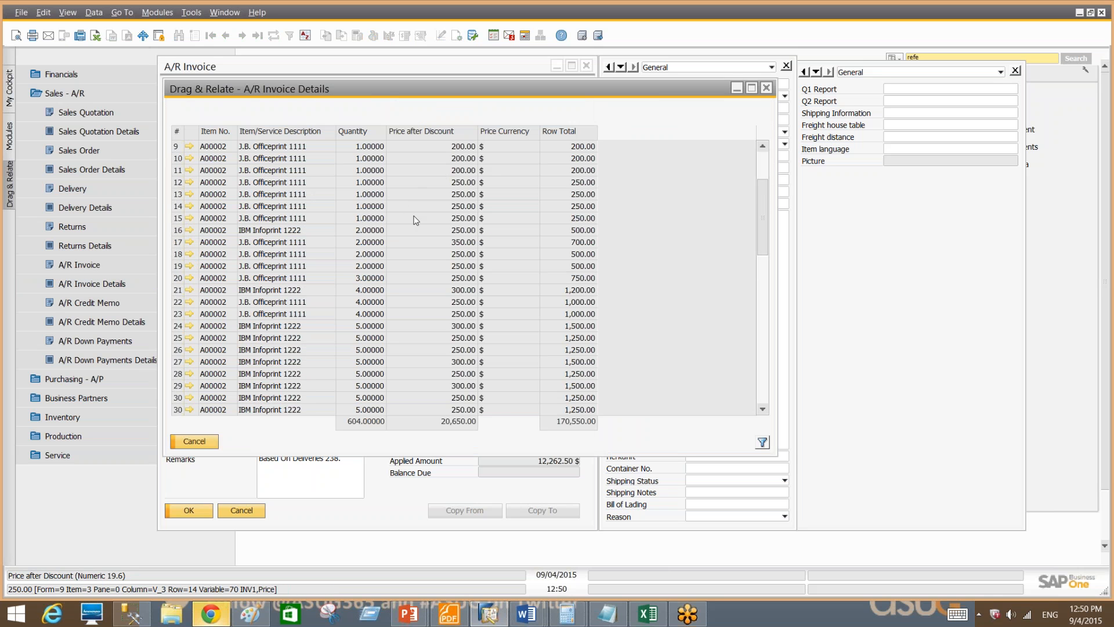
pyautogui.scroll(-6, 425, 224)
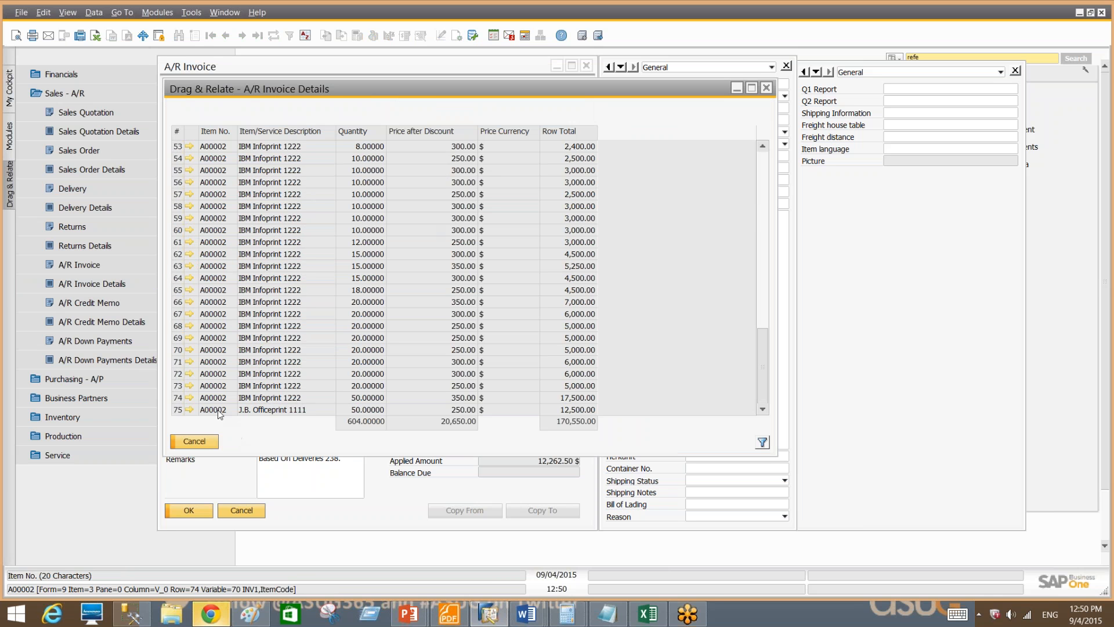
# Close the related lists, the A/R invoice, the business partner record, the BP Balances results, and the Query Manager.
pyautogui.click(212, 444)
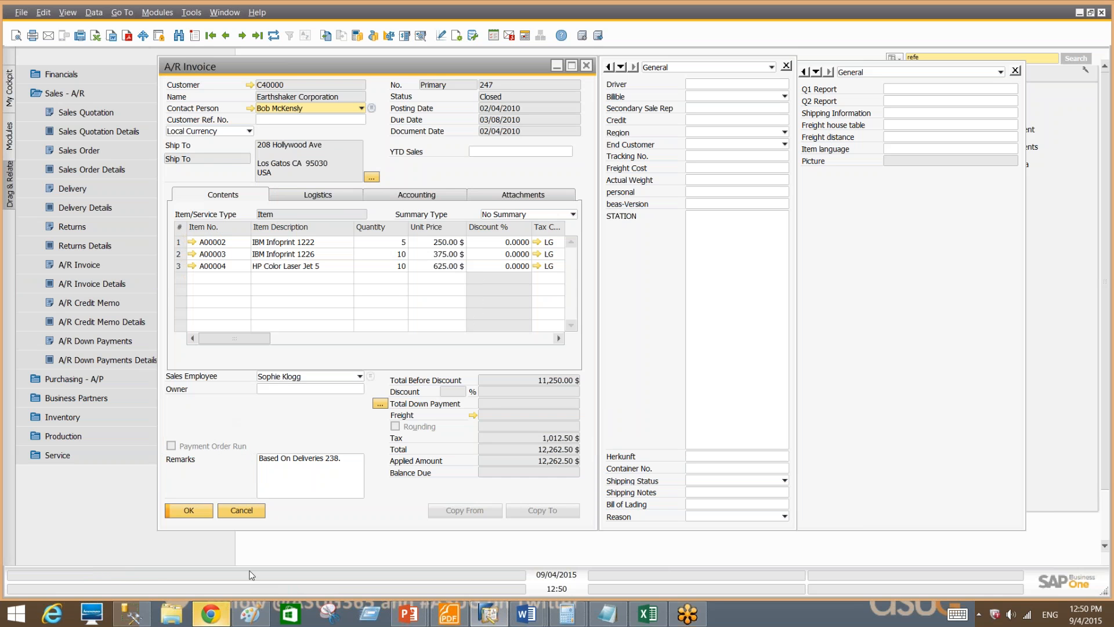
pyautogui.click(251, 514)
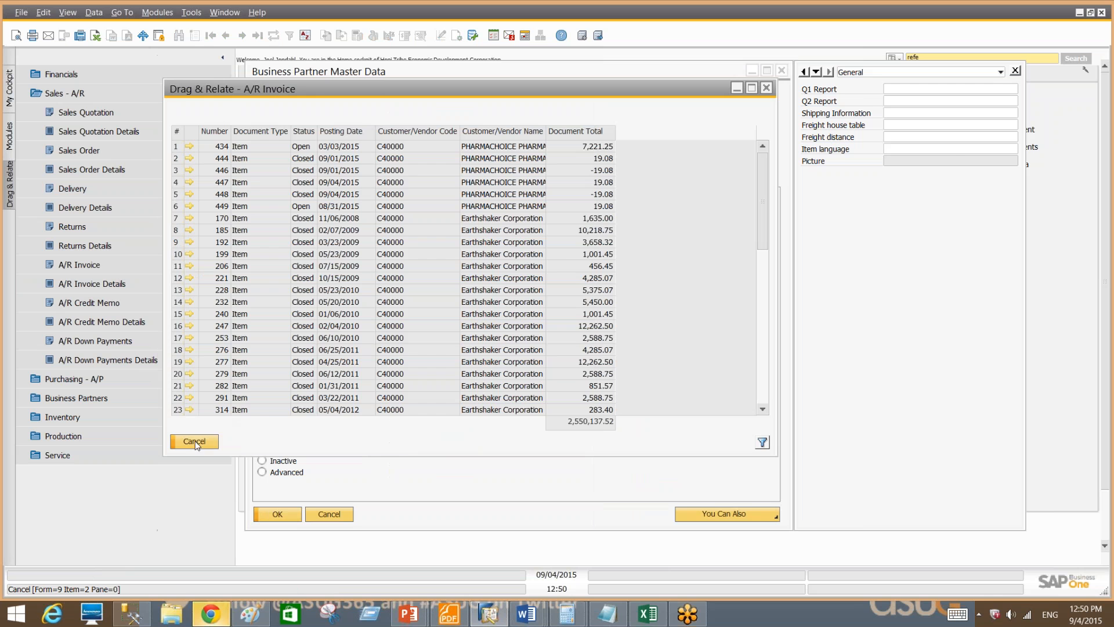
pyautogui.click(197, 446)
pyautogui.click(340, 516)
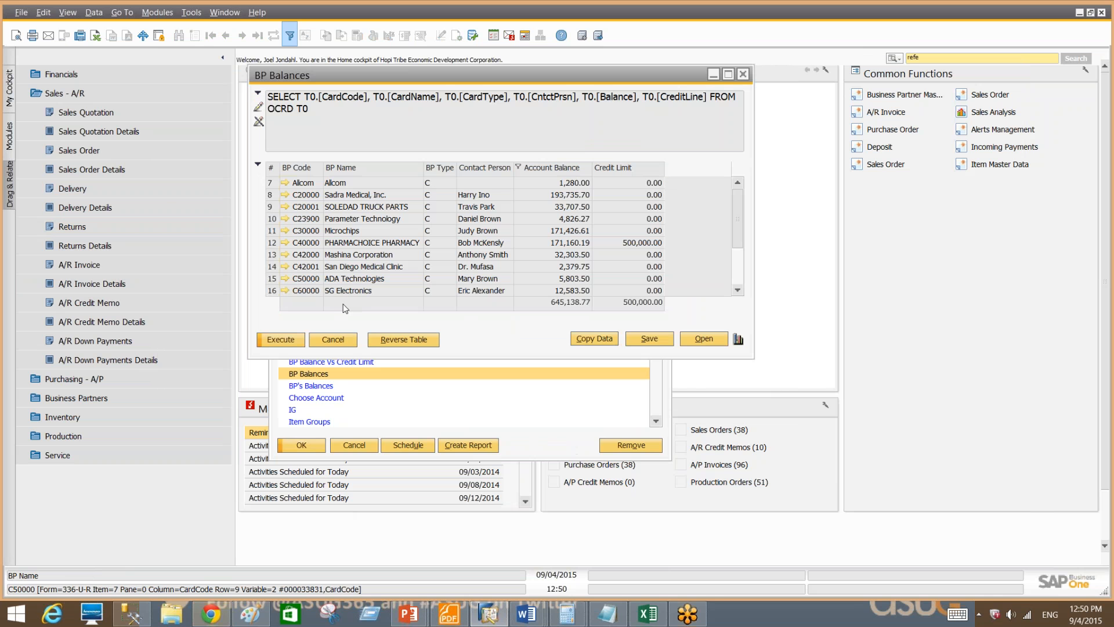
pyautogui.click(347, 341)
pyautogui.click(354, 445)
# Switch to the PowerPoint slide Shortcut Features to review the tips, and return to SAP Business One.
pyautogui.hotkey('alt', 'Tab')
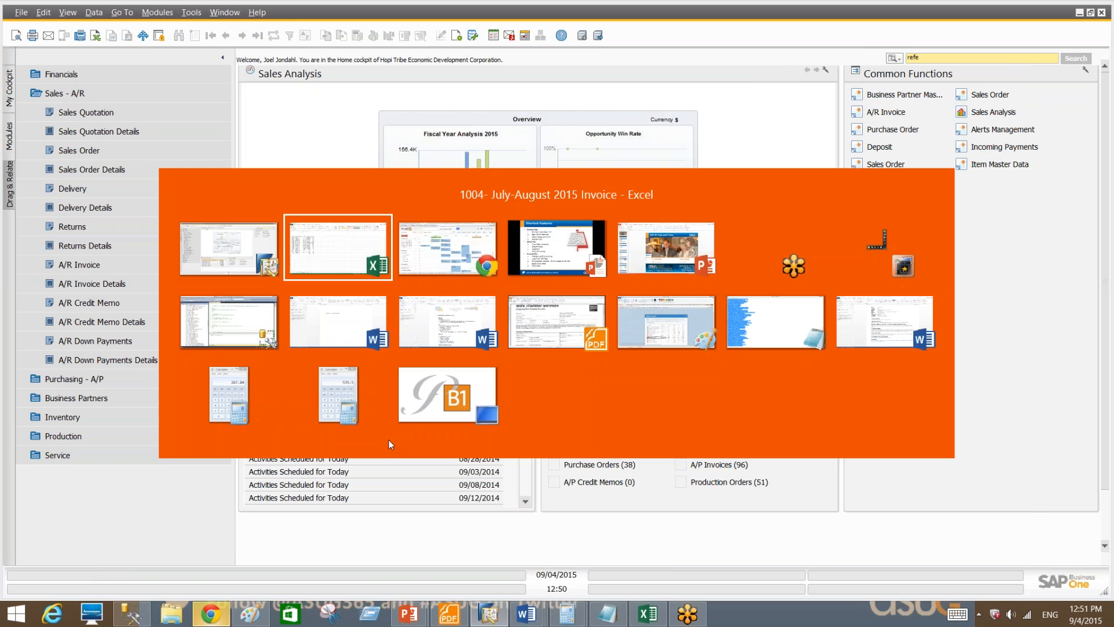
pyautogui.hotkey('alt', 'Tab')
pyautogui.hotkey('alt', 'Tab')
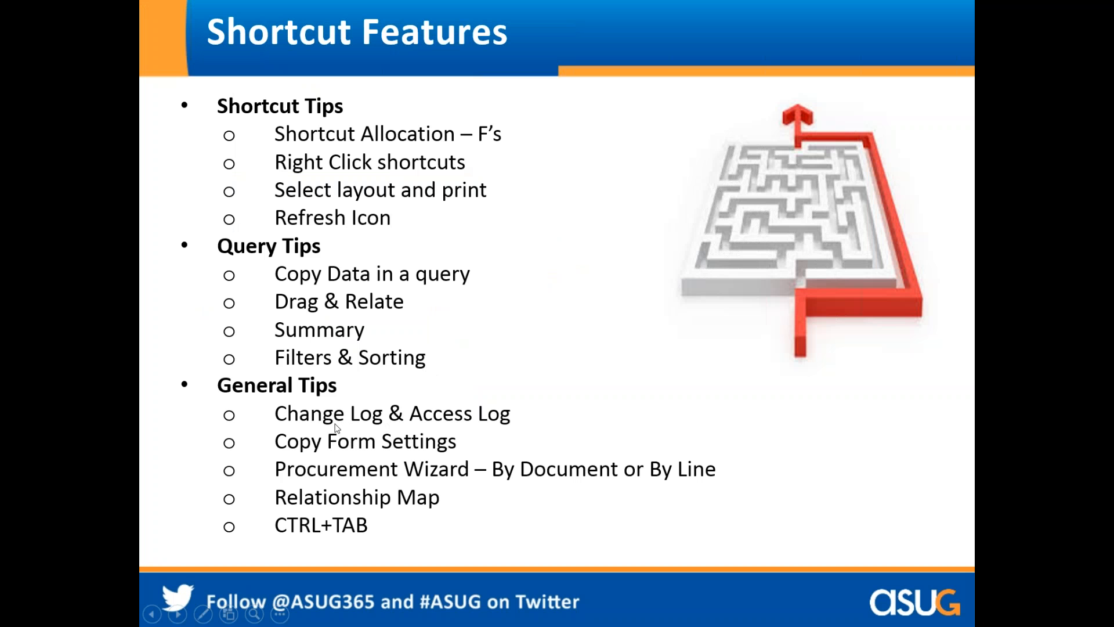
pyautogui.hotkey('alt', 'Tab')
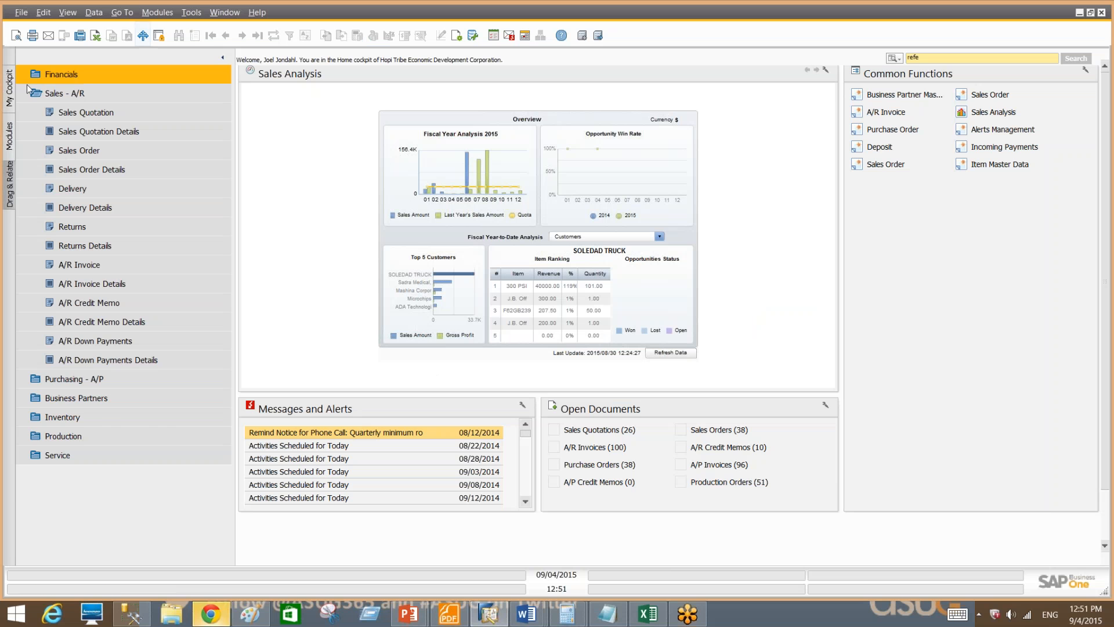
# Open the most recent sales order, append "wds" to its Remarks, and update the order.
pyautogui.click(9, 137)
pyautogui.click(77, 133)
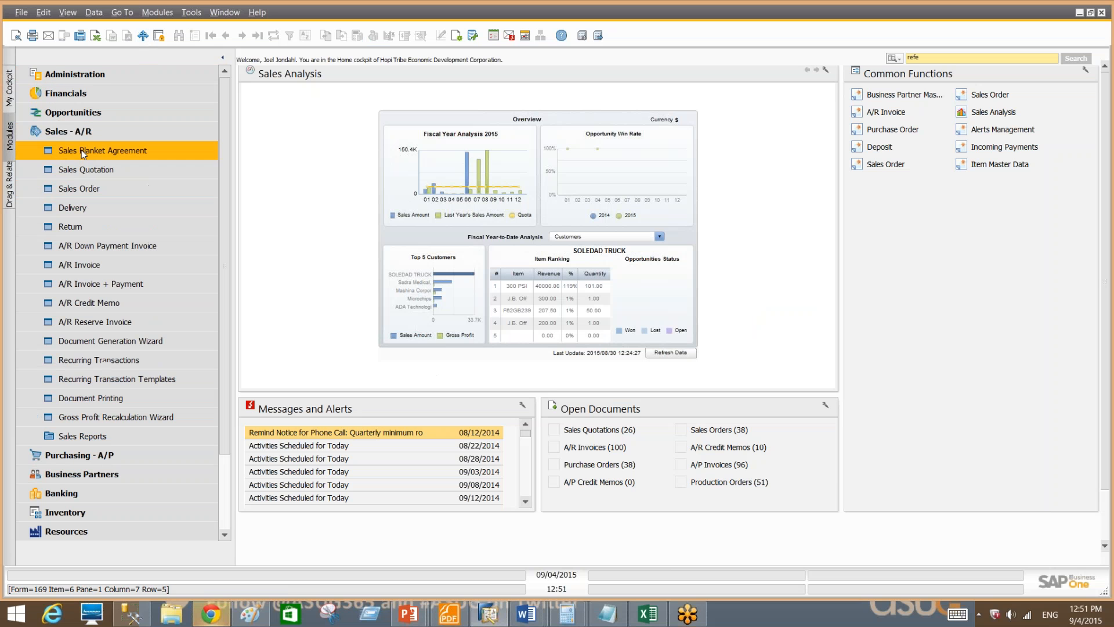
pyautogui.click(97, 185)
pyautogui.click(258, 36)
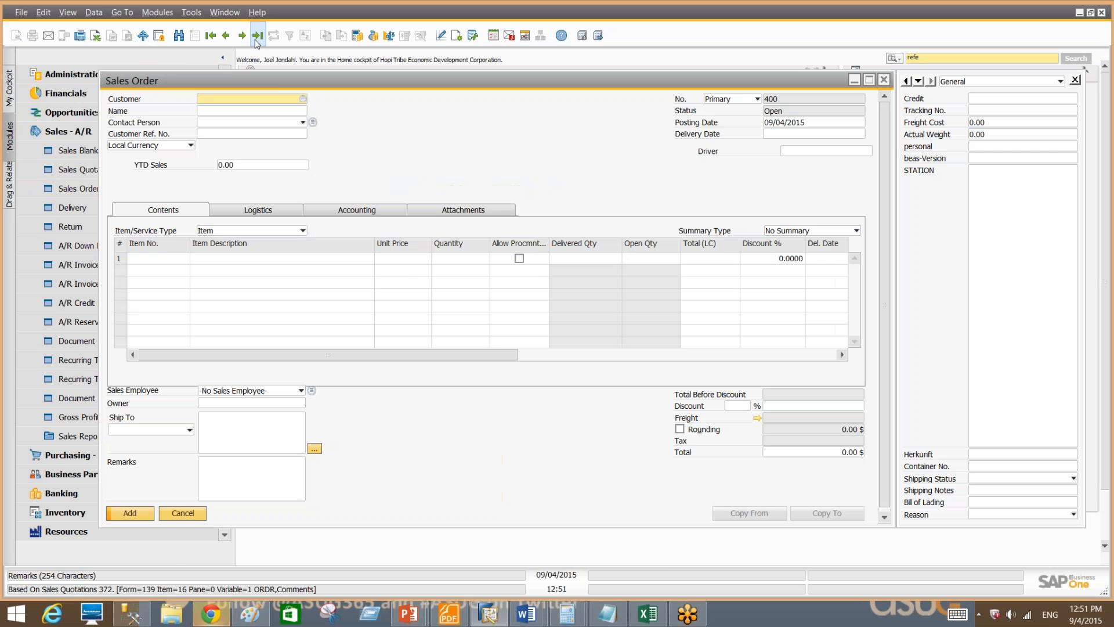
pyautogui.write('wds')
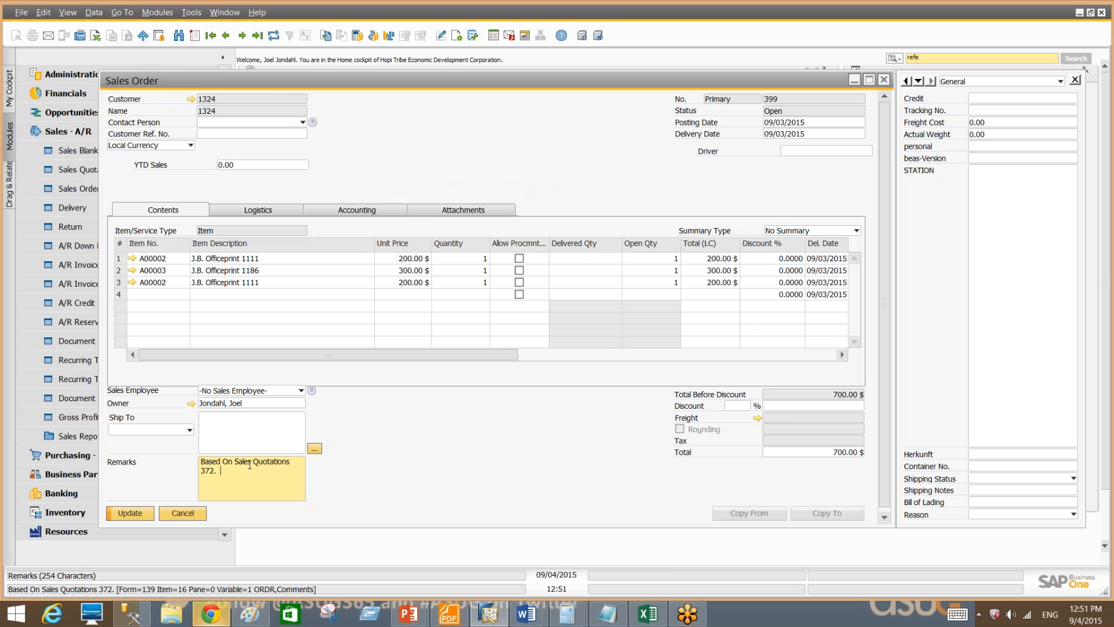
pyautogui.click(146, 511)
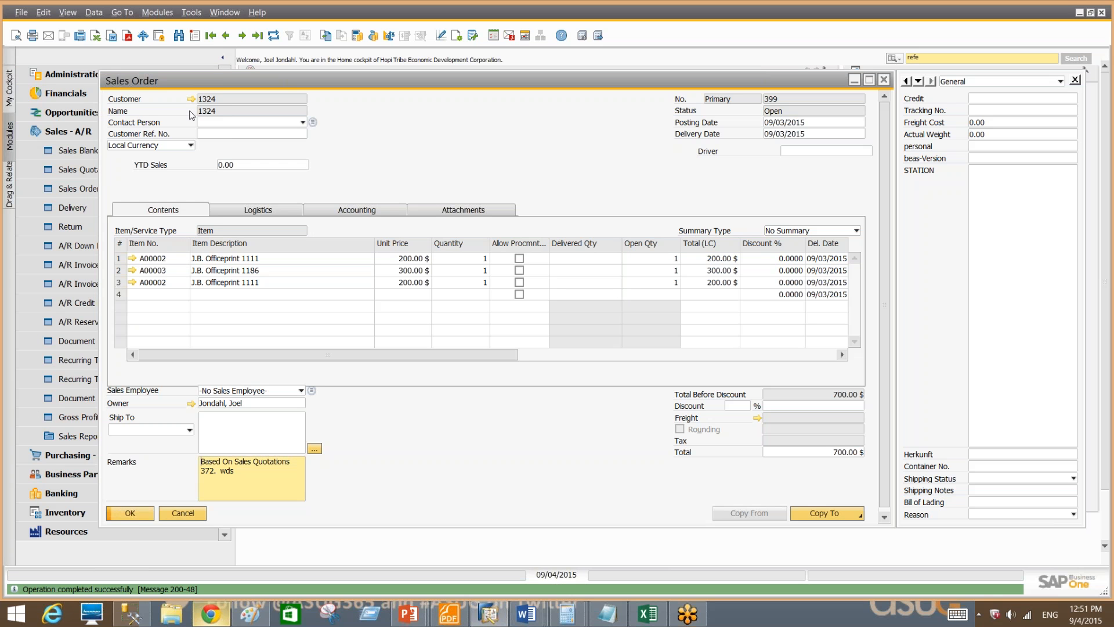
# View the Access Log and its details for user B1i1, and close both windows.
pyautogui.click(191, 13)
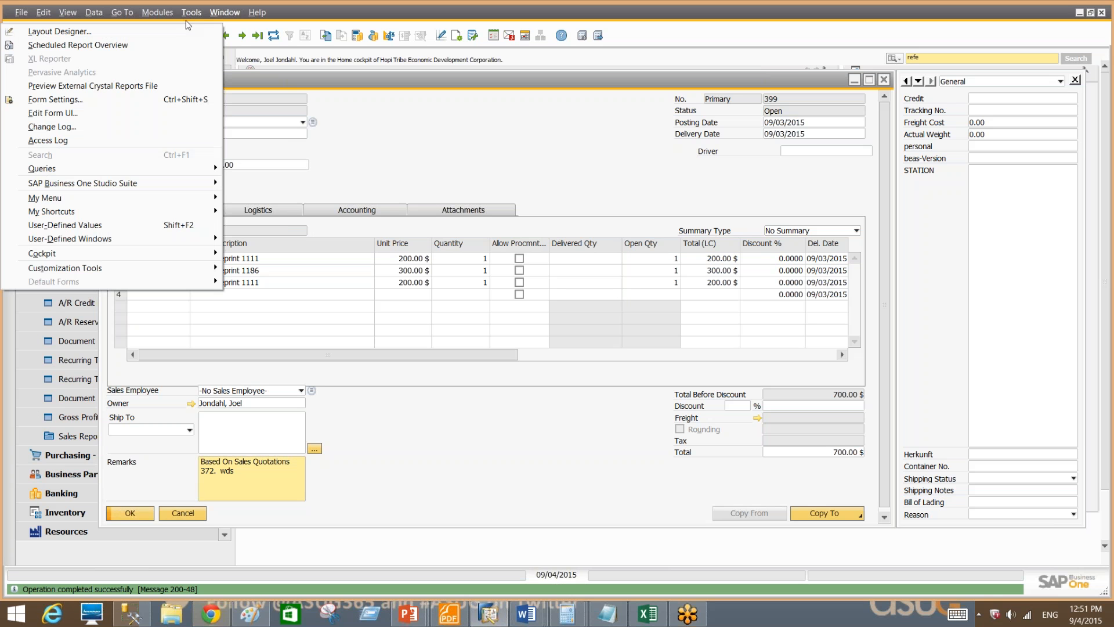
pyautogui.click(164, 142)
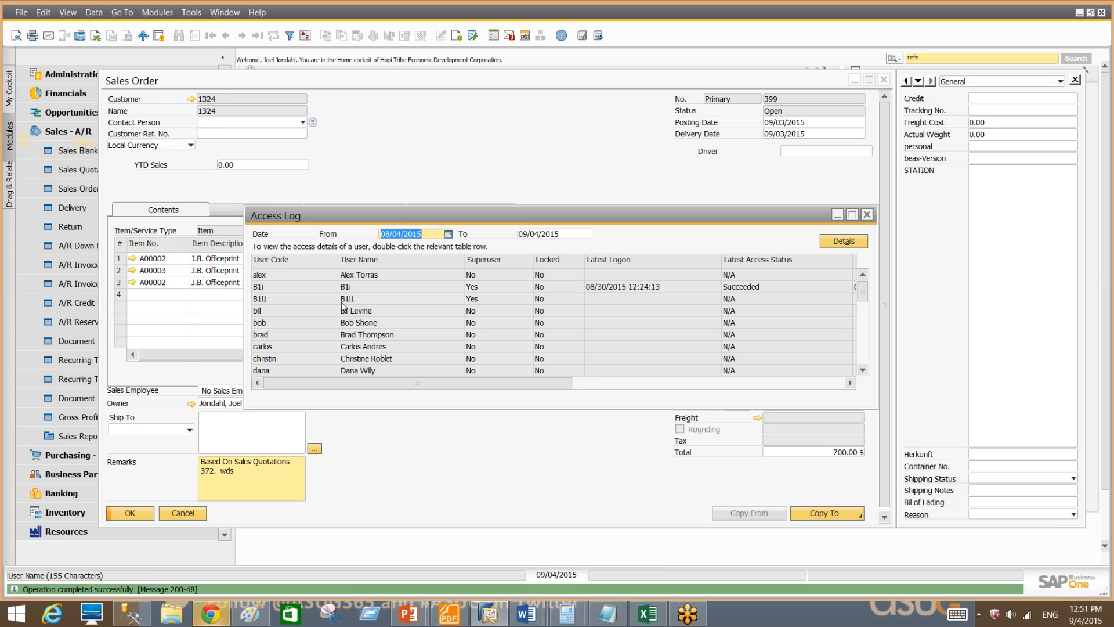
pyautogui.click(581, 298)
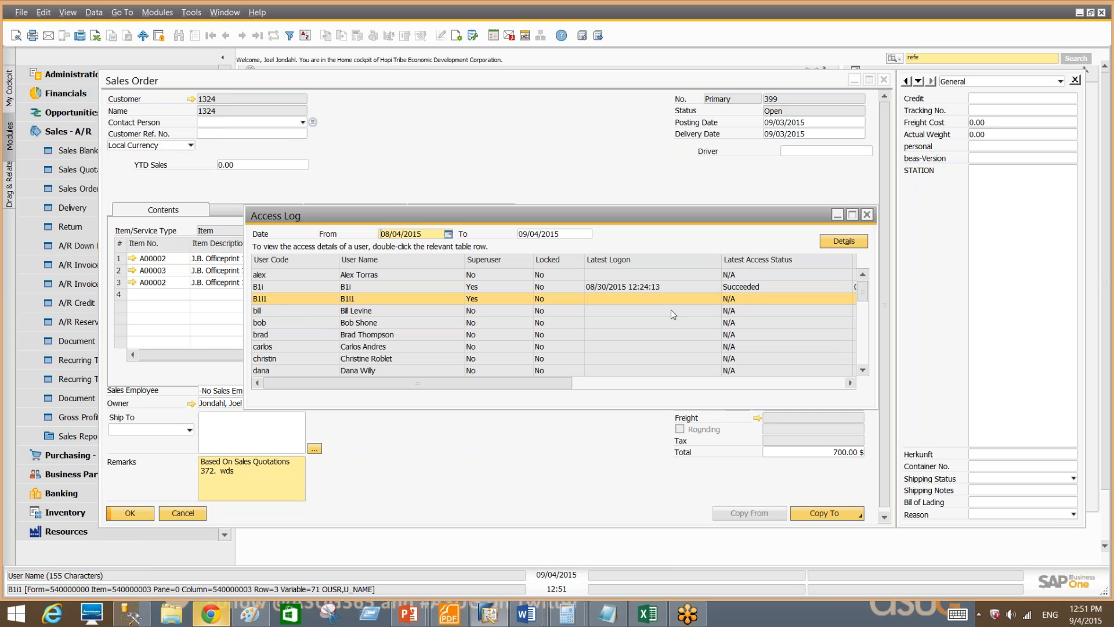
pyautogui.click(854, 247)
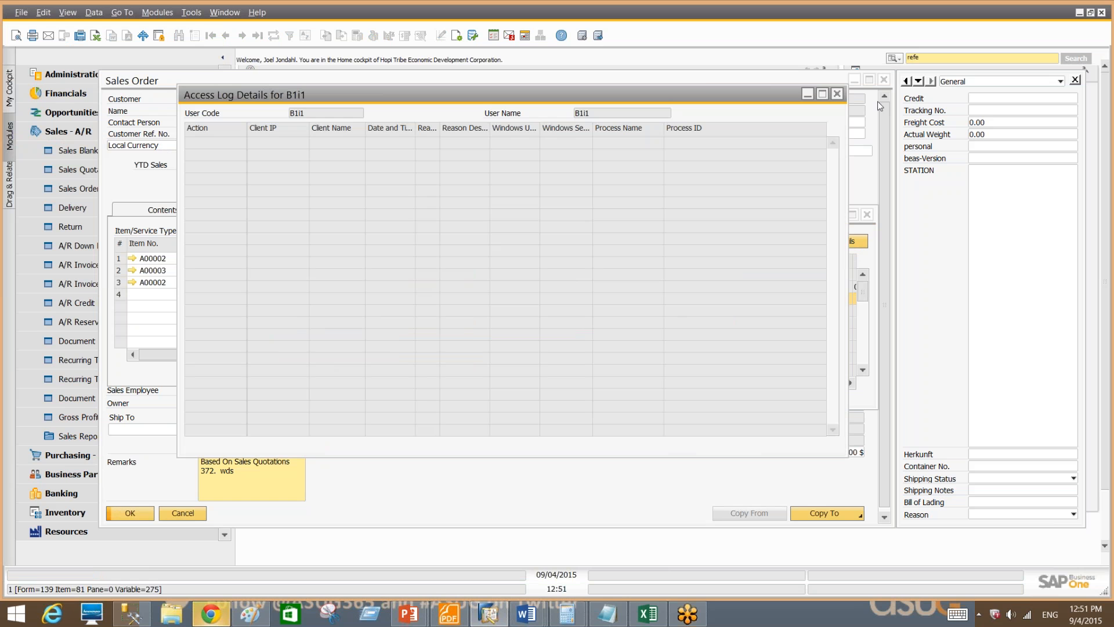
pyautogui.click(840, 93)
pyautogui.click(867, 214)
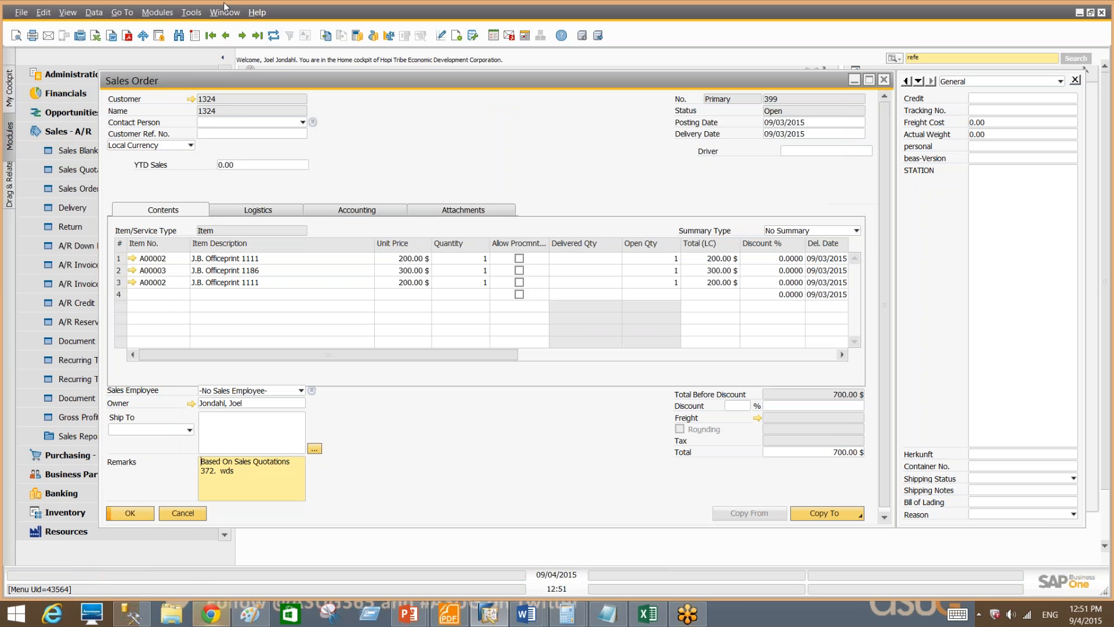
# View the sales order's Change Log differences, widen the New Value column to read the full remark, and close the Differences window.
pyautogui.click(191, 12)
pyautogui.click(360, 139)
pyautogui.click(187, 13)
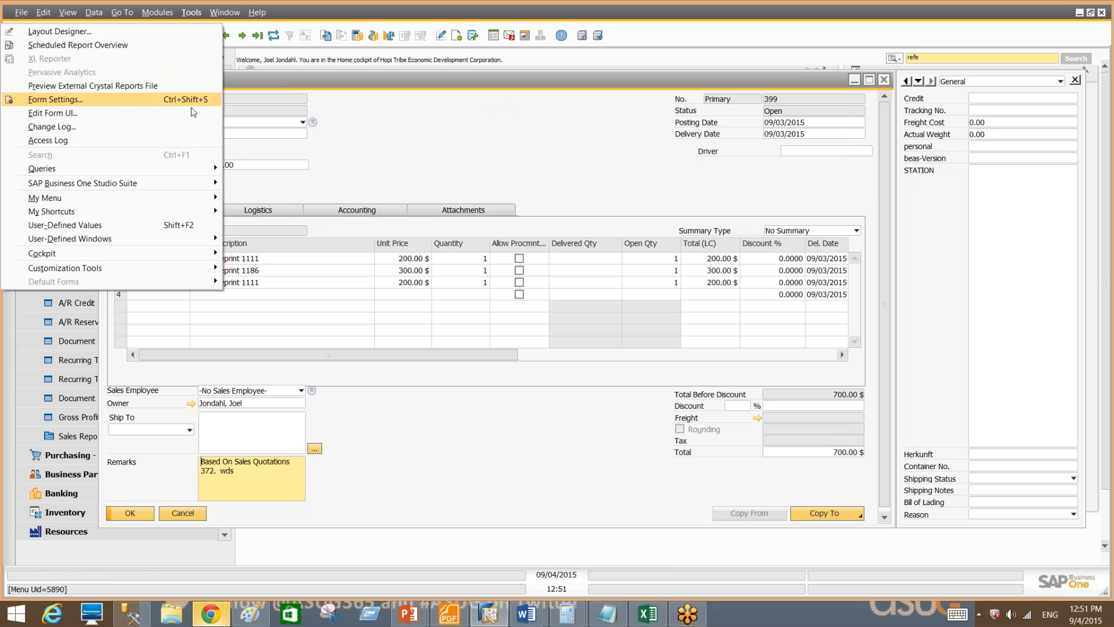
pyautogui.click(190, 124)
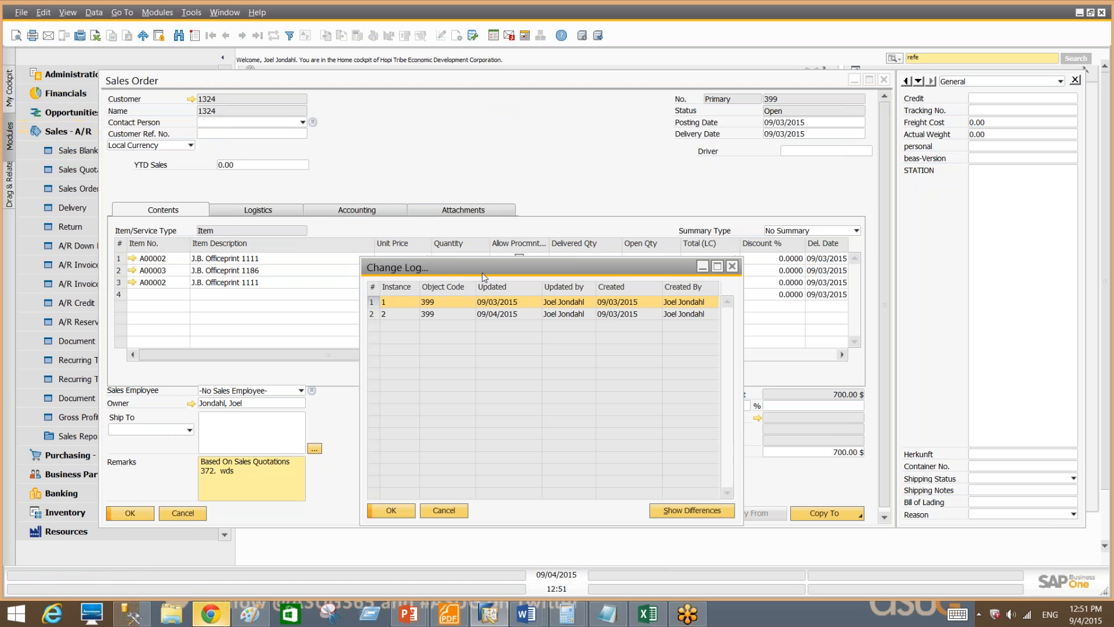
pyautogui.moveTo(483, 270); pyautogui.dragTo(204, 113)
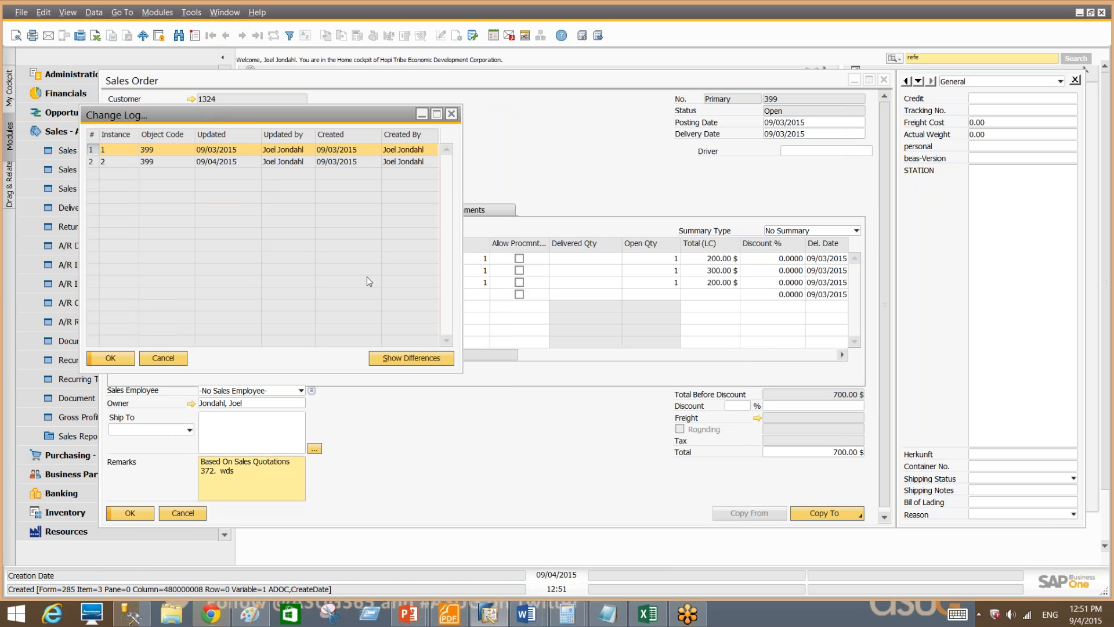
pyautogui.click(410, 358)
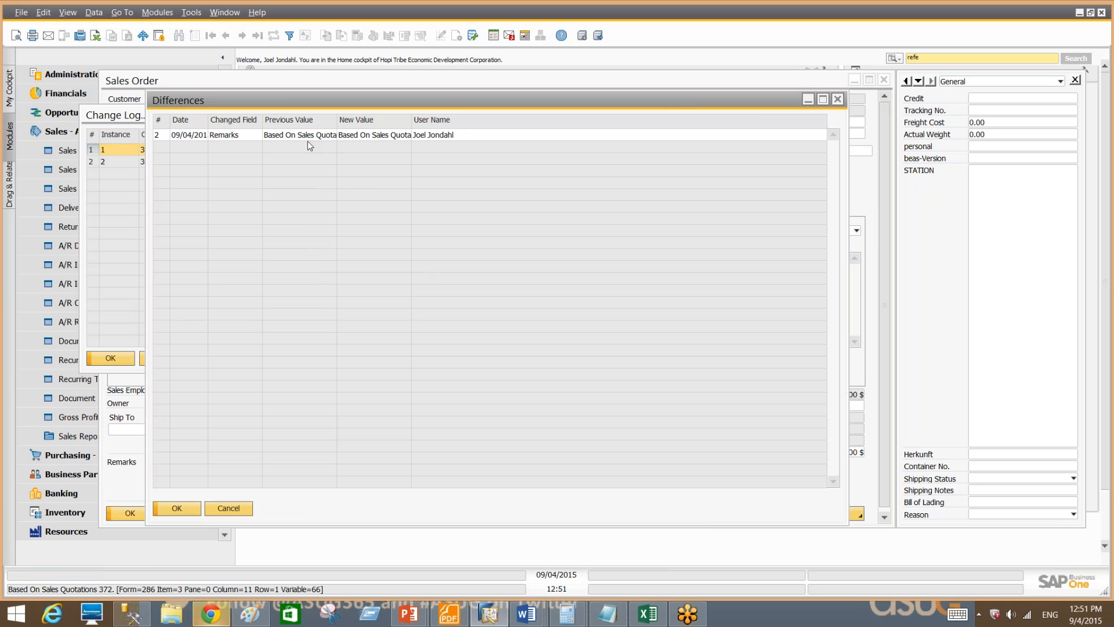
pyautogui.doubleClick(412, 123)
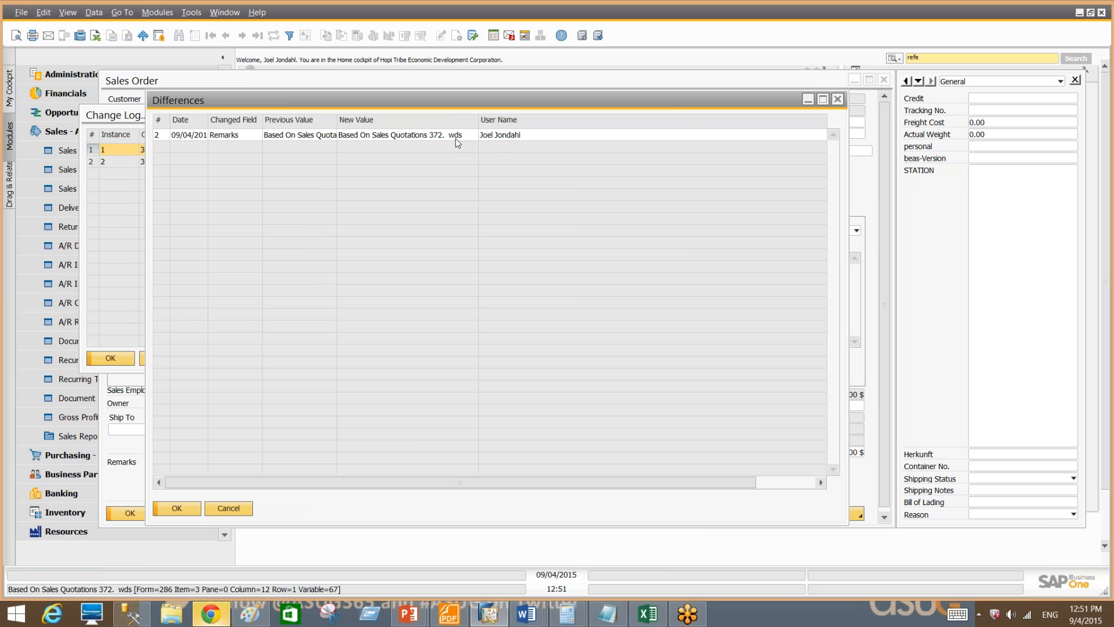
pyautogui.click(837, 100)
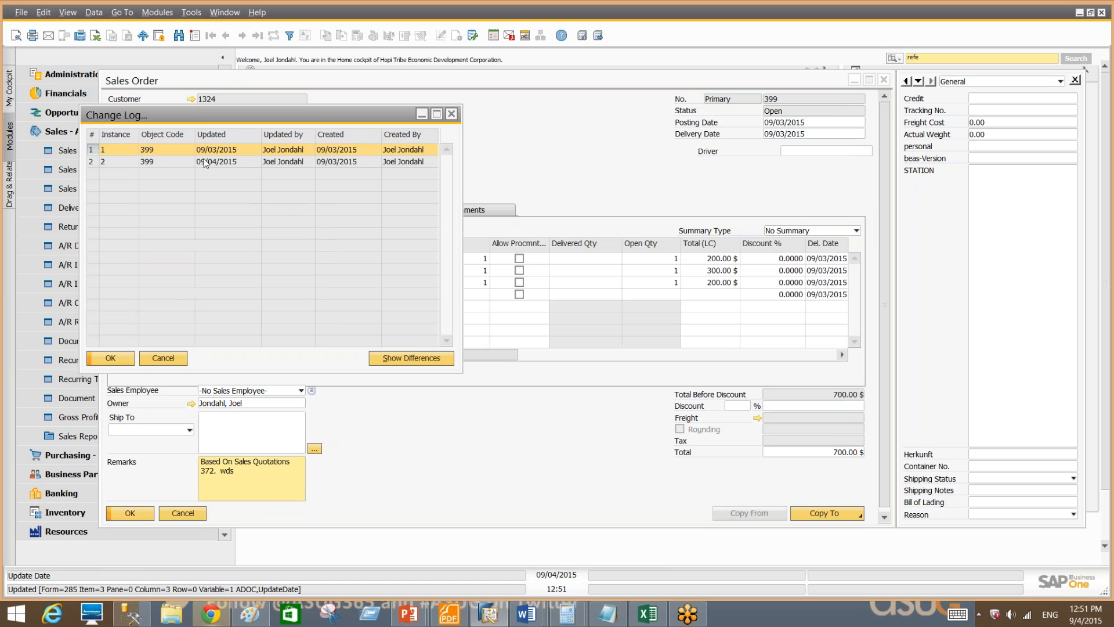
# Examine history instances 2 and 1 of the sales order, compare instance 1 with the current order, and close the history window.
pyautogui.doubleClick(199, 162)
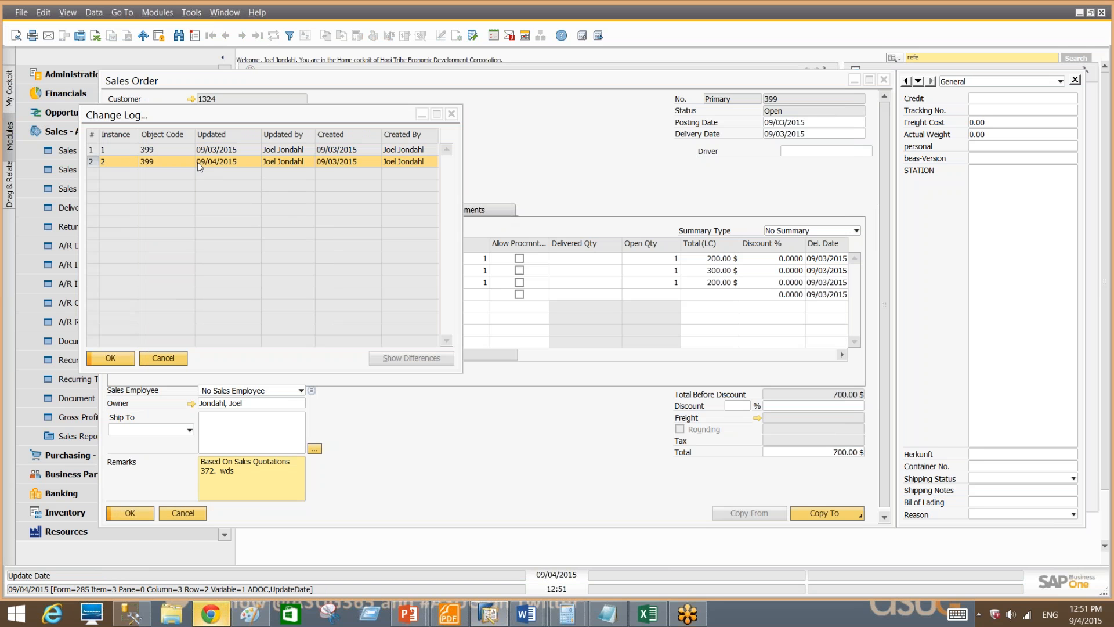
pyautogui.moveTo(241, 84); pyautogui.dragTo(377, 120)
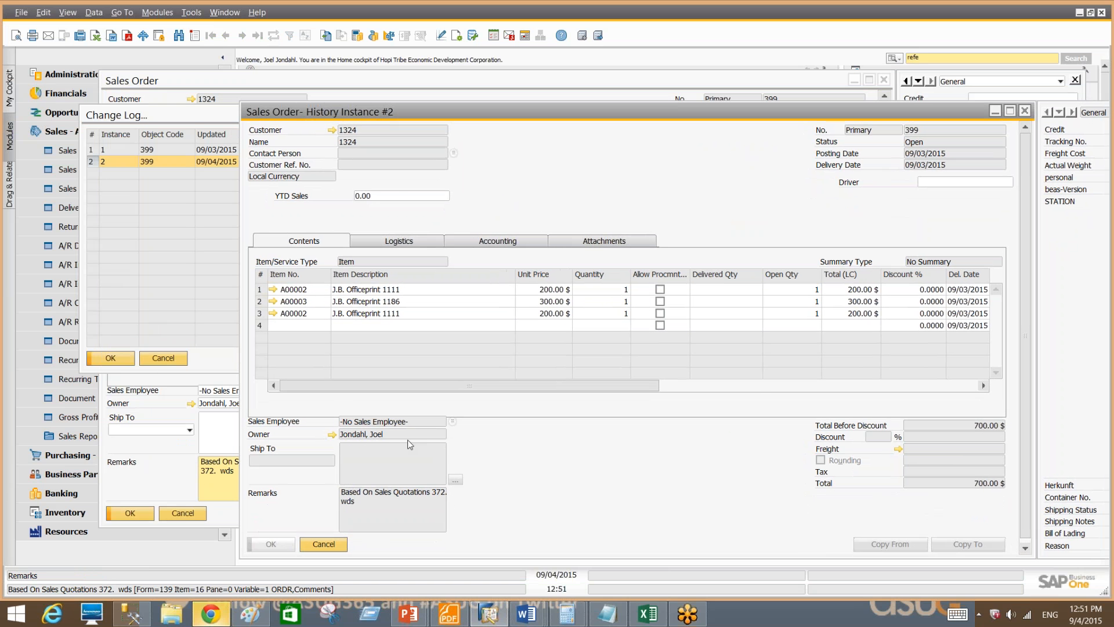
pyautogui.click(325, 544)
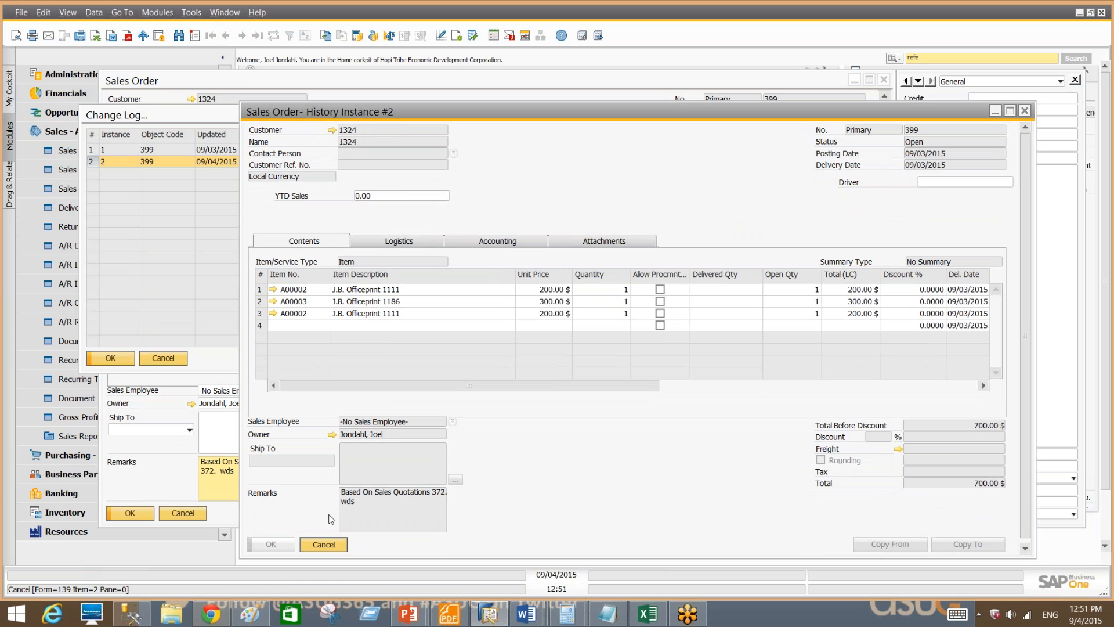
pyautogui.doubleClick(229, 152)
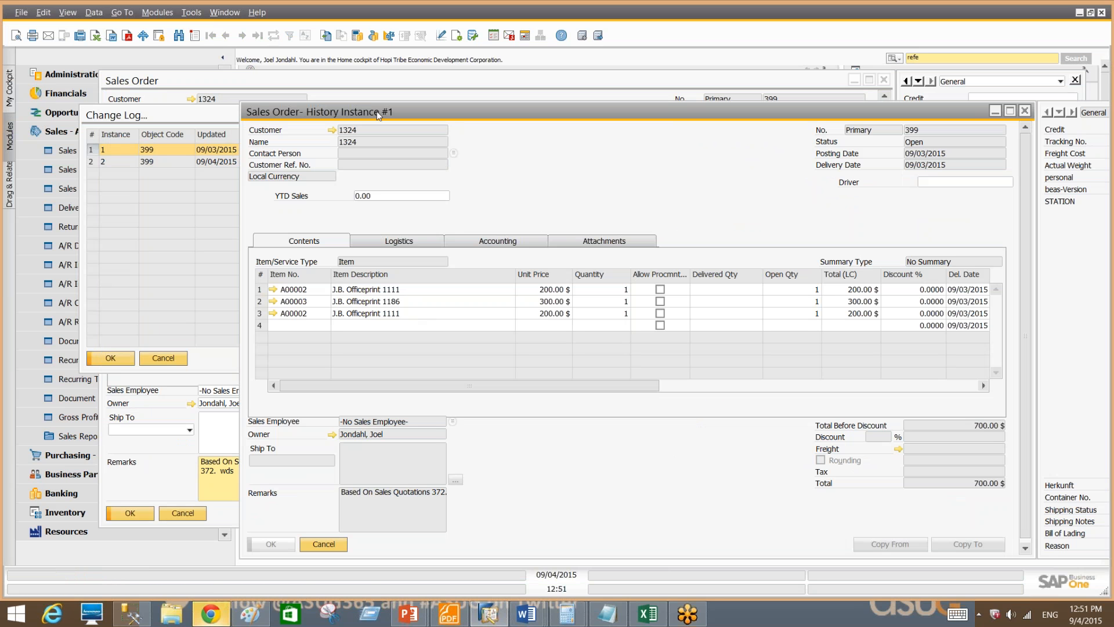
pyautogui.moveTo(377, 110); pyautogui.dragTo(479, 130)
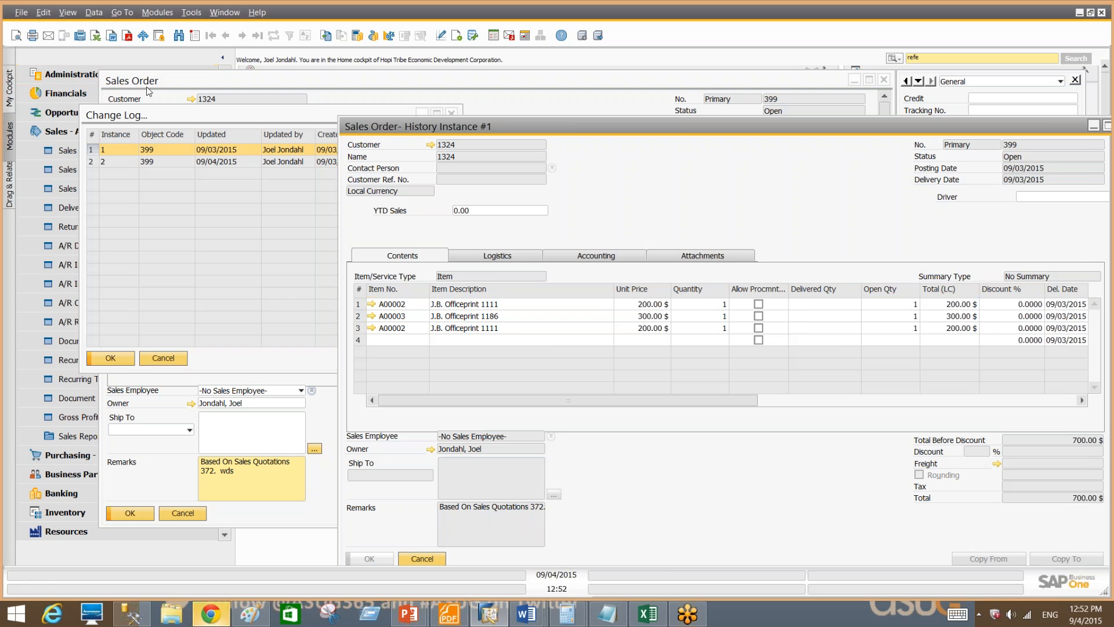
pyautogui.click(145, 86)
pyautogui.click(1101, 241)
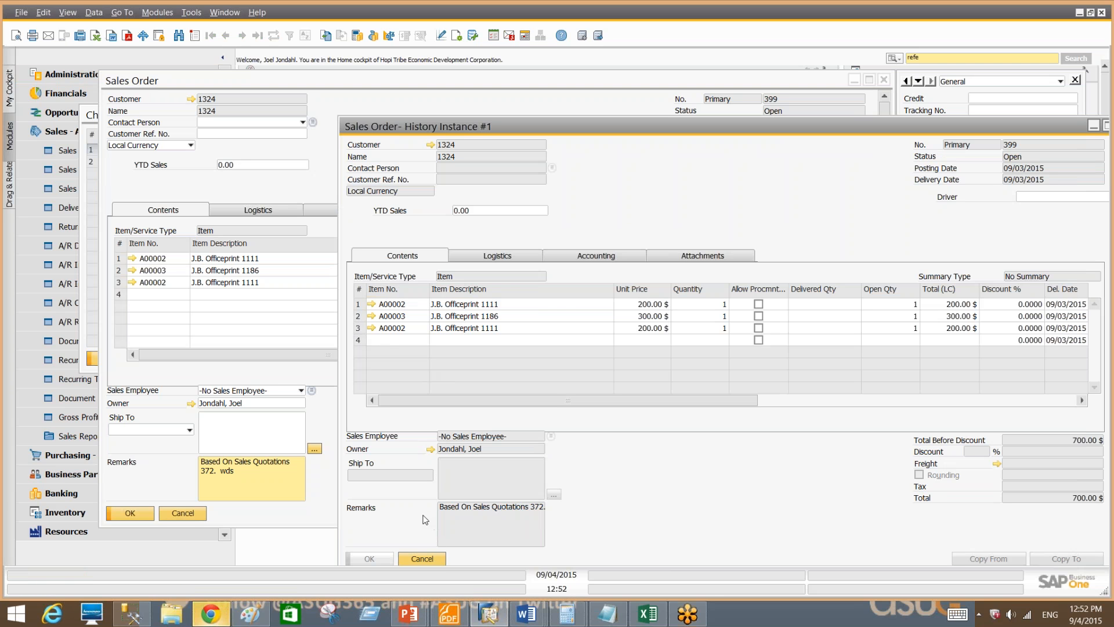
pyautogui.click(418, 558)
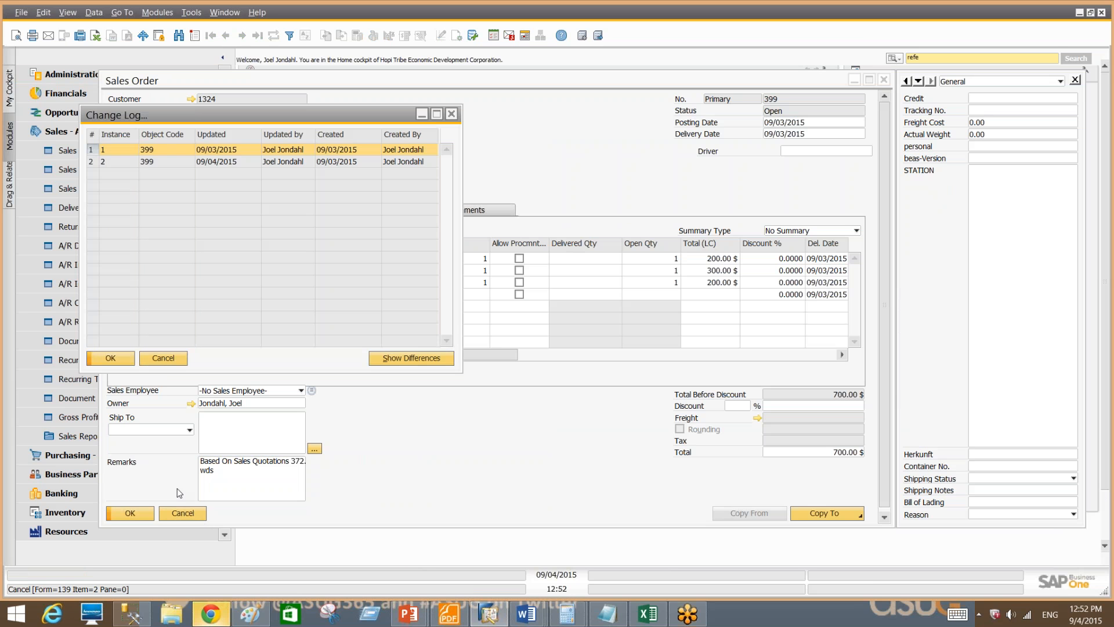
# Close the Change Log and the sales order, and collapse the Sales - A/R module.
pyautogui.click(165, 357)
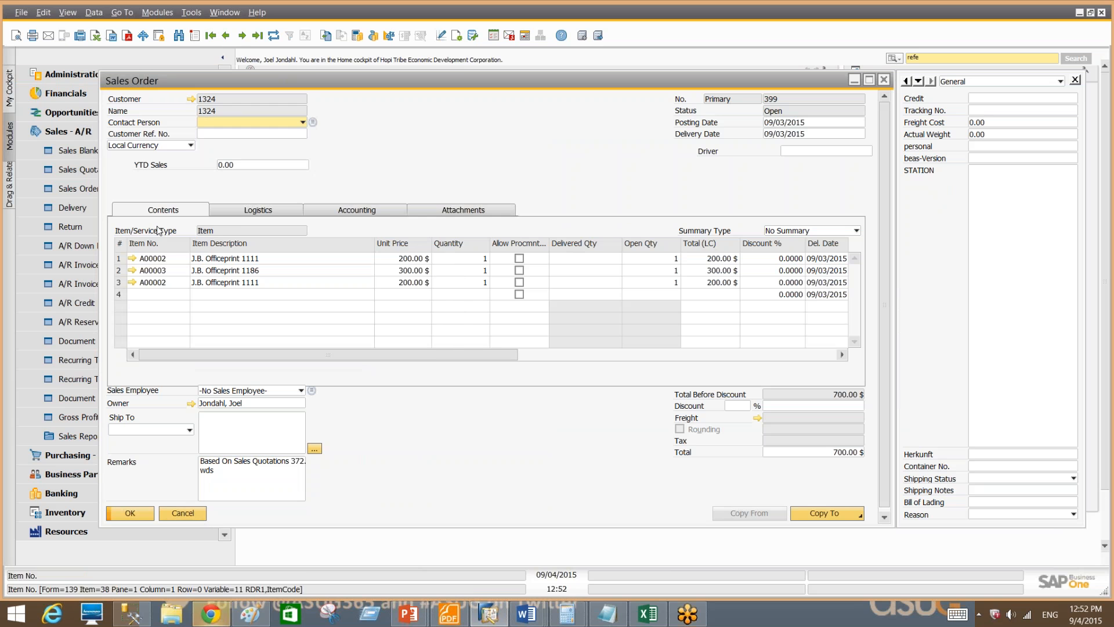
pyautogui.click(192, 515)
pyautogui.click(69, 132)
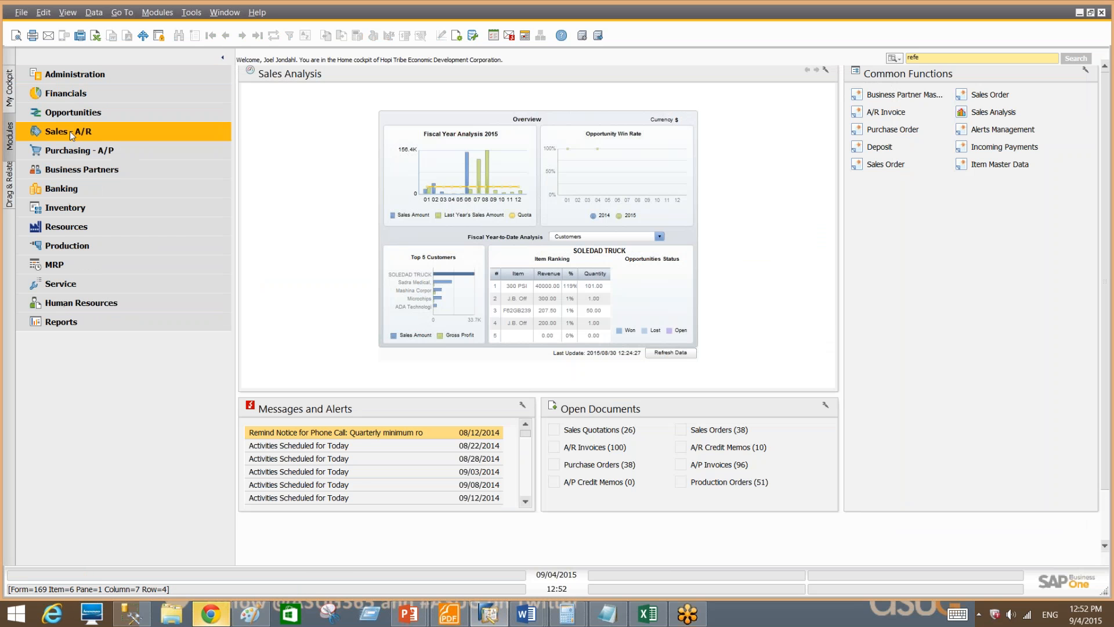
# Switch to the PowerPoint slide show and advance from Shortcut Features to the Alerts & Approvals slide.
pyautogui.hotkey('alt', 'Tab')
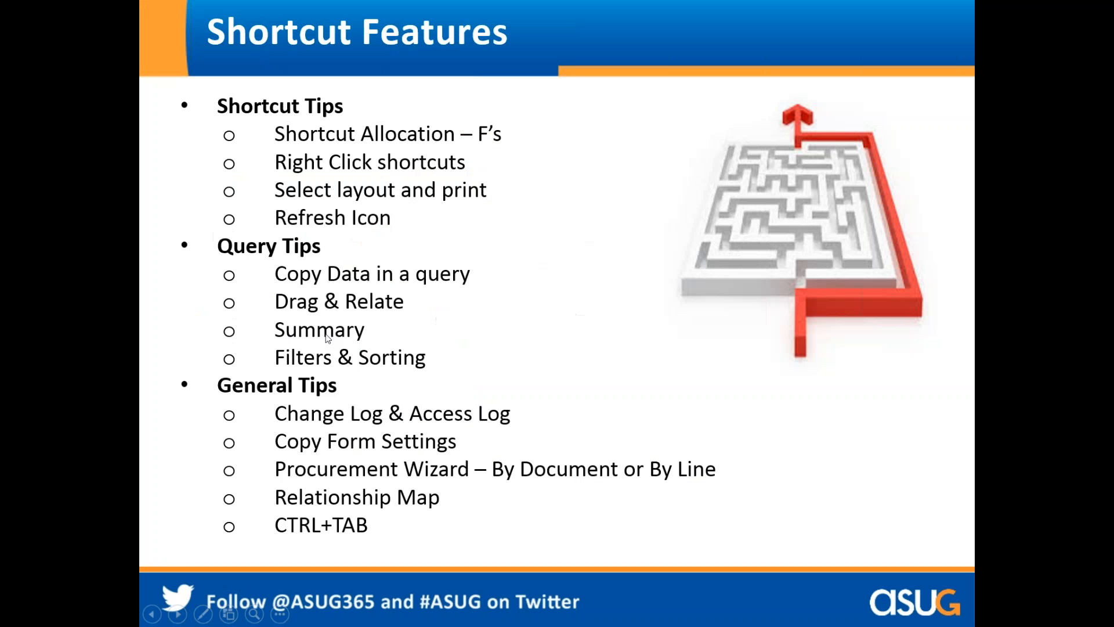
pyautogui.click(498, 404)
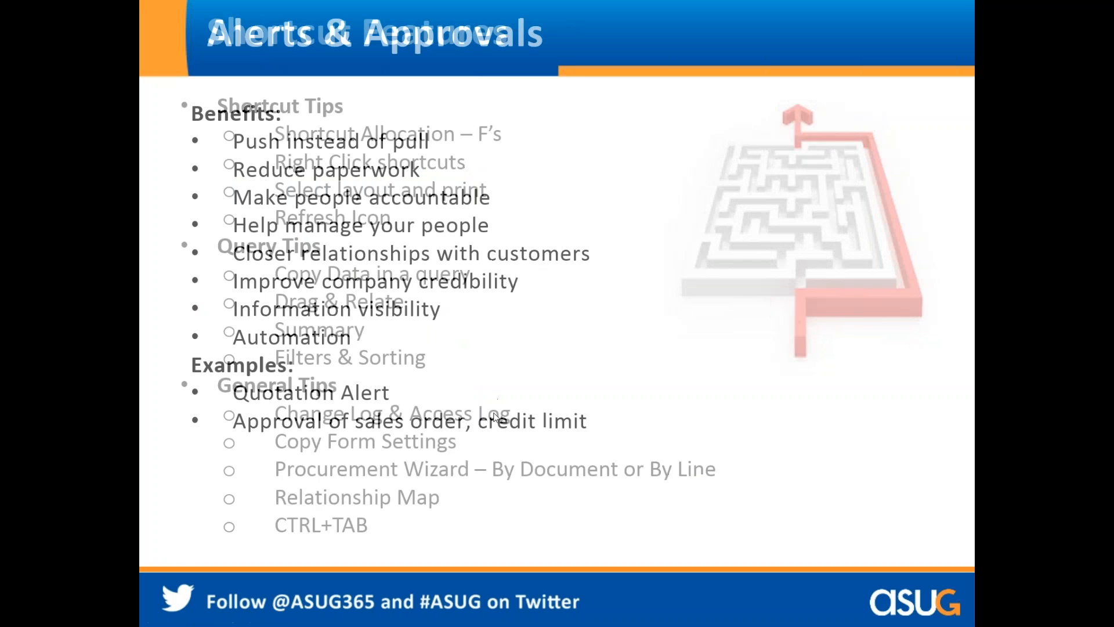
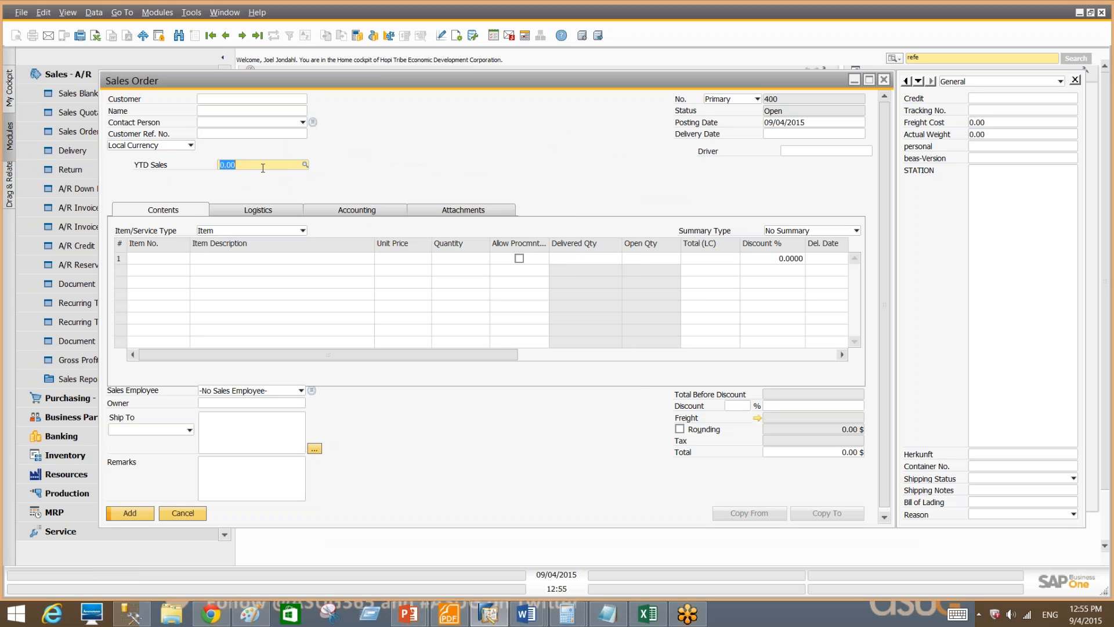
# Review the user-defined values setup of the new sales order's YTD Sales field without changes, and select Mashina Corporation as customer.
pyautogui.hotkey('alt', 'shift', 'F2')
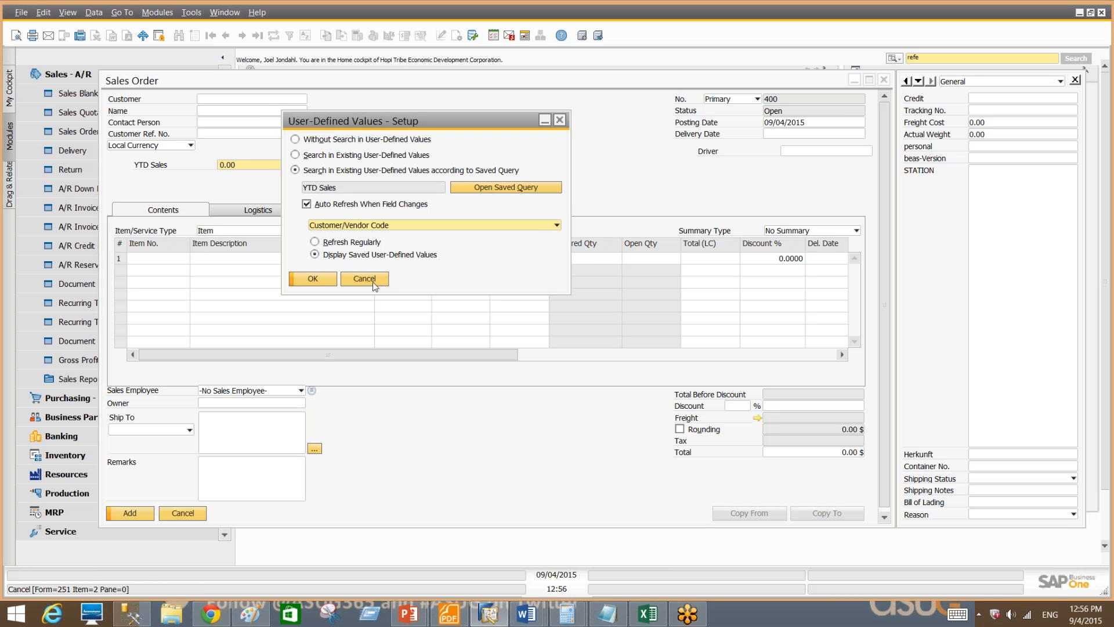
pyautogui.click(365, 278)
pyautogui.press('Tab')
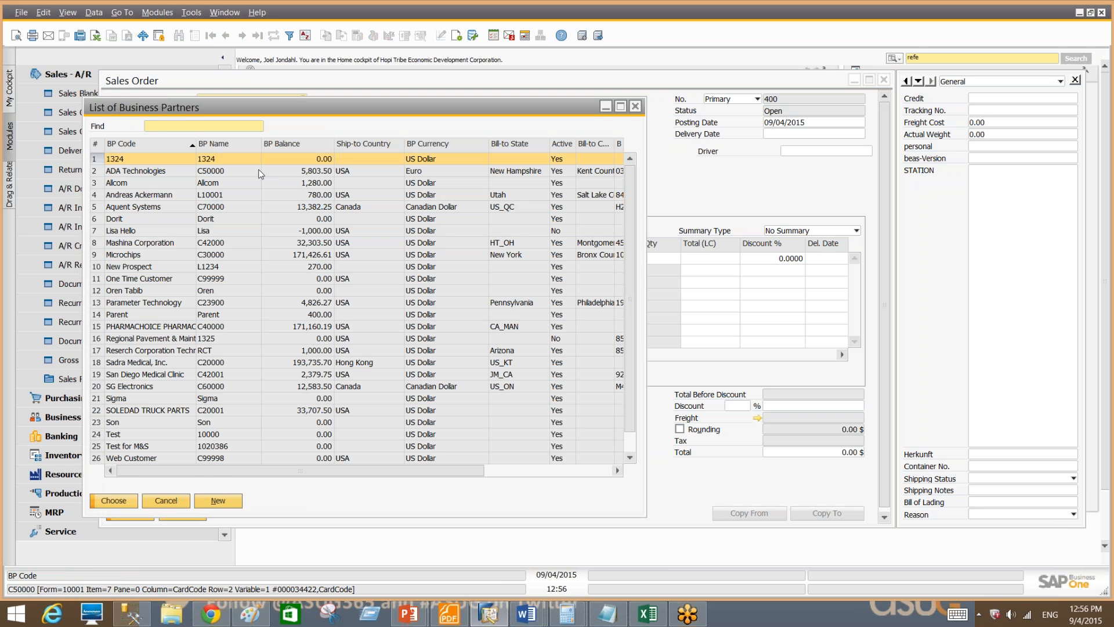
pyautogui.doubleClick(273, 242)
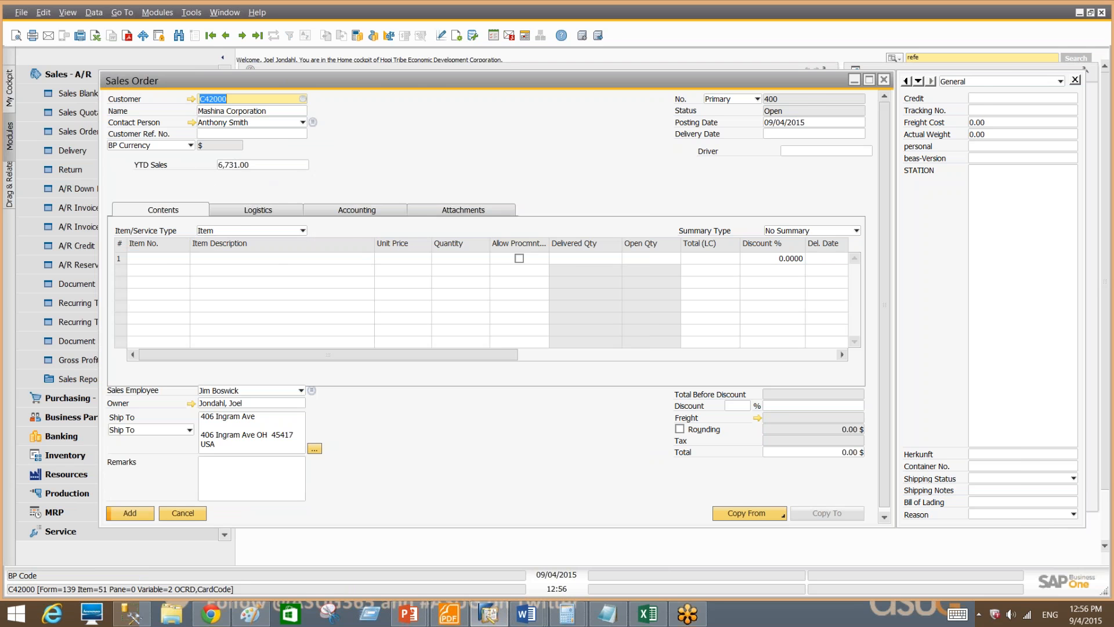
# From the customer's master data, view the sales analysis report for the account balance, and close the report and the record.
pyautogui.click(191, 98)
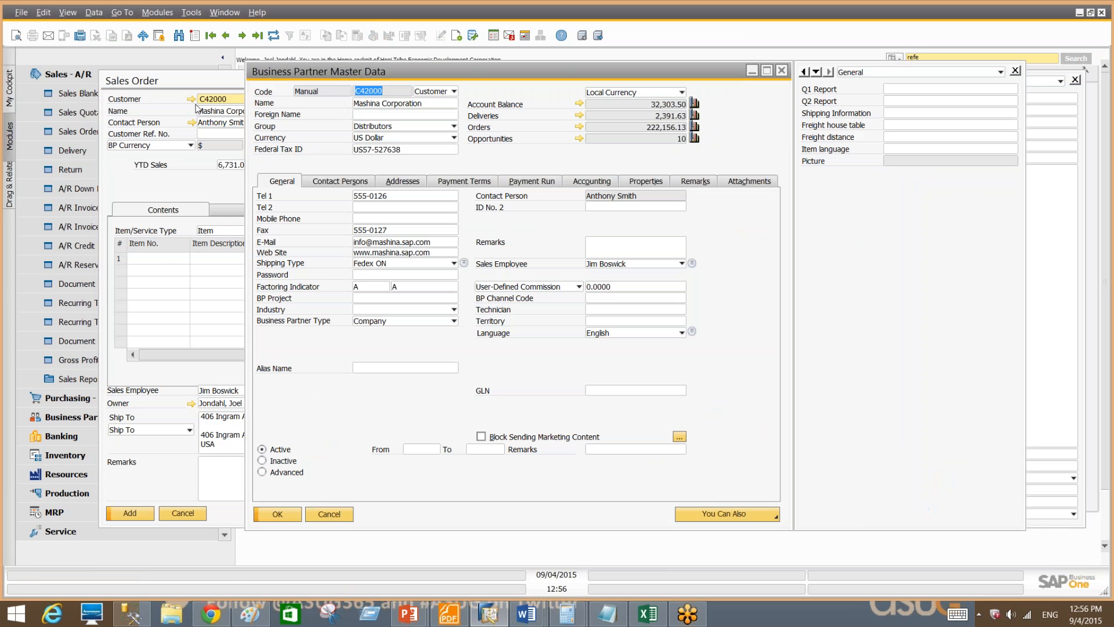
pyautogui.click(693, 105)
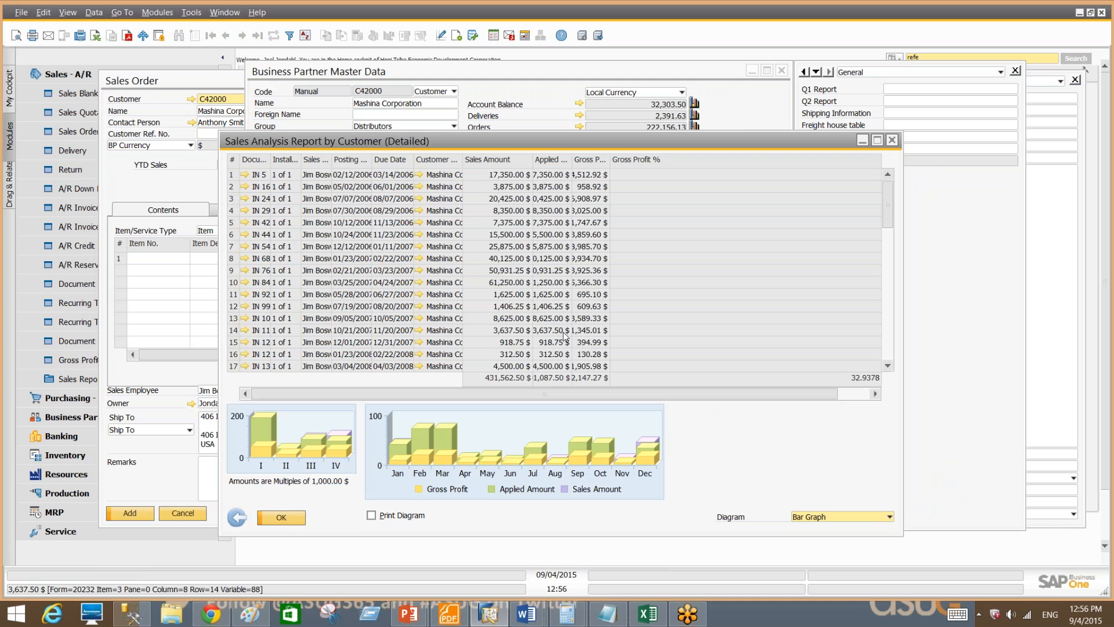
pyautogui.click(289, 516)
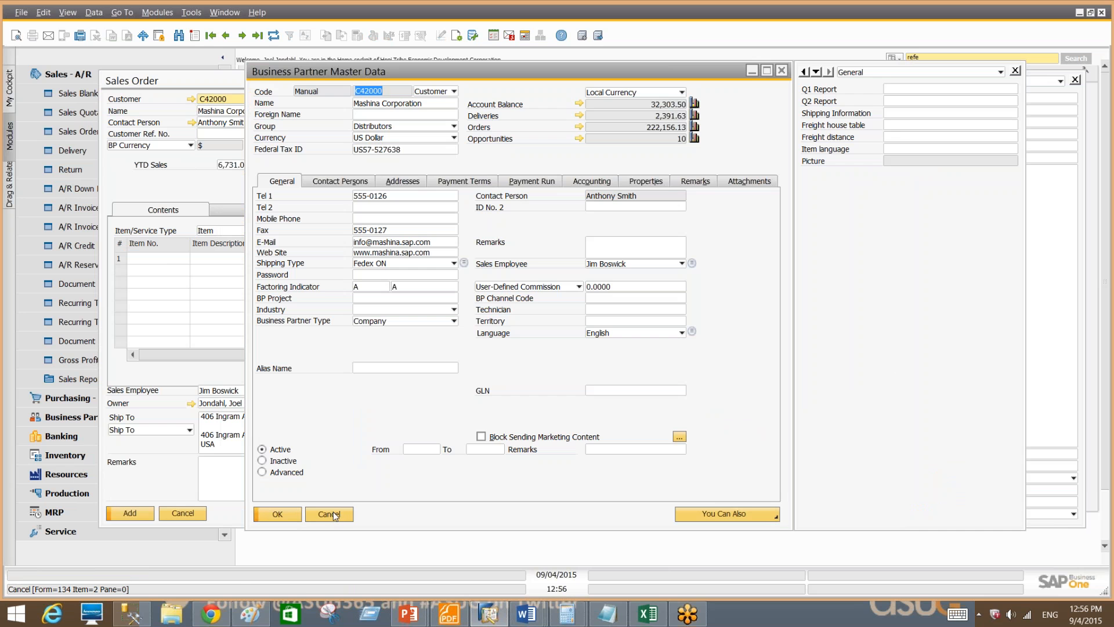
pyautogui.click(335, 516)
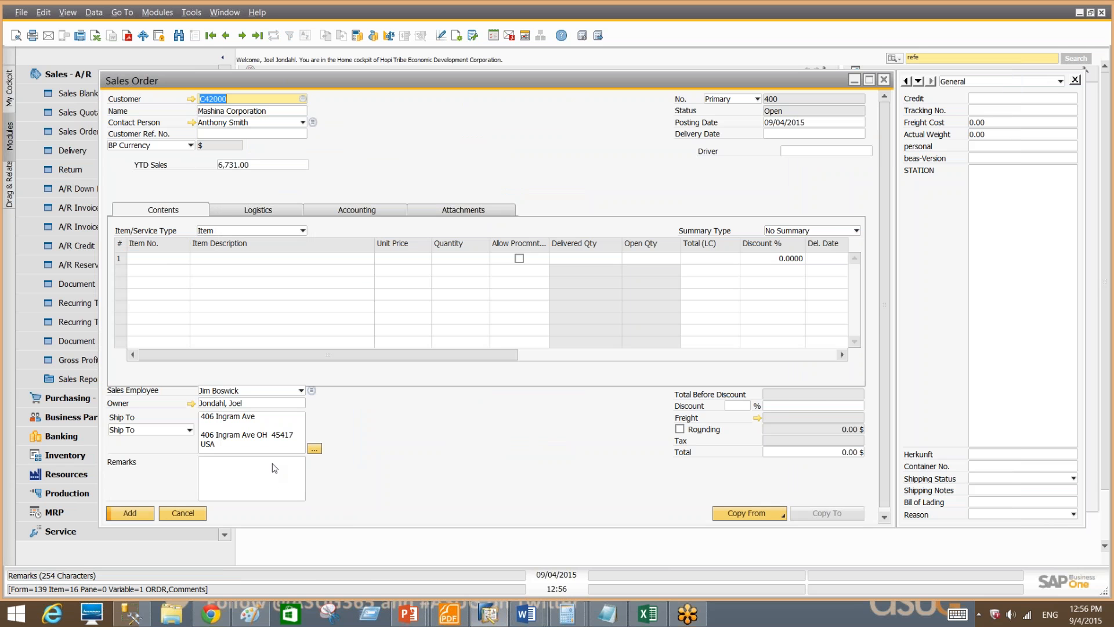
# Switch to the PowerPoint slide show and advance from Formatted Search & Stored Procedures to the Useful Links slide.
pyautogui.hotkey('alt', 'Tab')
pyautogui.press('Tab')
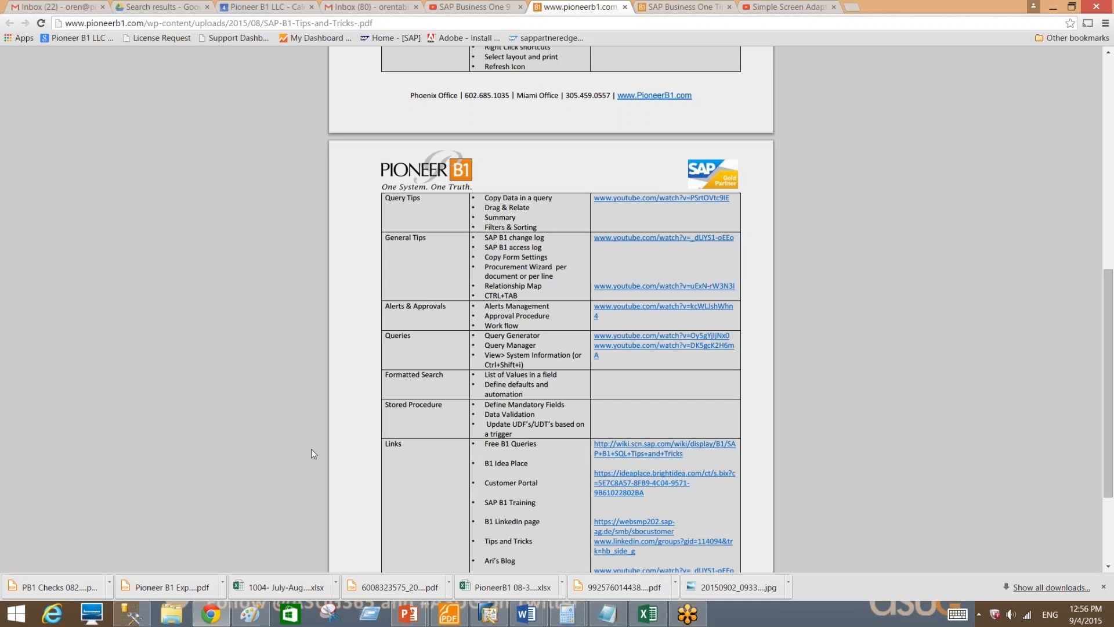
pyautogui.hotkey('alt', 'Tab')
pyautogui.press('Tab')
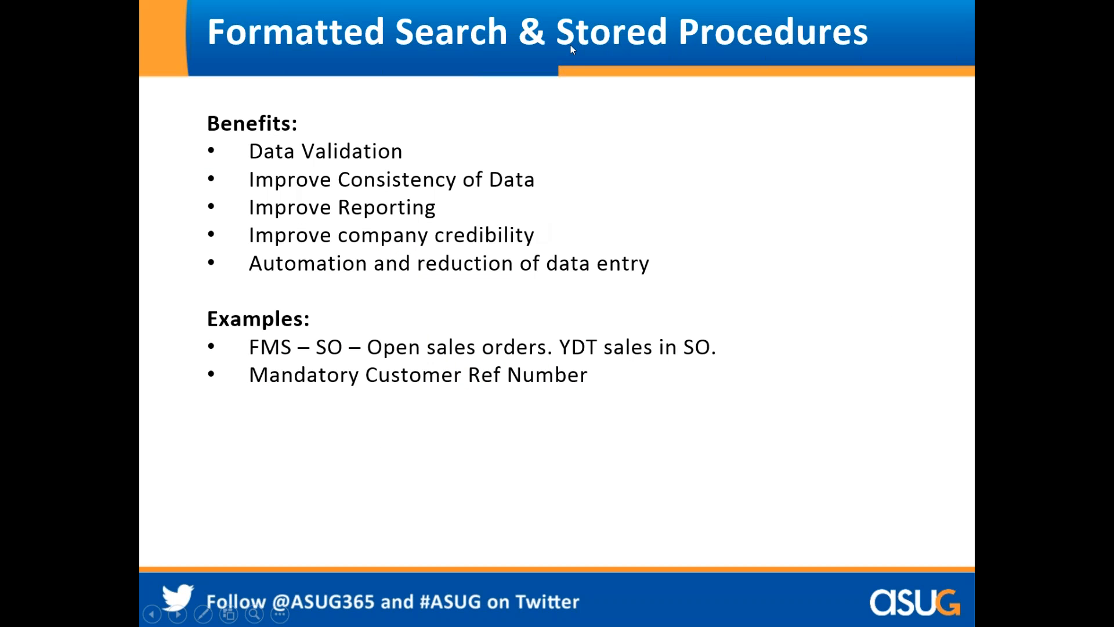
pyautogui.click(604, 403)
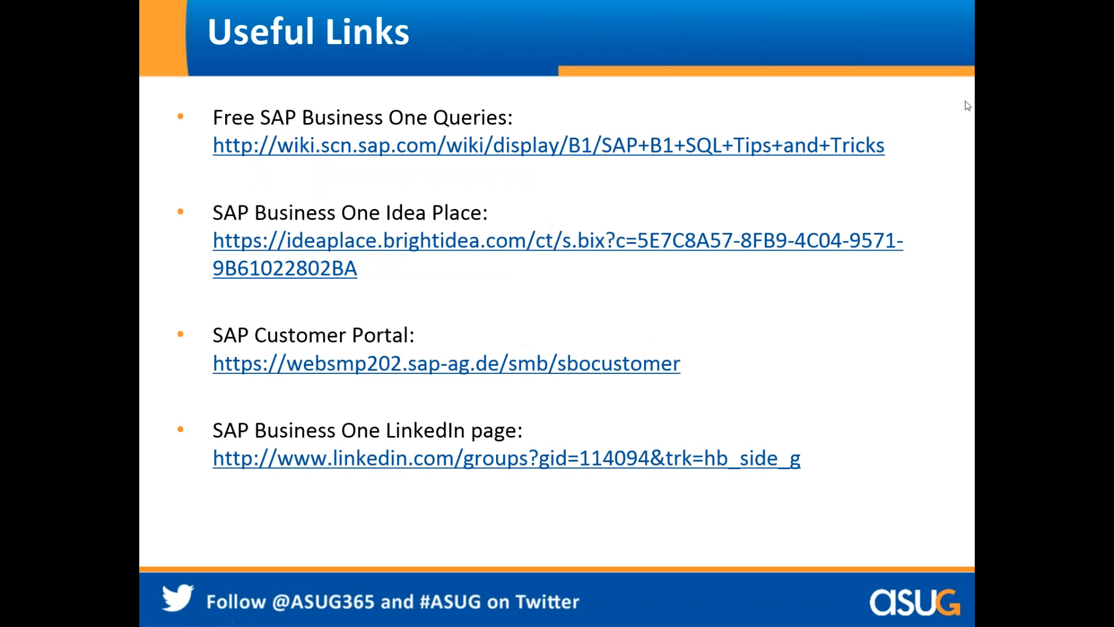
pyautogui.click(968, 104)
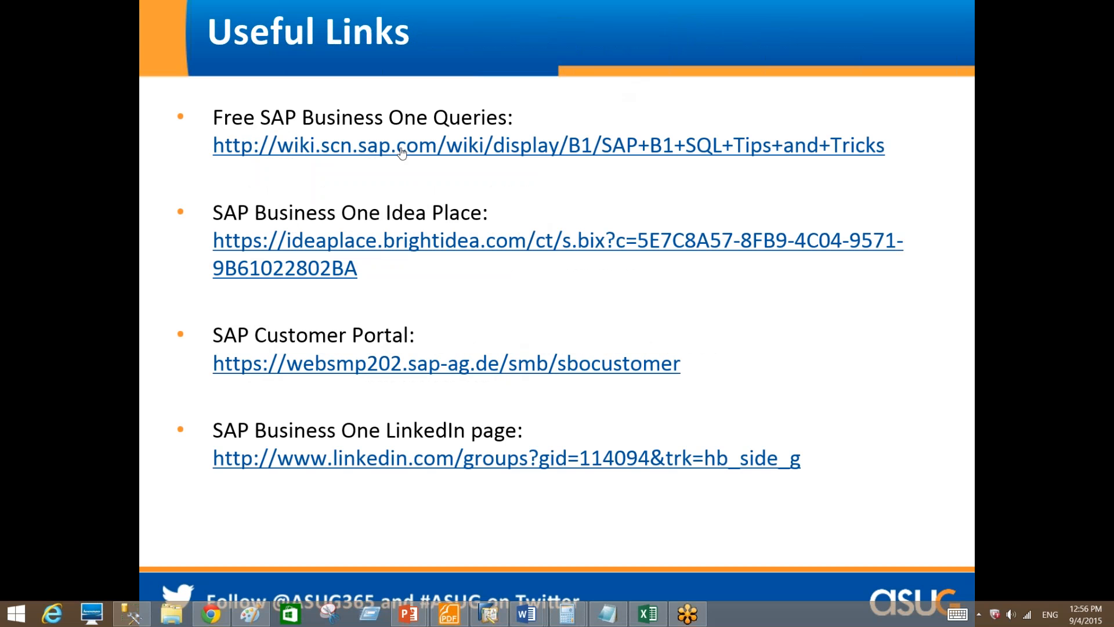
# Open the Free SAP Business One Queries link in Internet Explorer, maximize the window, and view the list of SQL modules.
pyautogui.click(451, 150)
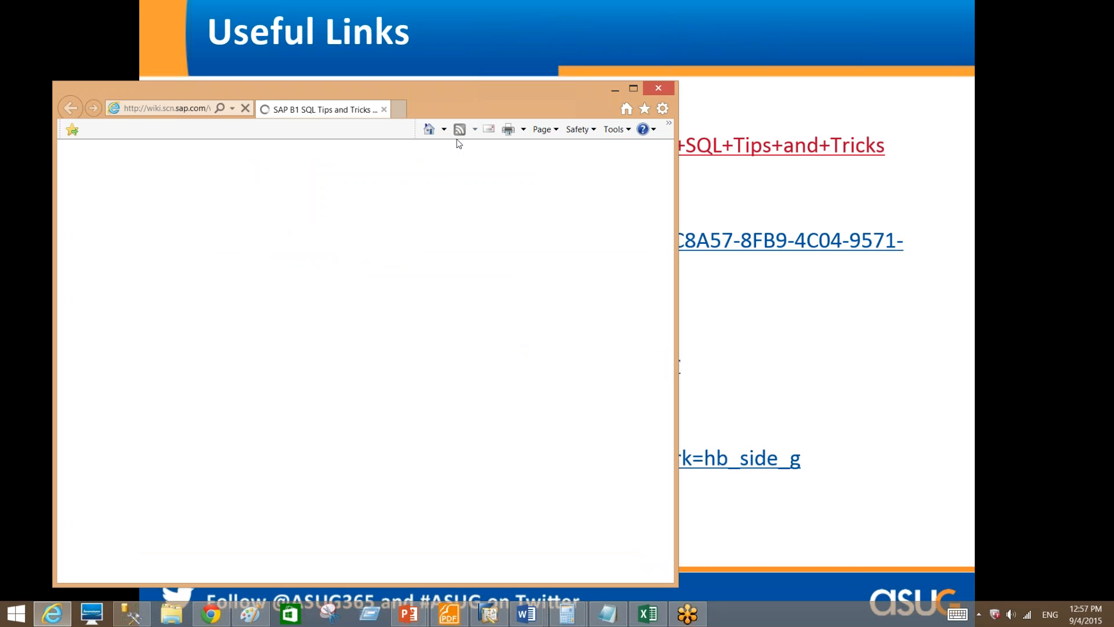
pyautogui.doubleClick(499, 99)
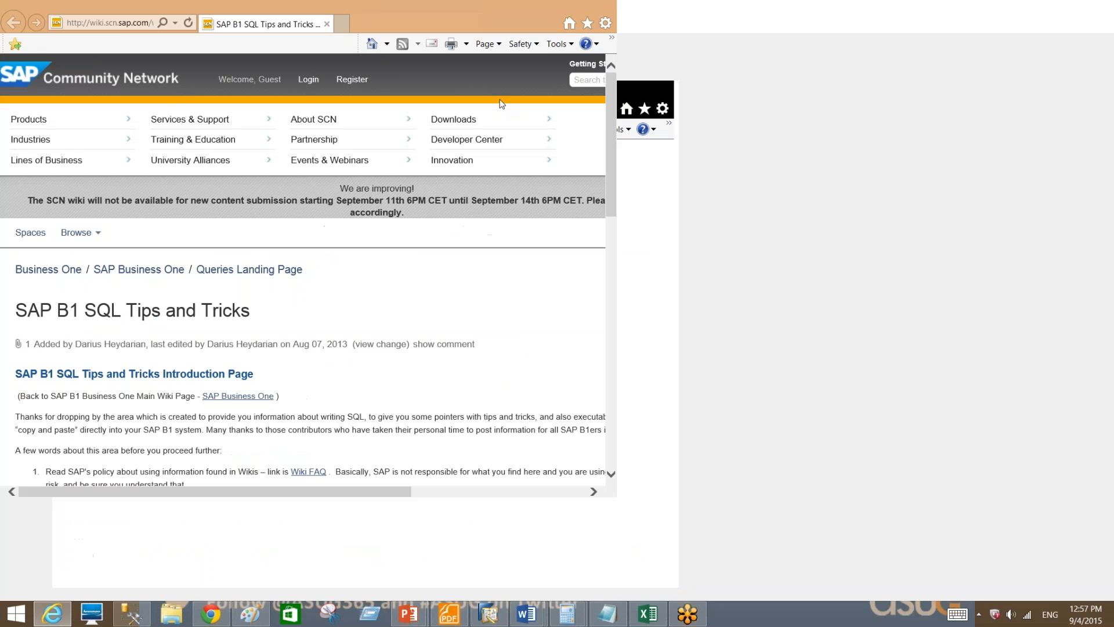
pyautogui.scroll(-15, 557, 349)
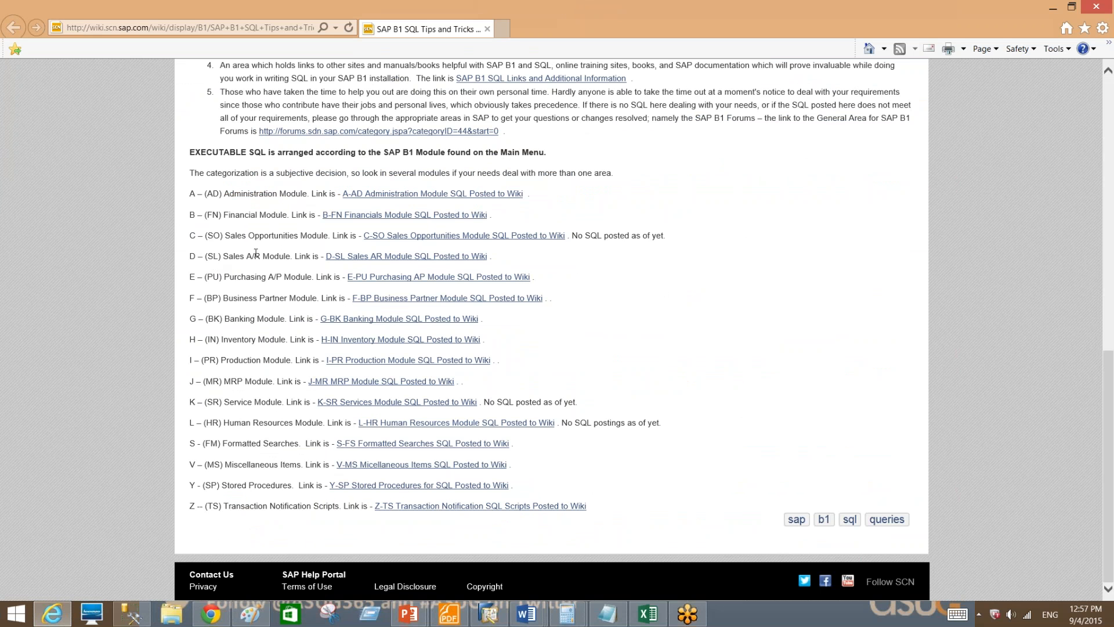
# Open the D-SL Sales AR Module SQL page and its query on AR Invoices and Credit Memos by Sales Person and Date Range.
pyautogui.click(372, 257)
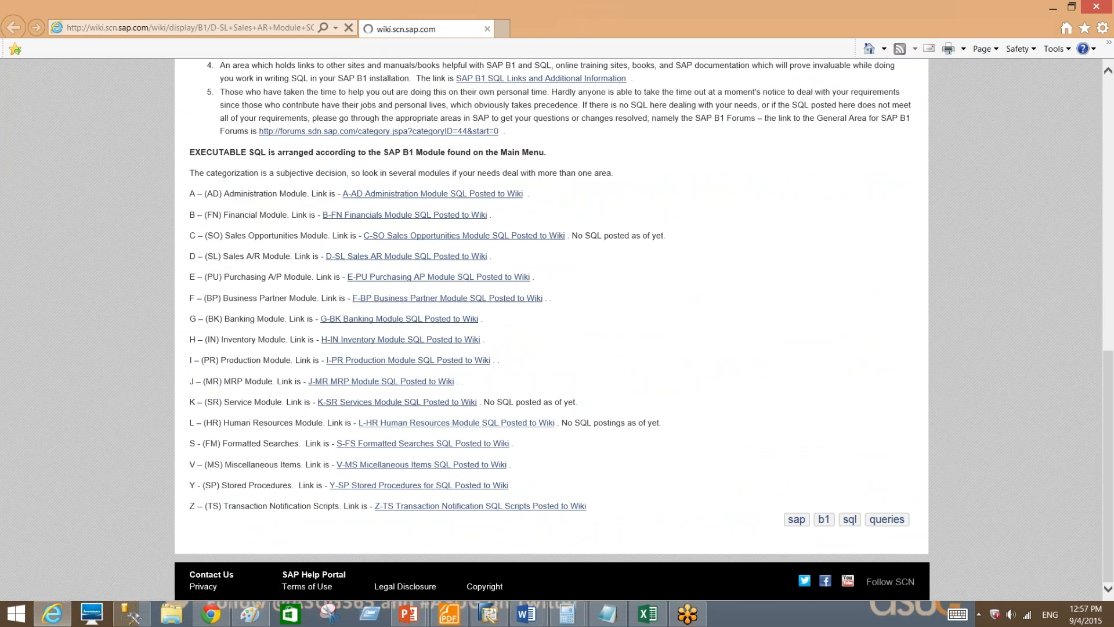
pyautogui.scroll(-4, 383, 282)
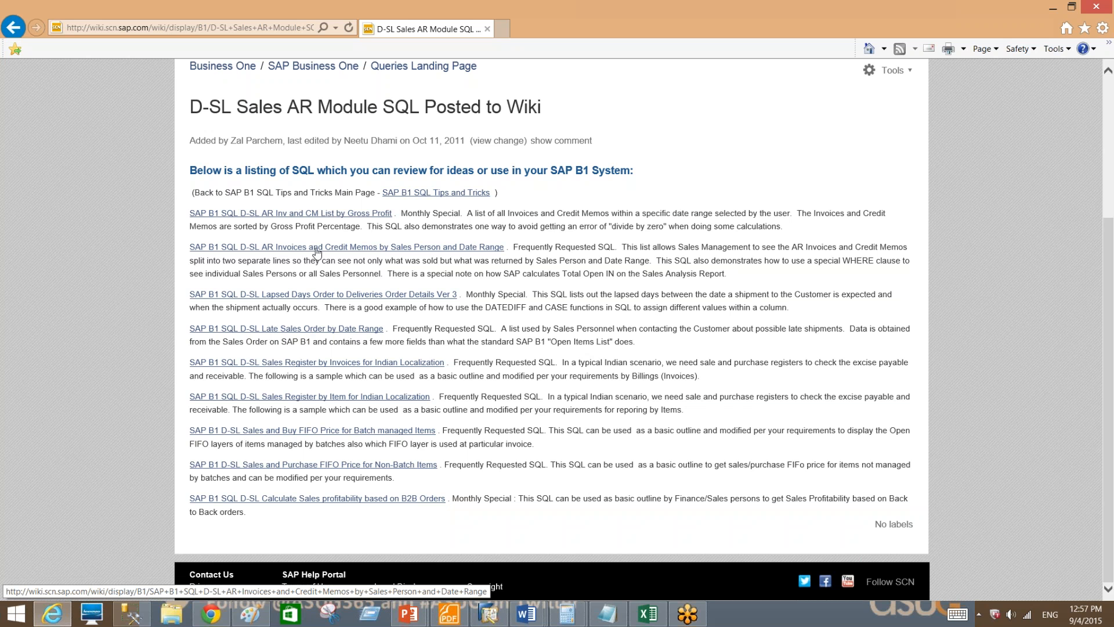
pyautogui.click(327, 250)
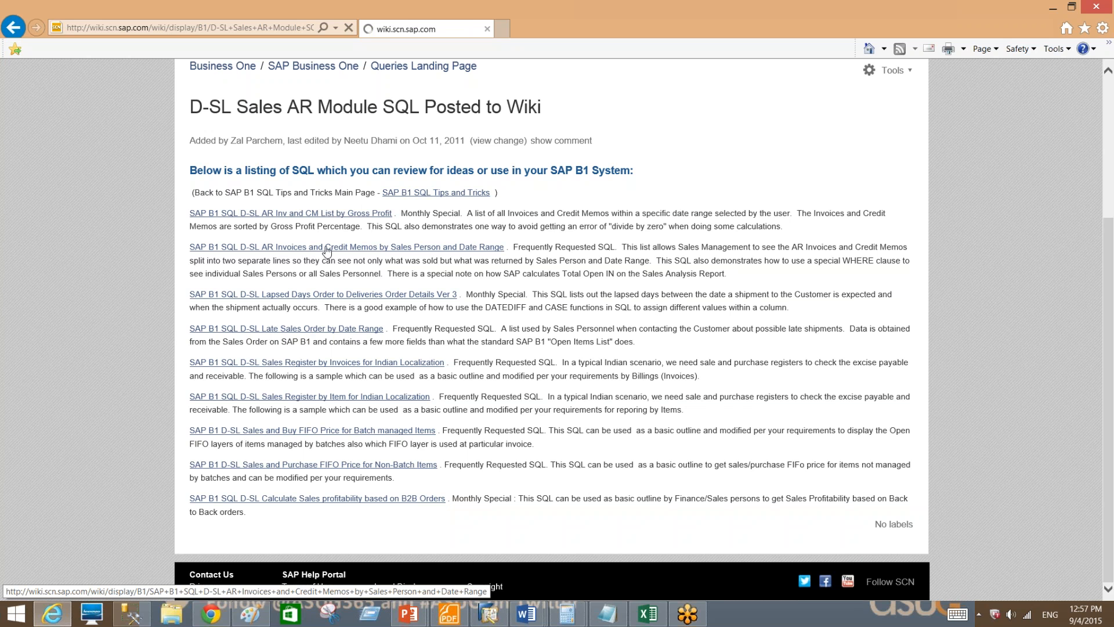
# Copy the full SQL statement for AR Invoices and Credit Memos by Sales Person and Date Range from the wiki page.
pyautogui.scroll(-5, 297, 353)
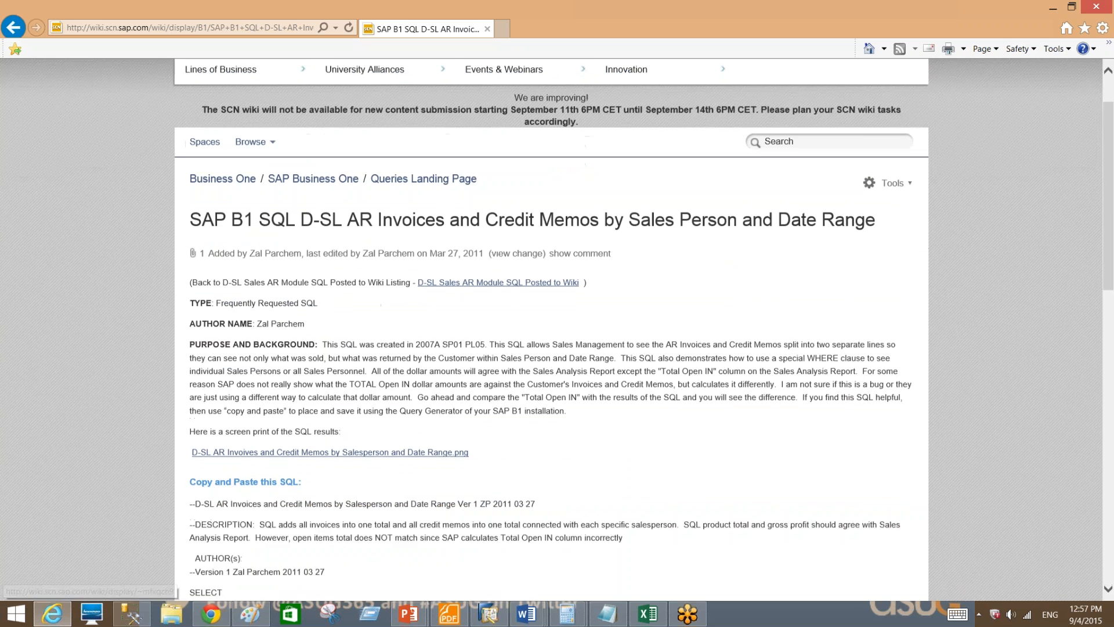
pyautogui.scroll(-5, 328, 206)
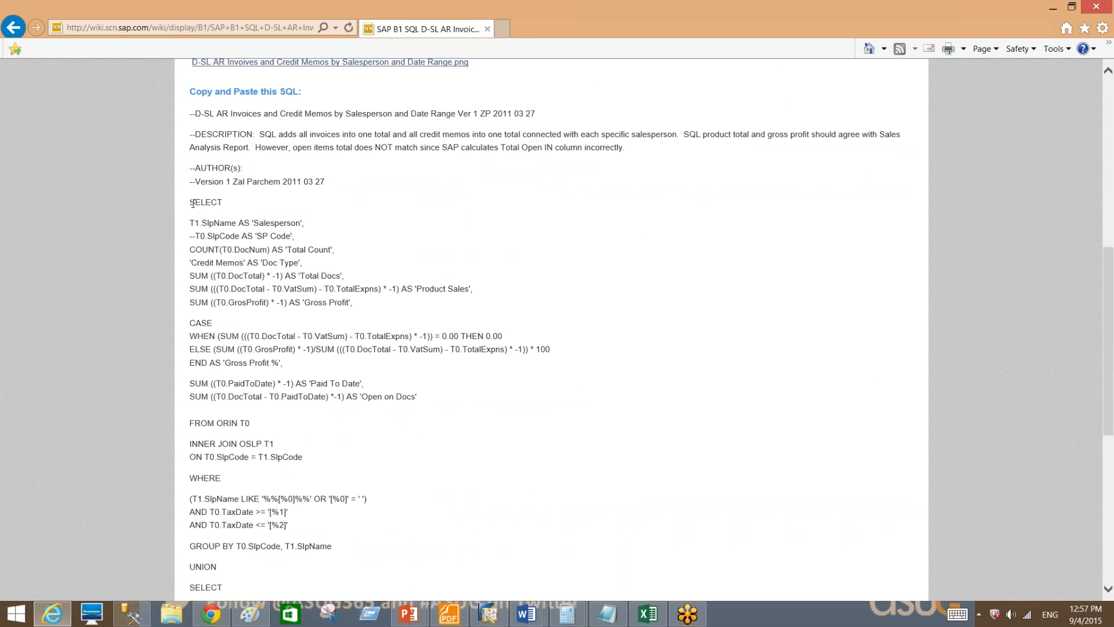
pyautogui.moveTo(191, 199); pyautogui.dragTo(476, 591)
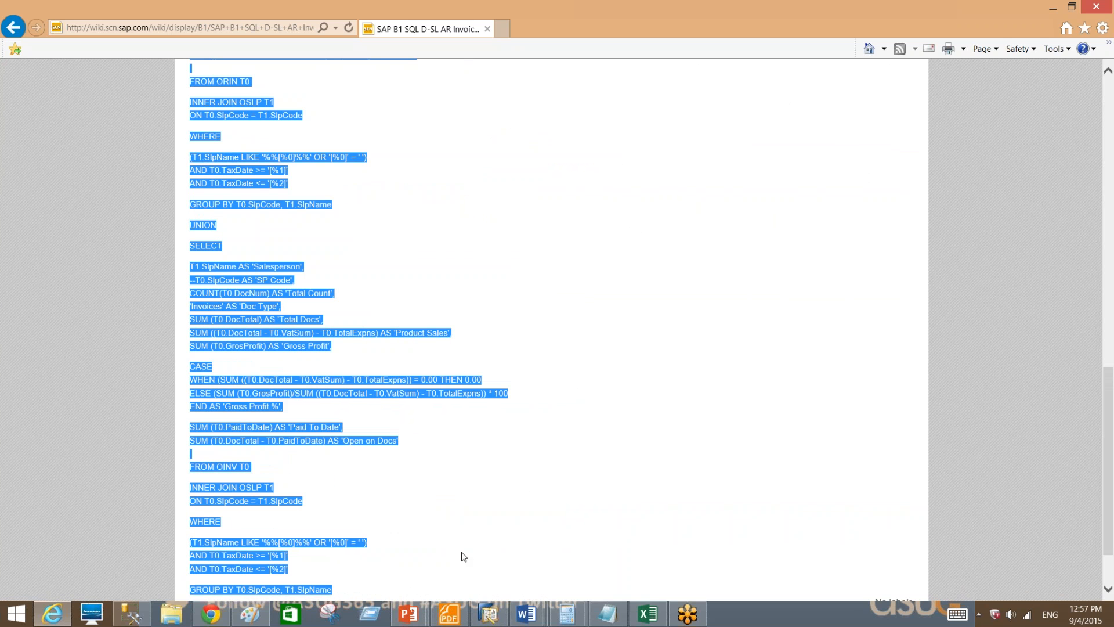
pyautogui.scroll(8, 255, 168)
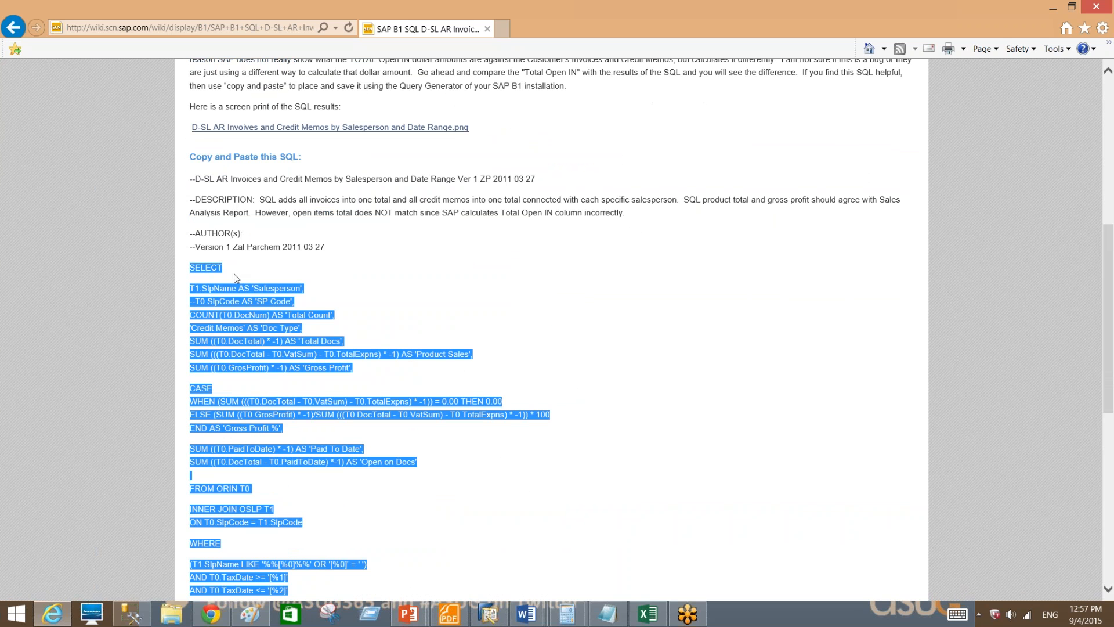
pyautogui.rightClick(246, 312)
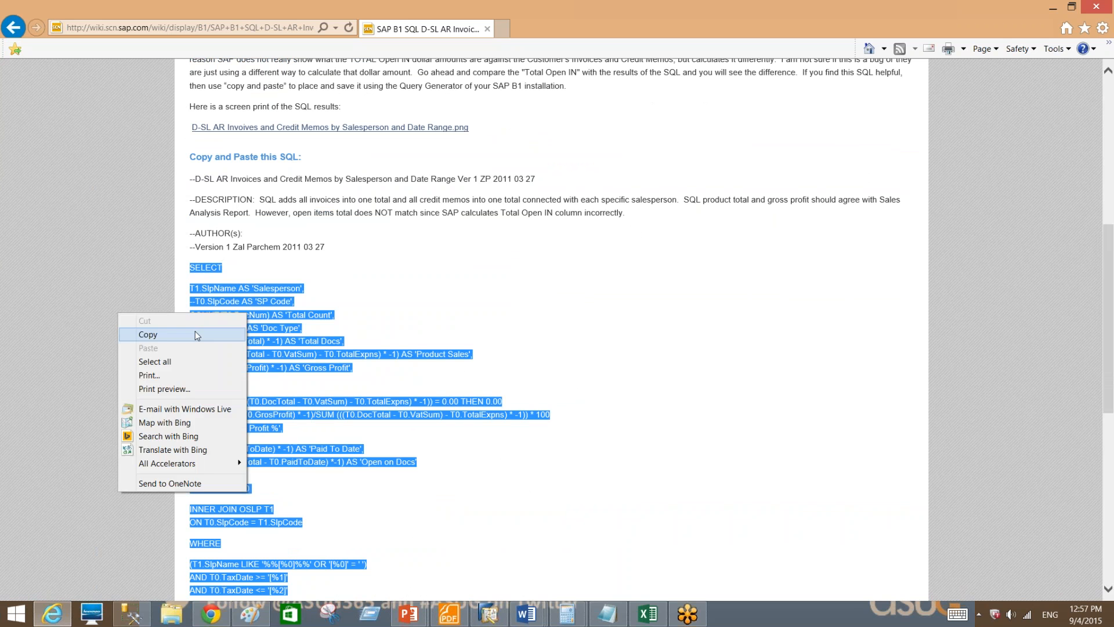
pyautogui.click(195, 331)
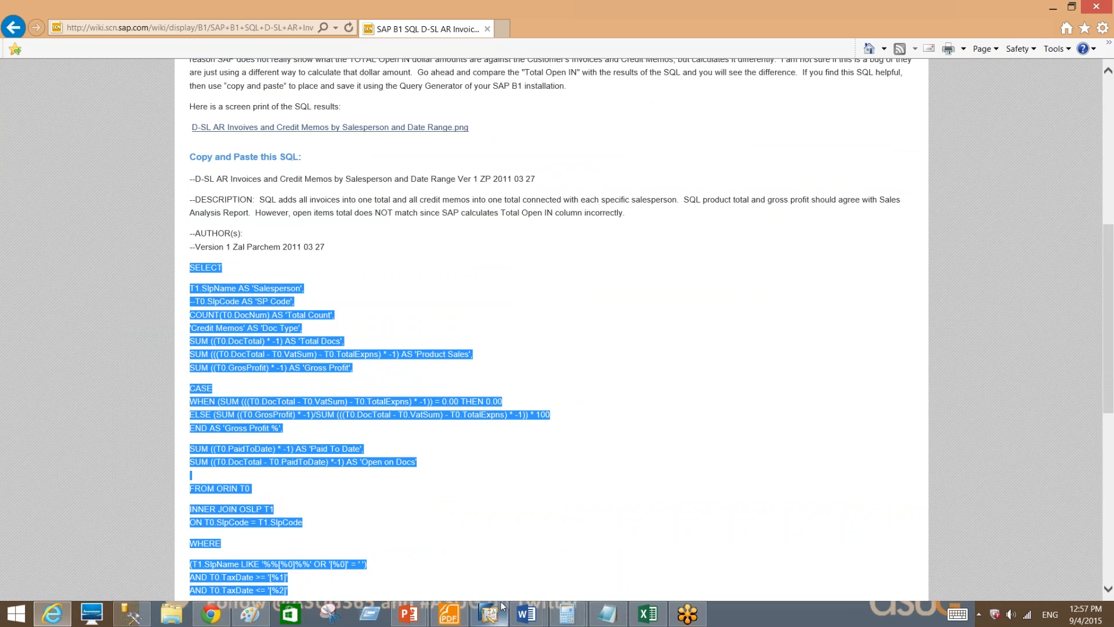
# Switch to SAP Business One, close the open sales order, and open an empty query preview from the Query Generator.
pyautogui.click(499, 619)
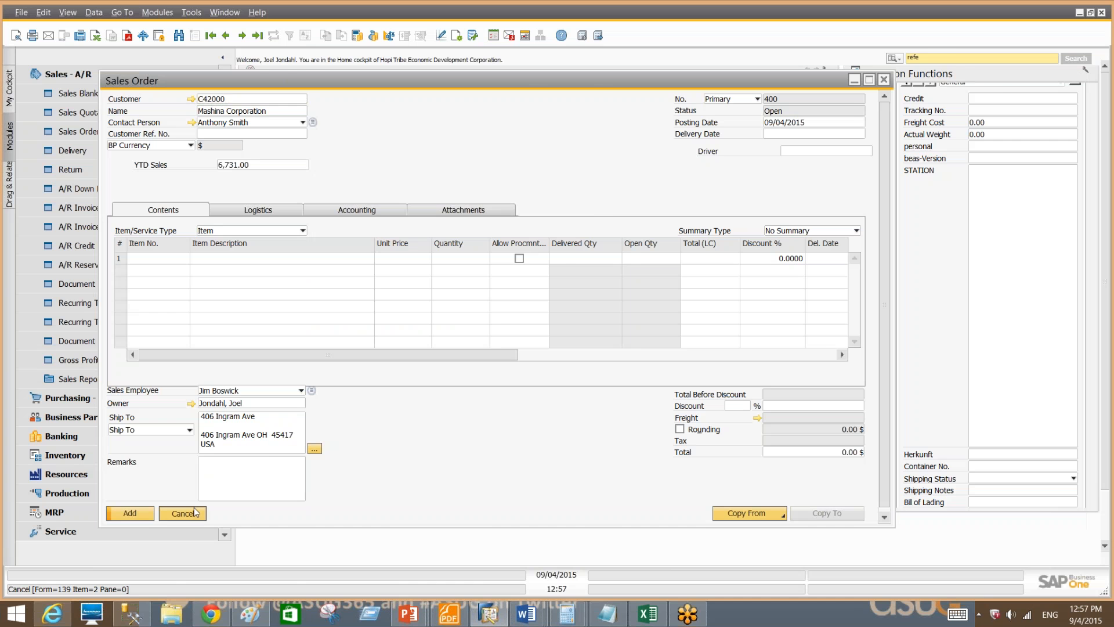
pyautogui.press('Escape')
pyautogui.click(192, 12)
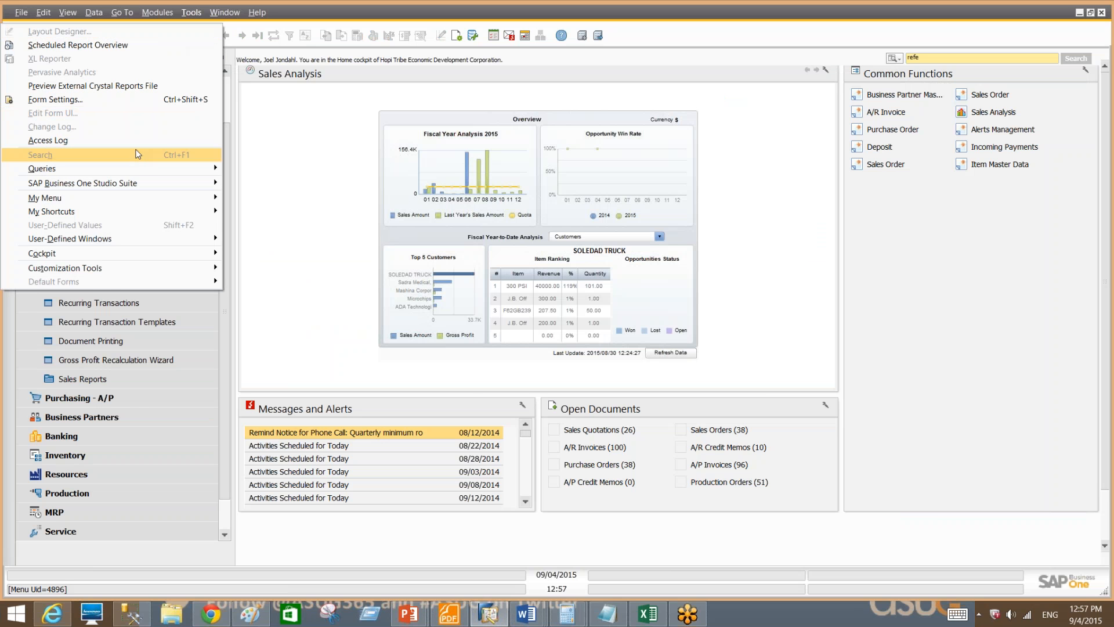
pyautogui.moveTo(147, 168)
pyautogui.click(255, 184)
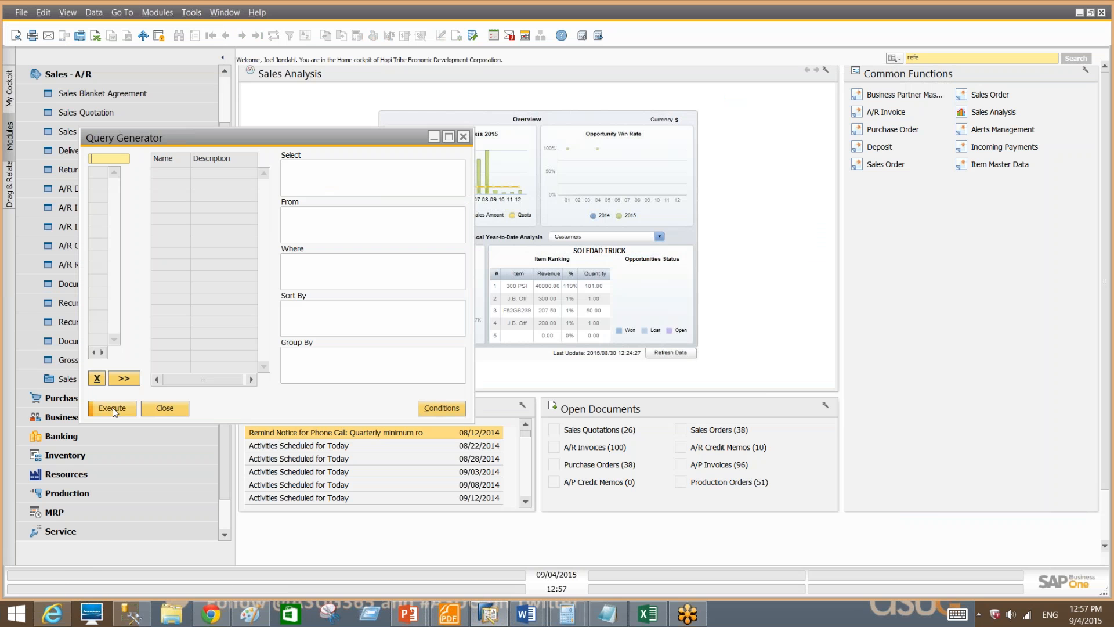
pyautogui.click(113, 407)
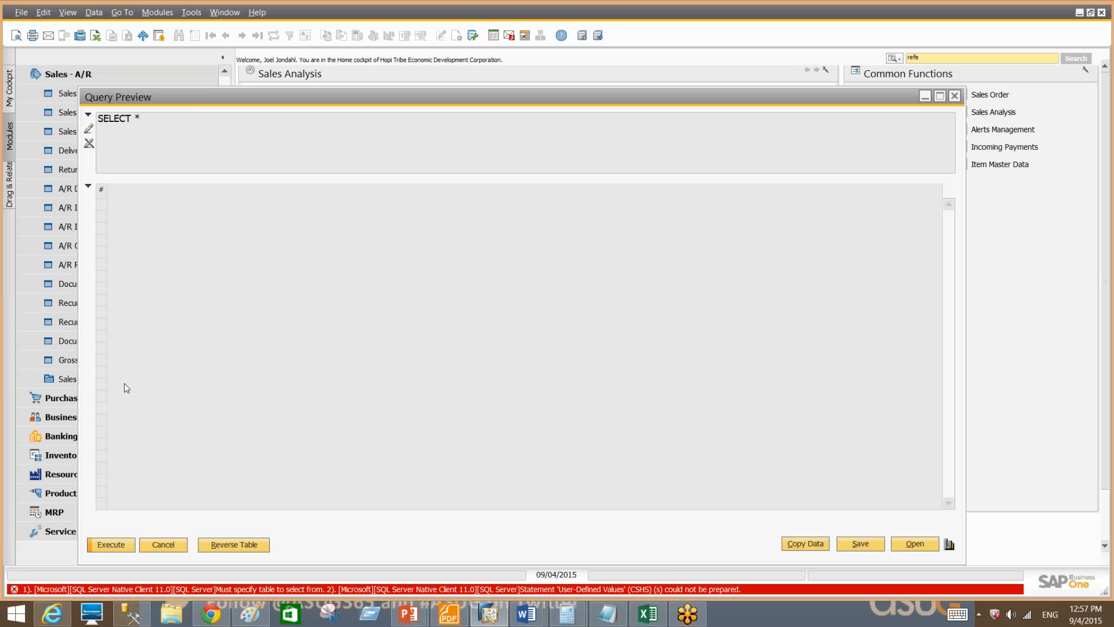
# Make the query text editable, expand its editing area, and replace SELECT * with the copied SQL.
pyautogui.click(89, 130)
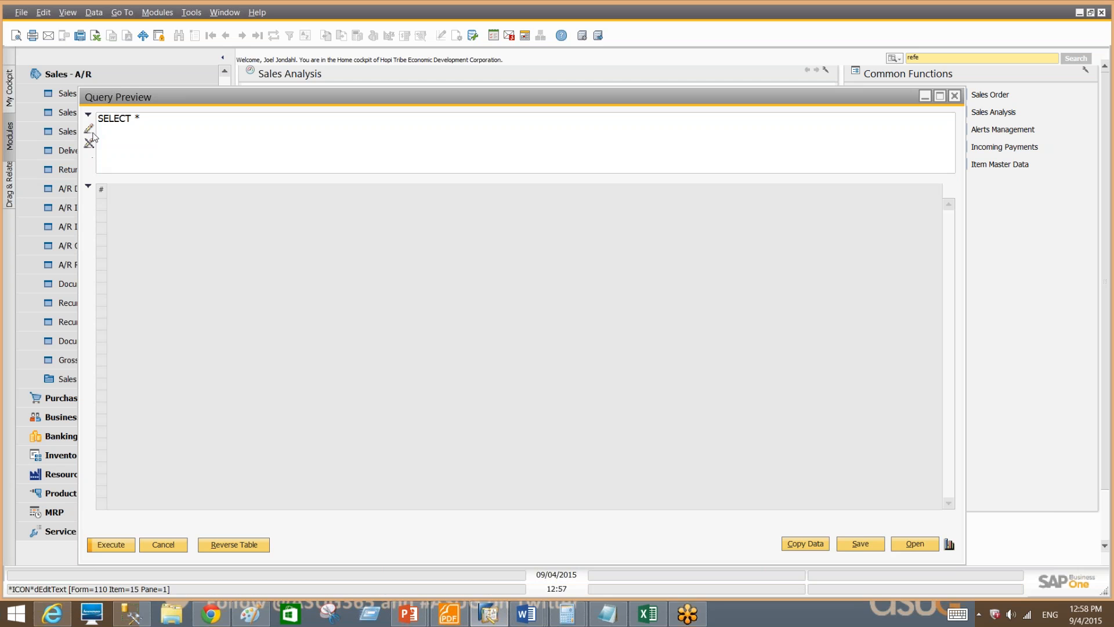
pyautogui.click(128, 124)
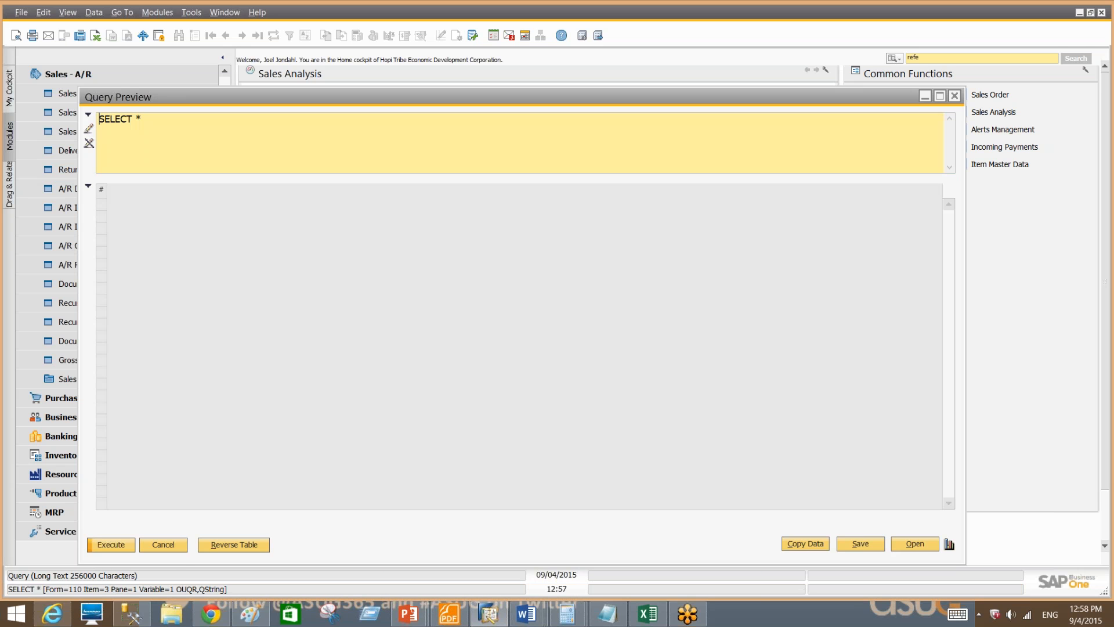
pyautogui.click(89, 188)
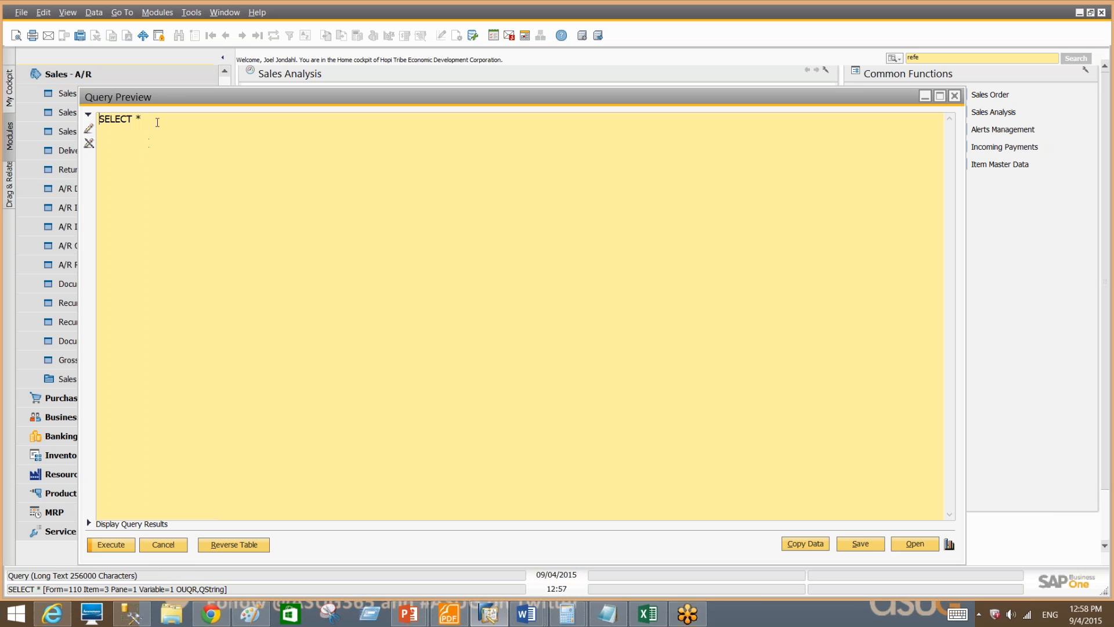
pyautogui.hotkey('ctrl', 'a')
pyautogui.hotkey('ctrl', 'v')
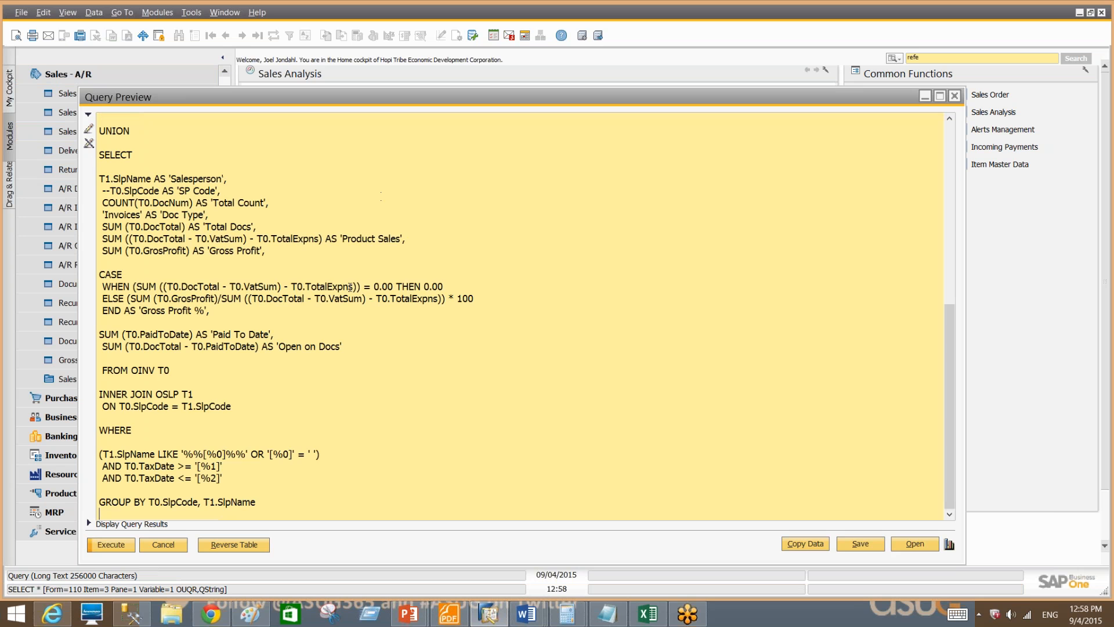
# Try running the query for a single named sales employee with document dates from January 1 through today.
pyautogui.click(116, 547)
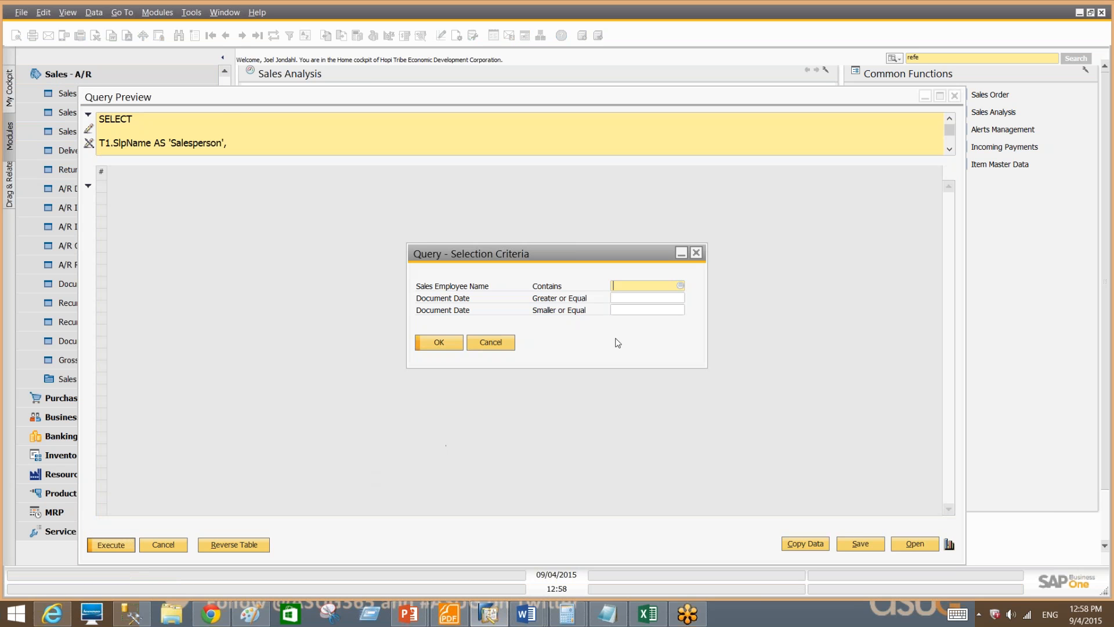
pyautogui.press('Tab')
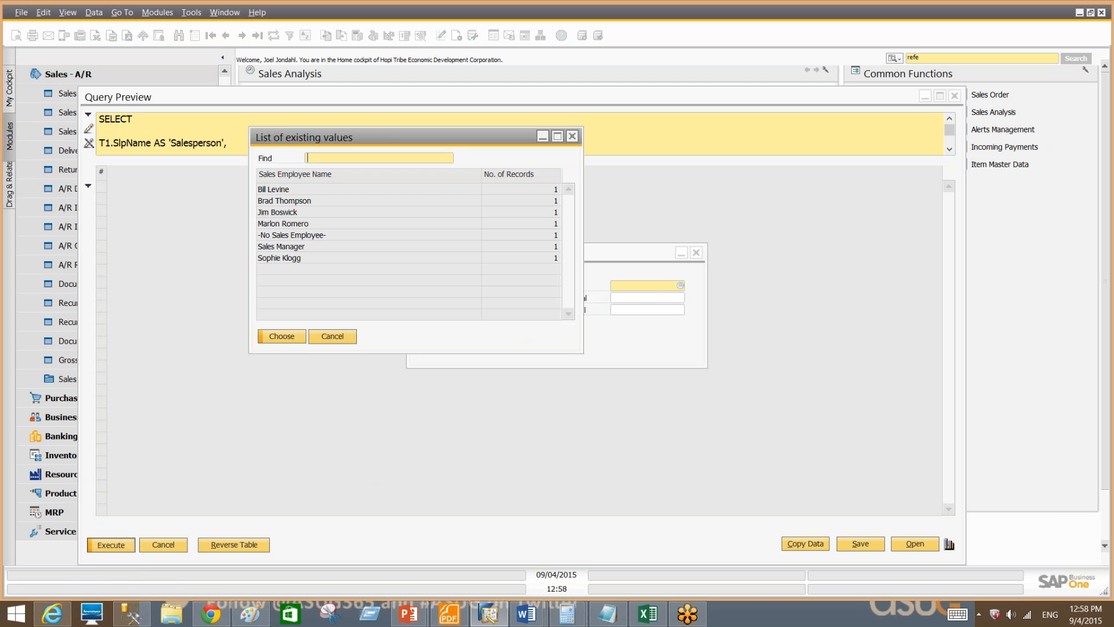
pyautogui.click(310, 202)
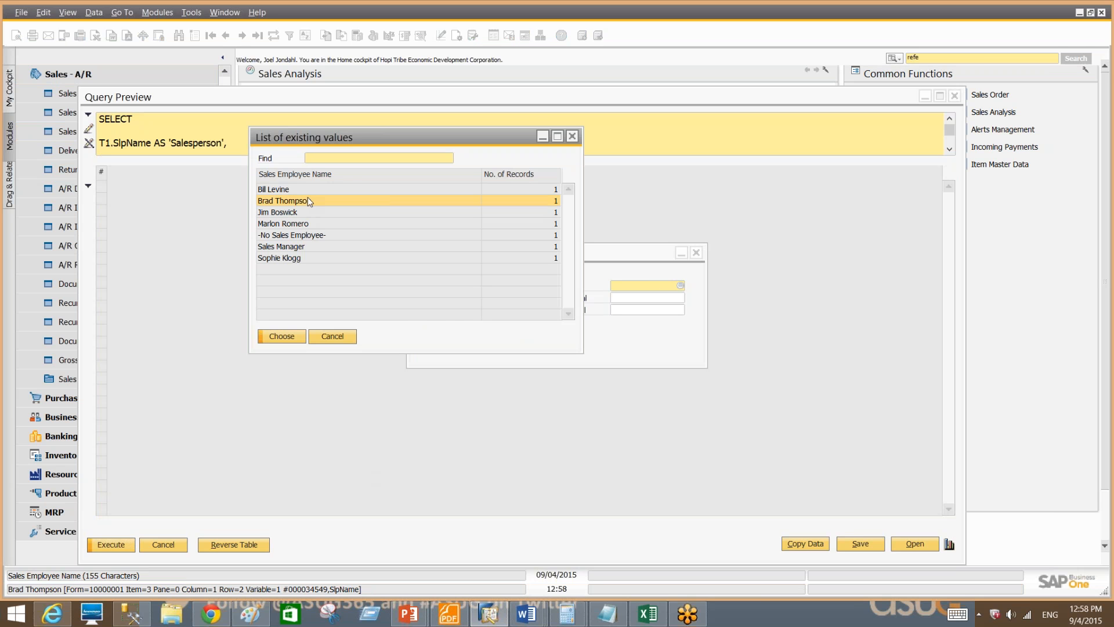
pyautogui.doubleClick(309, 200)
pyautogui.write('0101')
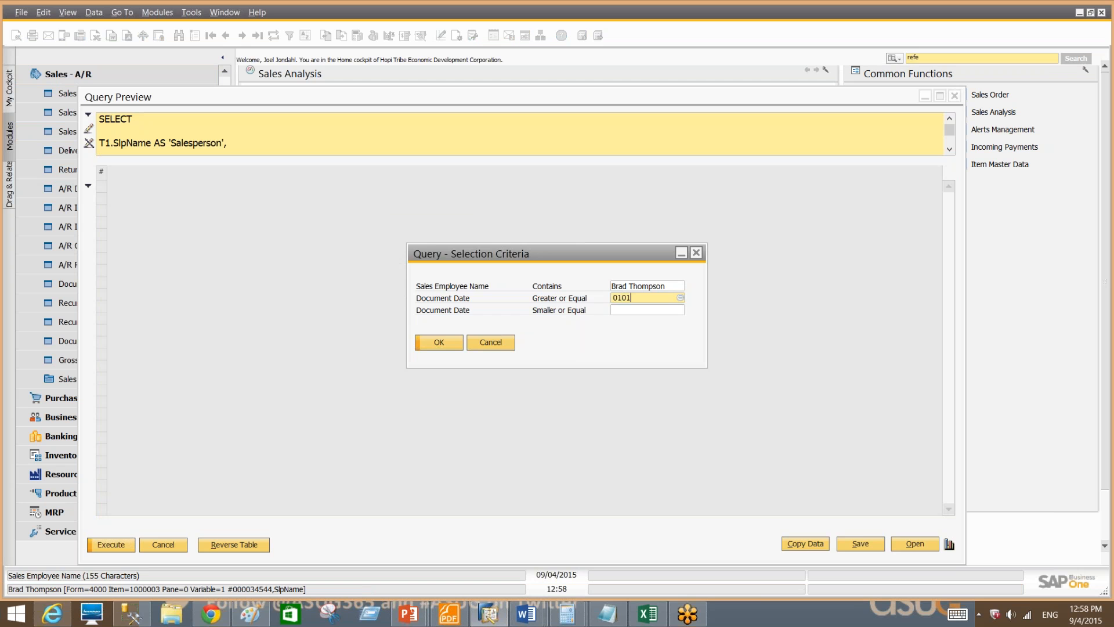
pyautogui.press('Tab')
pyautogui.write('t')
pyautogui.press('Tab')
pyautogui.press('Return')
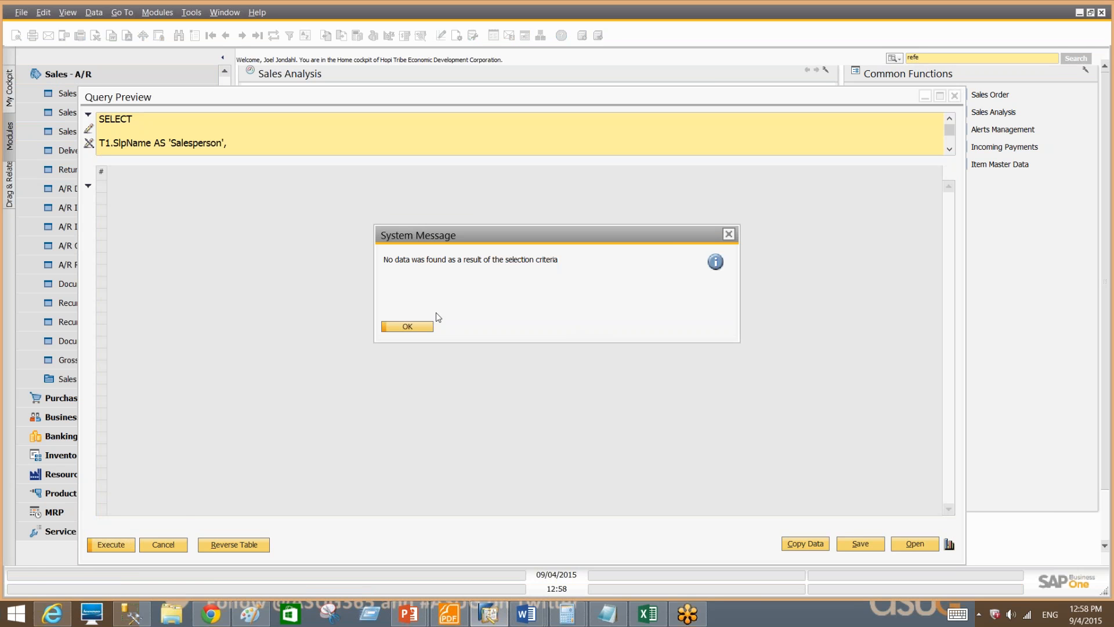
pyautogui.click(400, 326)
# Run the query for -No Sales Employee- with document dates from 01/01/2006 through today, and look over the SQL text above the results.
pyautogui.click(124, 544)
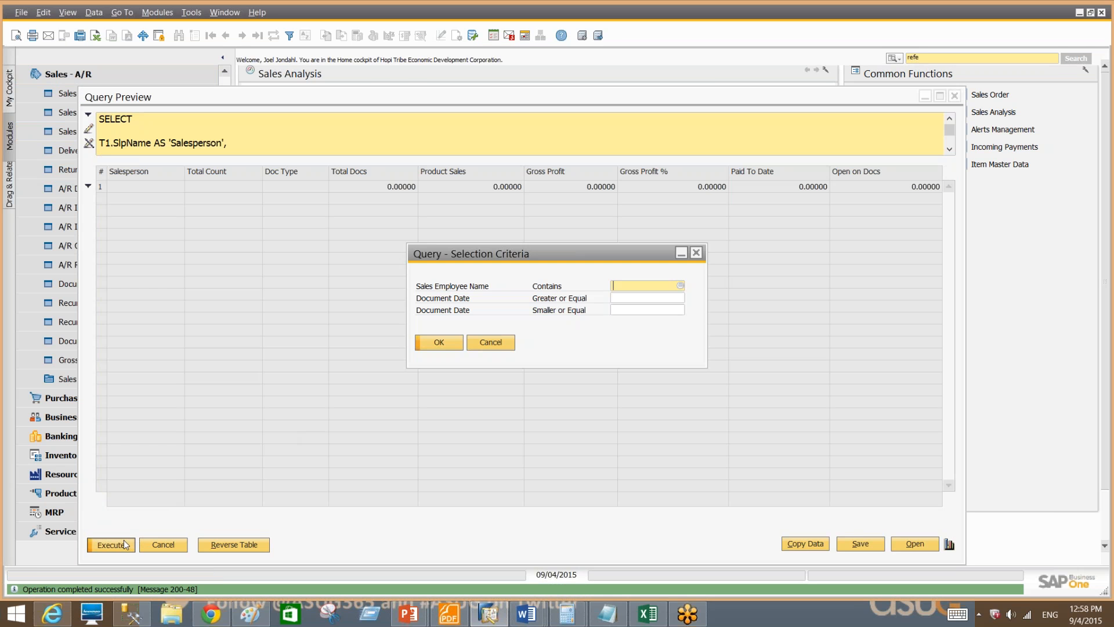
pyautogui.click(681, 286)
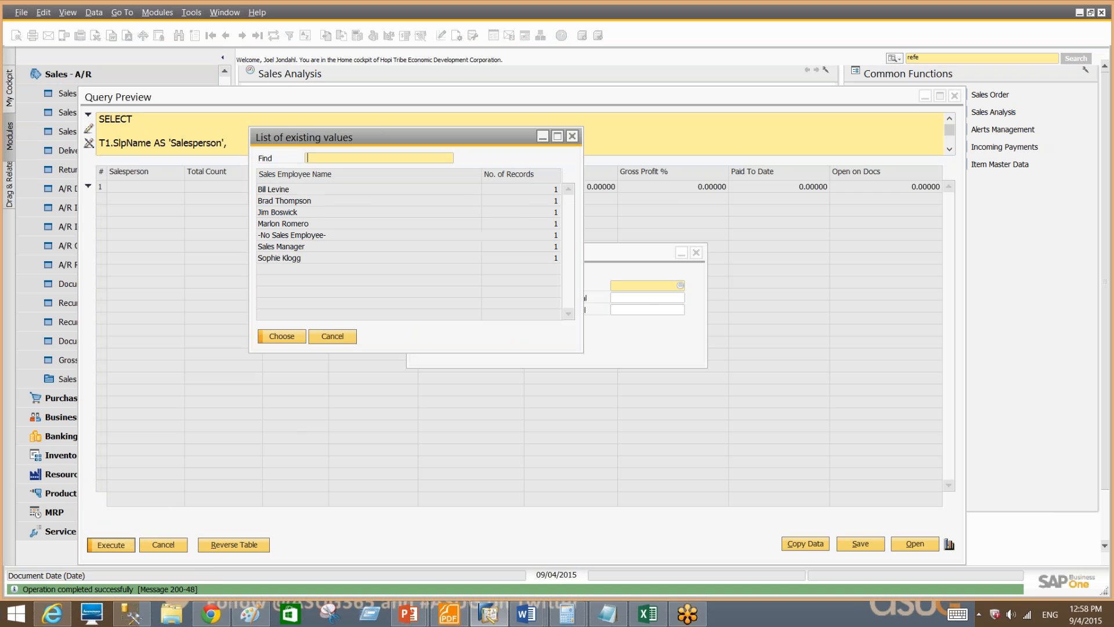
pyautogui.doubleClick(312, 235)
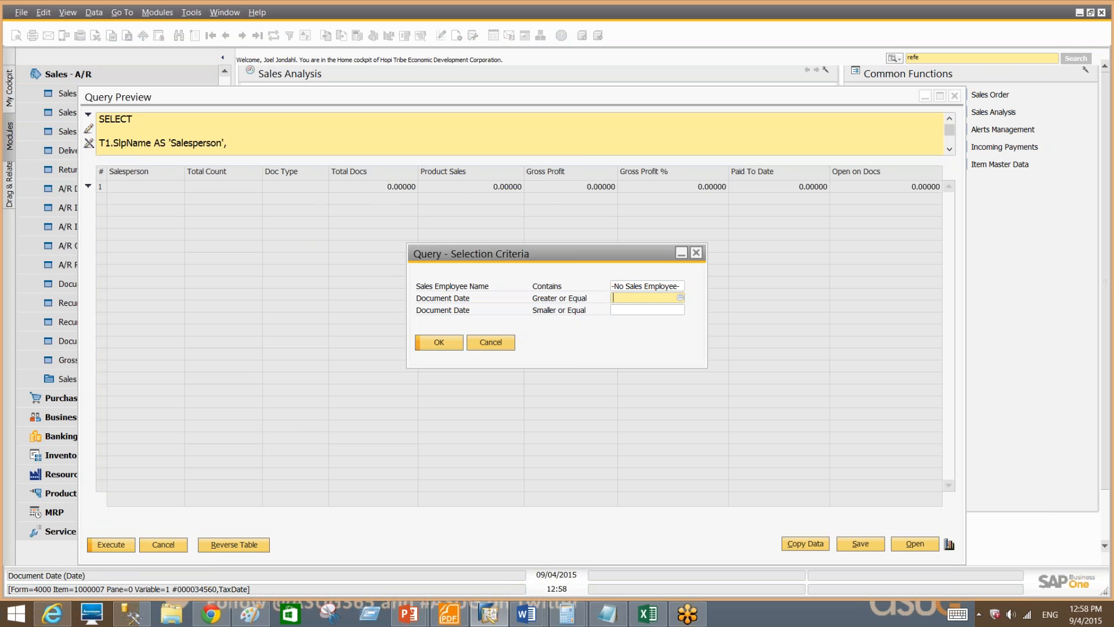
pyautogui.write('01/01/2006')
pyautogui.press('Tab')
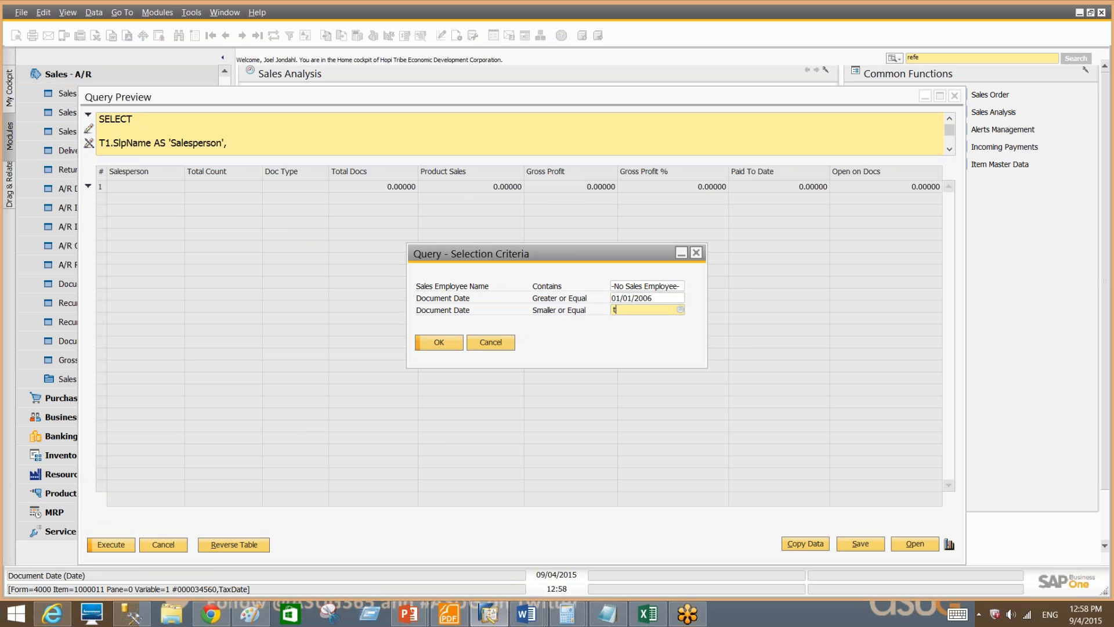
pyautogui.write('t')
pyautogui.press('Tab')
pyautogui.press('Return')
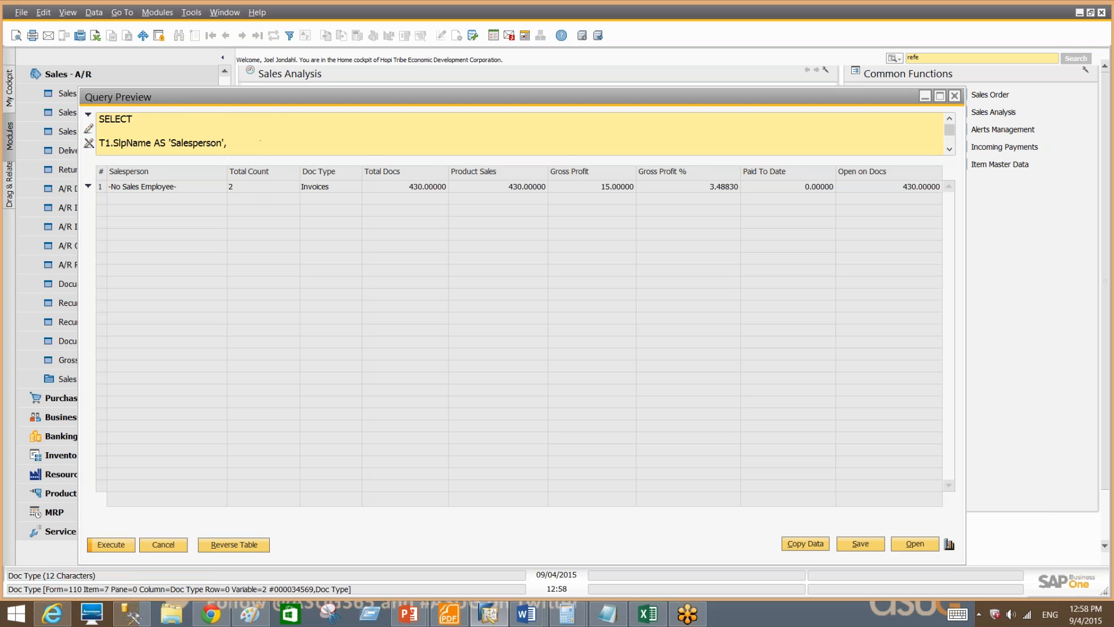
pyautogui.scroll(-6, 144, 133)
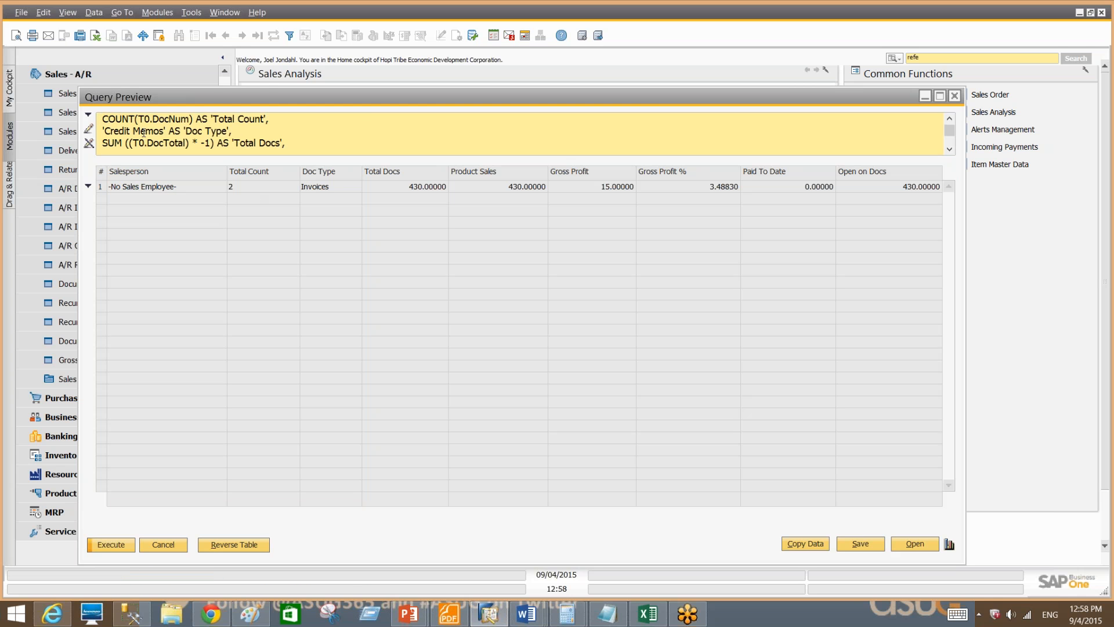
pyautogui.scroll(2, 146, 139)
pyautogui.scroll(4, 146, 140)
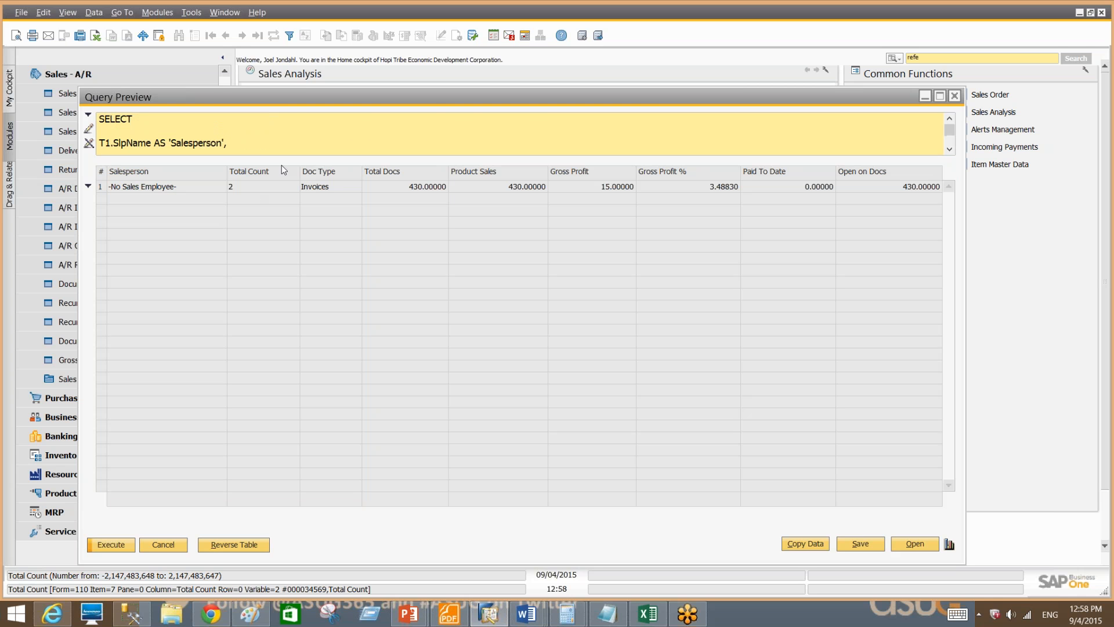
# Start saving the query and choose the General query category.
pyautogui.click(861, 543)
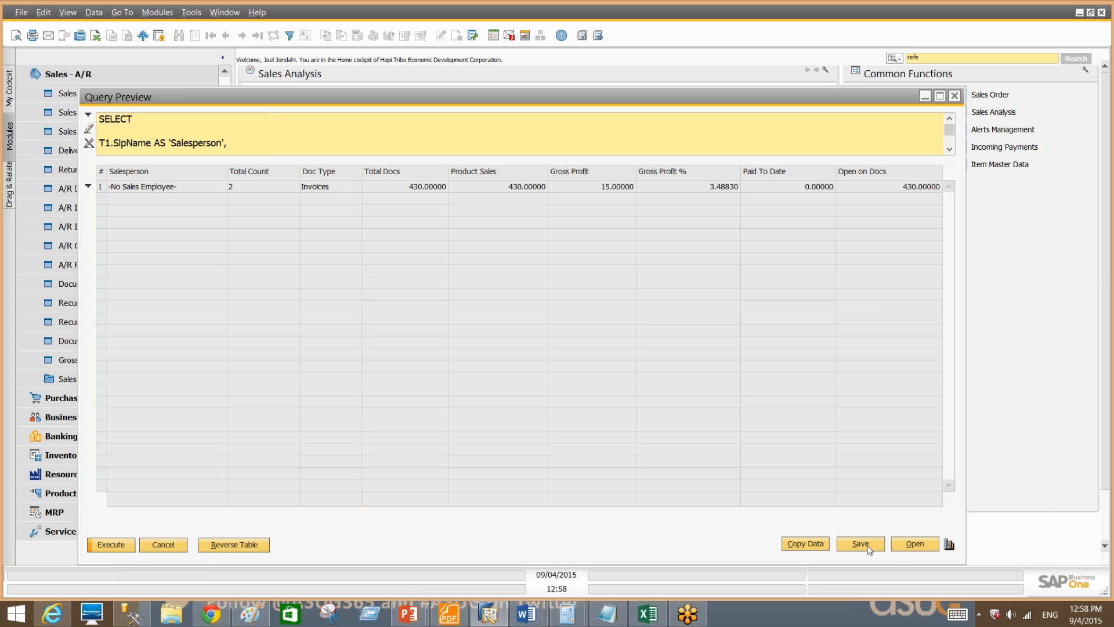
pyautogui.click(594, 346)
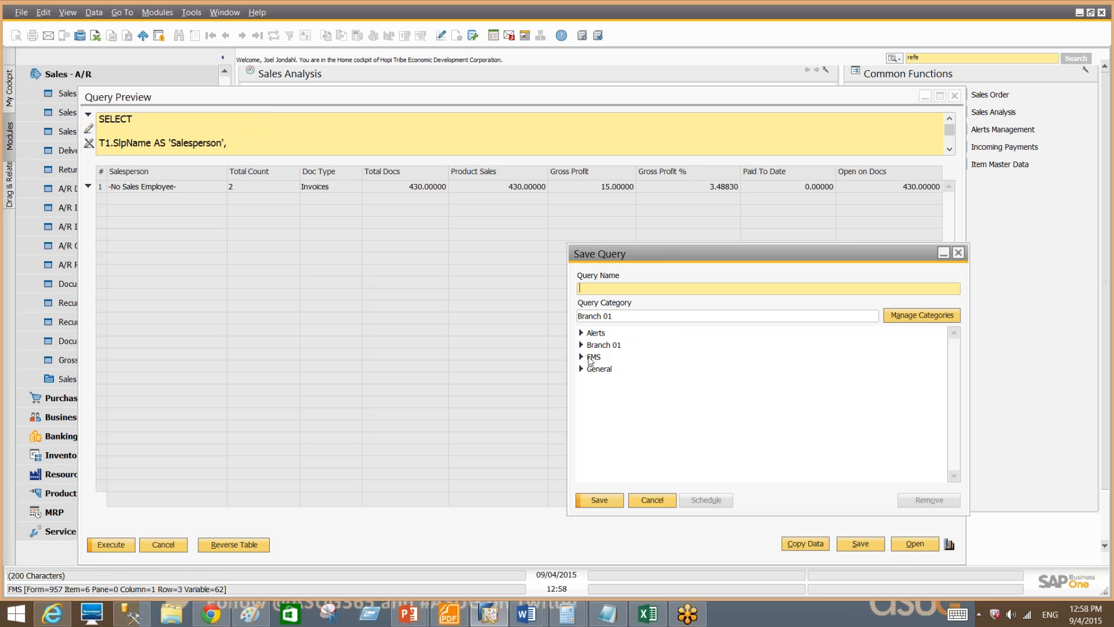
pyautogui.click(591, 357)
pyautogui.click(600, 369)
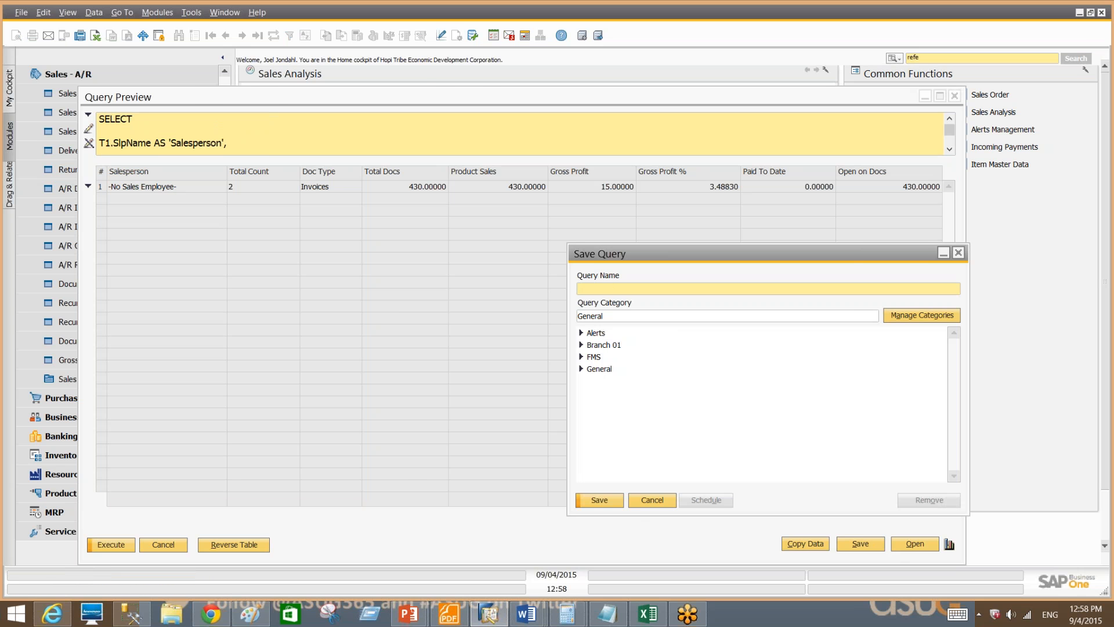
# Switch to the PowerPoint Useful Links slide, open the SAP Business One Idea Place link, and confirm the security certificate.
pyautogui.hotkey('alt', 'Tab')
pyautogui.hotkey('alt', 'Tab')
pyautogui.hotkey('alt', 'Tab')
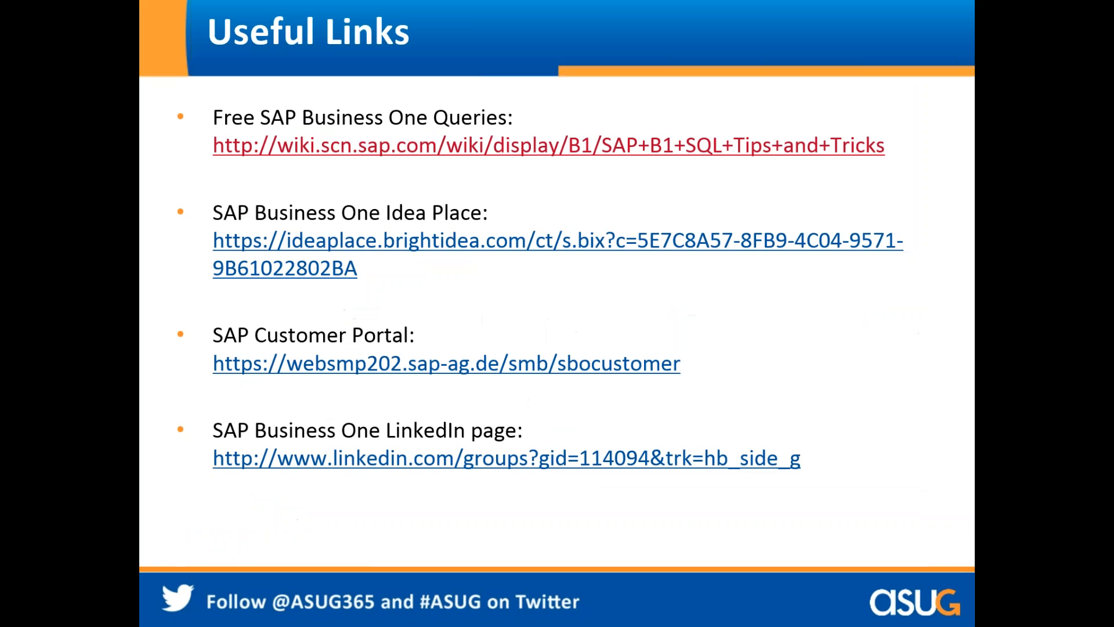
pyautogui.click(337, 244)
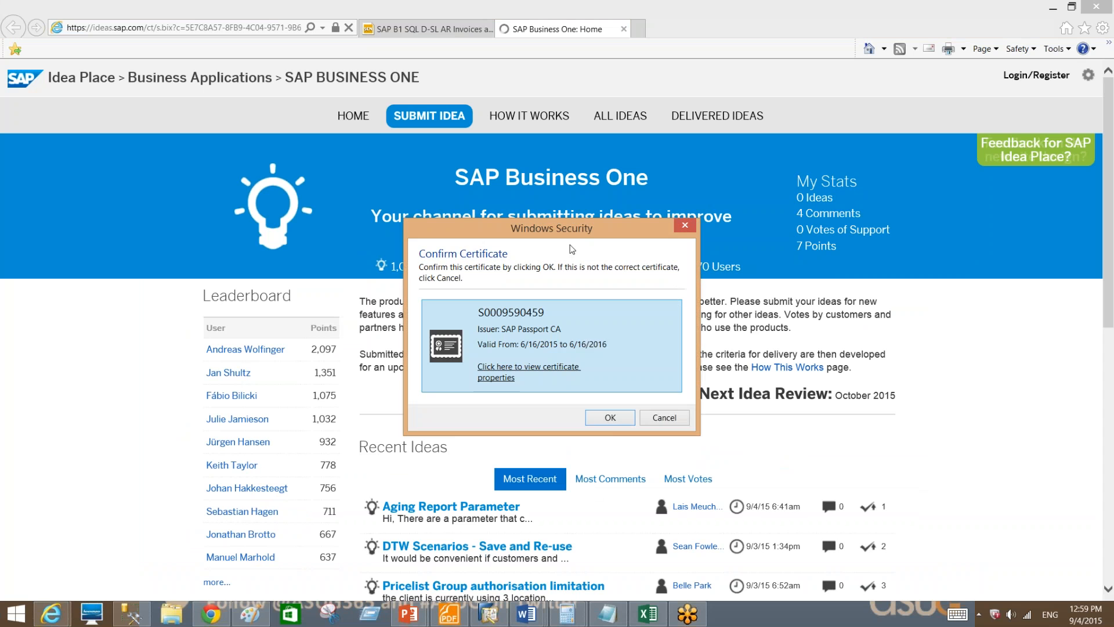
pyautogui.click(609, 417)
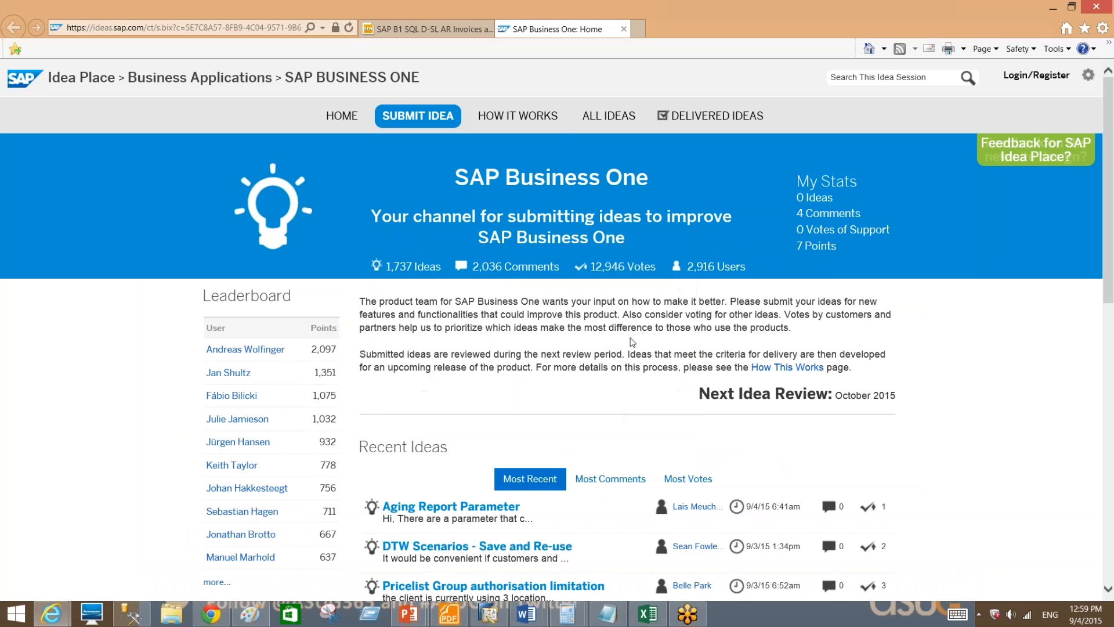
# Look through the Recent Ideas on Idea Place, request the Most Comments view, and return to the Useful Links slide.
pyautogui.scroll(-4, 643, 315)
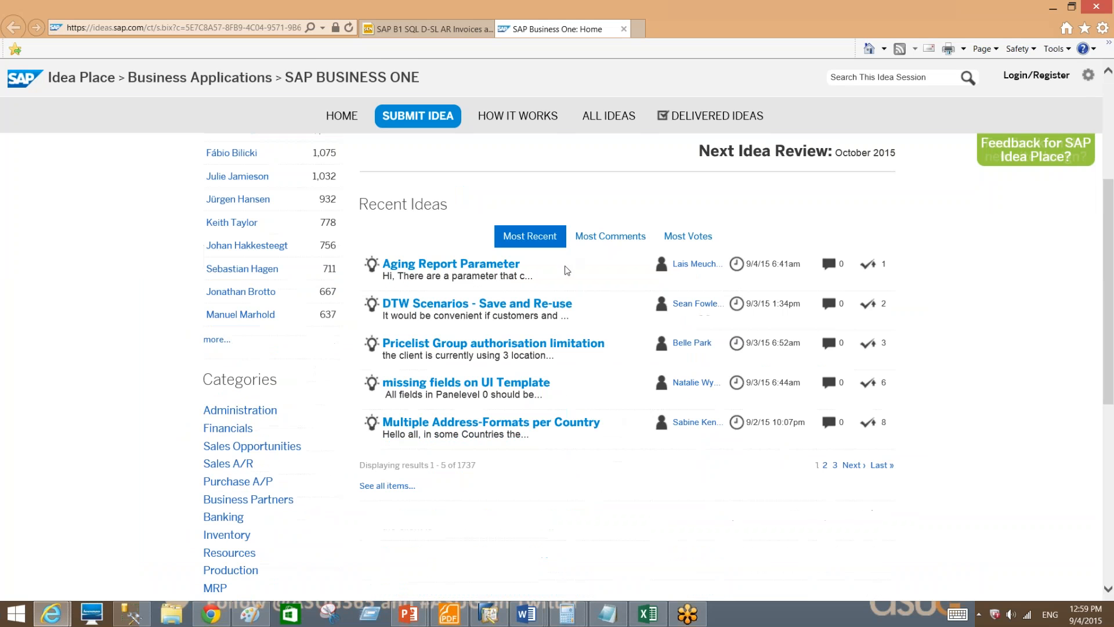
pyautogui.scroll(3, 614, 261)
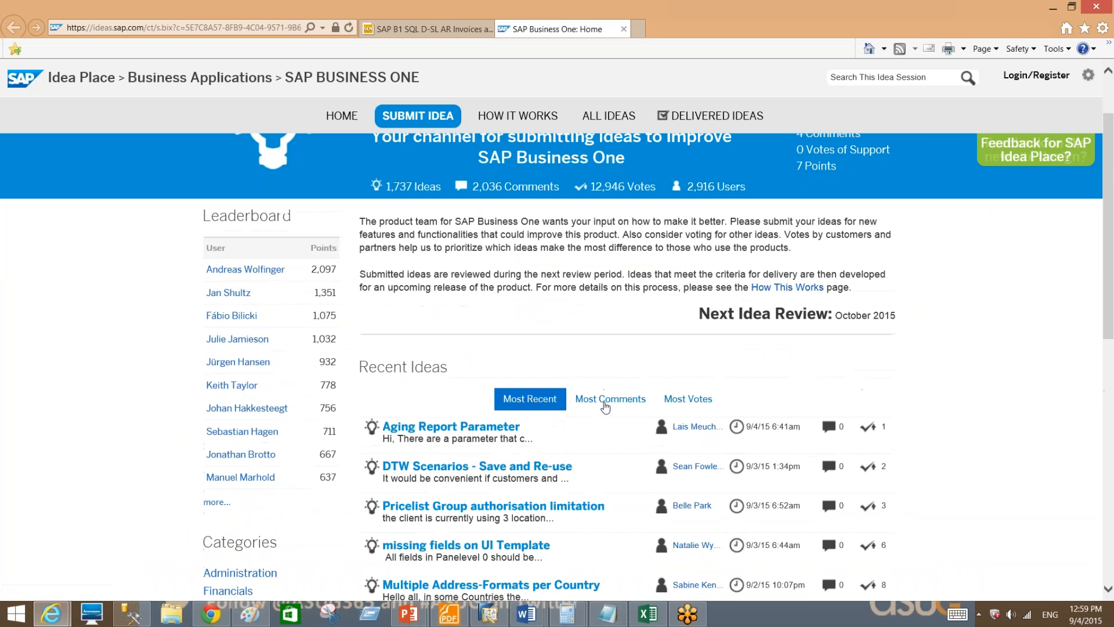
pyautogui.click(614, 403)
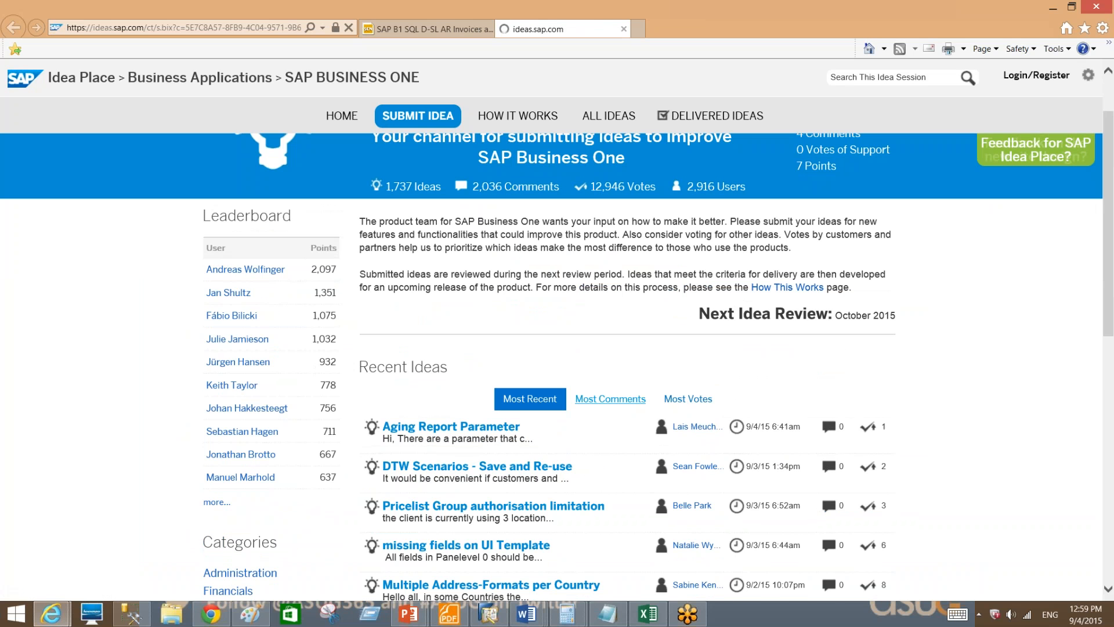
pyautogui.scroll(-2, 633, 334)
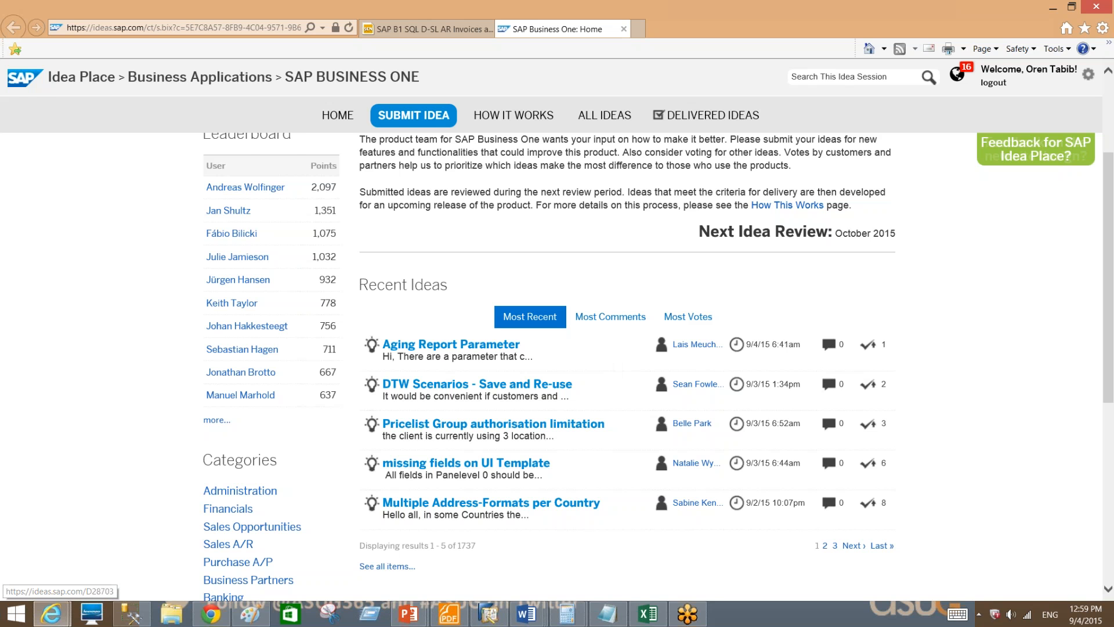
pyautogui.hotkey('alt', 'Tab')
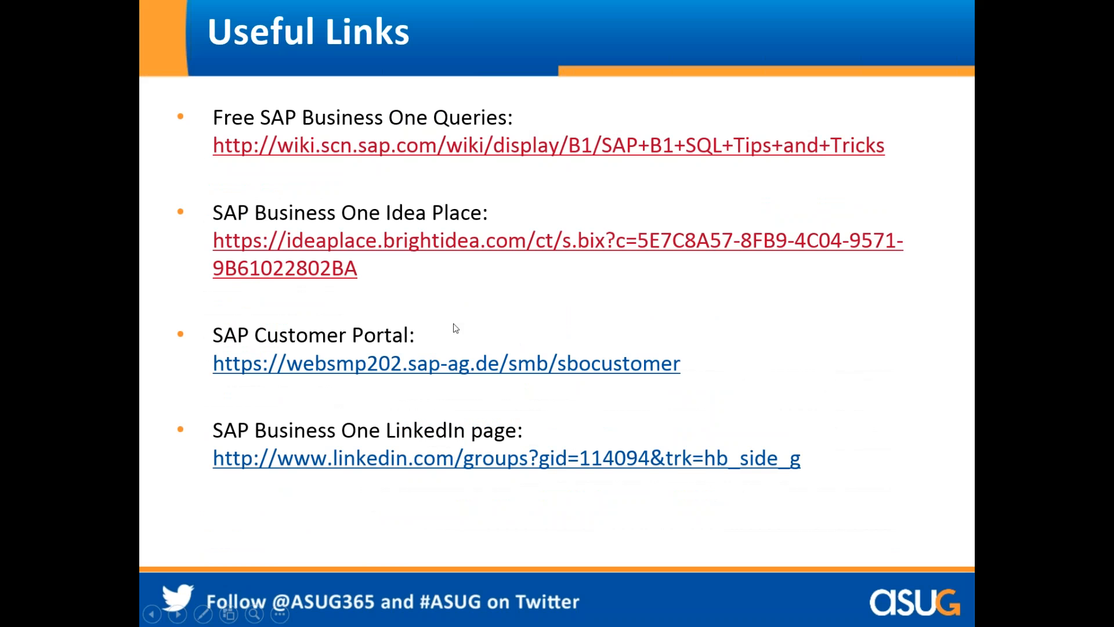